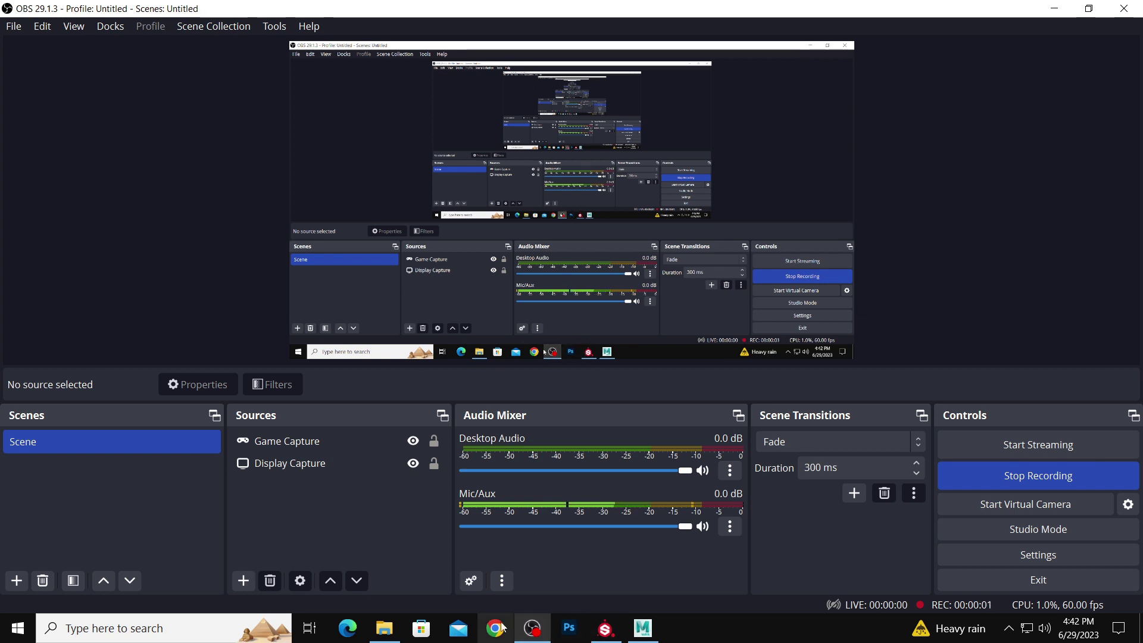
# - Examine the three piggy bank reference photos in the piggy bank folder, comparing the pig's side and angled views
pyautogui.click(638, 628)
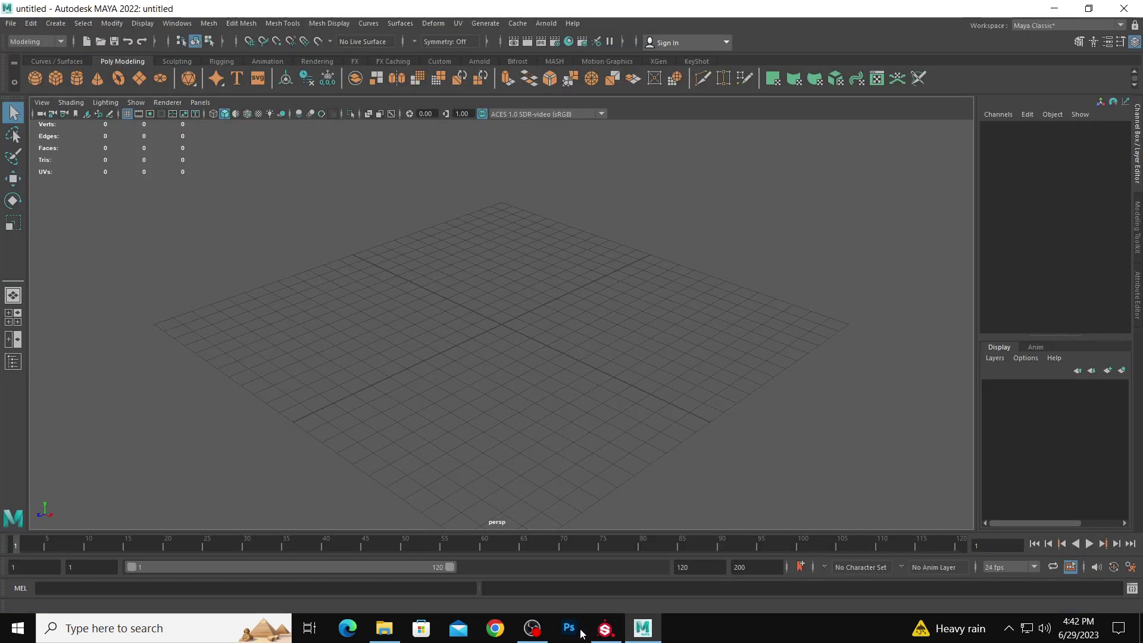
pyautogui.click(373, 629)
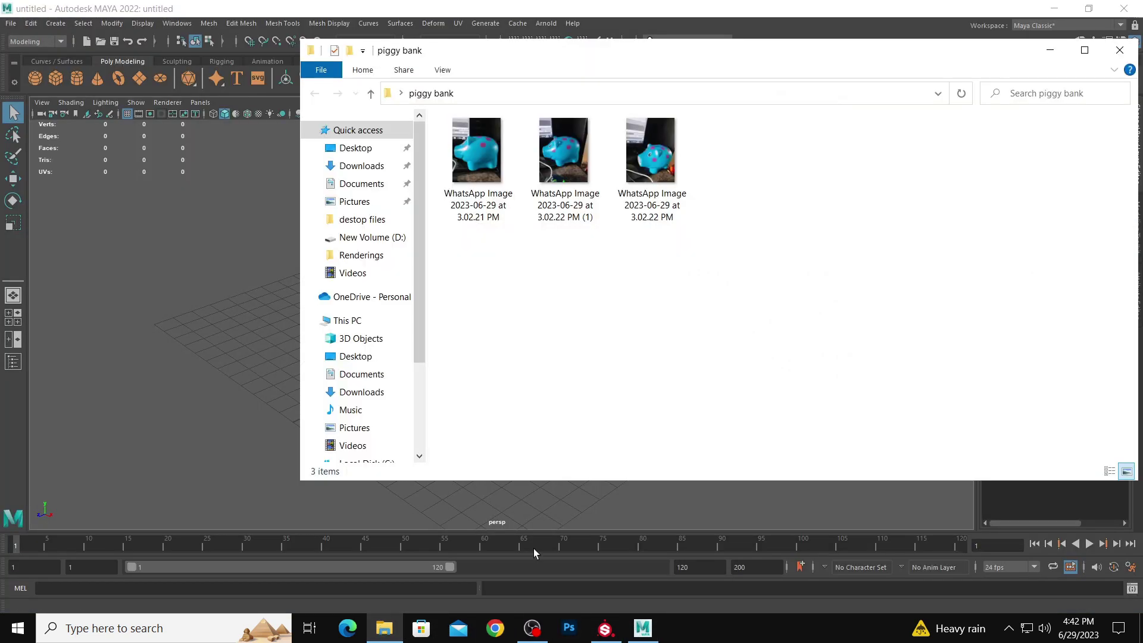
pyautogui.doubleClick(487, 165)
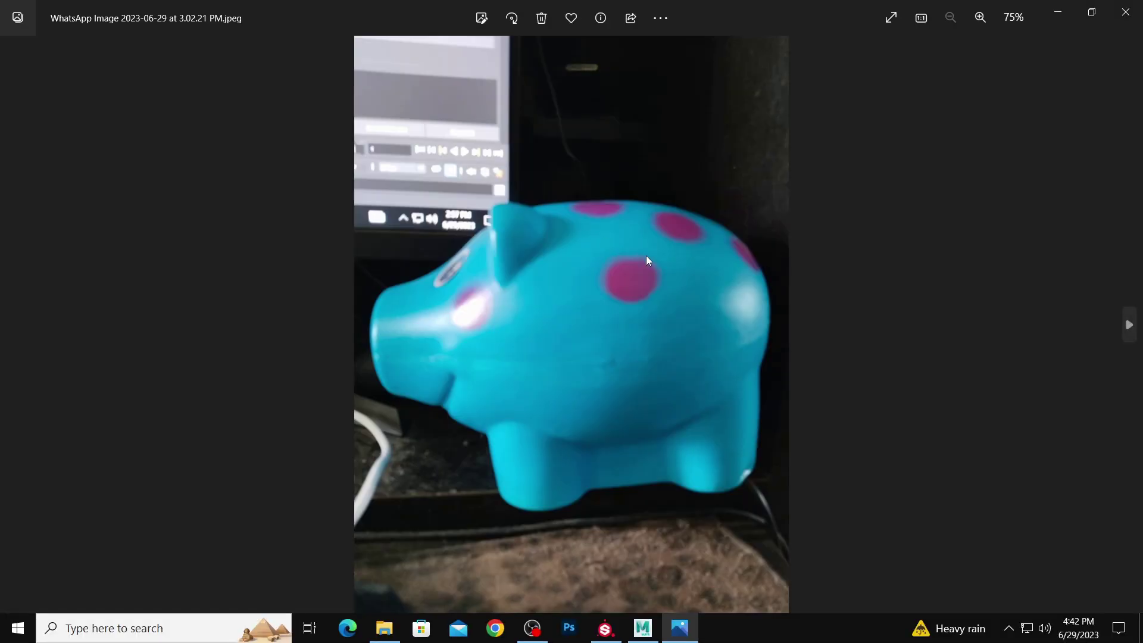
pyautogui.press('Right')
pyautogui.press('Right')
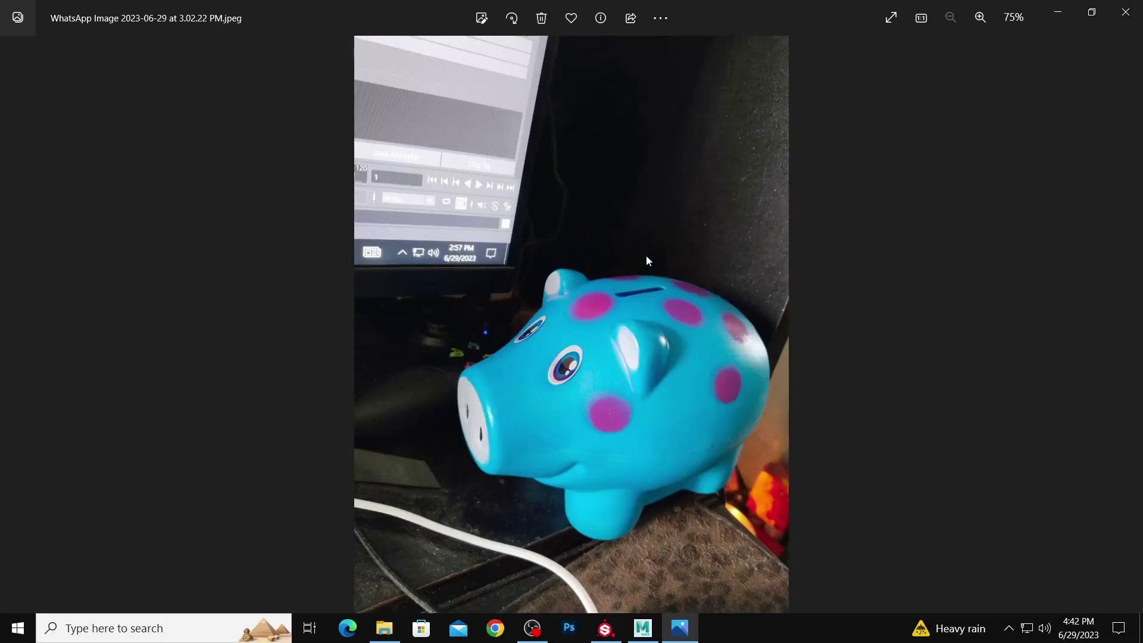
pyautogui.press('Right')
pyautogui.press('Left')
pyautogui.press('Right')
pyautogui.press('Right')
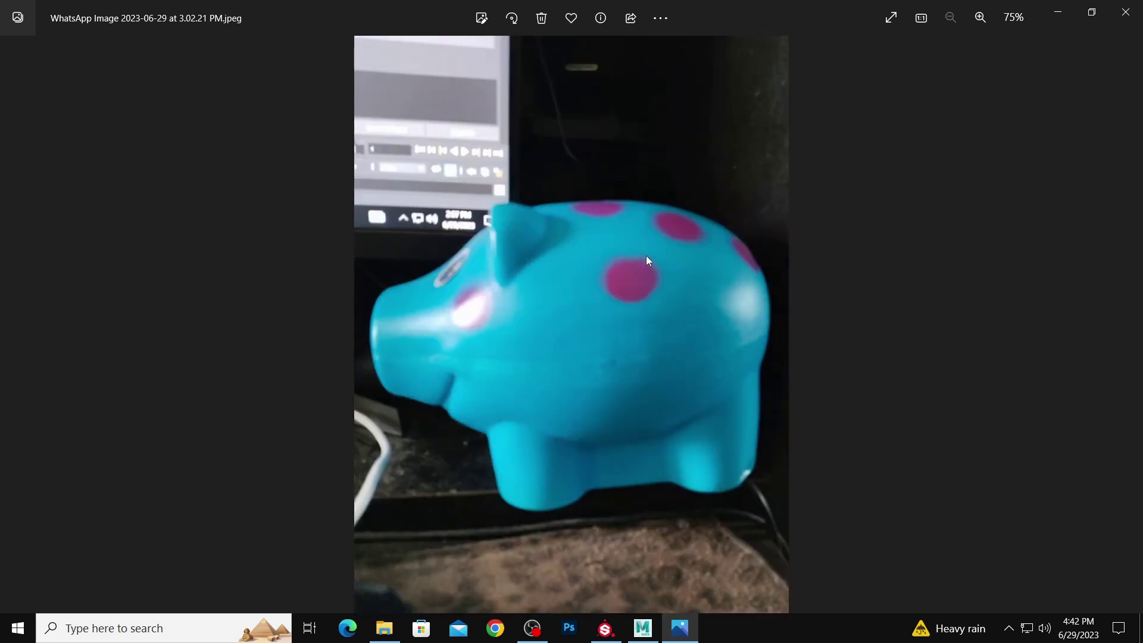
pyautogui.press('Left')
pyautogui.press('Left')
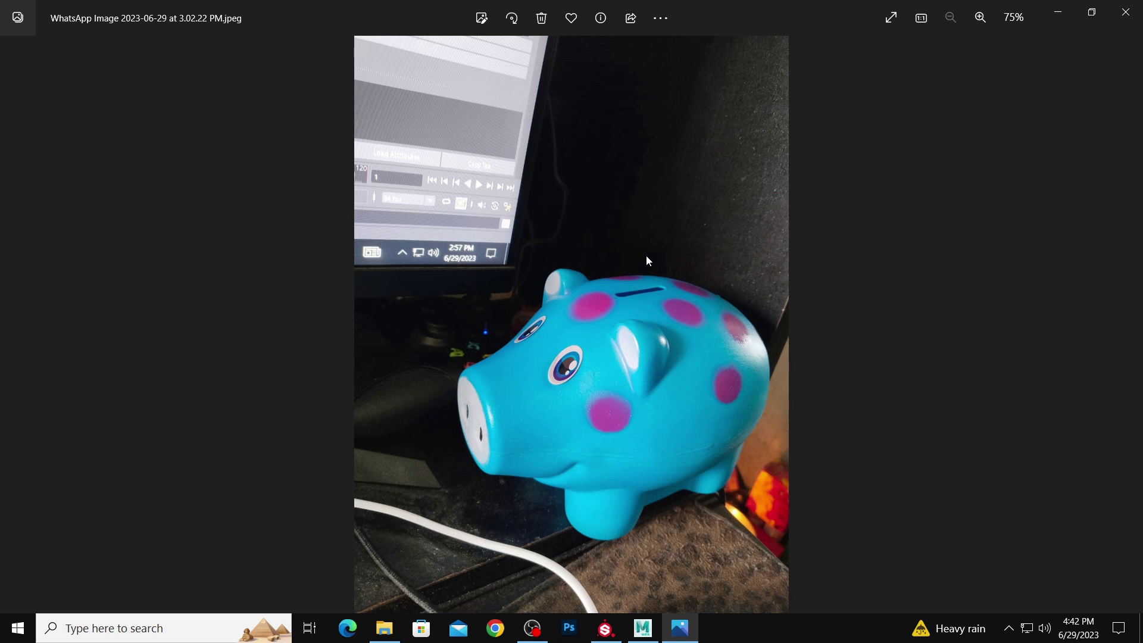
pyautogui.press('Right')
pyautogui.press('Right')
pyautogui.press('Left')
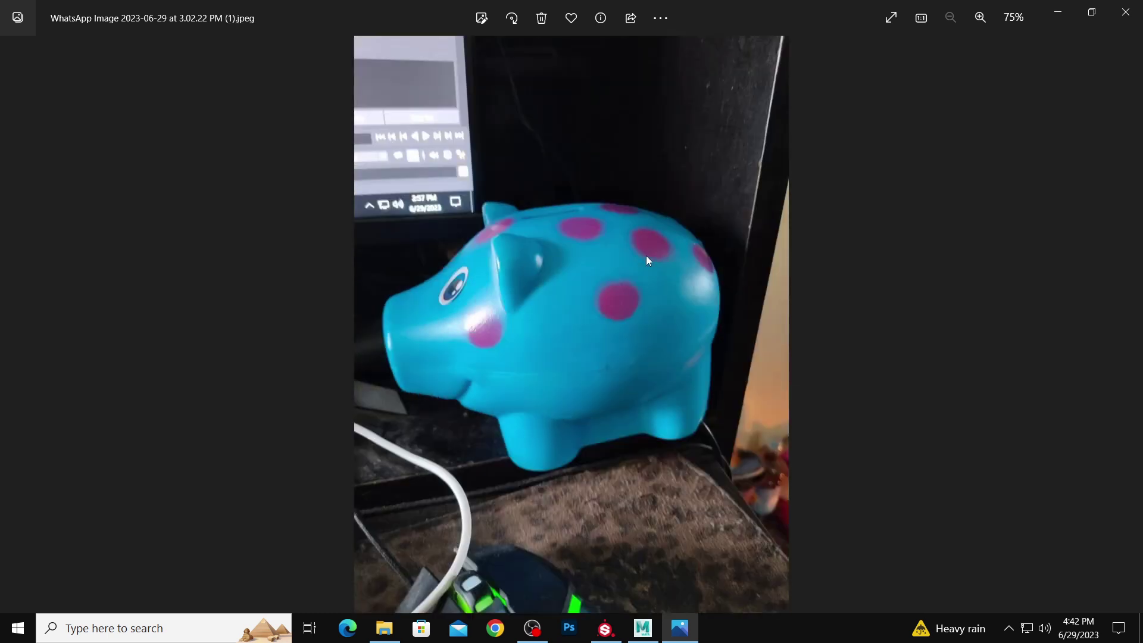
pyautogui.press('Left')
pyautogui.press('Right')
pyautogui.click(1125, 12)
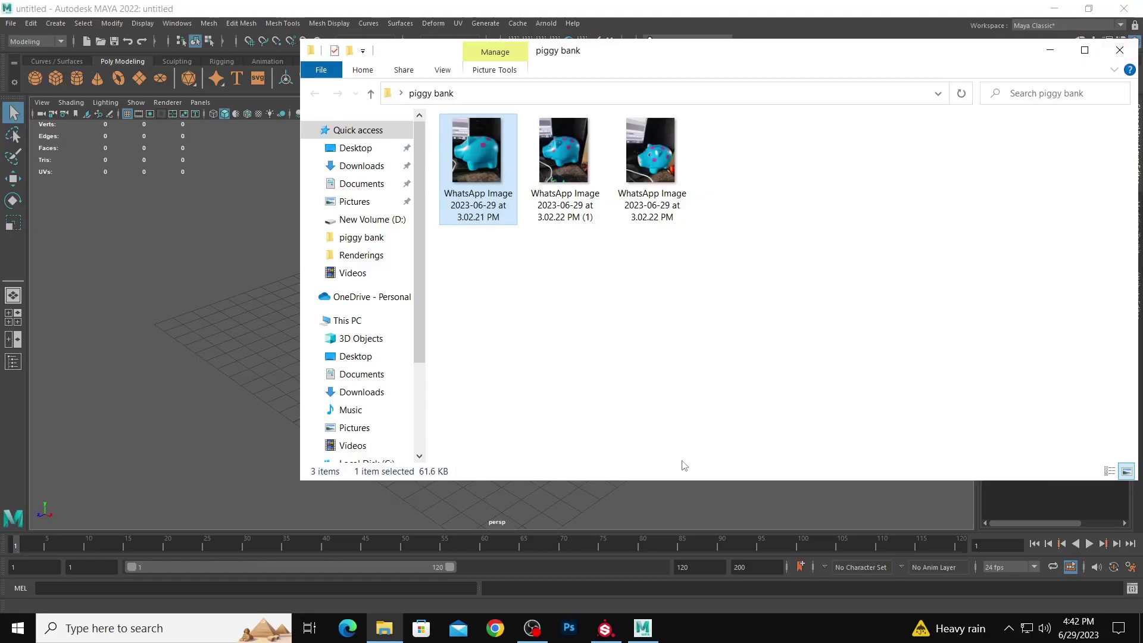
pyautogui.click(1109, 53)
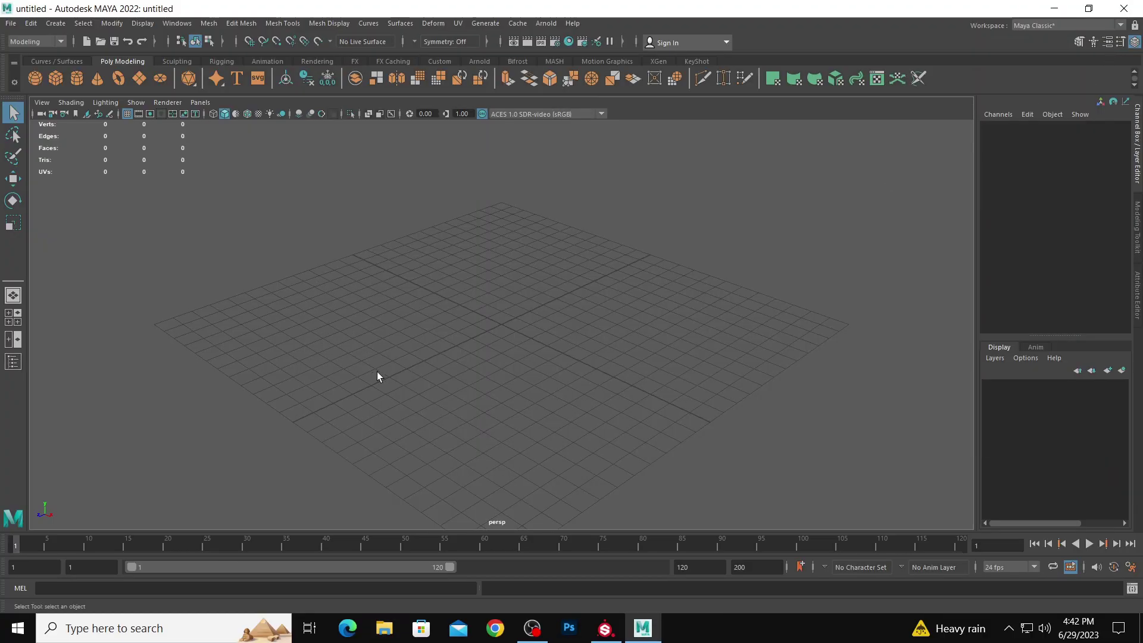
# - Import "WhatsApp Image 2023-06-29 at 3.02.21 PM.jpeg" from the Desktop piggy bank folder as an image plane in the front view
pyautogui.press('space')
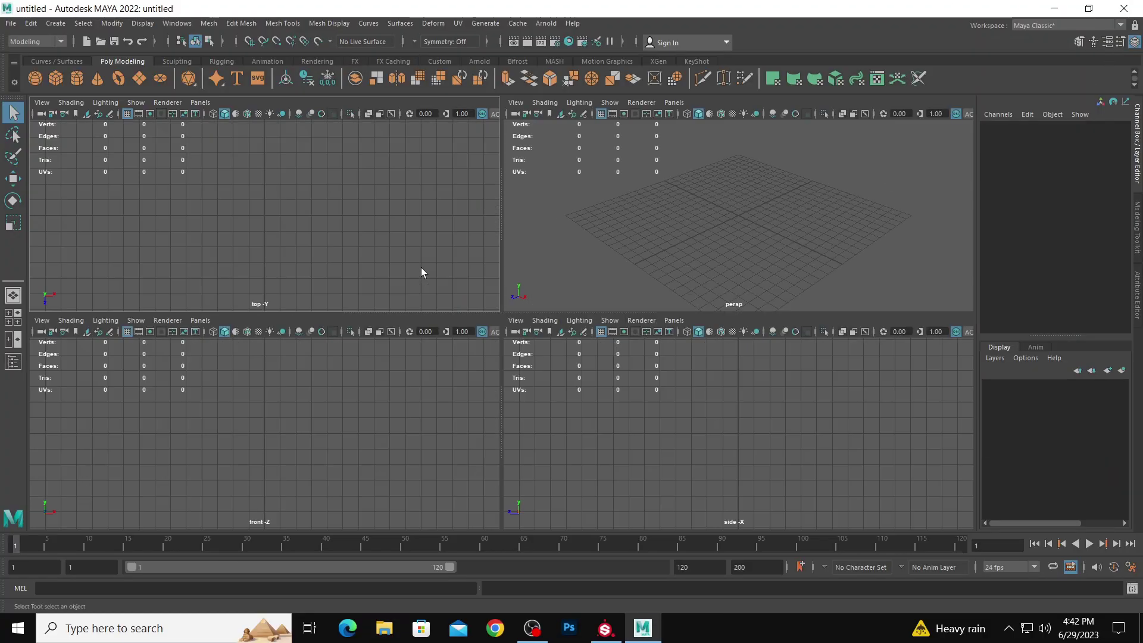
pyautogui.click(43, 325)
pyautogui.moveTo(129, 585)
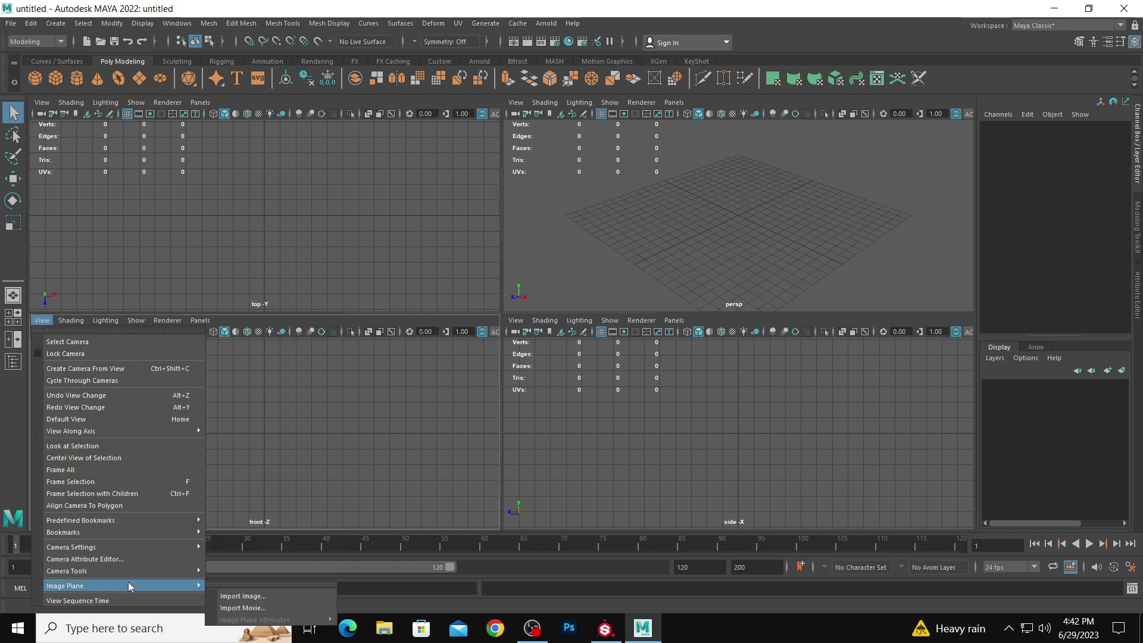
pyautogui.click(265, 598)
pyautogui.click(149, 192)
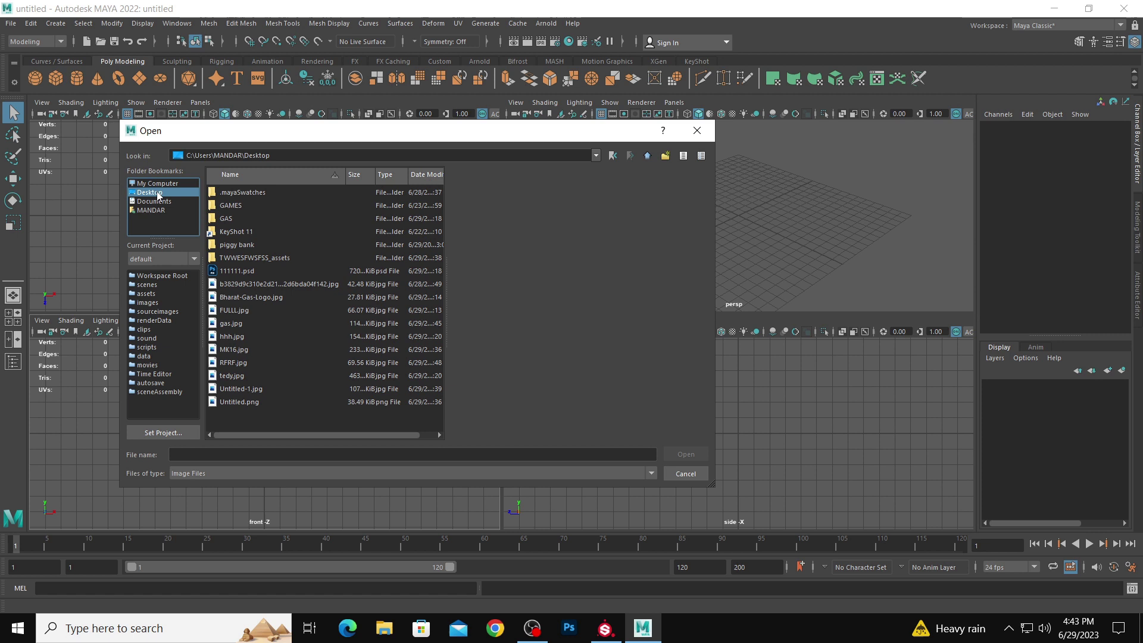
pyautogui.doubleClick(241, 245)
pyautogui.click(260, 192)
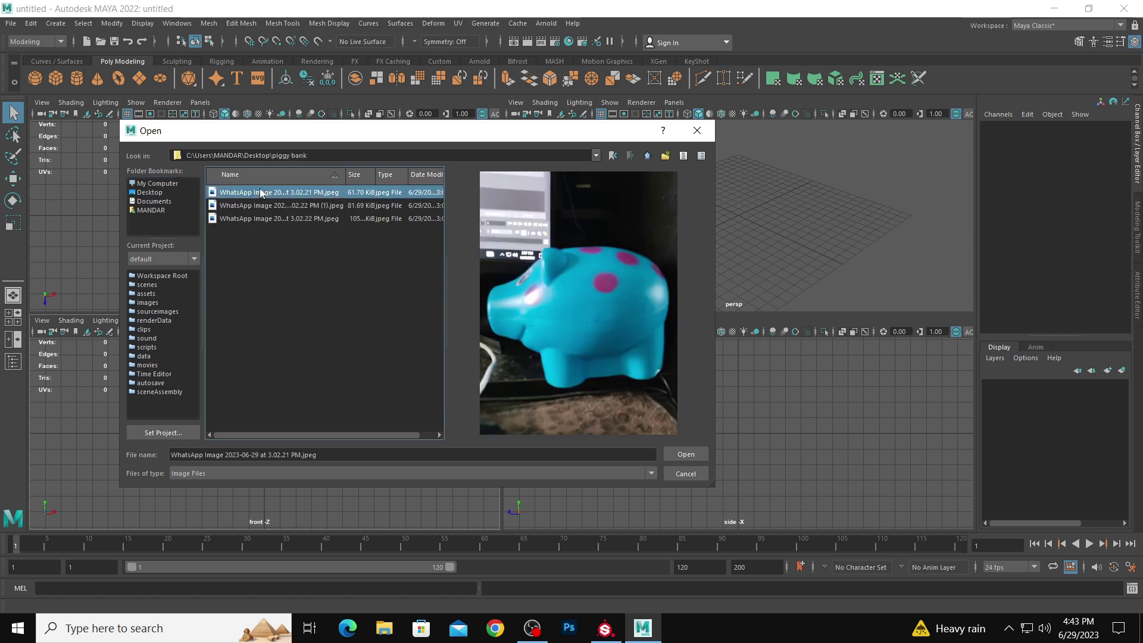
pyautogui.click(263, 206)
pyautogui.click(265, 217)
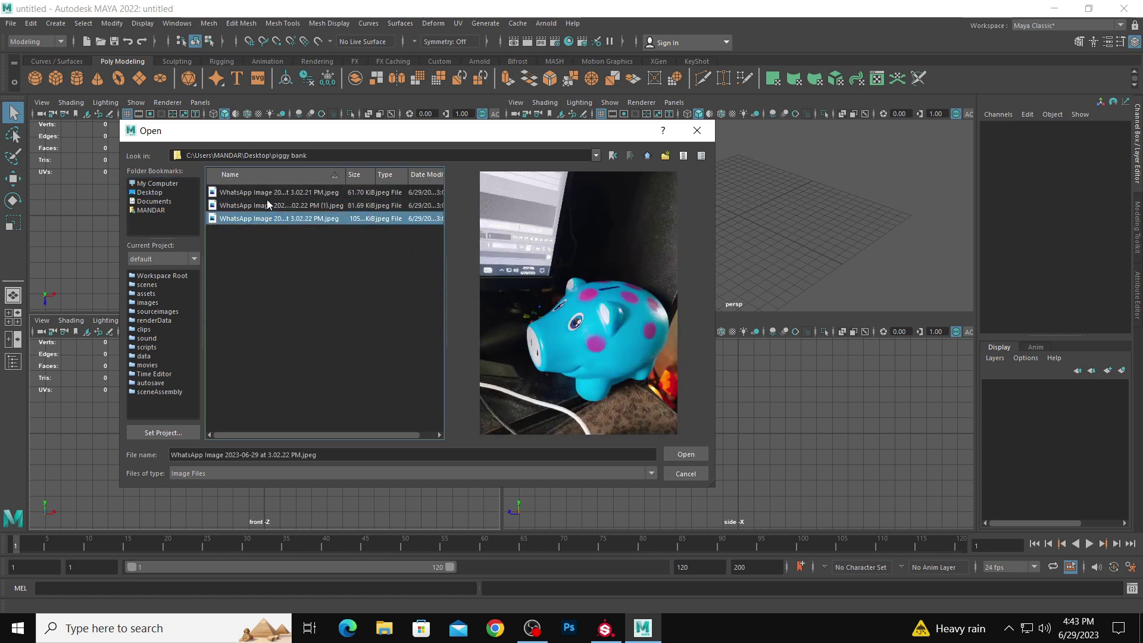
pyautogui.click(267, 194)
pyautogui.click(685, 454)
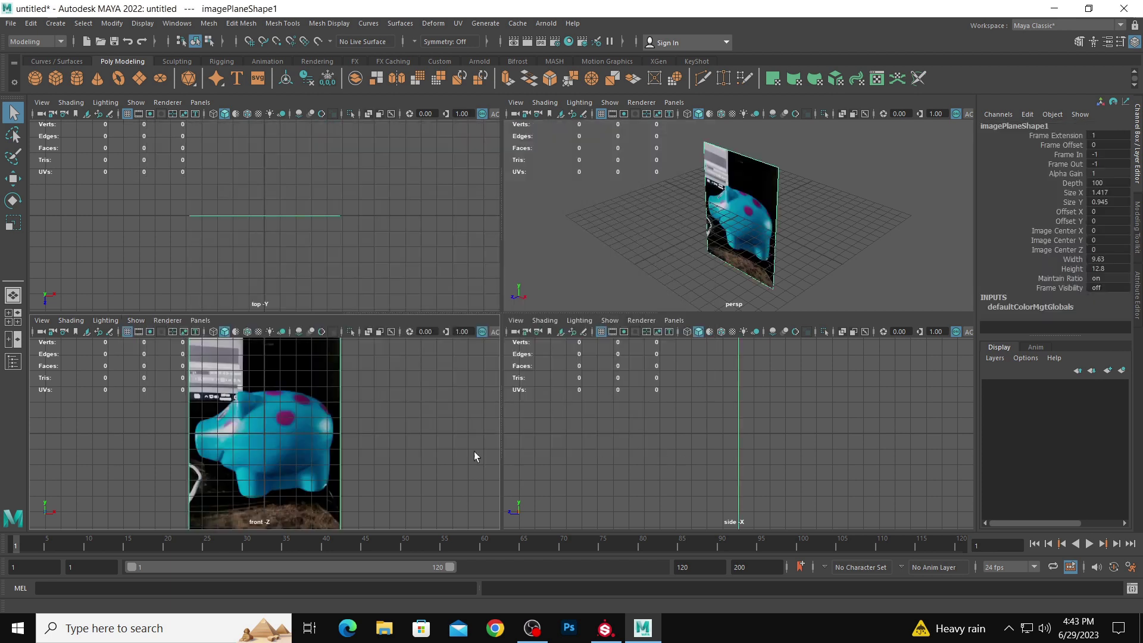
# - Scale the reference image plane up uniformly to about 1.133
pyautogui.press('e')
pyautogui.press('r')
pyautogui.moveTo(269, 439); pyautogui.dragTo(292, 438)
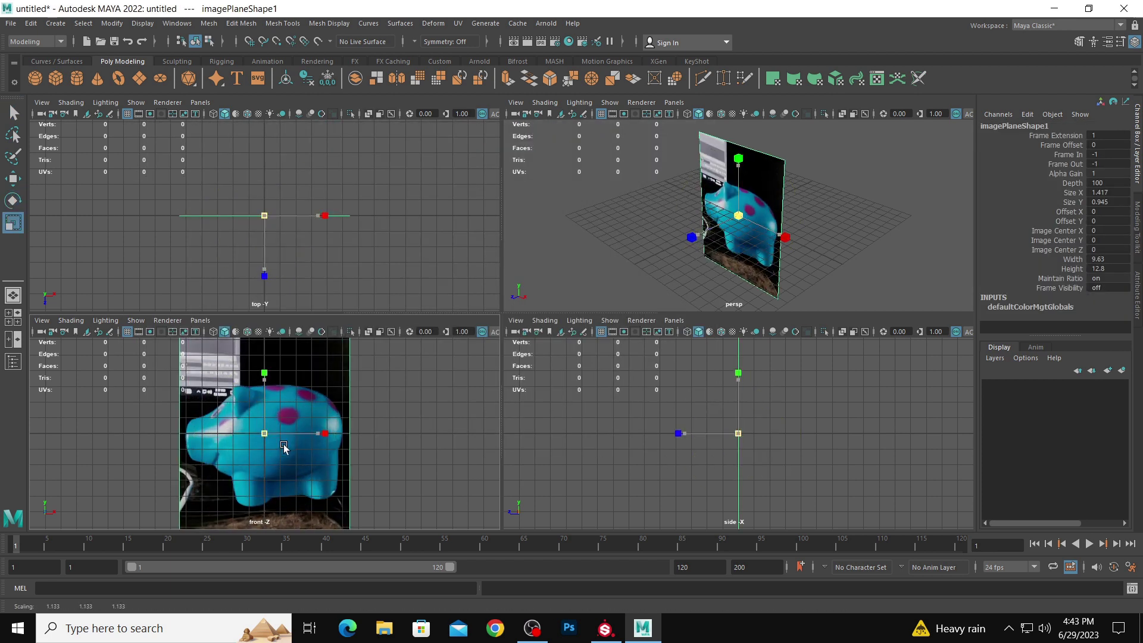
# - Raise the image plane to about 4.183 in Y and tilt it about -2.144 degrees around Z to level the pig's feet
pyautogui.press('w')
pyautogui.moveTo(268, 394); pyautogui.dragTo(282, 330)
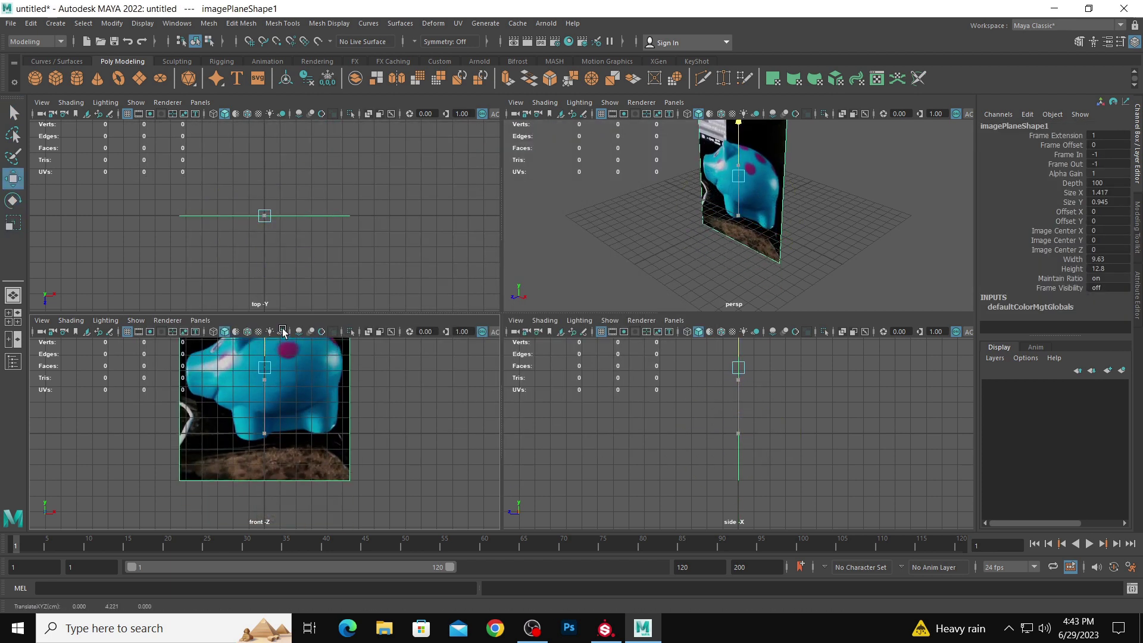
pyautogui.press('e')
pyautogui.moveTo(316, 375); pyautogui.dragTo(324, 393)
pyautogui.press('w')
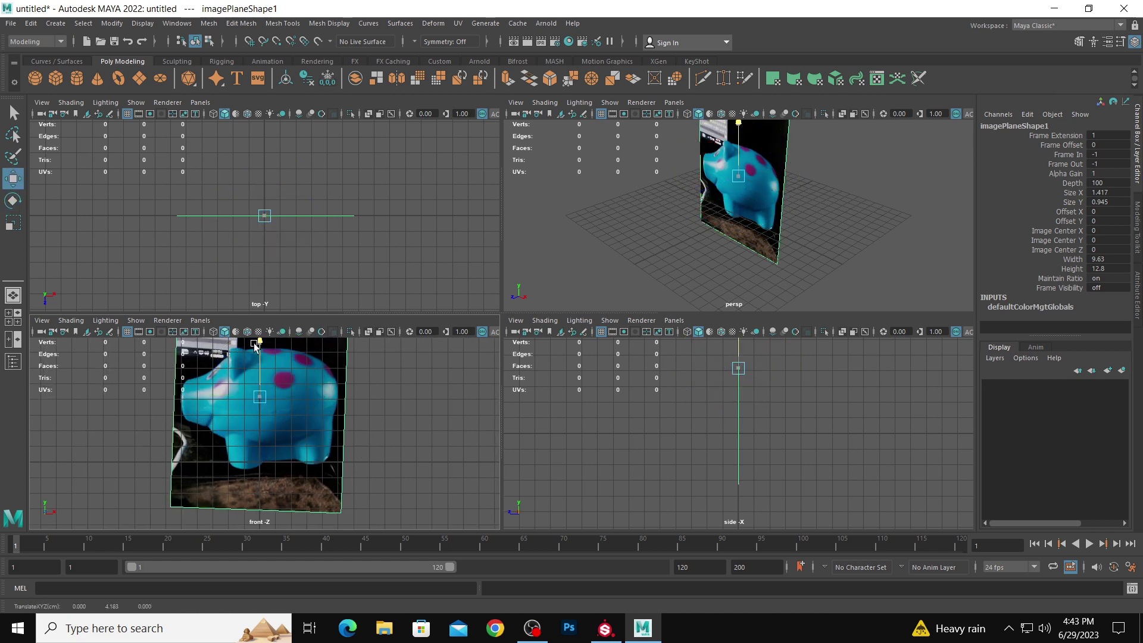
# - Move the image plane back along Z to about -8.943, clear of the modelling area
pyautogui.click(357, 396)
pyautogui.click(692, 205)
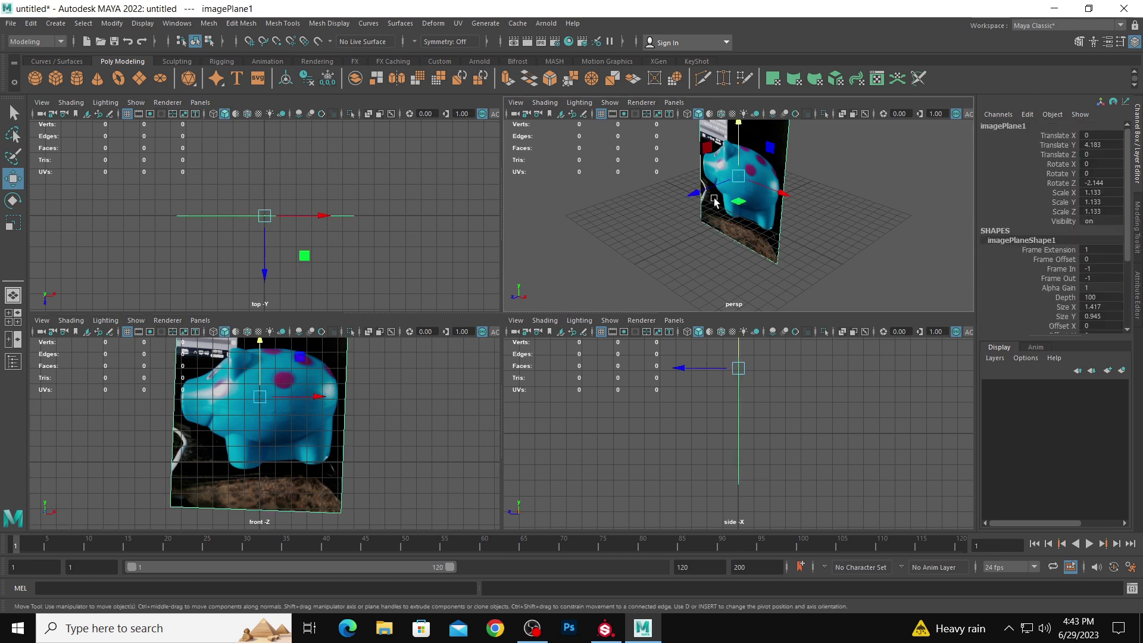
pyautogui.moveTo(701, 192); pyautogui.dragTo(774, 179)
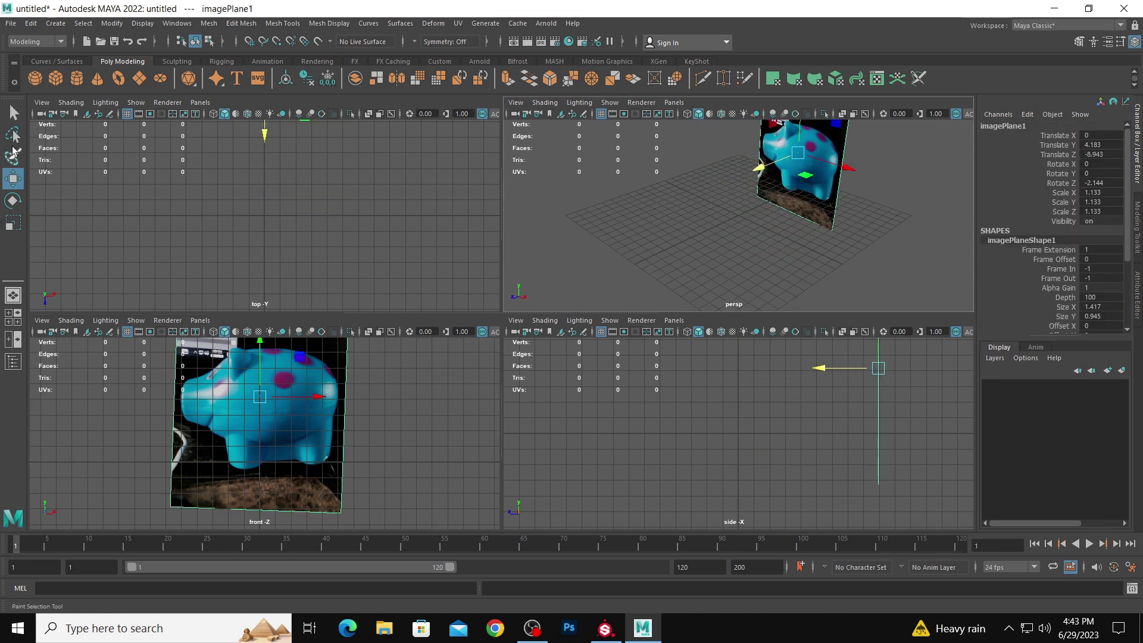
# - Create a polygon cylinder in the side view, radius about 1.29 and height about 2.89, with 8 axis and 0 cap subdivisions
pyautogui.click(79, 80)
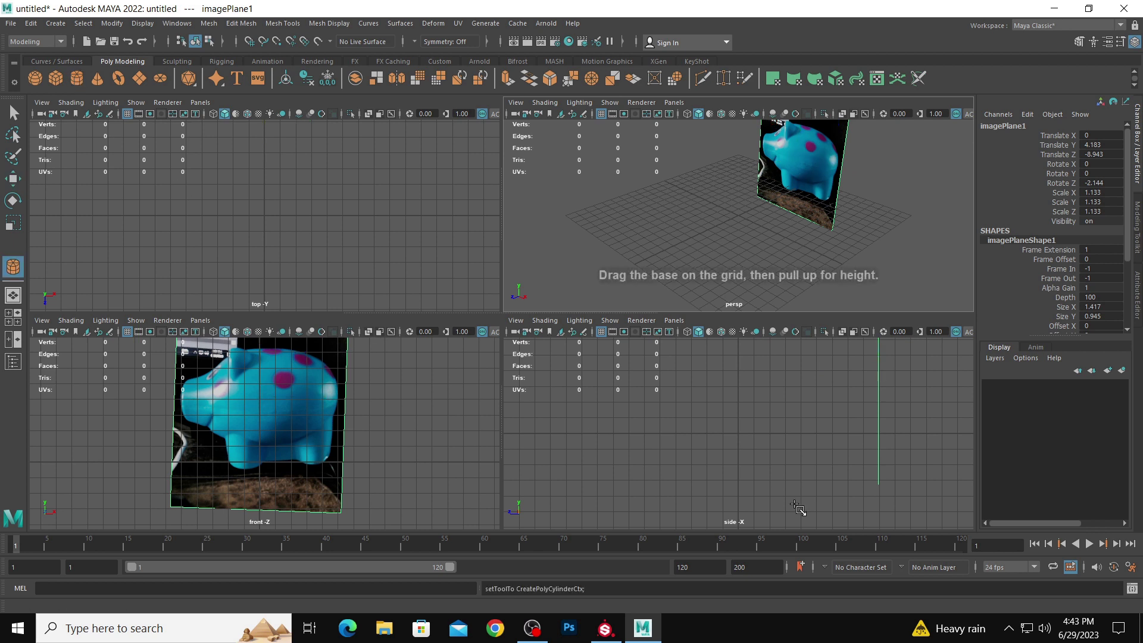
pyautogui.moveTo(739, 399)
pyautogui.mouseDown()
pyautogui.moveTo(757, 407)
pyautogui.moveTo(756, 369)
pyautogui.mouseUp()
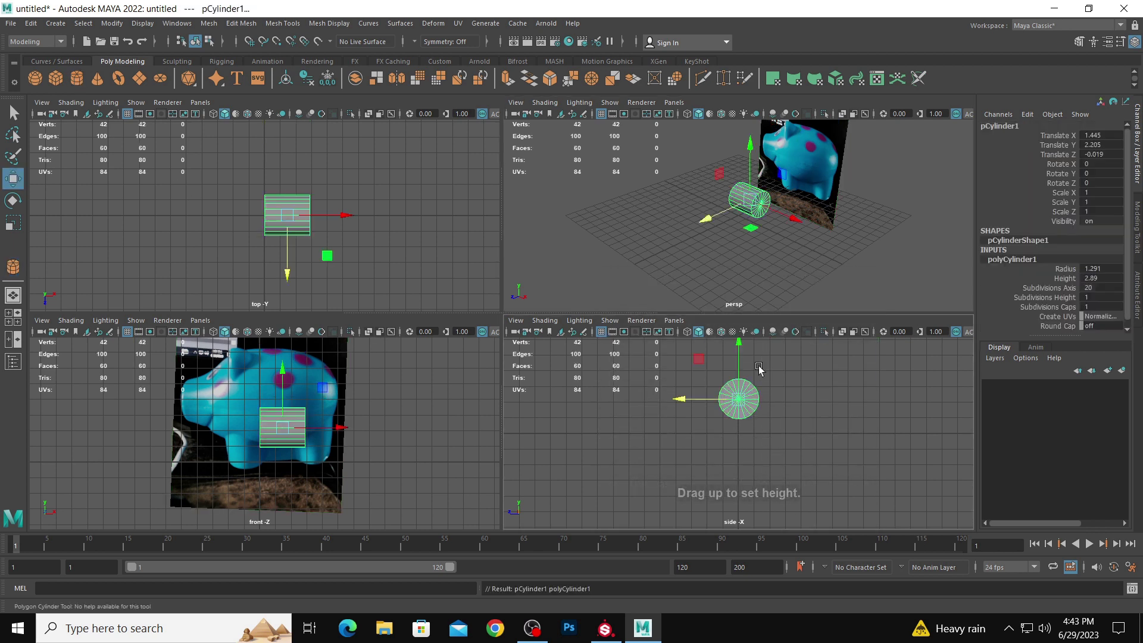
pyautogui.click(1138, 219)
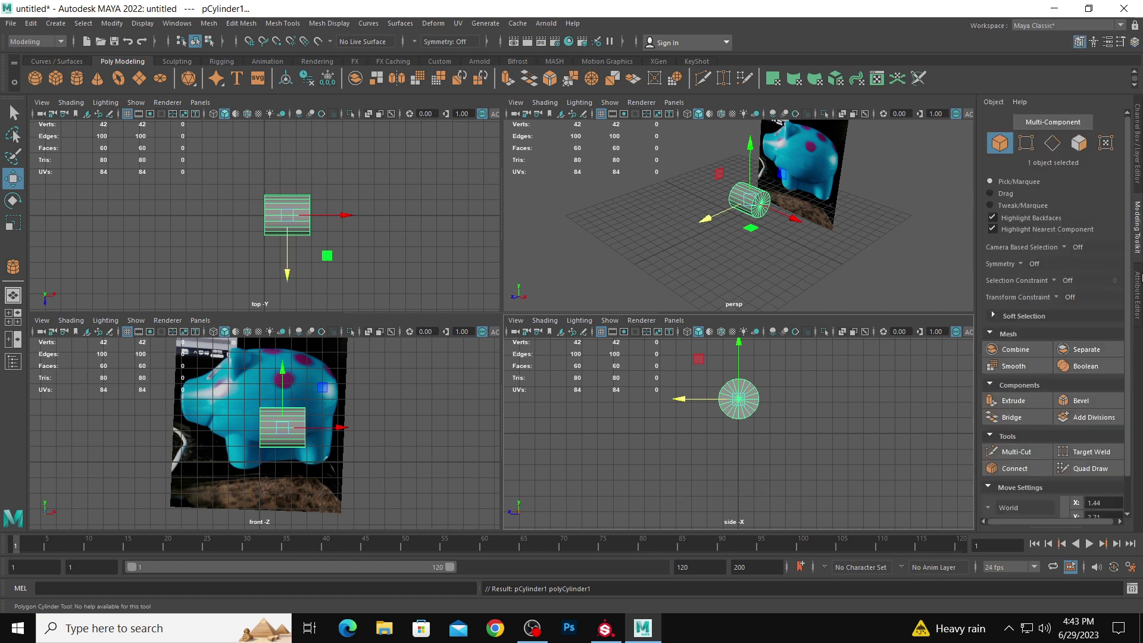
pyautogui.click(1138, 286)
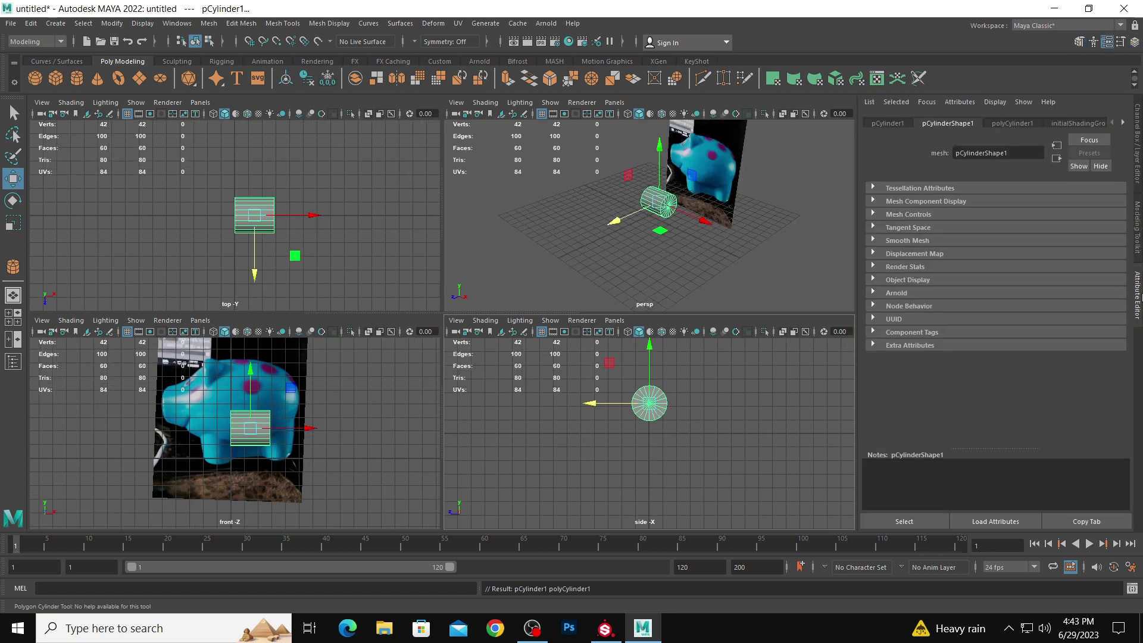
pyautogui.click(1012, 124)
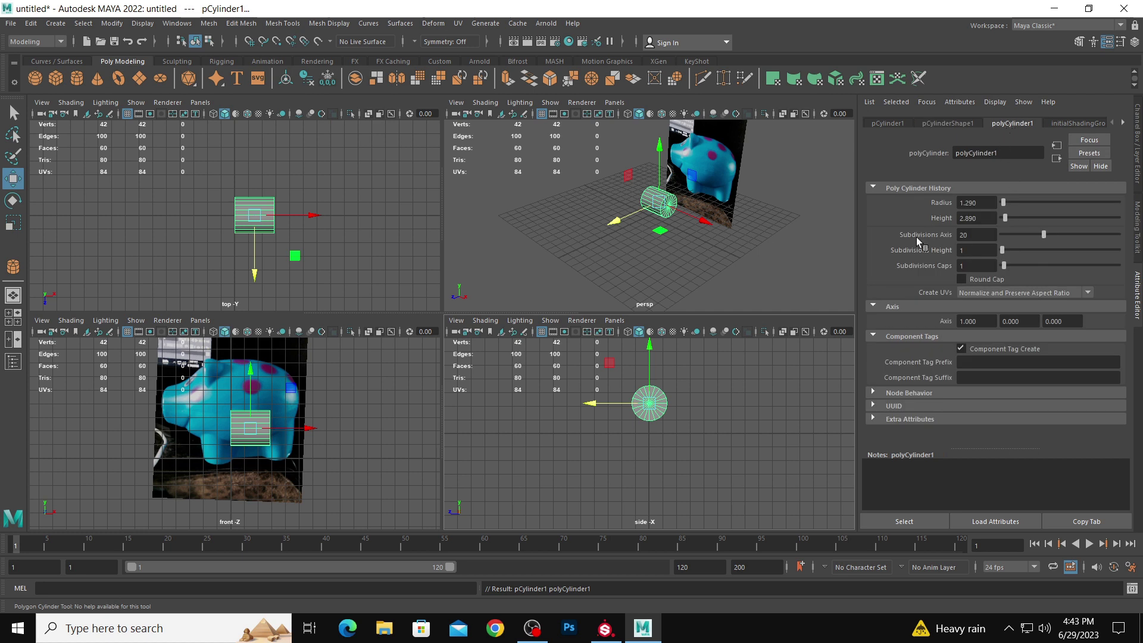
pyautogui.moveTo(1043, 238); pyautogui.dragTo(1003, 264)
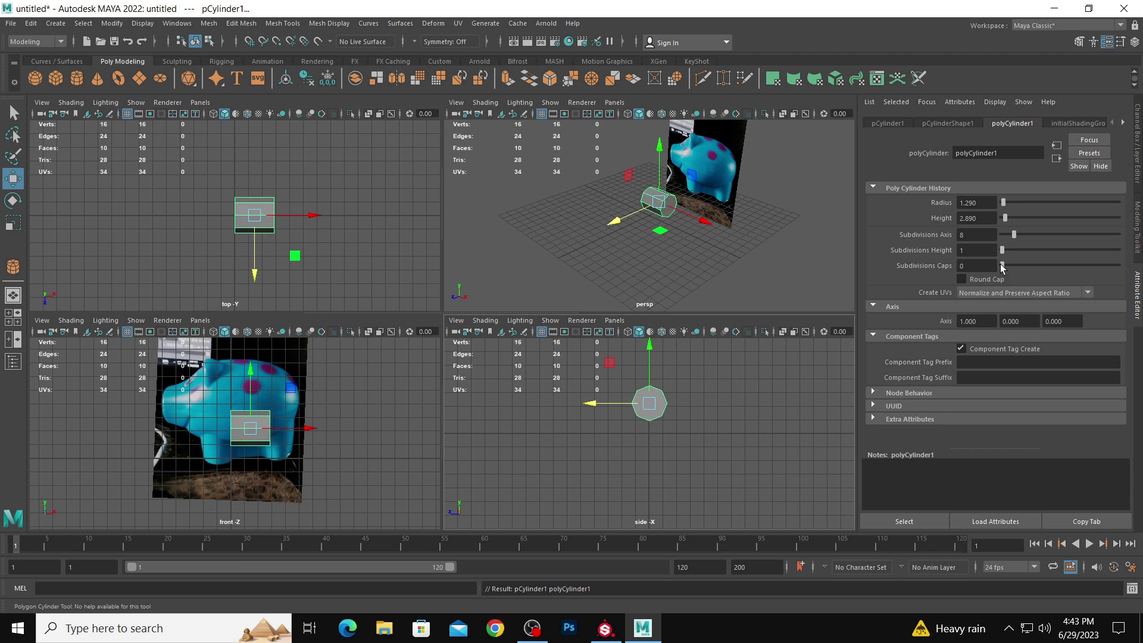
# - Position the cylinder over the pig's snout in the front view and turn on X-ray shading
pyautogui.press('space')
pyautogui.scroll(3, 428, 366)
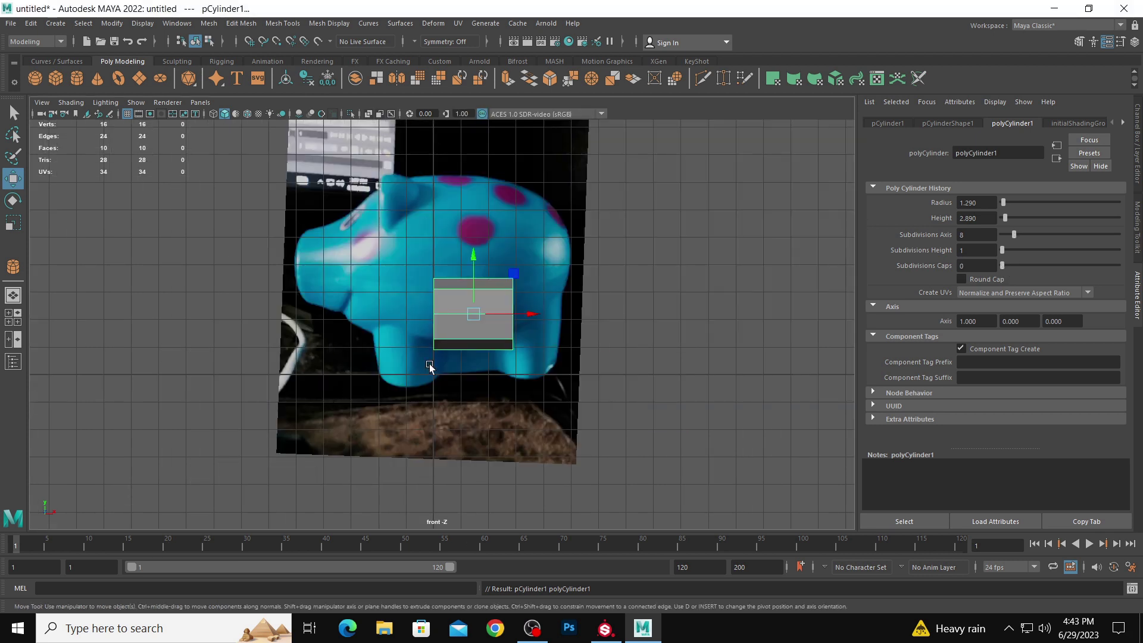
pyautogui.scroll(-1, 501, 316)
pyautogui.moveTo(489, 312); pyautogui.dragTo(298, 244)
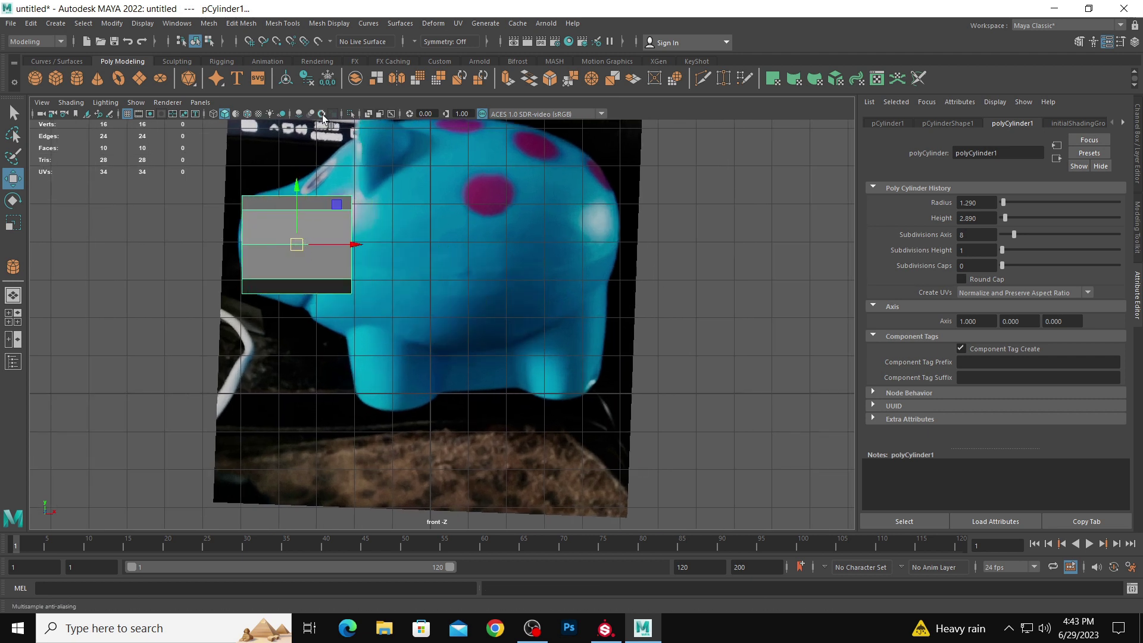
pyautogui.click(369, 117)
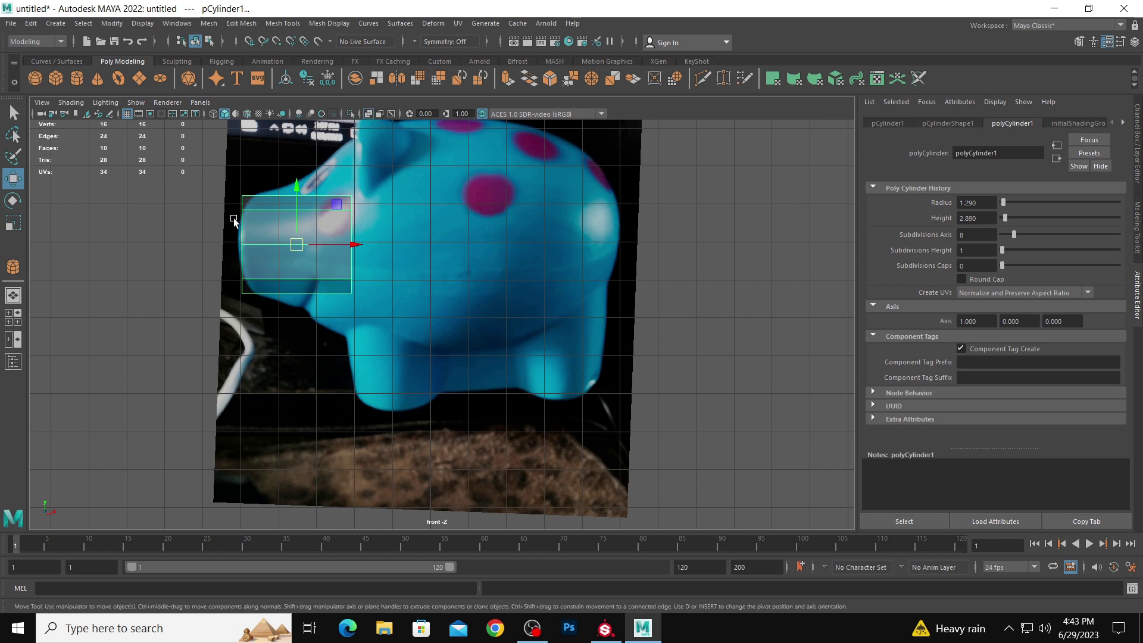
# - Move the cylinder's rear vertex ring toward the snout tip to shorten it, and scale the ring up to about 1.084 in Y and Z
pyautogui.scroll(1, 265, 206)
pyautogui.moveTo(328, 203); pyautogui.dragTo(268, 205, button='right')
pyautogui.moveTo(316, 170); pyautogui.dragTo(462, 381)
pyautogui.click(339, 225)
pyautogui.hotkey('ctrl', 'z')
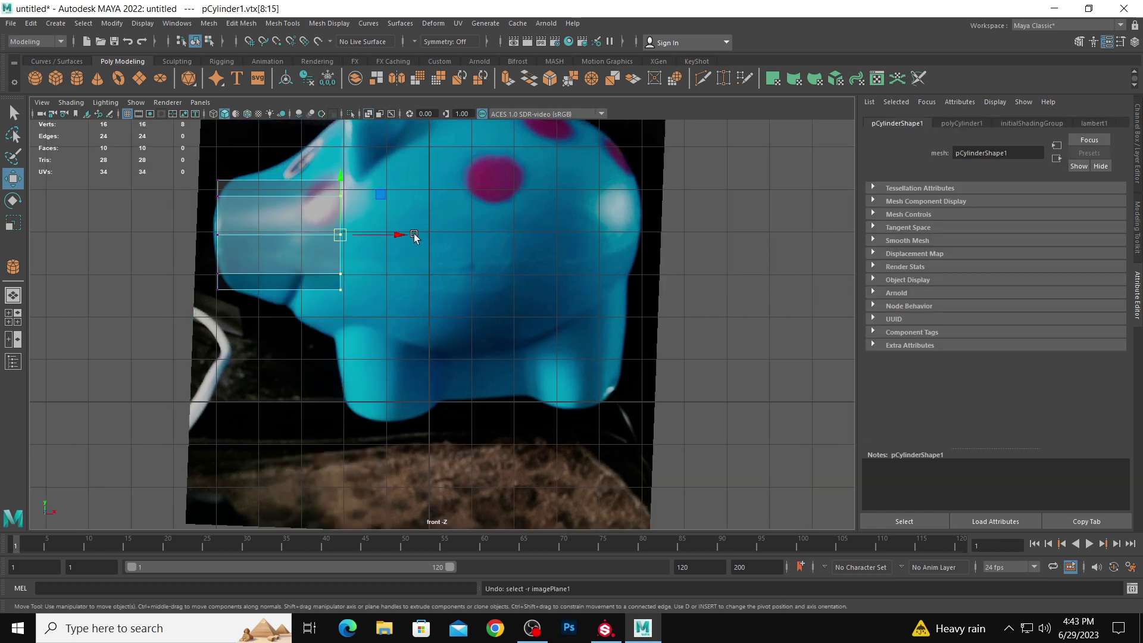
pyautogui.moveTo(409, 236); pyautogui.dragTo(266, 244)
pyautogui.press('e')
pyautogui.press('r')
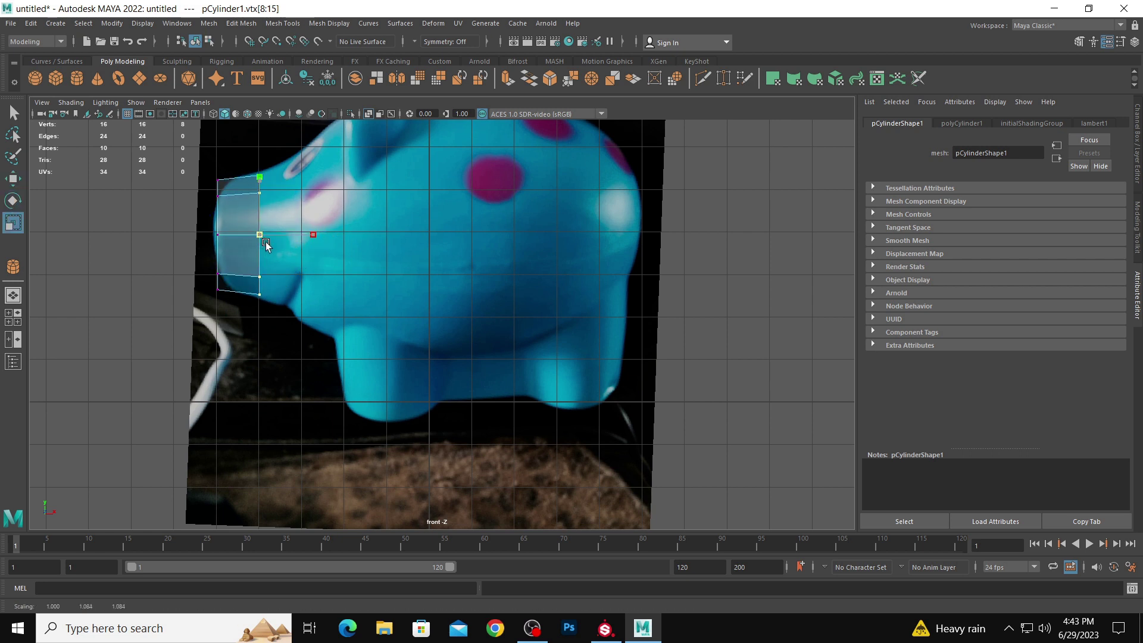
# - Scale down the cylinder's front vertex ring and nudge it along X to fit the snout tip
pyautogui.moveTo(196, 161); pyautogui.dragTo(235, 301)
pyautogui.moveTo(217, 234); pyautogui.dragTo(275, 238)
pyautogui.press('w')
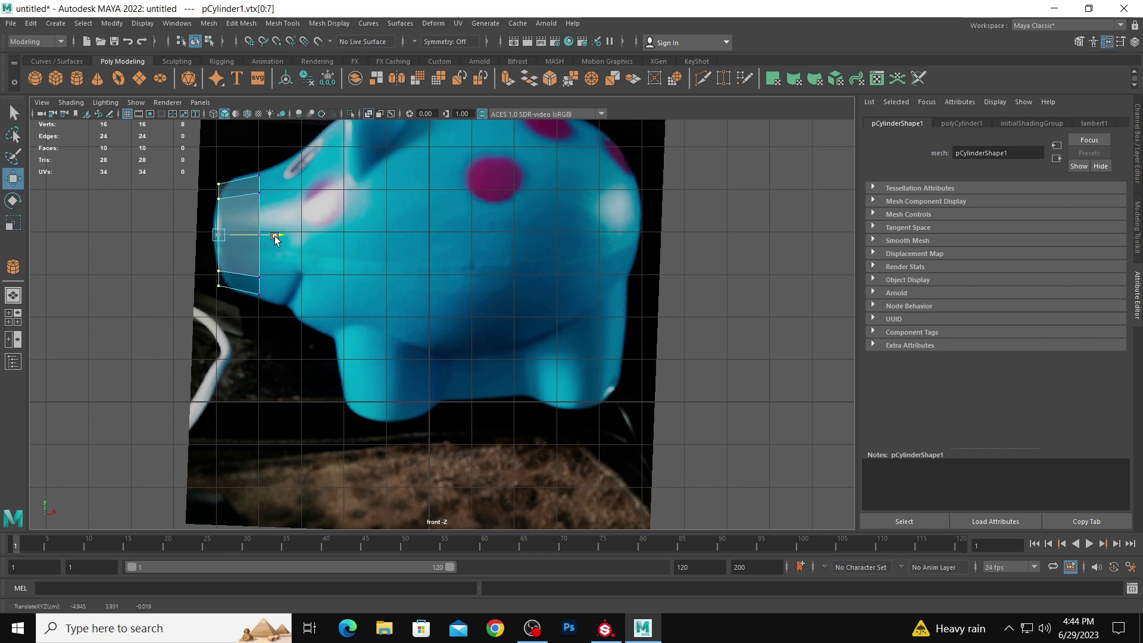
pyautogui.press('e')
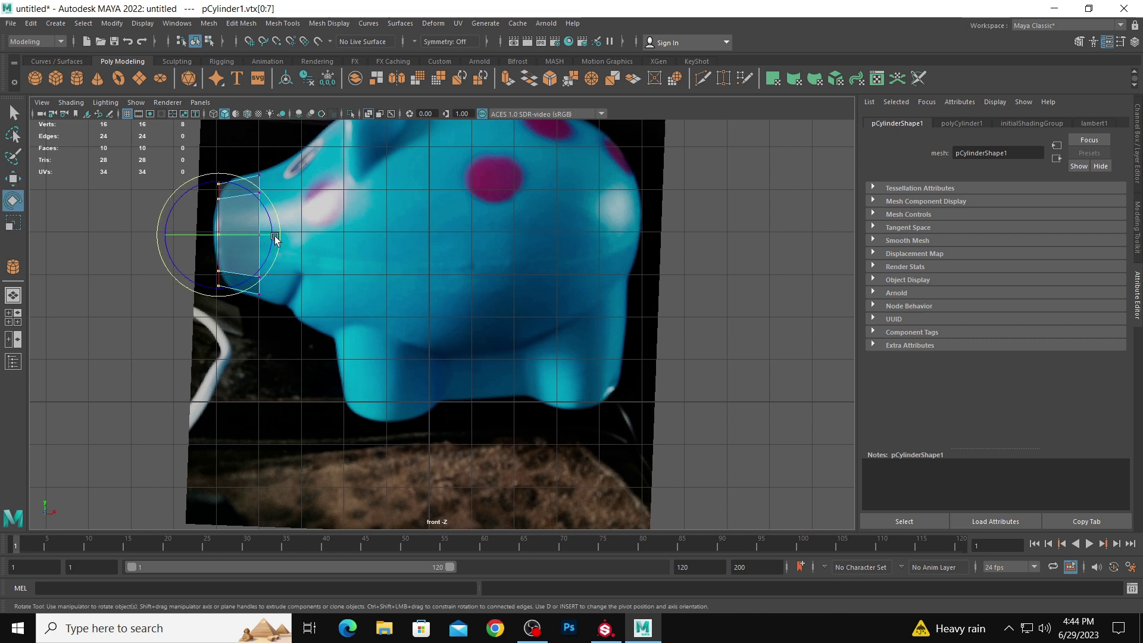
pyautogui.press('r')
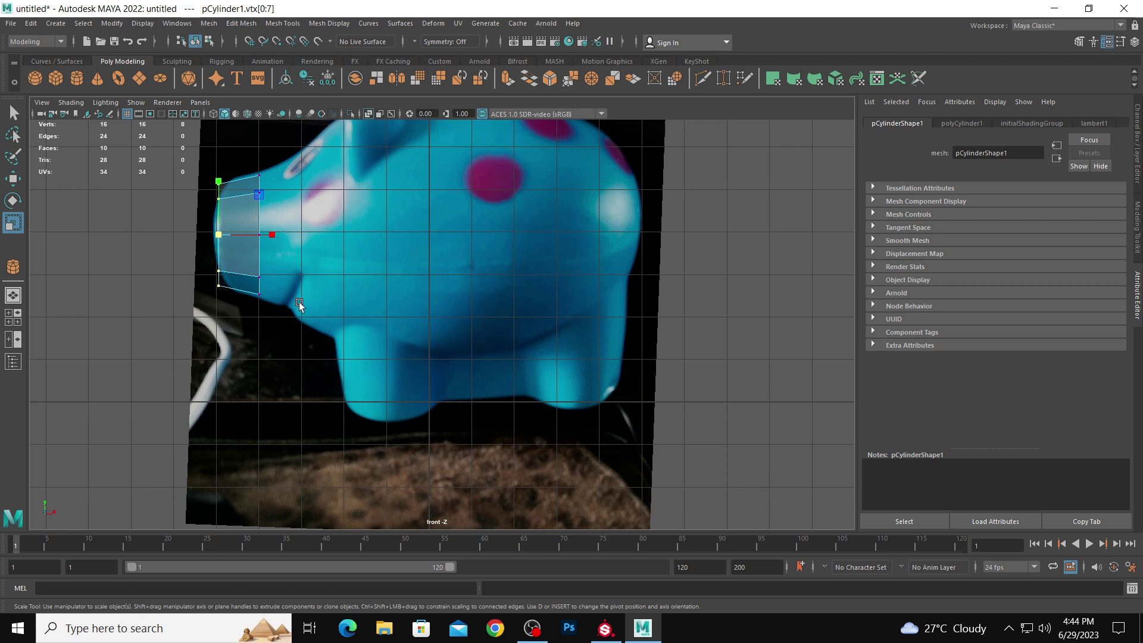
# - Enlarge the cylinder's rear vertex ring slightly to follow the snout outline
pyautogui.moveTo(311, 315); pyautogui.dragTo(253, 145)
pyautogui.moveTo(264, 238); pyautogui.dragTo(268, 239)
pyautogui.press('w')
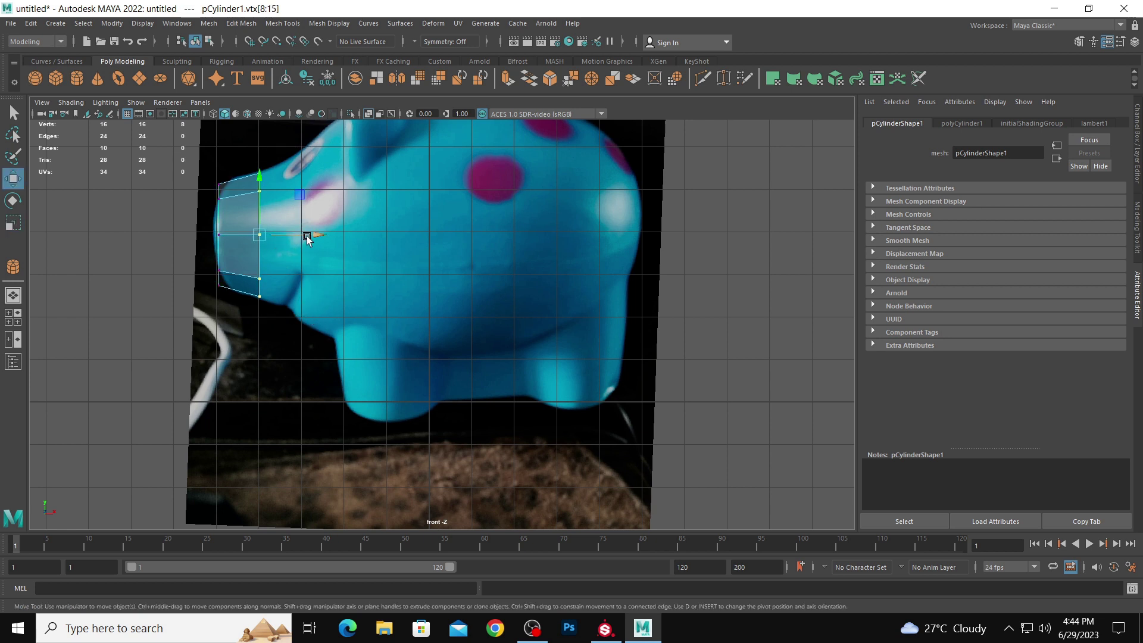
# - Extrude the cylinder's rear end face back to about X -3.37 and scale it up to the pig's outline
pyautogui.press('space')
pyautogui.press('space')
pyautogui.scroll(3, 393, 238)
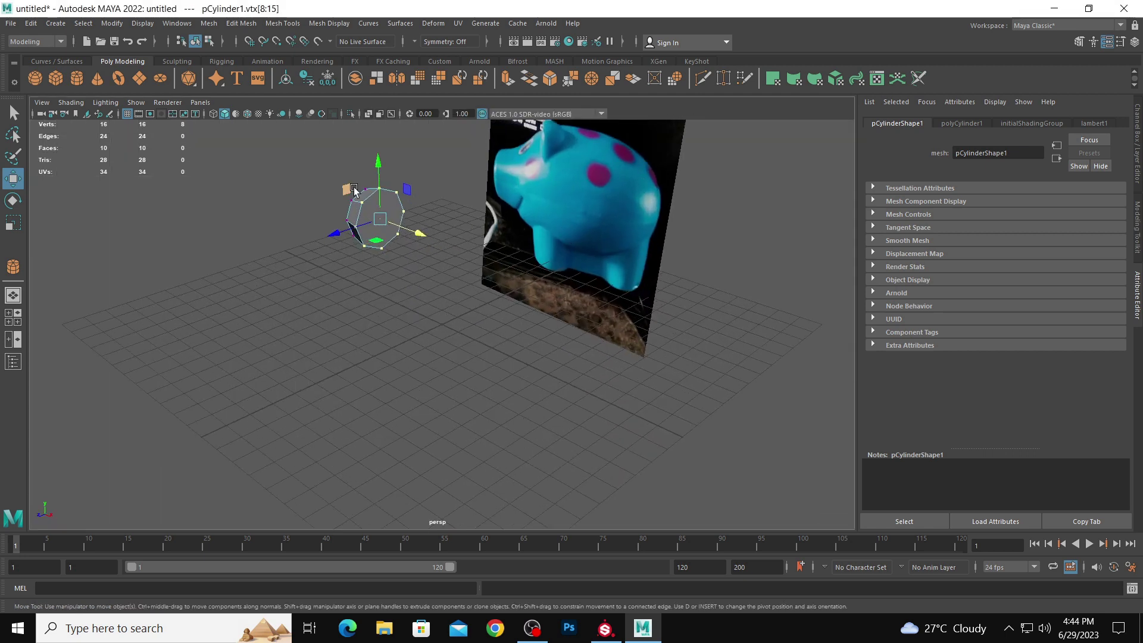
pyautogui.rightClick(392, 237)
pyautogui.click(390, 230)
pyautogui.click(391, 209)
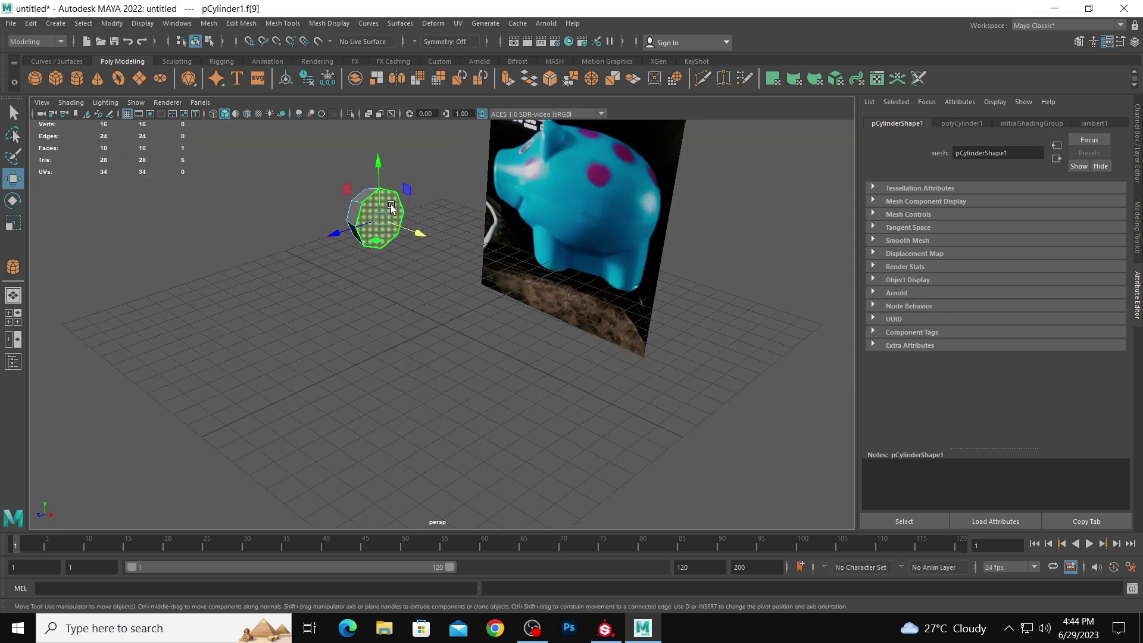
pyautogui.keyDown('shift'); pyautogui.rightClick(391, 210); pyautogui.keyUp('shift')
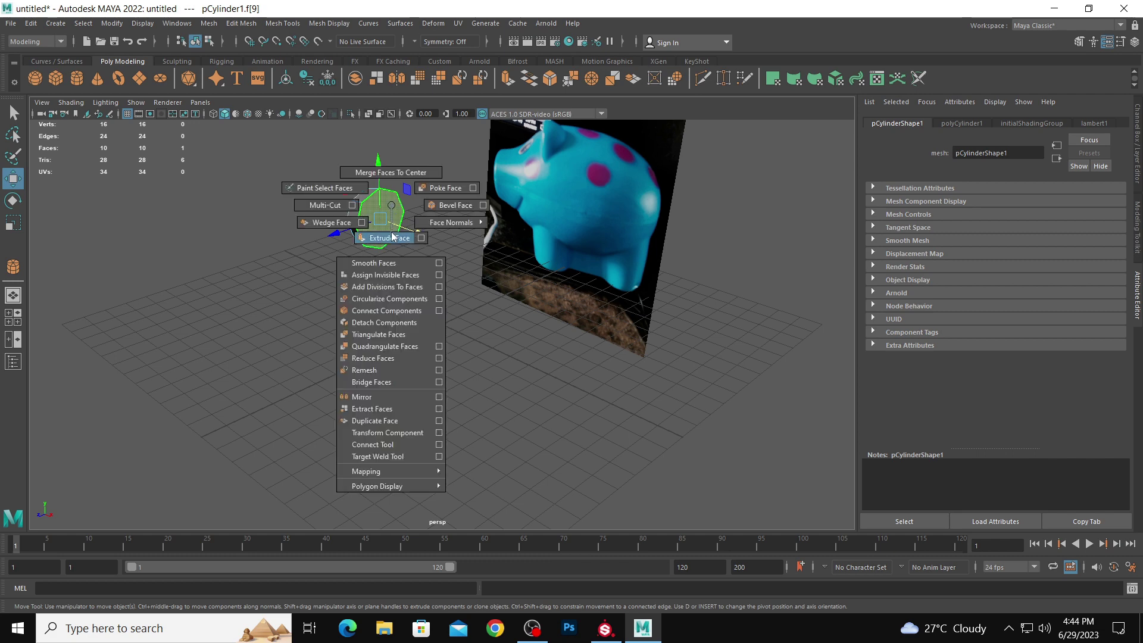
pyautogui.click(392, 236)
pyautogui.press('space')
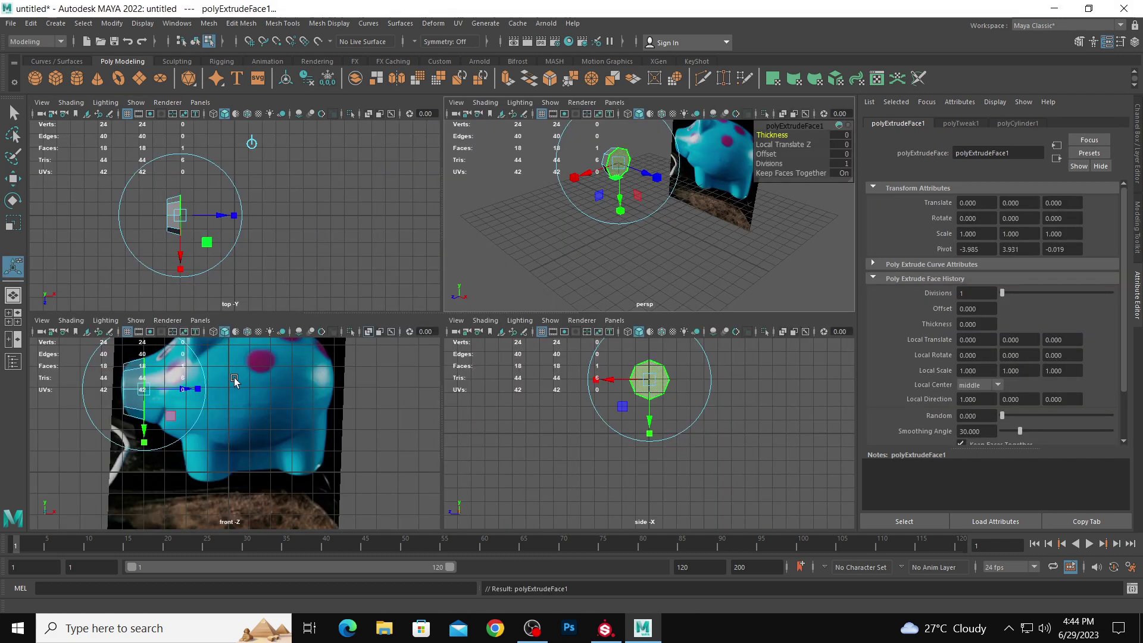
pyautogui.press('space')
pyautogui.keyDown('alt'); pyautogui.moveTo(283, 256); pyautogui.dragTo(309, 351, button='middle'); pyautogui.keyUp('alt')
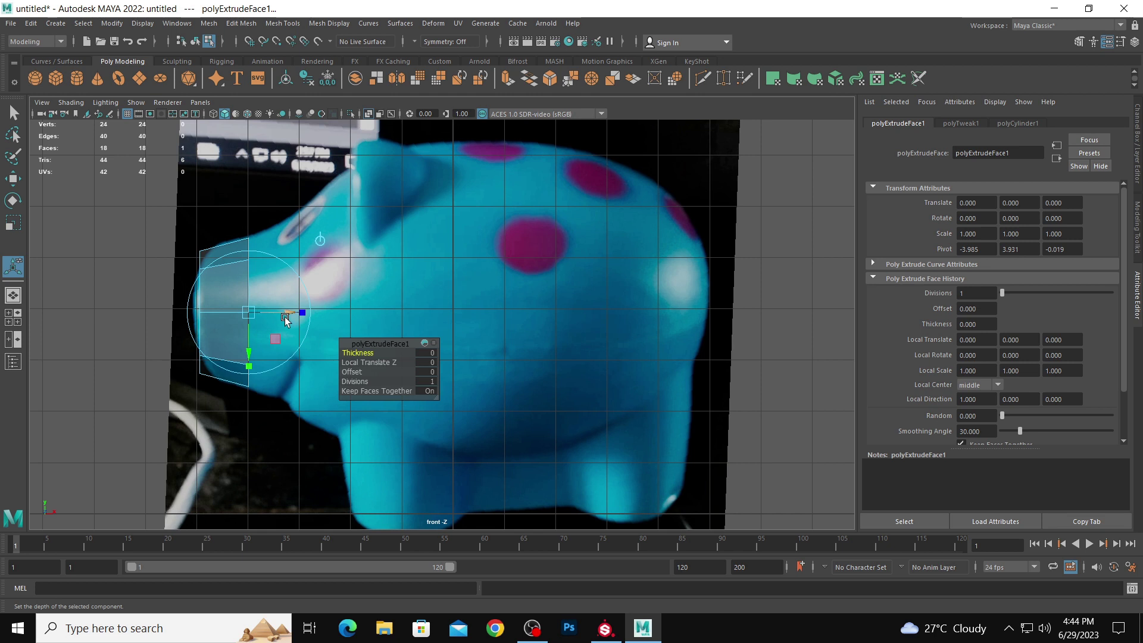
pyautogui.moveTo(285, 317); pyautogui.dragTo(326, 333)
pyautogui.press('r')
# - Extrude the rear face again to about X -2.96 and enlarge it to follow the pig's face
pyautogui.hotkey('ctrl', 'e')
pyautogui.press('w')
pyautogui.press('r')
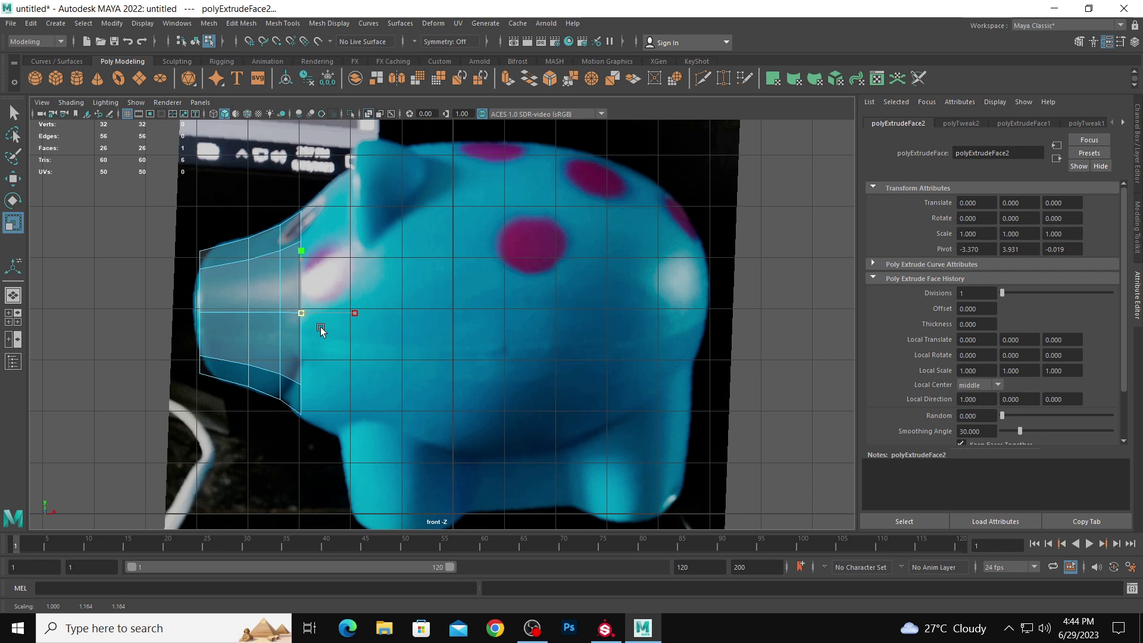
# - Extrude another section to about X -2.21 in front of the ear, scale it up and raise it to about Y 4.01
pyautogui.hotkey('ctrl', 'e')
pyautogui.press('w')
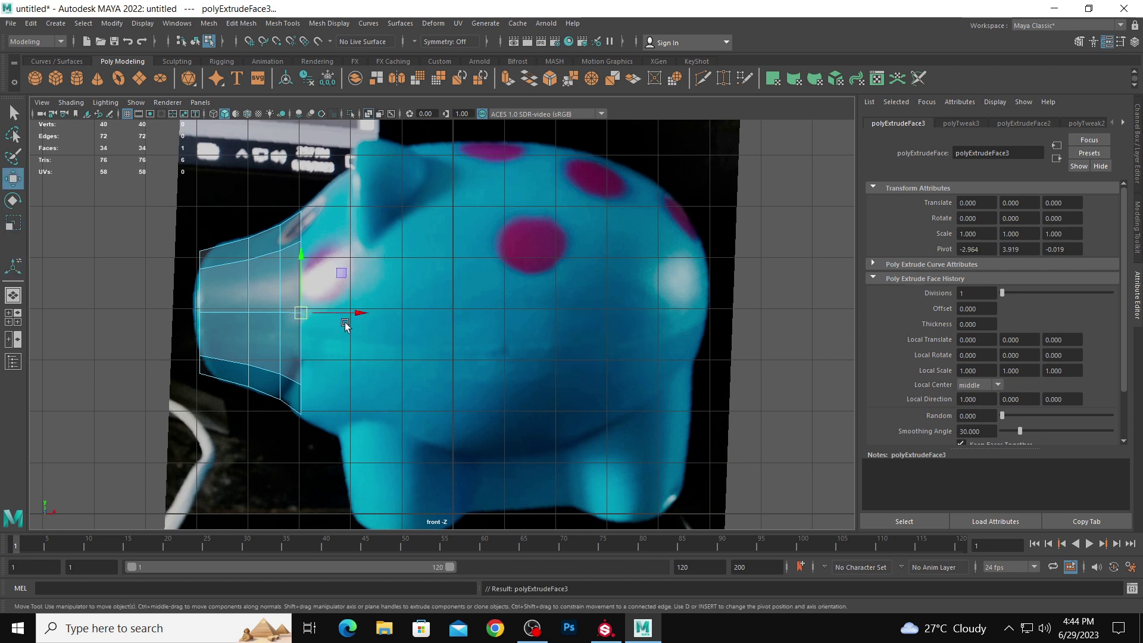
pyautogui.click(369, 317)
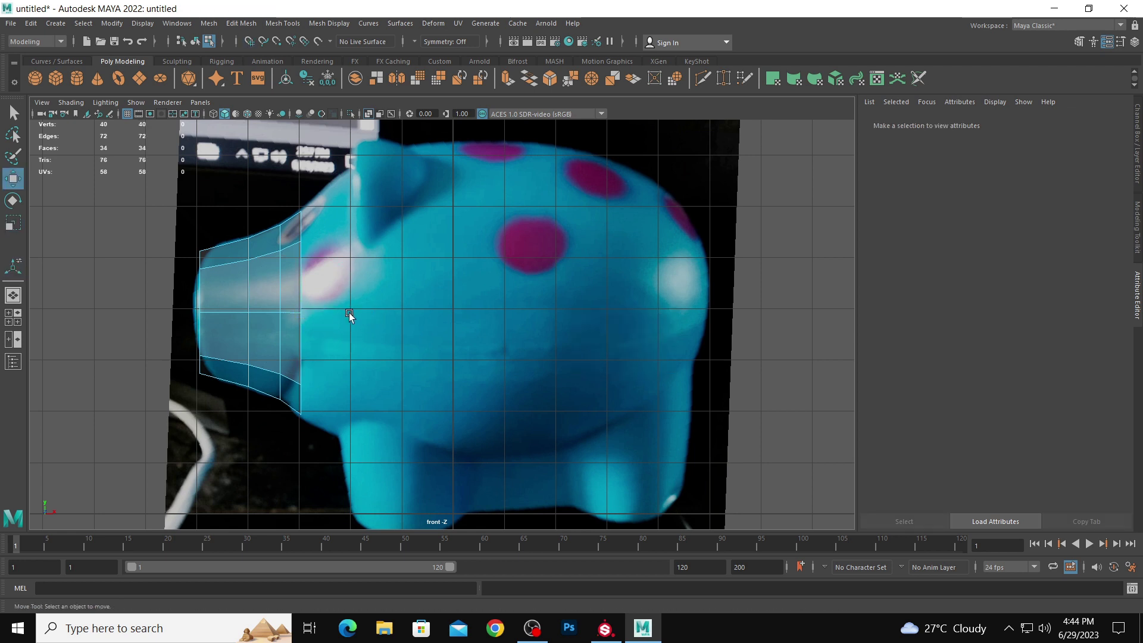
pyautogui.hotkey('ctrl', 'z')
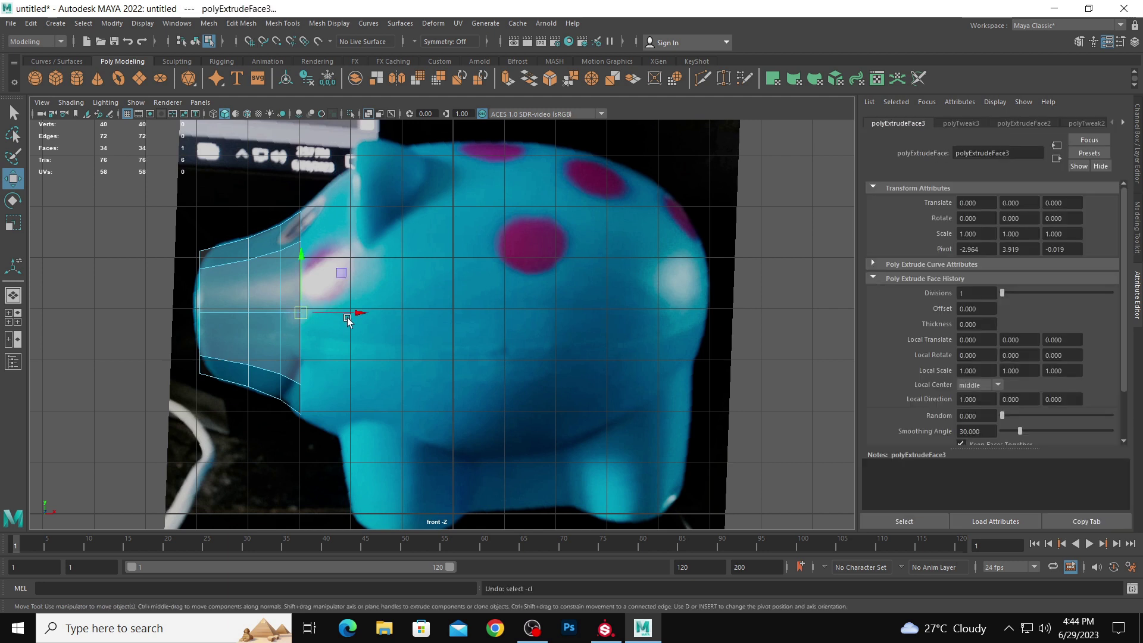
pyautogui.moveTo(348, 320); pyautogui.dragTo(384, 345)
pyautogui.press('r')
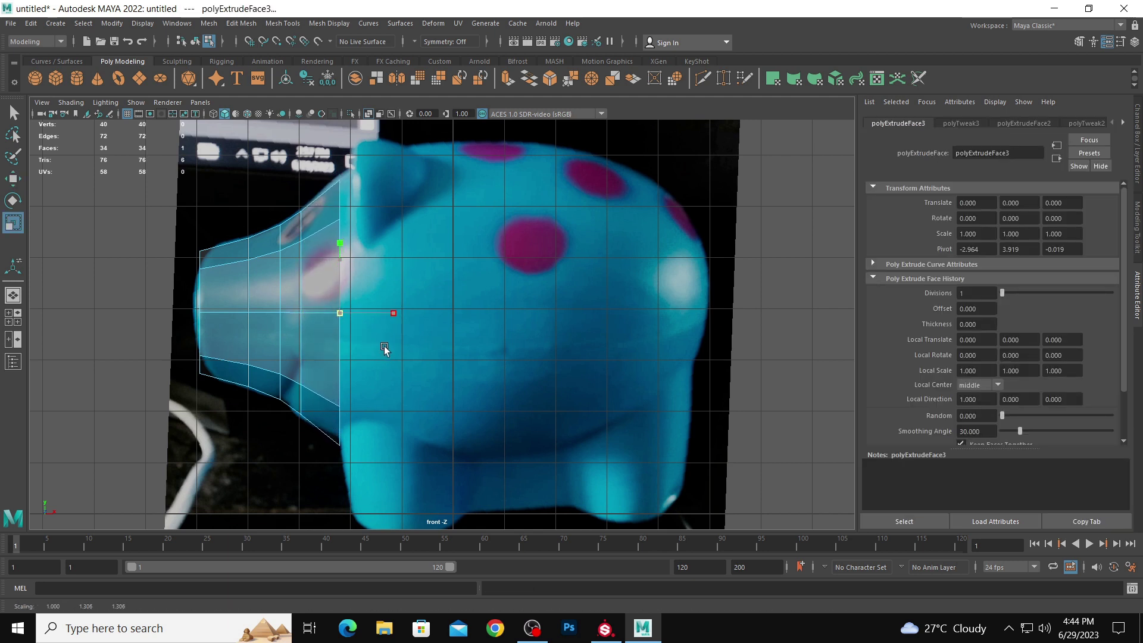
pyautogui.press('w')
pyautogui.moveTo(339, 254); pyautogui.dragTo(344, 264)
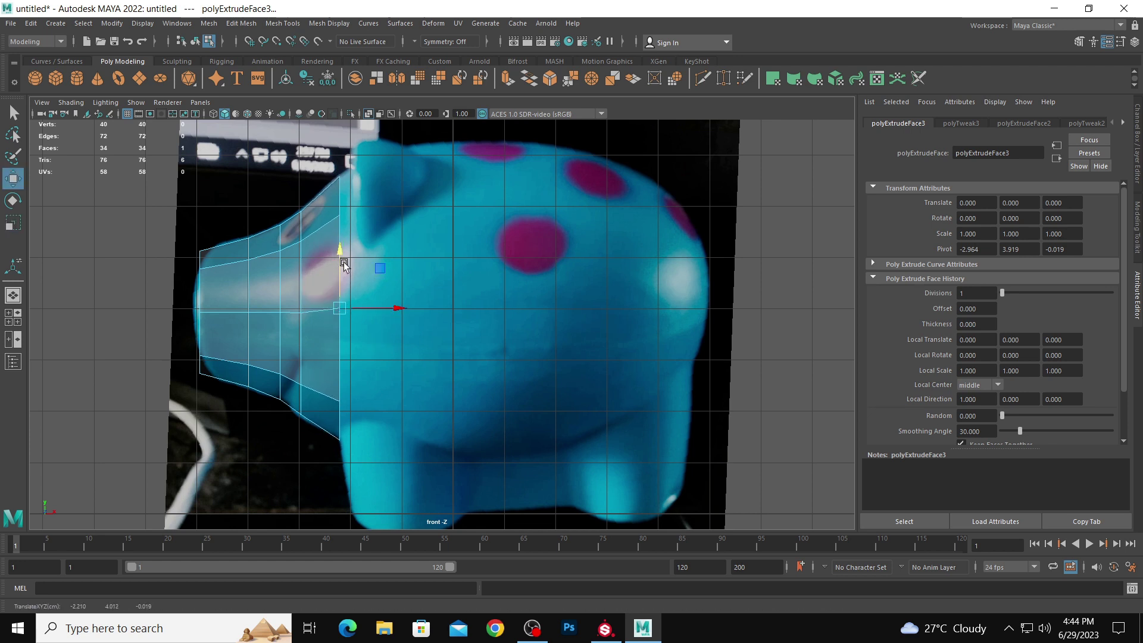
# - Extrude the end face to the middle of the body and enlarge it to match the back and belly
pyautogui.hotkey('ctrl', 'e')
pyautogui.moveTo(393, 309); pyautogui.dragTo(486, 369)
pyautogui.press('r')
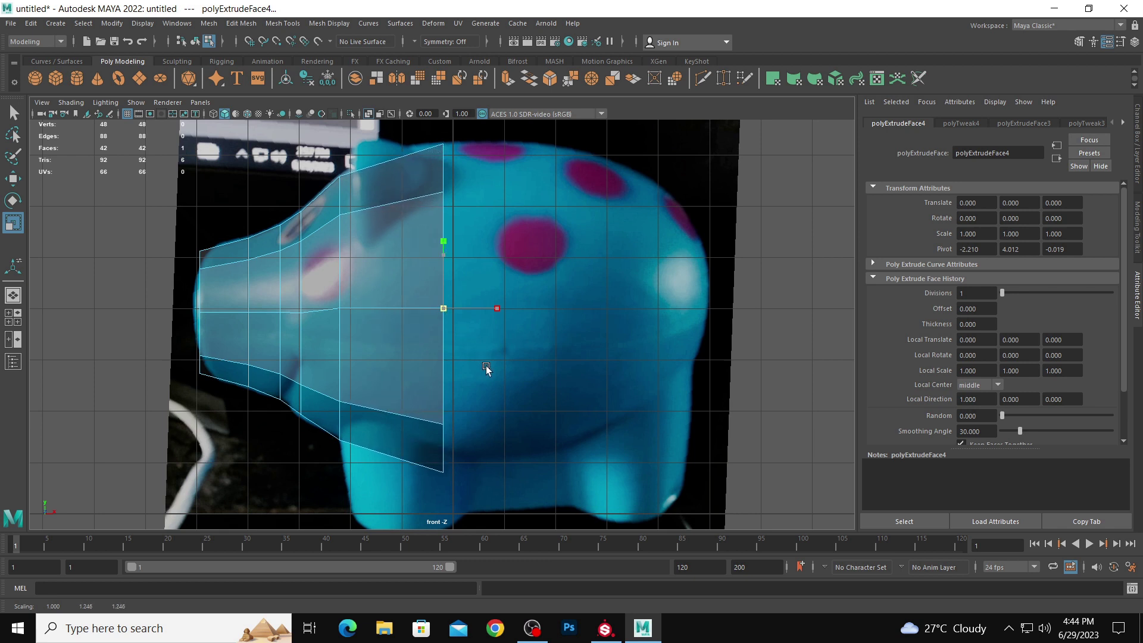
# - Raise the mid-body face slightly, extrude it to about X 1.93, Y 4.19 and scale the new section to the body outline
pyautogui.press('w')
pyautogui.moveTo(441, 311); pyautogui.dragTo(581, 266)
pyautogui.hotkey('ctrl', 'e')
pyautogui.press('r')
# - Extrude the final section to the pig's rear at about X 4.95, shrink its end face and raise it to fit the rump
pyautogui.hotkey('ctrl', 'e')
pyautogui.press('w')
pyautogui.press('r')
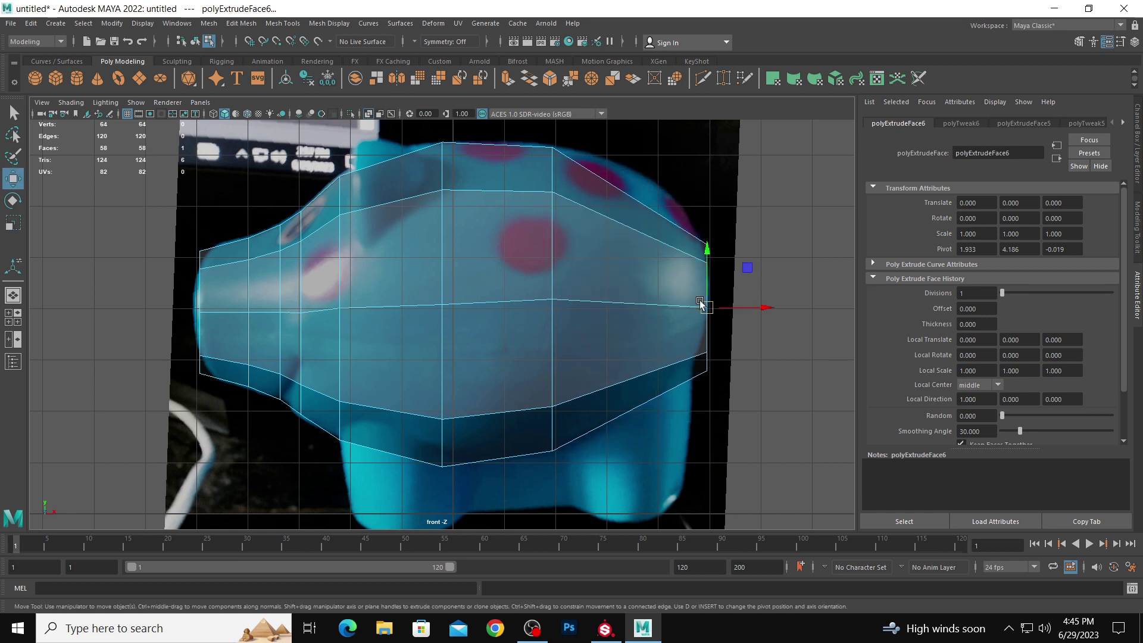
pyautogui.moveTo(714, 310); pyautogui.dragTo(710, 308)
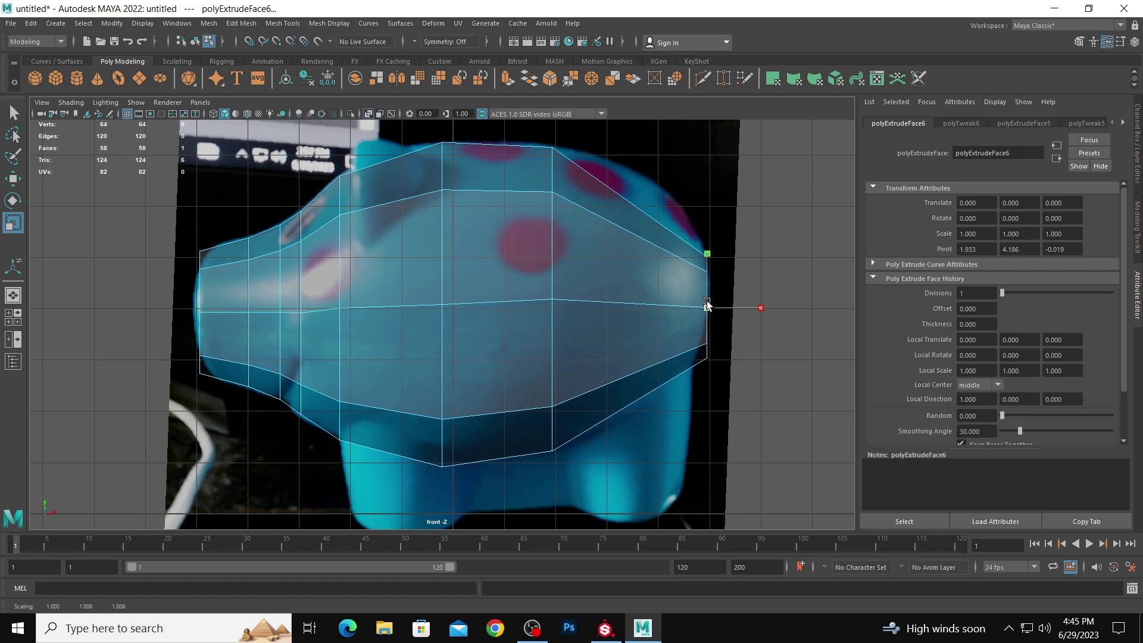
pyautogui.press('e')
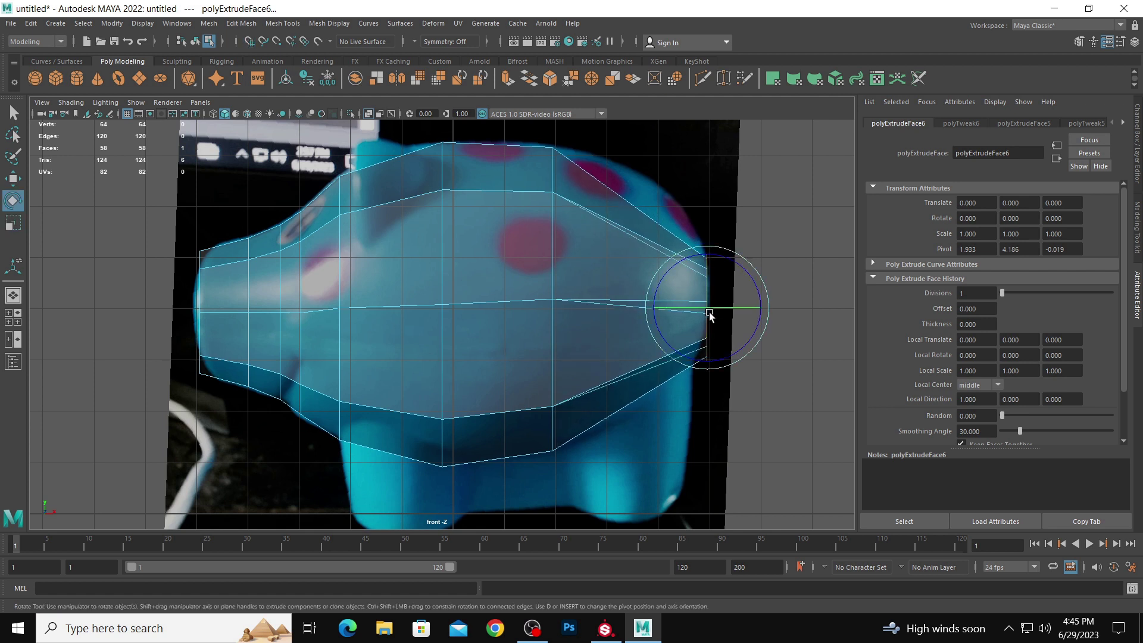
pyautogui.press('w')
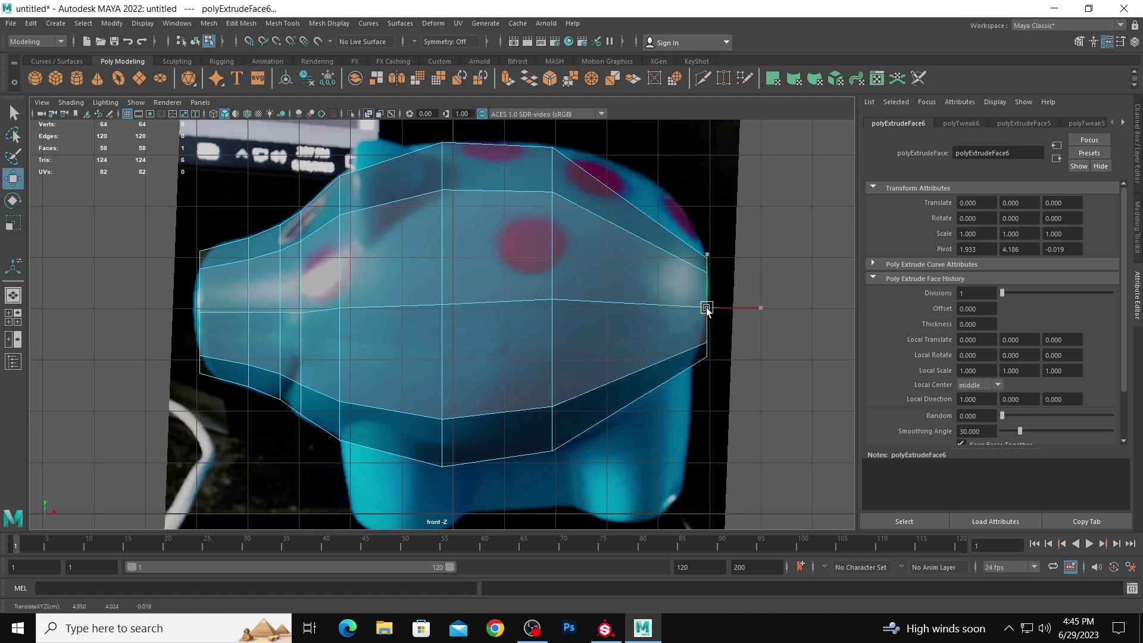
# - Insert two edge loops in the rear body section, one near its front ring and one near the rear end
pyautogui.moveTo(659, 247); pyautogui.dragTo(628, 318, button='right')
pyautogui.click(634, 230)
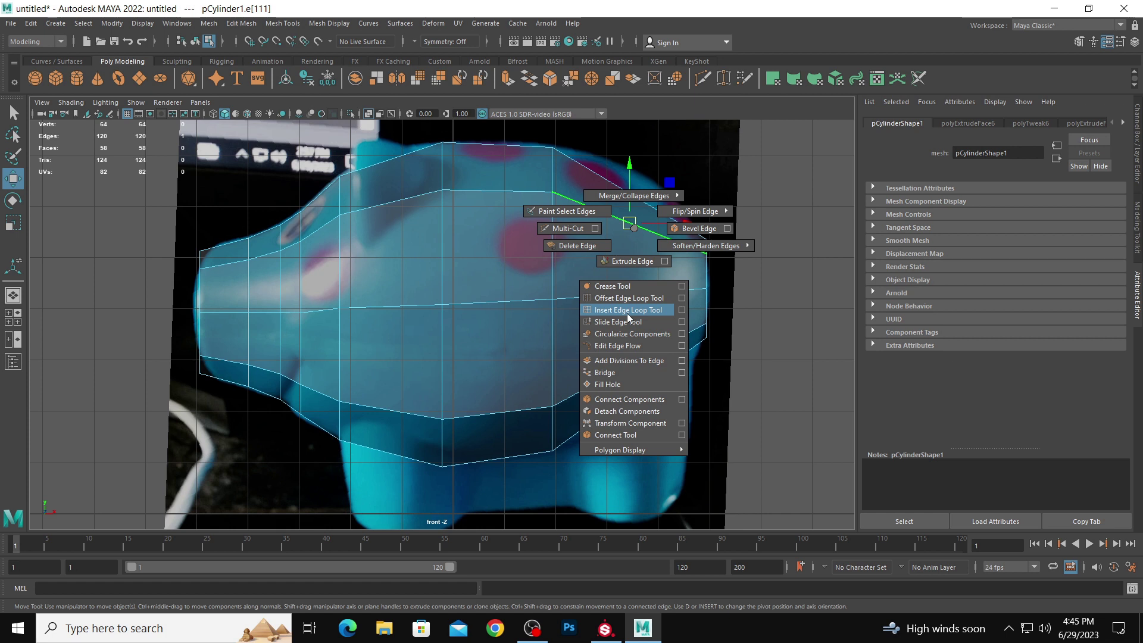
pyautogui.keyDown('shift'); pyautogui.moveTo(628, 317); pyautogui.dragTo(628, 313, button='right'); pyautogui.keyUp('shift')
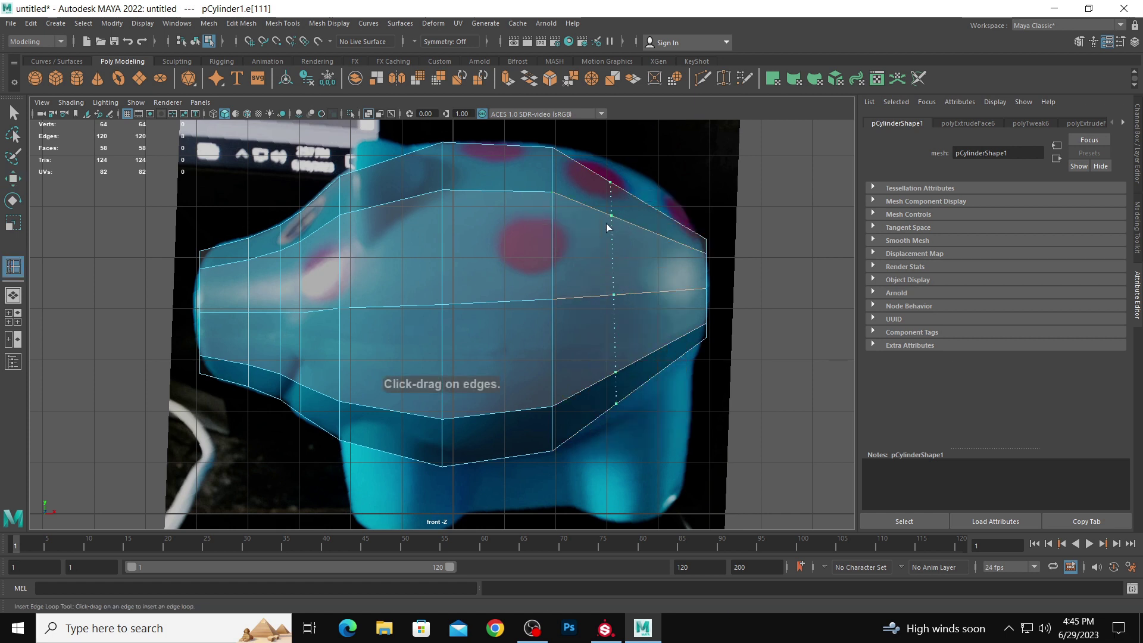
pyautogui.click(565, 235)
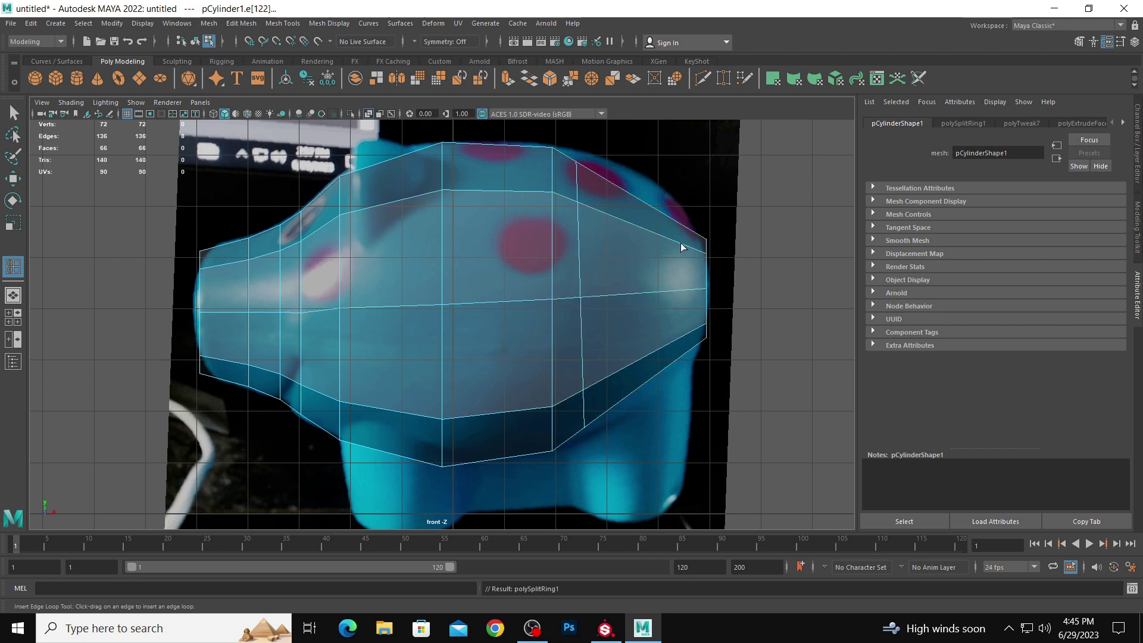
pyautogui.moveTo(683, 247); pyautogui.dragTo(680, 247)
# - Raise the upper vertices of the two new edge loops to the curve of the pig's back
pyautogui.moveTo(677, 245); pyautogui.dragTo(622, 244, button='right')
pyautogui.moveTo(622, 244); pyautogui.dragTo(567, 159)
pyautogui.press('w')
pyautogui.click(602, 229)
pyautogui.moveTo(610, 221); pyautogui.dragTo(560, 220, button='right')
pyautogui.click(577, 164)
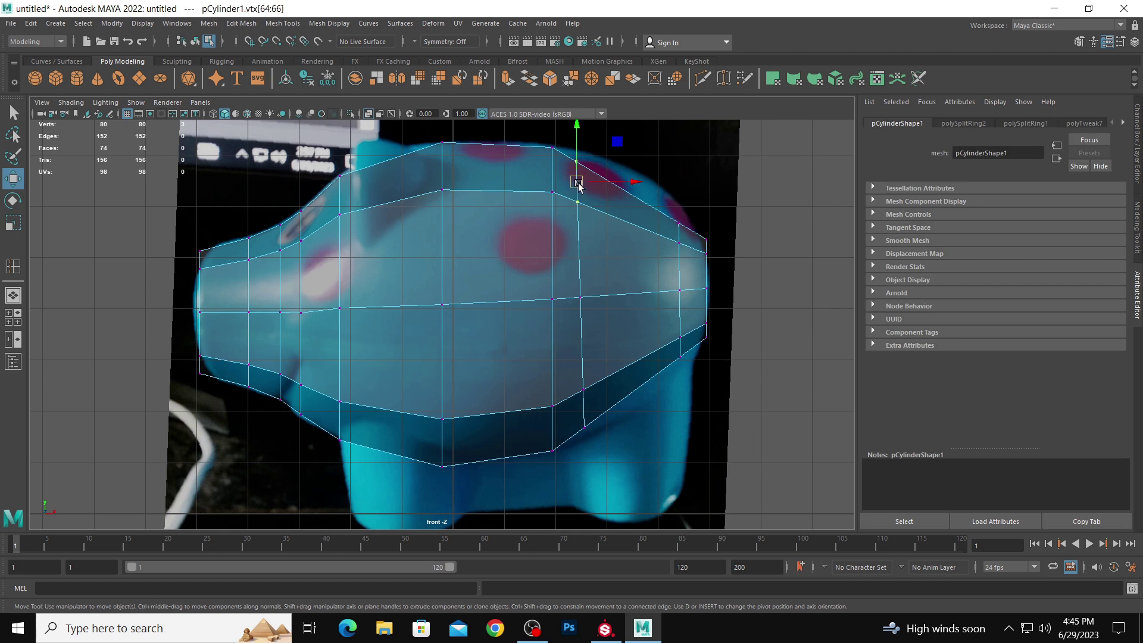
pyautogui.moveTo(582, 182); pyautogui.dragTo(581, 170)
pyautogui.moveTo(695, 255); pyautogui.dragTo(677, 210)
# - Lower the bottom vertices of the two rear loops to the belly outline and shift the forward loop's middle vertices back
pyautogui.moveTo(669, 307); pyautogui.dragTo(695, 382)
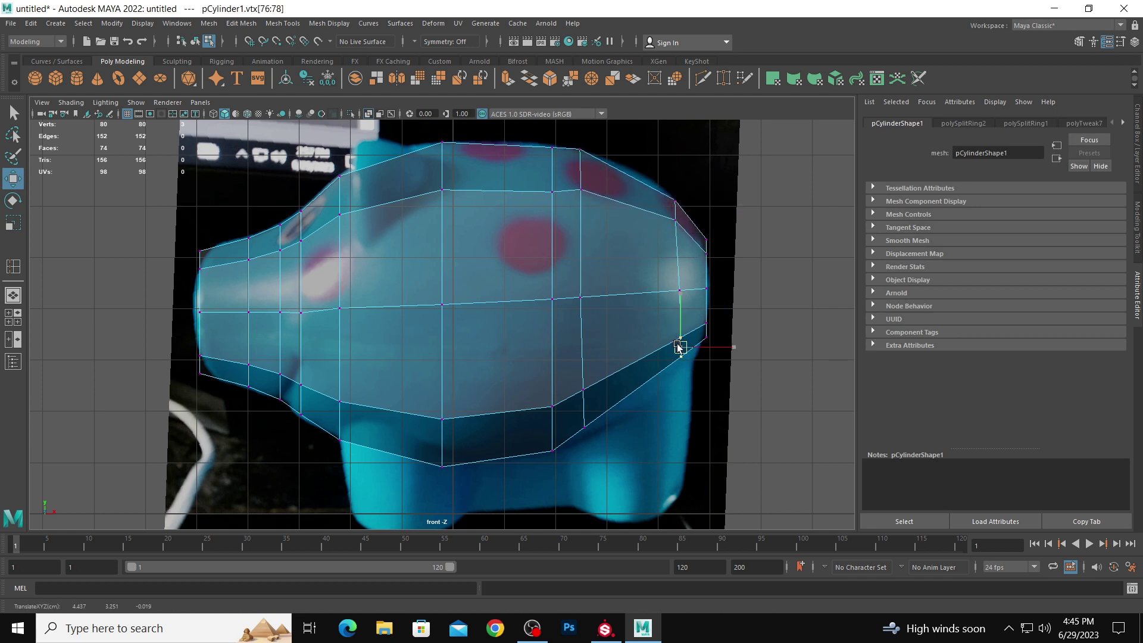
pyautogui.moveTo(679, 343); pyautogui.dragTo(687, 355)
pyautogui.moveTo(572, 379); pyautogui.dragTo(600, 424)
pyautogui.moveTo(583, 295); pyautogui.dragTo(598, 294)
# - Move the vertex ring behind the mid-body ring toward the snout to even the spacing, and scale it up to the outline
pyautogui.moveTo(532, 136); pyautogui.dragTo(577, 503)
pyautogui.moveTo(612, 300); pyautogui.dragTo(527, 310)
pyautogui.press('r')
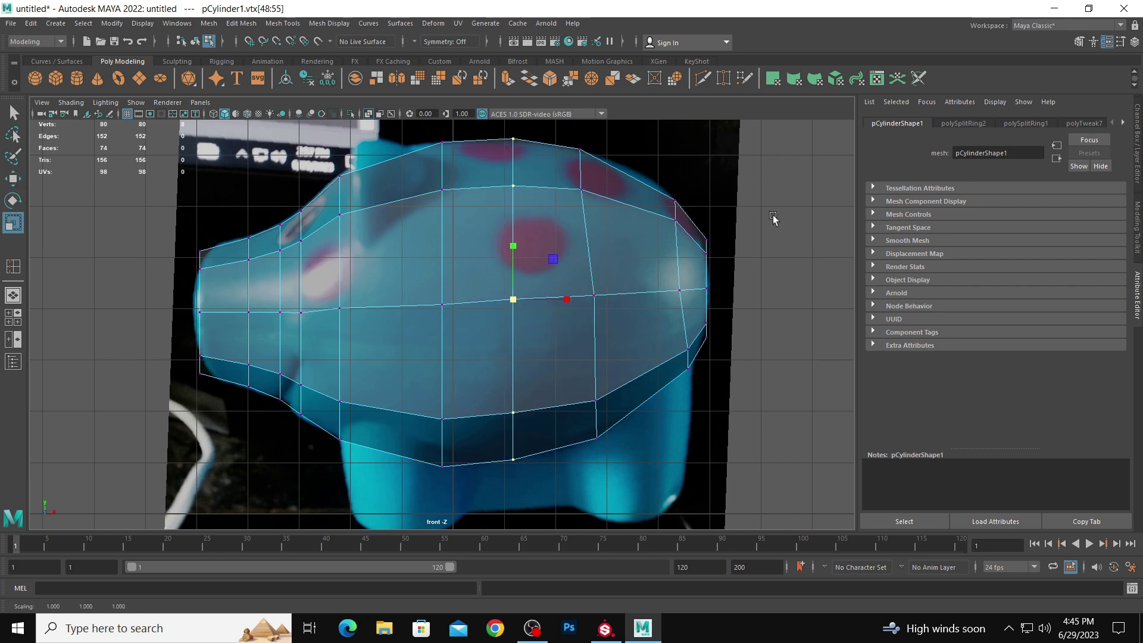
pyautogui.press('space')
pyautogui.press('space')
pyautogui.keyDown('alt'); pyautogui.moveTo(779, 179); pyautogui.dragTo(392, 226); pyautogui.keyUp('alt')
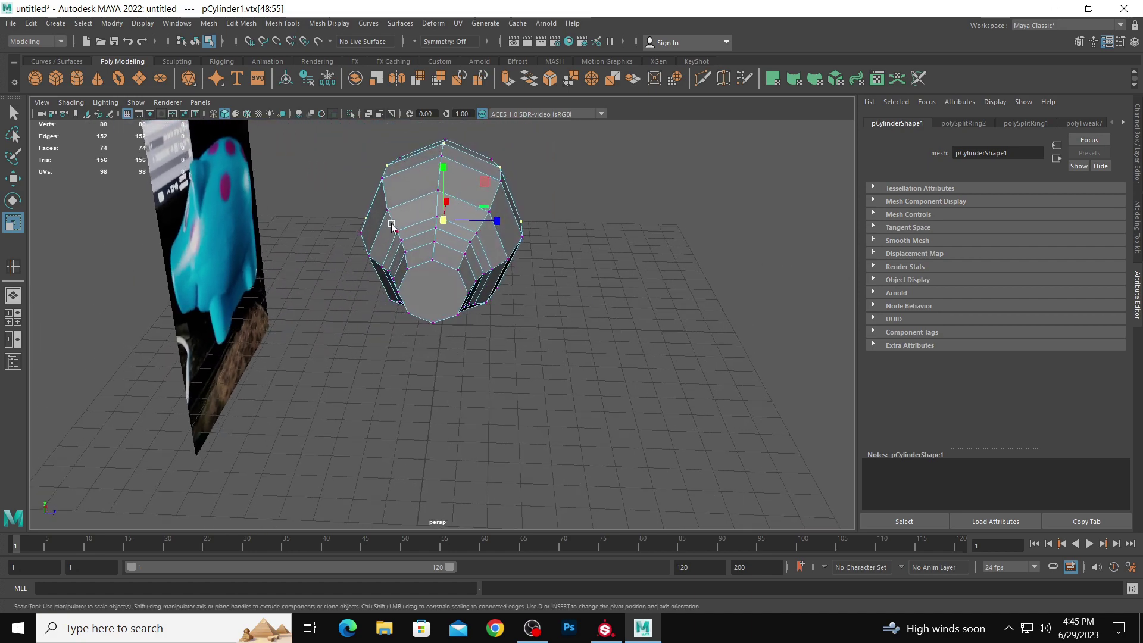
pyautogui.press('space')
pyautogui.press('space')
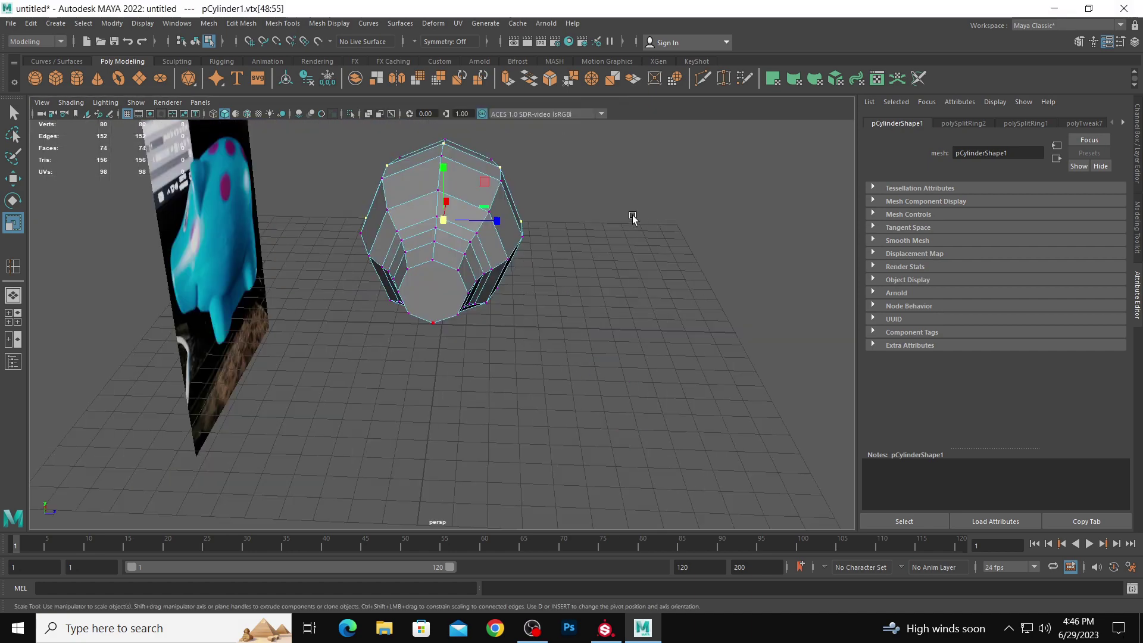
pyautogui.keyDown('alt'); pyautogui.moveTo(633, 216); pyautogui.dragTo(392, 224); pyautogui.keyUp('alt')
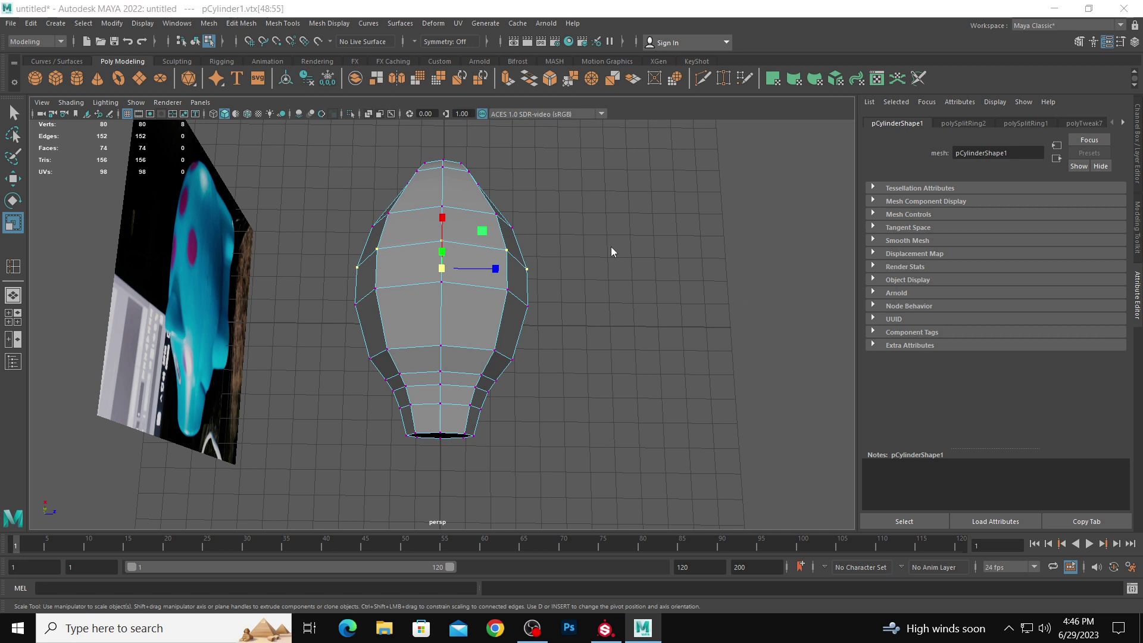
# - Try to delete one lengthwise half of the body's faces in the top view, and undo the deletion
pyautogui.press('space')
pyautogui.moveTo(242, 173); pyautogui.dragTo(253, 210, button='right')
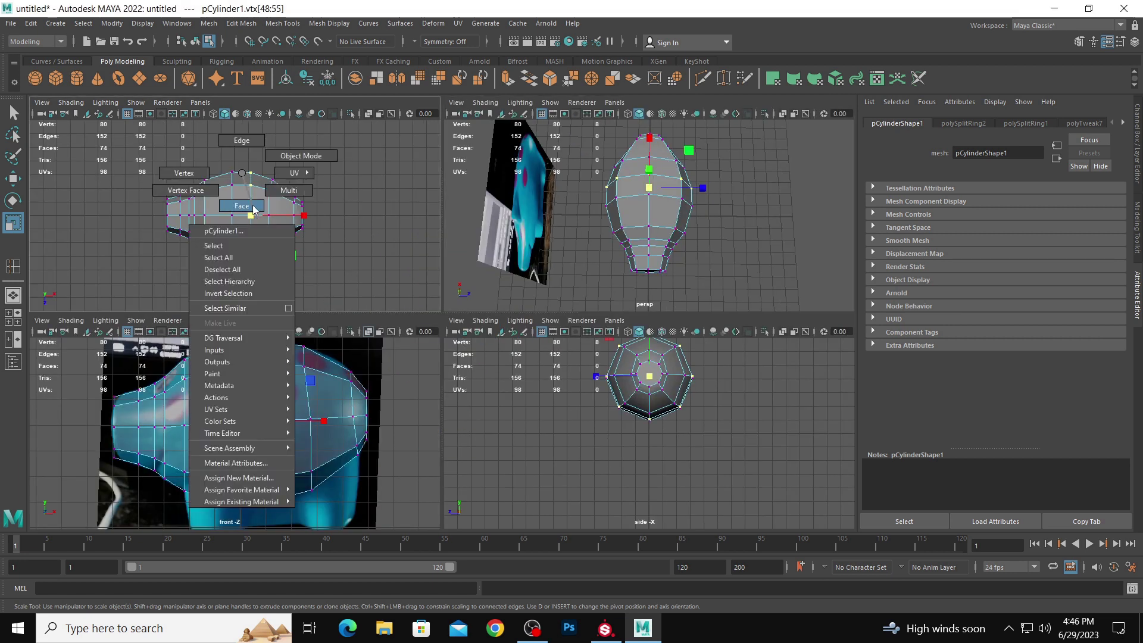
pyautogui.moveTo(253, 210); pyautogui.dragTo(253, 210, button='right')
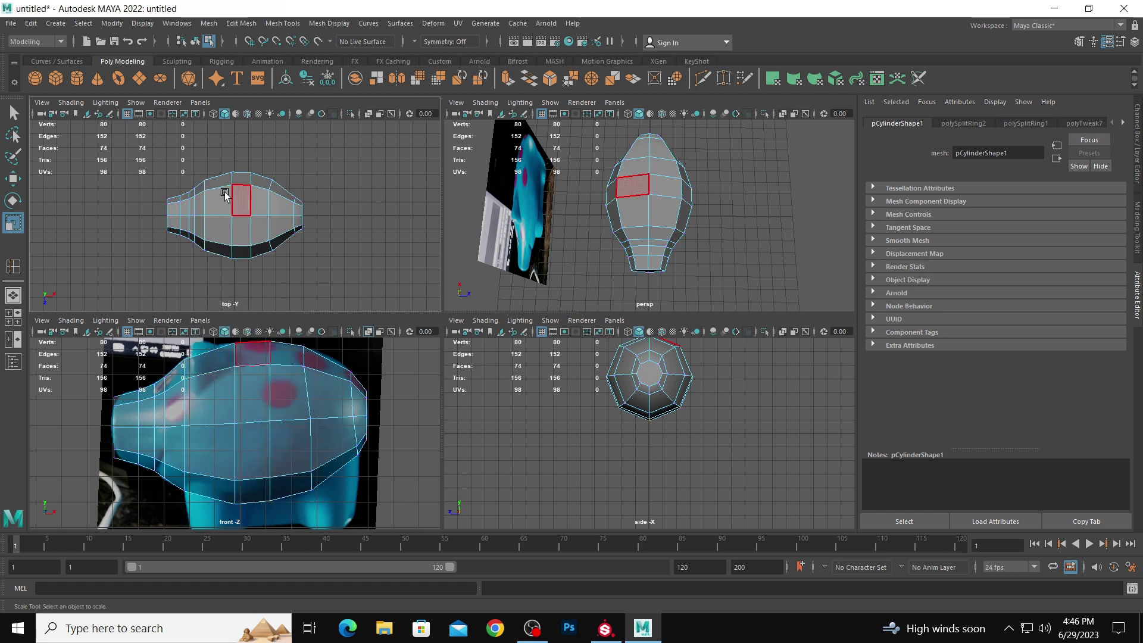
pyautogui.press('space')
pyautogui.moveTo(416, 236); pyautogui.dragTo(421, 269, button='right')
pyautogui.moveTo(247, 204); pyautogui.dragTo(681, 306)
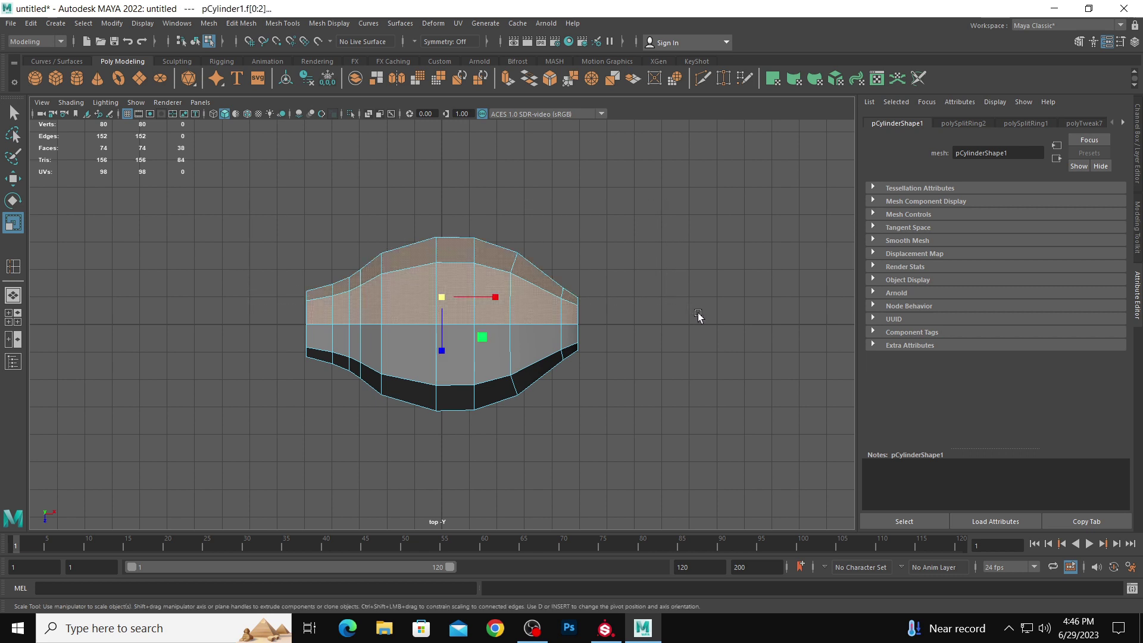
pyautogui.press('Delete')
pyautogui.press('space')
pyautogui.press('space')
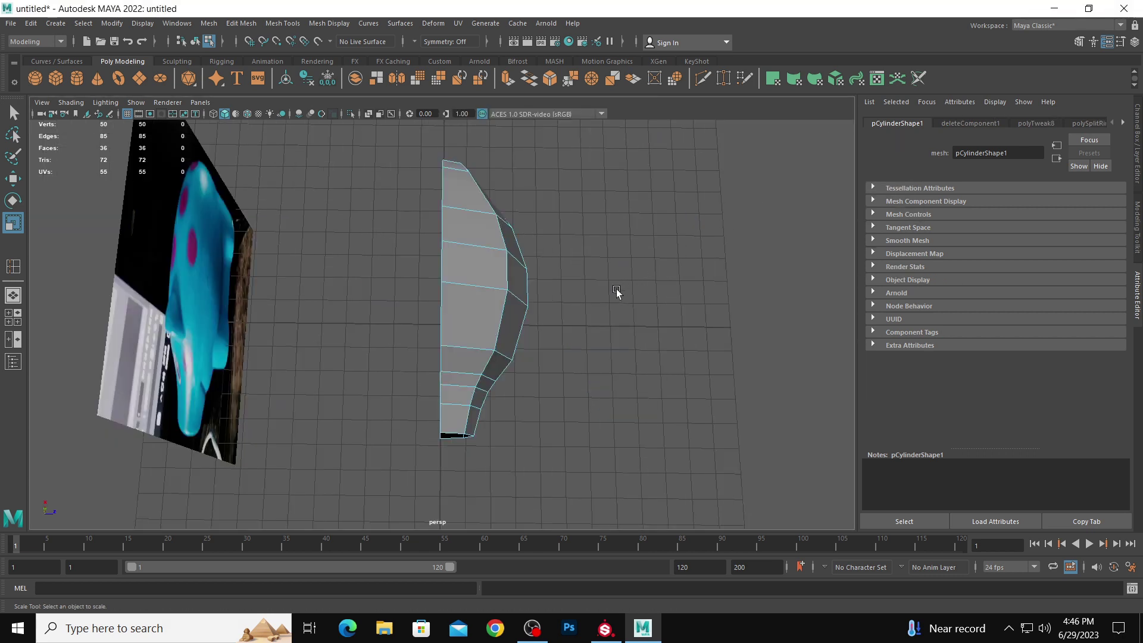
pyautogui.keyDown('alt'); pyautogui.moveTo(617, 291); pyautogui.dragTo(509, 305); pyautogui.keyUp('alt')
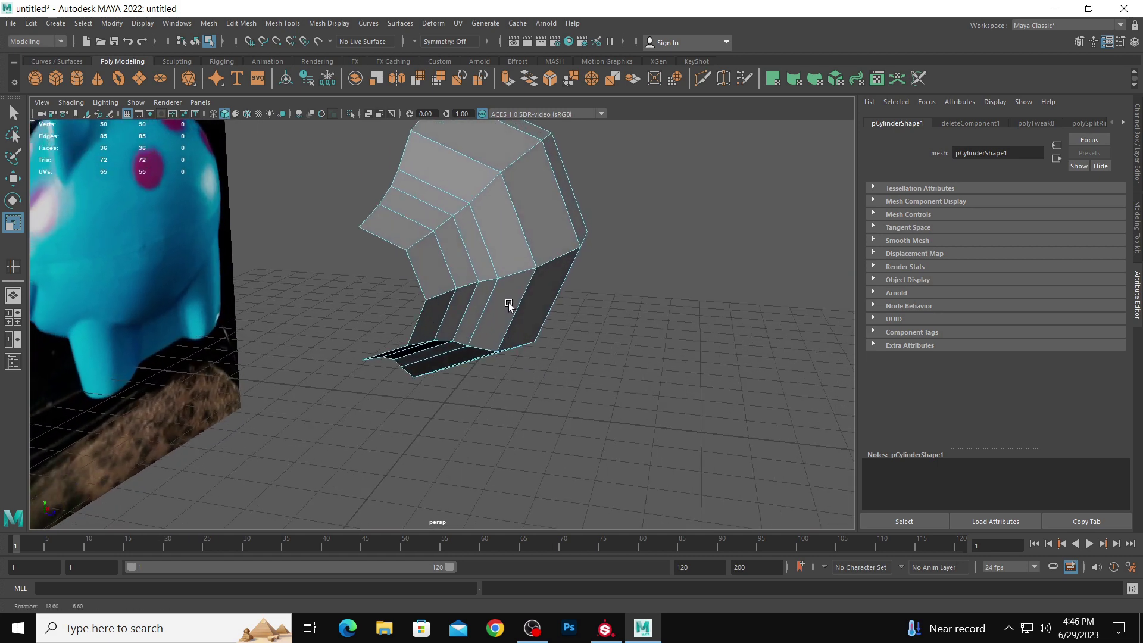
pyautogui.hotkey('ctrl', 'z')
# - Connect the top and bottom vertices of the snout's end face with a vertical center edge
pyautogui.keyDown('alt'); pyautogui.moveTo(413, 293); pyautogui.dragTo(411, 226); pyautogui.keyUp('alt')
pyautogui.moveTo(425, 219); pyautogui.dragTo(394, 219, button='right')
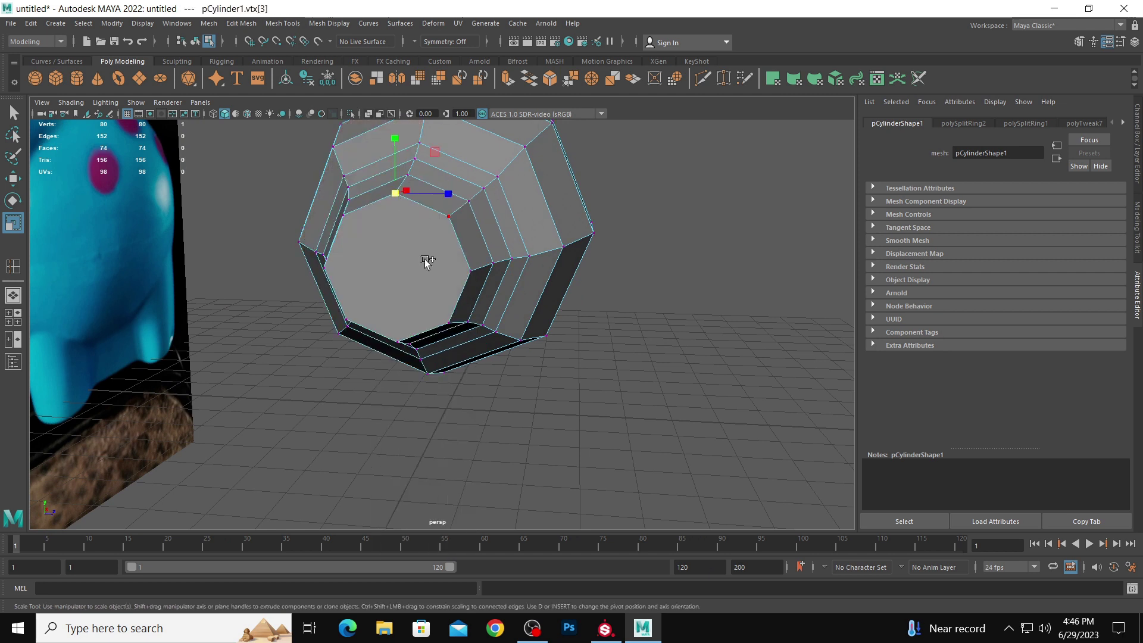
pyautogui.keyDown('shift'); pyautogui.click(408, 331); pyautogui.keyUp('shift')
pyautogui.keyDown('alt'); pyautogui.moveTo(413, 294); pyautogui.dragTo(410, 238); pyautogui.keyUp('alt')
pyautogui.click(400, 202)
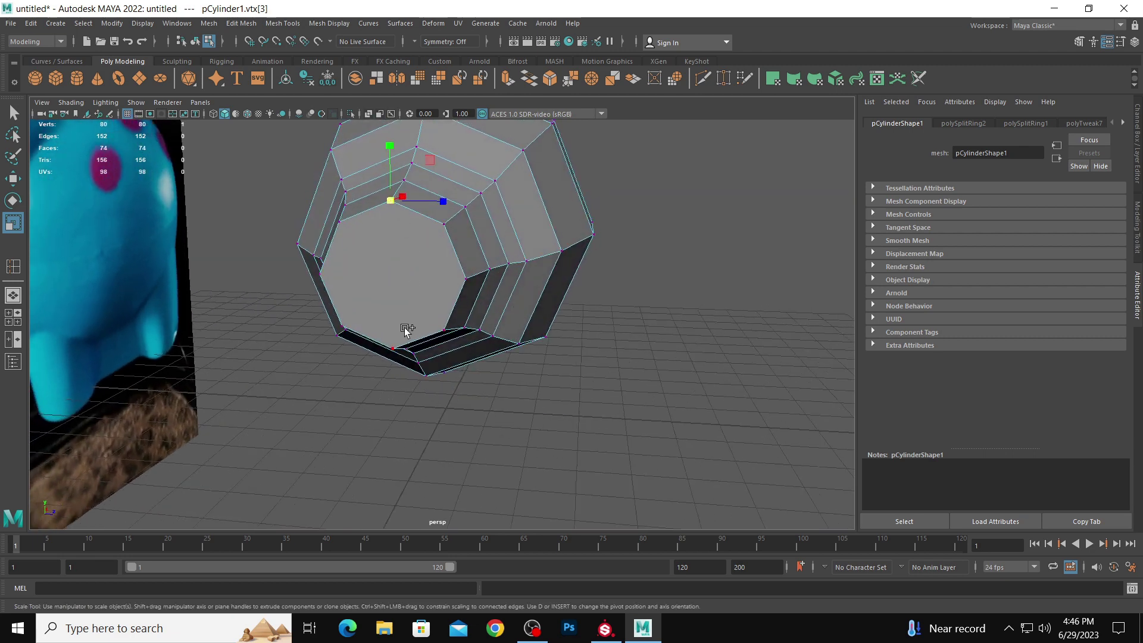
pyautogui.keyDown('shift'); pyautogui.click(406, 329); pyautogui.keyUp('shift')
pyautogui.keyDown('shift'); pyautogui.rightClick(405, 330); pyautogui.keyUp('shift')
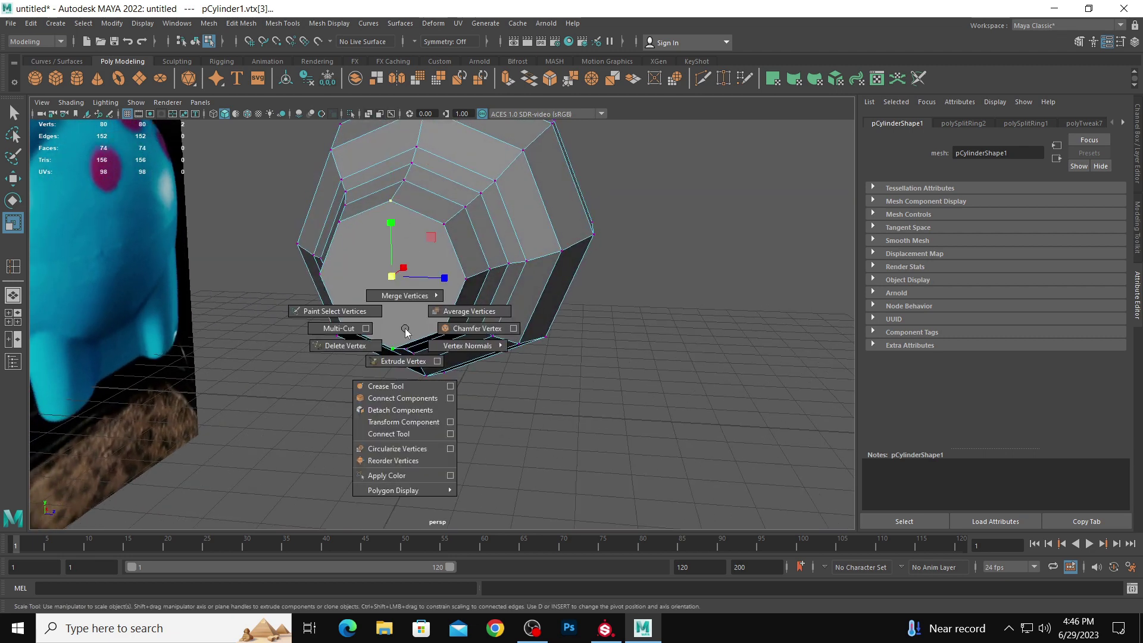
pyautogui.click(406, 400)
pyautogui.click(633, 365)
# - Connect the top and bottom vertices of the rear end face with a vertical center edge
pyautogui.keyDown('alt'); pyautogui.moveTo(632, 365); pyautogui.dragTo(498, 217); pyautogui.keyUp('alt')
pyautogui.click(500, 230)
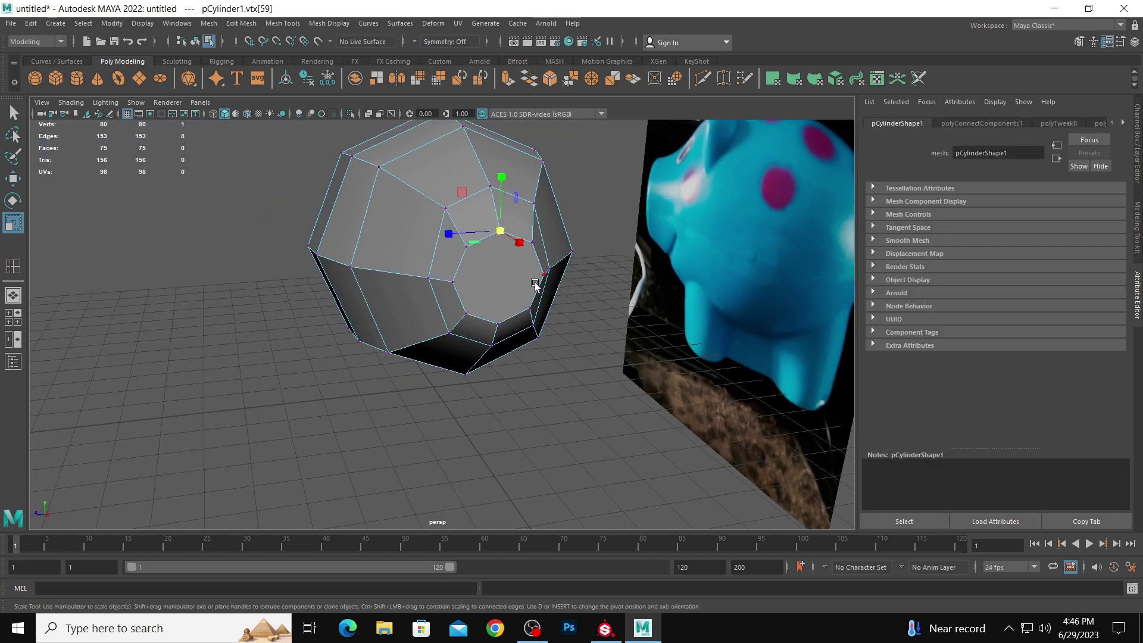
pyautogui.keyDown('shift'); pyautogui.click(505, 314); pyautogui.keyUp('shift')
pyautogui.keyDown('shift'); pyautogui.moveTo(505, 315); pyautogui.dragTo(512, 388, button='right'); pyautogui.keyUp('shift')
pyautogui.keyDown('alt'); pyautogui.moveTo(584, 369); pyautogui.dragTo(440, 223); pyautogui.keyUp('alt')
pyautogui.rightClick(440, 223)
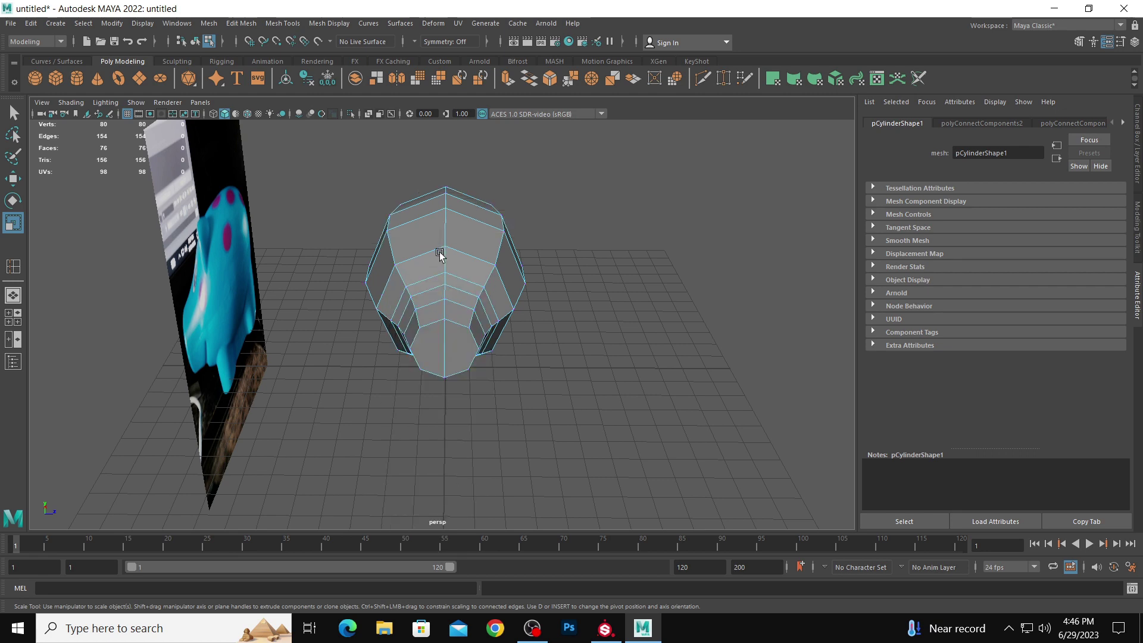
# - Delete one lengthwise half of the body's faces, selecting them in the top view
pyautogui.press('space')
pyautogui.moveTo(149, 176); pyautogui.dragTo(377, 207)
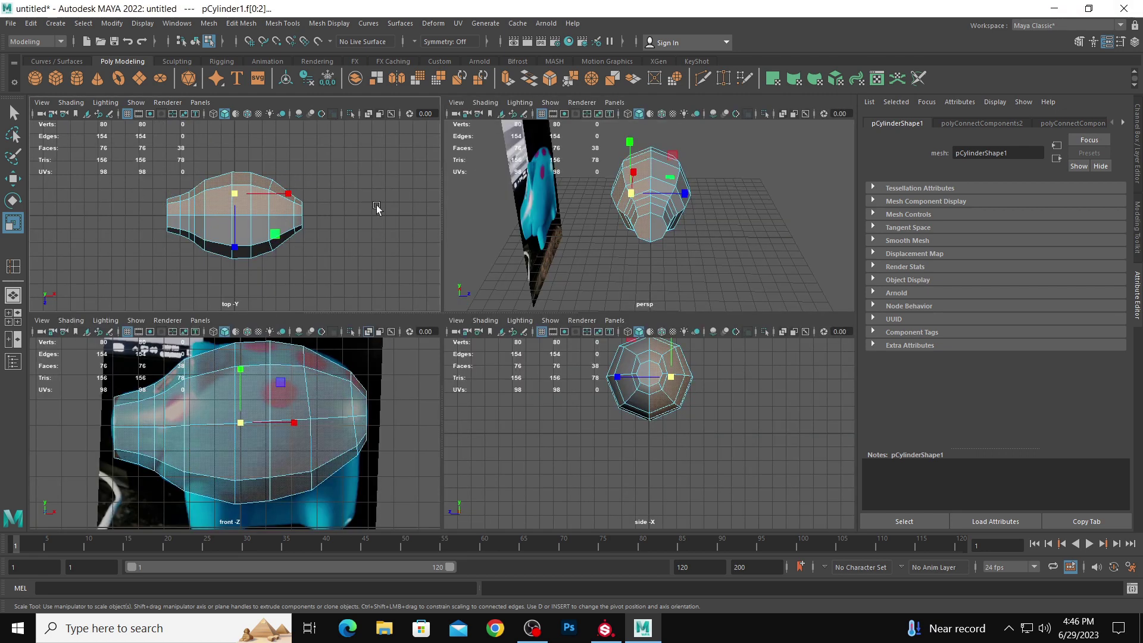
pyautogui.press('Delete')
pyautogui.press('space')
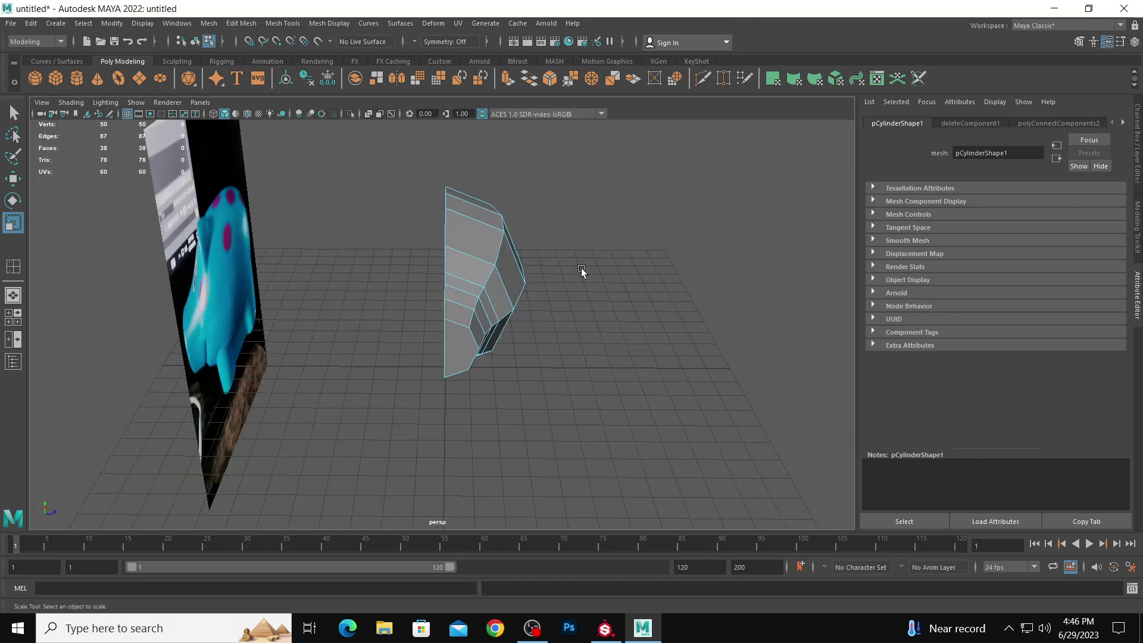
# - Extrude the snout's half end face in place with an inward offset to create an inset face
pyautogui.keyDown('alt'); pyautogui.moveTo(582, 271); pyautogui.dragTo(492, 258); pyautogui.keyUp('alt')
pyautogui.scroll(2, 492, 258)
pyautogui.press('space')
pyautogui.press('space')
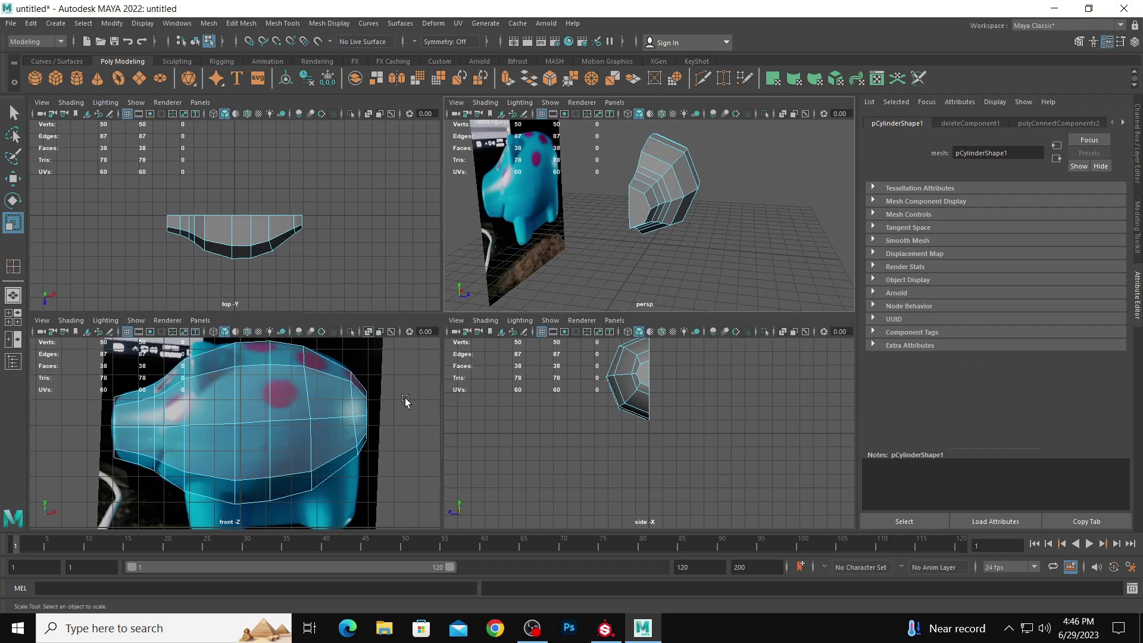
pyautogui.scroll(2, 310, 409)
pyautogui.press('space')
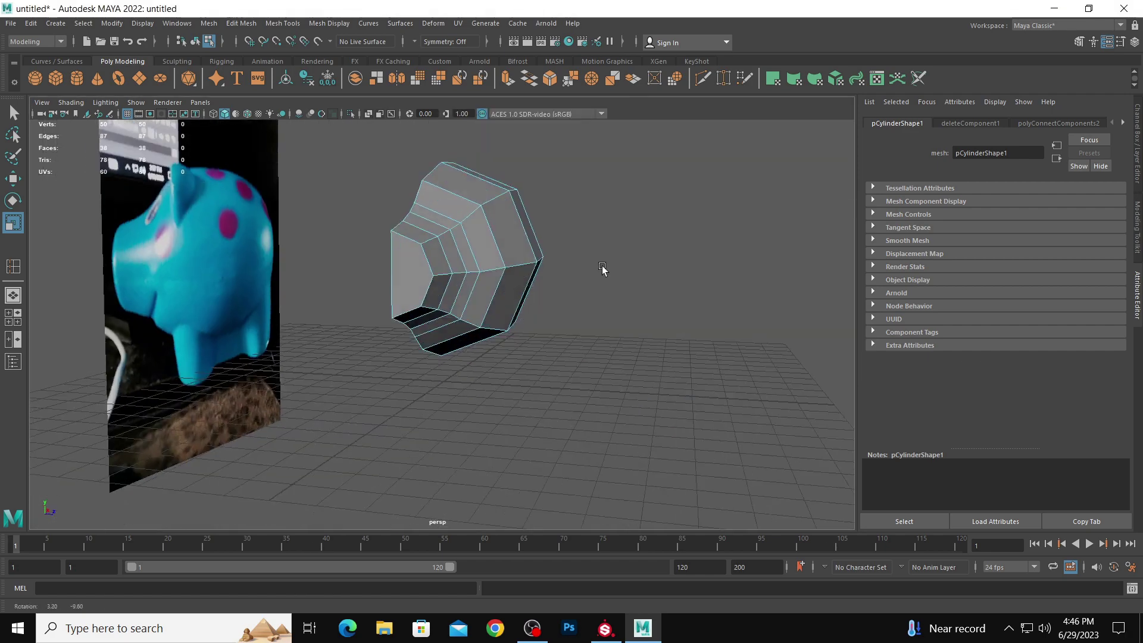
pyautogui.keyDown('alt'); pyautogui.moveTo(605, 270); pyautogui.dragTo(451, 241); pyautogui.keyUp('alt')
pyautogui.rightClick(451, 241)
pyautogui.click(443, 237)
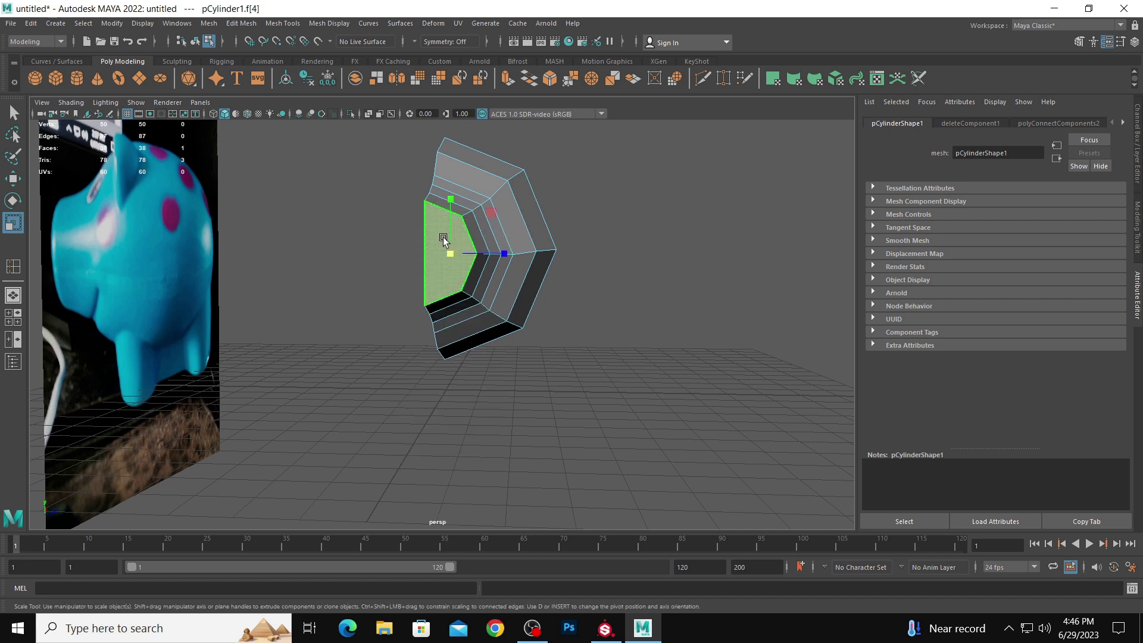
pyautogui.keyDown('shift'); pyautogui.moveTo(440, 229); pyautogui.dragTo(437, 263, button='right'); pyautogui.keyUp('shift')
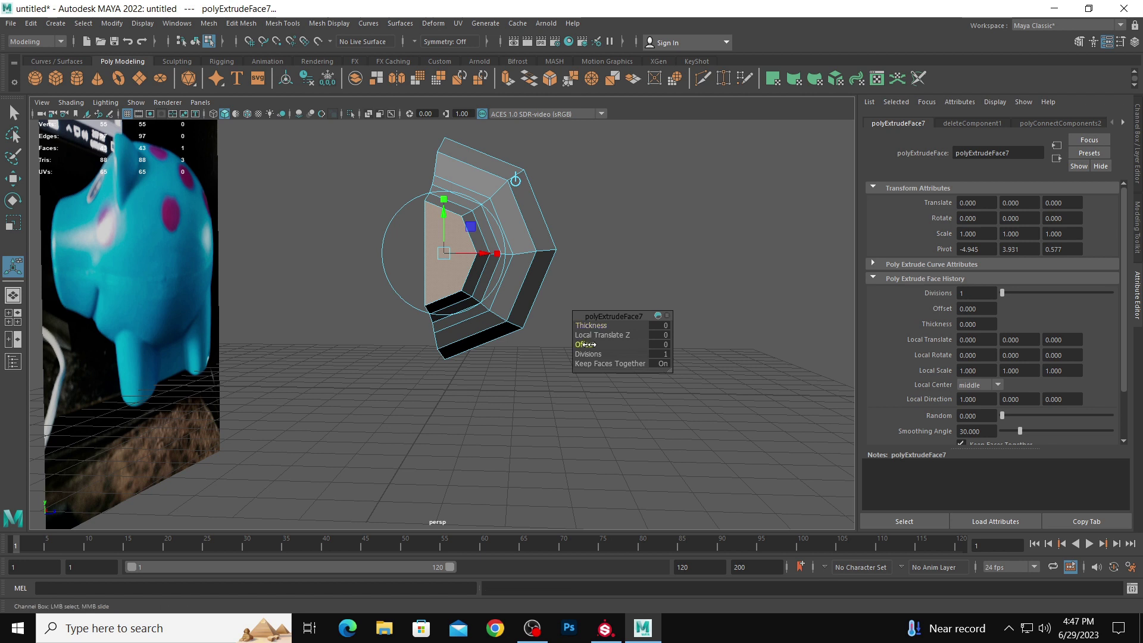
pyautogui.moveTo(589, 345); pyautogui.dragTo(608, 346)
# - Narrow the snout's inset face by moving its outer middle vertex inward and shifting its inner vertical edge toward the center line
pyautogui.moveTo(462, 245); pyautogui.dragTo(465, 213, button='right')
pyautogui.click(468, 257)
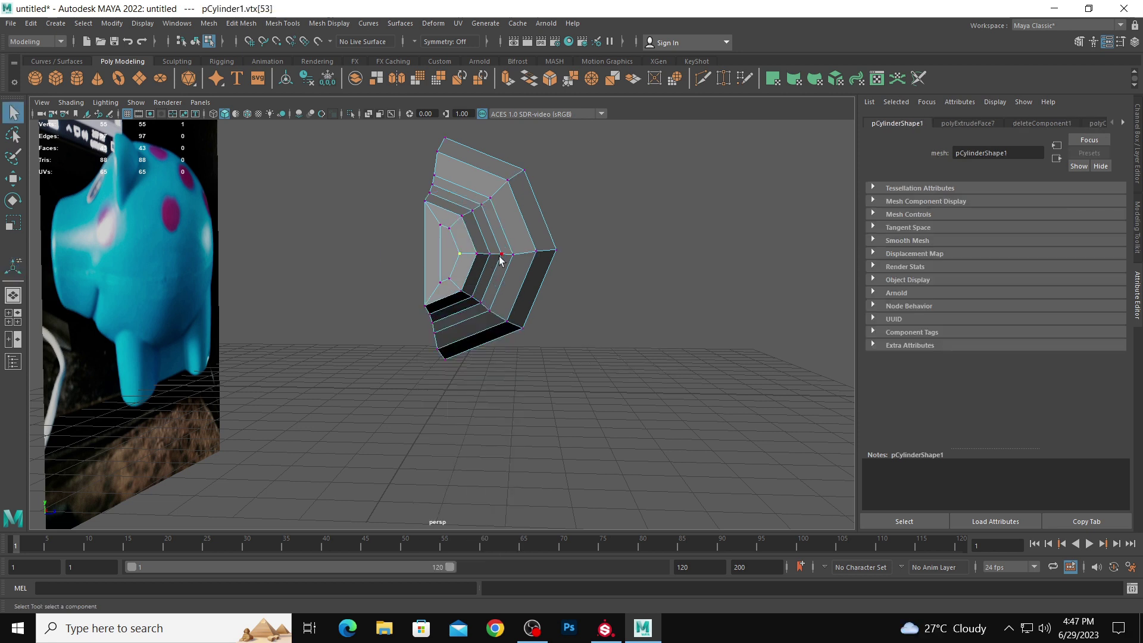
pyautogui.press('w')
pyautogui.moveTo(511, 254); pyautogui.dragTo(503, 251)
pyautogui.moveTo(445, 234); pyautogui.dragTo(442, 218, button='right')
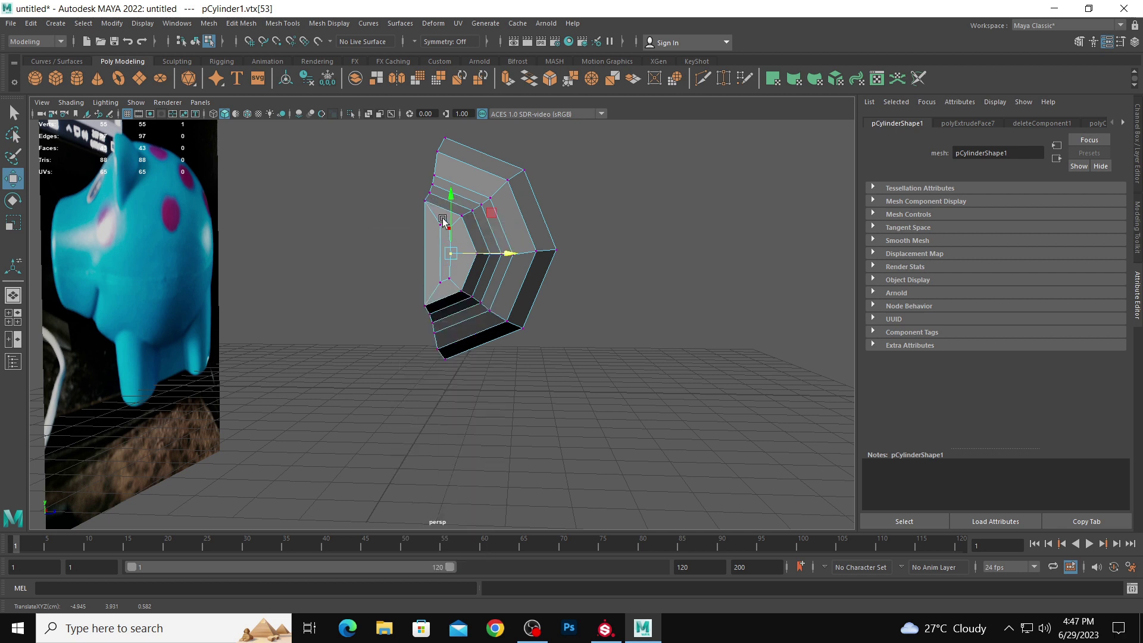
pyautogui.click(441, 241)
pyautogui.moveTo(472, 254); pyautogui.dragTo(469, 253)
# - Extrude the narrowed inset face and push it into the snout to form a recess
pyautogui.moveTo(452, 237); pyautogui.dragTo(450, 262, button='right')
pyautogui.click(443, 277)
pyautogui.keyDown('alt'); pyautogui.moveTo(444, 277); pyautogui.dragTo(414, 278); pyautogui.keyUp('alt')
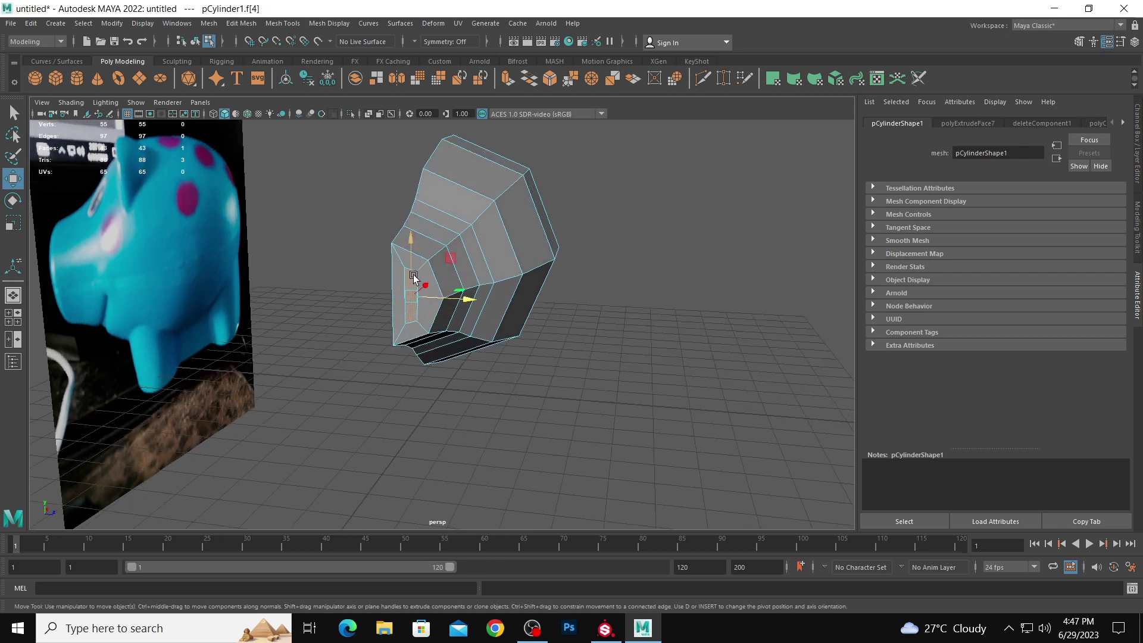
pyautogui.keyDown('shift'); pyautogui.moveTo(406, 276); pyautogui.dragTo(405, 297, button='right'); pyautogui.keyUp('shift')
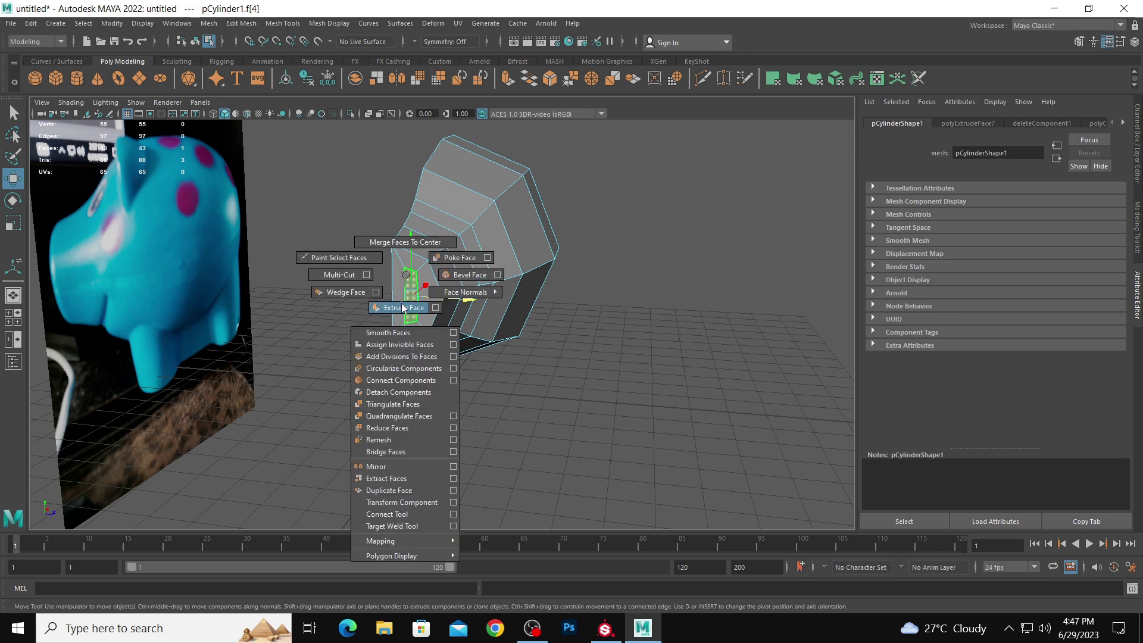
pyautogui.keyDown('shift'); pyautogui.moveTo(403, 310); pyautogui.dragTo(404, 308, button='right'); pyautogui.keyUp('shift')
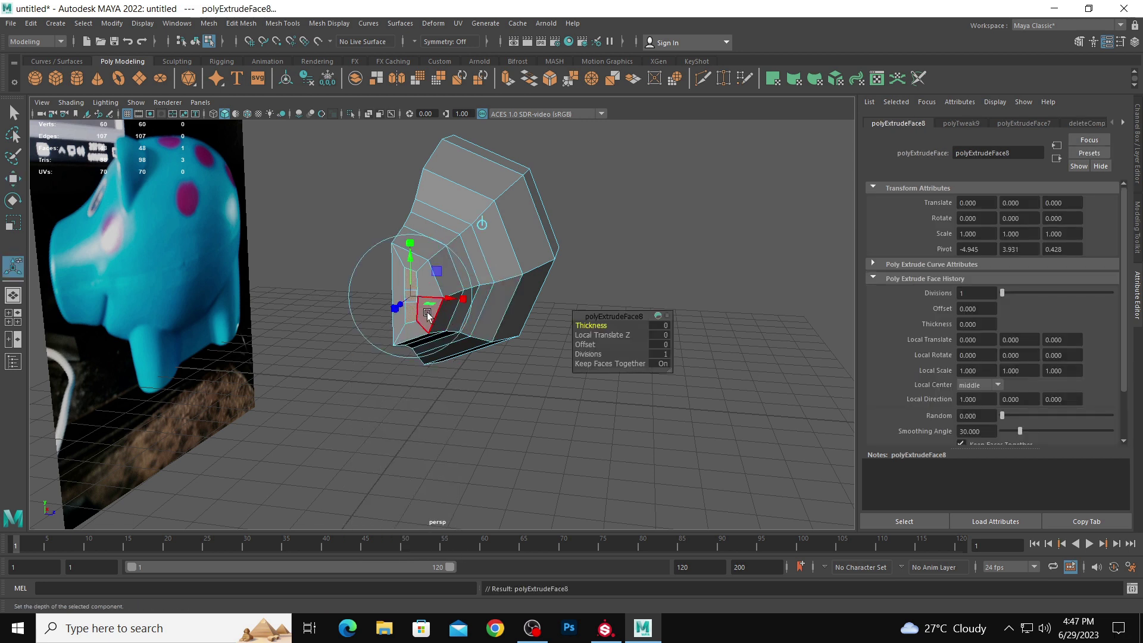
pyautogui.press('w')
pyautogui.moveTo(428, 314); pyautogui.dragTo(434, 284)
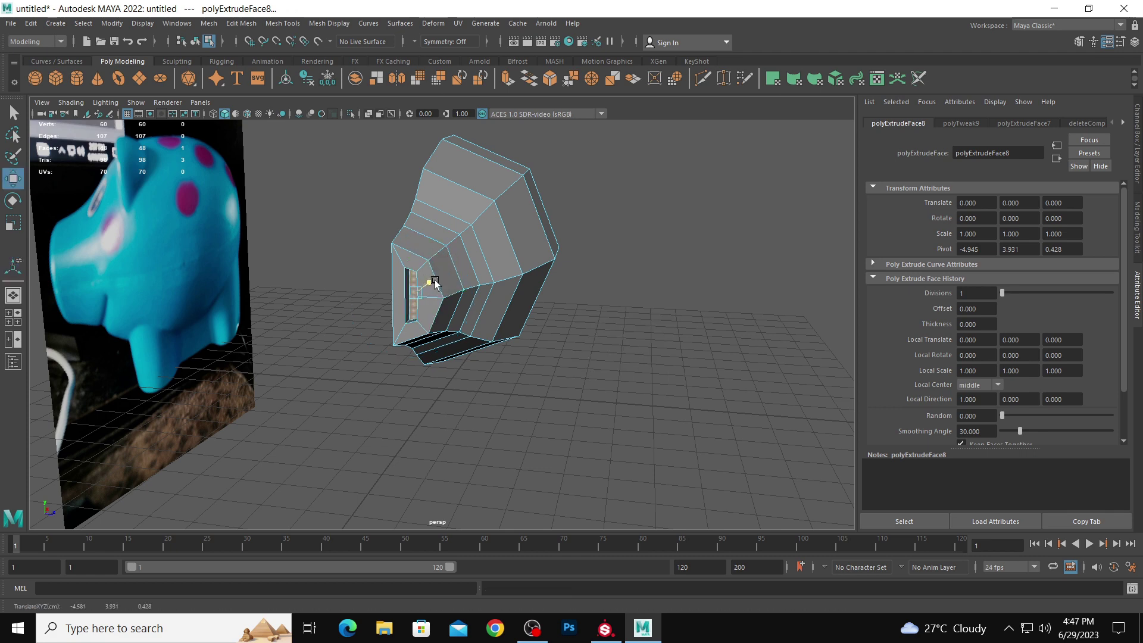
pyautogui.click(662, 337)
# - Extrude the underside body face at the front leg's position in place with an offset of 0.34
pyautogui.keyDown('alt'); pyautogui.moveTo(662, 337); pyautogui.dragTo(459, 298); pyautogui.keyUp('alt')
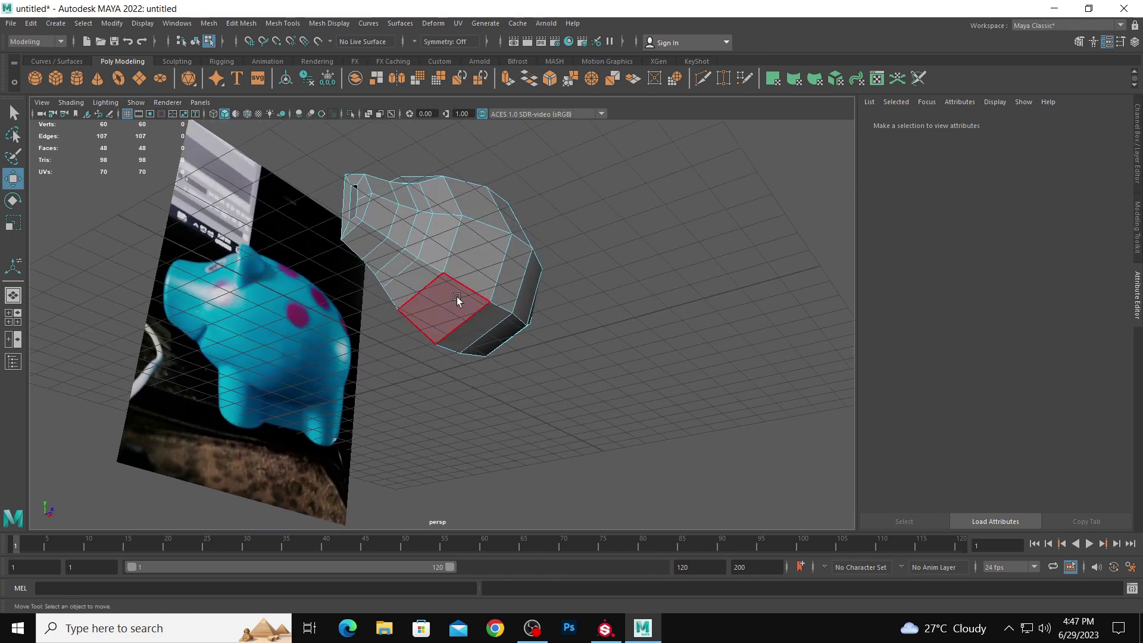
pyautogui.click(457, 299)
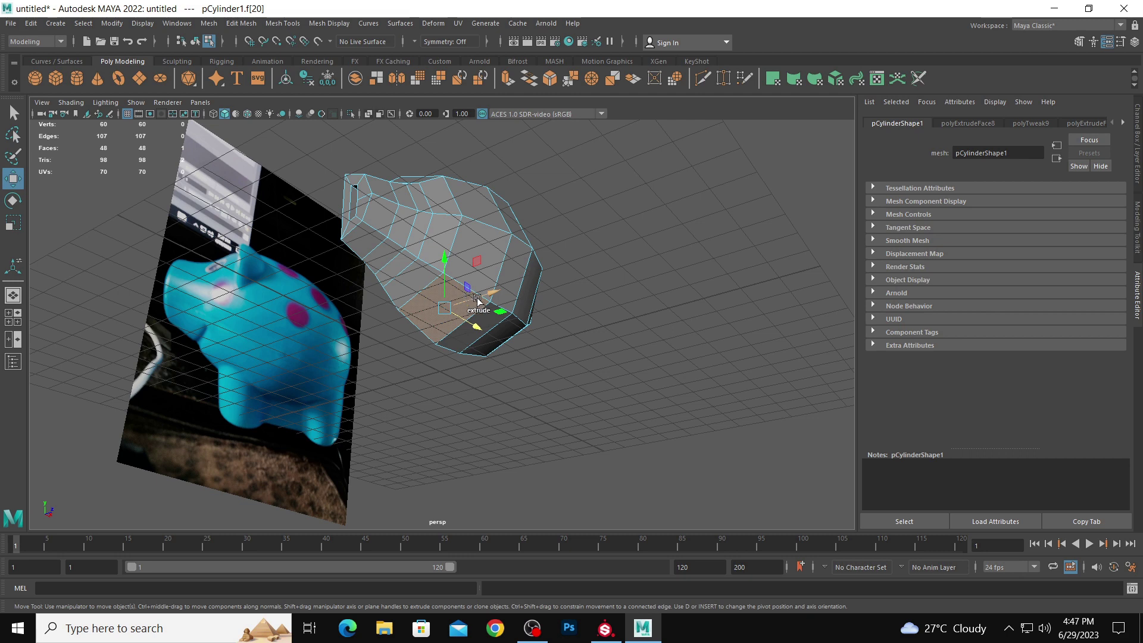
pyautogui.moveTo(480, 304)
pyautogui.keyDown('alt'); pyautogui.mouseDown()
pyautogui.moveTo(465, 360)
pyautogui.moveTo(495, 312)
pyautogui.mouseUp(); pyautogui.keyUp('alt')
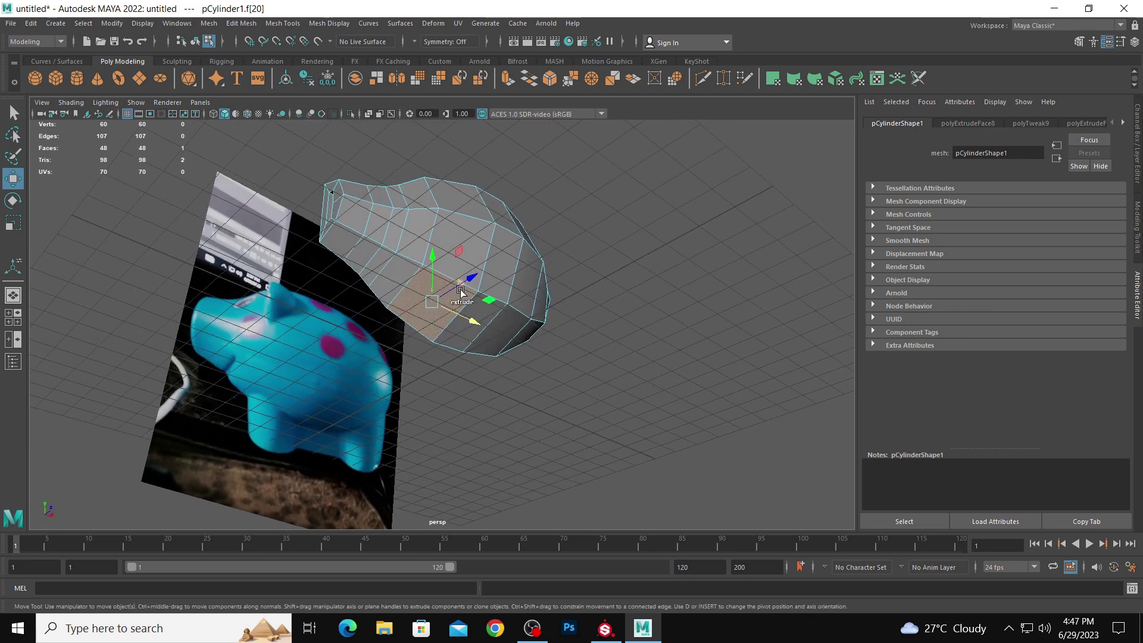
pyautogui.press('space')
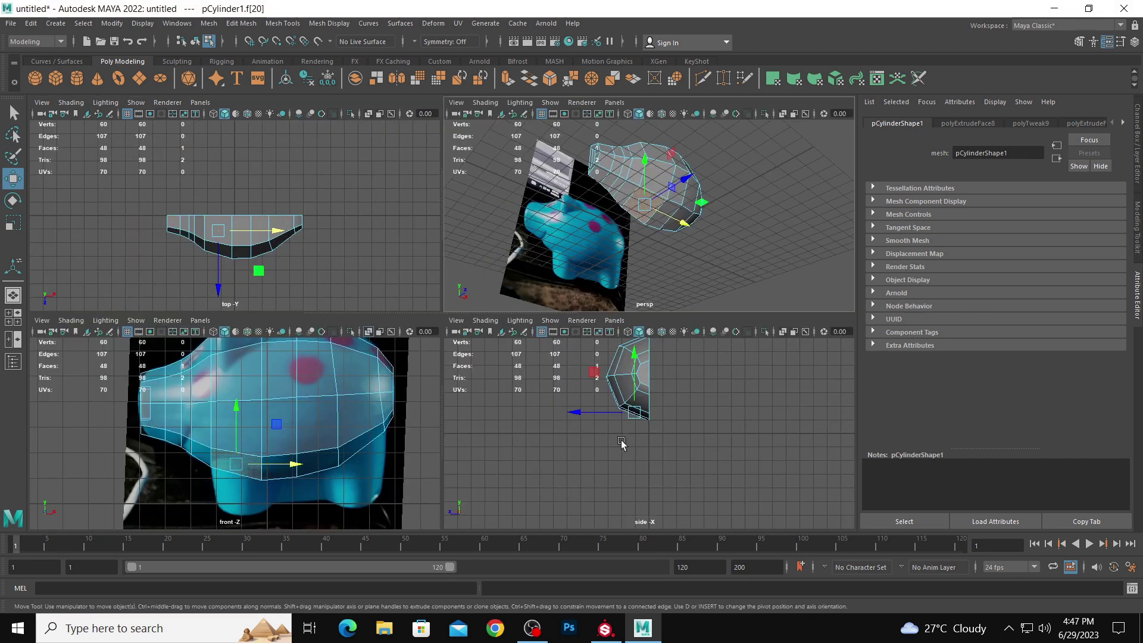
pyautogui.press('space')
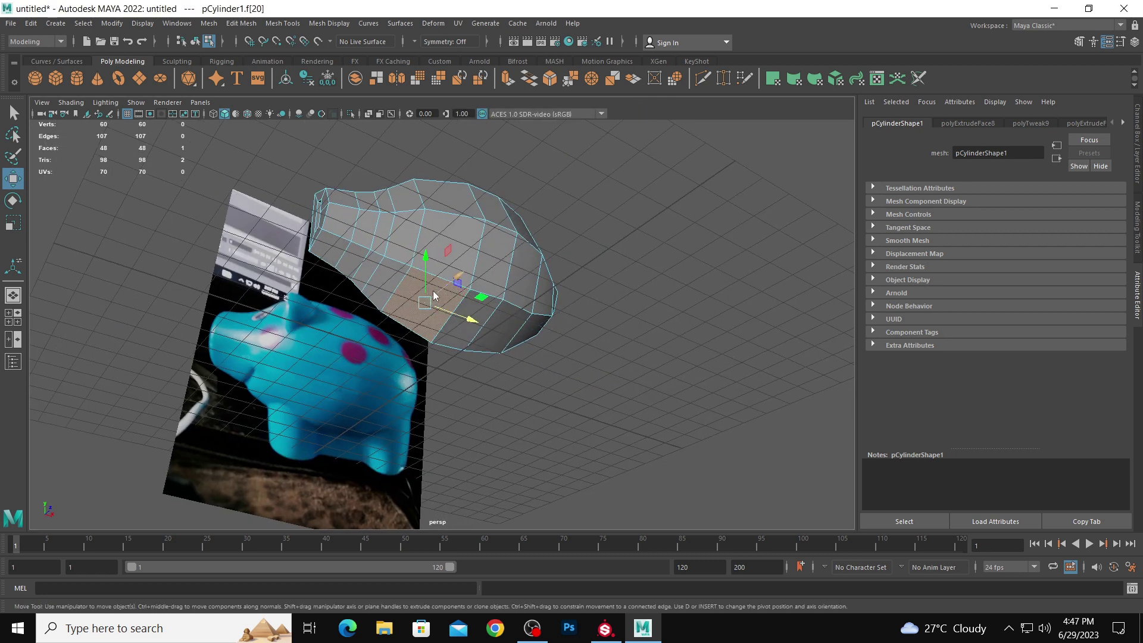
pyautogui.keyDown('shift'); pyautogui.moveTo(433, 291); pyautogui.dragTo(438, 324, button='right'); pyautogui.keyUp('shift')
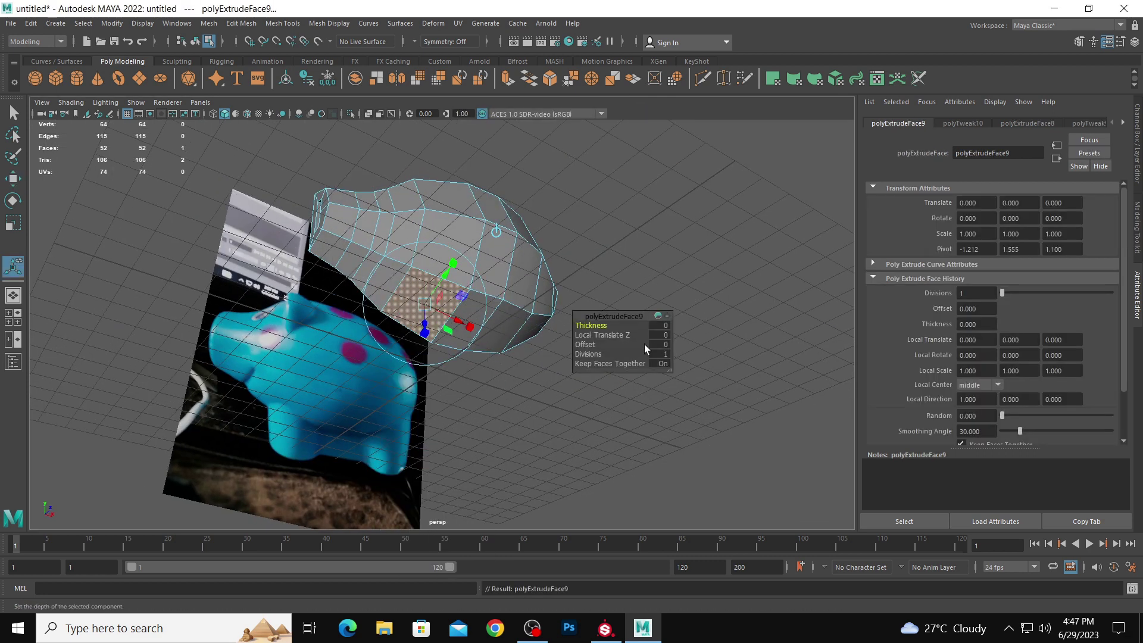
pyautogui.click(586, 344)
pyautogui.moveTo(593, 345); pyautogui.dragTo(610, 347, button='middle')
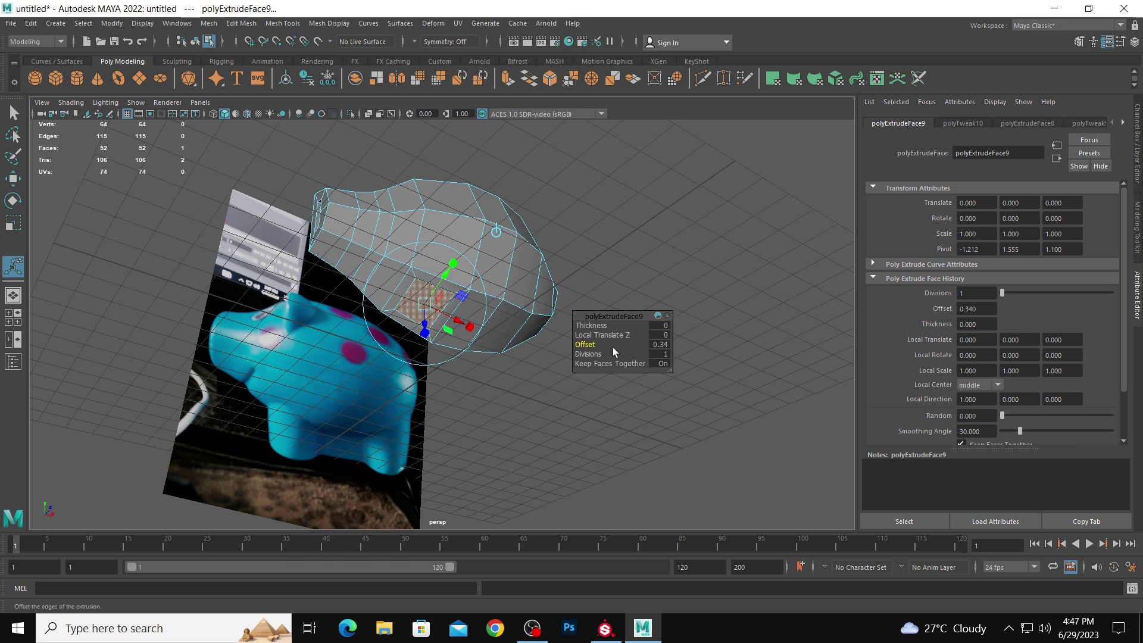
pyautogui.press('w')
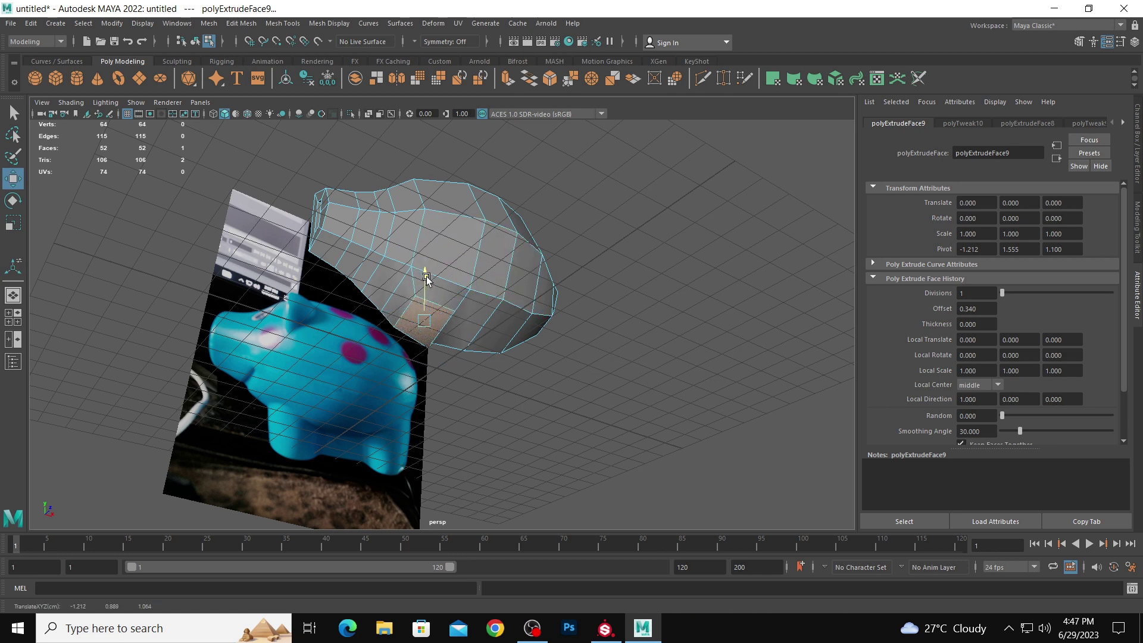
pyautogui.hotkey('ctrl', 'z')
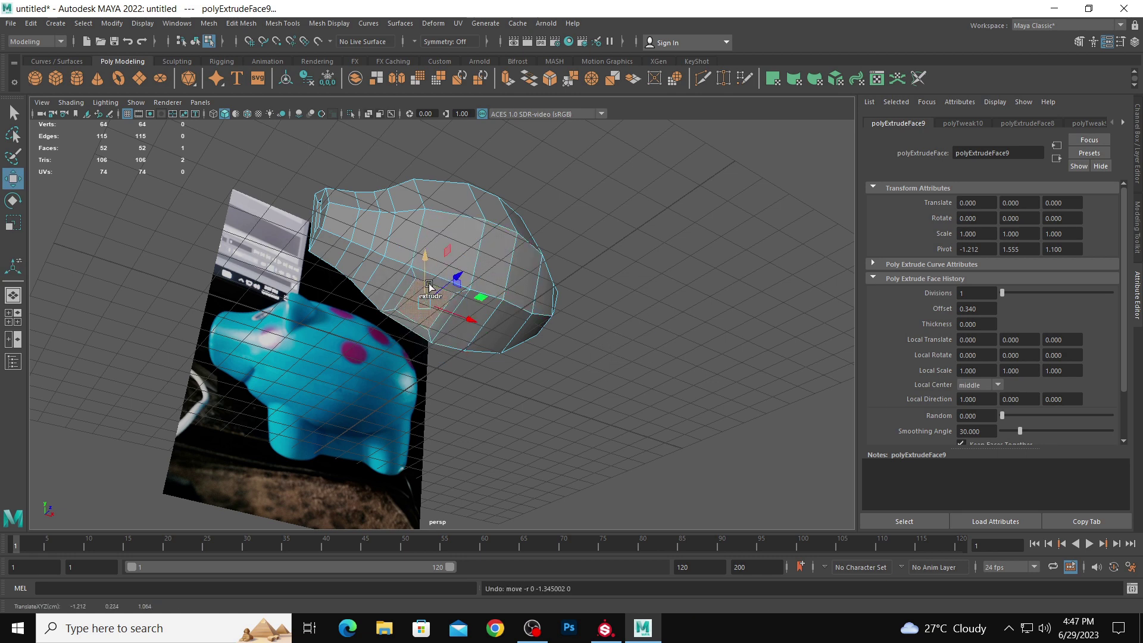
# - Extrude the inset underside face straight down to form the front leg, following the reference photo
pyautogui.keyDown('shift'); pyautogui.moveTo(428, 286); pyautogui.dragTo(431, 271, button='right'); pyautogui.keyUp('shift')
pyautogui.press('w')
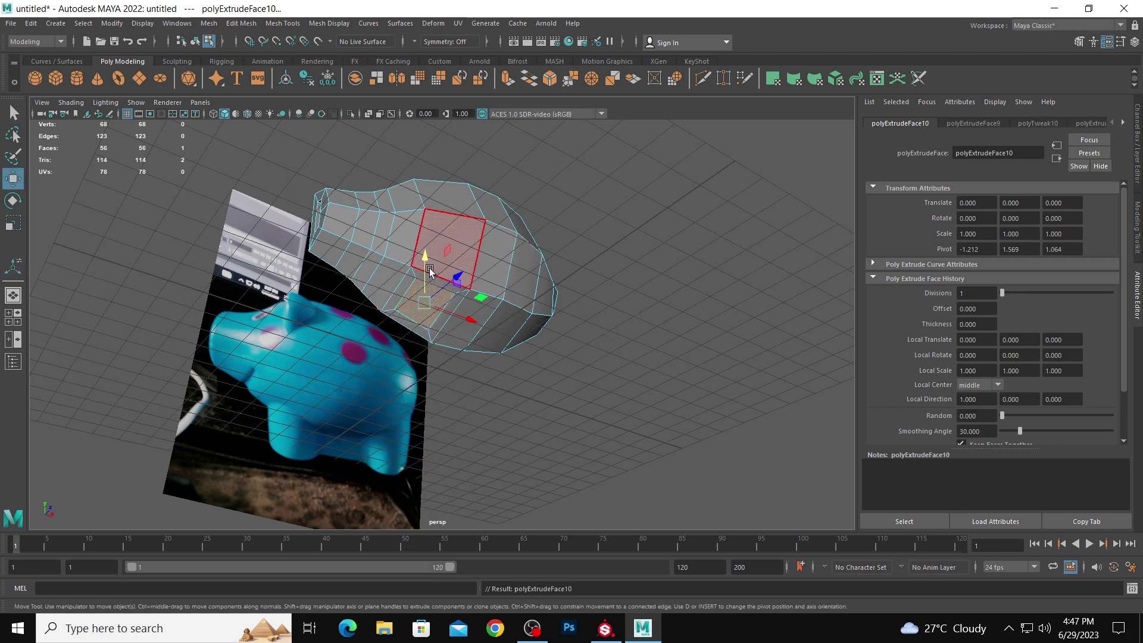
pyautogui.moveTo(431, 271); pyautogui.dragTo(430, 313)
pyautogui.press('space')
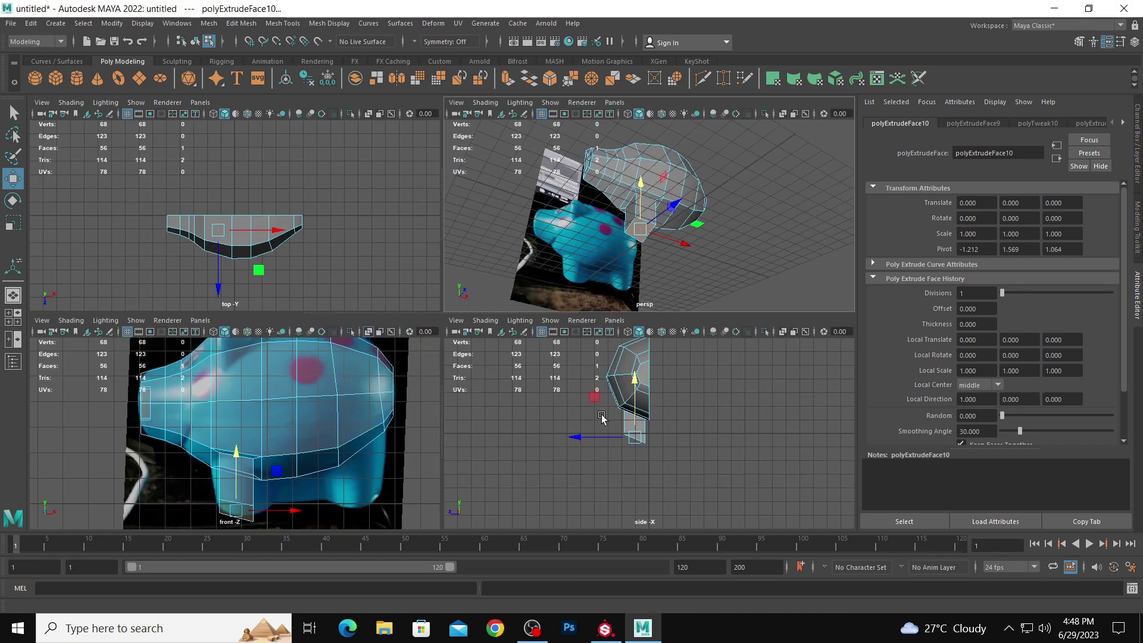
# - Flatten the front leg's bottom vertices by scaling them vertically, and move them to the foot in the reference photo
pyautogui.moveTo(191, 353); pyautogui.dragTo(192, 314, button='right')
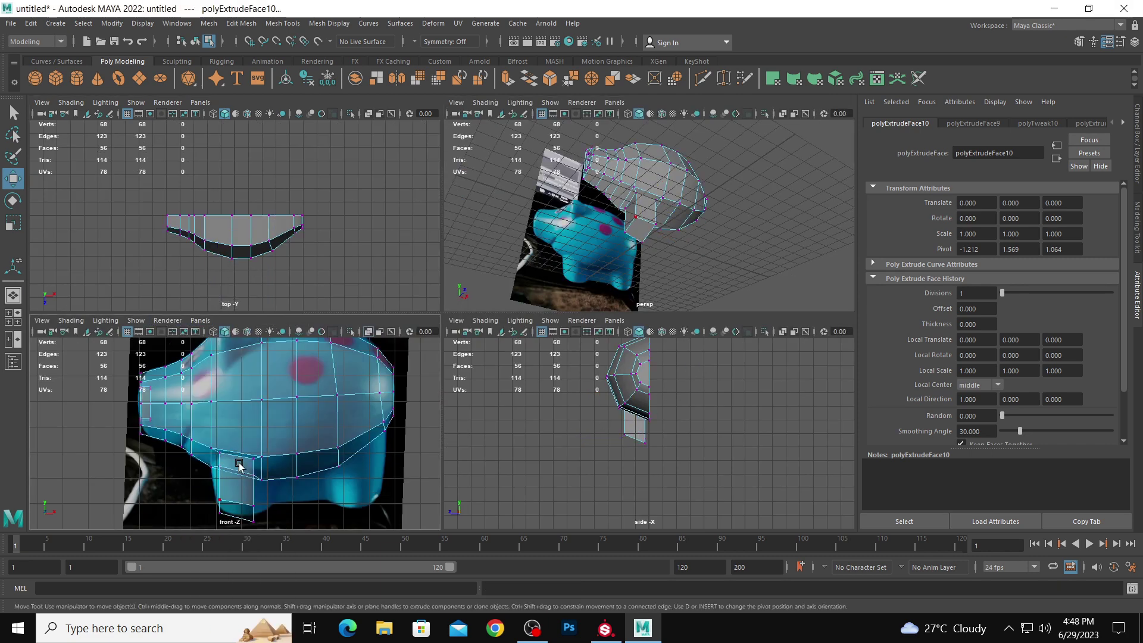
pyautogui.moveTo(199, 492); pyautogui.dragTo(267, 529)
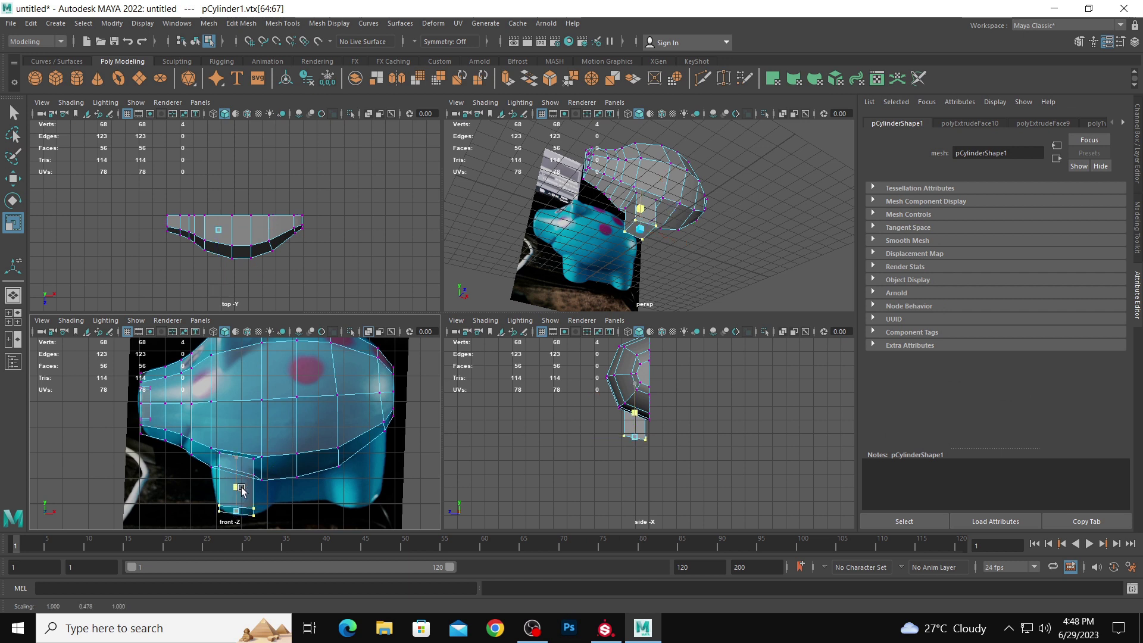
pyautogui.moveTo(247, 485); pyautogui.dragTo(262, 457)
pyautogui.moveTo(205, 503); pyautogui.dragTo(243, 518)
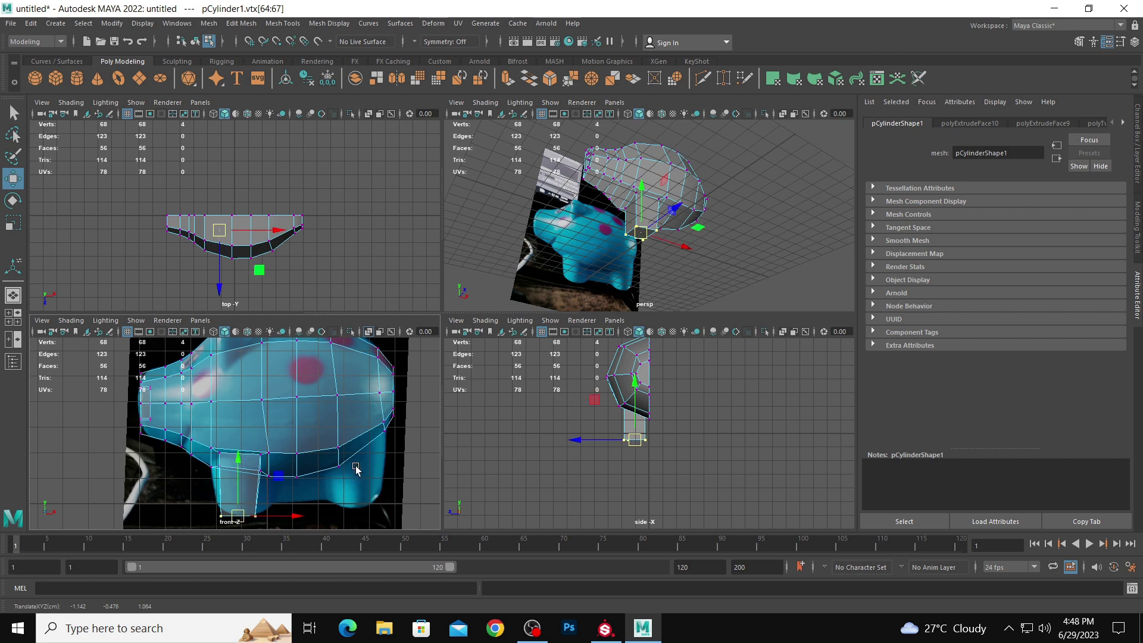
# - Insert an edge loop around the front leg just above its bottom end
pyautogui.press('space')
pyautogui.keyDown('alt'); pyautogui.moveTo(612, 253); pyautogui.dragTo(411, 359); pyautogui.keyUp('alt')
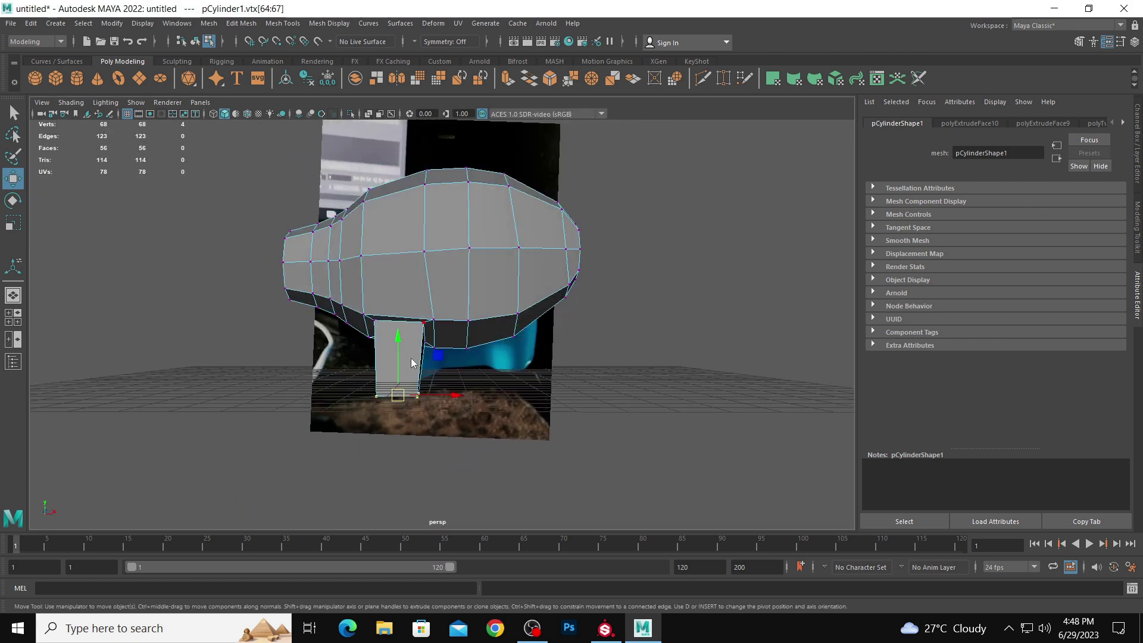
pyautogui.press('F10')
pyautogui.click(416, 362)
pyautogui.keyDown('shift'); pyautogui.rightClick(416, 363); pyautogui.keyUp('shift')
pyautogui.click(423, 447)
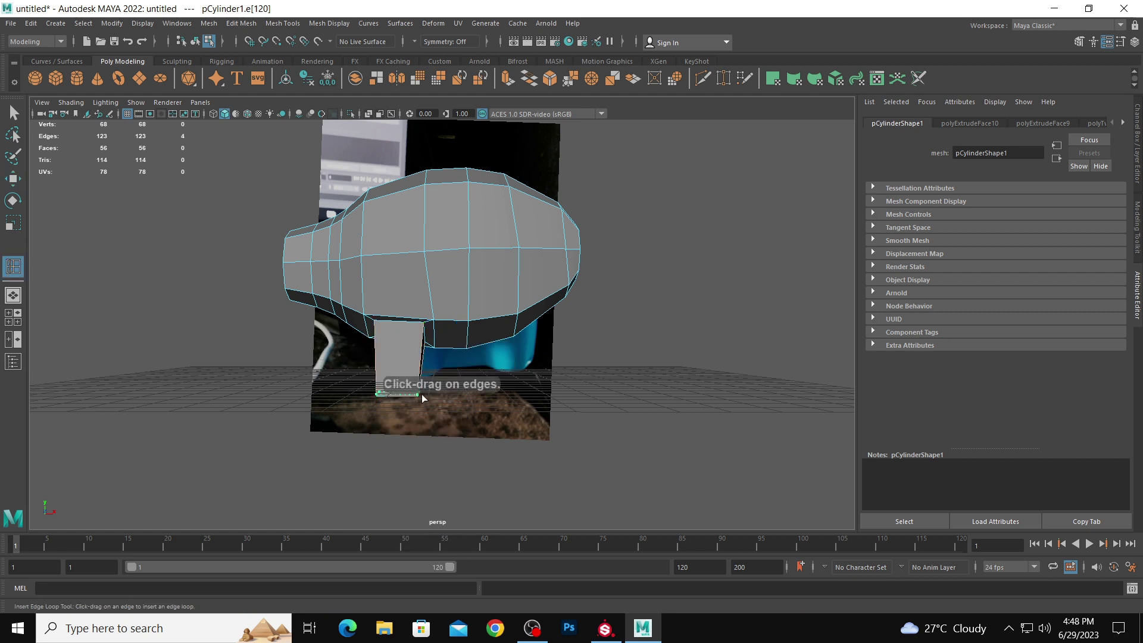
pyautogui.click(421, 394)
pyautogui.keyDown('alt'); pyautogui.moveTo(424, 397); pyautogui.dragTo(485, 401); pyautogui.keyUp('alt')
pyautogui.keyDown('alt'); pyautogui.moveTo(485, 401); pyautogui.dragTo(484, 406, button='right'); pyautogui.keyUp('alt')
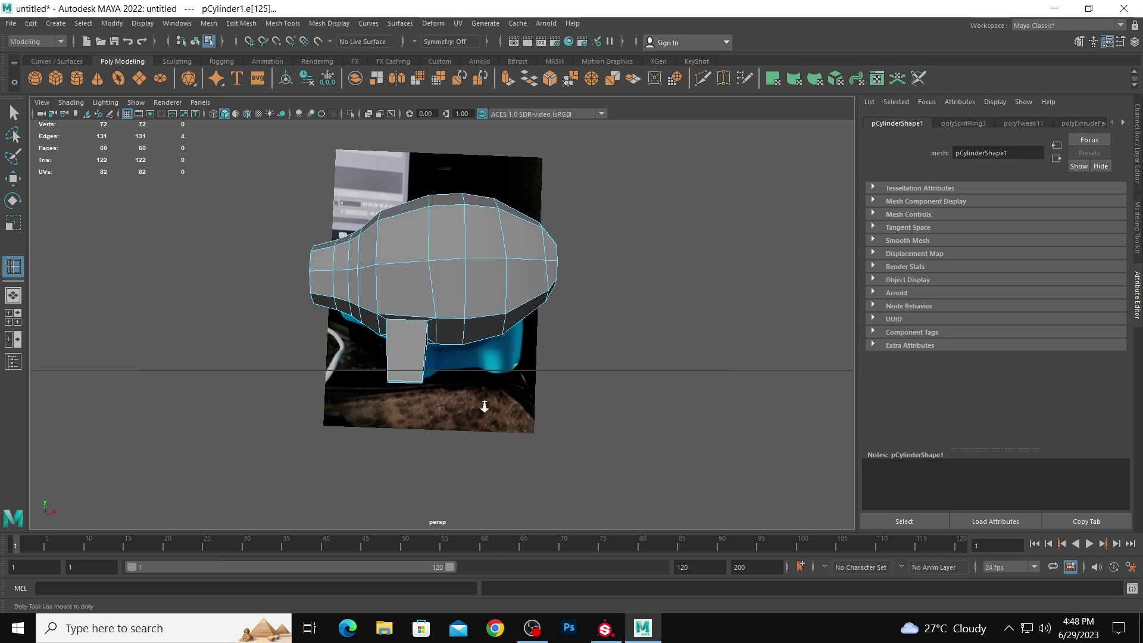
# - Turn on the smooth mesh preview and move the vertices along the front leg's rear side to adjust its width
pyautogui.keyDown('alt'); pyautogui.moveTo(484, 407); pyautogui.dragTo(397, 323); pyautogui.keyUp('alt')
pyautogui.press('3')
pyautogui.press('w')
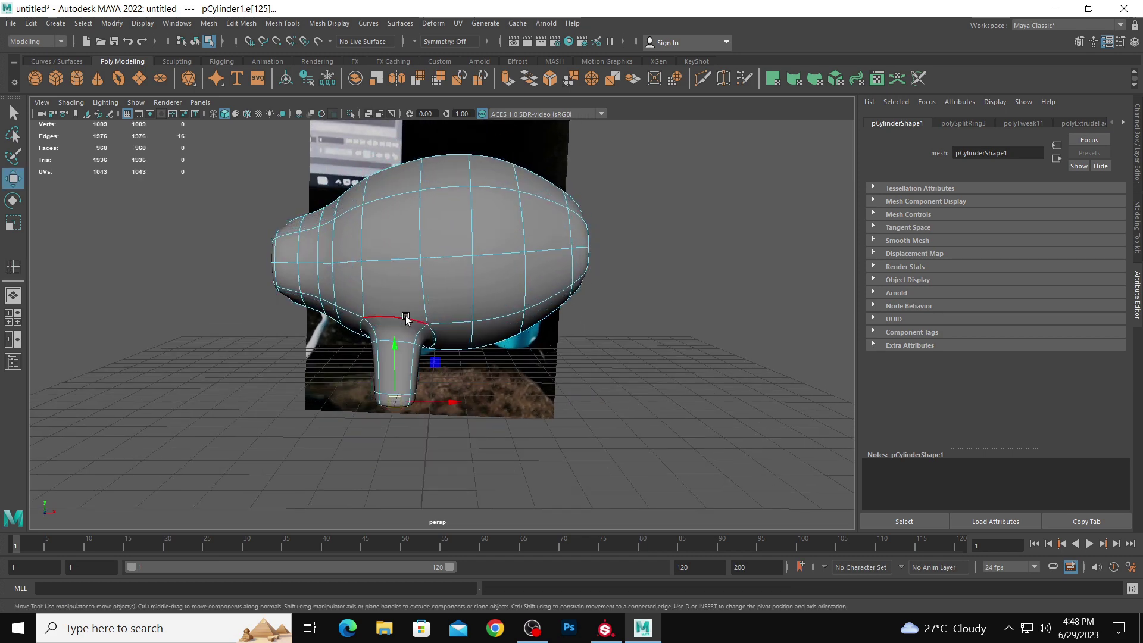
pyautogui.moveTo(406, 320); pyautogui.dragTo(433, 337, button='right')
pyautogui.moveTo(407, 342); pyautogui.dragTo(452, 431)
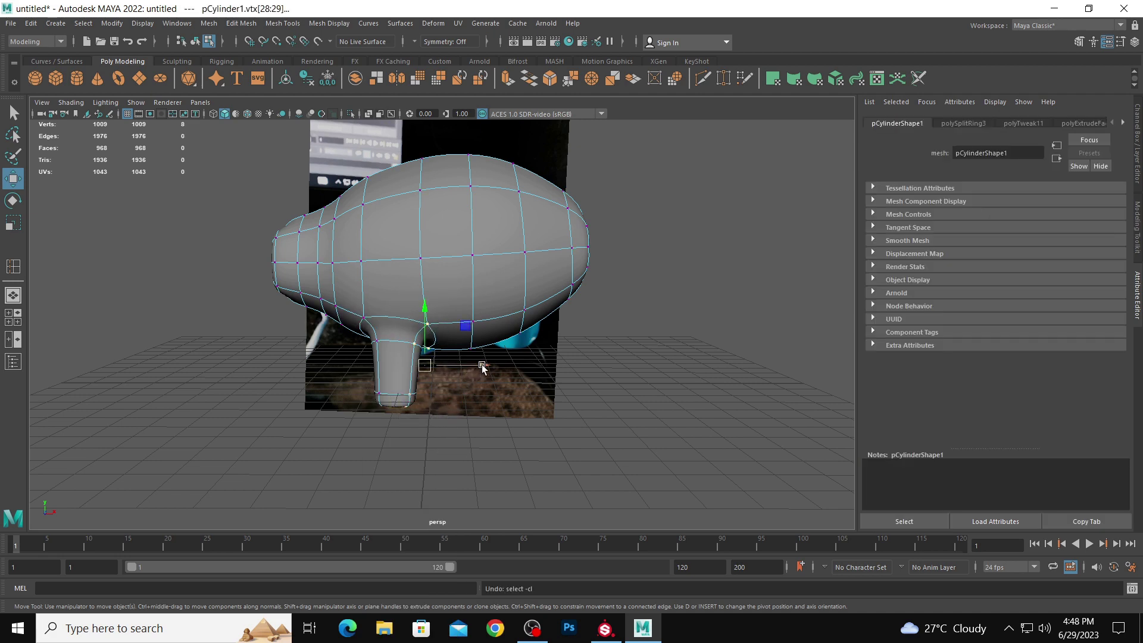
pyautogui.moveTo(480, 372); pyautogui.dragTo(454, 348)
# - Move the faces on the front leg's outer side outward to thicken the leg
pyautogui.moveTo(476, 328); pyautogui.dragTo(473, 341, button='right')
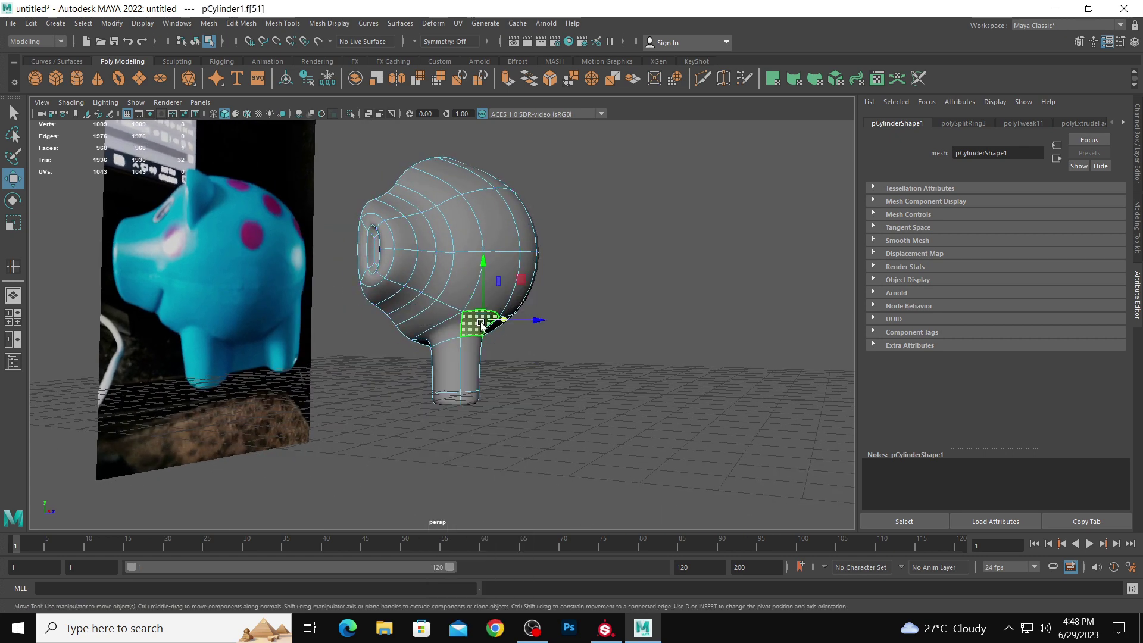
pyautogui.moveTo(471, 310); pyautogui.dragTo(482, 397)
pyautogui.click(537, 361)
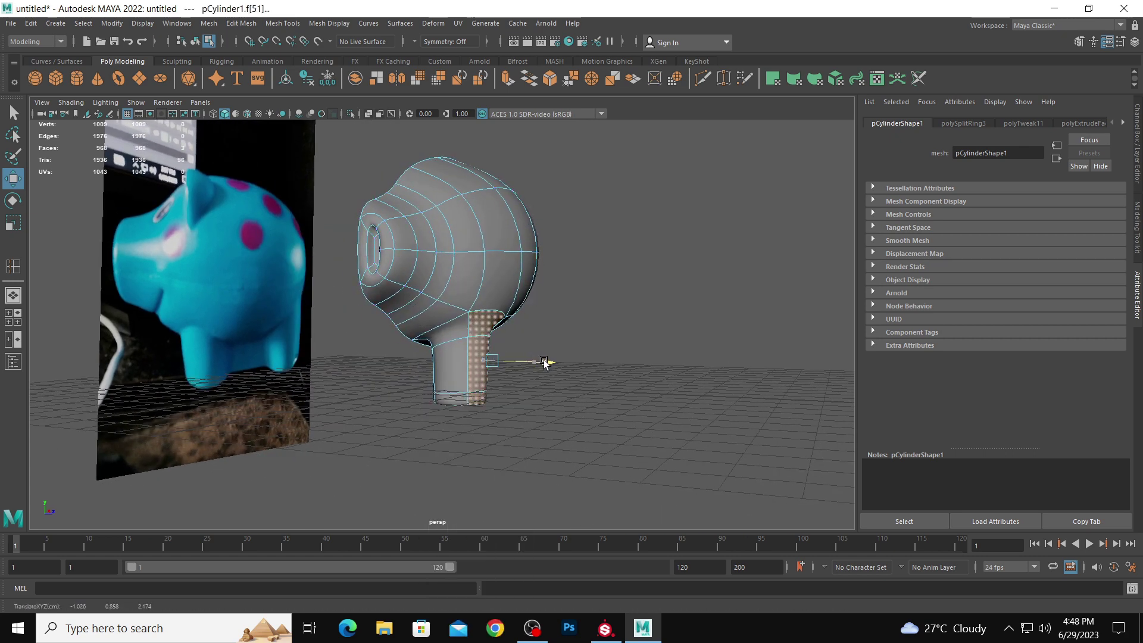
pyautogui.keyDown('alt'); pyautogui.moveTo(625, 395); pyautogui.dragTo(488, 396); pyautogui.keyUp('alt')
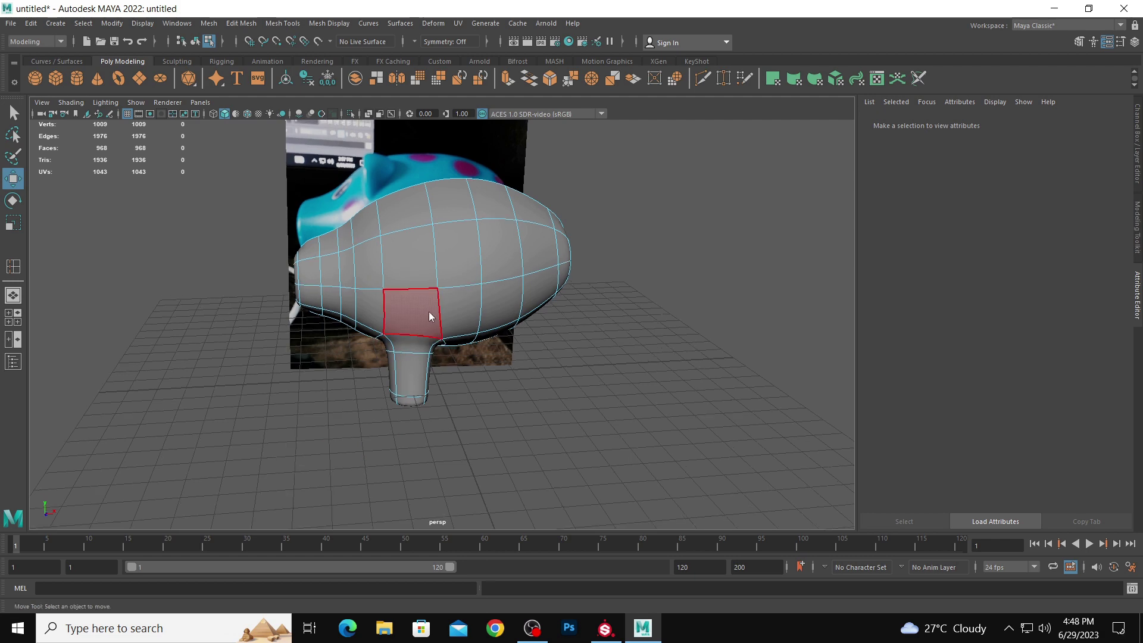
# - Turn off the smooth mesh preview and try extruding the belly face behind the front leg with an offset of 0.29
pyautogui.moveTo(508, 304)
pyautogui.keyDown('alt'); pyautogui.mouseDown()
pyautogui.moveTo(626, 370)
pyautogui.moveTo(448, 283)
pyautogui.moveTo(485, 304)
pyautogui.mouseUp(); pyautogui.keyUp('alt')
pyautogui.press('1')
pyautogui.click(485, 304)
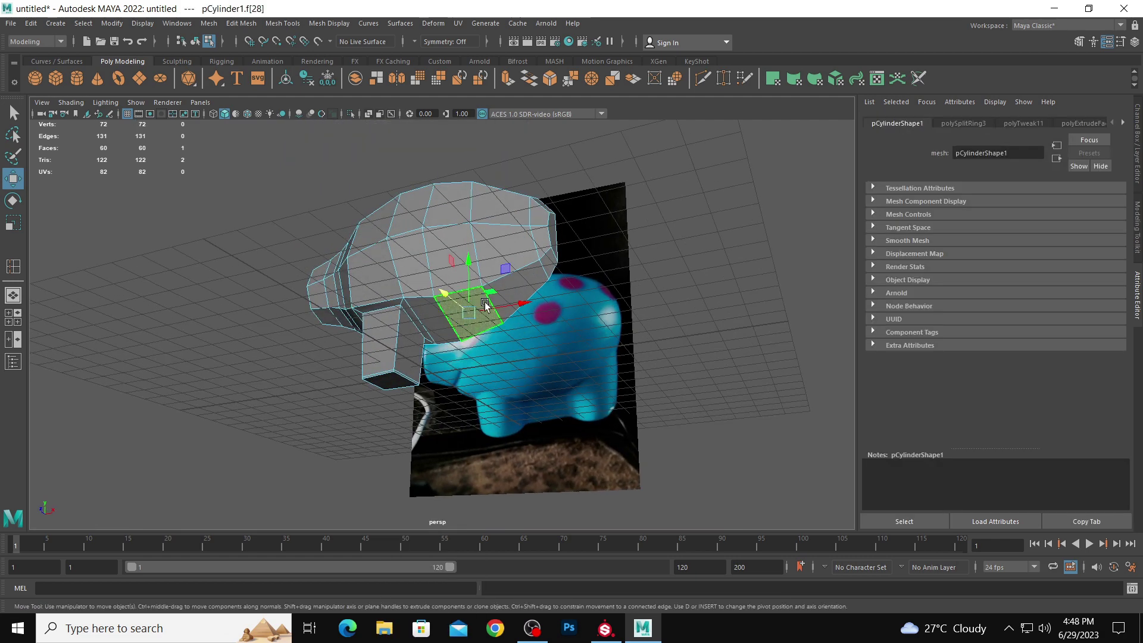
pyautogui.keyDown('shift'); pyautogui.moveTo(486, 306); pyautogui.dragTo(491, 335, button='right'); pyautogui.keyUp('shift')
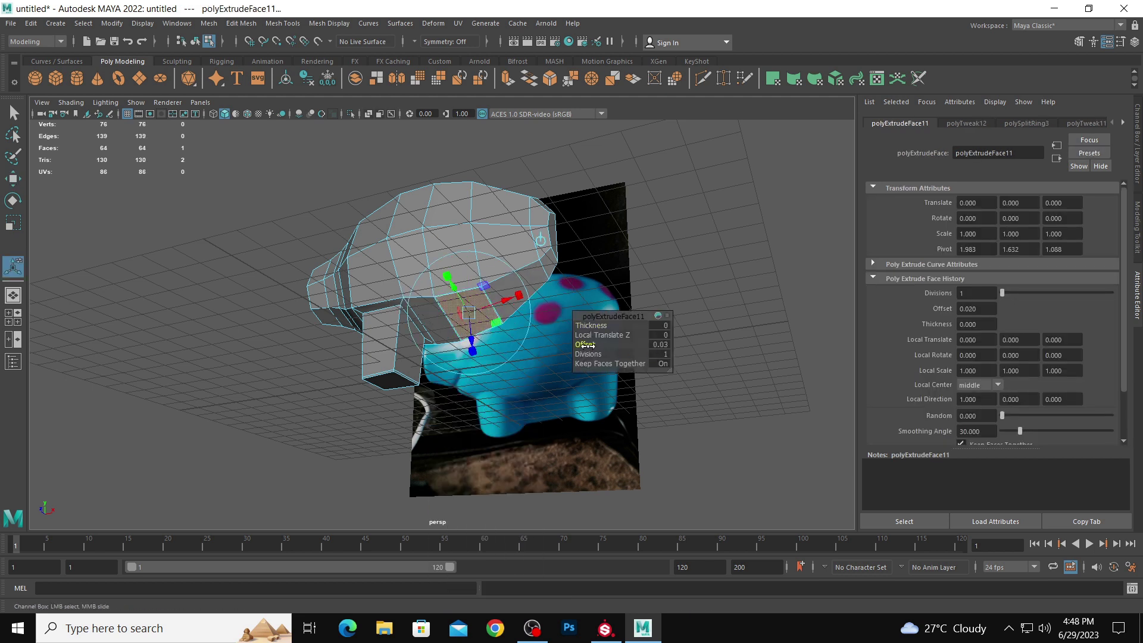
pyautogui.moveTo(587, 345); pyautogui.dragTo(601, 348)
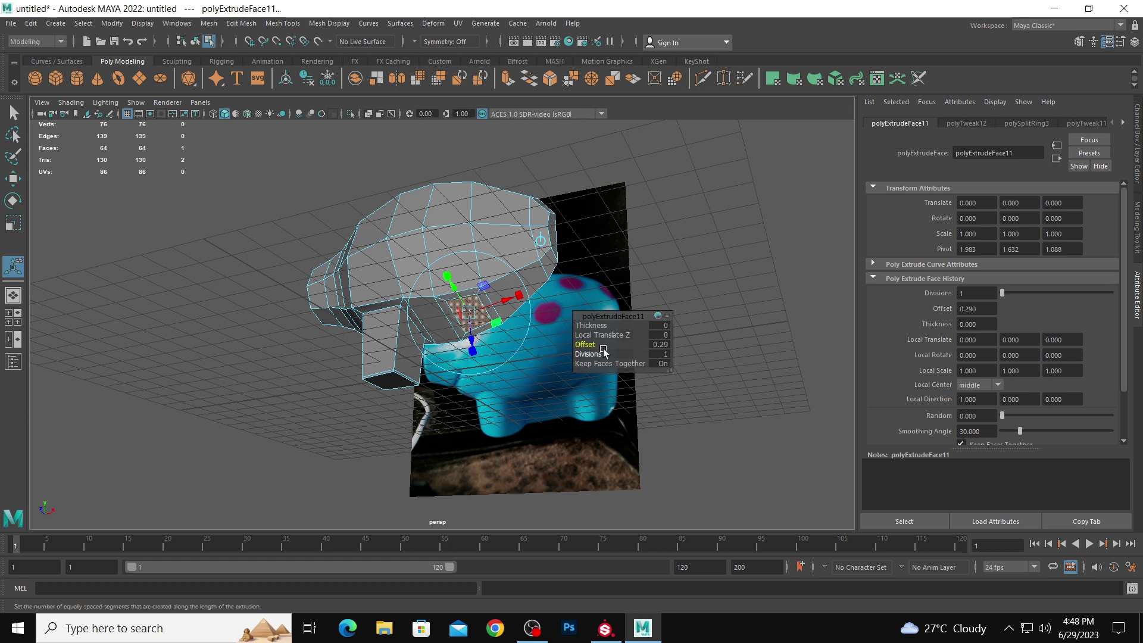
# - Extrude the inset belly face again, pull it down as a rear leg, and scale its end flat vertically
pyautogui.press('g')
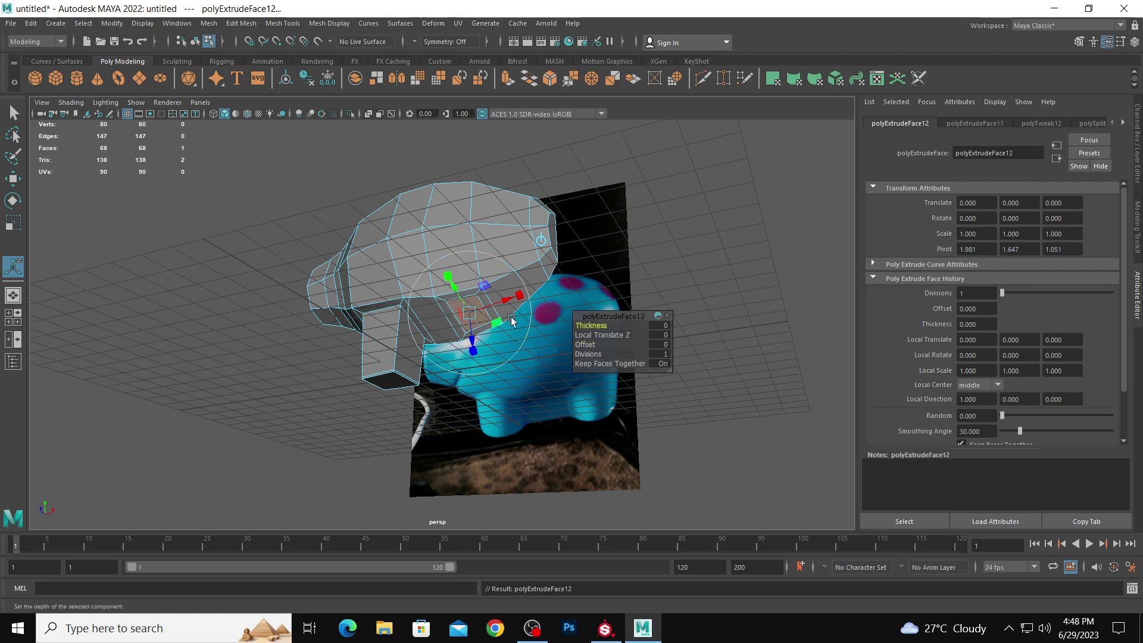
pyautogui.press('w')
pyautogui.moveTo(469, 264); pyautogui.dragTo(470, 307)
pyautogui.press('r')
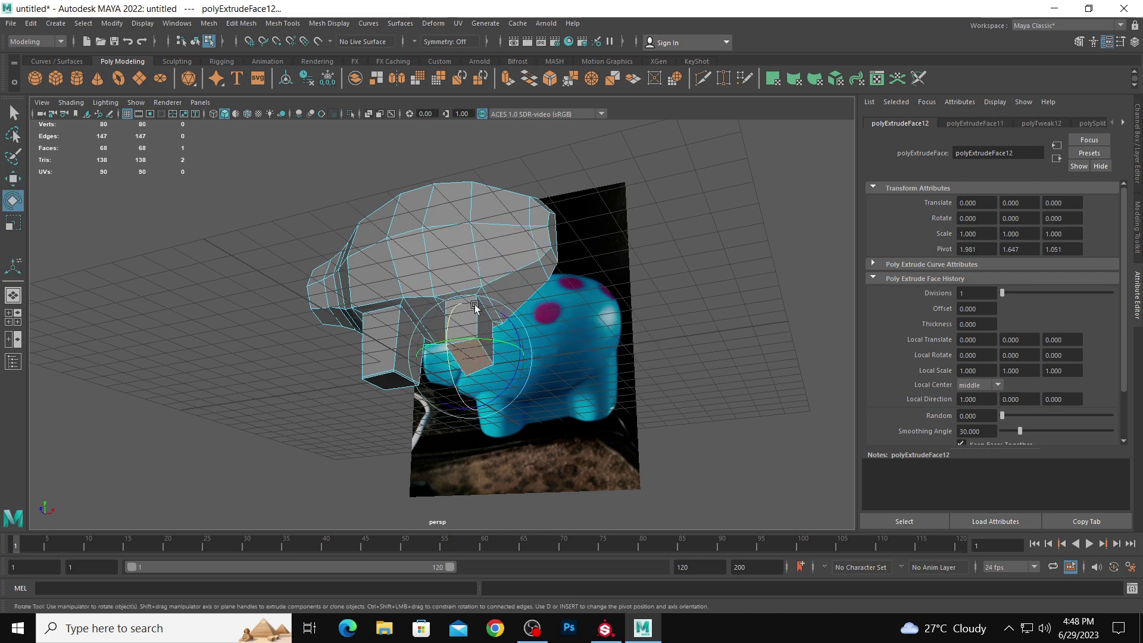
pyautogui.moveTo(470, 356); pyautogui.dragTo(481, 370)
pyautogui.press('w')
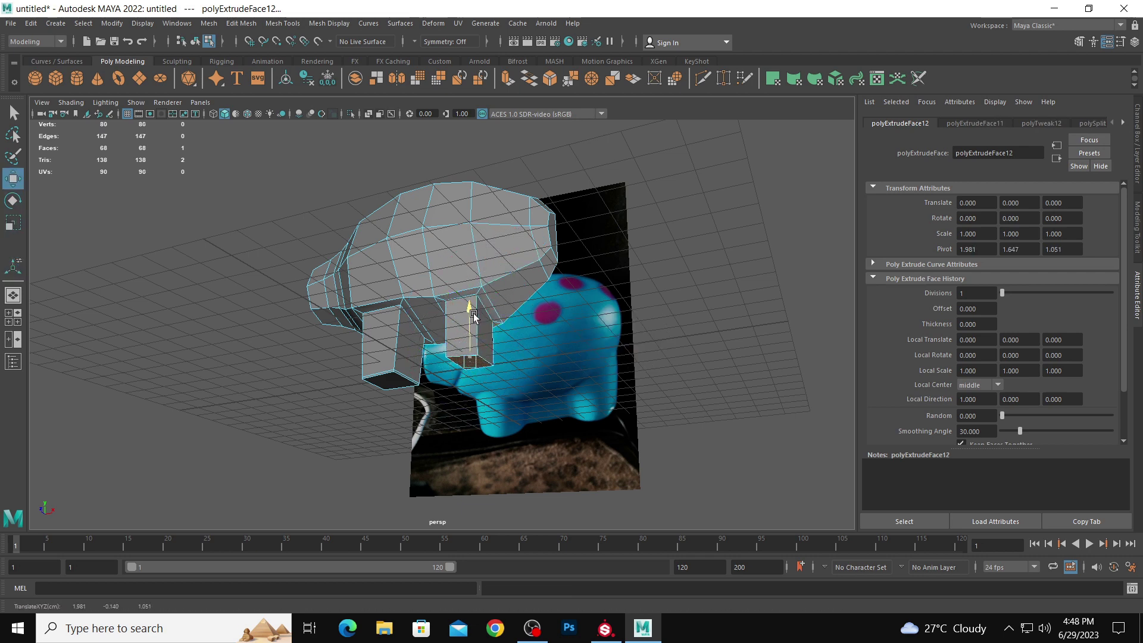
# - Try to move the new leg's rear-side vertices in the front view to match the reference photo
pyautogui.press('space')
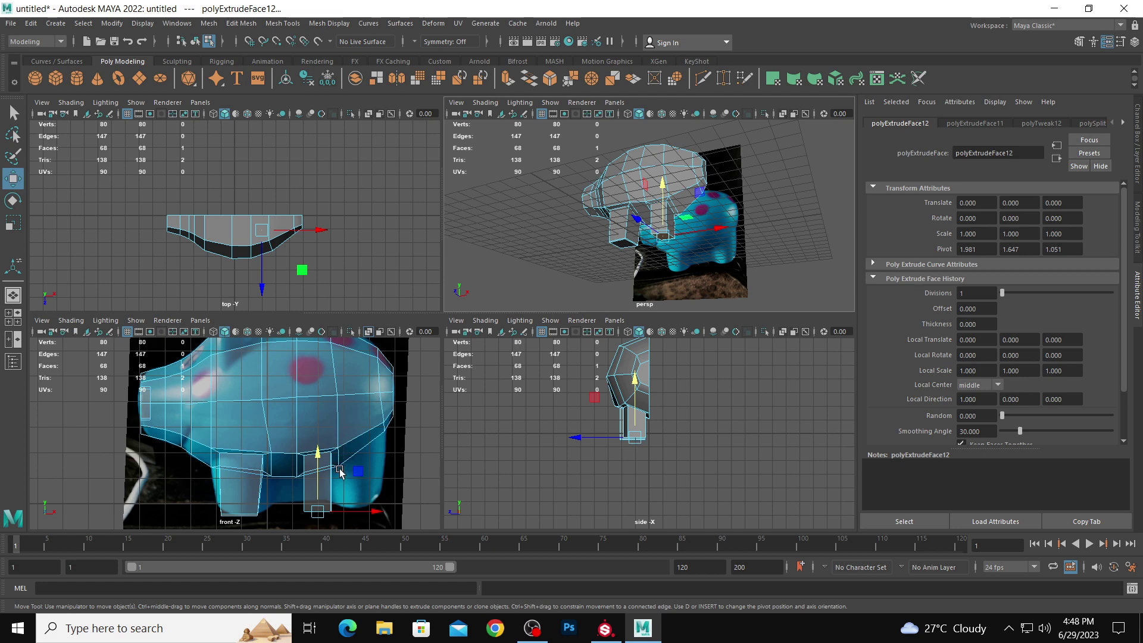
pyautogui.moveTo(340, 471); pyautogui.dragTo(315, 471, button='right')
pyautogui.moveTo(321, 441); pyautogui.dragTo(352, 511)
pyautogui.moveTo(289, 443); pyautogui.dragTo(316, 517)
pyautogui.scroll(-2, 337, 476)
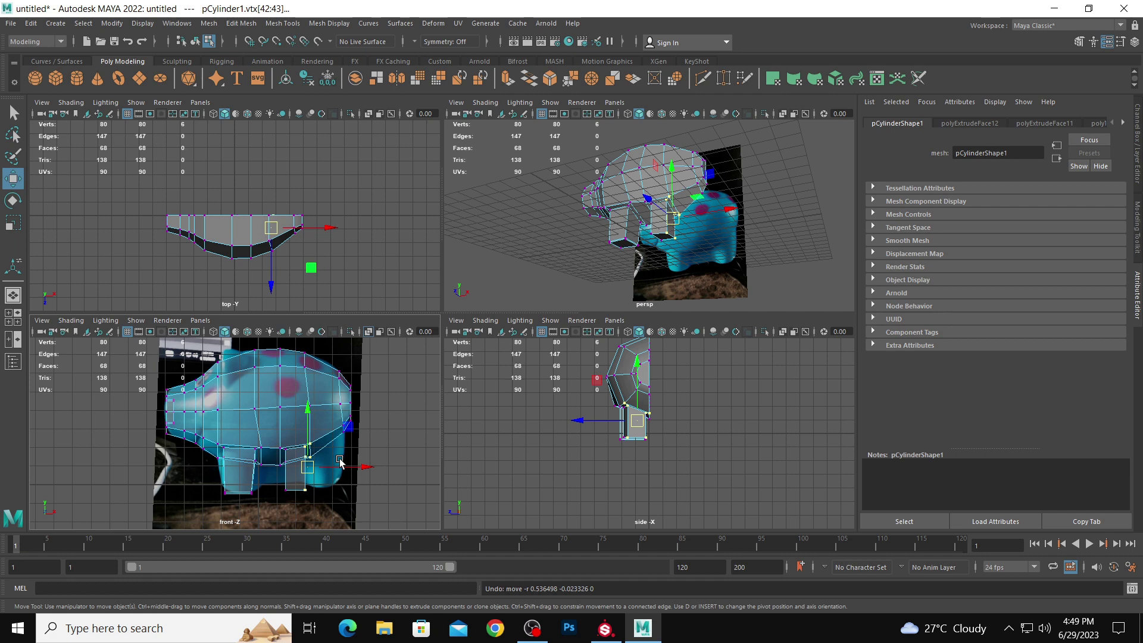
# - Undo the vertex moves and the leg extruded from the belly face
pyautogui.hotkey('ctrl', 'z')
pyautogui.hotkey('ctrl', 'z')
pyautogui.hotkey('ctrl', 'z')
pyautogui.hotkey('ctrl', 'z')
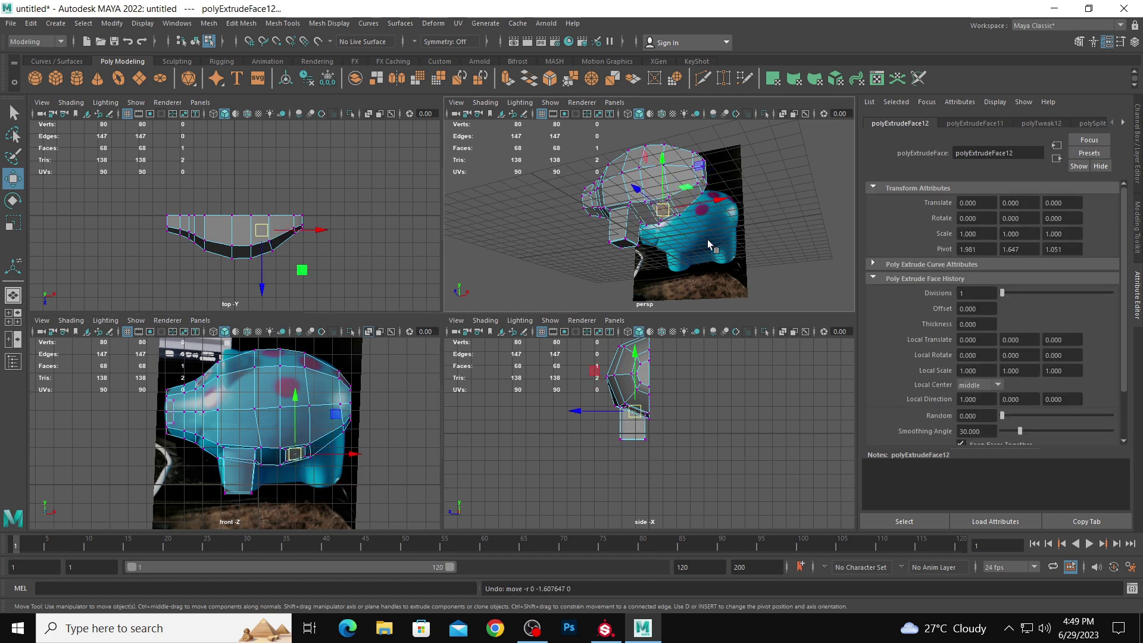
# - Extrude the rearmost underside face of the body with an offset of 0.19 for the rear leg's base
pyautogui.moveTo(323, 440); pyautogui.dragTo(328, 344, button='right')
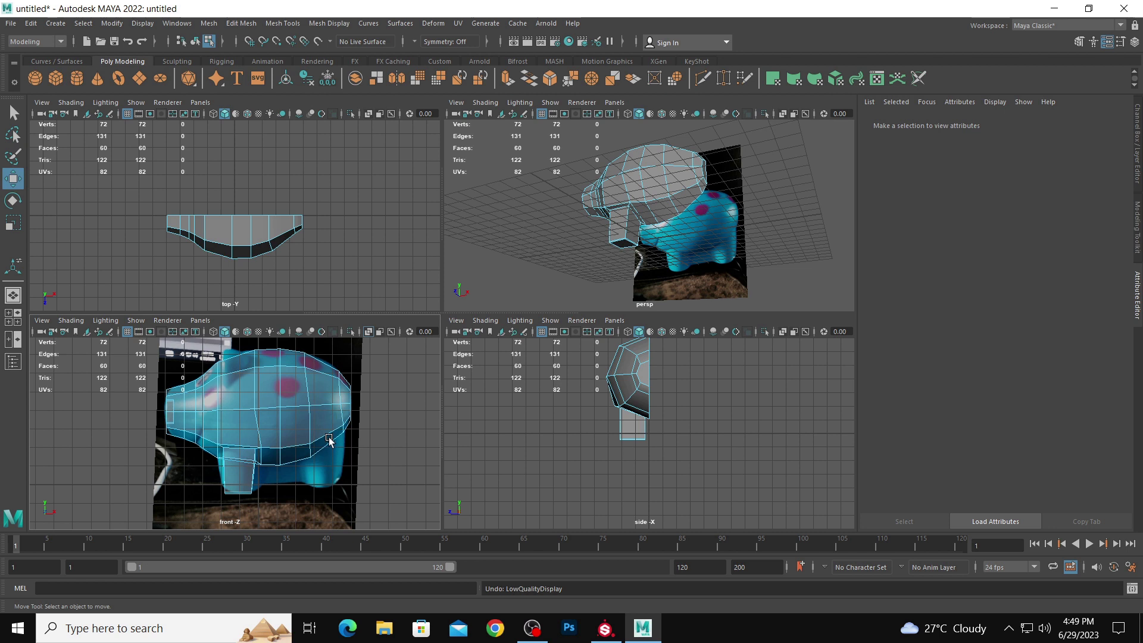
pyautogui.click(685, 198)
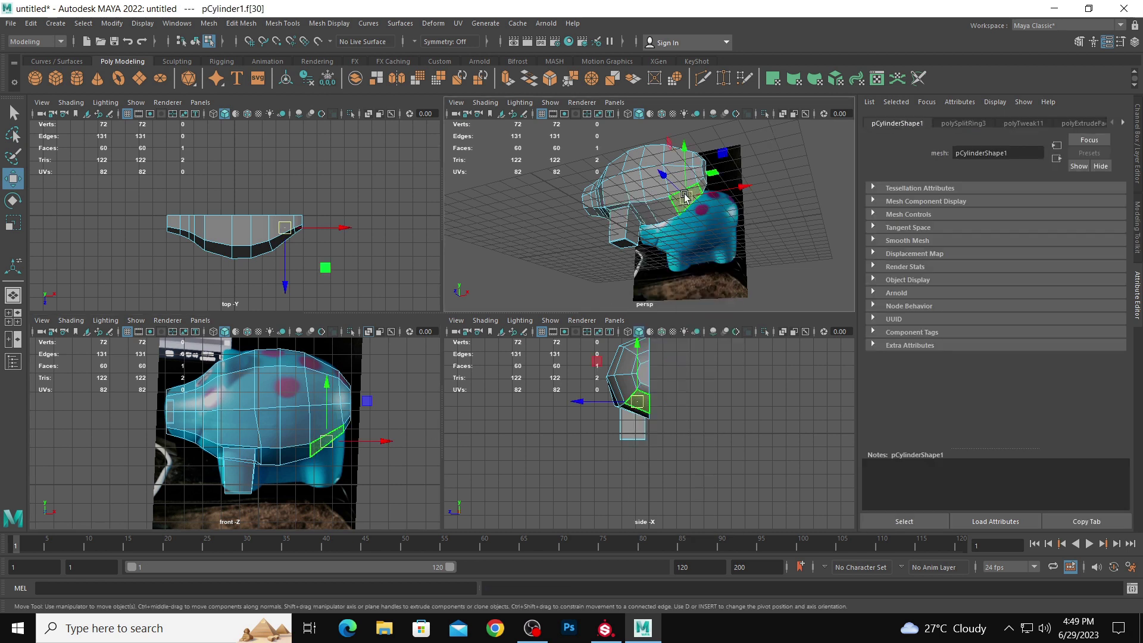
pyautogui.keyDown('shift'); pyautogui.moveTo(685, 197); pyautogui.dragTo(684, 163, button='right'); pyautogui.keyUp('shift')
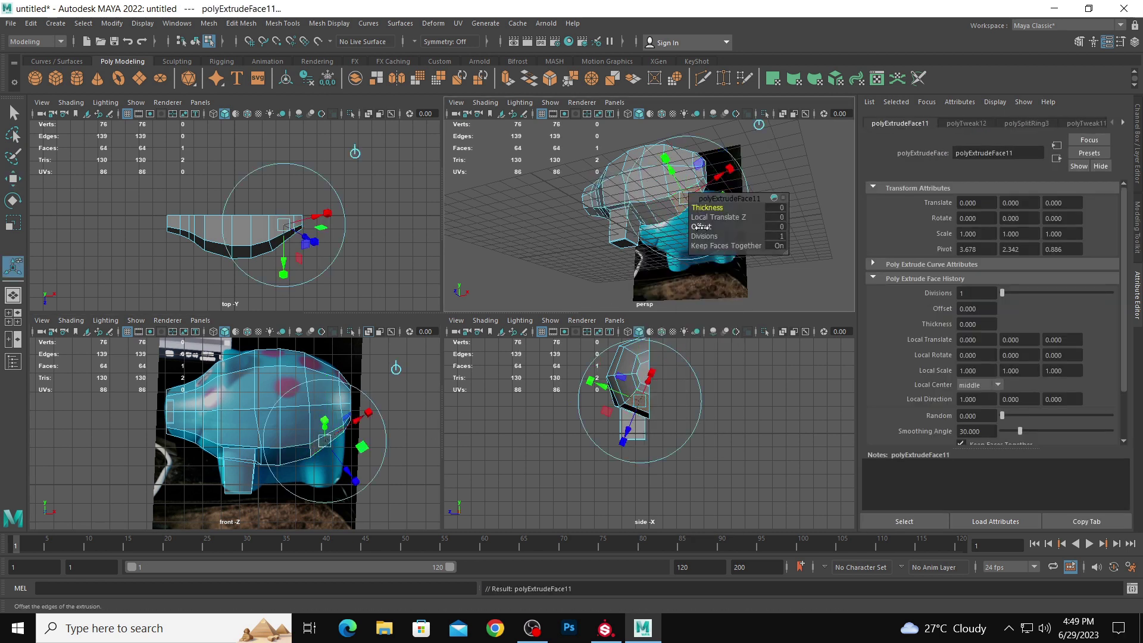
pyautogui.moveTo(701, 227); pyautogui.dragTo(703, 227)
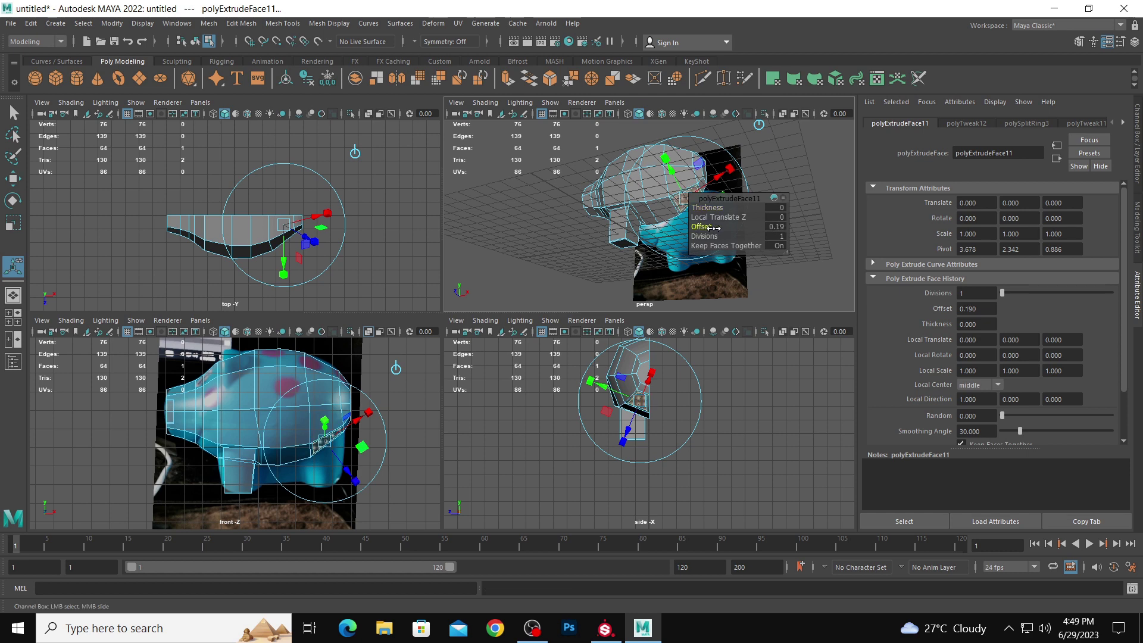
pyautogui.click(758, 179)
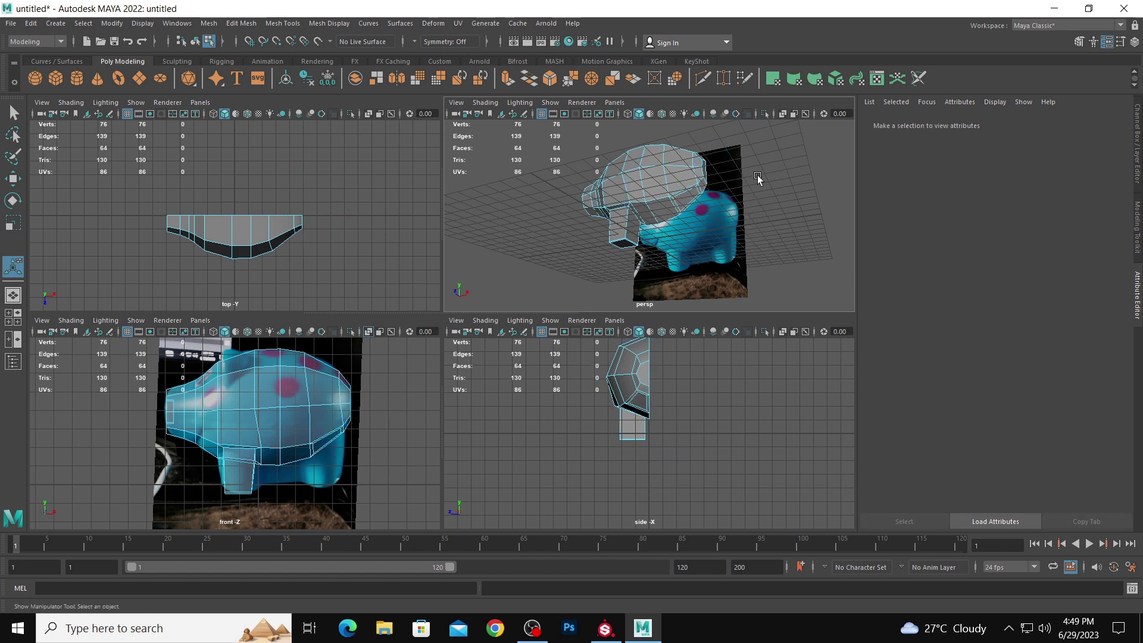
# - Extrude the inset rear face down to the reference foot and flatten its end vertically to form the rear leg
pyautogui.click(689, 198)
pyautogui.keyDown('shift'); pyautogui.rightClick(690, 199); pyautogui.keyUp('shift')
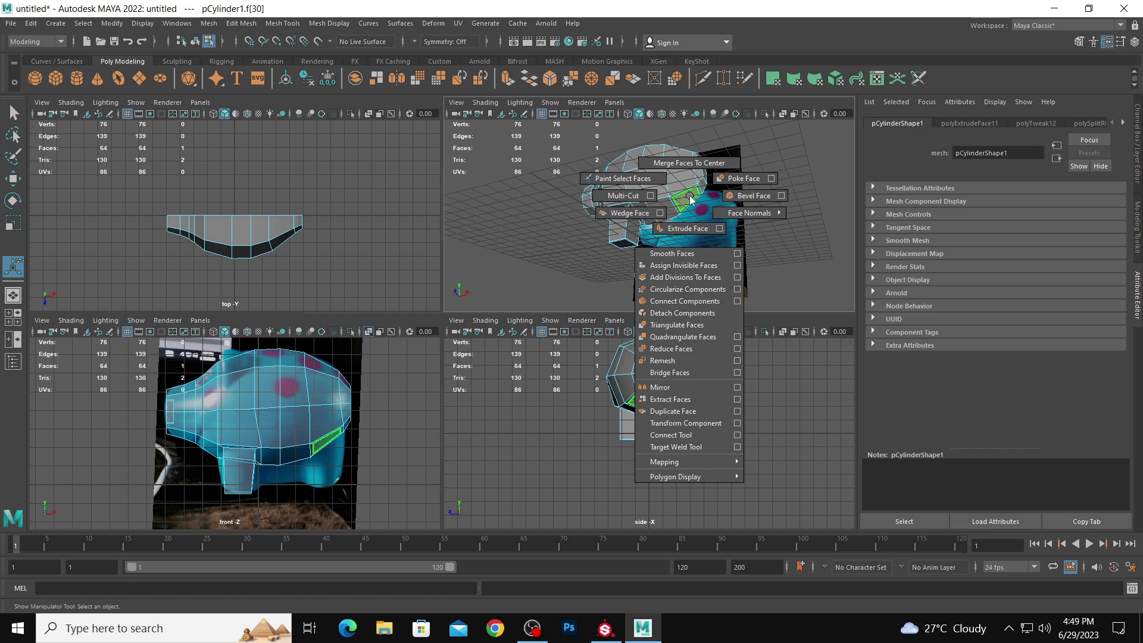
pyautogui.click(686, 228)
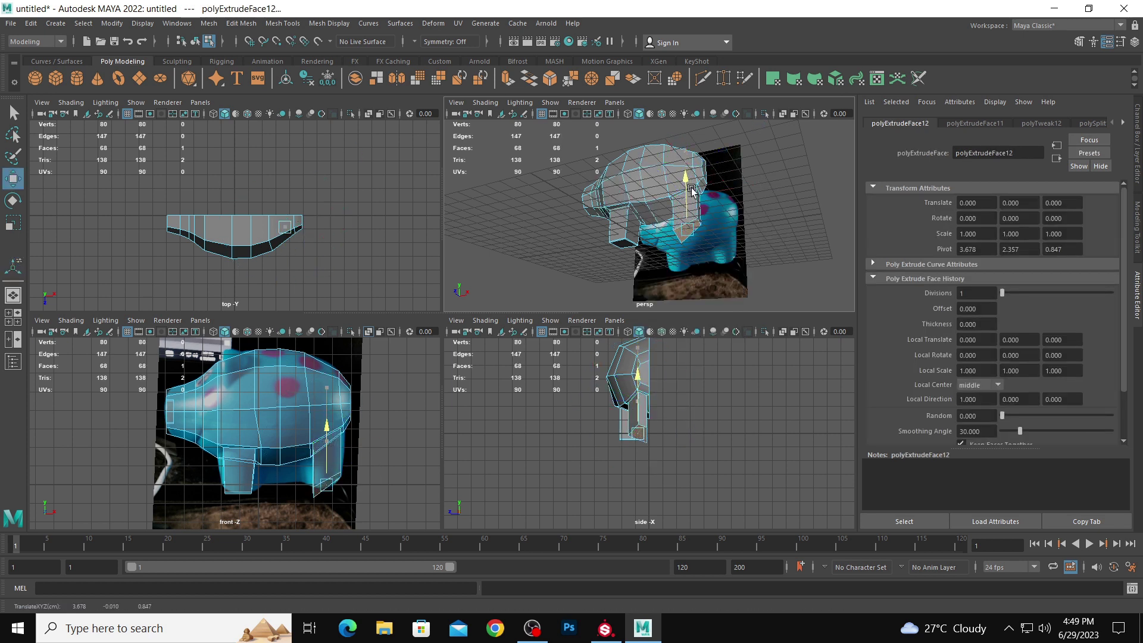
pyautogui.moveTo(691, 190); pyautogui.dragTo(691, 187)
pyautogui.press('e')
pyautogui.press('r')
pyautogui.moveTo(327, 432); pyautogui.dragTo(331, 441)
pyautogui.press('w')
pyautogui.click(769, 242)
# - Insert an edge loop around the rear leg just above its bottom end
pyautogui.press('space')
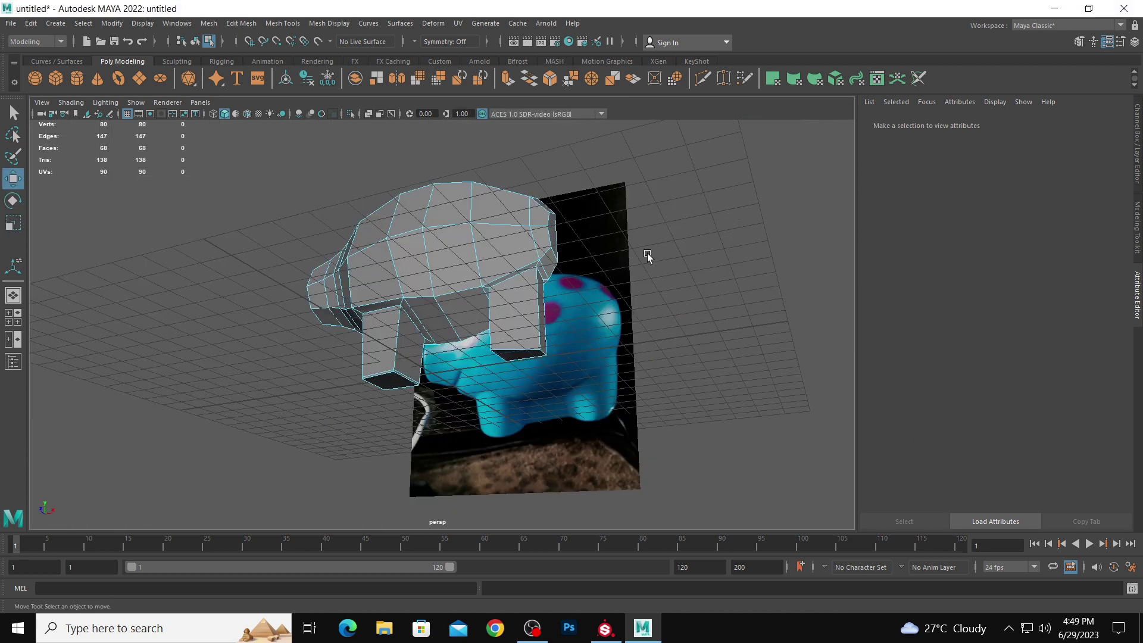
pyautogui.keyDown('alt'); pyautogui.moveTo(649, 254); pyautogui.dragTo(649, 301); pyautogui.keyUp('alt')
pyautogui.moveTo(526, 302); pyautogui.dragTo(527, 275, button='right')
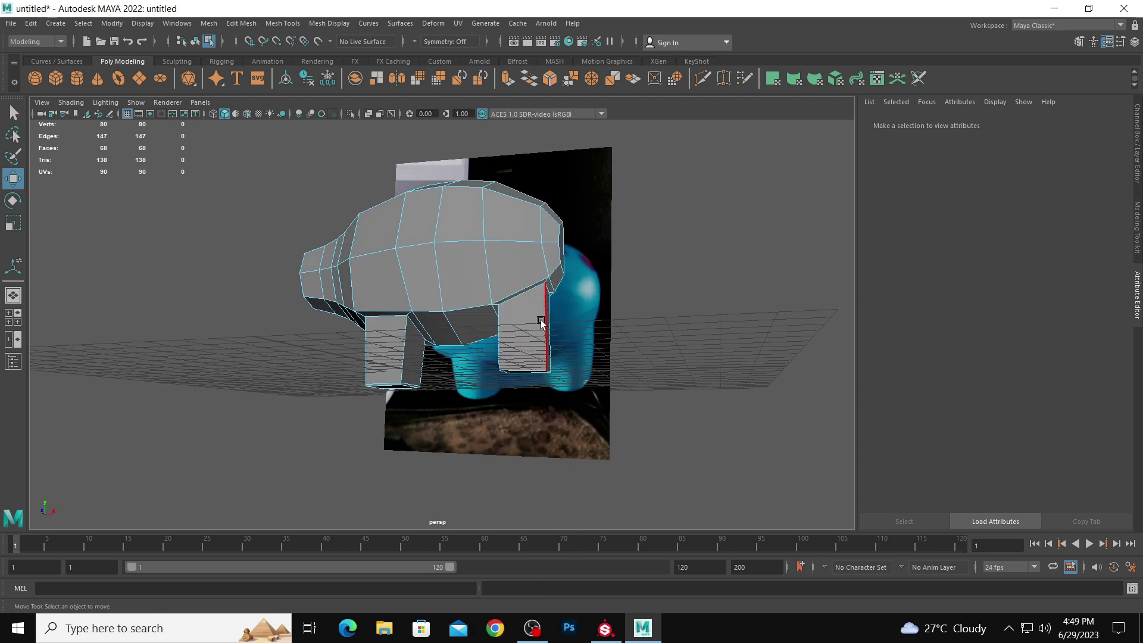
pyautogui.click(541, 322)
pyautogui.keyDown('shift'); pyautogui.moveTo(542, 322); pyautogui.dragTo(550, 399, button='right'); pyautogui.keyUp('shift')
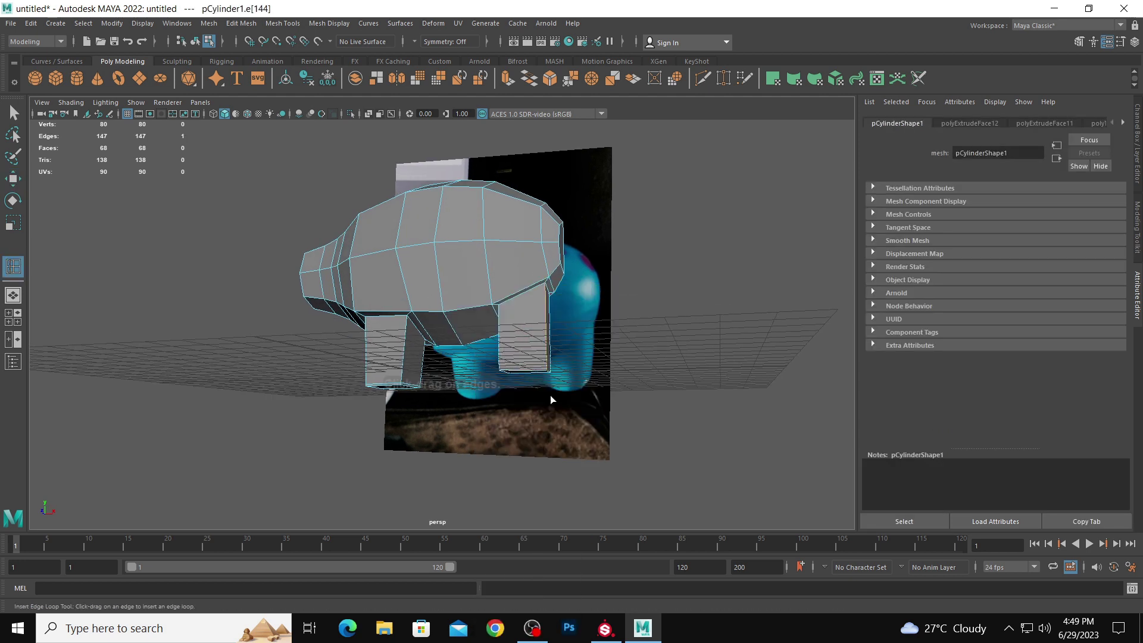
pyautogui.keyDown('alt'); pyautogui.moveTo(552, 399); pyautogui.dragTo(553, 378); pyautogui.keyUp('alt')
pyautogui.moveTo(546, 305); pyautogui.dragTo(486, 306, button='right')
pyautogui.moveTo(484, 357); pyautogui.dragTo(602, 414)
pyautogui.press('w')
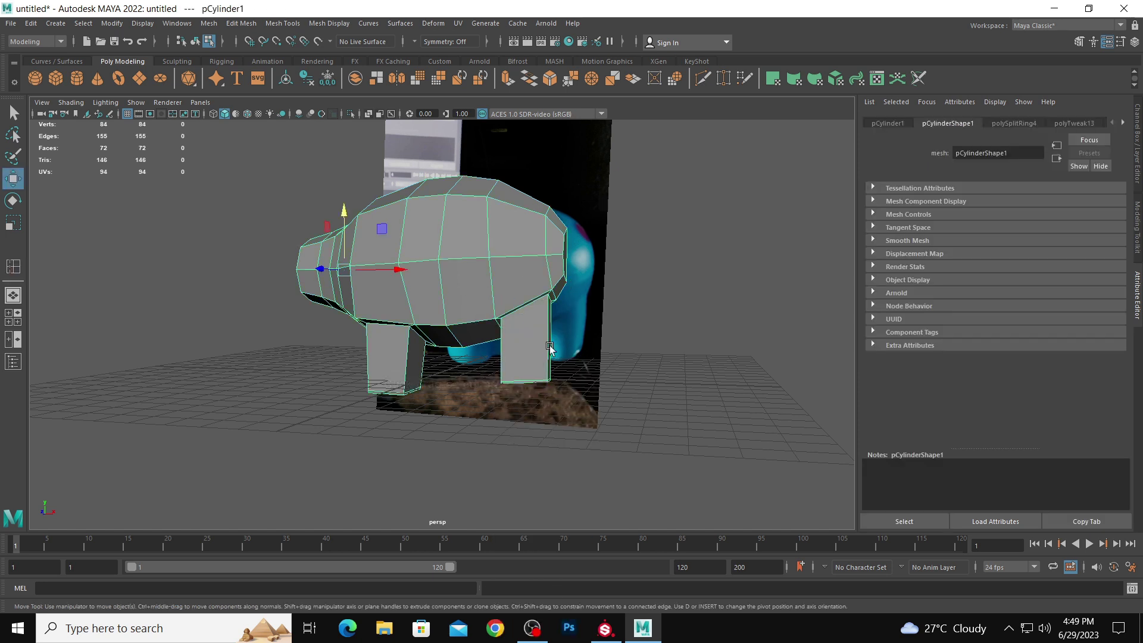
# - Adjust the vertices where the rear leg's back side meets the body to the reference outline, and turn on the smooth mesh preview
pyautogui.press('space')
pyautogui.moveTo(315, 309); pyautogui.dragTo(271, 319, button='right')
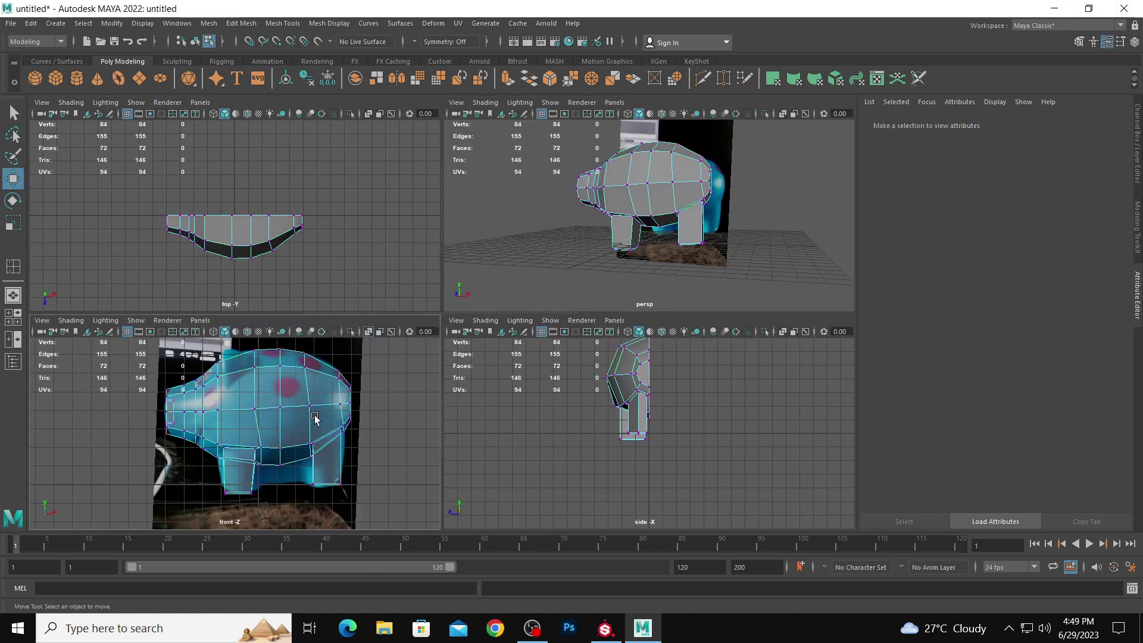
pyautogui.moveTo(304, 470); pyautogui.dragTo(375, 513)
pyautogui.moveTo(331, 459)
pyautogui.mouseDown()
pyautogui.moveTo(338, 415)
pyautogui.moveTo(342, 441)
pyautogui.mouseUp()
pyautogui.press('3')
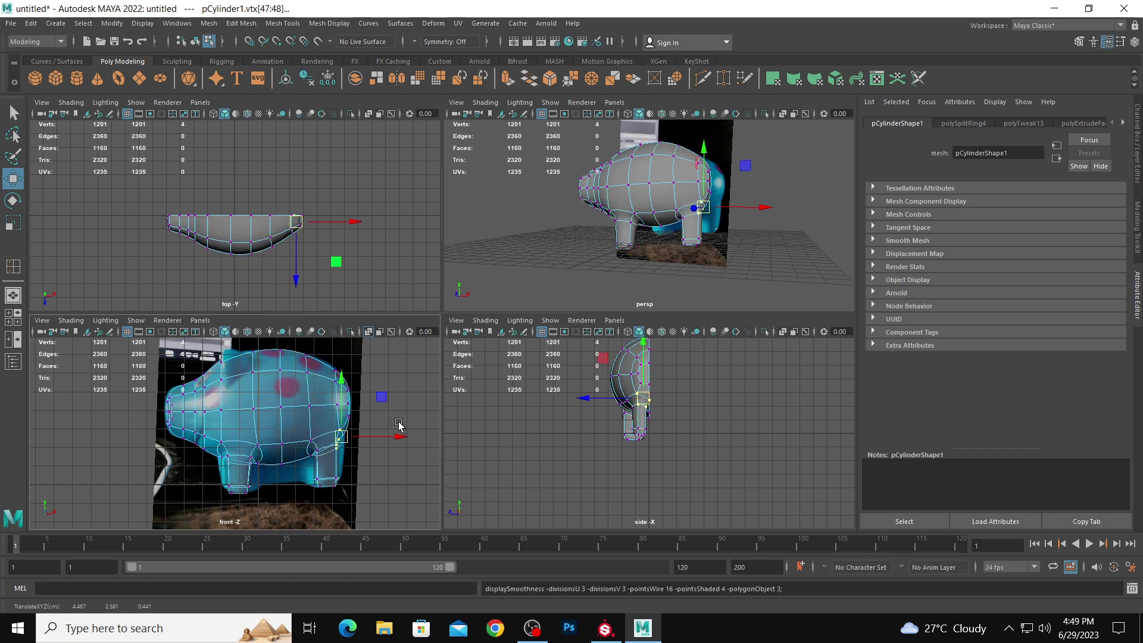
# - Move the vertices at the rear leg's bottom end down to lengthen the leg
pyautogui.click(740, 250)
pyautogui.press('space')
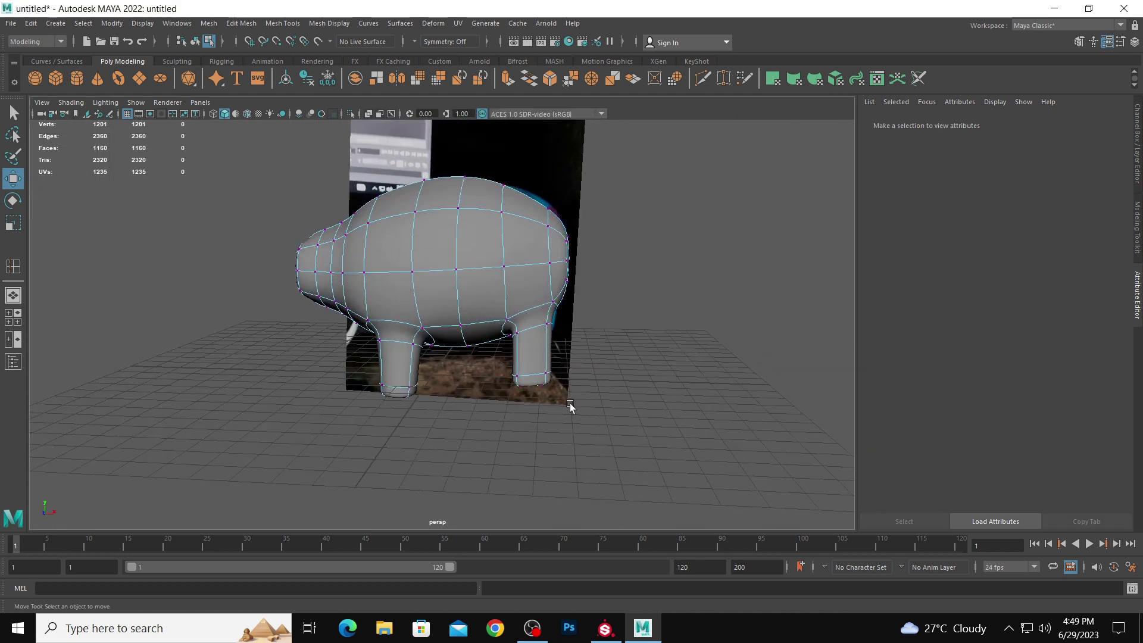
pyautogui.moveTo(474, 348); pyautogui.dragTo(475, 344)
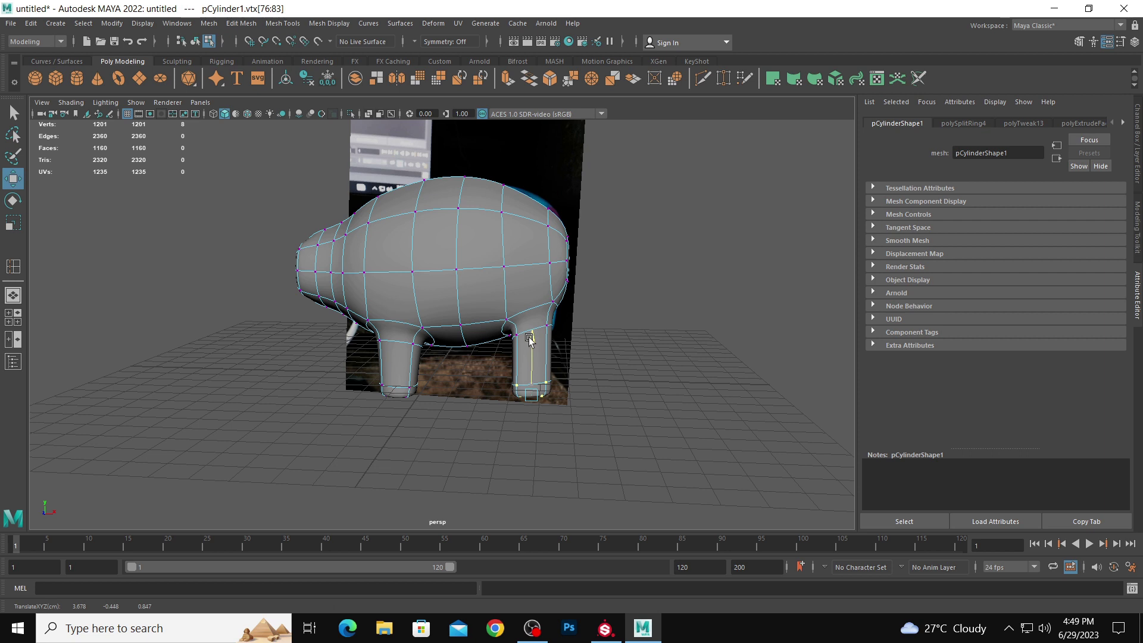
pyautogui.click(620, 376)
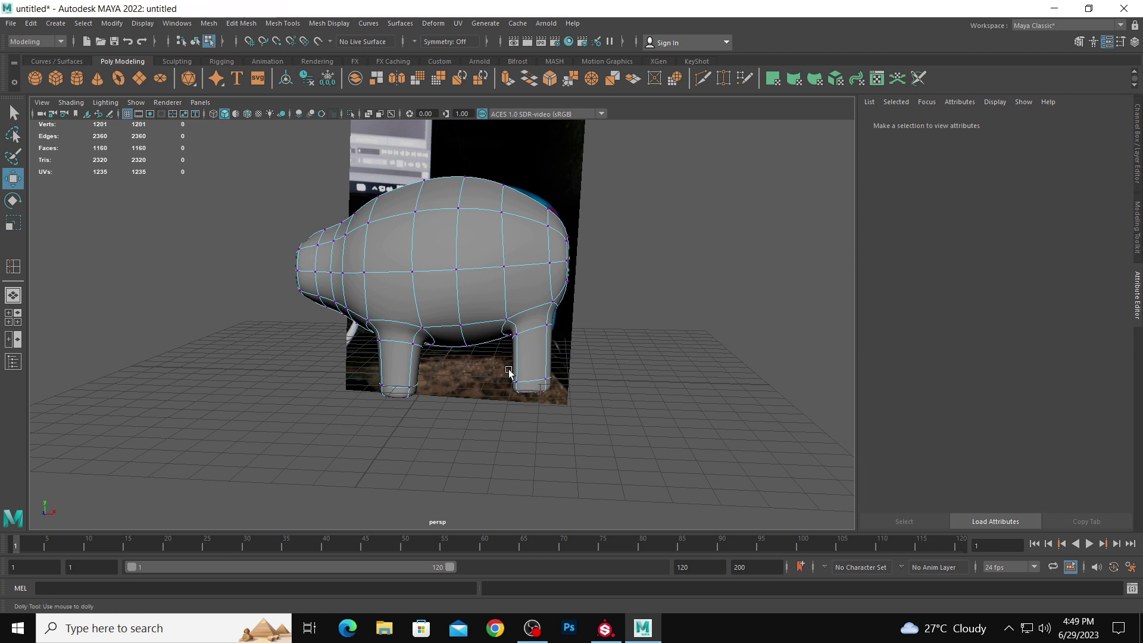
# - Raise the edge loop near the rear leg's bottom end slightly
pyautogui.scroll(2, 620, 376)
pyautogui.moveTo(573, 322); pyautogui.dragTo(518, 321, button='right')
pyautogui.doubleClick(549, 394)
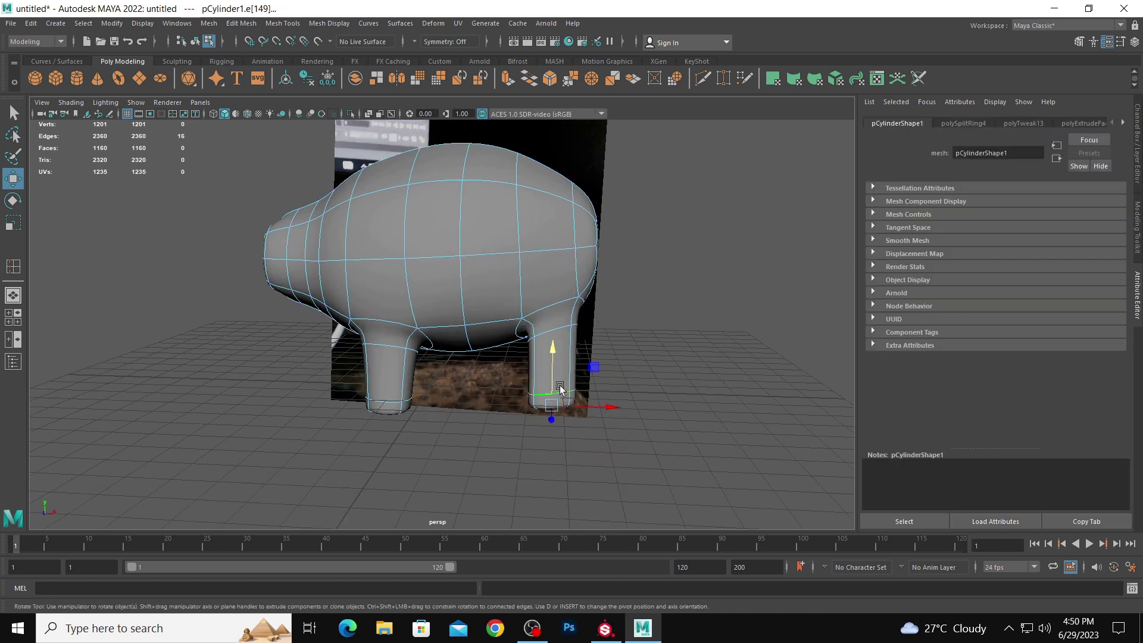
pyautogui.moveTo(555, 366); pyautogui.dragTo(551, 354)
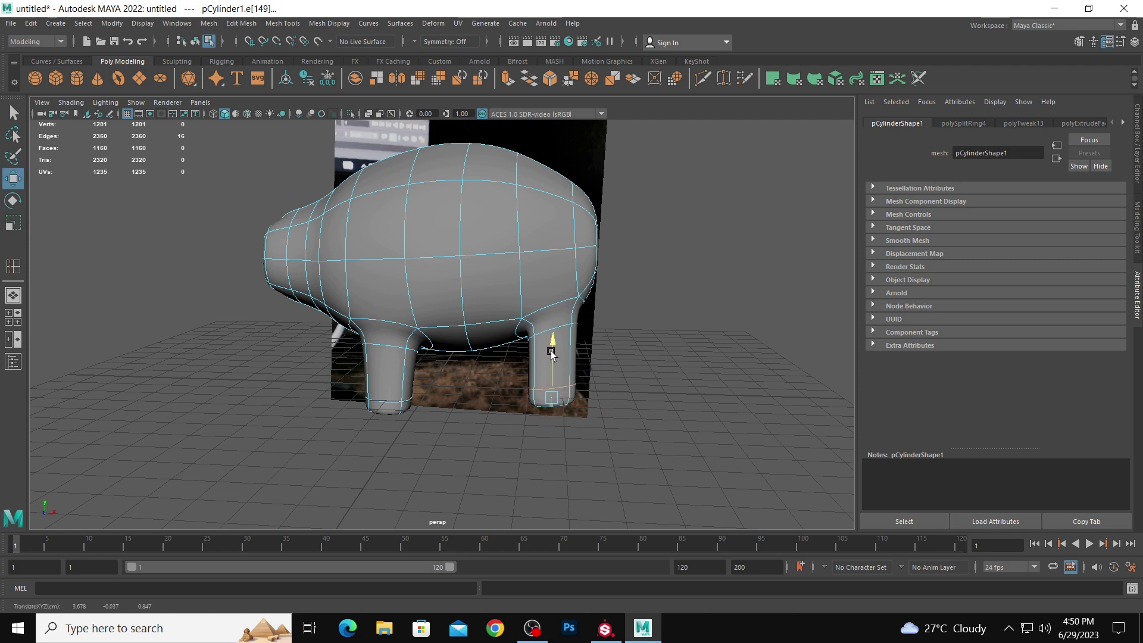
pyautogui.click(649, 394)
# - Try to shift the vertical edges on the rear leg's back side sideways, and undo the move
pyautogui.keyDown('alt'); pyautogui.moveTo(653, 395); pyautogui.dragTo(420, 357); pyautogui.keyUp('alt')
pyautogui.keyDown('alt'); pyautogui.moveTo(420, 357); pyautogui.dragTo(484, 379, button='right'); pyautogui.keyUp('alt')
pyautogui.doubleClick(439, 372)
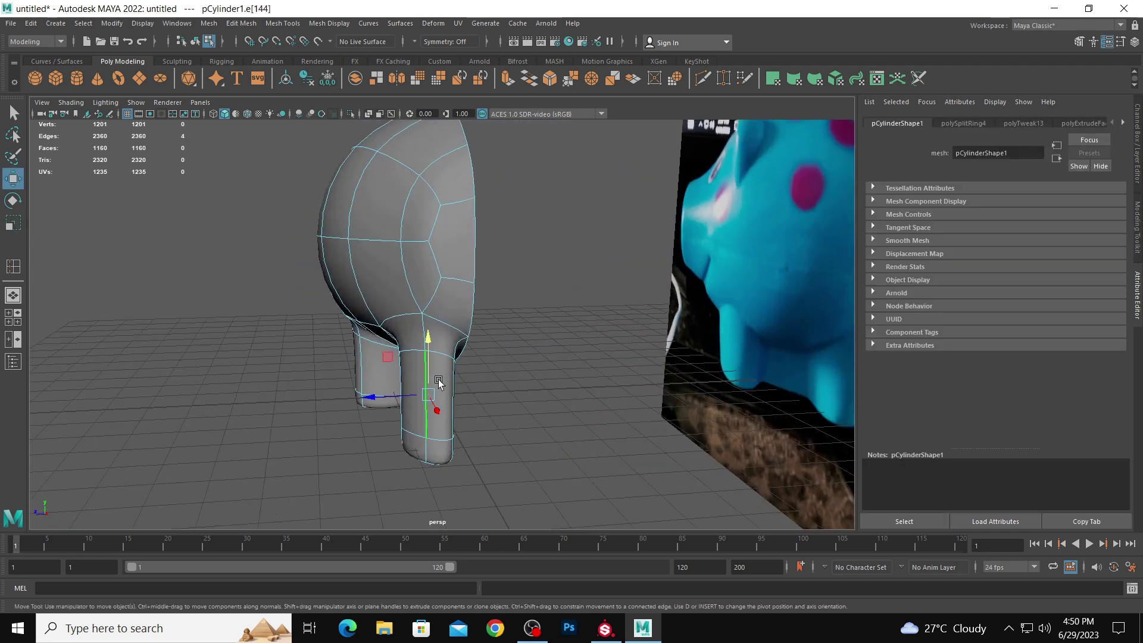
pyautogui.moveTo(371, 395)
pyautogui.mouseDown()
pyautogui.moveTo(345, 407)
pyautogui.moveTo(557, 413)
pyautogui.moveTo(391, 391)
pyautogui.mouseUp()
pyautogui.hotkey('ctrl', 'z')
pyautogui.keyDown('shift'); pyautogui.doubleClick(421, 455); pyautogui.keyUp('shift')
# - Select all faces of the rear leg and move them slightly outward from the body's centre plane
pyautogui.moveTo(393, 302); pyautogui.dragTo(390, 381, button='right')
pyautogui.click(400, 401)
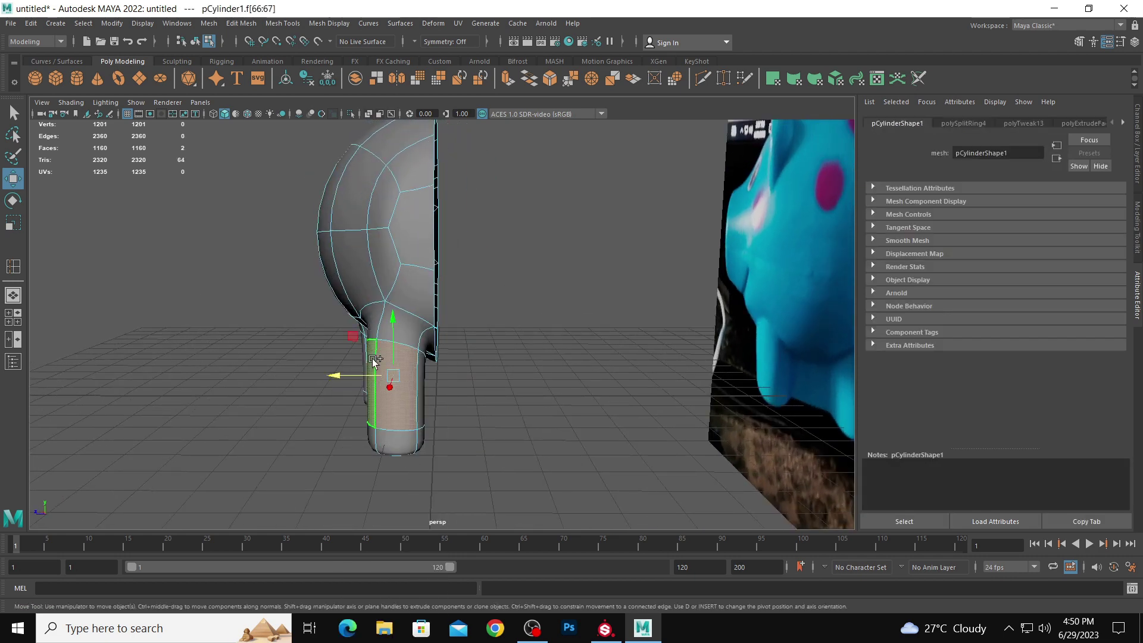
pyautogui.keyDown('shift'); pyautogui.click(421, 384); pyautogui.keyUp('shift')
pyautogui.keyDown('shift'); pyautogui.click(402, 446); pyautogui.keyUp('shift')
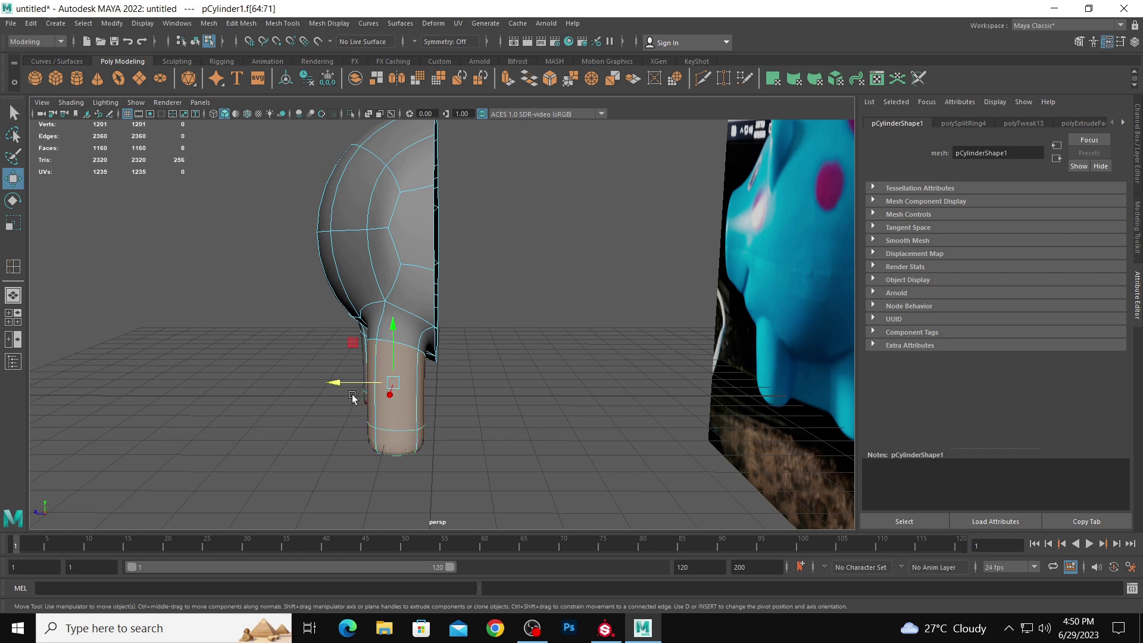
pyautogui.moveTo(353, 397)
pyautogui.mouseDown()
pyautogui.moveTo(327, 386)
pyautogui.moveTo(337, 384)
pyautogui.mouseUp()
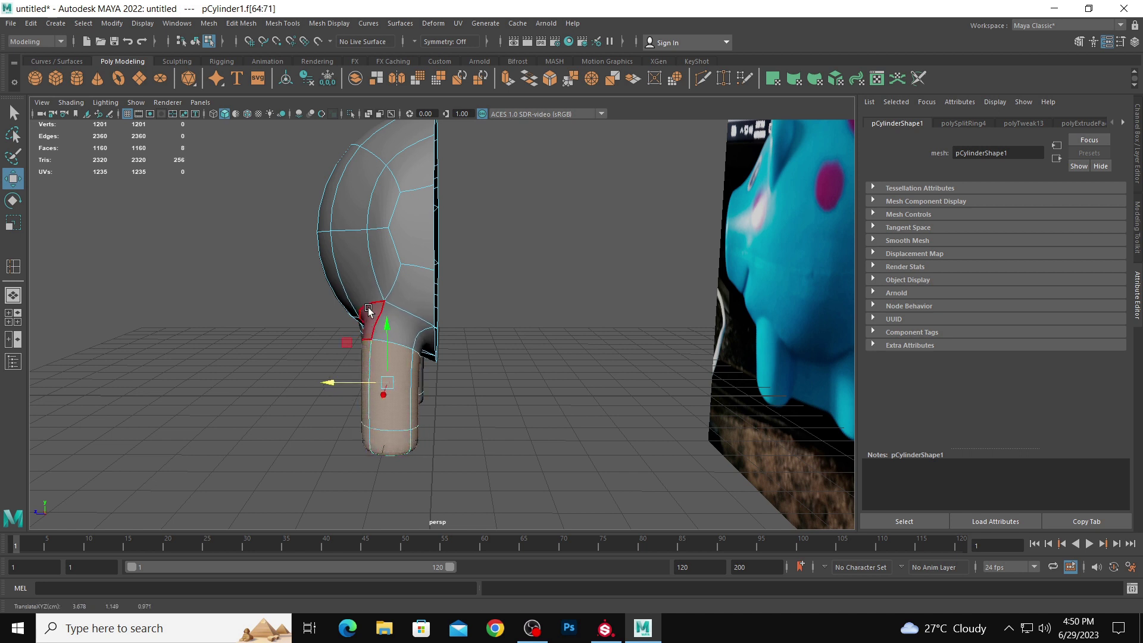
# - Move the edge at the top of the rear leg's outer side outward to blend the leg into the body
pyautogui.moveTo(368, 310); pyautogui.dragTo(367, 279, button='right')
pyautogui.doubleClick(330, 309)
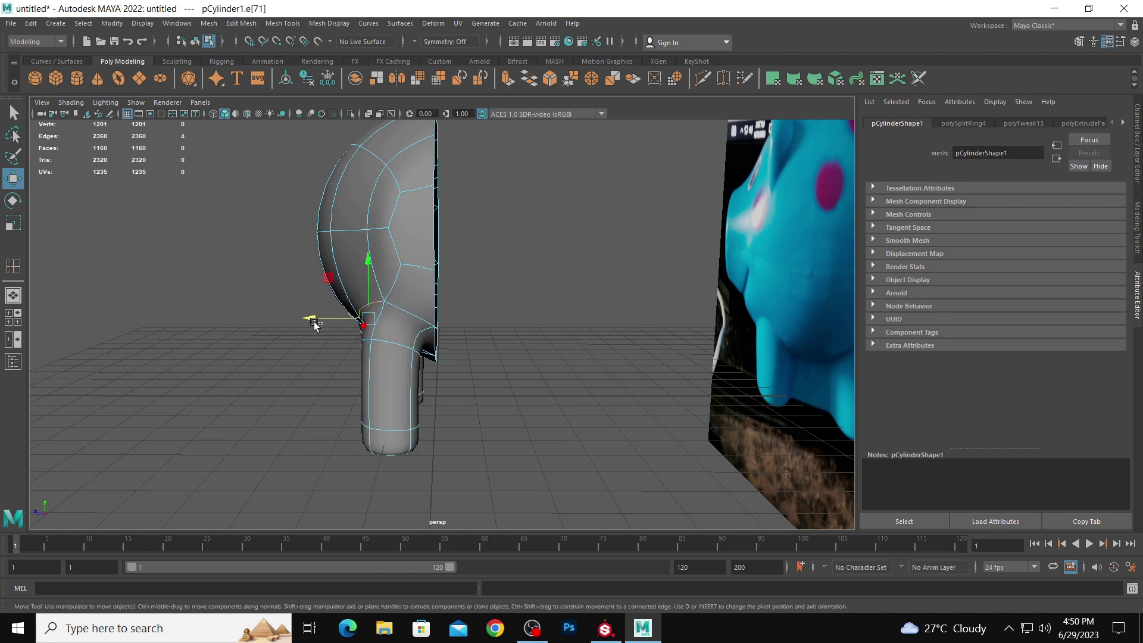
pyautogui.moveTo(314, 321); pyautogui.dragTo(293, 320)
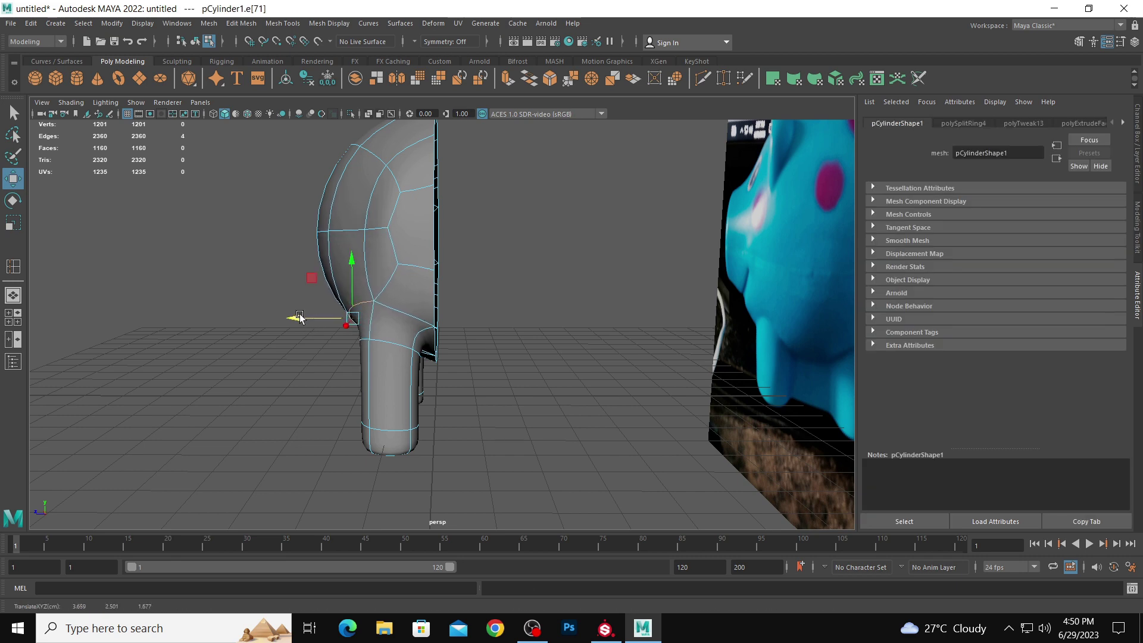
pyautogui.click(590, 337)
# - Move the faces on the rear leg's front side forward to widen the leg
pyautogui.keyDown('alt'); pyautogui.moveTo(589, 337); pyautogui.dragTo(511, 334); pyautogui.keyUp('alt')
pyautogui.moveTo(510, 334); pyautogui.dragTo(514, 338, button='right')
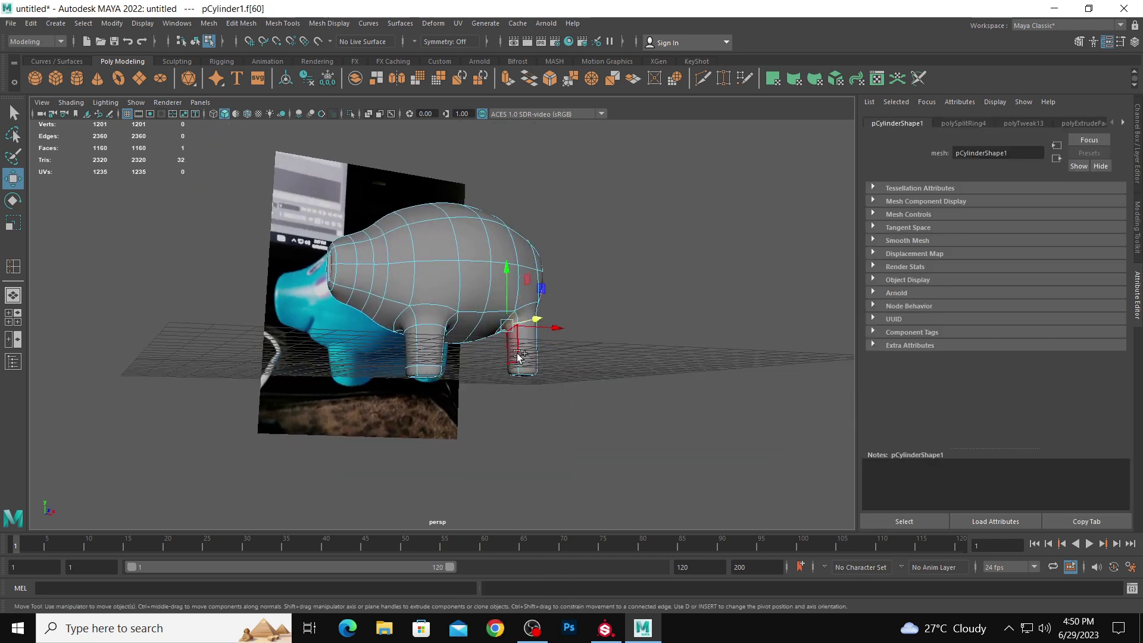
pyautogui.moveTo(510, 322); pyautogui.dragTo(534, 361)
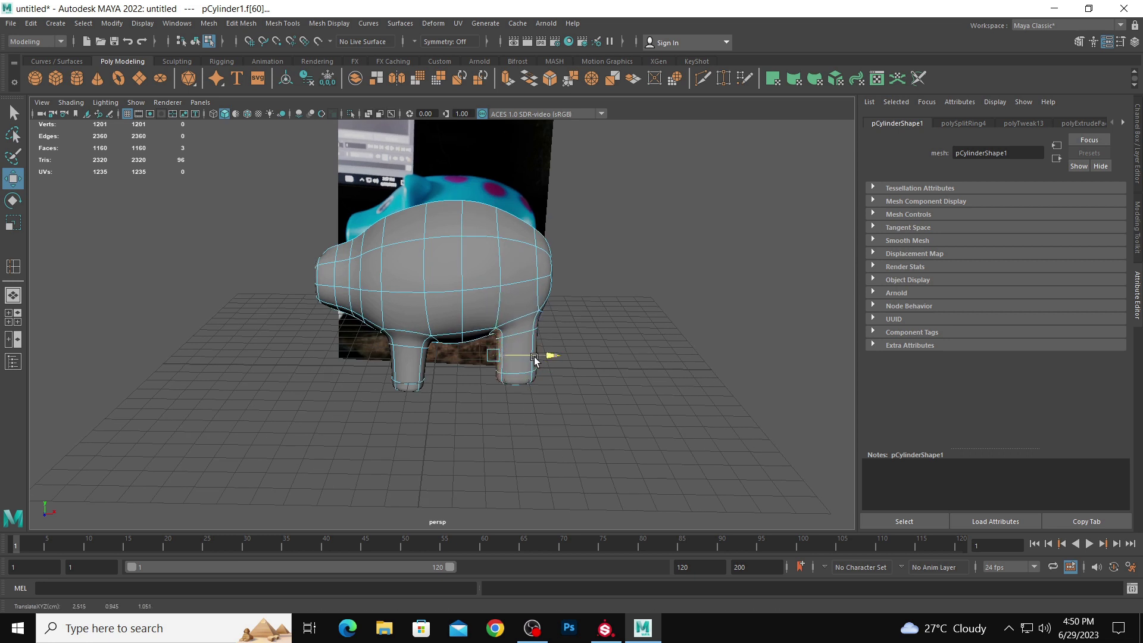
# - Select the faces on the back and inner sides of the front leg and nudge them to refine the leg's shape
pyautogui.moveTo(436, 347); pyautogui.dragTo(424, 386)
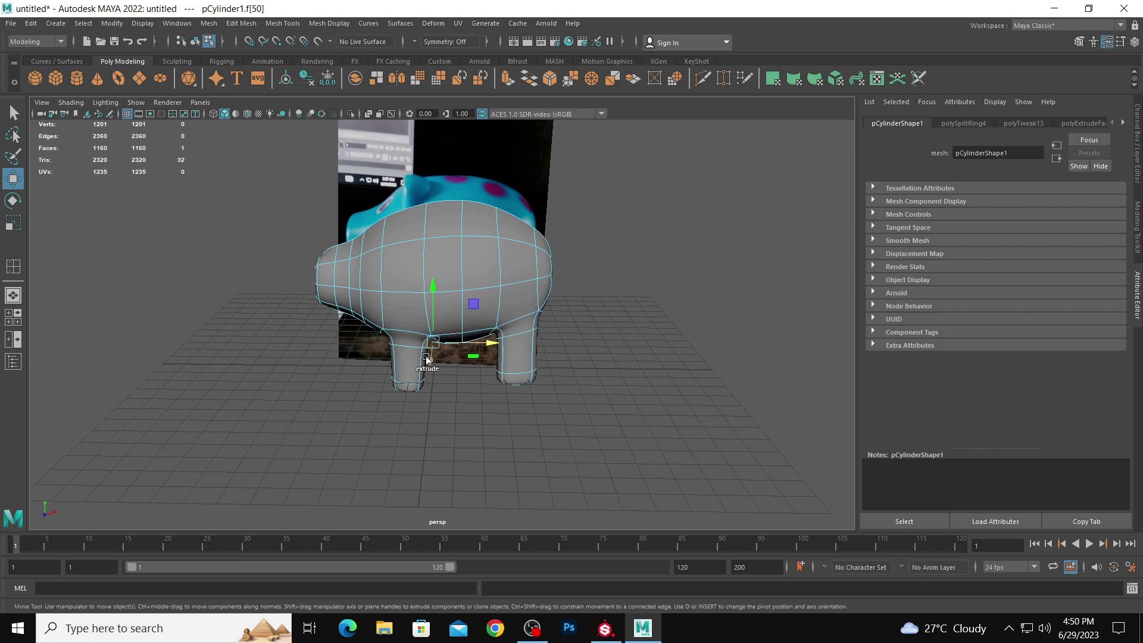
pyautogui.hotkey('ctrl', 'e')
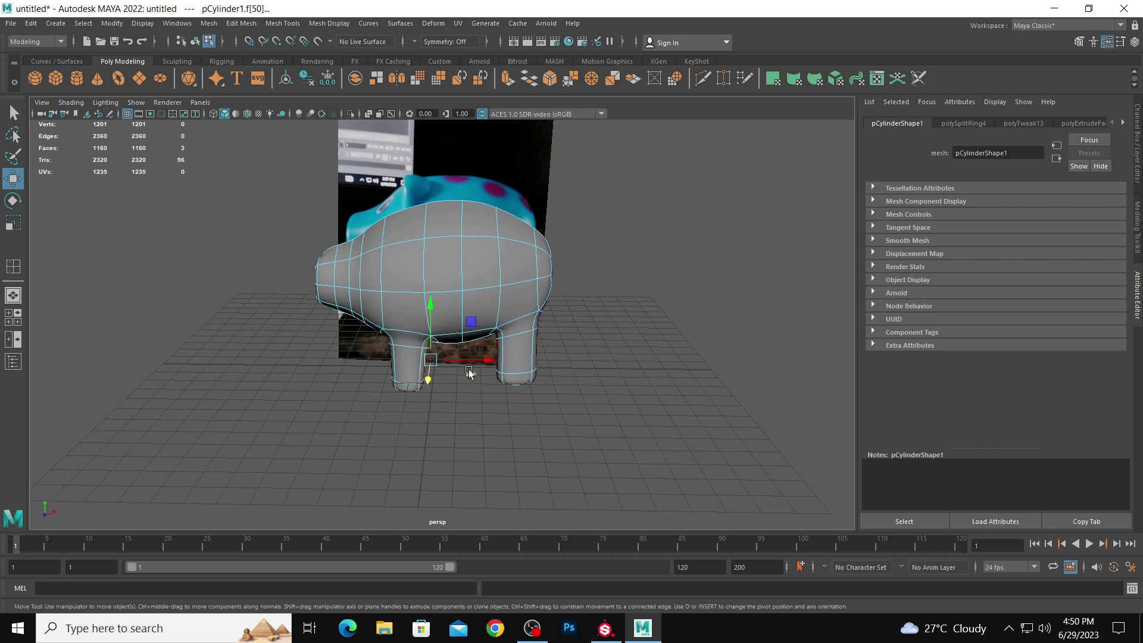
pyautogui.click(606, 369)
pyautogui.keyDown('alt'); pyautogui.moveTo(606, 369); pyautogui.dragTo(441, 366); pyautogui.keyUp('alt')
pyautogui.click(445, 377)
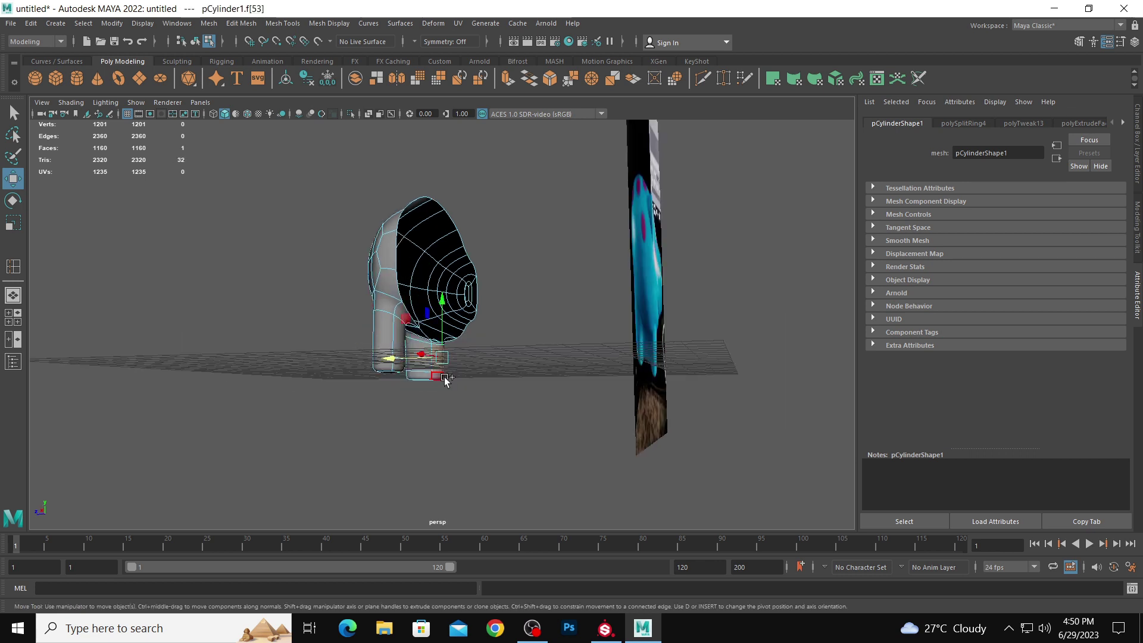
pyautogui.click(488, 382)
pyautogui.keyDown('alt'); pyautogui.moveTo(488, 383); pyautogui.dragTo(468, 453); pyautogui.keyUp('alt')
pyautogui.click(600, 457)
pyautogui.keyDown('shift'); pyautogui.click(604, 470); pyautogui.keyUp('shift')
pyautogui.click(459, 452)
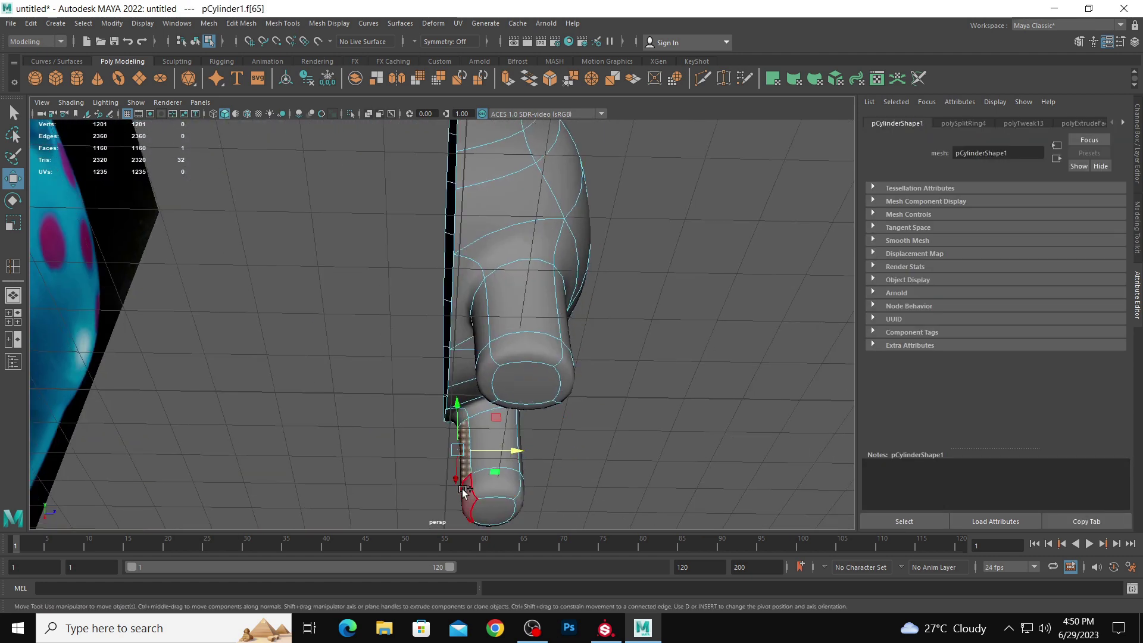
pyautogui.click(508, 456)
pyautogui.click(587, 459)
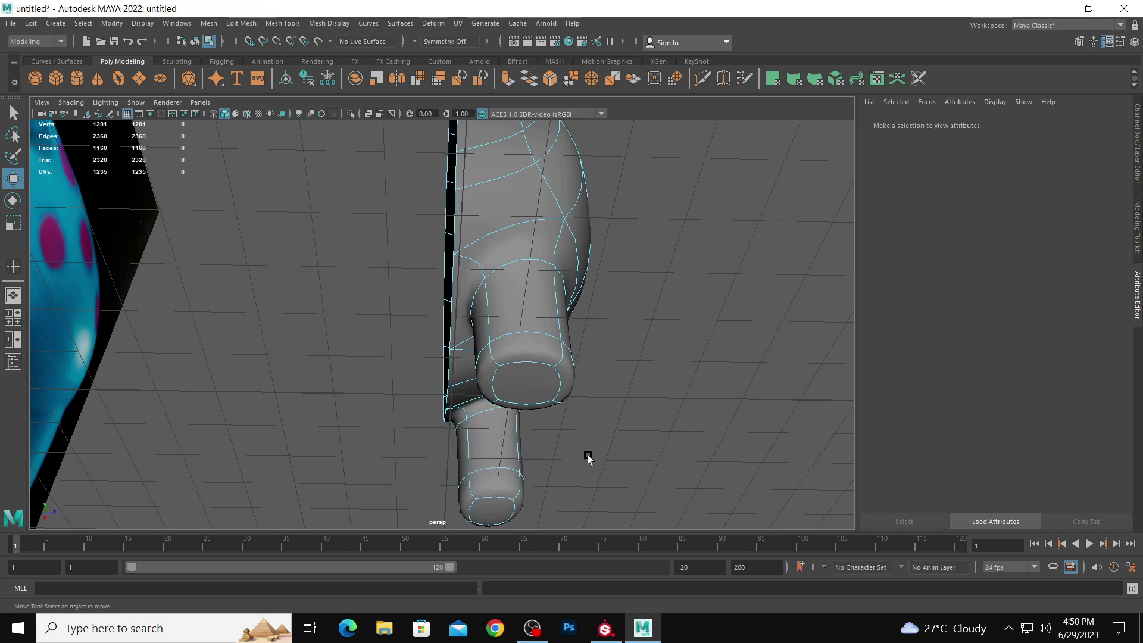
# - Adjust the vertices where the rear leg's front side meets the belly, with the mesh shown smoothed
pyautogui.press('1')
pyautogui.press('3')
pyautogui.scroll(-10, 698, 413)
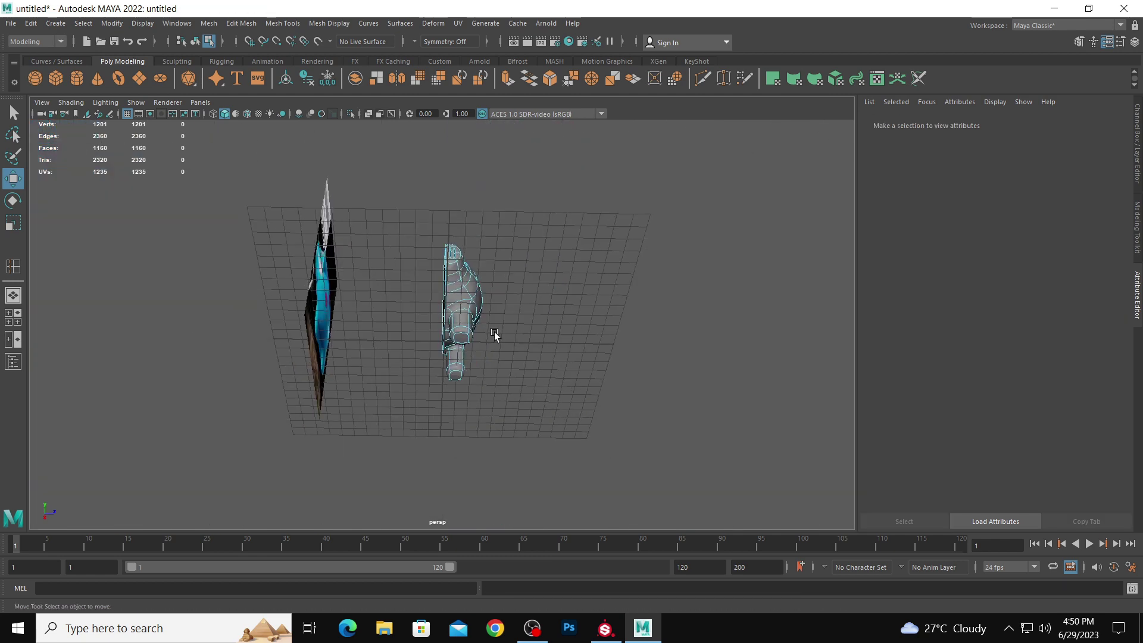
pyautogui.keyDown('alt'); pyautogui.moveTo(495, 335); pyautogui.dragTo(536, 357); pyautogui.keyUp('alt')
pyautogui.scroll(3, 340, 365)
pyautogui.scroll(4, 499, 328)
pyautogui.moveTo(499, 328); pyautogui.dragTo(554, 334, button='right')
pyautogui.moveTo(548, 347); pyautogui.dragTo(521, 346)
pyautogui.click(681, 339)
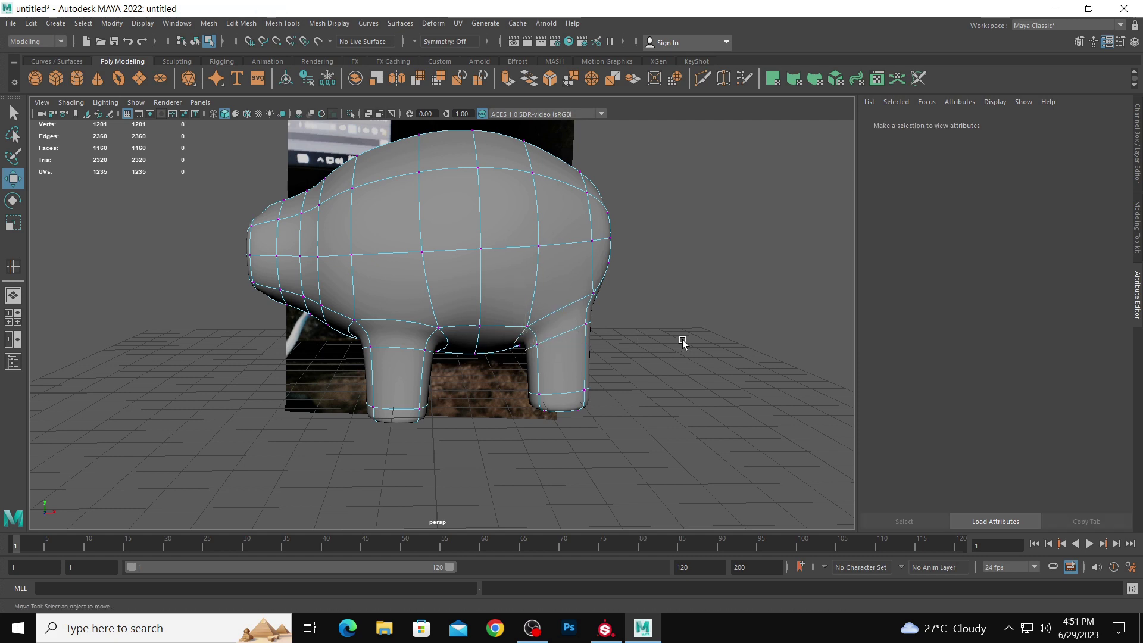
# - Examine the smoothed body, legs and recessed snout against the reference photo, then show the mesh unsmoothed
pyautogui.keyDown('alt'); pyautogui.moveTo(681, 339); pyautogui.dragTo(595, 352, button='right'); pyautogui.keyUp('alt')
pyautogui.press('space')
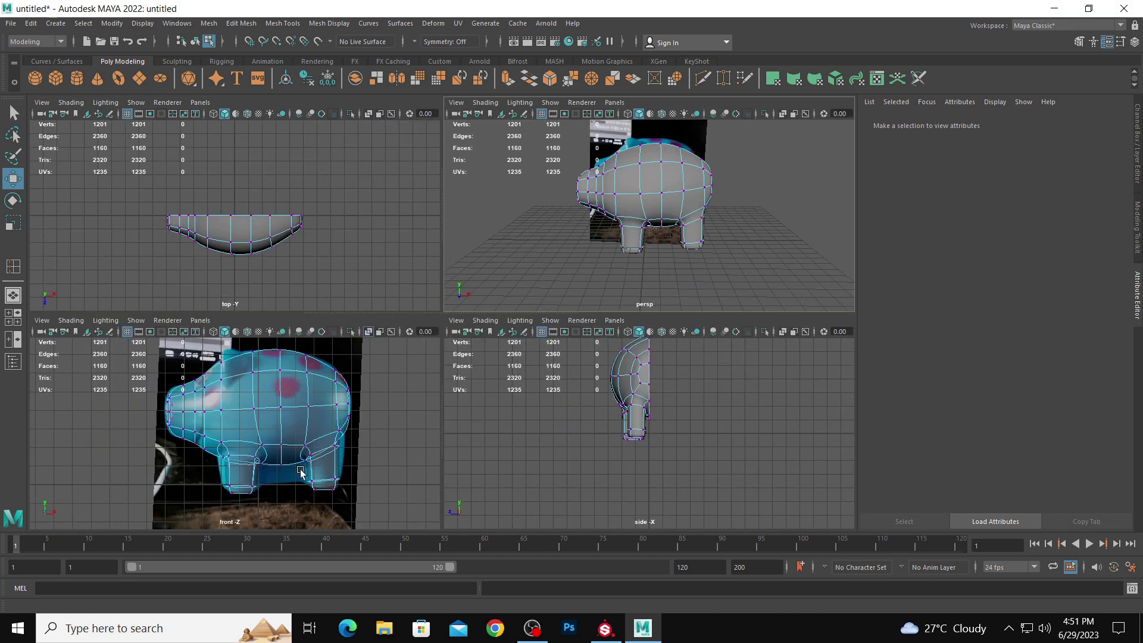
pyautogui.press('space')
pyautogui.keyDown('alt'); pyautogui.moveTo(730, 232); pyautogui.dragTo(612, 283); pyautogui.keyUp('alt')
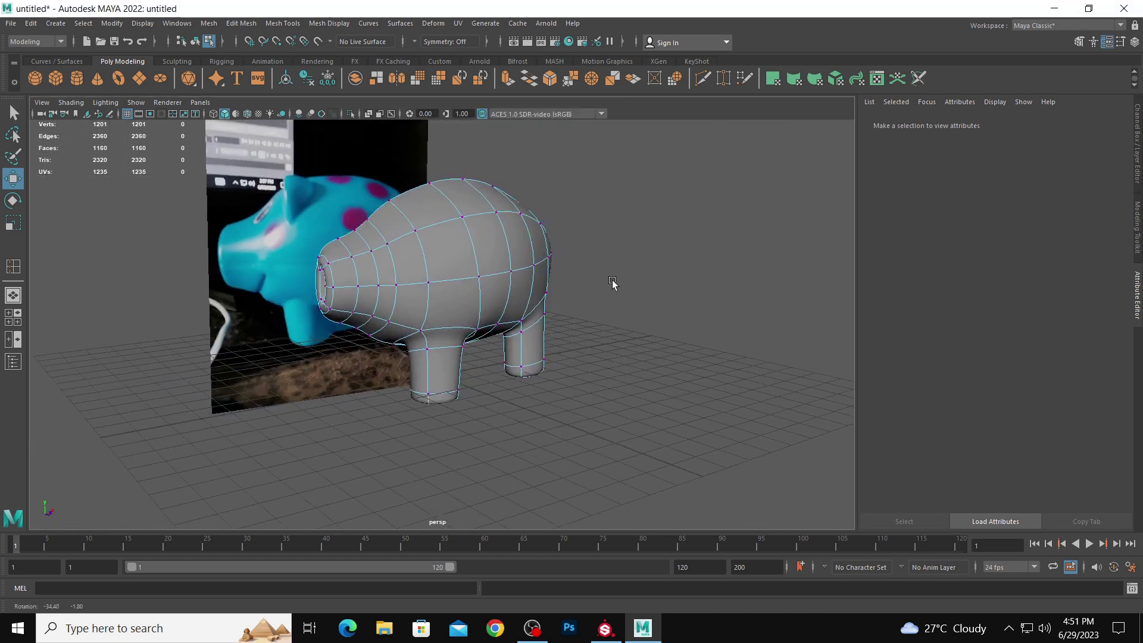
pyautogui.moveTo(454, 245); pyautogui.dragTo(610, 238, button='right')
pyautogui.click(610, 239)
pyautogui.scroll(5, 444, 311)
pyautogui.keyDown('alt'); pyautogui.moveTo(444, 312); pyautogui.dragTo(237, 294); pyautogui.keyUp('alt')
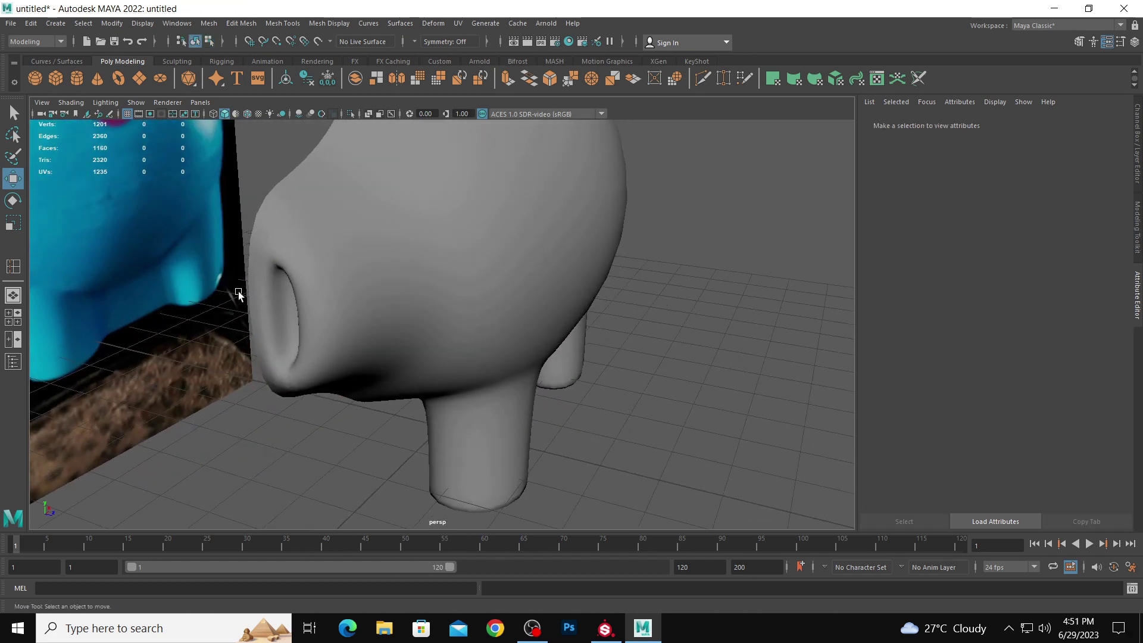
pyautogui.click(237, 293)
pyautogui.click(343, 300)
pyautogui.press('1')
pyautogui.keyDown('alt'); pyautogui.moveTo(432, 323); pyautogui.dragTo(339, 327); pyautogui.keyUp('alt')
pyautogui.moveTo(280, 253); pyautogui.dragTo(286, 206, button='right')
pyautogui.click(278, 256)
pyautogui.keyDown('shift'); pyautogui.rightClick(280, 256); pyautogui.keyUp('shift')
pyautogui.press('Escape')
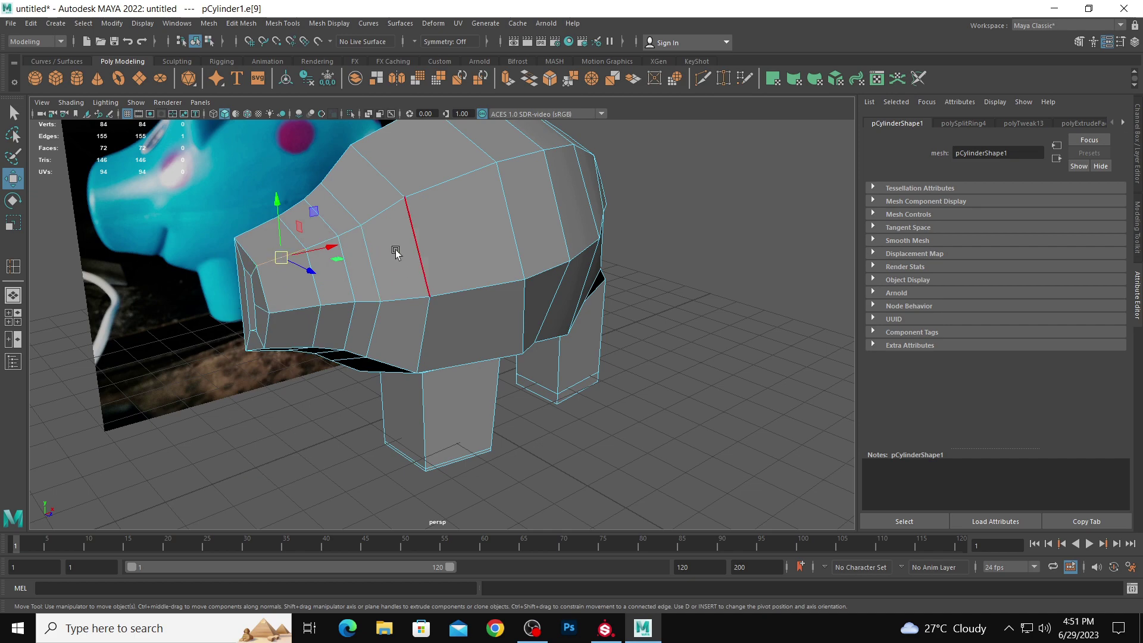
pyautogui.keyDown('alt'); pyautogui.moveTo(395, 248); pyautogui.dragTo(399, 305); pyautogui.keyUp('alt')
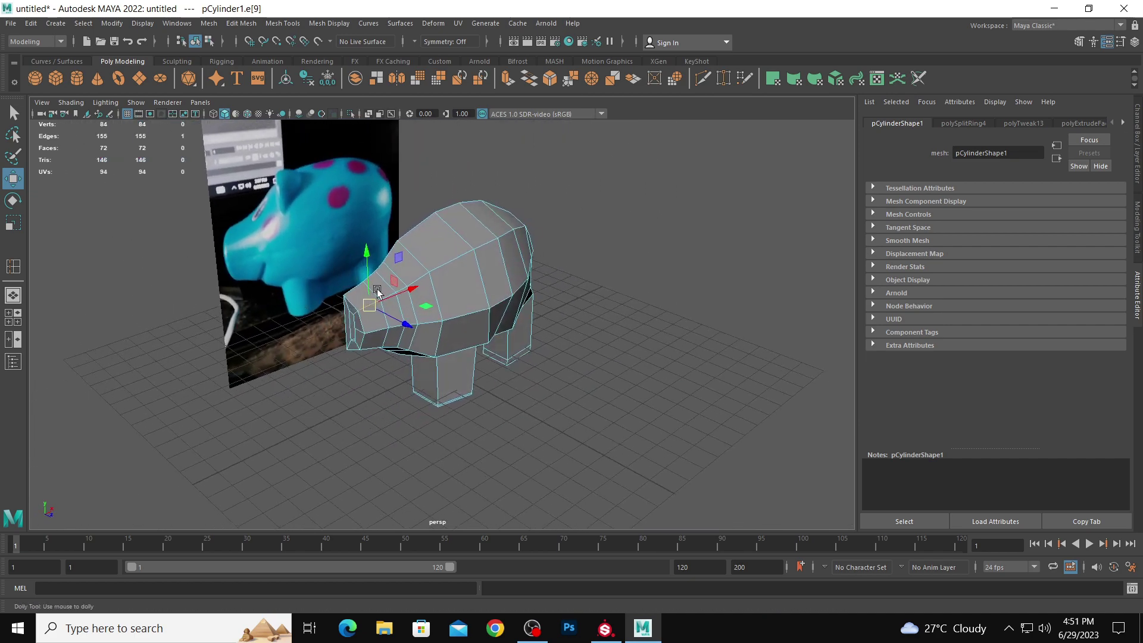
pyautogui.keyDown('alt'); pyautogui.moveTo(399, 305); pyautogui.dragTo(465, 301, button='right'); pyautogui.keyUp('alt')
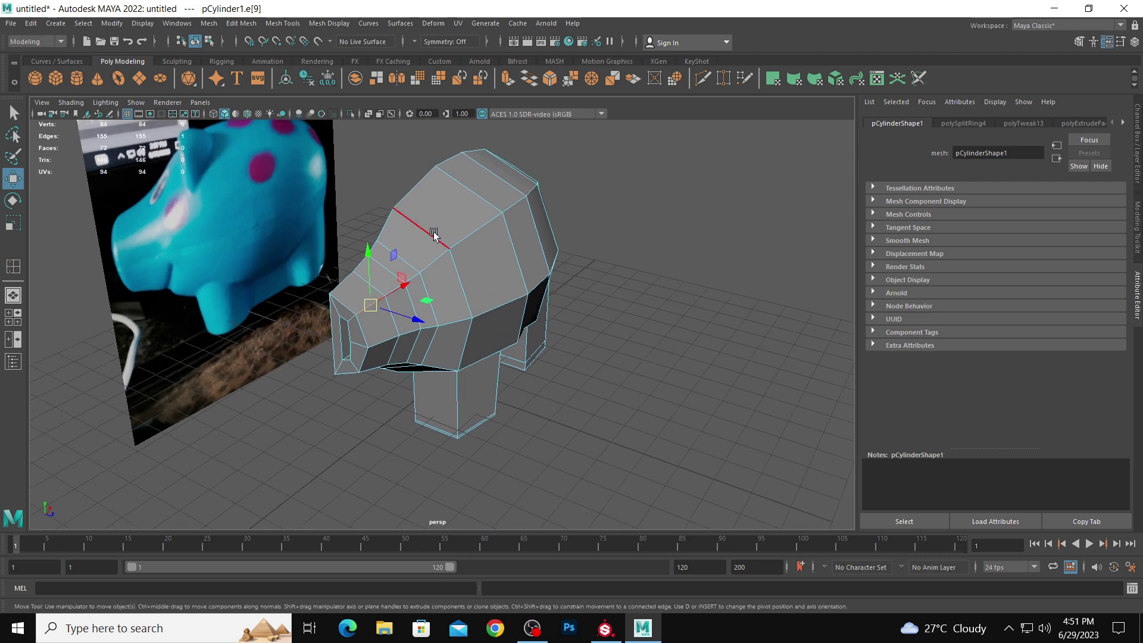
# - In the front view, select the vertex column running from the head through the front leg's front edge and move it backward
pyautogui.press('space')
pyautogui.moveTo(248, 384); pyautogui.dragTo(243, 393, button='right')
pyautogui.click(242, 374)
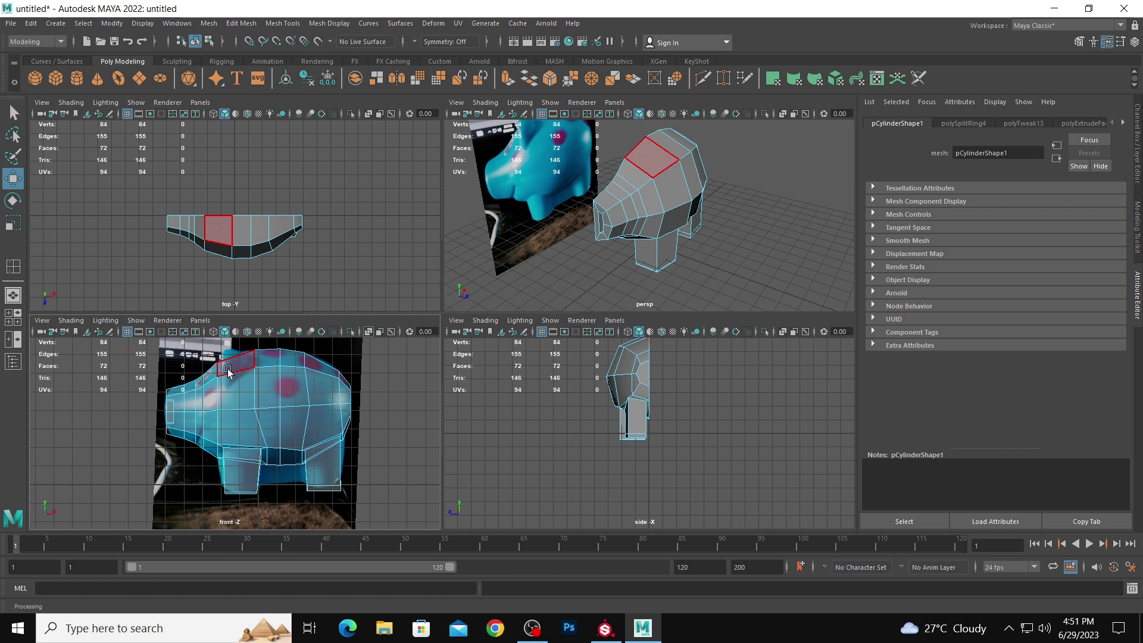
pyautogui.moveTo(228, 371); pyautogui.dragTo(198, 342, button='right')
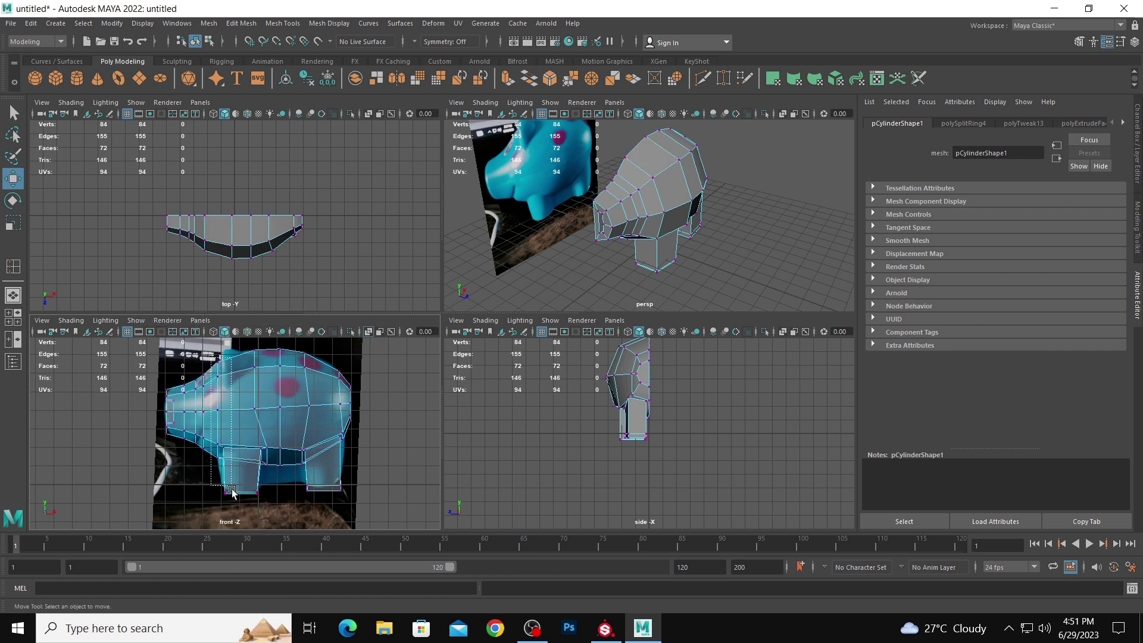
pyautogui.moveTo(232, 492); pyautogui.dragTo(233, 492)
pyautogui.press('q')
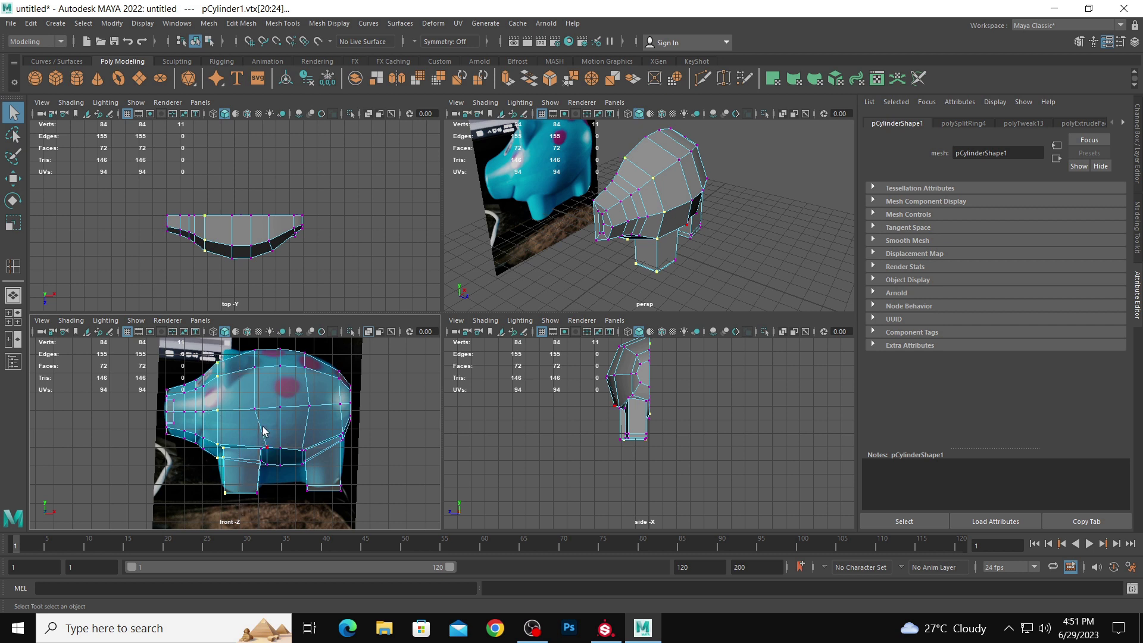
pyautogui.press('w')
pyautogui.moveTo(265, 429); pyautogui.dragTo(278, 431)
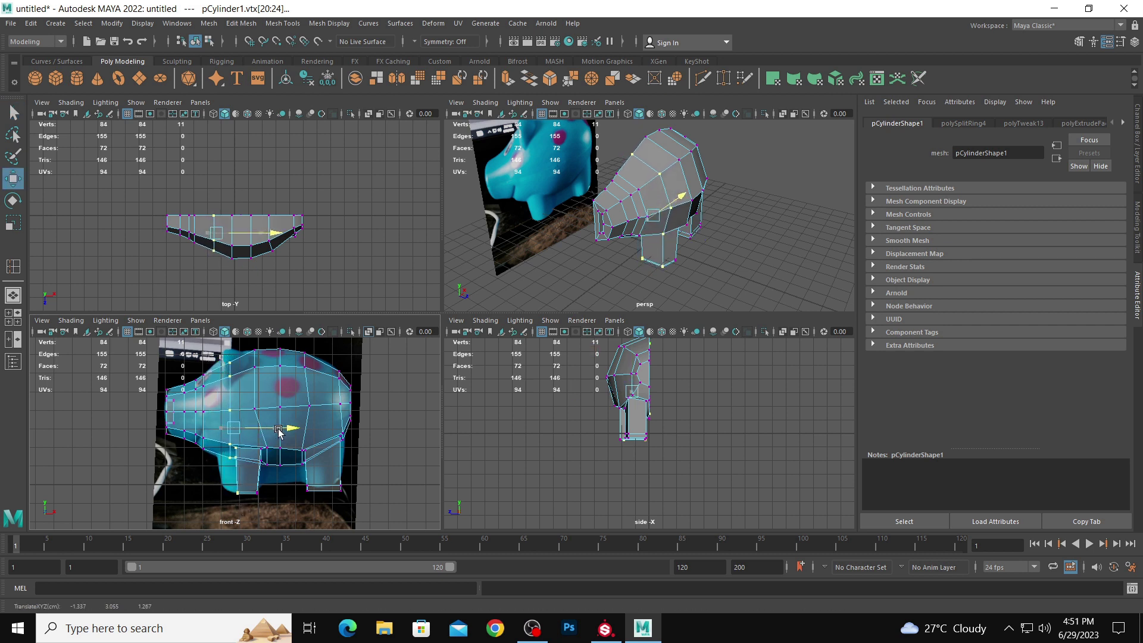
# - Insert an edge loop around the head, between the snout loops and the vertex column at the front leg
pyautogui.moveTo(229, 345); pyautogui.dragTo(214, 286, button='right')
pyautogui.click(250, 362)
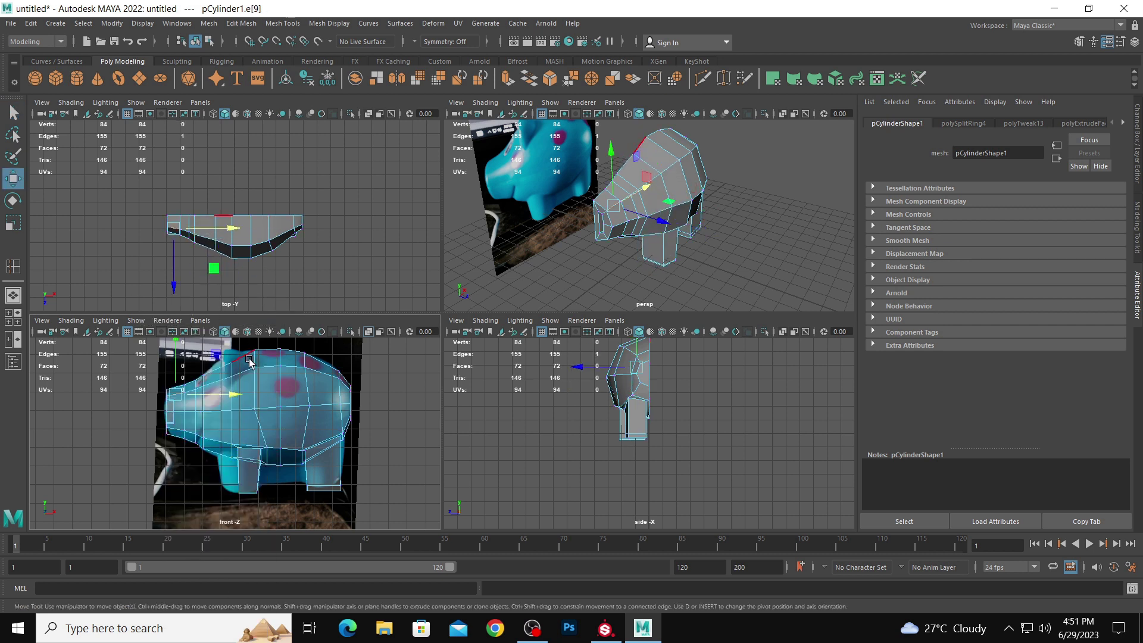
pyautogui.click(219, 379)
pyautogui.keyDown('shift'); pyautogui.moveTo(220, 377); pyautogui.dragTo(228, 459, button='right'); pyautogui.keyUp('shift')
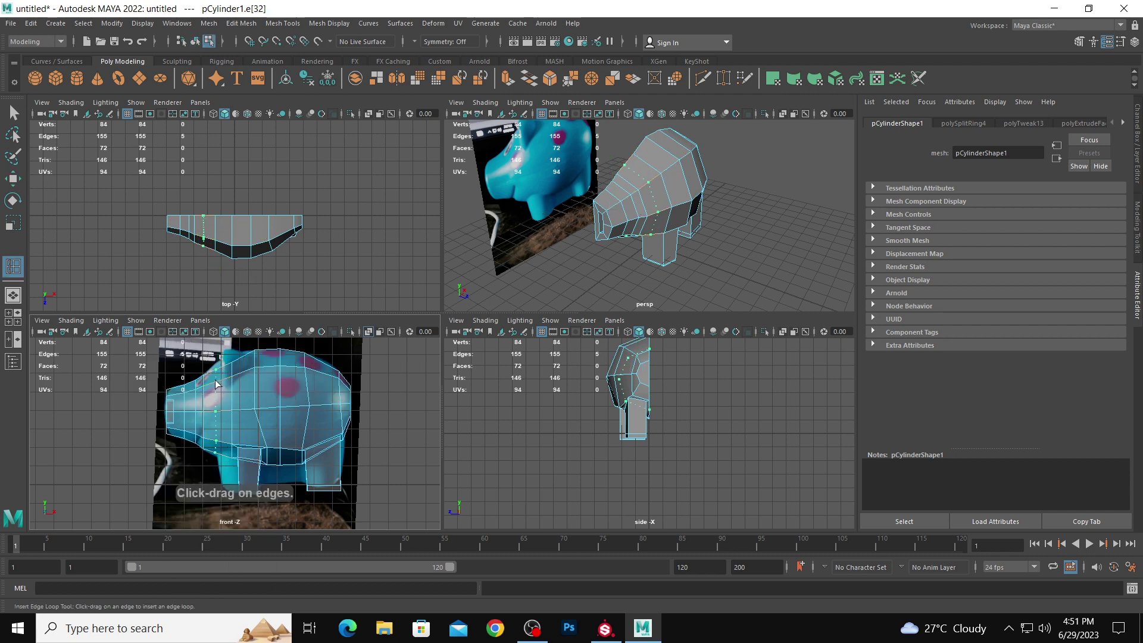
pyautogui.moveTo(216, 384); pyautogui.dragTo(215, 384)
pyautogui.press('space')
pyautogui.press('space')
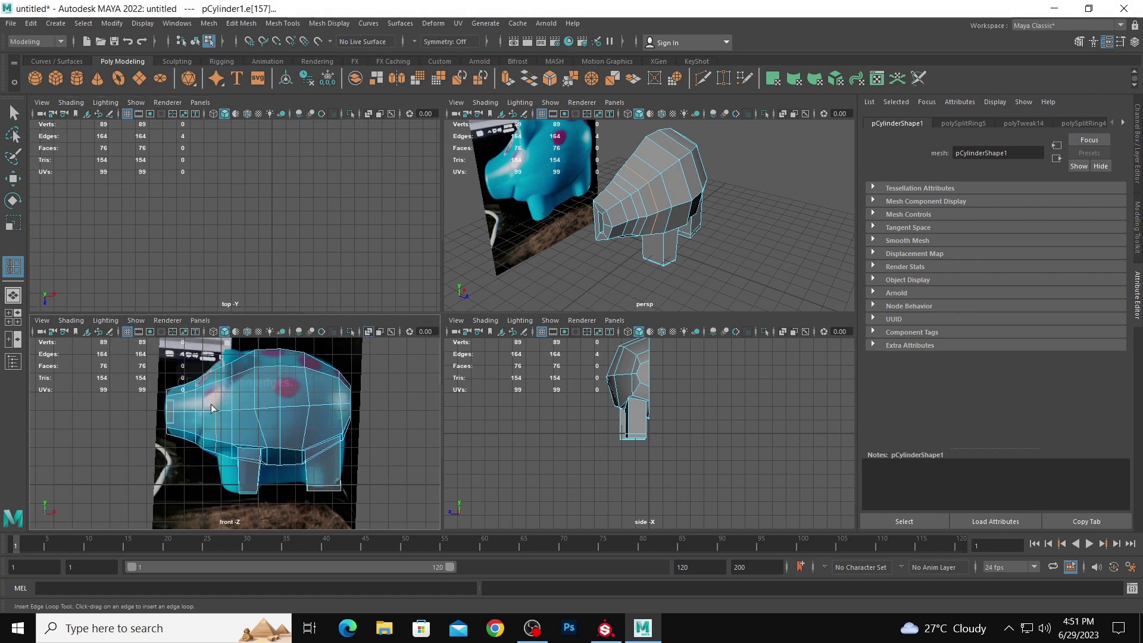
# - Move the two upper vertices at the ear up and backward onto the pig's back outline in the reference photo
pyautogui.press('space')
pyautogui.scroll(5, 456, 338)
pyautogui.press('w')
pyautogui.moveTo(451, 288); pyautogui.dragTo(412, 255, button='right')
pyautogui.click(446, 275)
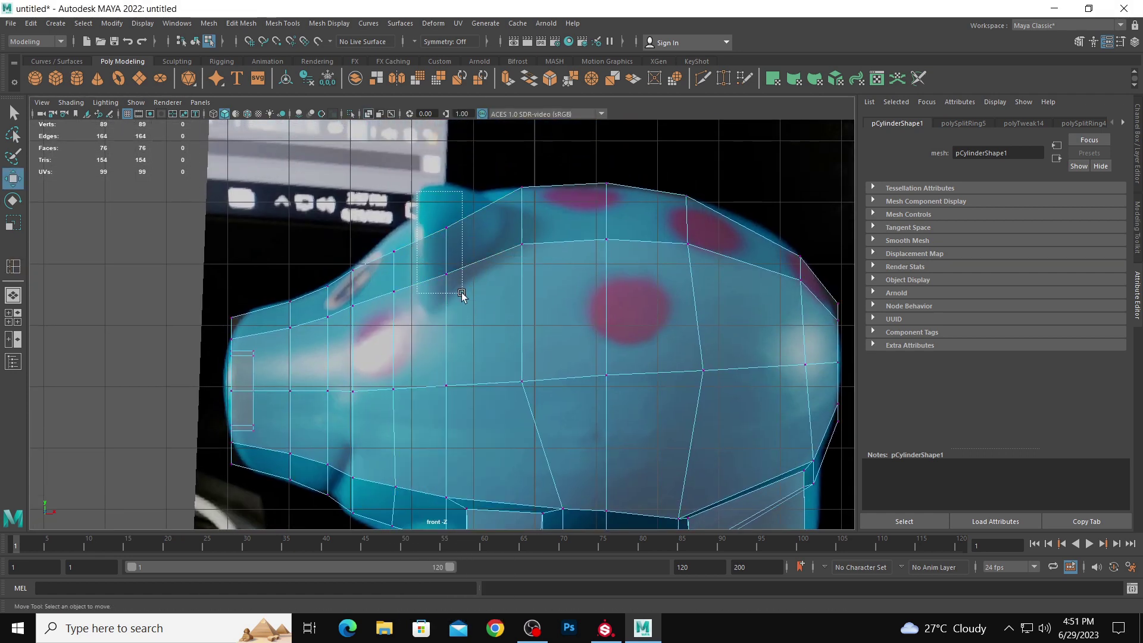
pyautogui.moveTo(462, 292); pyautogui.dragTo(441, 248)
pyautogui.moveTo(492, 318); pyautogui.dragTo(492, 317)
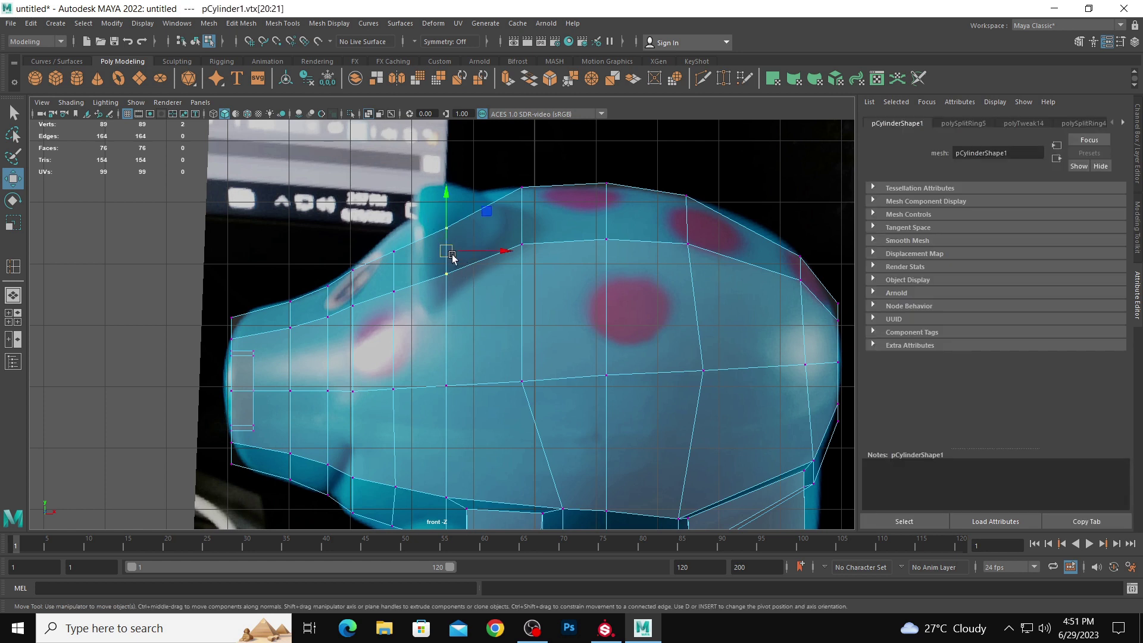
pyautogui.moveTo(449, 248); pyautogui.dragTo(500, 213)
# - Move the vertices along the front leg's front and back sides slightly forward to match the leg in the photo
pyautogui.click(432, 367)
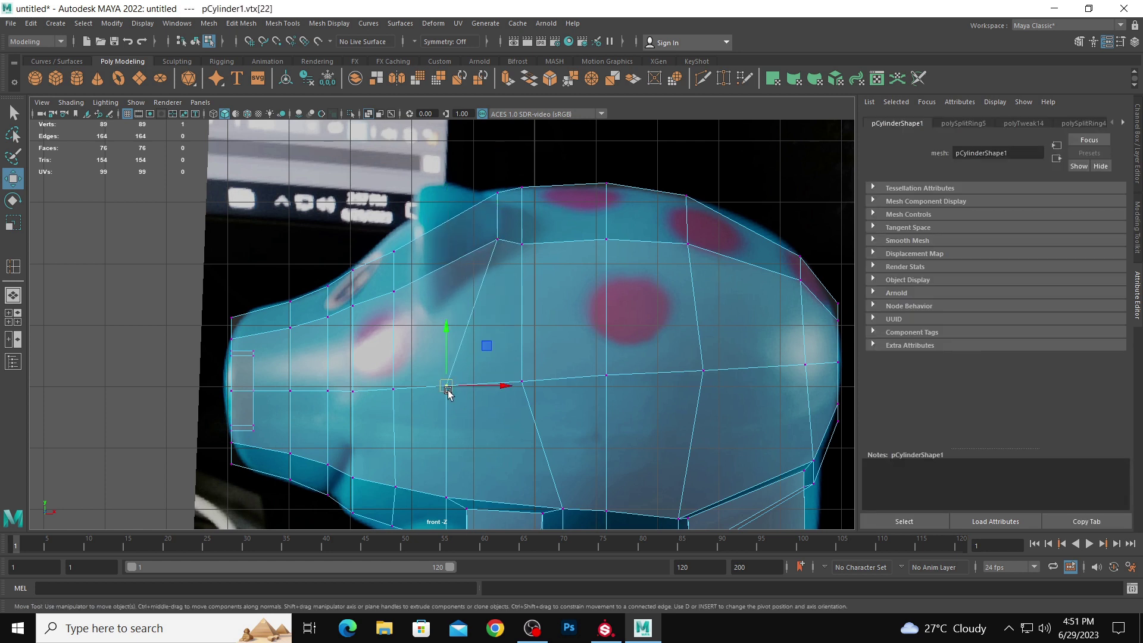
pyautogui.scroll(-5, 446, 369)
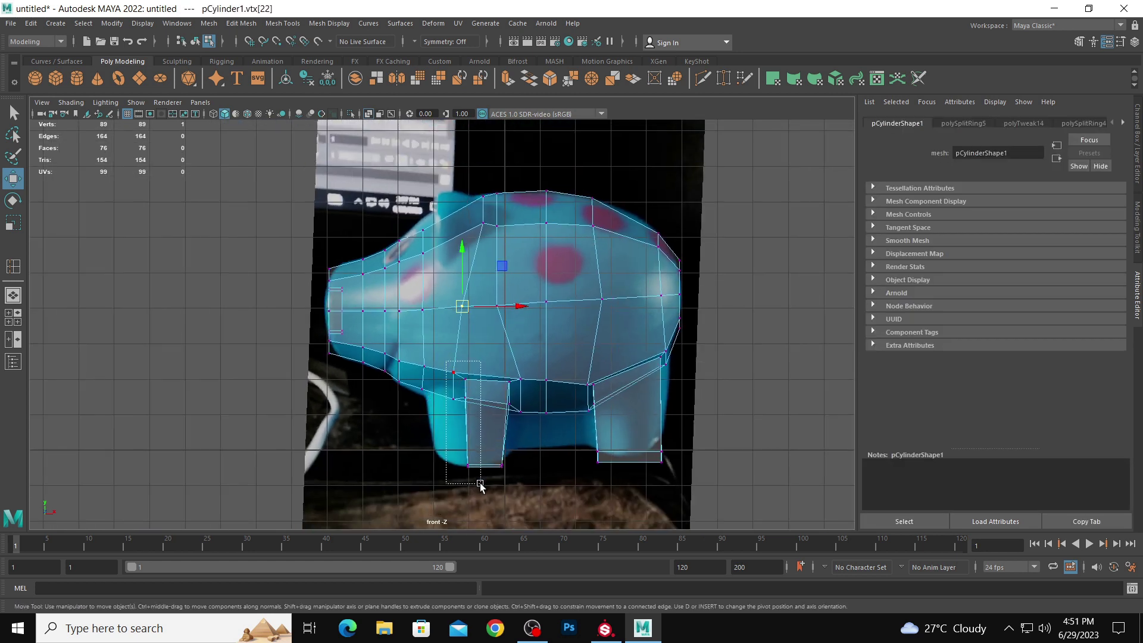
pyautogui.moveTo(480, 483); pyautogui.dragTo(480, 484)
pyautogui.moveTo(520, 420); pyautogui.dragTo(512, 420)
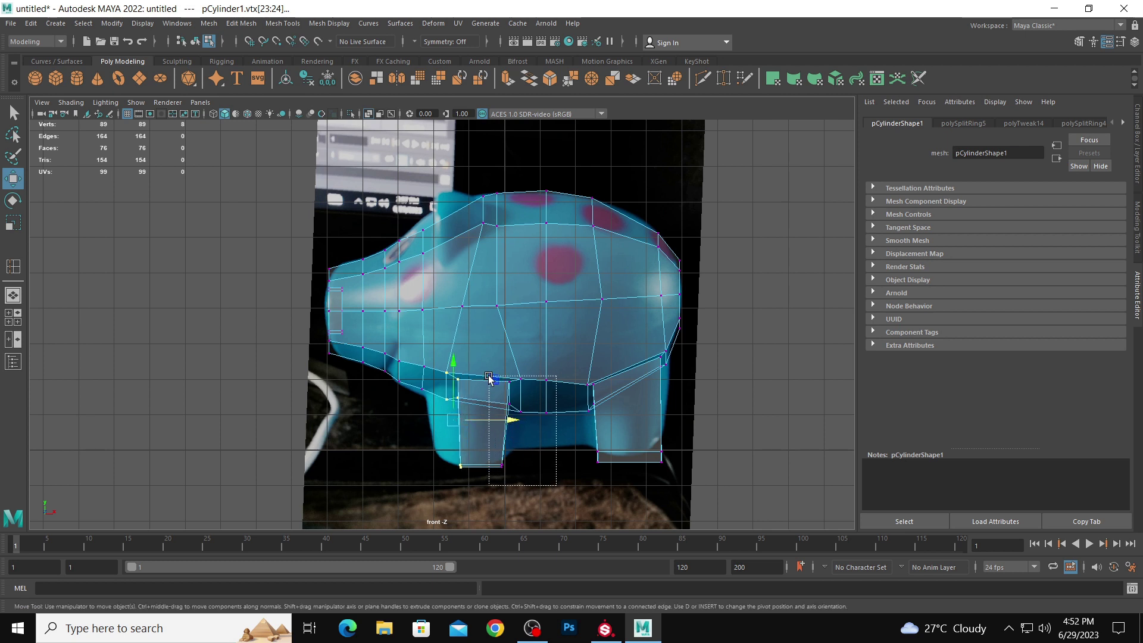
pyautogui.moveTo(489, 379); pyautogui.dragTo(493, 377)
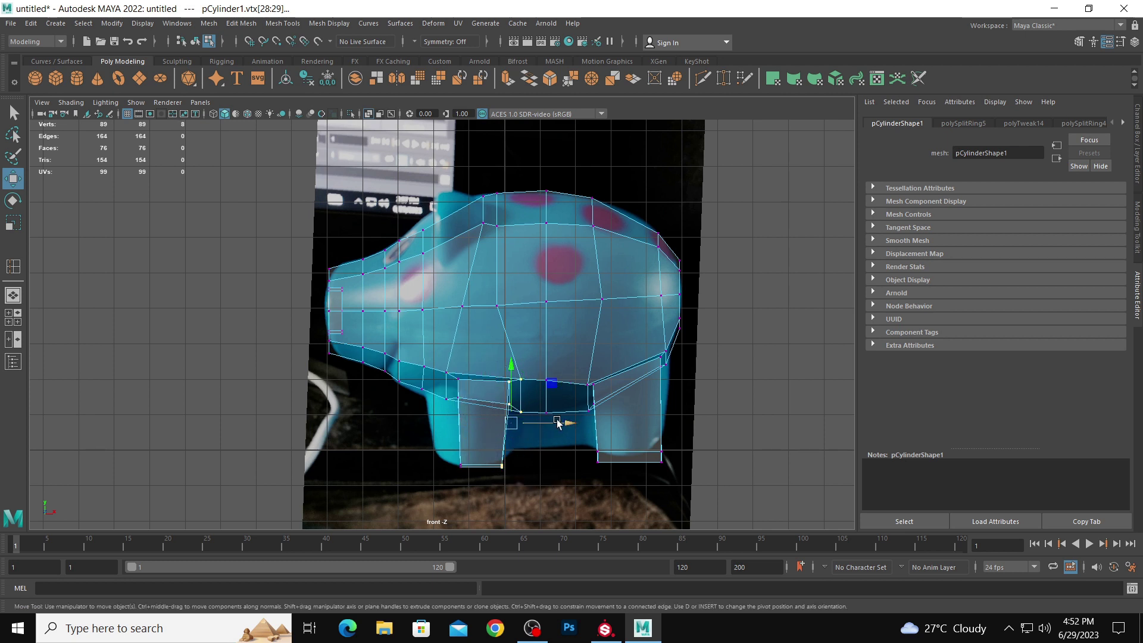
pyautogui.moveTo(560, 422); pyautogui.dragTo(556, 422)
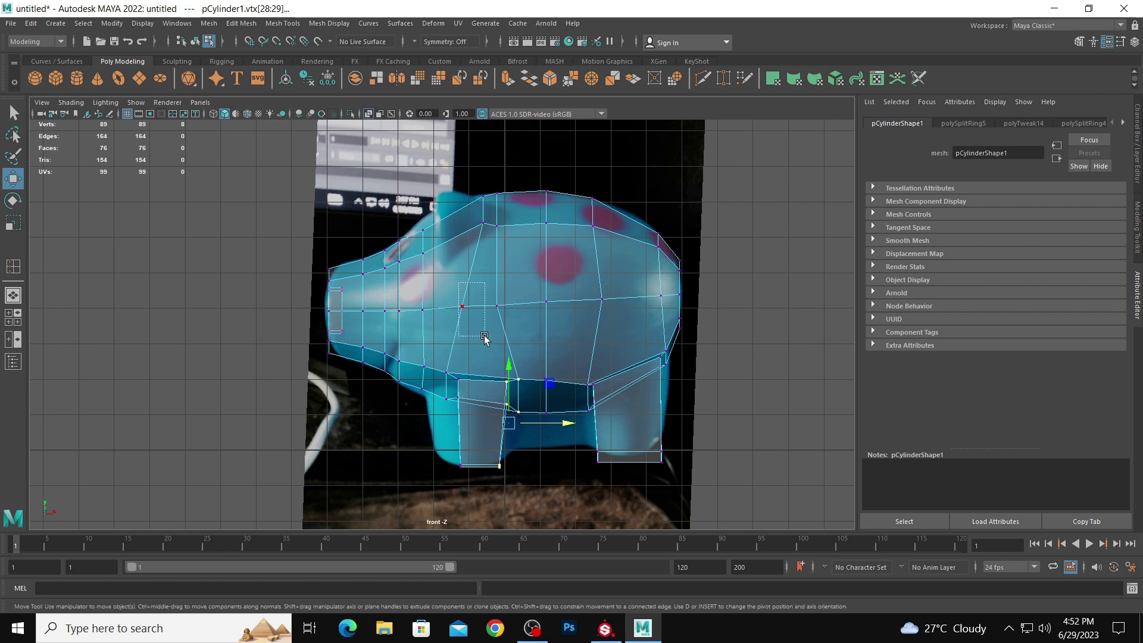
# - Shift the mid-body vertex above the front leg and raise the head loop's two upper vertices to the reference outline
pyautogui.click(496, 305)
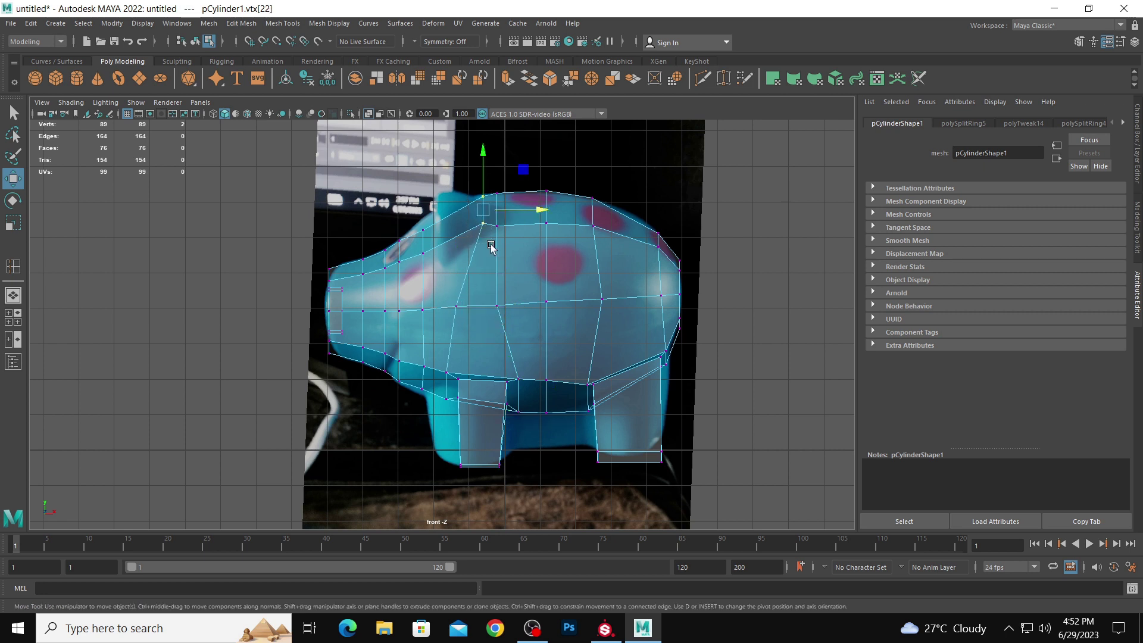
pyautogui.moveTo(412, 230)
pyautogui.mouseDown()
pyautogui.moveTo(427, 247)
pyautogui.moveTo(424, 237)
pyautogui.mouseUp()
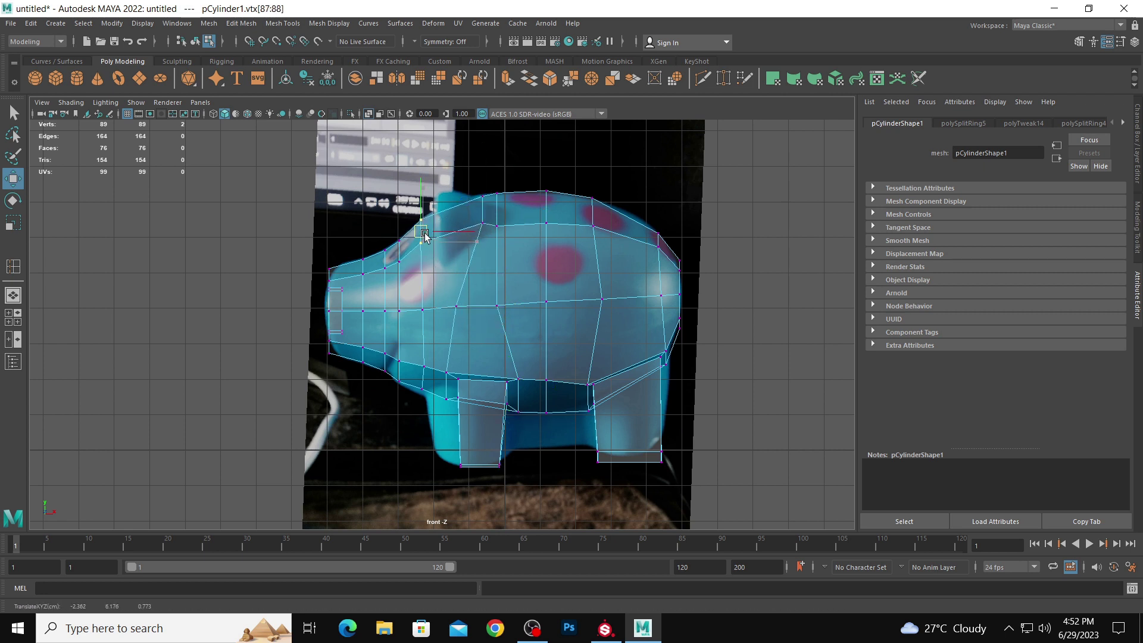
pyautogui.click(453, 307)
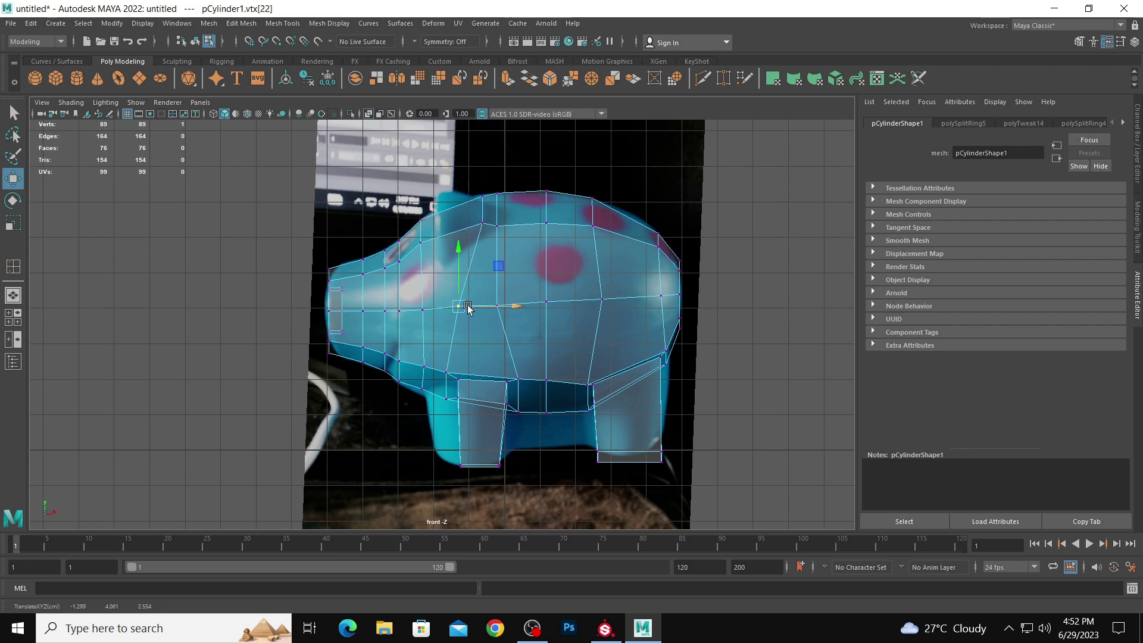
# - Check the reshaped head and body in perspective, both smoothed and unsmoothed
pyautogui.press('space')
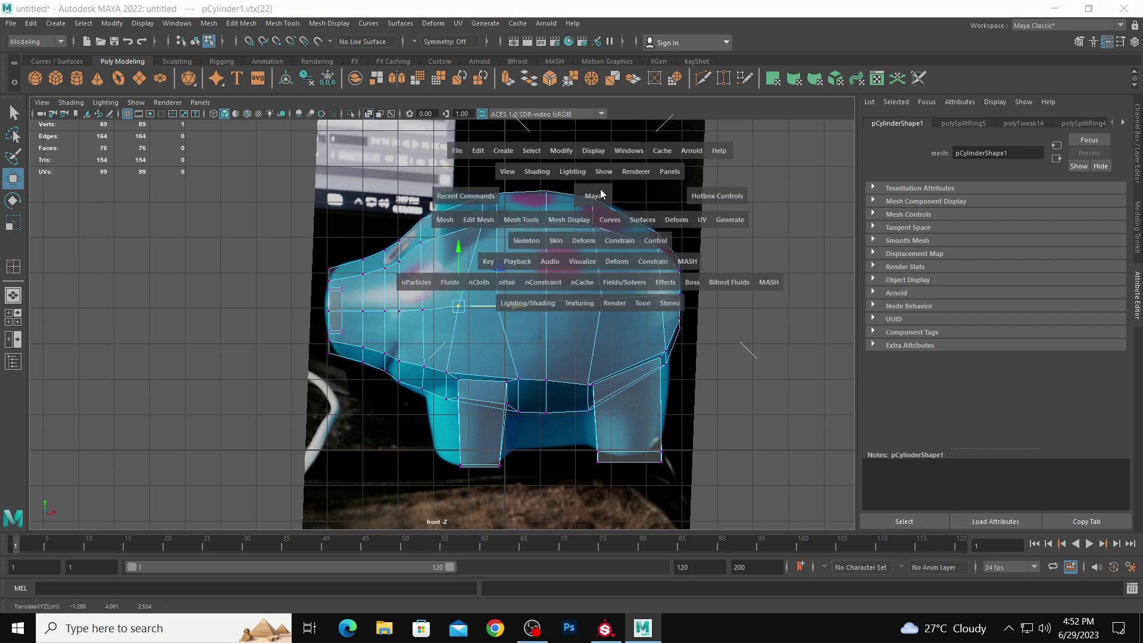
pyautogui.press('3')
pyautogui.keyDown('alt'); pyautogui.moveTo(630, 257); pyautogui.dragTo(435, 260); pyautogui.keyUp('alt')
pyautogui.press('1')
pyautogui.press('space')
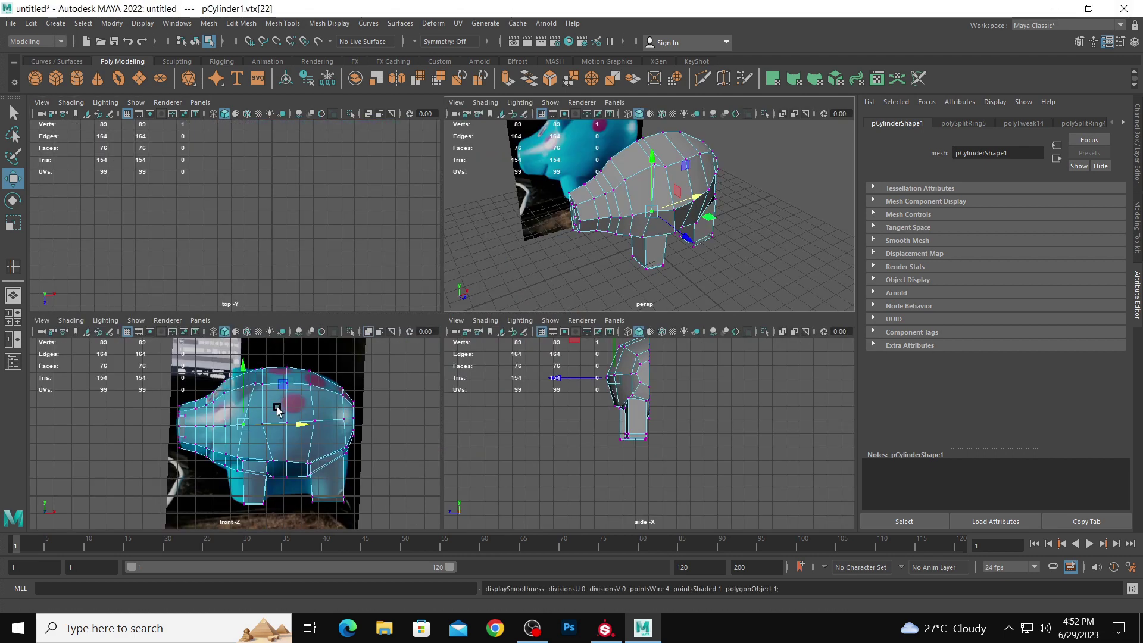
pyautogui.press('space')
pyautogui.press('3')
# - Extrude the face on the upper head at the ear position inward with an offset of 0.3
pyautogui.moveTo(462, 297); pyautogui.dragTo(466, 338, button='right')
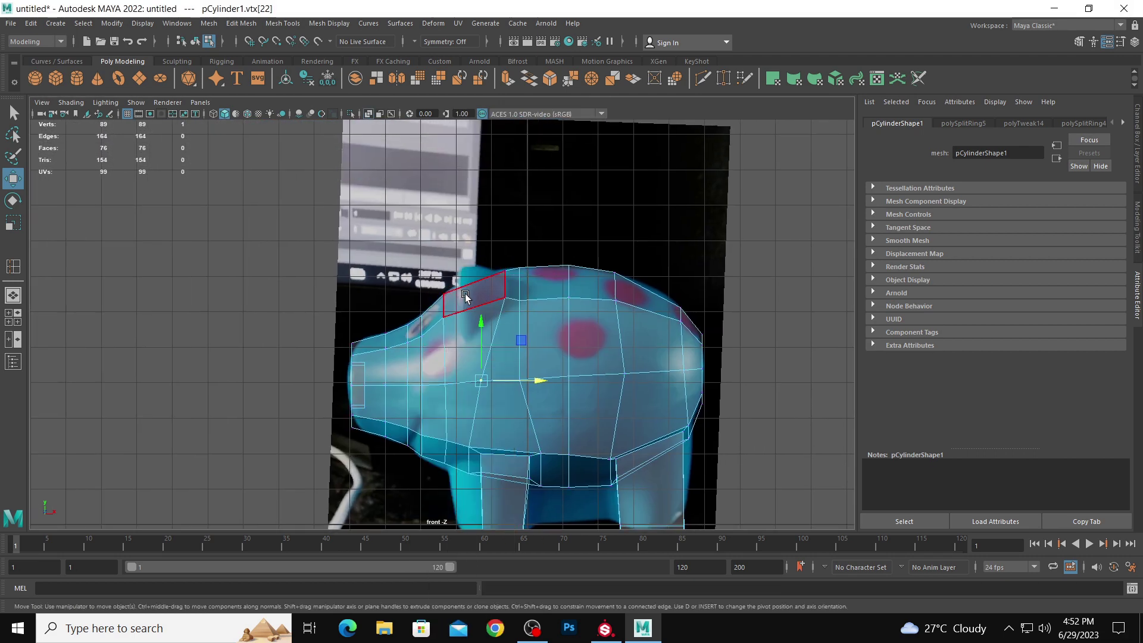
pyautogui.click(531, 286)
pyautogui.press('space')
pyautogui.press('space')
pyautogui.press('1')
pyautogui.keyDown('alt'); pyautogui.moveTo(589, 218); pyautogui.dragTo(429, 223); pyautogui.keyUp('alt')
pyautogui.keyDown('shift'); pyautogui.moveTo(429, 222); pyautogui.dragTo(425, 219, button='right'); pyautogui.keyUp('shift')
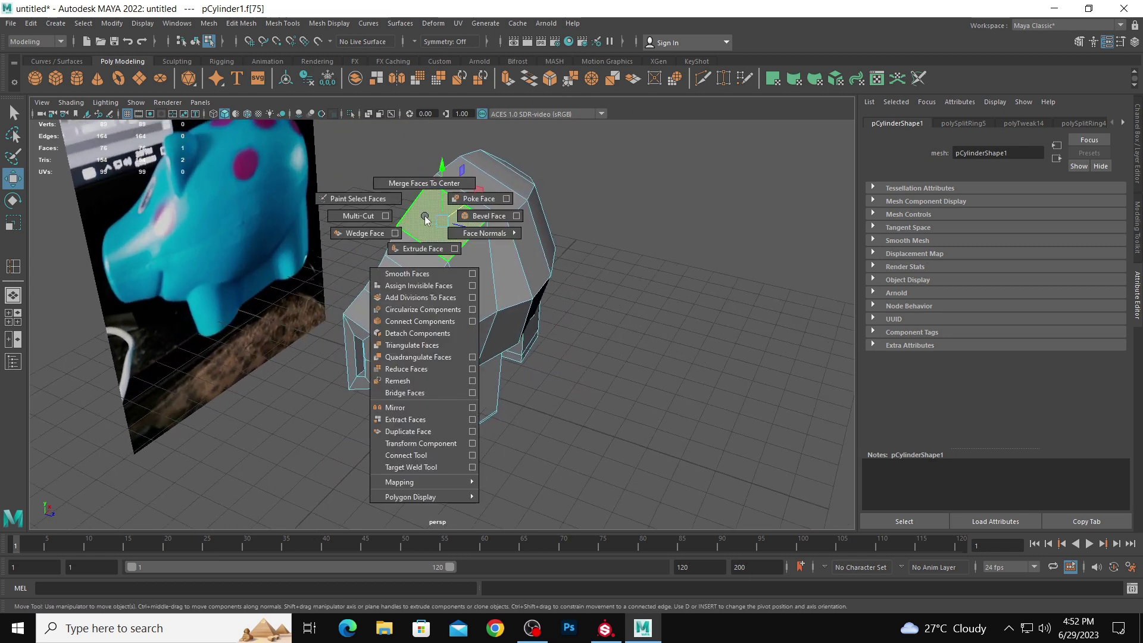
pyautogui.click(427, 250)
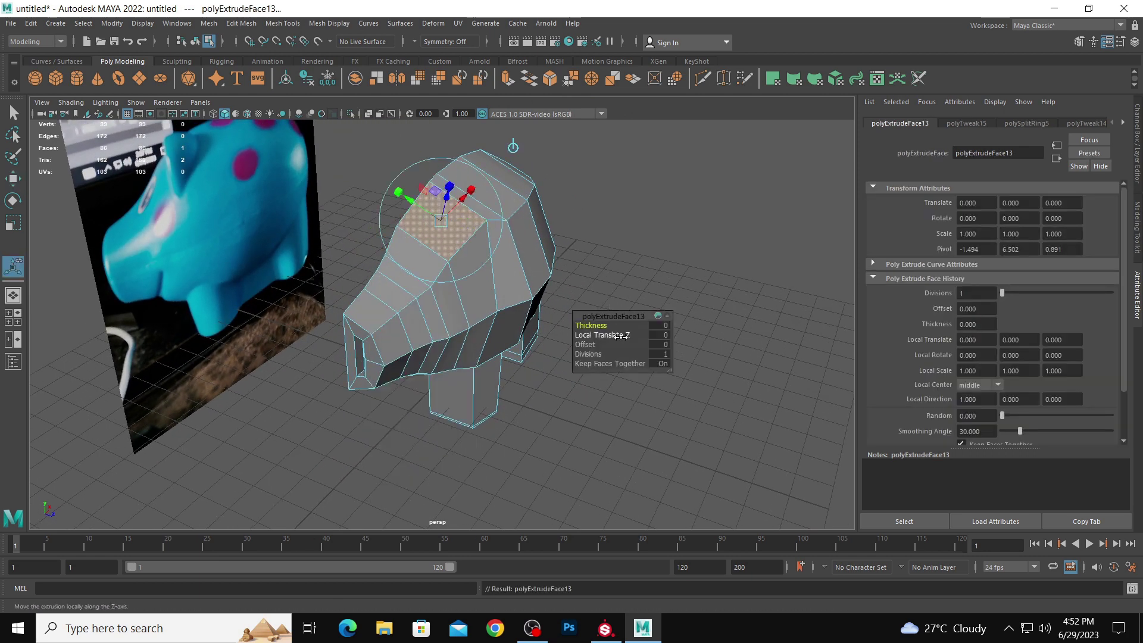
pyautogui.moveTo(584, 345); pyautogui.dragTo(585, 344)
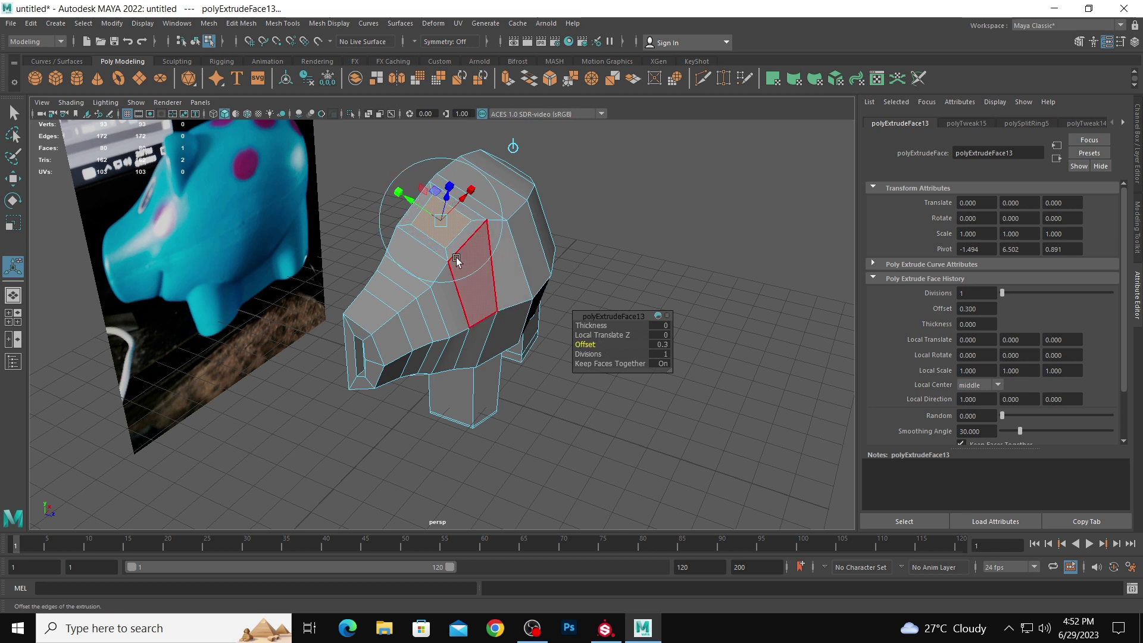
# - Extrude the inset ear face outward with a thickness of about 0.88 to raise a block-shaped ear
pyautogui.keyDown('shift'); pyautogui.rightClick(453, 227); pyautogui.keyUp('shift')
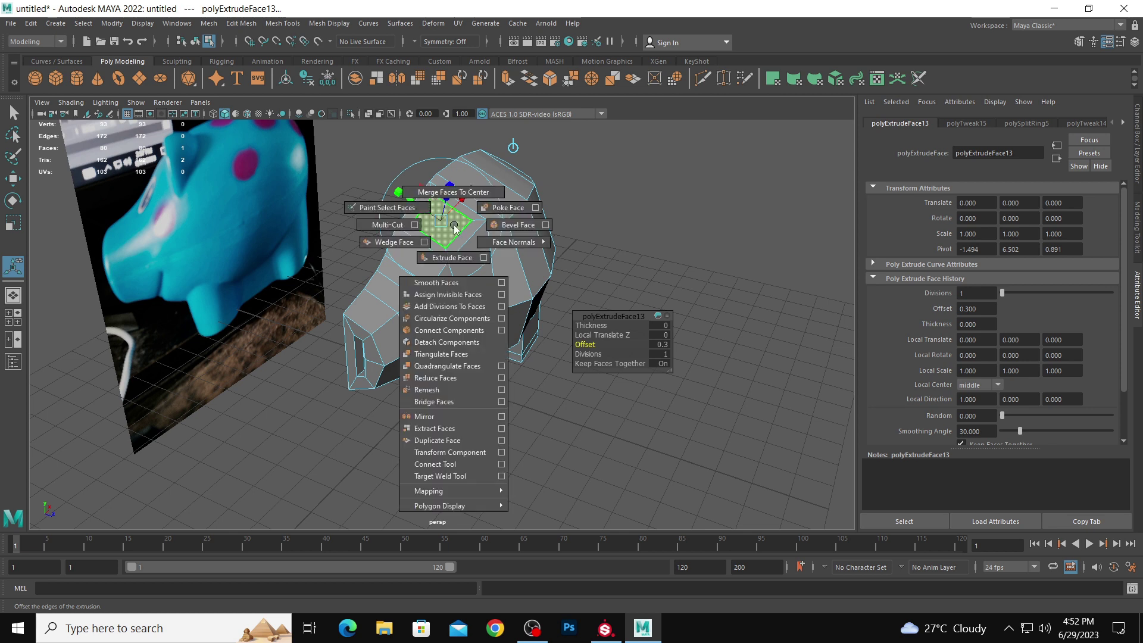
pyautogui.click(451, 259)
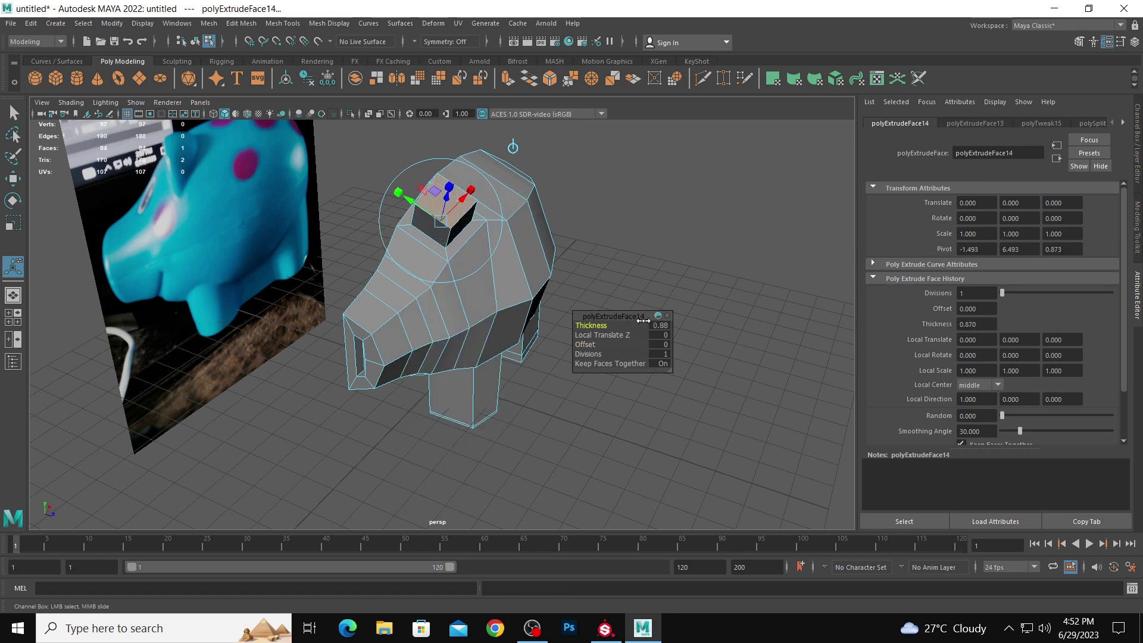
pyautogui.click(709, 238)
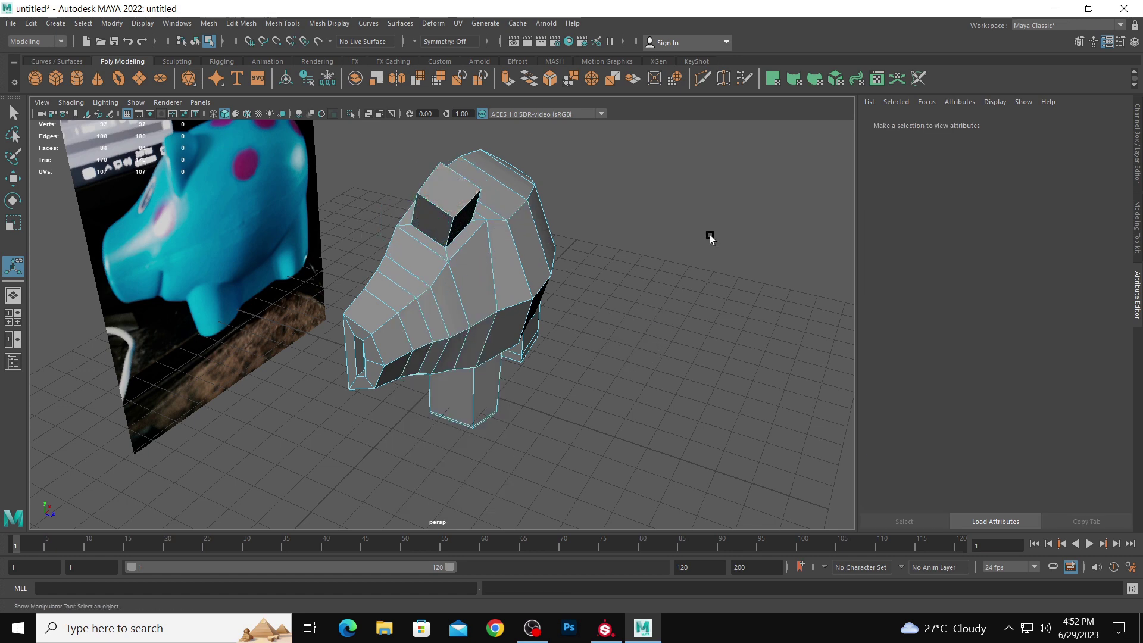
# - Insert an edge loop through the middle of the ear and down the side of the head, and display the mesh smoothed
pyautogui.keyDown('alt'); pyautogui.moveTo(709, 238); pyautogui.dragTo(446, 173); pyautogui.keyUp('alt')
pyautogui.moveTo(410, 144); pyautogui.dragTo(414, 223, button='right')
pyautogui.click(406, 139)
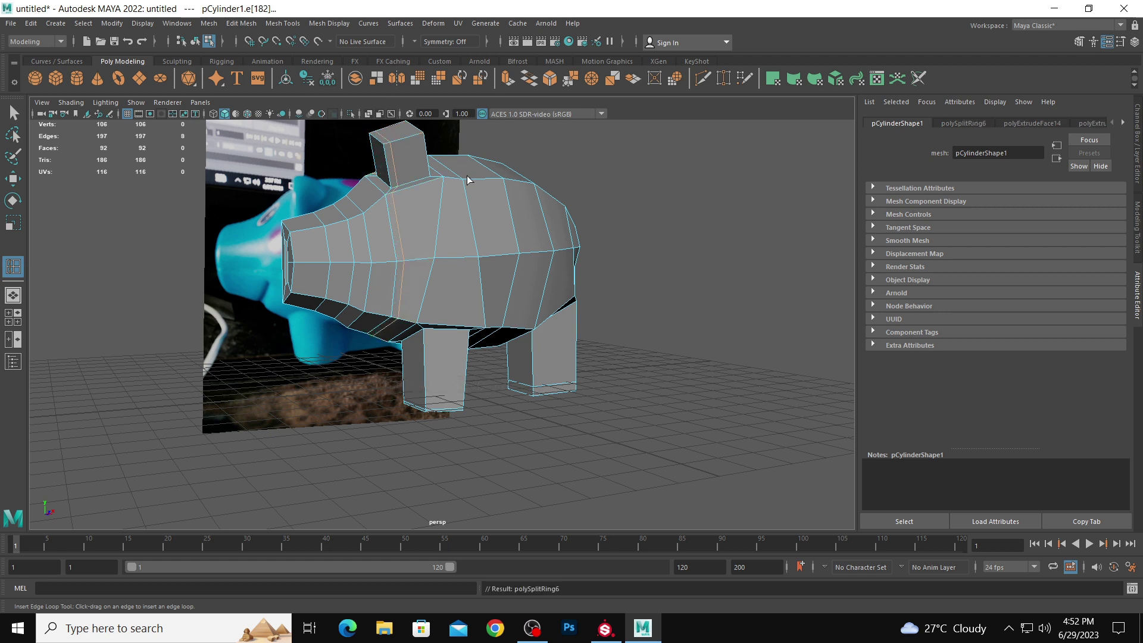
pyautogui.press('3')
pyautogui.press('w')
pyautogui.keyDown('alt'); pyautogui.moveTo(468, 180); pyautogui.dragTo(431, 212); pyautogui.keyUp('alt')
pyautogui.moveTo(413, 190); pyautogui.dragTo(456, 180, button='right')
pyautogui.click(605, 268)
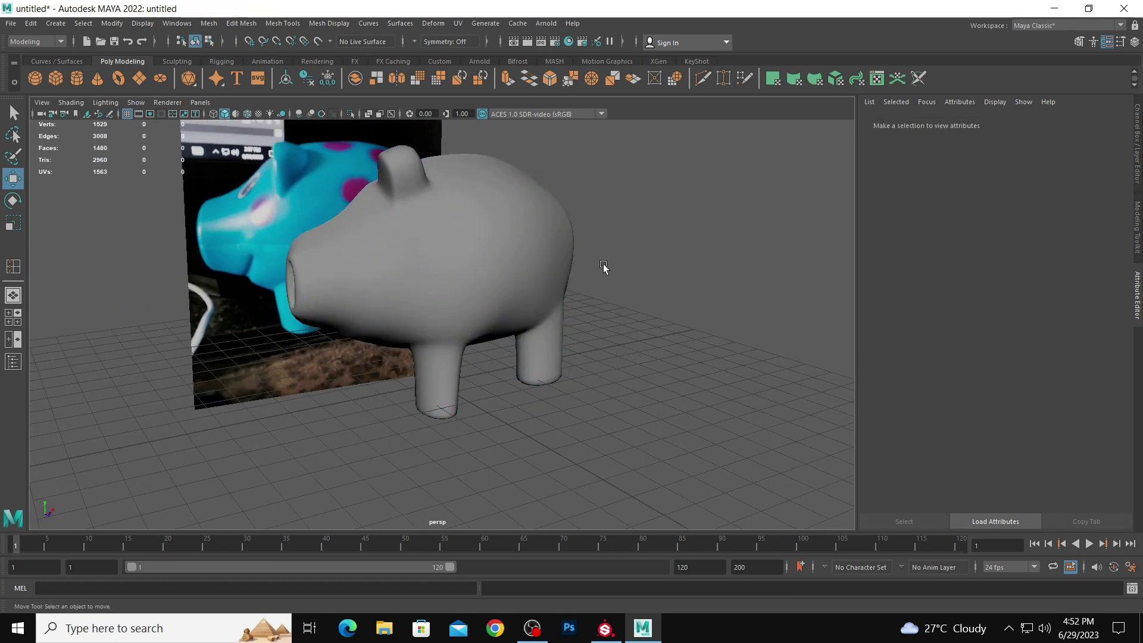
# - Raise the new loop's lower edge on the underside of the head, just in front of the front leg
pyautogui.keyDown('alt'); pyautogui.moveTo(605, 268); pyautogui.dragTo(433, 290); pyautogui.keyUp('alt')
pyautogui.click(524, 295)
pyautogui.moveTo(383, 263); pyautogui.dragTo(384, 216, button='right')
pyautogui.doubleClick(383, 282)
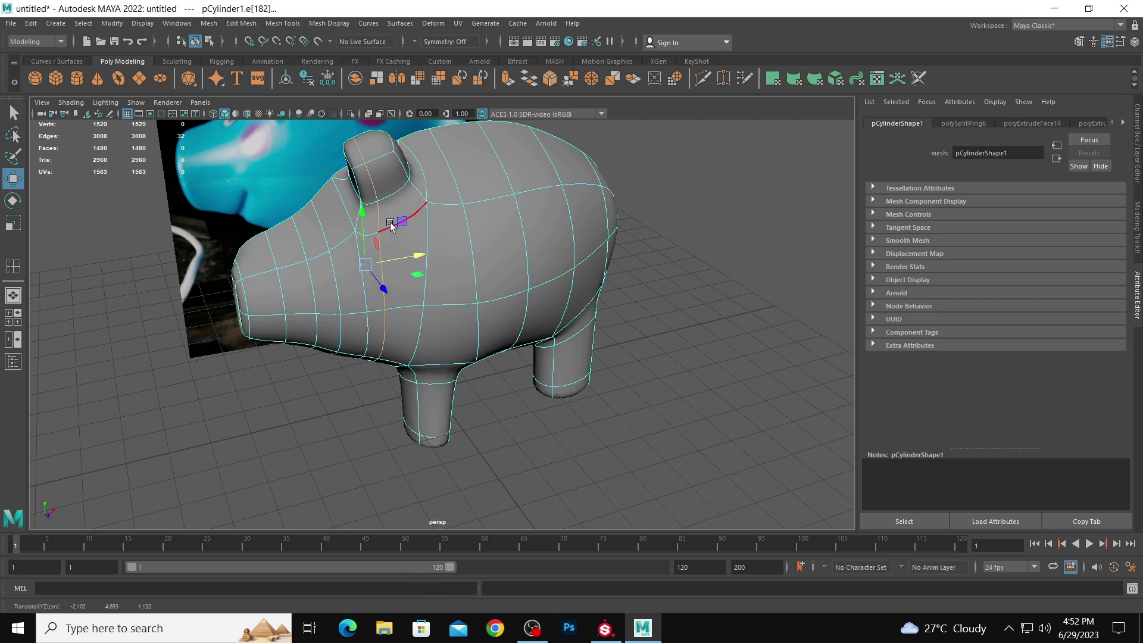
pyautogui.doubleClick(391, 226)
pyautogui.keyDown('alt'); pyautogui.moveTo(391, 230); pyautogui.dragTo(377, 349); pyautogui.keyUp('alt')
pyautogui.doubleClick(372, 294)
pyautogui.moveTo(392, 267); pyautogui.dragTo(377, 286)
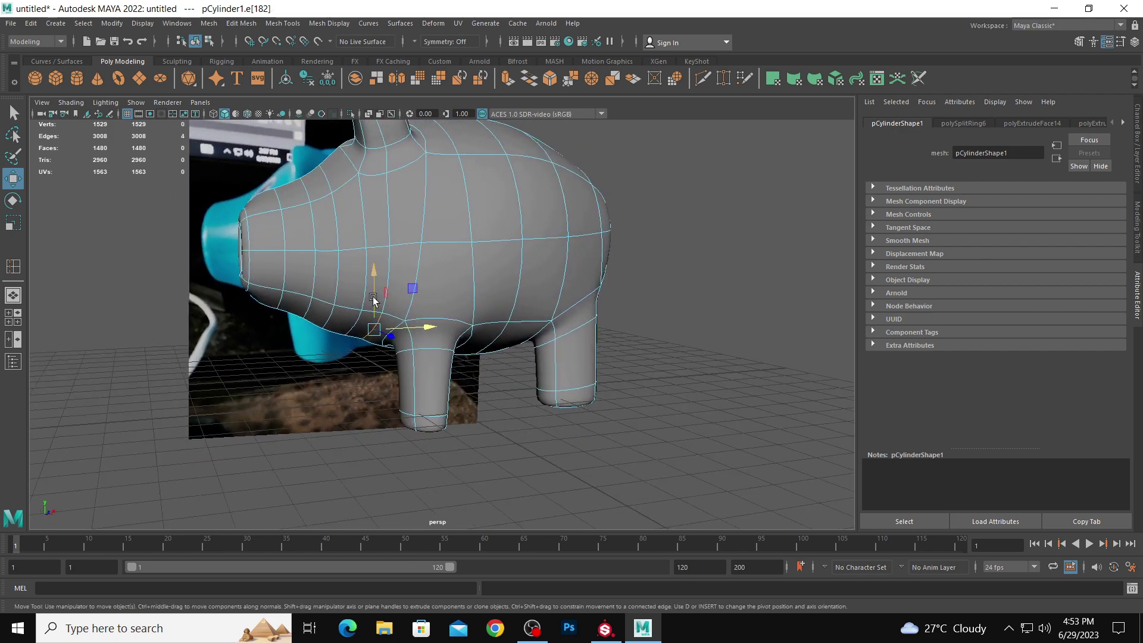
pyautogui.doubleClick(372, 287)
# - Raise the lower edges of the first two sections behind the snout opening
pyautogui.click(654, 351)
pyautogui.keyDown('alt'); pyautogui.moveTo(655, 352); pyautogui.dragTo(289, 268); pyautogui.keyUp('alt')
pyautogui.click(389, 319)
pyautogui.click(294, 282)
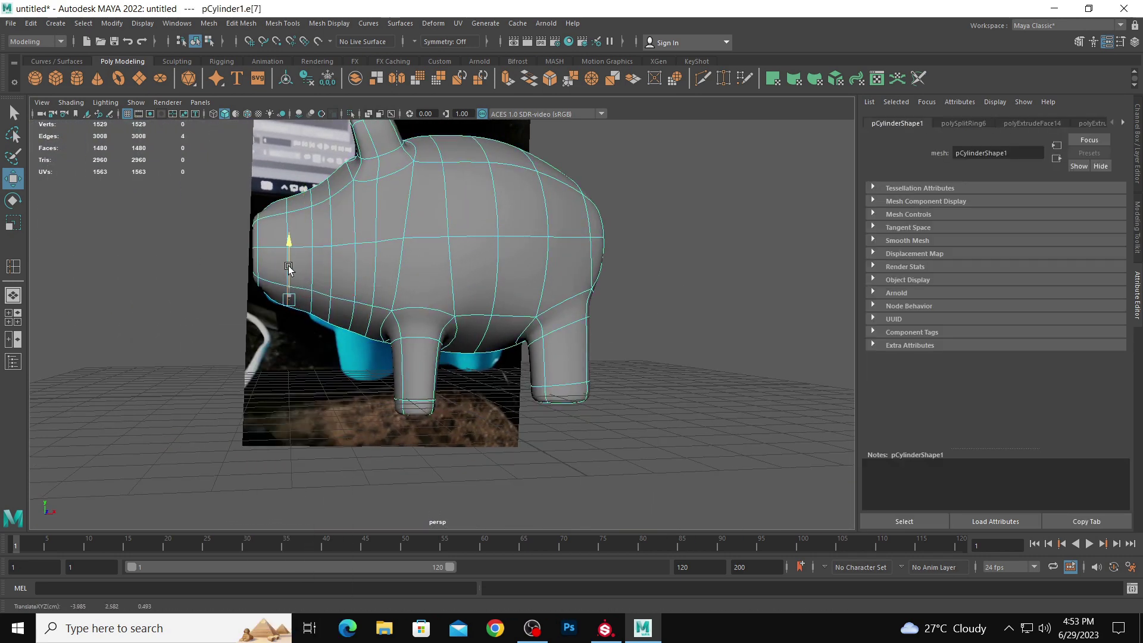
pyautogui.click(310, 275)
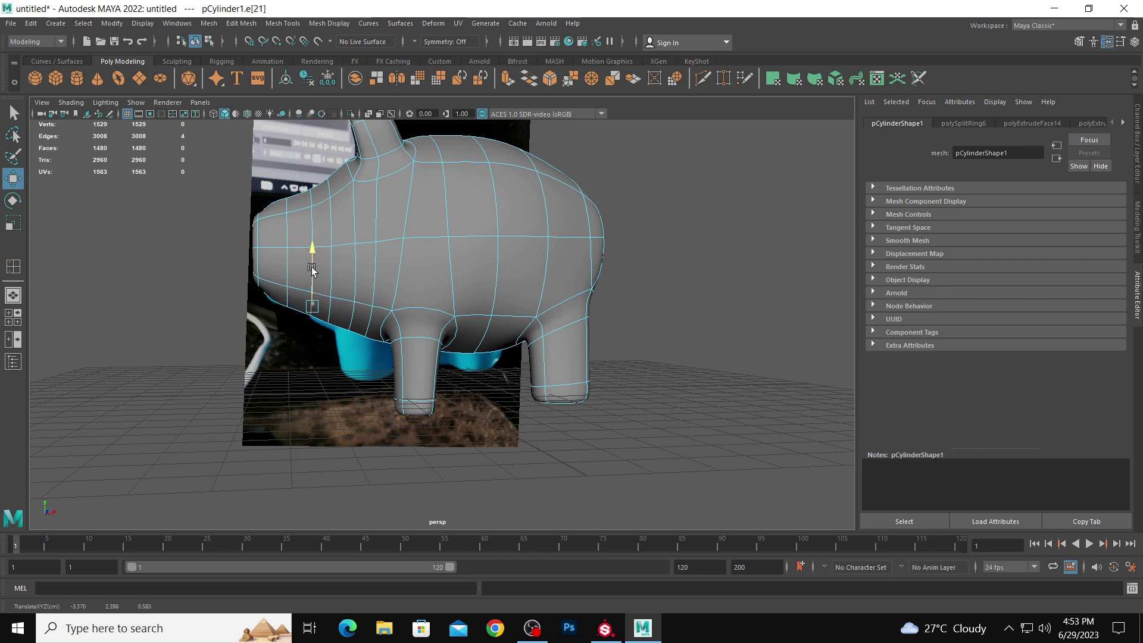
pyautogui.click(613, 250)
pyautogui.moveTo(631, 250)
pyautogui.keyDown('alt'); pyautogui.mouseDown()
pyautogui.moveTo(664, 244)
pyautogui.moveTo(613, 250)
pyautogui.mouseUp(); pyautogui.keyUp('alt')
pyautogui.moveTo(472, 246); pyautogui.dragTo(528, 225, button='right')
pyautogui.keyDown('alt'); pyautogui.moveTo(625, 251); pyautogui.dragTo(544, 308); pyautogui.keyUp('alt')
# - Widen the front leg by moving the vertices along its rear side backward
pyautogui.click(544, 308)
pyautogui.moveTo(542, 306); pyautogui.dragTo(536, 281, button='right')
pyautogui.keyDown('alt'); pyautogui.moveTo(456, 414); pyautogui.dragTo(462, 391); pyautogui.keyUp('alt')
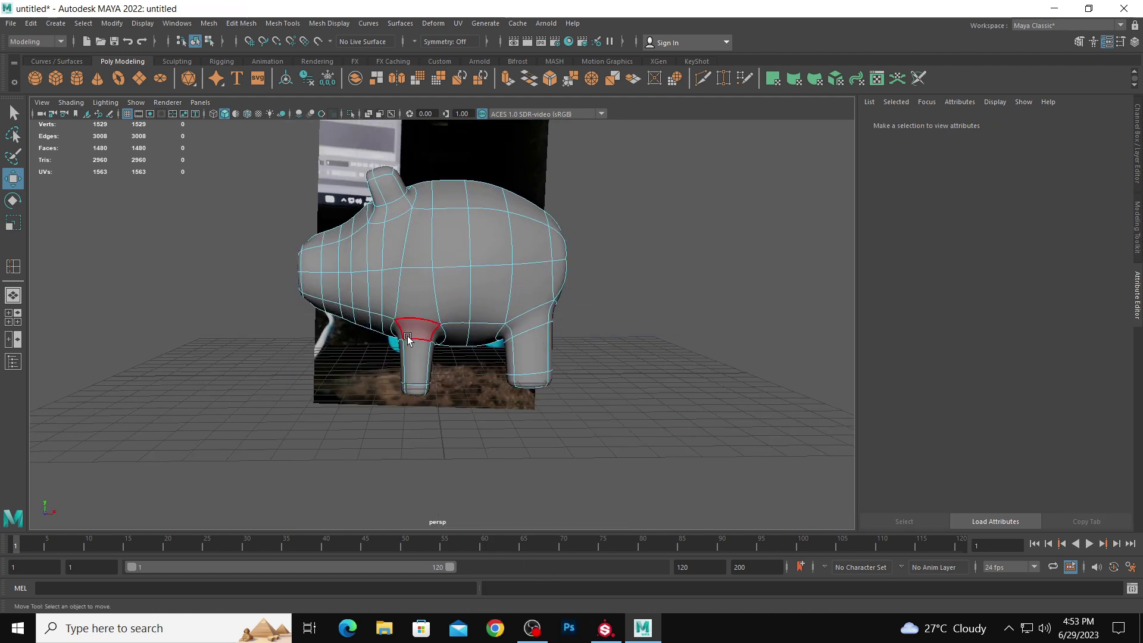
pyautogui.moveTo(408, 339); pyautogui.dragTo(462, 384, button='right')
pyautogui.rightClick(424, 311)
pyautogui.press('Escape')
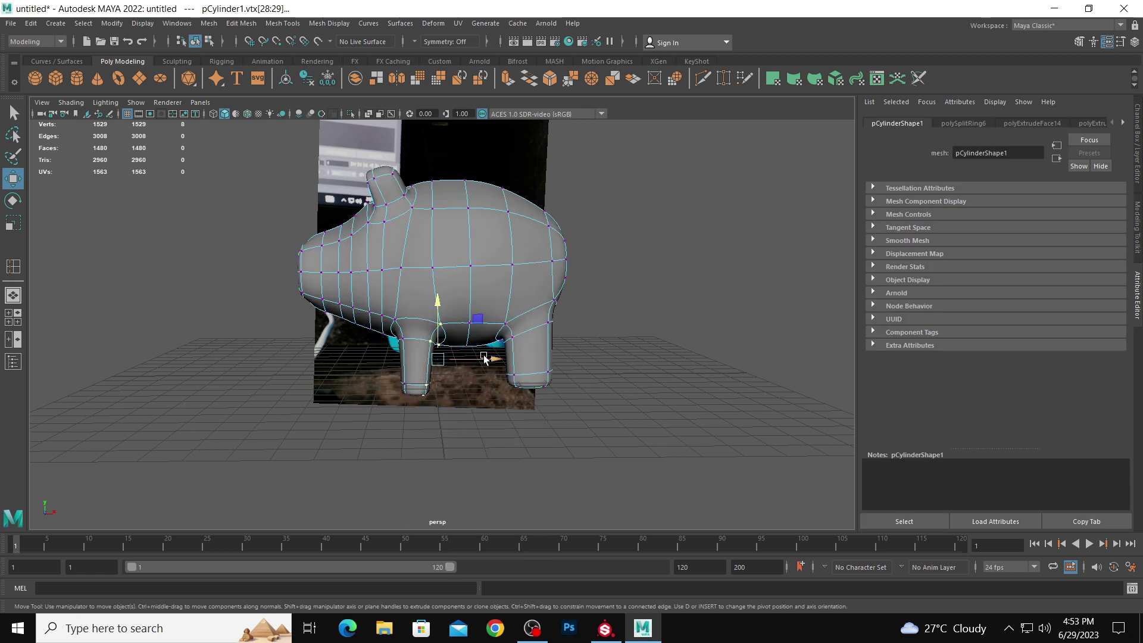
pyautogui.moveTo(484, 360); pyautogui.dragTo(490, 361)
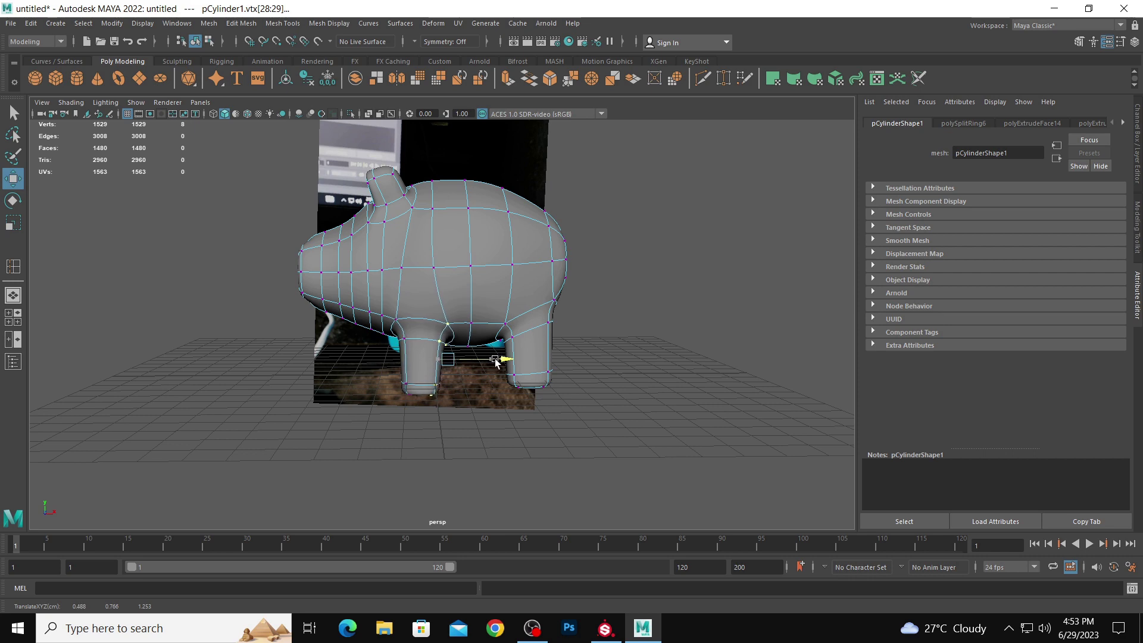
pyautogui.click(613, 363)
# - Shift the mid-body edge loop behind the front leg along the body's length and check the smoothed shape in object mode
pyautogui.keyDown('alt'); pyautogui.moveTo(613, 363); pyautogui.dragTo(454, 293); pyautogui.keyUp('alt')
pyautogui.rightClick(473, 297)
pyautogui.click(472, 264)
pyautogui.doubleClick(453, 298)
pyautogui.click(507, 279)
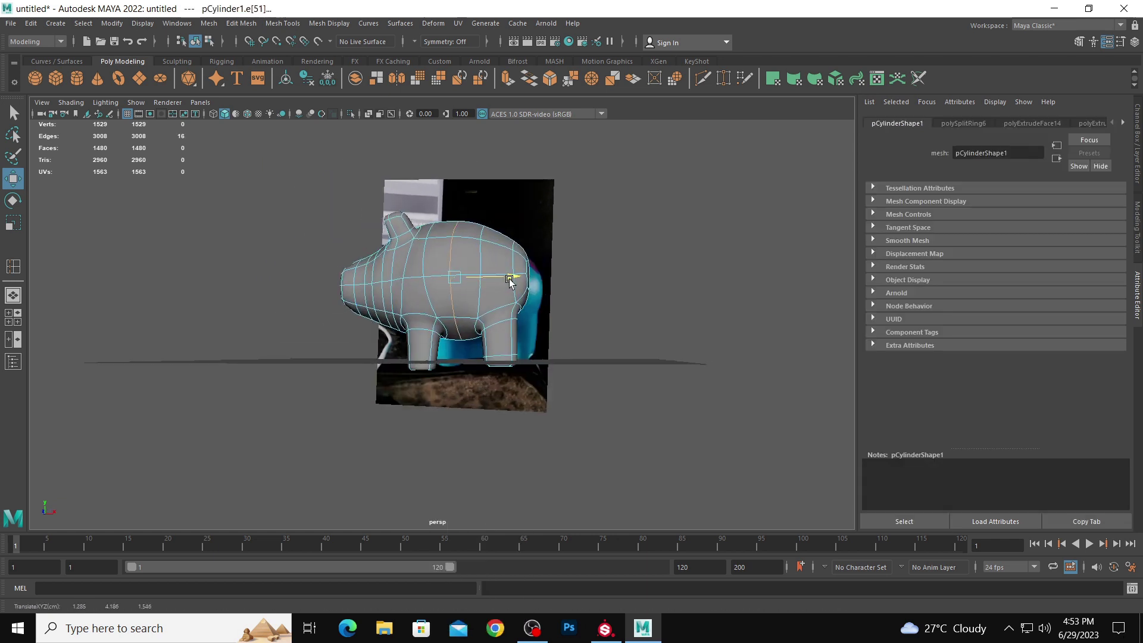
pyautogui.click(598, 302)
pyautogui.moveTo(598, 302)
pyautogui.keyDown('alt'); pyautogui.mouseDown()
pyautogui.moveTo(571, 299)
pyautogui.moveTo(638, 311)
pyautogui.moveTo(606, 310)
pyautogui.mouseUp(); pyautogui.keyUp('alt')
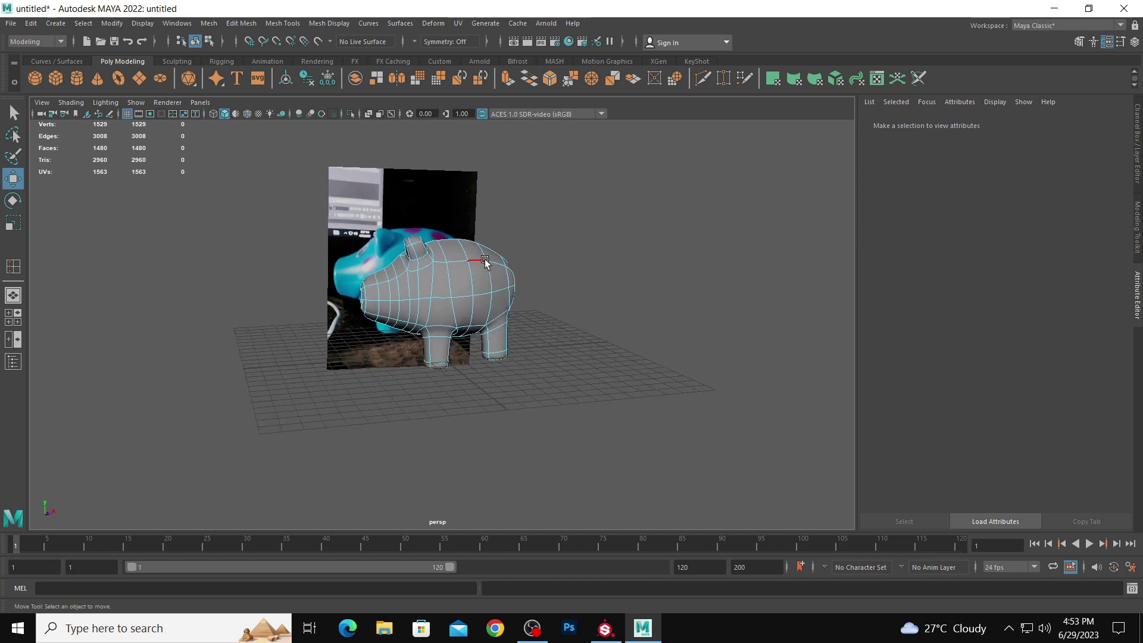
pyautogui.rightClick(486, 261)
pyautogui.moveTo(531, 230); pyautogui.dragTo(530, 231, button='right')
pyautogui.keyDown('alt'); pyautogui.moveTo(529, 238); pyautogui.dragTo(613, 337); pyautogui.keyUp('alt')
pyautogui.scroll(5, 613, 337)
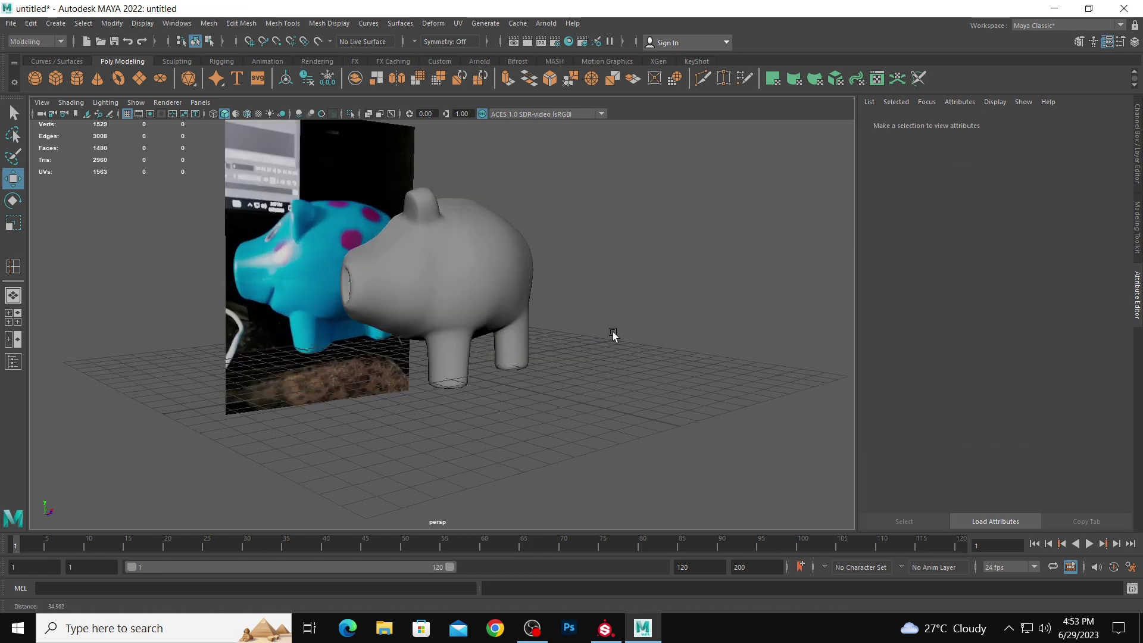
# - Move the vertex on the side of the head, above and in front of the front leg, across the body's width
pyautogui.click(403, 283)
pyautogui.click(471, 301)
pyautogui.keyDown('alt'); pyautogui.moveTo(471, 300); pyautogui.dragTo(429, 289); pyautogui.keyUp('alt')
pyautogui.scroll(3, 428, 288)
pyautogui.moveTo(421, 293); pyautogui.dragTo(410, 289, button='right')
pyautogui.click(410, 288)
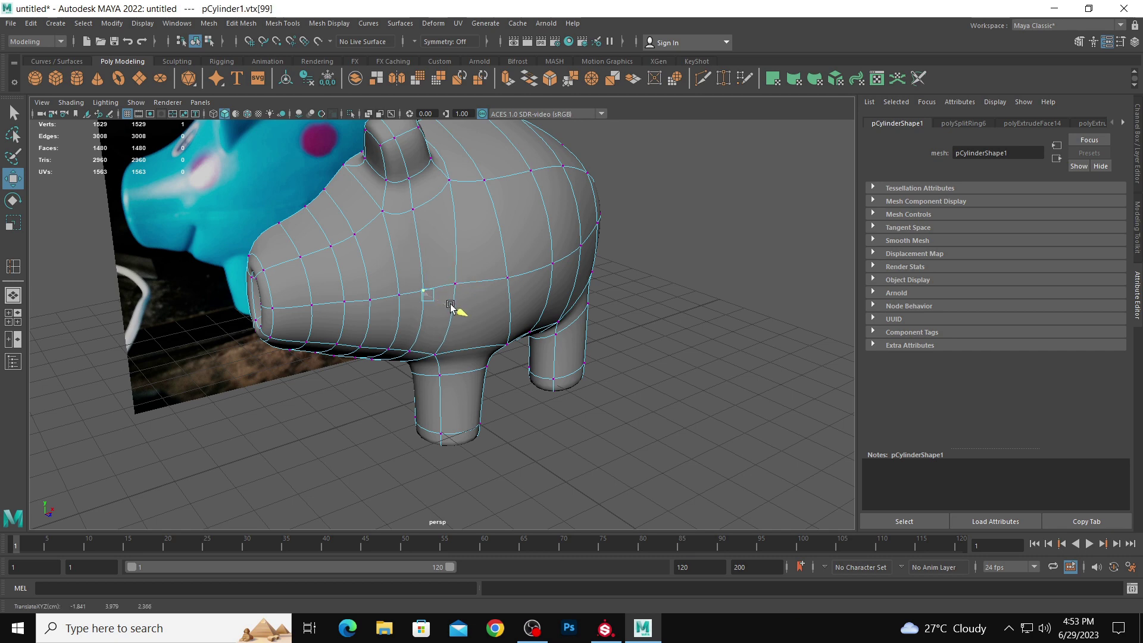
pyautogui.moveTo(504, 241); pyautogui.dragTo(545, 226, button='right')
pyautogui.click(669, 263)
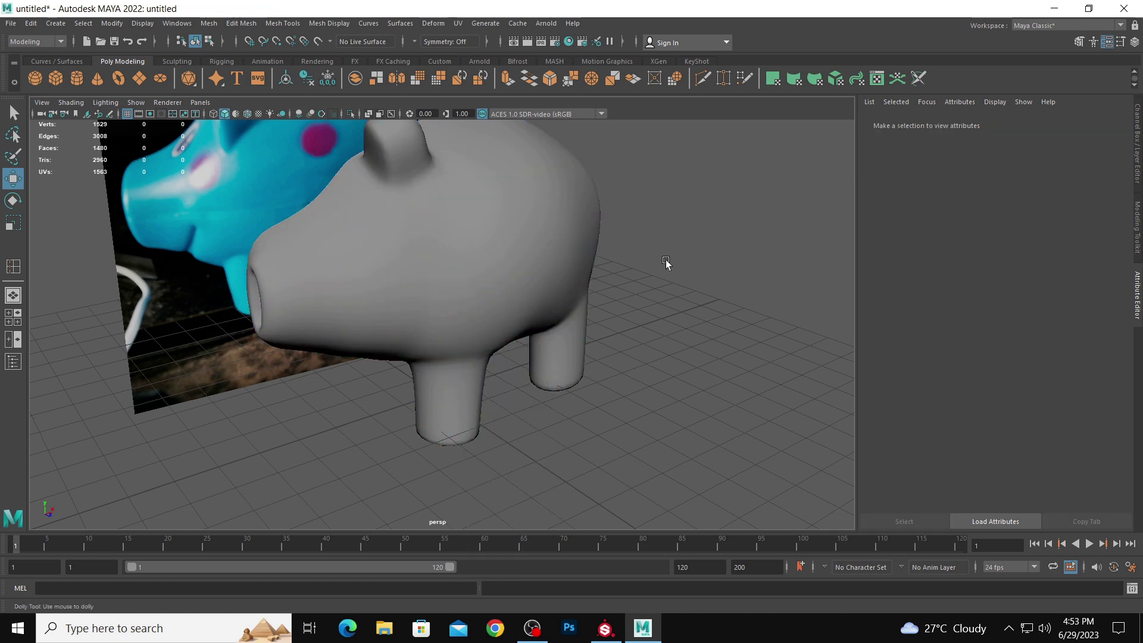
# - Move the edge loop through the middle of the ear forward toward the snout
pyautogui.scroll(-3, 572, 250)
pyautogui.keyDown('alt'); pyautogui.moveTo(668, 263); pyautogui.dragTo(556, 307); pyautogui.keyUp('alt')
pyautogui.scroll(5, 661, 357)
pyautogui.click(413, 309)
pyautogui.rightClick(446, 293)
pyautogui.click(446, 260)
pyautogui.click(448, 294)
pyautogui.doubleClick(602, 267)
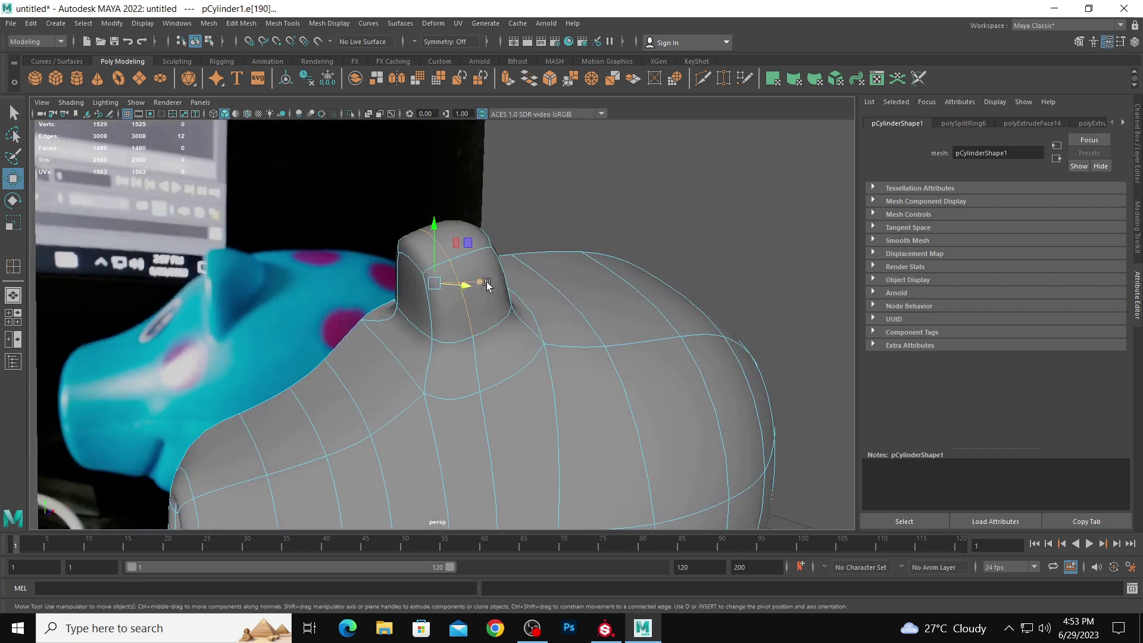
pyautogui.moveTo(487, 286)
pyautogui.mouseDown()
pyautogui.moveTo(461, 284)
pyautogui.moveTo(471, 289)
pyautogui.mouseUp()
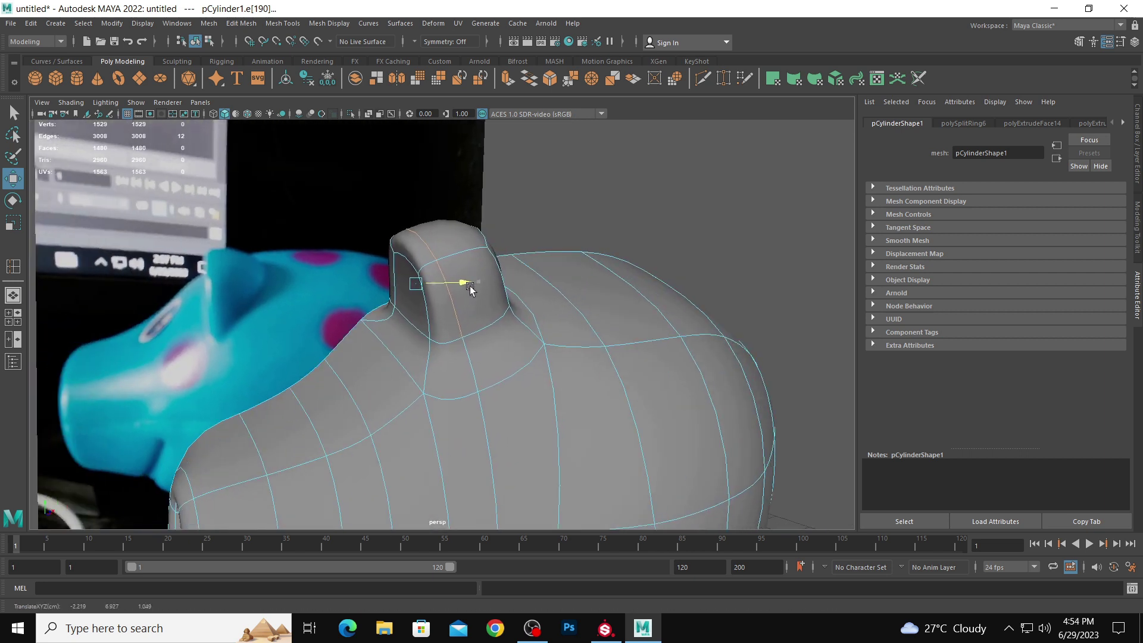
pyautogui.moveTo(480, 279); pyautogui.dragTo(542, 220, button='right')
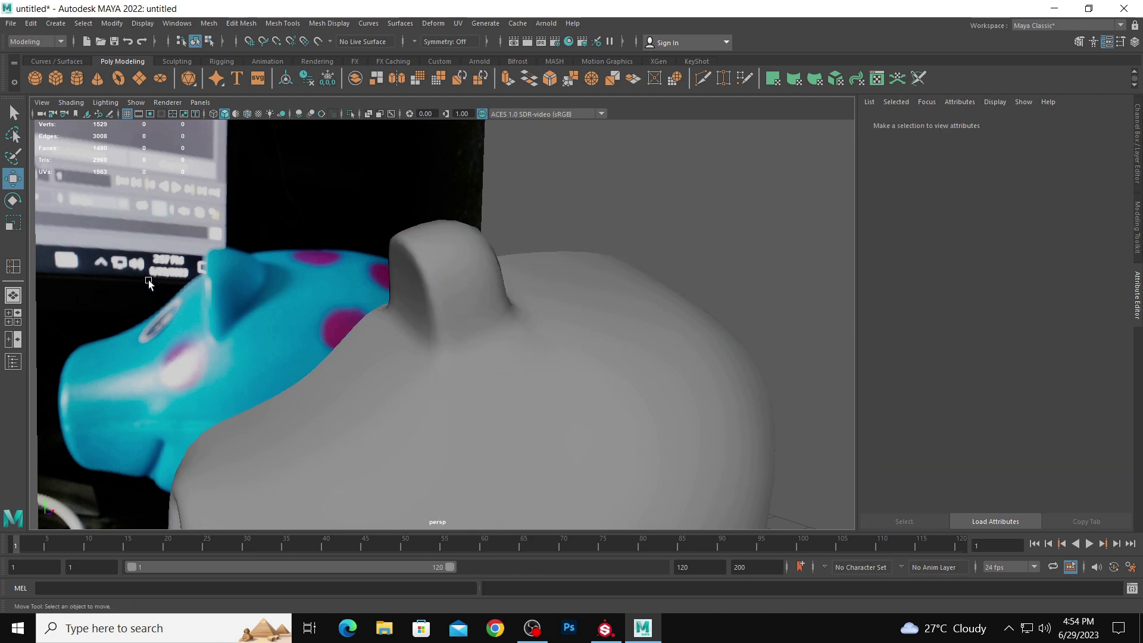
# - Reposition the edge at the upper back of the ear and return to object mode
pyautogui.keyDown('alt'); pyautogui.moveTo(374, 273); pyautogui.dragTo(452, 262); pyautogui.keyUp('alt')
pyautogui.click(508, 214)
pyautogui.keyDown('alt'); pyautogui.moveTo(507, 215); pyautogui.dragTo(390, 302); pyautogui.keyUp('alt')
pyautogui.press('F10')
pyautogui.doubleClick(376, 302)
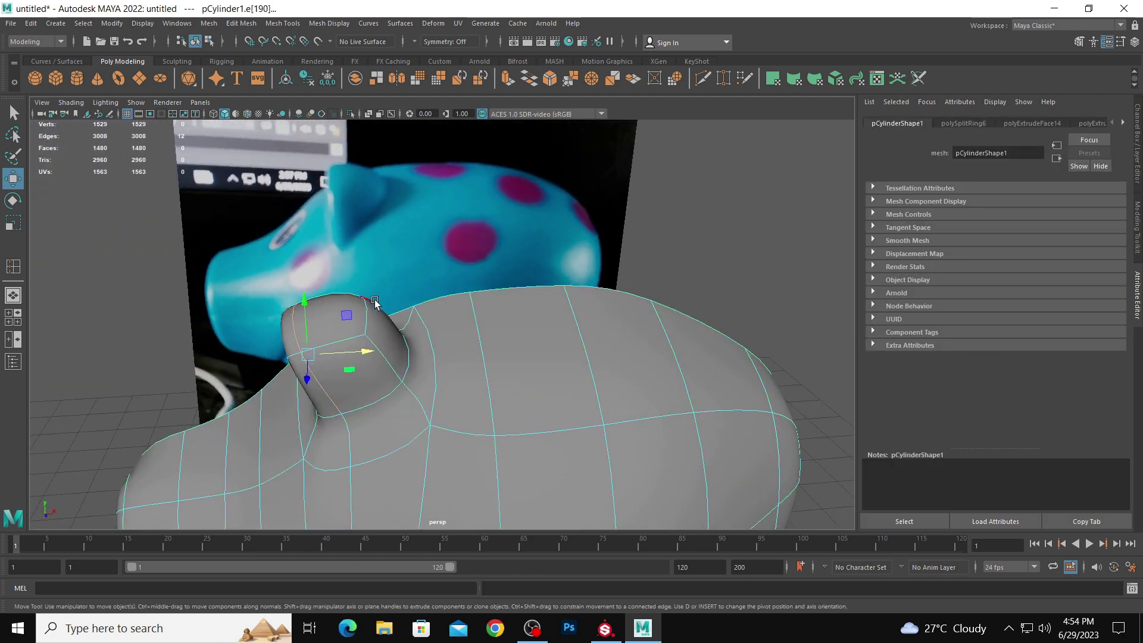
pyautogui.click(367, 313)
pyautogui.moveTo(417, 291); pyautogui.dragTo(512, 301)
pyautogui.rightClick(513, 303)
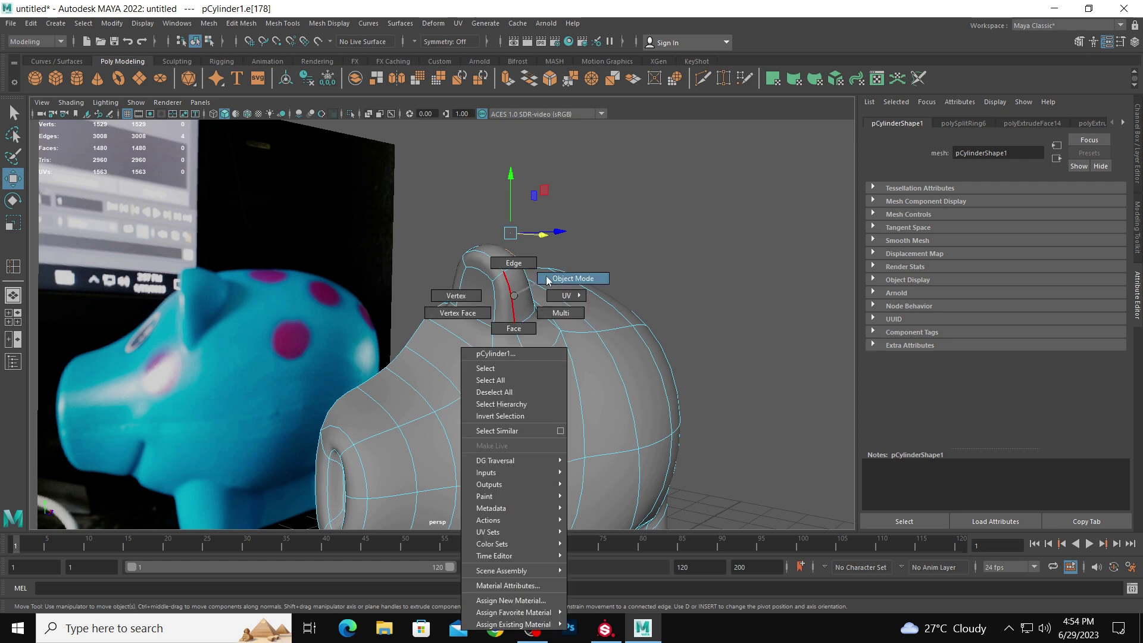
pyautogui.click(746, 282)
# - Mirror the pig half with Duplicate Special as an instance, using a Z scale of -1
pyautogui.scroll(-5, 746, 281)
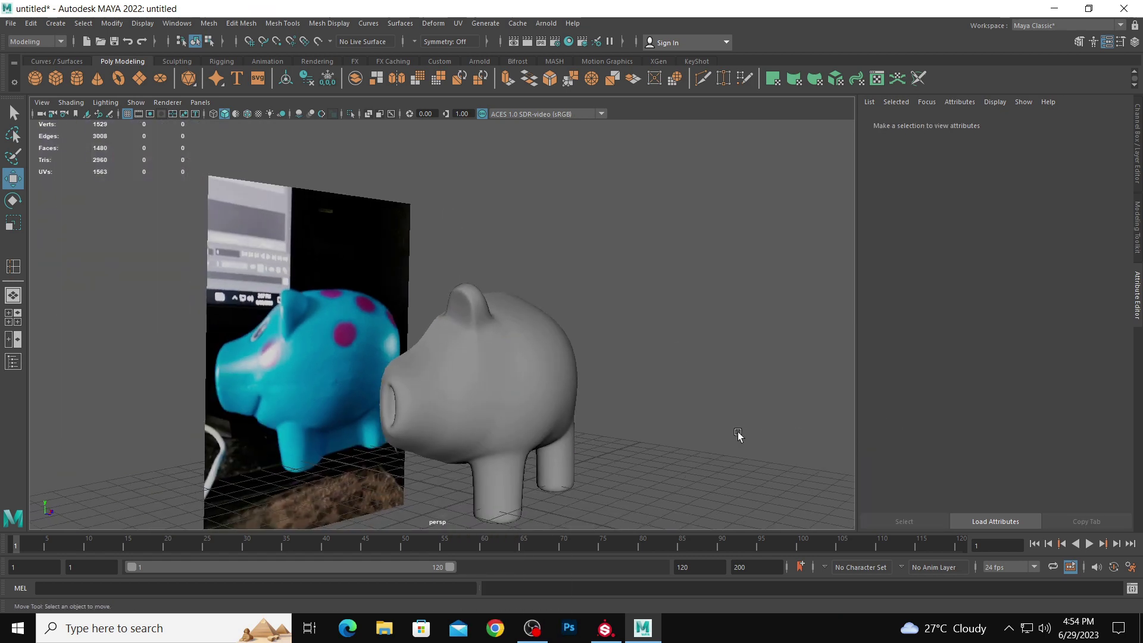
pyautogui.keyDown('alt'); pyautogui.moveTo(738, 435); pyautogui.dragTo(655, 386); pyautogui.keyUp('alt')
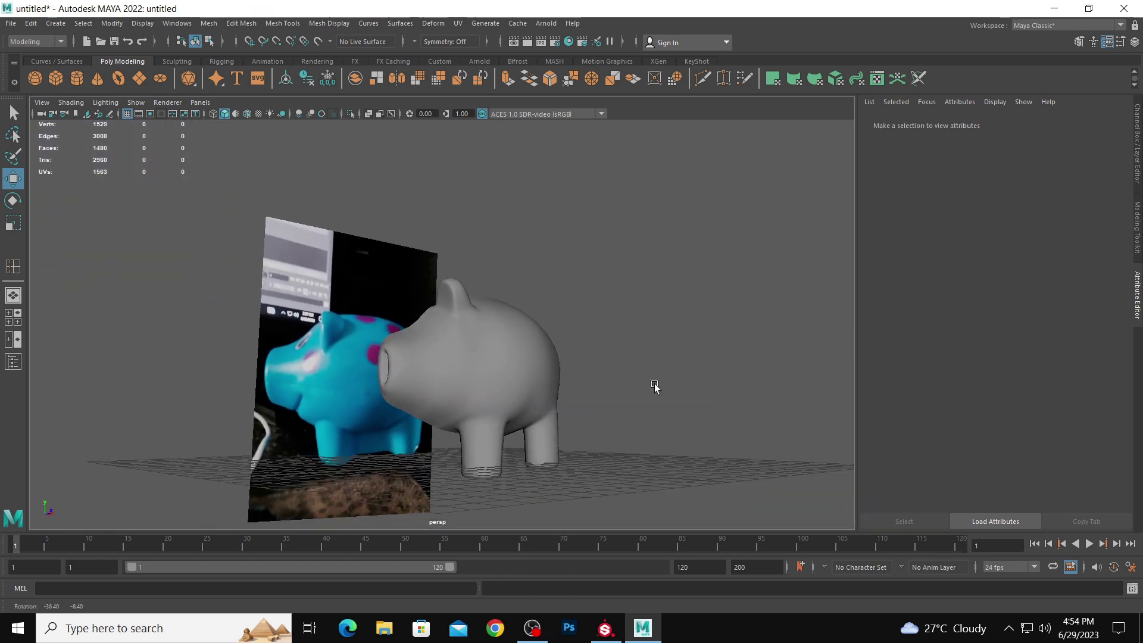
pyautogui.scroll(4, 655, 386)
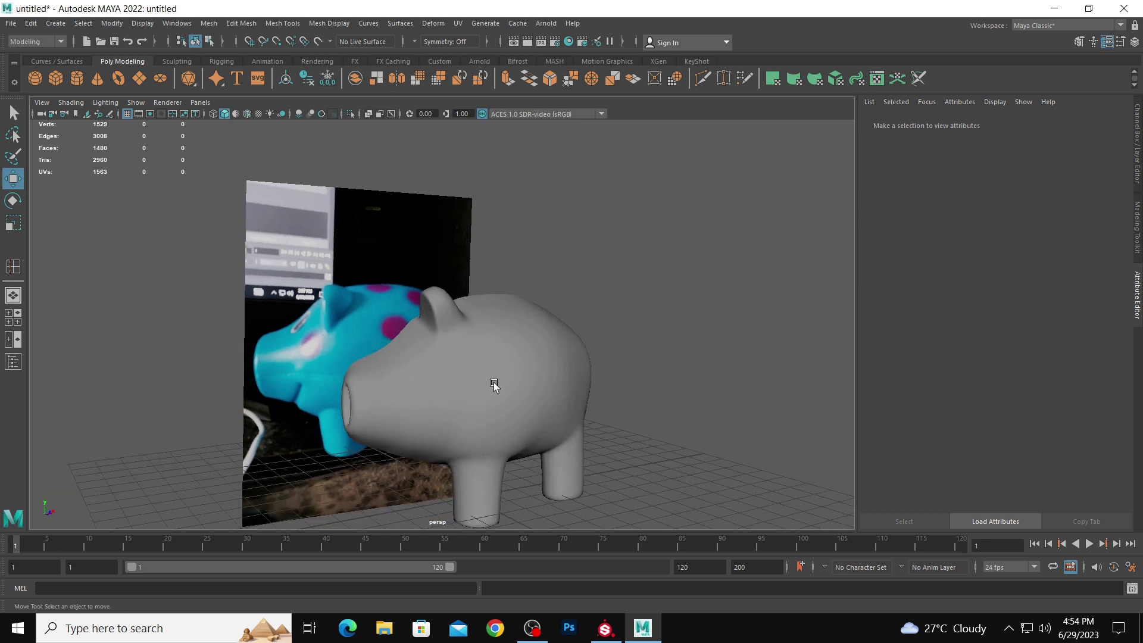
pyautogui.keyDown('alt'); pyautogui.moveTo(493, 386); pyautogui.dragTo(506, 363); pyautogui.keyUp('alt')
pyautogui.click(507, 381)
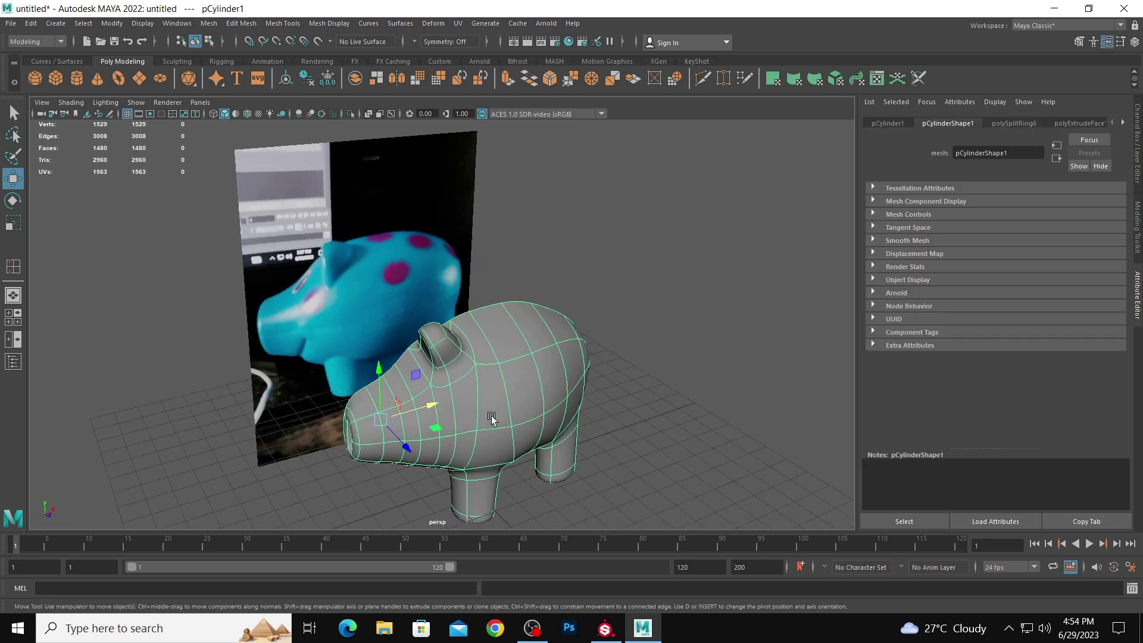
pyautogui.keyDown('alt'); pyautogui.moveTo(492, 419); pyautogui.dragTo(484, 390); pyautogui.keyUp('alt')
pyautogui.click(29, 22)
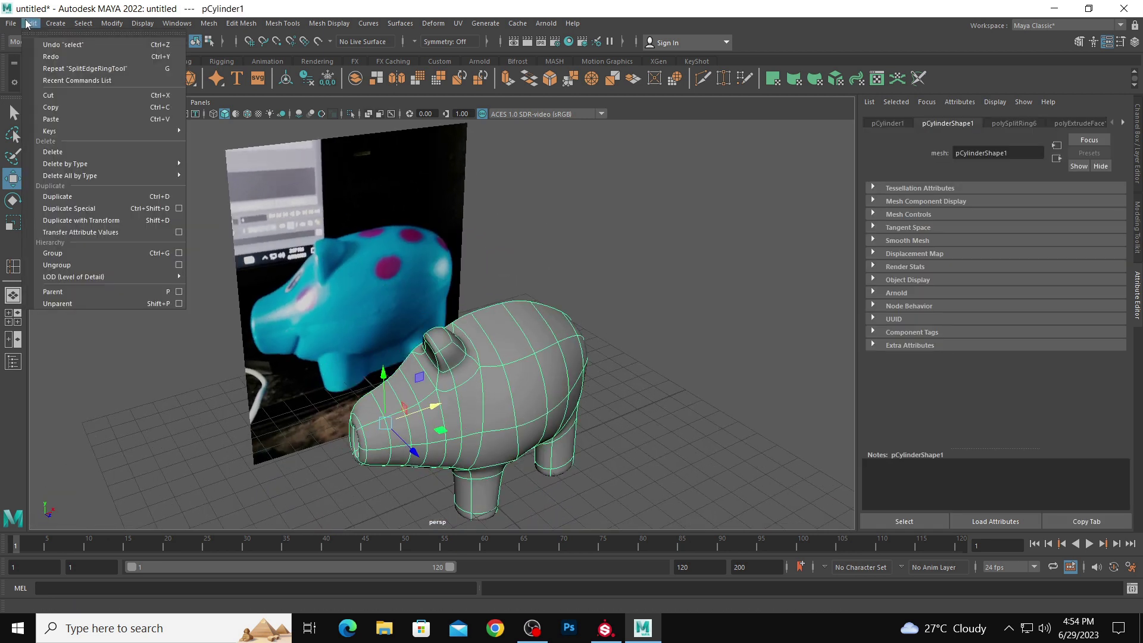
pyautogui.click(175, 209)
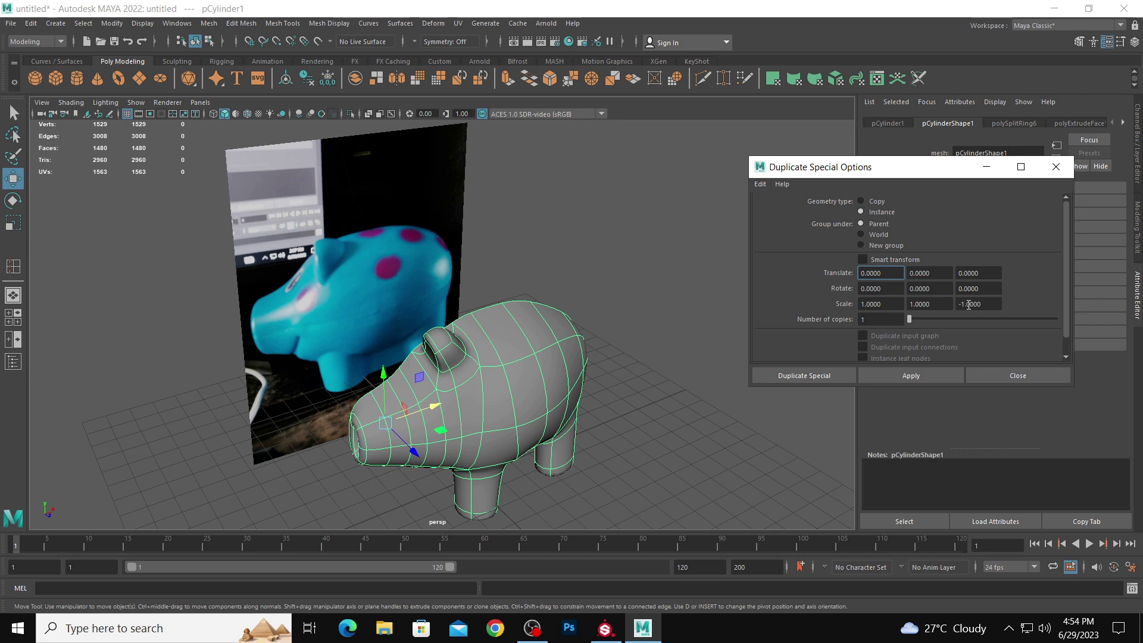
pyautogui.click(924, 376)
# - Select the original pig half and shift it sideways relative to its mirrored instance
pyautogui.click(701, 480)
pyautogui.keyDown('alt'); pyautogui.moveTo(701, 480); pyautogui.dragTo(401, 339); pyautogui.keyUp('alt')
pyautogui.click(511, 375)
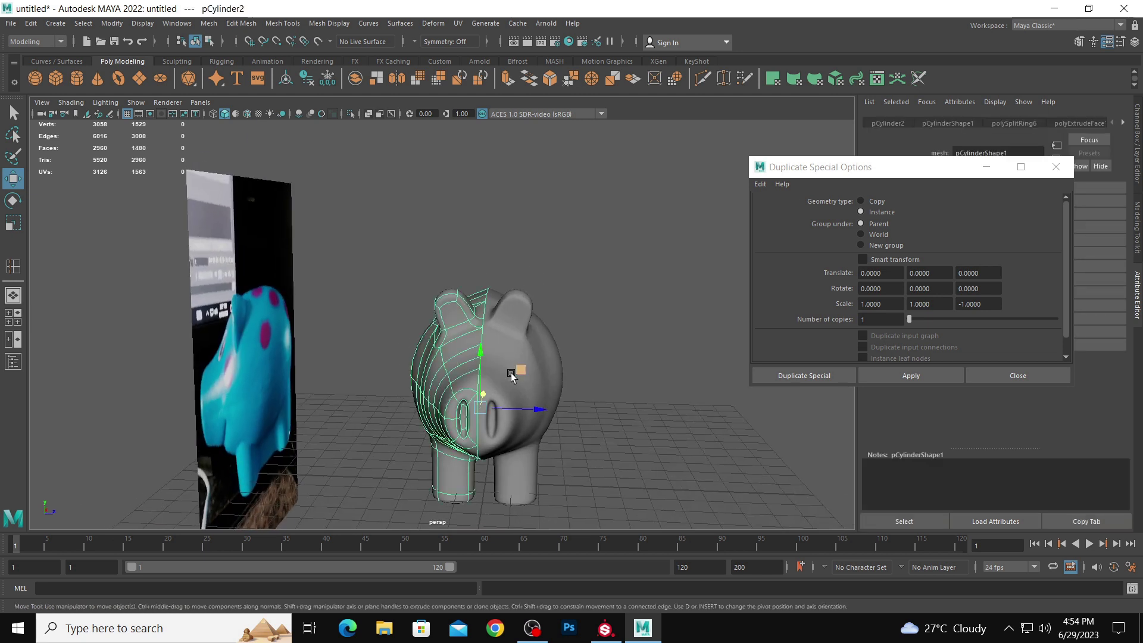
pyautogui.moveTo(537, 413); pyautogui.dragTo(508, 350)
# - Select the open border edge loop along the pig's centre seam and move it sideways to close the gap between the halves
pyautogui.click(597, 412)
pyautogui.click(514, 288)
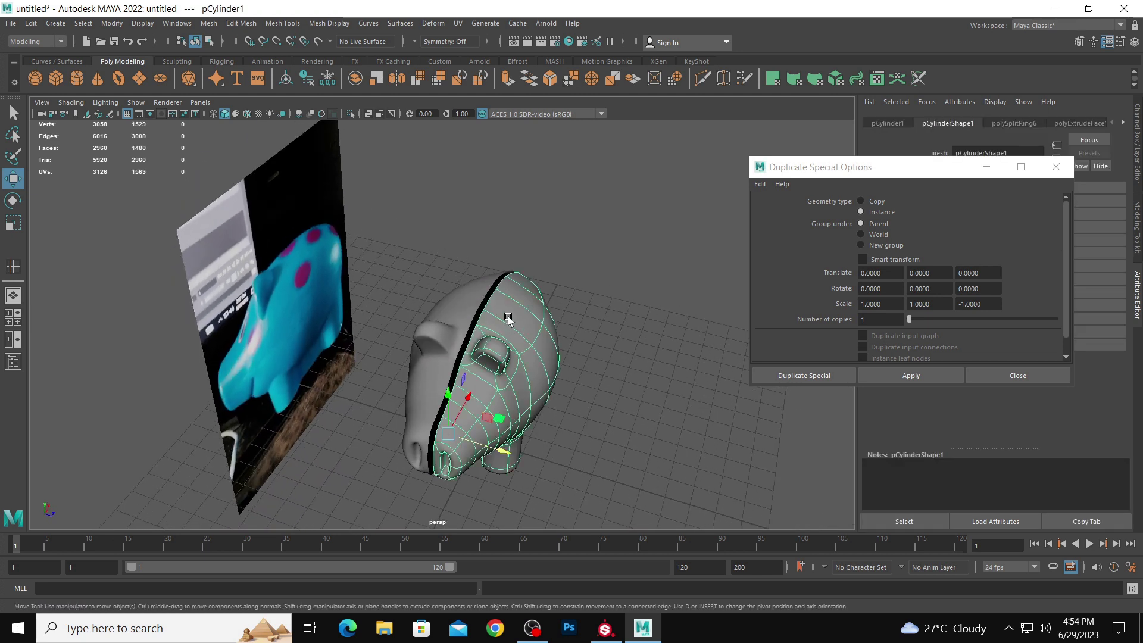
pyautogui.doubleClick(495, 291)
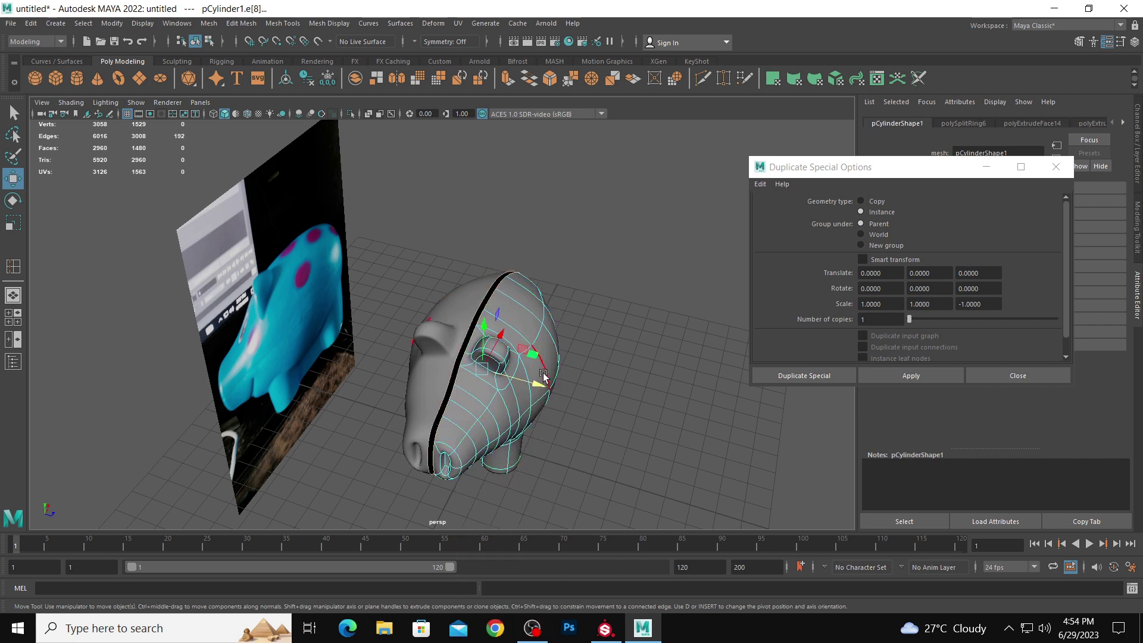
pyautogui.moveTo(543, 375); pyautogui.dragTo(625, 369)
pyautogui.click(573, 387)
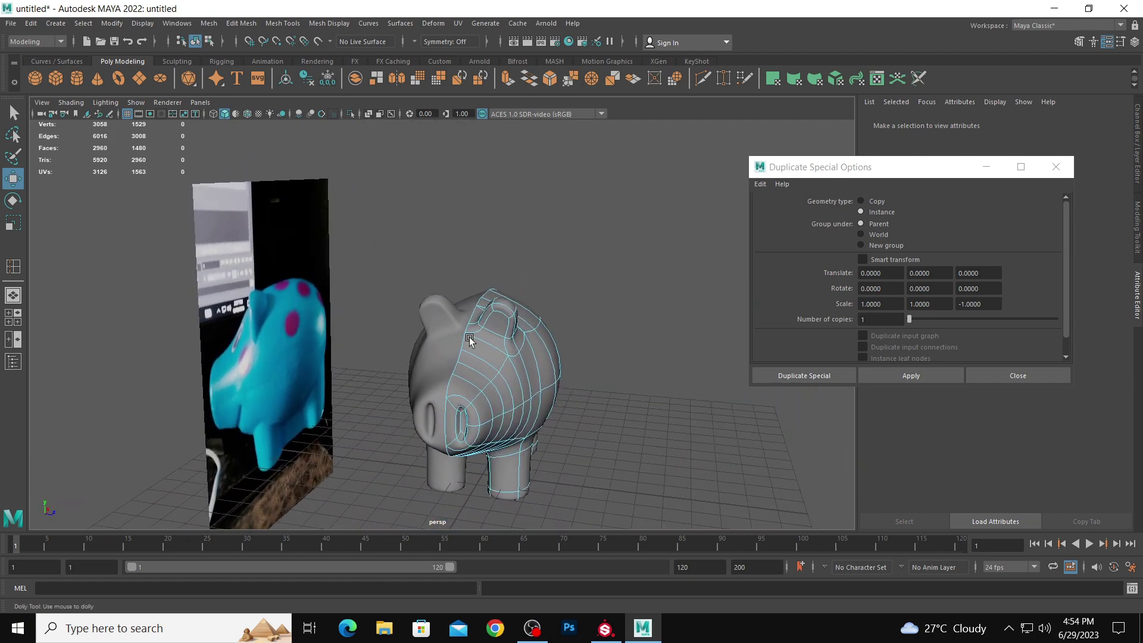
# - Select the ear's faces on the original half and adjust their height
pyautogui.scroll(3, 536, 303)
pyautogui.moveTo(537, 303); pyautogui.dragTo(537, 349, button='right')
pyautogui.moveTo(438, 292); pyautogui.dragTo(566, 315)
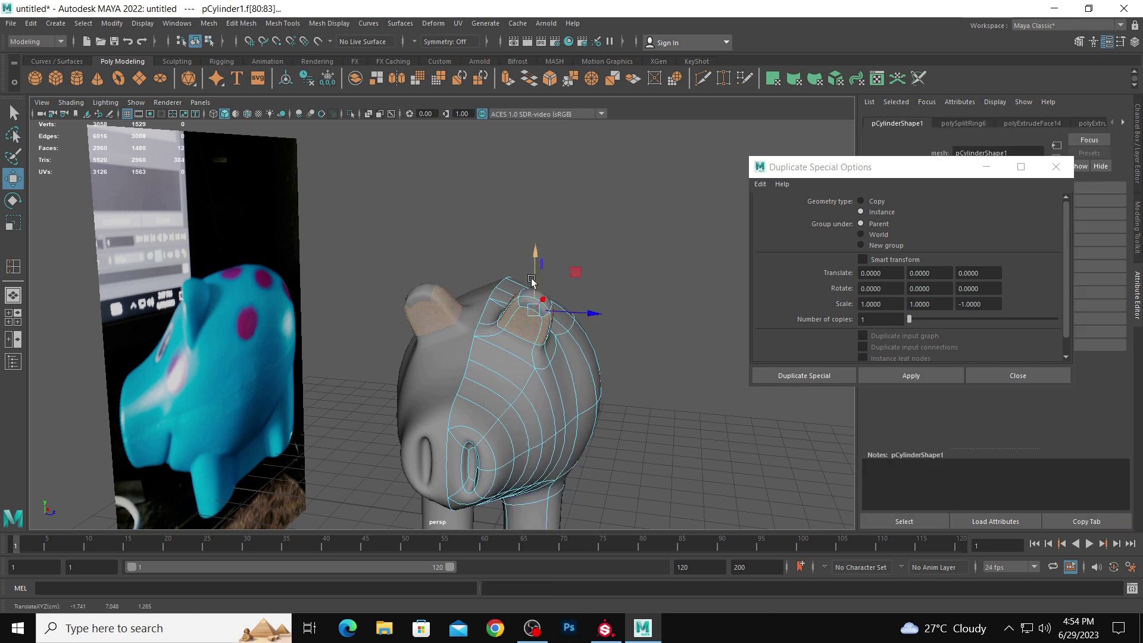
pyautogui.click(685, 390)
# - Move the vertex just behind the base of the ear outward to round the back of the head
pyautogui.keyDown('alt'); pyautogui.moveTo(686, 401); pyautogui.dragTo(326, 390); pyautogui.keyUp('alt')
pyautogui.keyDown('alt'); pyautogui.moveTo(327, 390); pyautogui.dragTo(456, 396, button='right'); pyautogui.keyUp('alt')
pyautogui.keyDown('alt'); pyautogui.moveTo(360, 311); pyautogui.dragTo(296, 312); pyautogui.keyUp('alt')
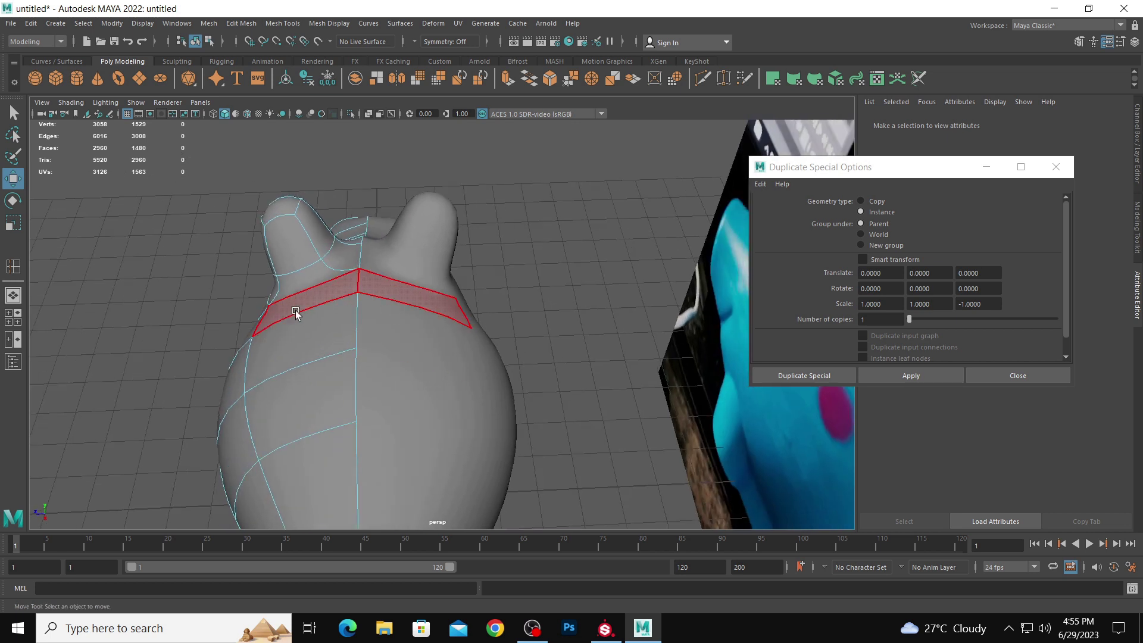
pyautogui.moveTo(296, 312); pyautogui.dragTo(237, 301, button='right')
pyautogui.click(270, 307)
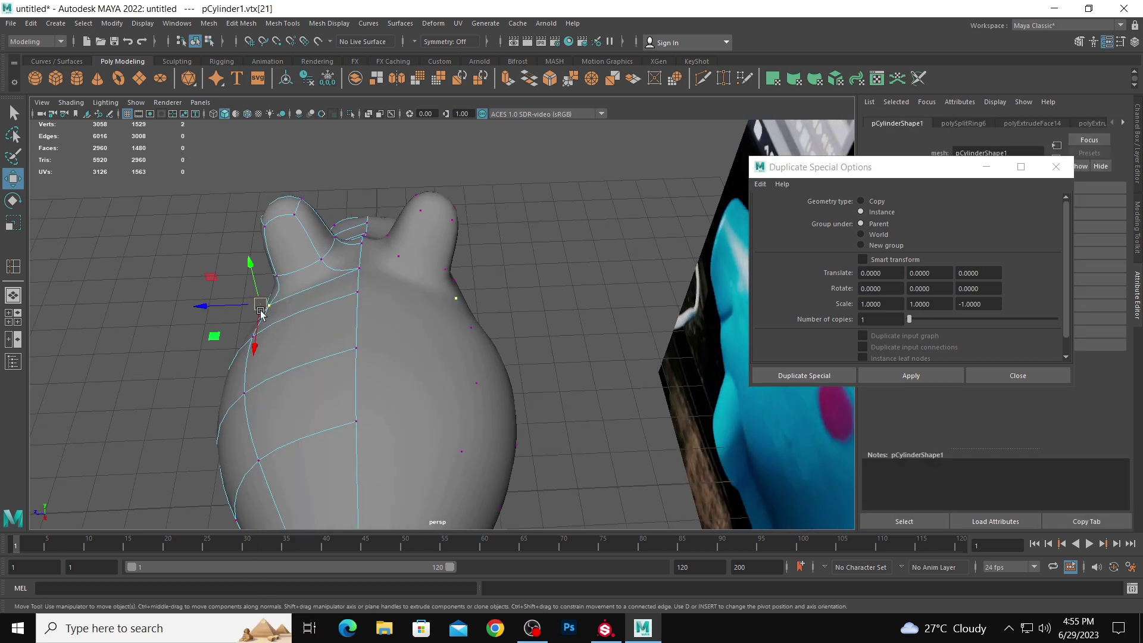
pyautogui.moveTo(260, 310); pyautogui.dragTo(250, 301)
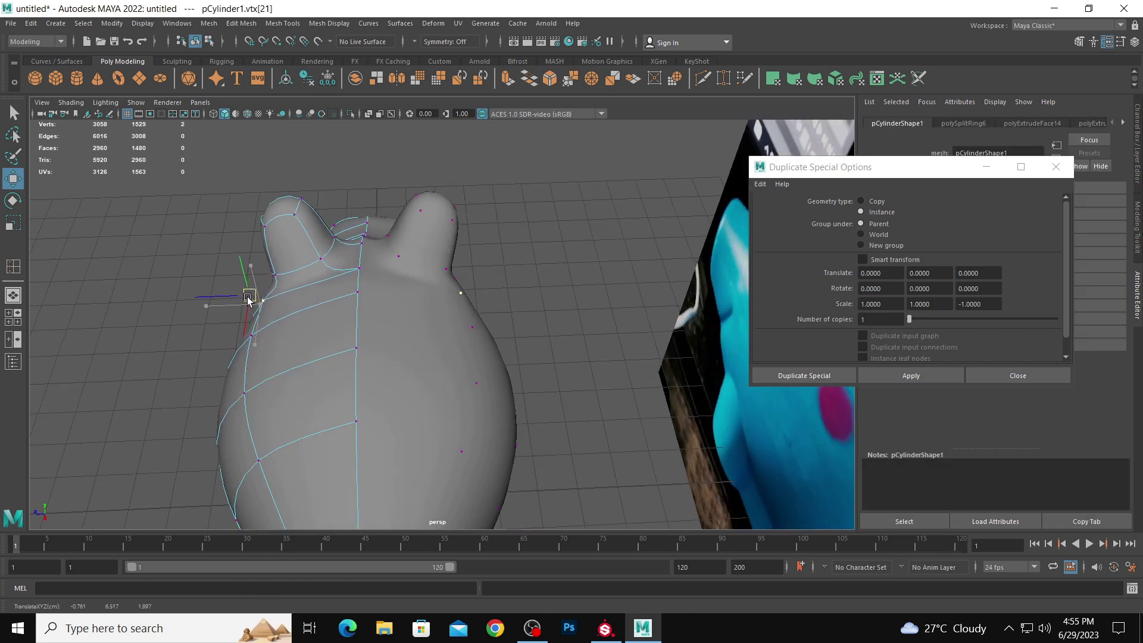
pyautogui.click(395, 311)
# - Turn off smooth preview and nudge the vertex on the side of the head below the ear sideways
pyautogui.keyDown('alt'); pyautogui.moveTo(396, 310); pyautogui.dragTo(337, 401); pyautogui.keyUp('alt')
pyautogui.press('1')
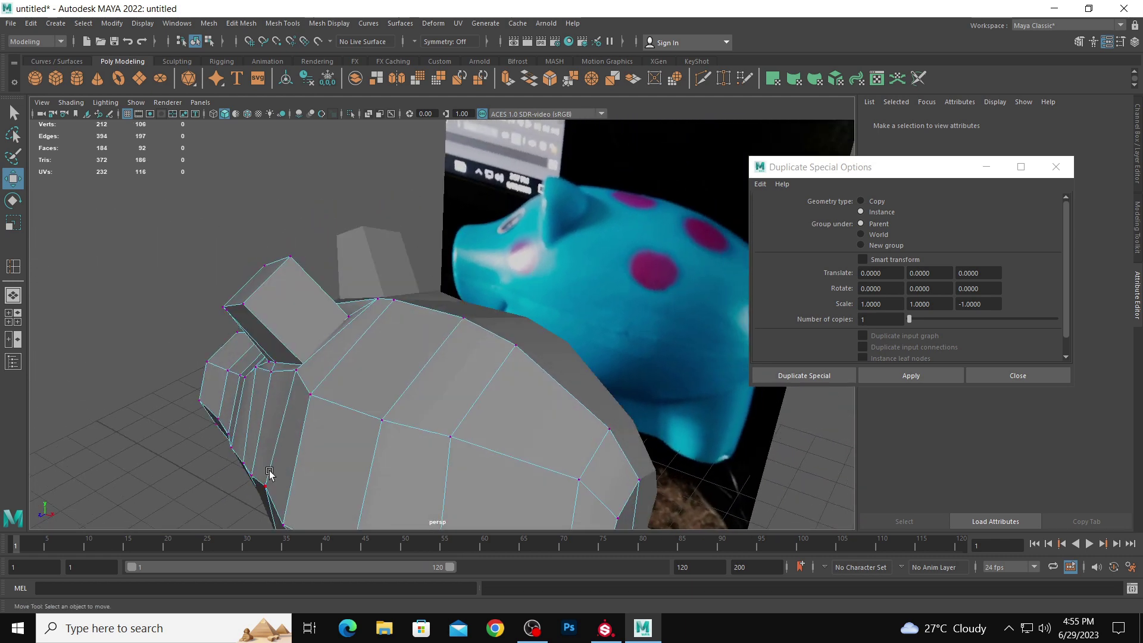
pyautogui.moveTo(268, 472); pyautogui.dragTo(335, 421)
pyautogui.moveTo(237, 450)
pyautogui.mouseDown()
pyautogui.moveTo(227, 456)
pyautogui.moveTo(255, 446)
pyautogui.moveTo(236, 435)
pyautogui.mouseUp()
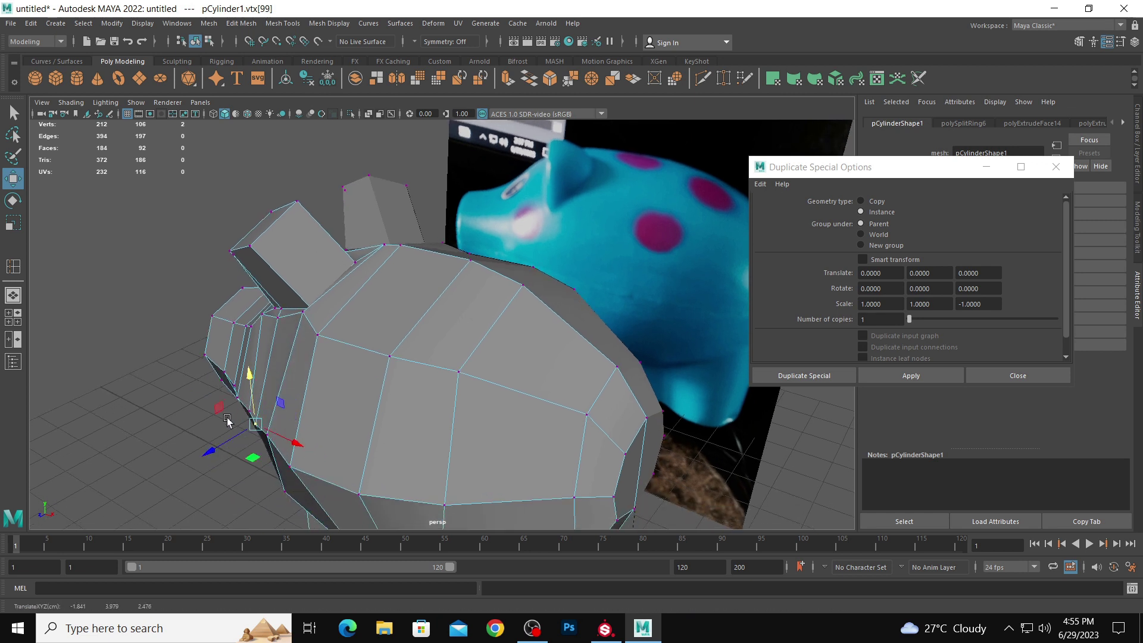
pyautogui.scroll(-5, 287, 418)
pyautogui.press('f')
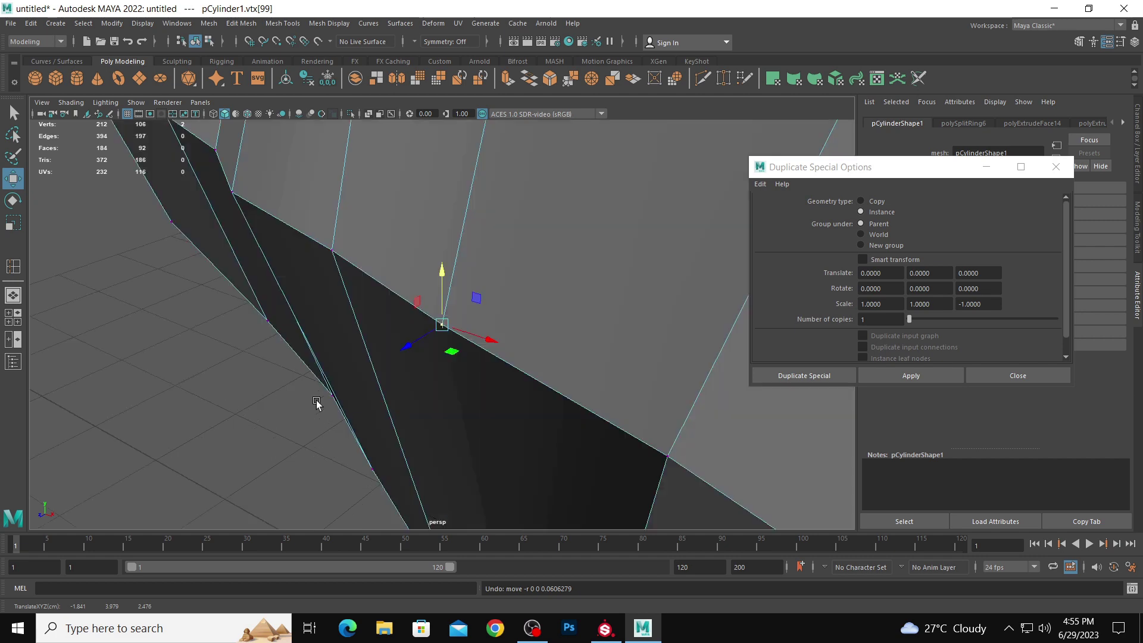
pyautogui.scroll(-4, 289, 388)
pyautogui.keyDown('alt'); pyautogui.moveTo(366, 356); pyautogui.dragTo(415, 374); pyautogui.keyUp('alt')
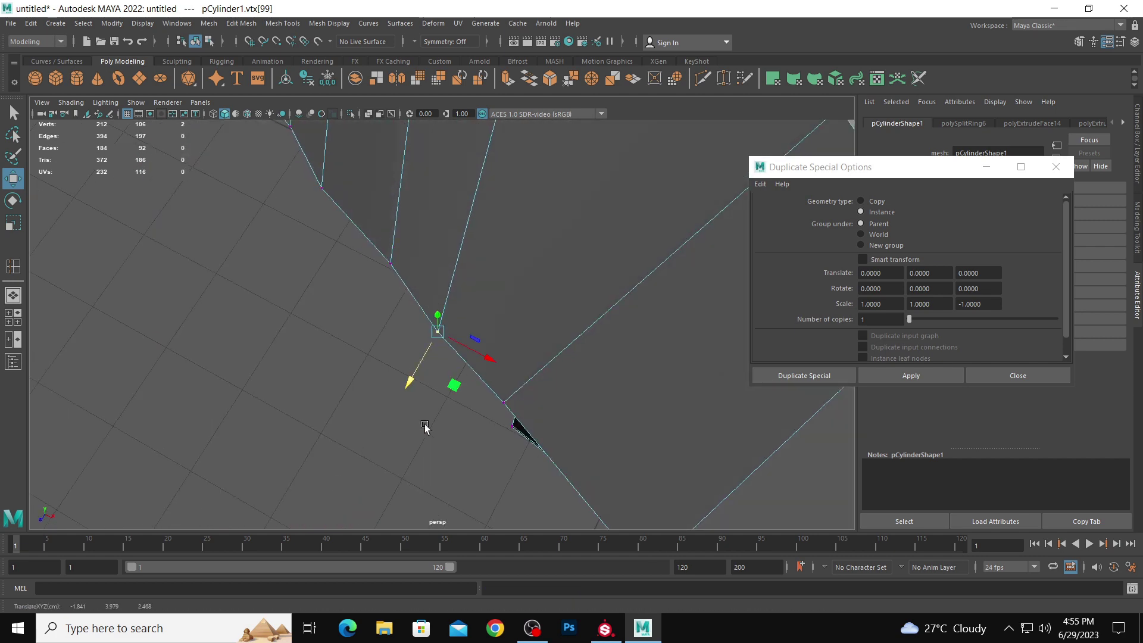
# - Nudge the two vertices farther forward on the side of the head sideways to even the cheek outline, then restore smooth preview
pyautogui.keyDown('alt'); pyautogui.moveTo(425, 427); pyautogui.dragTo(413, 400); pyautogui.keyUp('alt')
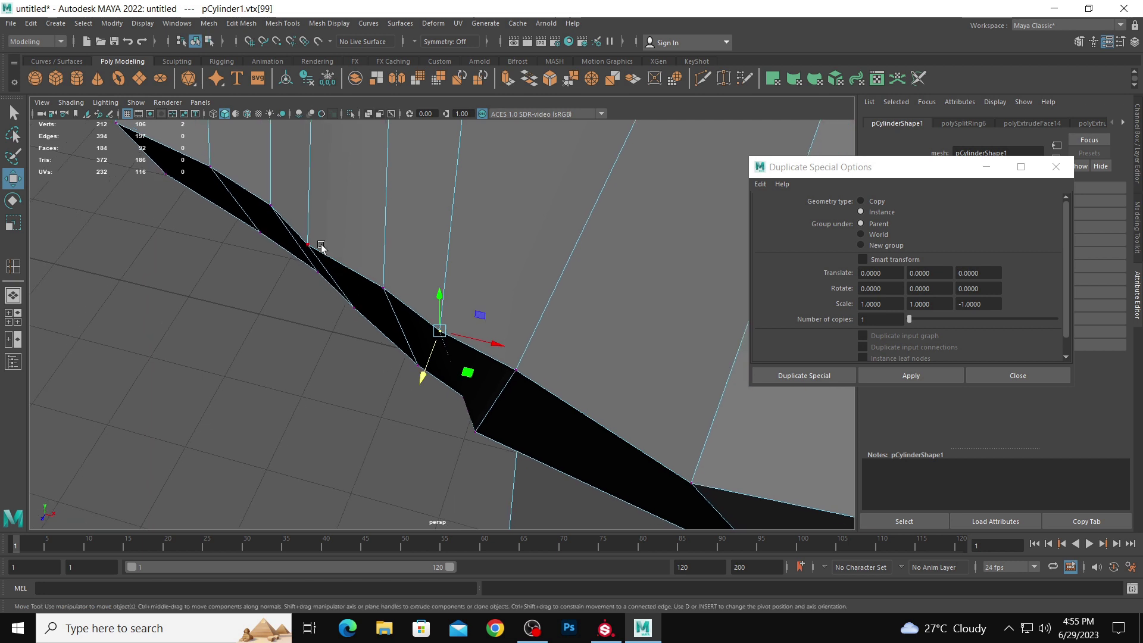
pyautogui.click(389, 290)
pyautogui.moveTo(364, 328); pyautogui.dragTo(368, 321)
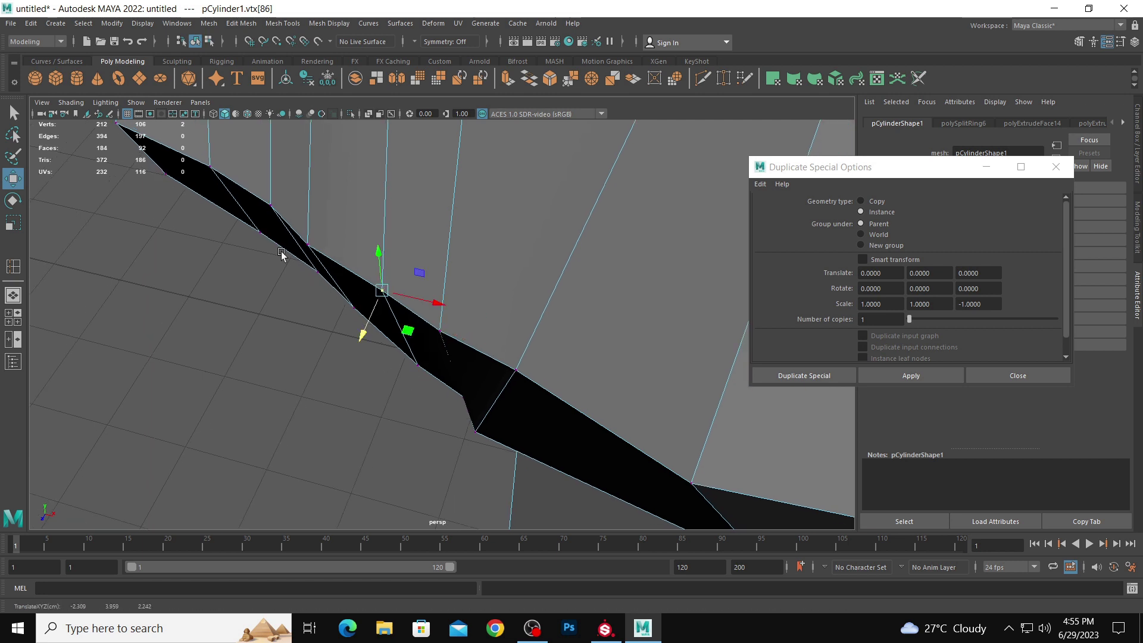
pyautogui.click(271, 206)
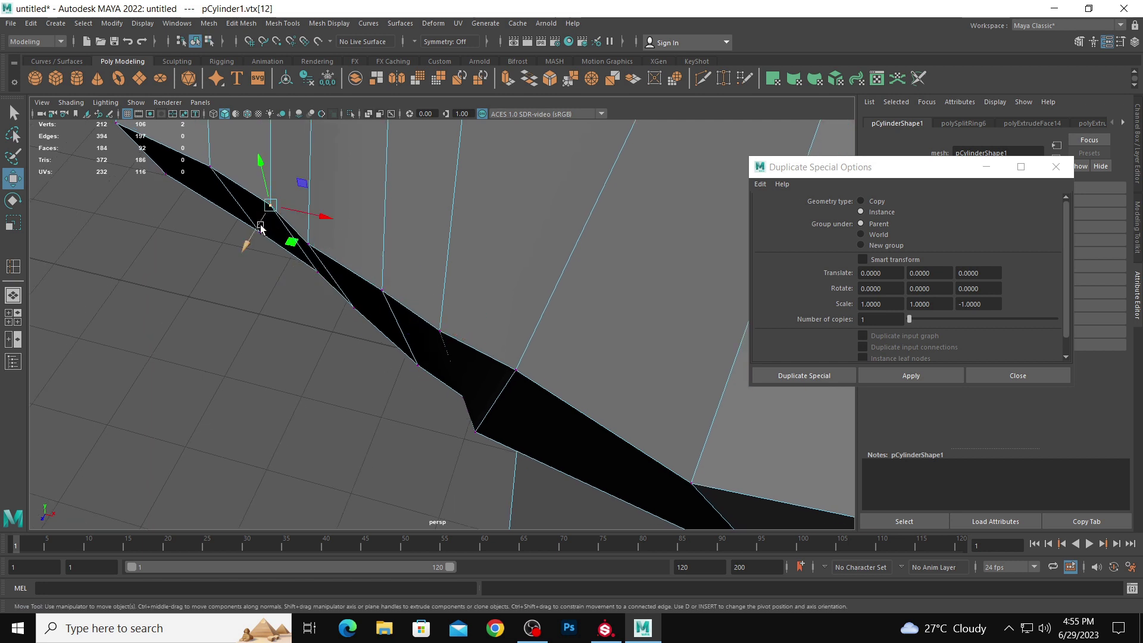
pyautogui.moveTo(255, 235); pyautogui.dragTo(250, 238)
pyautogui.press('3')
pyautogui.click(370, 359)
# - Select the edge at the outer base of the ear and shift it slightly outward
pyautogui.scroll(-5, 369, 359)
pyautogui.keyDown('alt'); pyautogui.moveTo(370, 359); pyautogui.dragTo(459, 319); pyautogui.keyUp('alt')
pyautogui.scroll(-5, 369, 299)
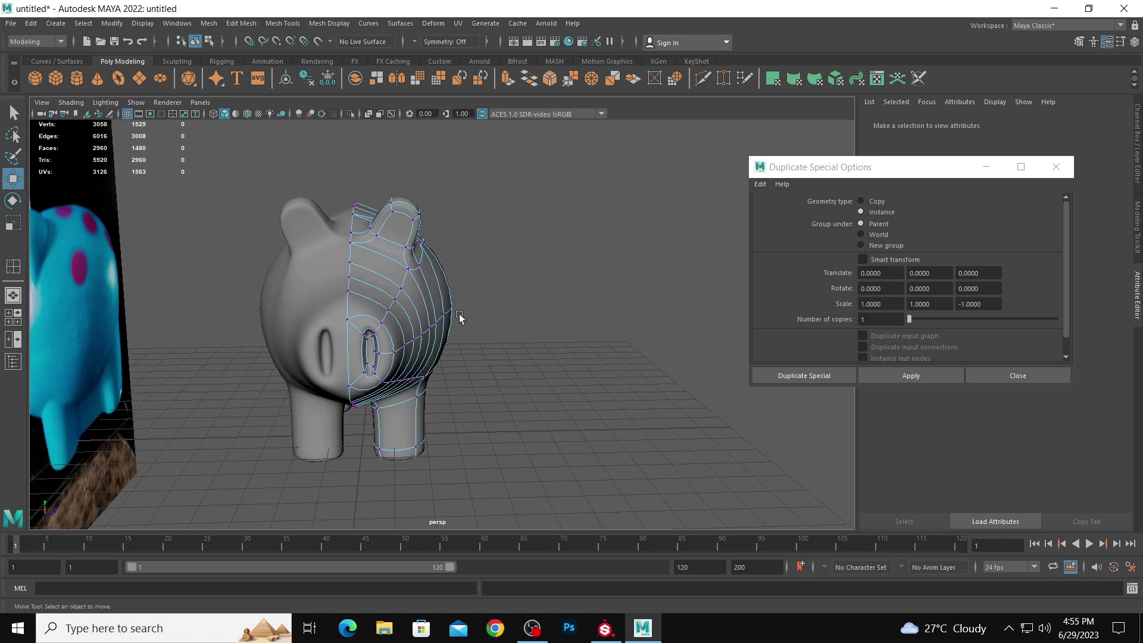
pyautogui.scroll(3, 419, 284)
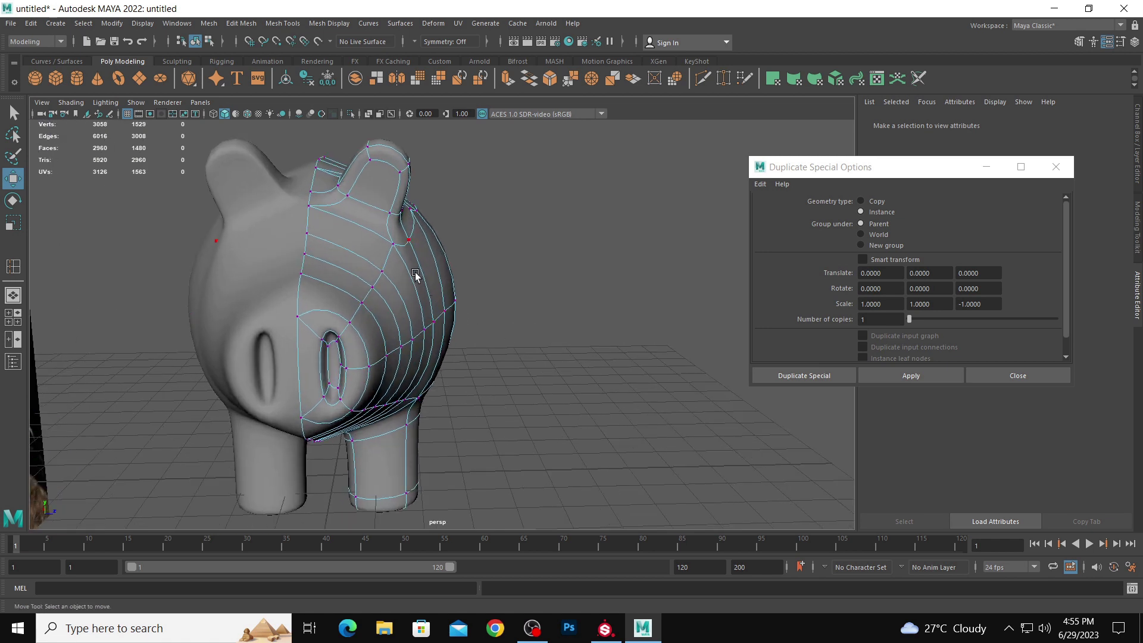
pyautogui.press('F10')
pyautogui.doubleClick(407, 249)
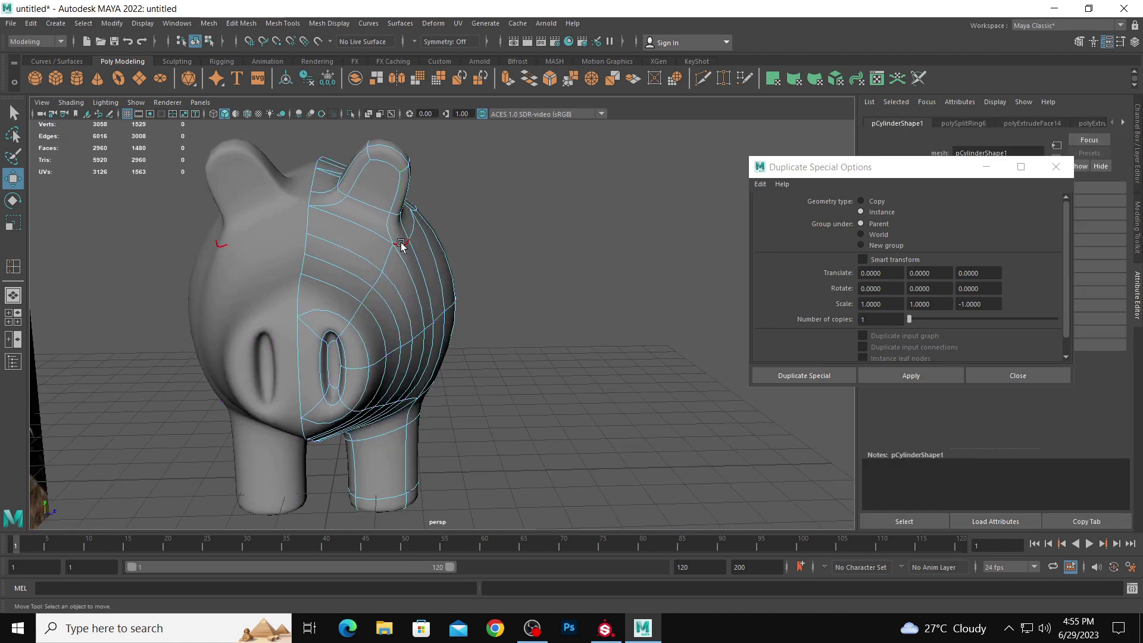
pyautogui.moveTo(454, 235); pyautogui.dragTo(454, 237)
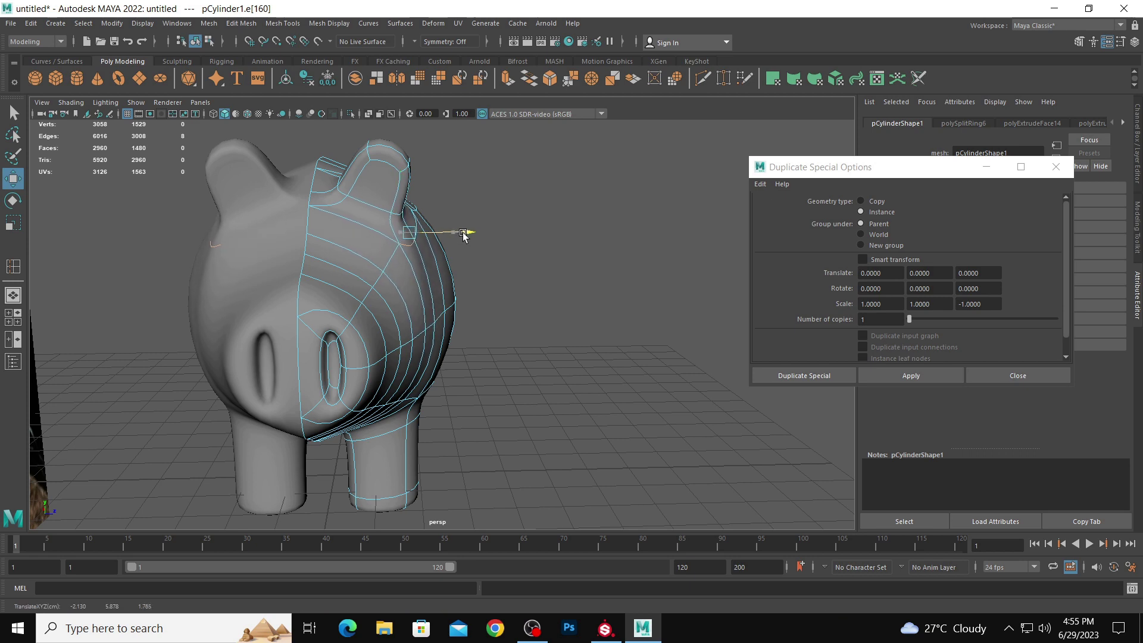
pyautogui.click(541, 281)
# - Move the vertex on the upper side of the pig's rump outward to fill out the body, and return to object mode
pyautogui.keyDown('alt'); pyautogui.moveTo(541, 281); pyautogui.dragTo(453, 268); pyautogui.keyUp('alt')
pyautogui.click(453, 268)
pyautogui.click(615, 283)
pyautogui.keyDown('alt'); pyautogui.moveTo(615, 283); pyautogui.dragTo(510, 316); pyautogui.keyUp('alt')
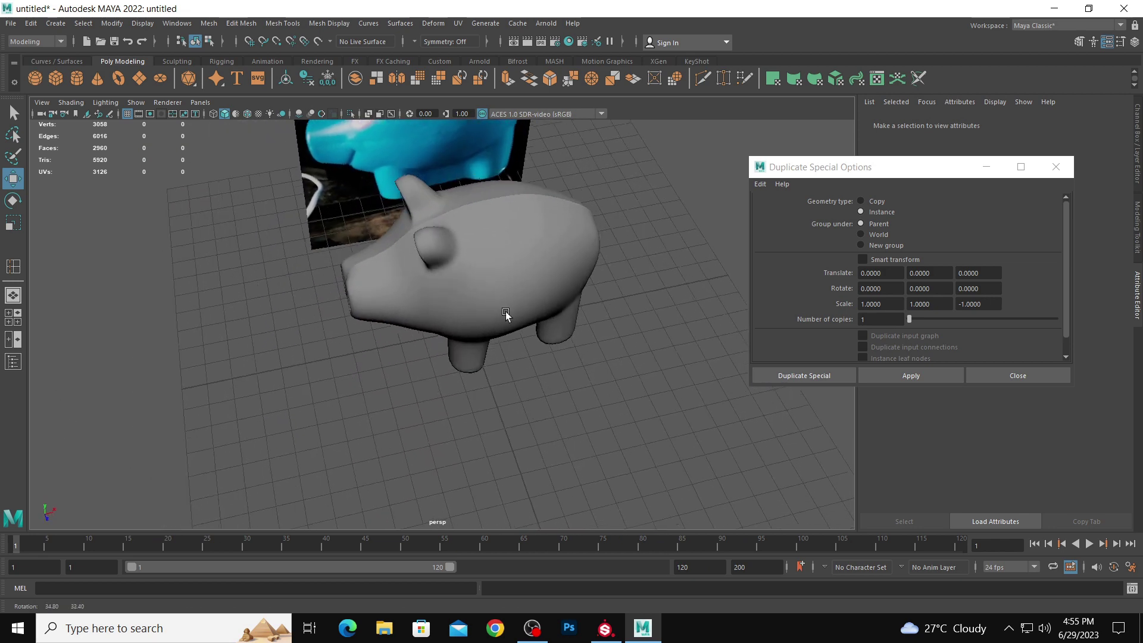
pyautogui.click(541, 276)
pyautogui.keyDown('alt'); pyautogui.moveTo(541, 275); pyautogui.dragTo(551, 280); pyautogui.keyUp('alt')
pyautogui.moveTo(542, 241); pyautogui.dragTo(473, 233, button='right')
pyautogui.click(549, 237)
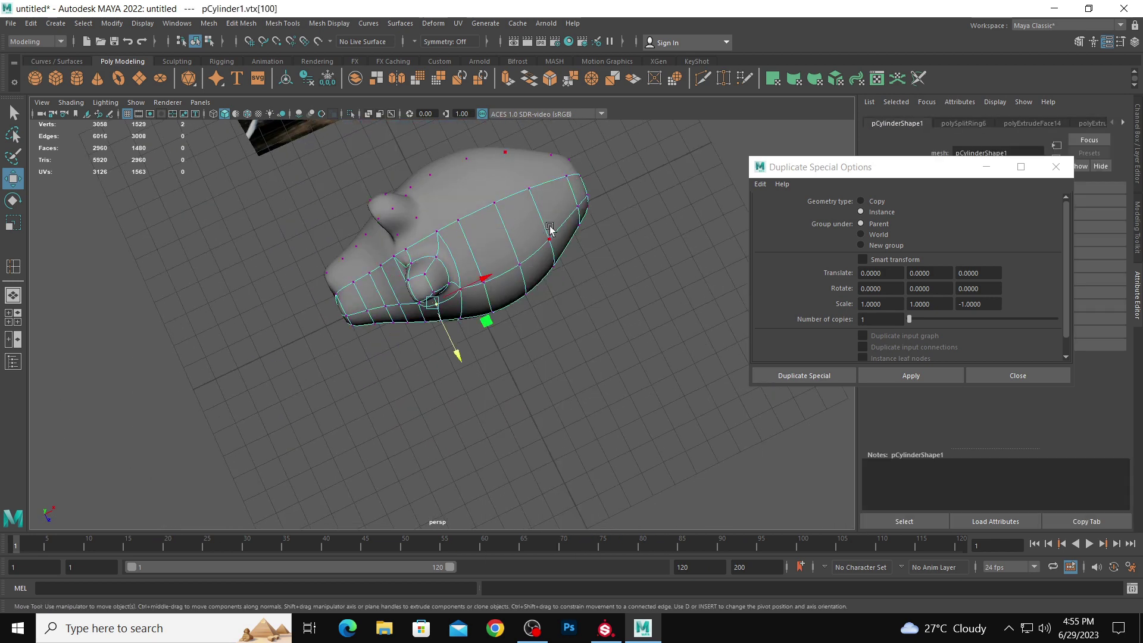
pyautogui.moveTo(568, 277); pyautogui.dragTo(573, 287)
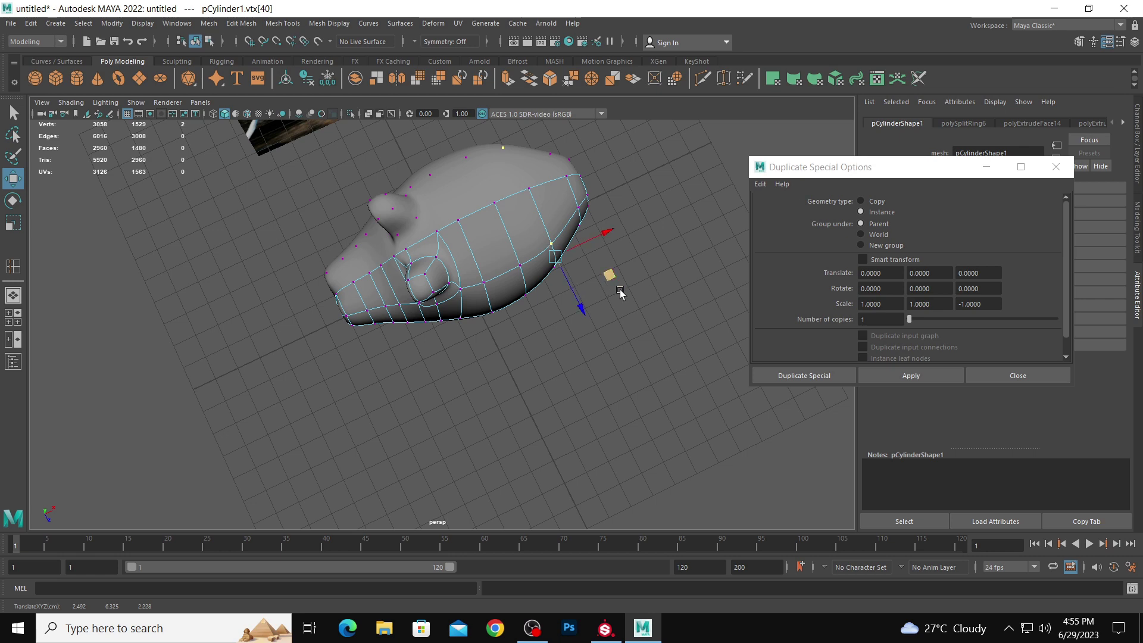
pyautogui.keyDown('alt'); pyautogui.moveTo(621, 291); pyautogui.dragTo(596, 224); pyautogui.keyUp('alt')
pyautogui.moveTo(483, 248); pyautogui.dragTo(531, 228, button='right')
pyautogui.click(572, 260)
# - Select the mirrored pig half and shift it sideways to line up with the original half at the seam
pyautogui.scroll(-1, 571, 260)
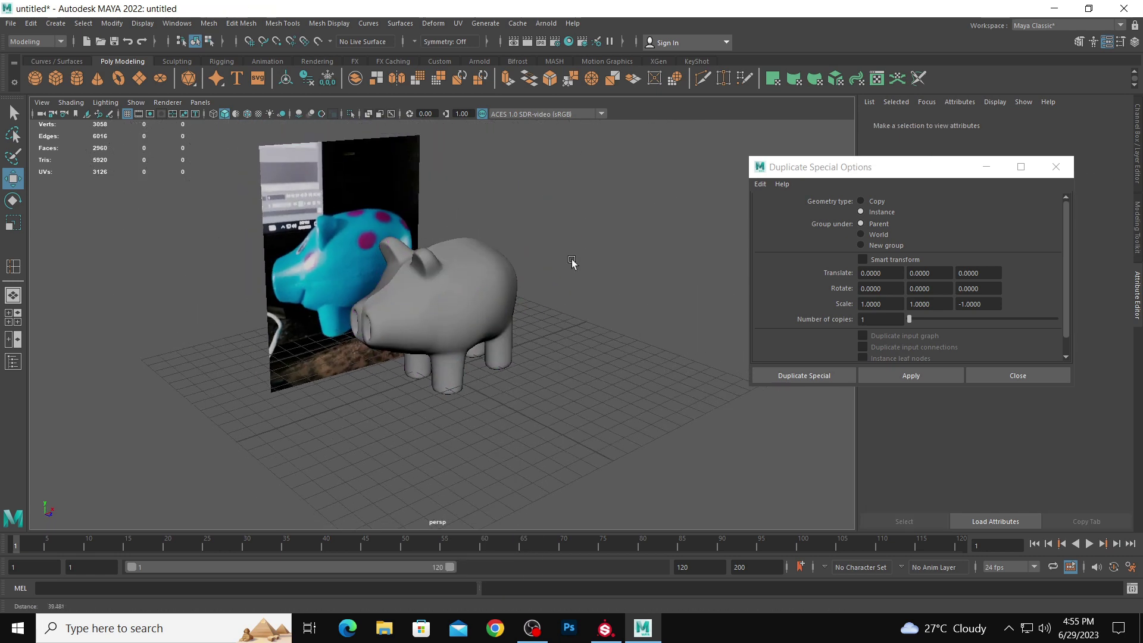
pyautogui.moveTo(572, 260)
pyautogui.keyDown('alt'); pyautogui.mouseDown()
pyautogui.moveTo(587, 237)
pyautogui.moveTo(563, 240)
pyautogui.mouseUp(); pyautogui.keyUp('alt')
pyautogui.scroll(2, 448, 322)
pyautogui.keyDown('alt'); pyautogui.moveTo(490, 362); pyautogui.dragTo(487, 334); pyautogui.keyUp('alt')
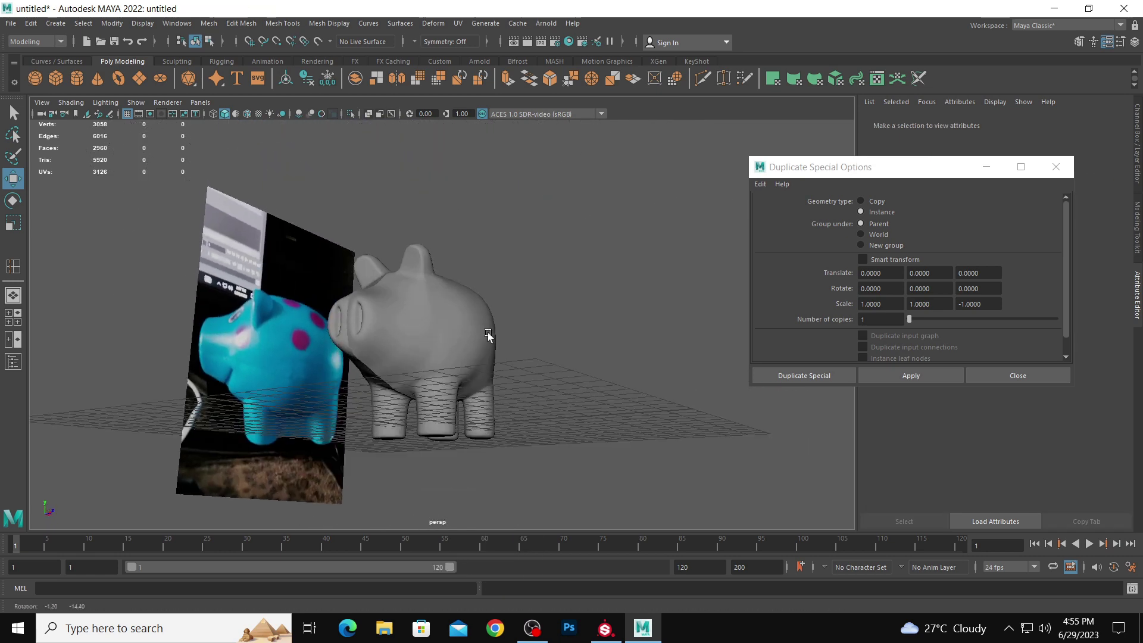
pyautogui.click(429, 372)
pyautogui.moveTo(419, 372)
pyautogui.keyDown('alt'); pyautogui.mouseDown()
pyautogui.moveTo(464, 383)
pyautogui.moveTo(434, 408)
pyautogui.moveTo(414, 379)
pyautogui.moveTo(415, 321)
pyautogui.moveTo(416, 359)
pyautogui.mouseUp(); pyautogui.keyUp('alt')
pyautogui.hotkey('ctrl', 'shift', 'd')
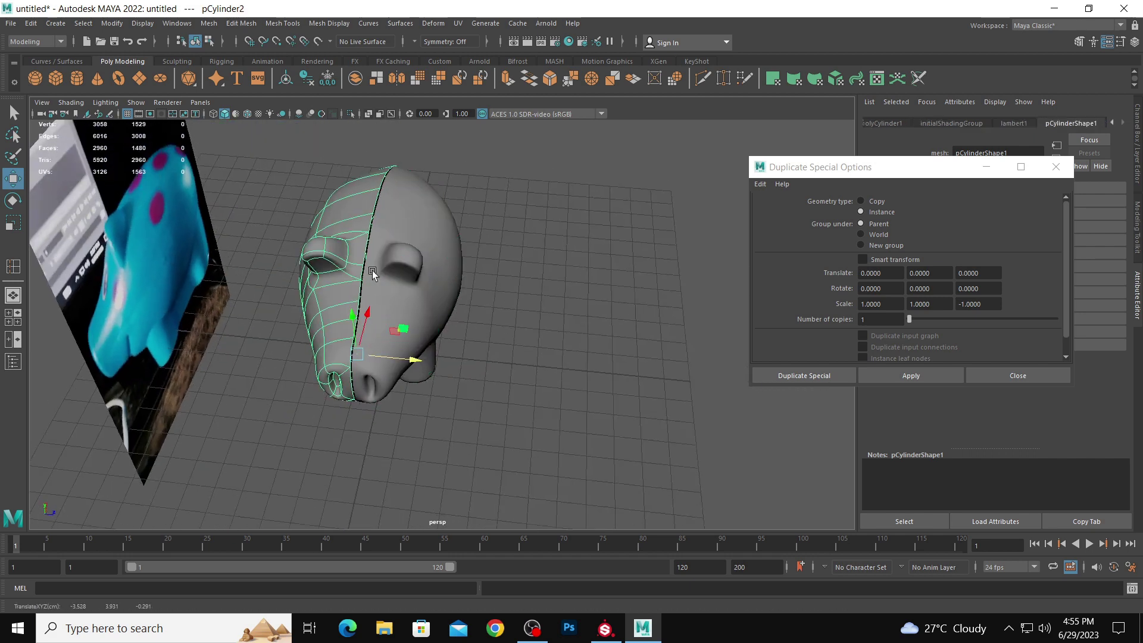
# - Turn off smooth preview and combine the two pig halves into one mesh
pyautogui.press('1')
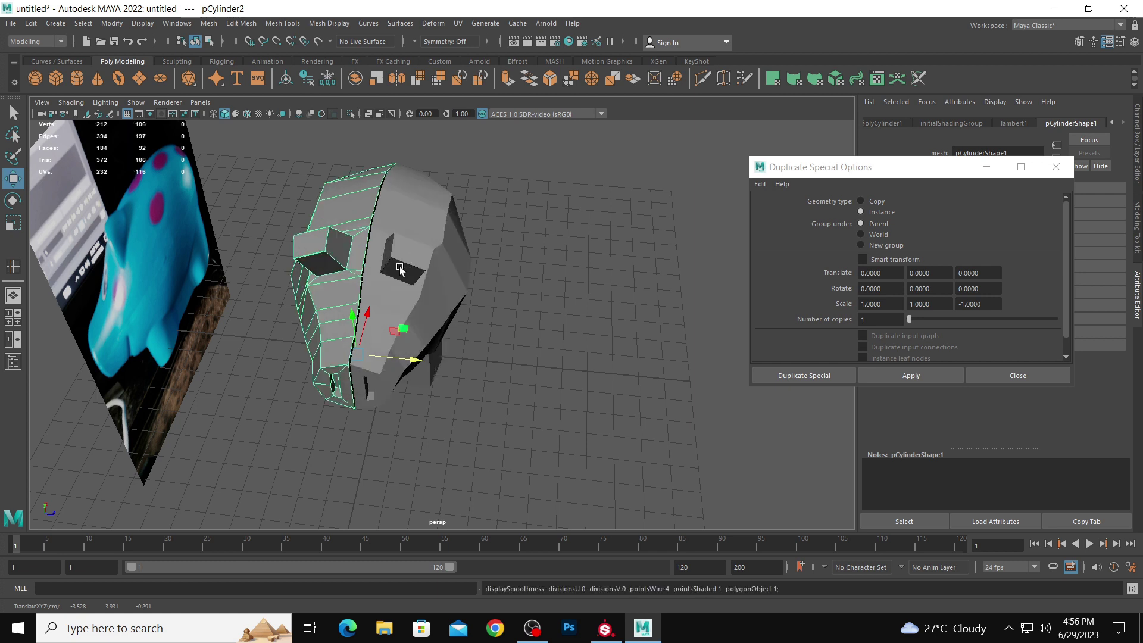
pyautogui.click(419, 312)
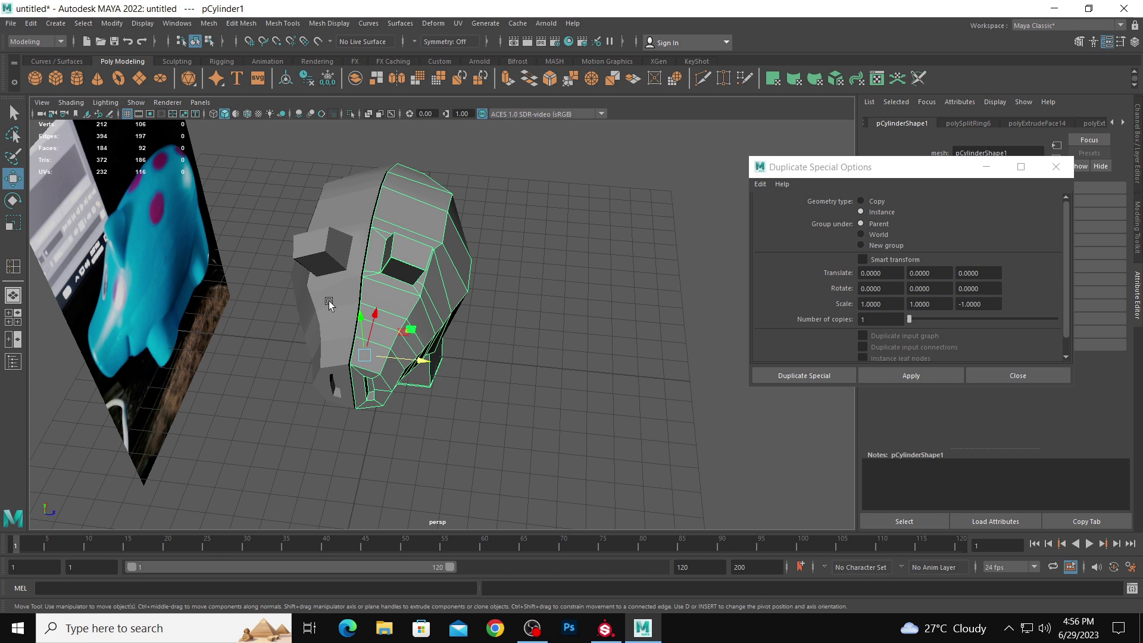
pyautogui.keyDown('shift'); pyautogui.click(329, 304); pyautogui.keyUp('shift')
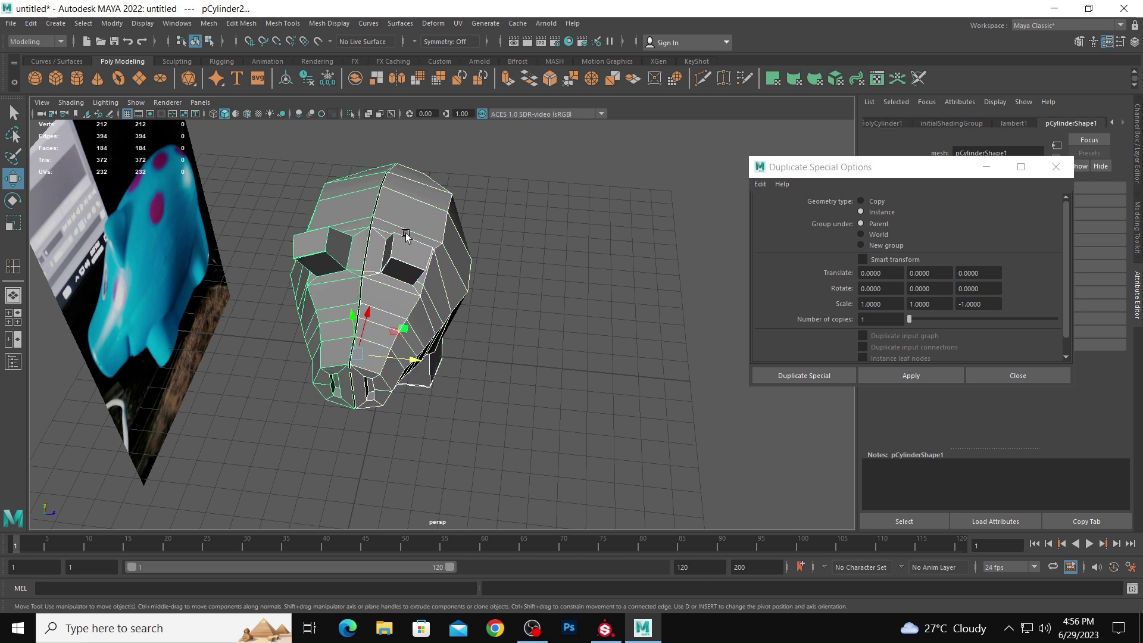
pyautogui.press('space')
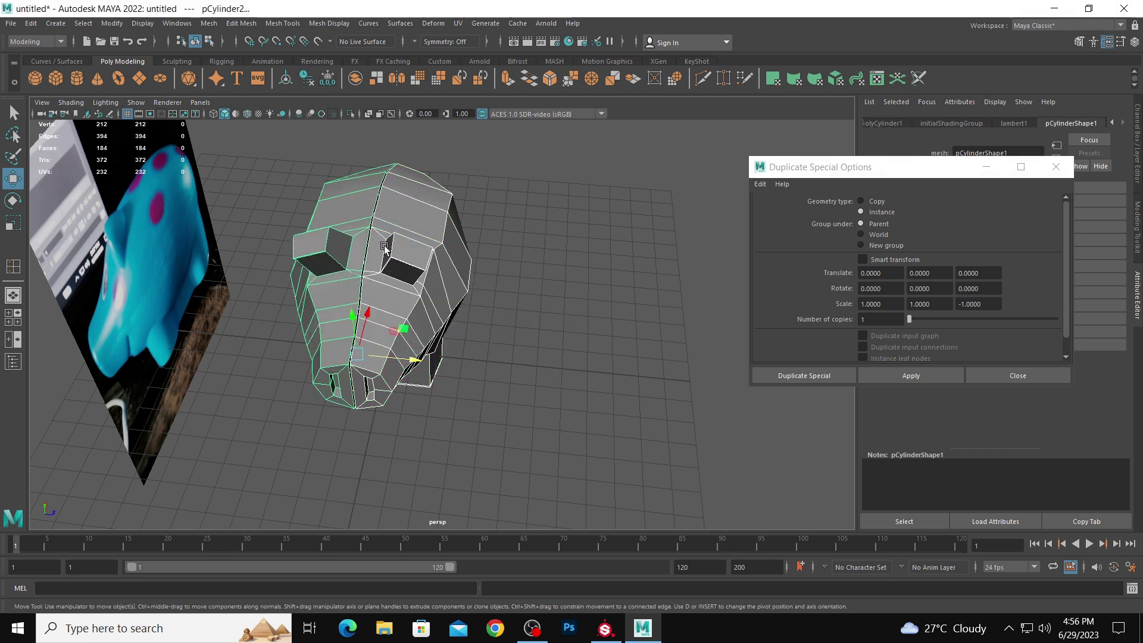
pyautogui.press('space')
pyautogui.click(240, 273)
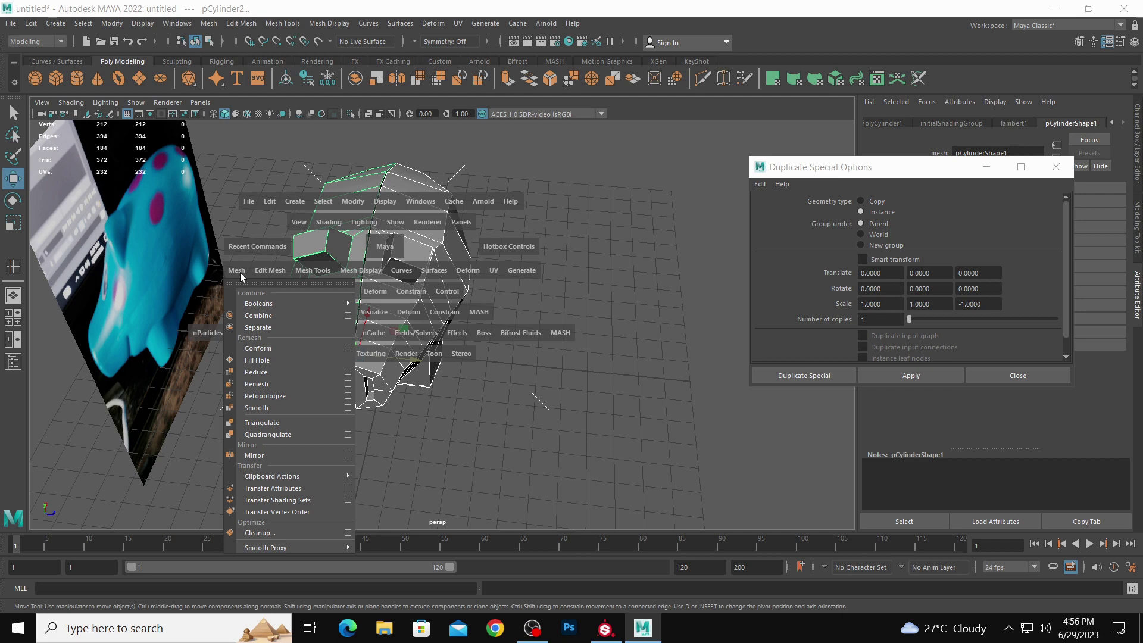
pyautogui.click(258, 316)
# - Select all vertices along the centre seam in the top view and scale them flat across the pig's width
pyautogui.press('space')
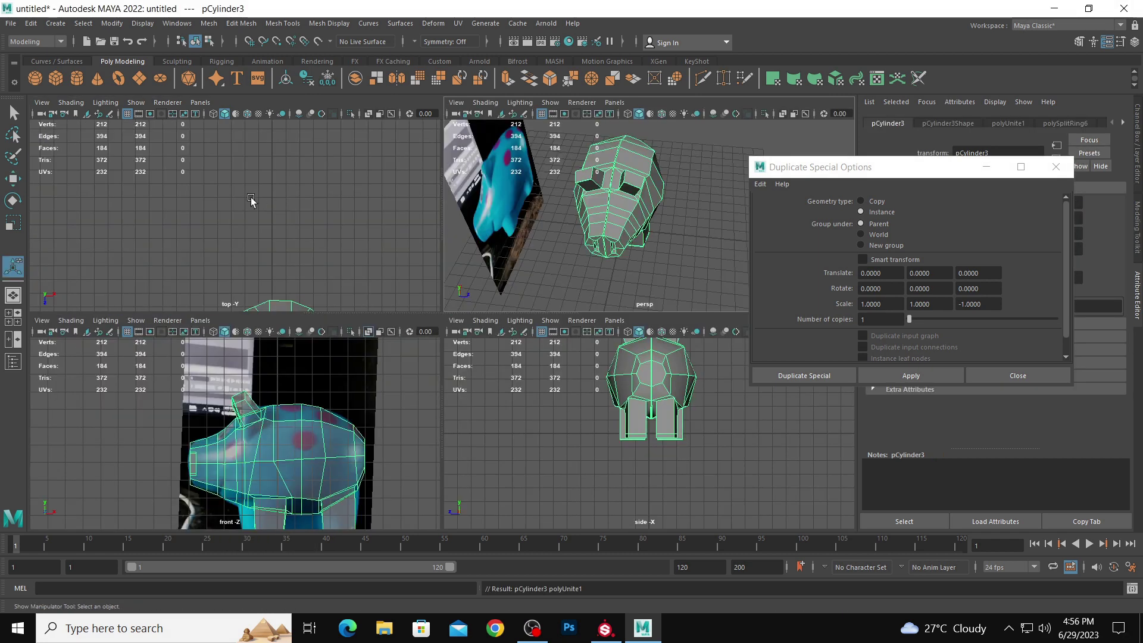
pyautogui.press('f')
pyautogui.moveTo(246, 199); pyautogui.dragTo(196, 201, button='right')
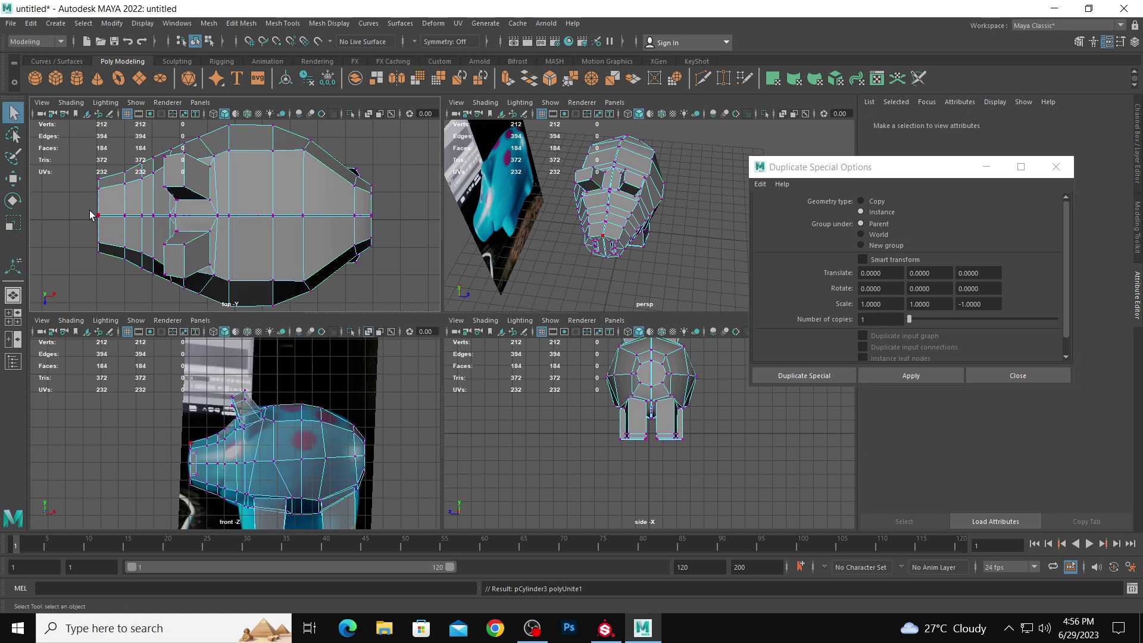
pyautogui.moveTo(186, 222); pyautogui.dragTo(379, 223)
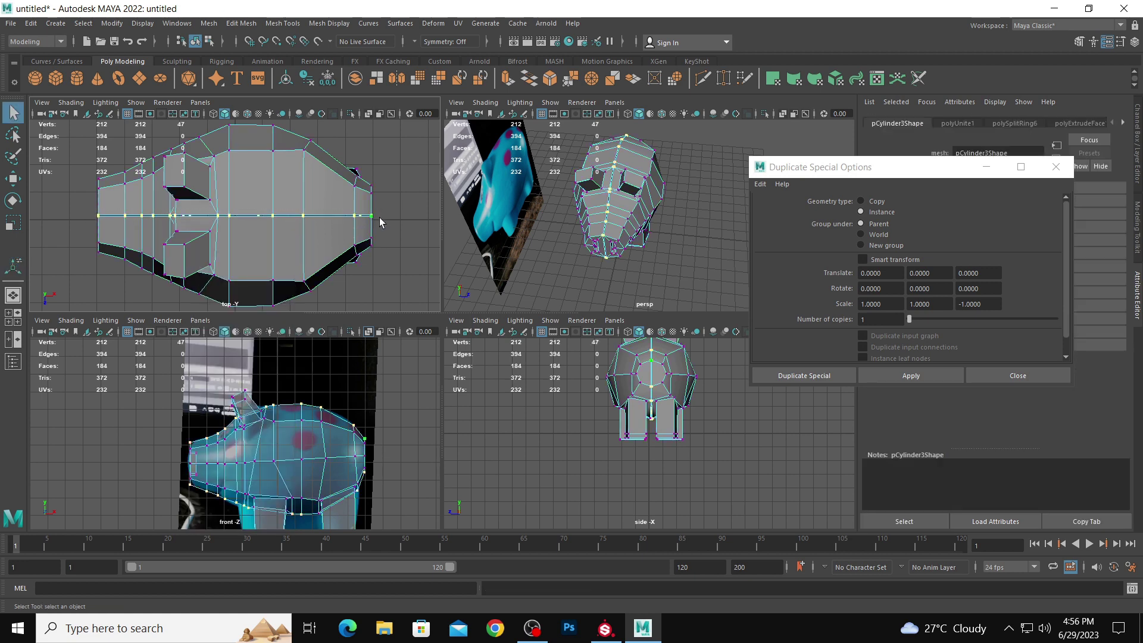
pyautogui.press('space')
pyautogui.moveTo(536, 232)
pyautogui.keyDown('alt'); pyautogui.mouseDown()
pyautogui.moveTo(554, 97)
pyautogui.moveTo(512, 223)
pyautogui.moveTo(539, 242)
pyautogui.mouseUp(); pyautogui.keyUp('alt')
pyautogui.press('r')
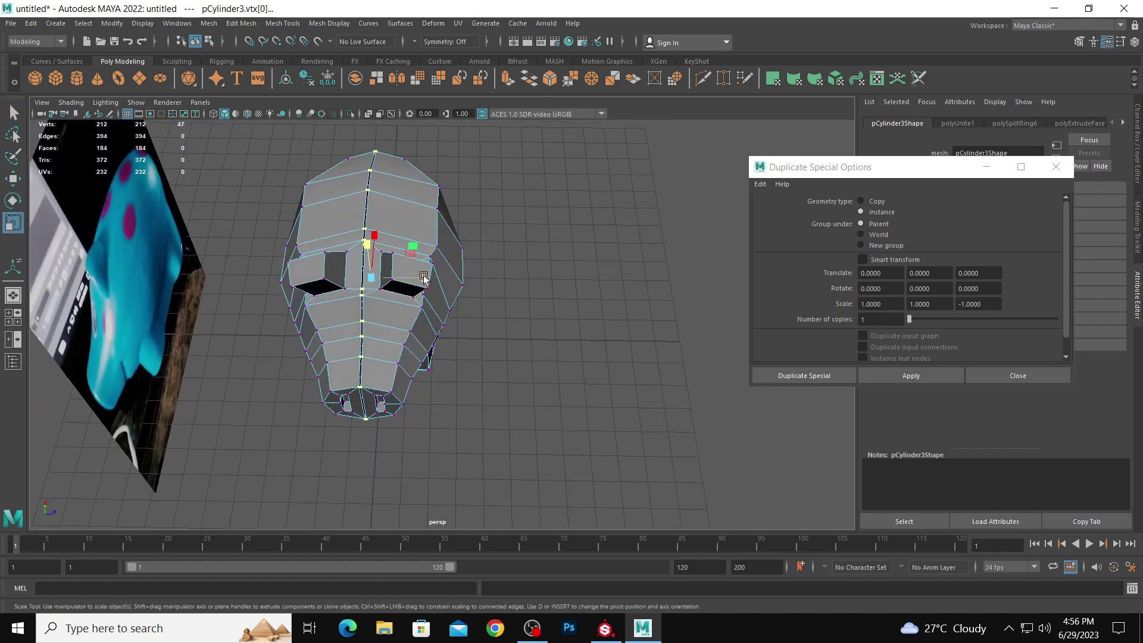
pyautogui.moveTo(424, 277); pyautogui.dragTo(393, 280)
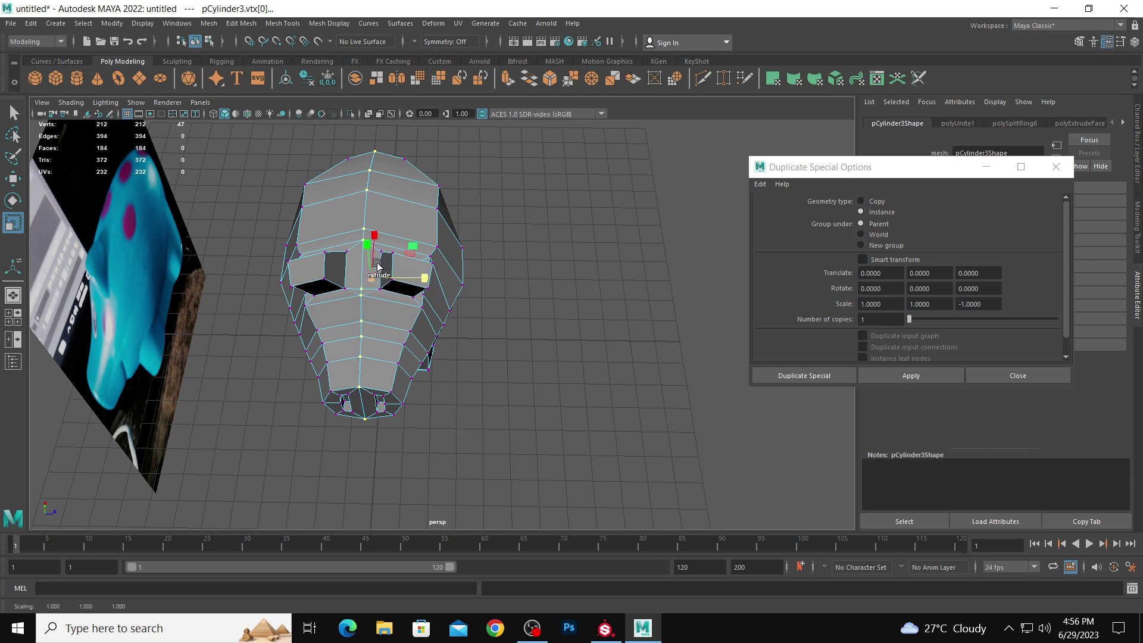
# - Merge the overlapping centre seam vertices and show the whole pig in smooth preview
pyautogui.keyDown('shift'); pyautogui.moveTo(363, 235); pyautogui.dragTo(484, 179, button='right'); pyautogui.keyUp('shift')
pyautogui.click(402, 202)
pyautogui.press('3')
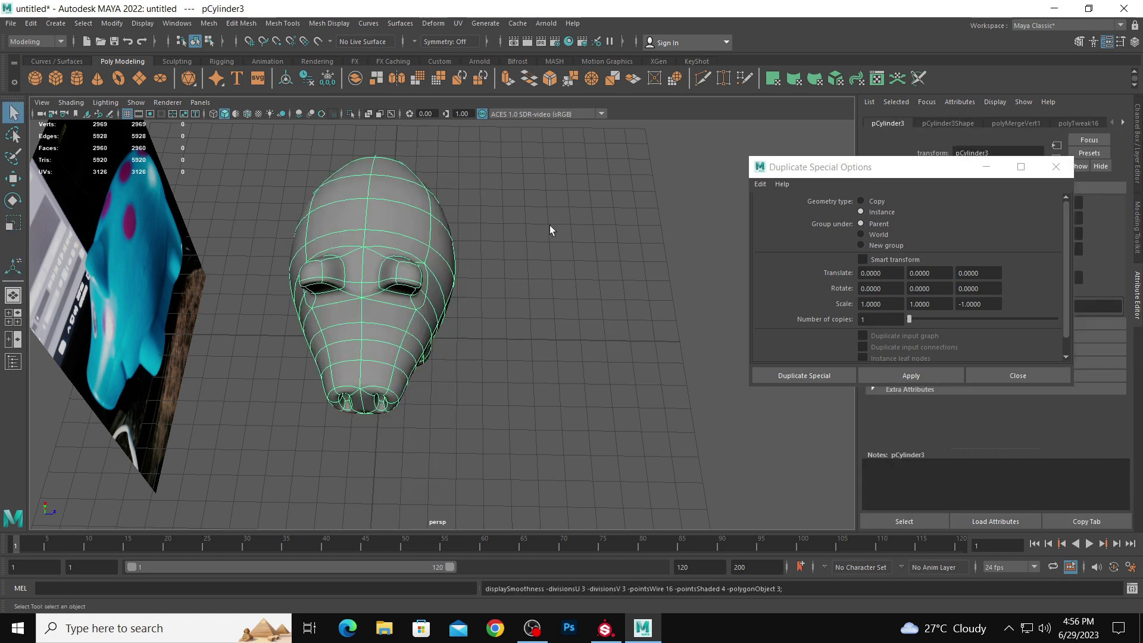
# - Examine the merged pig in smooth preview from the front, rear and side
pyautogui.click(549, 226)
pyautogui.keyDown('alt'); pyautogui.moveTo(503, 252); pyautogui.dragTo(511, 205); pyautogui.keyUp('alt')
pyautogui.keyDown('alt'); pyautogui.moveTo(511, 206); pyautogui.dragTo(502, 246, button='right'); pyautogui.keyUp('alt')
pyautogui.keyDown('alt'); pyautogui.moveTo(503, 246); pyautogui.dragTo(402, 235); pyautogui.keyUp('alt')
pyautogui.click(490, 239)
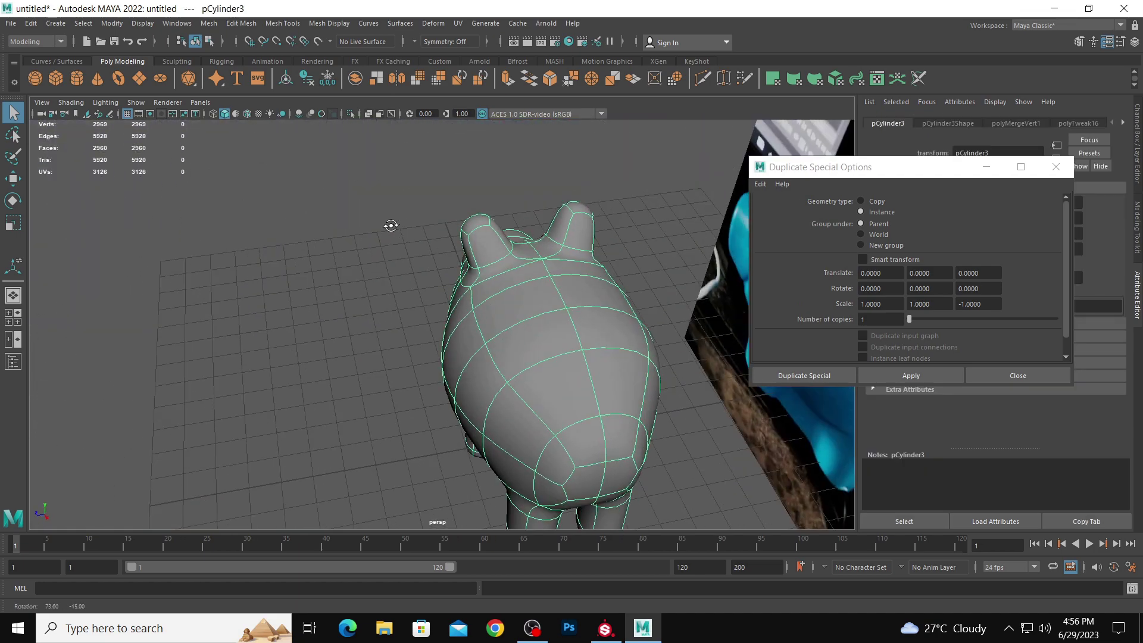
pyautogui.keyDown('alt'); pyautogui.moveTo(536, 283); pyautogui.dragTo(600, 256); pyautogui.keyUp('alt')
pyautogui.keyDown('alt'); pyautogui.moveTo(479, 246); pyautogui.dragTo(357, 305); pyautogui.keyUp('alt')
# - Turn off smooth preview and insert an edge loop around the snout just behind its front rim
pyautogui.press('1')
pyautogui.scroll(2, 358, 306)
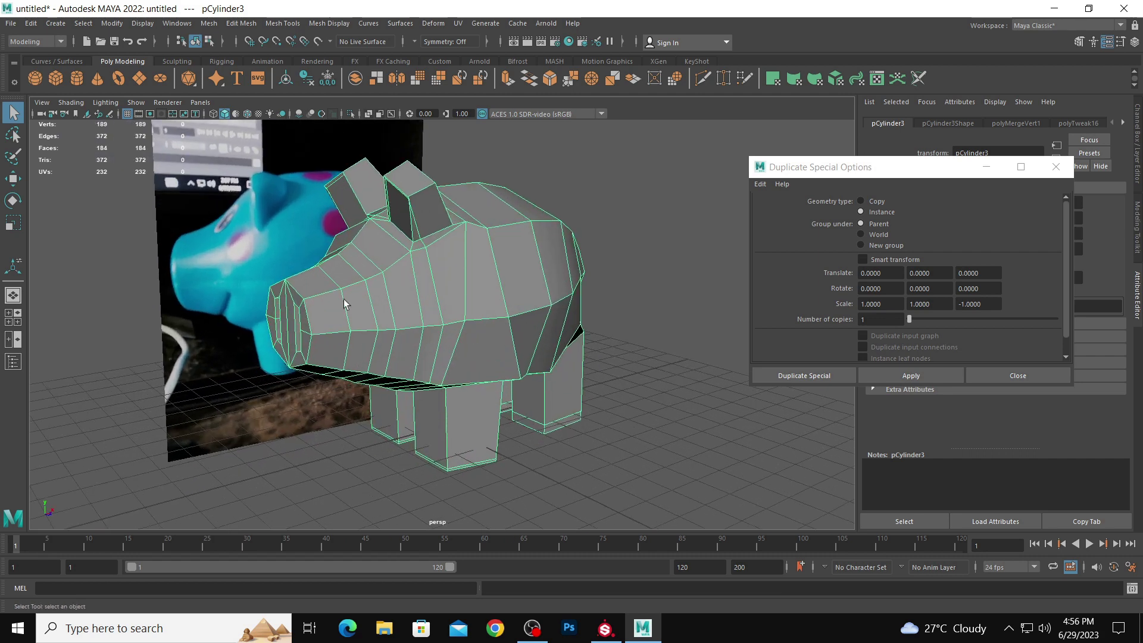
pyautogui.moveTo(344, 298); pyautogui.dragTo(306, 253, button='right')
pyautogui.click(323, 300)
pyautogui.keyDown('shift'); pyautogui.moveTo(321, 296); pyautogui.dragTo(314, 370, button='right'); pyautogui.keyUp('shift')
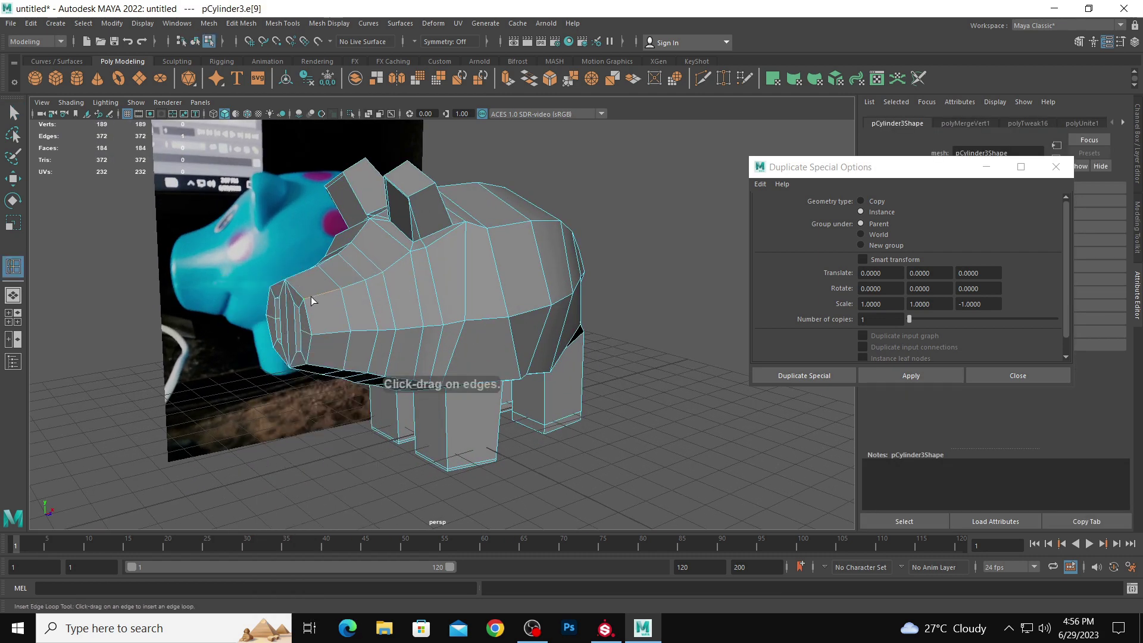
pyautogui.moveTo(309, 301)
pyautogui.mouseDown()
pyautogui.moveTo(290, 305)
pyautogui.moveTo(310, 307)
pyautogui.mouseUp()
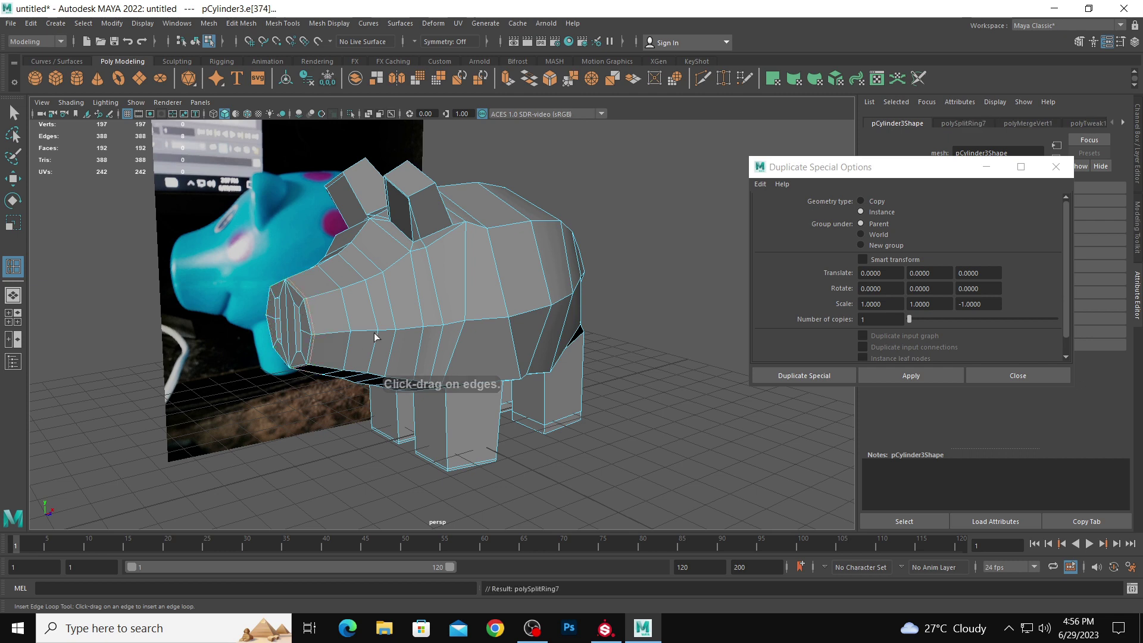
# - Return to object mode with smooth preview on and examine the snout and nostrils up close
pyautogui.press('3')
pyautogui.press('w')
pyautogui.moveTo(355, 288); pyautogui.dragTo(412, 273, button='right')
pyautogui.click(667, 346)
pyautogui.keyDown('alt'); pyautogui.moveTo(667, 345); pyautogui.dragTo(691, 332); pyautogui.keyUp('alt')
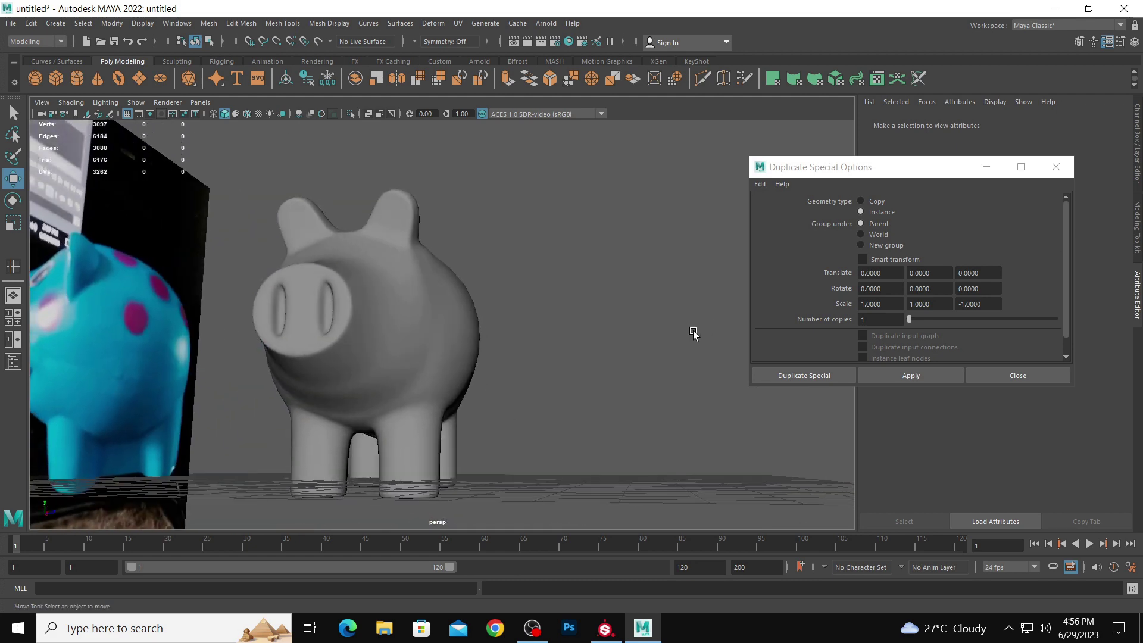
pyautogui.scroll(5, 378, 327)
pyautogui.keyDown('alt'); pyautogui.moveTo(378, 325); pyautogui.dragTo(379, 316); pyautogui.keyUp('alt')
pyautogui.click(215, 281)
# - Turn off smooth preview and select the middle vertex on the outer side of one nostril's inner face
pyautogui.press('1')
pyautogui.keyDown('alt'); pyautogui.moveTo(262, 292); pyautogui.dragTo(430, 331); pyautogui.keyUp('alt')
pyautogui.scroll(4, 523, 360)
pyautogui.keyDown('alt'); pyautogui.moveTo(523, 362); pyautogui.dragTo(432, 276); pyautogui.keyUp('alt')
pyautogui.moveTo(439, 245); pyautogui.dragTo(449, 294, button='right')
pyautogui.click(449, 294)
pyautogui.keyDown('alt'); pyautogui.moveTo(449, 293); pyautogui.dragTo(459, 375); pyautogui.keyUp('alt')
pyautogui.keyDown('shift'); pyautogui.click(260, 309); pyautogui.keyUp('shift')
pyautogui.moveTo(506, 303); pyautogui.dragTo(527, 343, button='right')
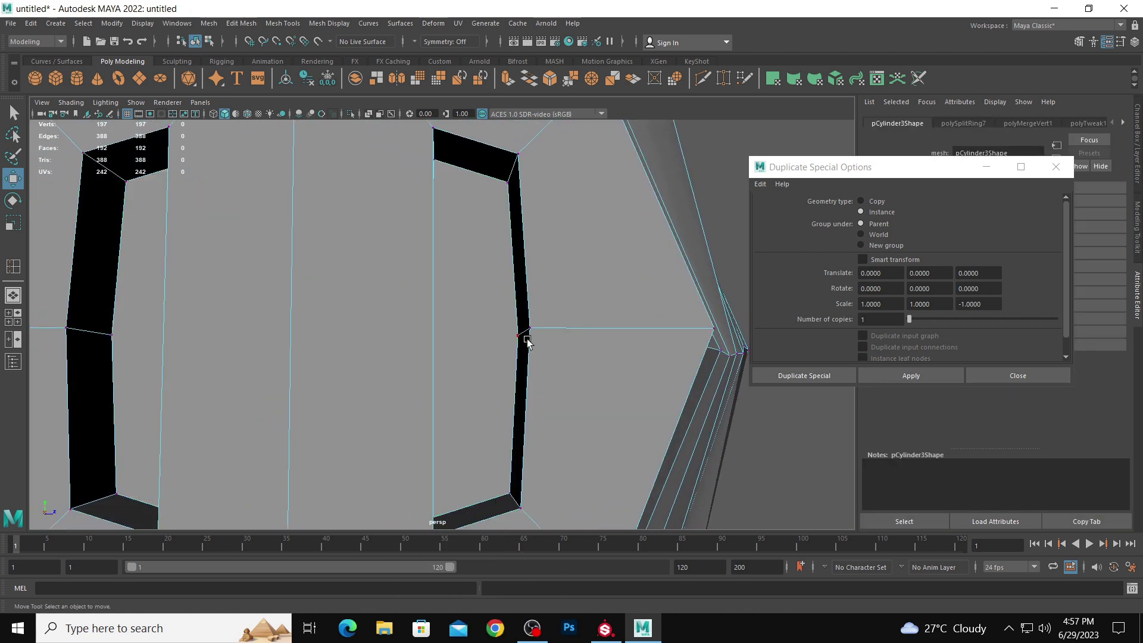
pyautogui.click(518, 336)
pyautogui.moveTo(517, 337)
pyautogui.keyDown('alt'); pyautogui.mouseDown(button='middle')
pyautogui.moveTo(501, 346)
pyautogui.moveTo(522, 354)
pyautogui.mouseUp(button='middle'); pyautogui.keyUp('alt')
# - Cut a horizontal edge across the snout with Multi-Cut, running through both nostril faces and the bridge between them
pyautogui.keyDown('shift'); pyautogui.rightClick(523, 353); pyautogui.keyUp('shift')
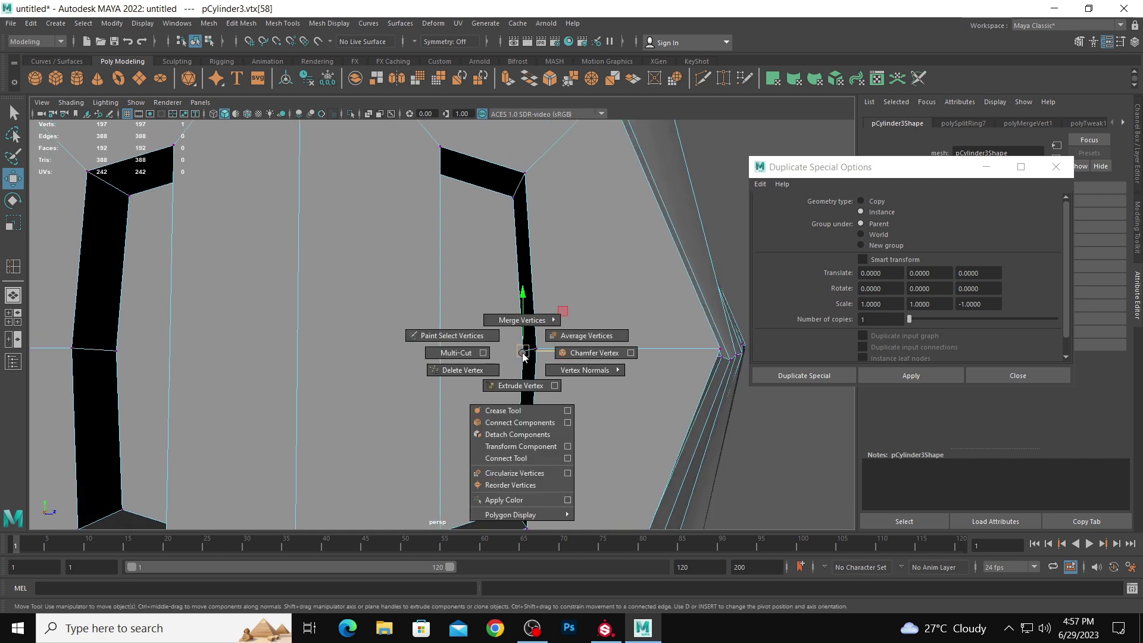
pyautogui.click(480, 356)
pyautogui.keyDown('alt'); pyautogui.moveTo(468, 357); pyautogui.dragTo(453, 356); pyautogui.keyUp('alt')
pyautogui.keyDown('alt'); pyautogui.moveTo(518, 370); pyautogui.dragTo(439, 378); pyautogui.keyUp('alt')
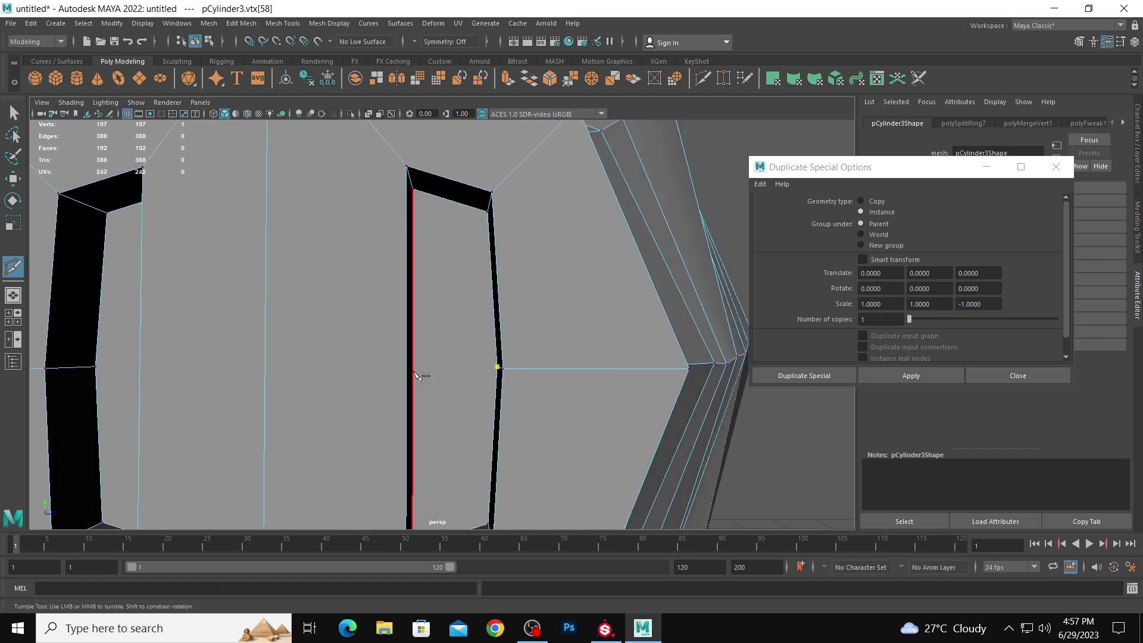
pyautogui.click(407, 371)
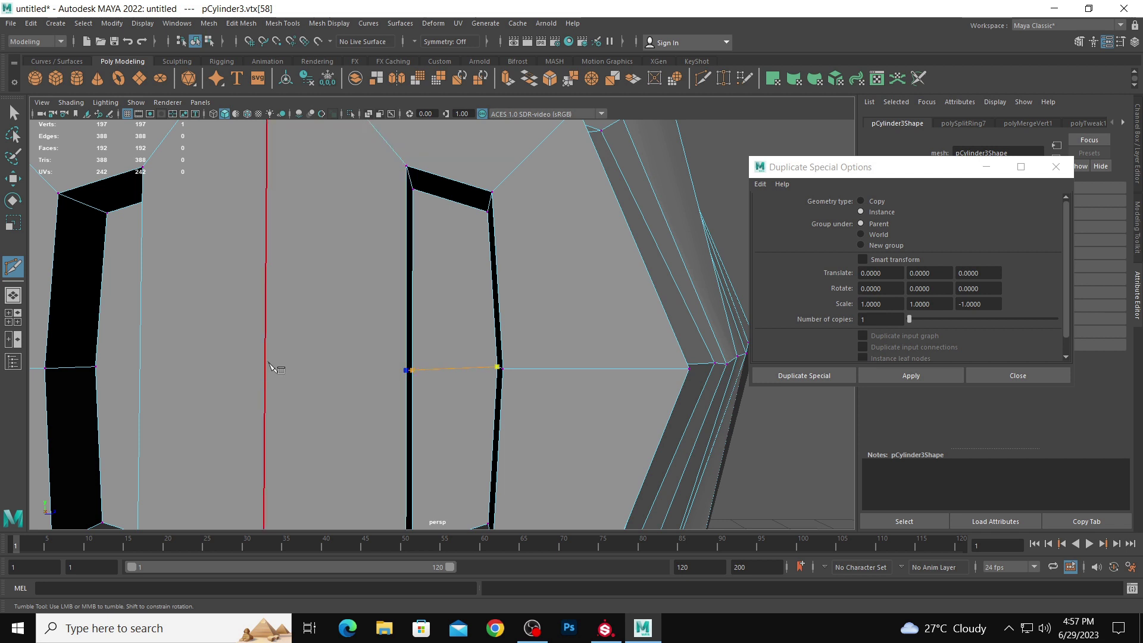
pyautogui.click(265, 373)
pyautogui.keyDown('alt'); pyautogui.moveTo(249, 377); pyautogui.dragTo(357, 383, button='middle'); pyautogui.keyUp('alt')
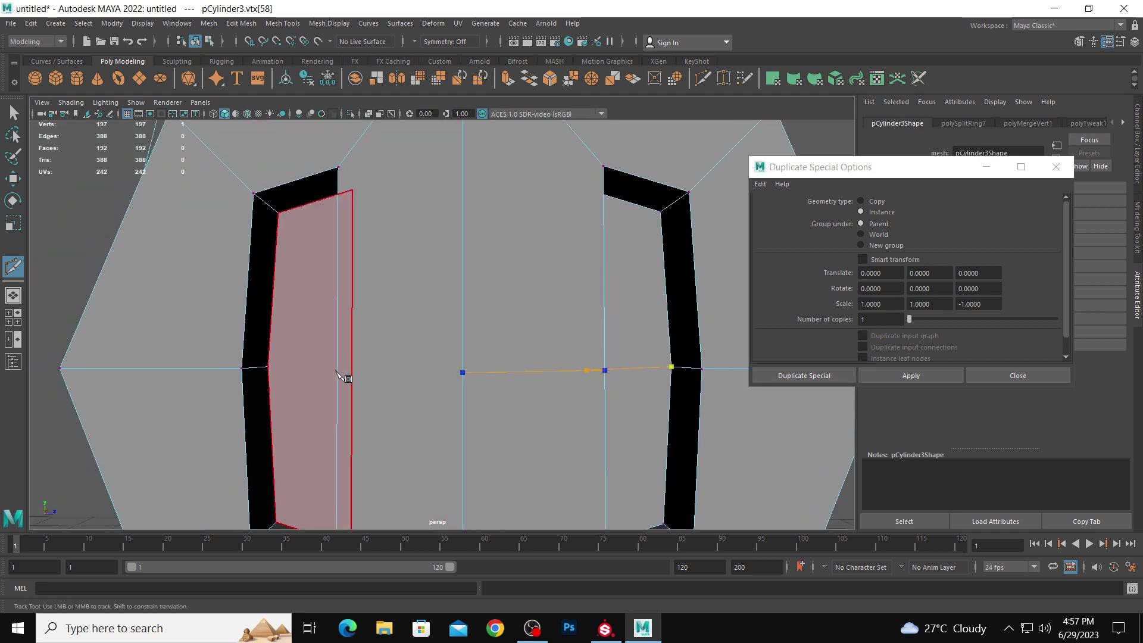
pyautogui.keyDown('alt'); pyautogui.moveTo(357, 388); pyautogui.dragTo(383, 388); pyautogui.keyUp('alt')
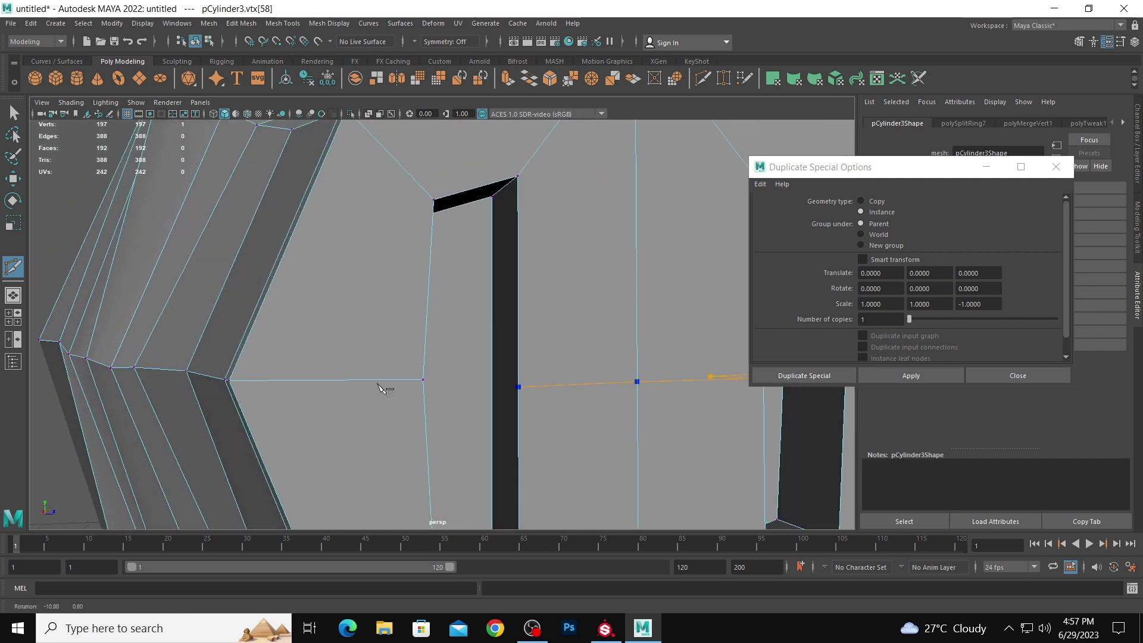
pyautogui.keyDown('alt'); pyautogui.moveTo(494, 390); pyautogui.dragTo(351, 383); pyautogui.keyUp('alt')
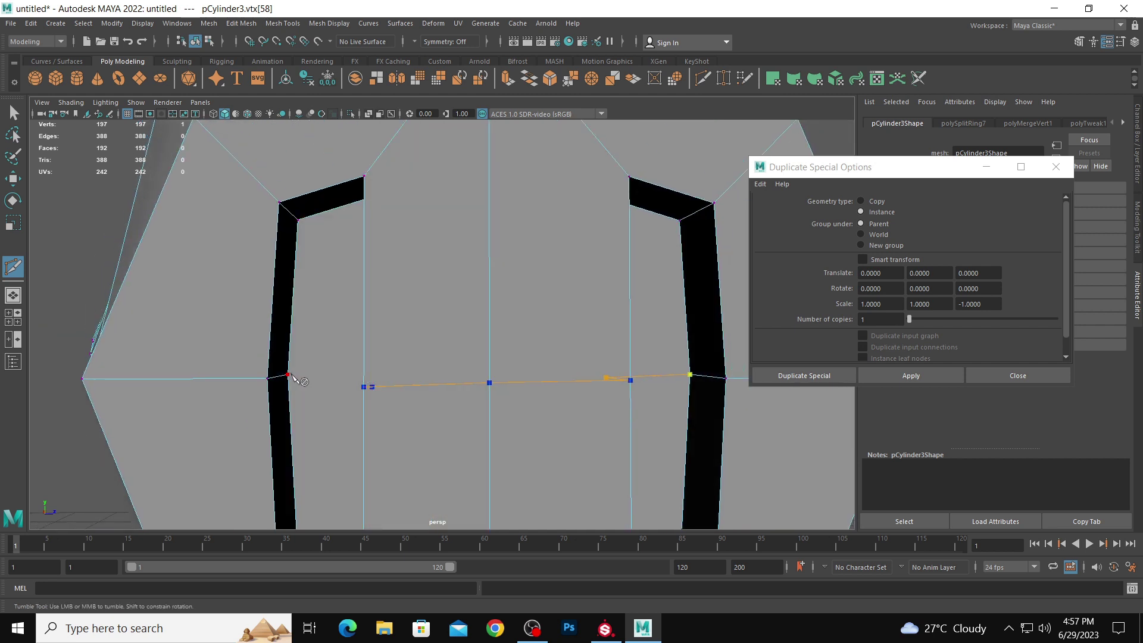
pyautogui.keyDown('alt'); pyautogui.moveTo(288, 376); pyautogui.dragTo(409, 403); pyautogui.keyUp('alt')
pyautogui.keyDown('alt'); pyautogui.moveTo(409, 406); pyautogui.dragTo(499, 432, button='right'); pyautogui.keyUp('alt')
pyautogui.keyDown('alt'); pyautogui.moveTo(538, 429); pyautogui.dragTo(288, 382); pyautogui.keyUp('alt')
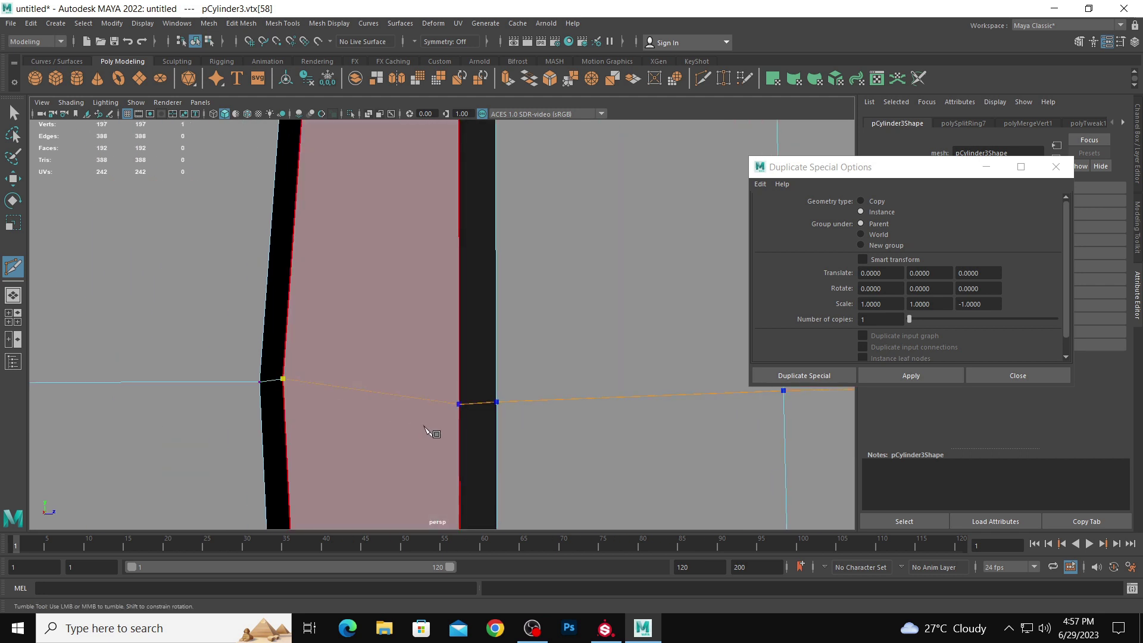
pyautogui.press('Return')
# - Show the pig in smooth preview, return to object mode and examine the snout cut and the rear
pyautogui.scroll(-5, 398, 410)
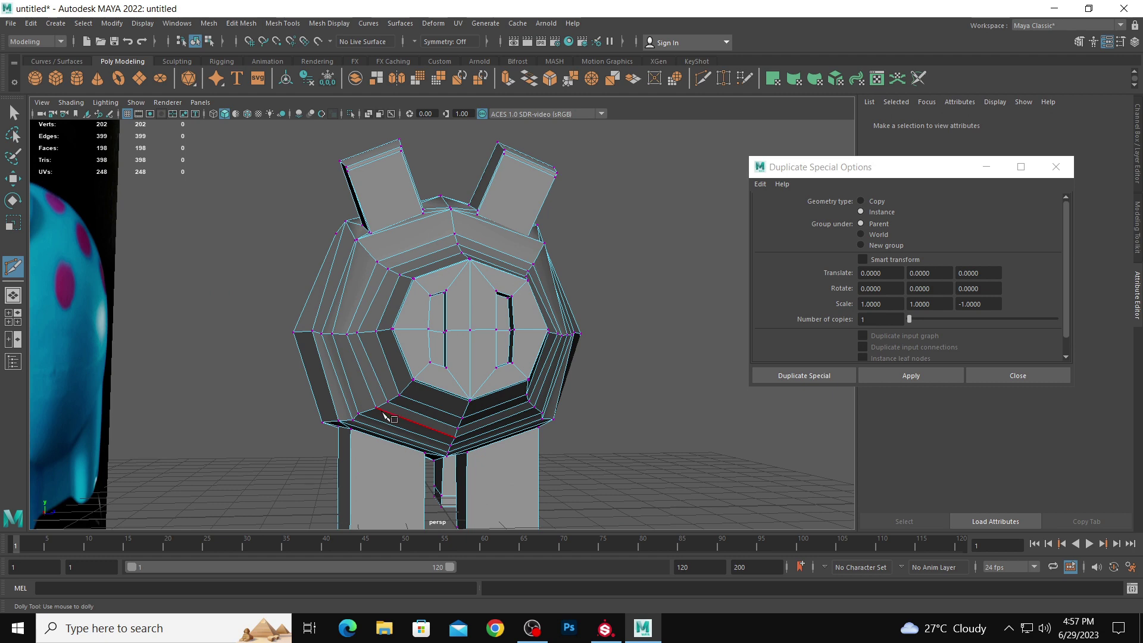
pyautogui.press('3')
pyautogui.keyDown('alt'); pyautogui.moveTo(658, 391); pyautogui.dragTo(589, 387); pyautogui.keyUp('alt')
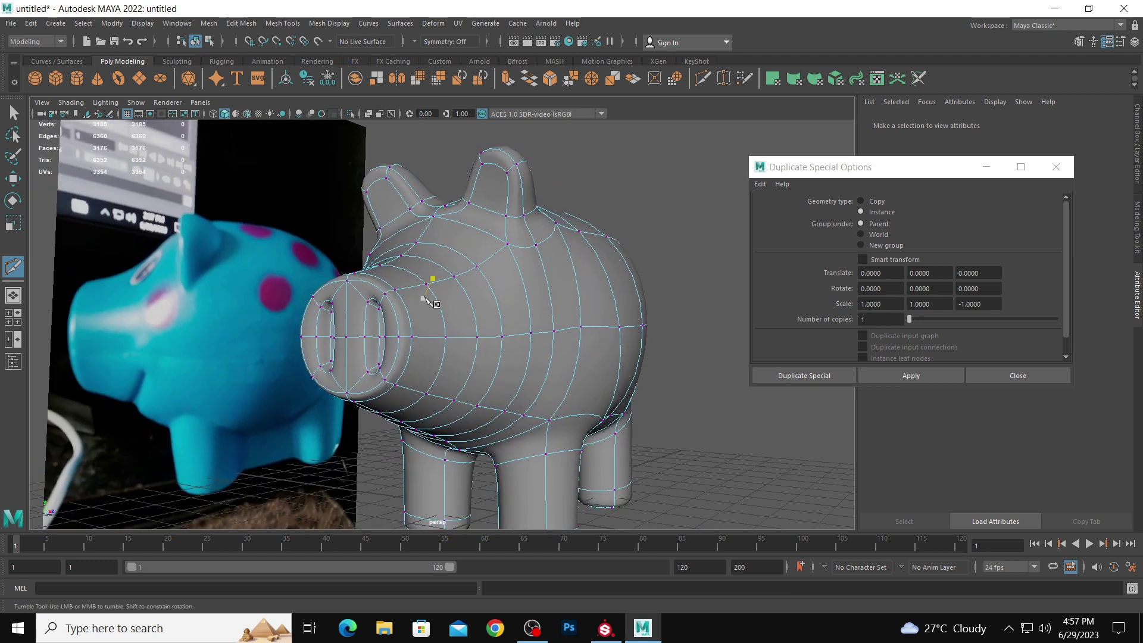
pyautogui.press('w')
pyautogui.press('F8')
pyautogui.keyDown('alt'); pyautogui.moveTo(485, 301); pyautogui.dragTo(422, 318); pyautogui.keyUp('alt')
pyautogui.click(513, 332)
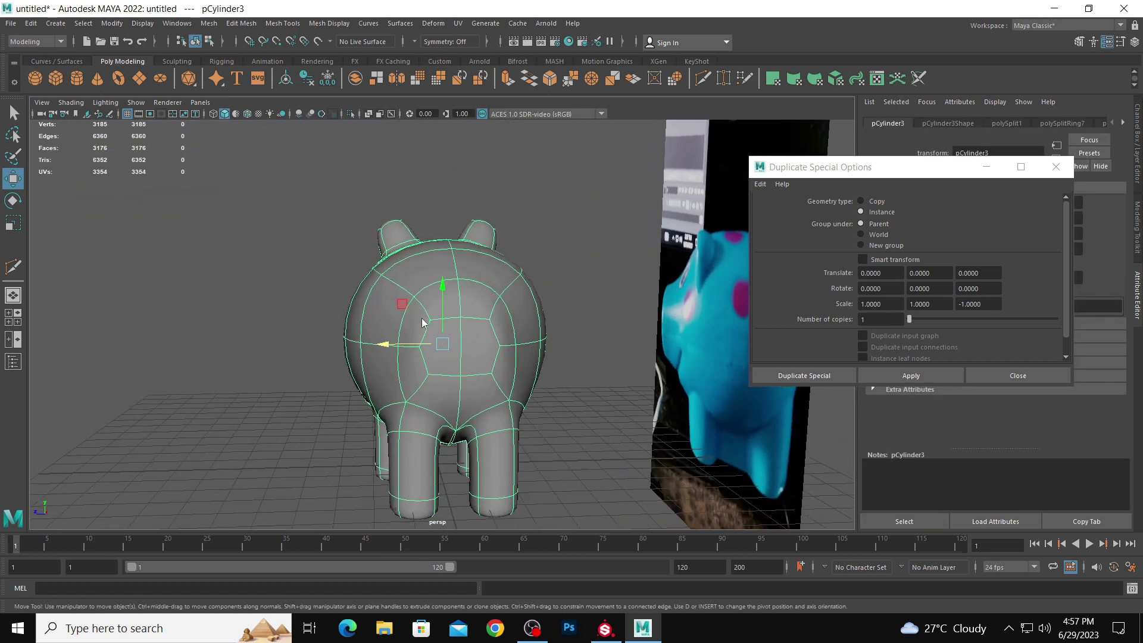
# - Scale the two side vertices on the pig's rear apart across its width and turn off smooth preview
pyautogui.hotkey('ctrl', 'shift', 'd')
pyautogui.moveTo(407, 340); pyautogui.dragTo(369, 341, button='right')
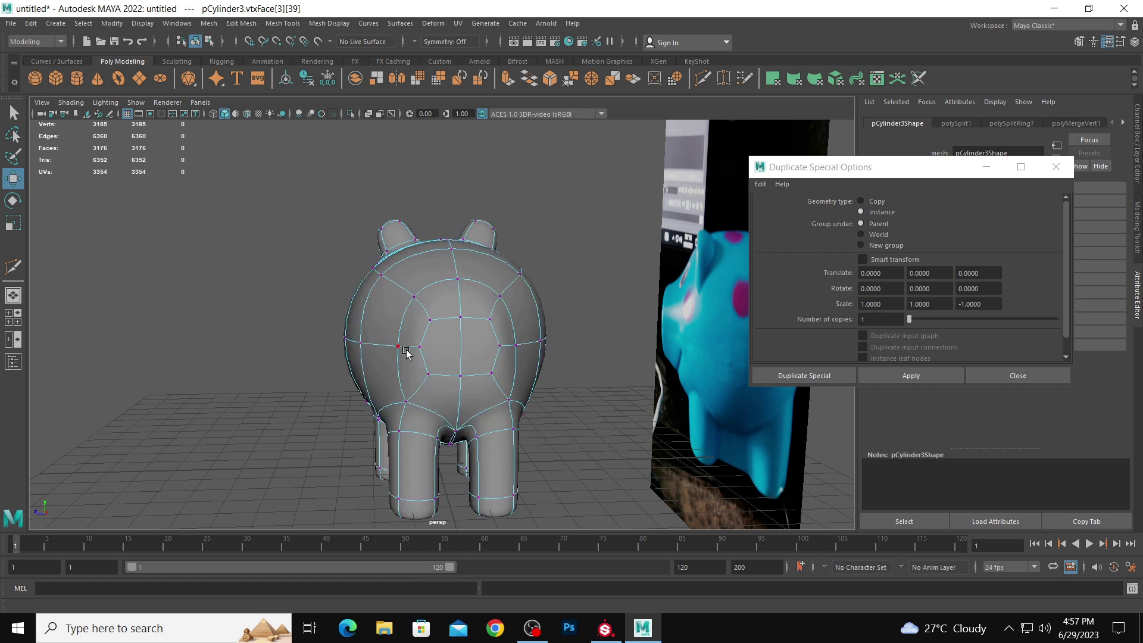
pyautogui.click(398, 346)
pyautogui.keyDown('shift'); pyautogui.click(510, 352); pyautogui.keyUp('shift')
pyautogui.press('r')
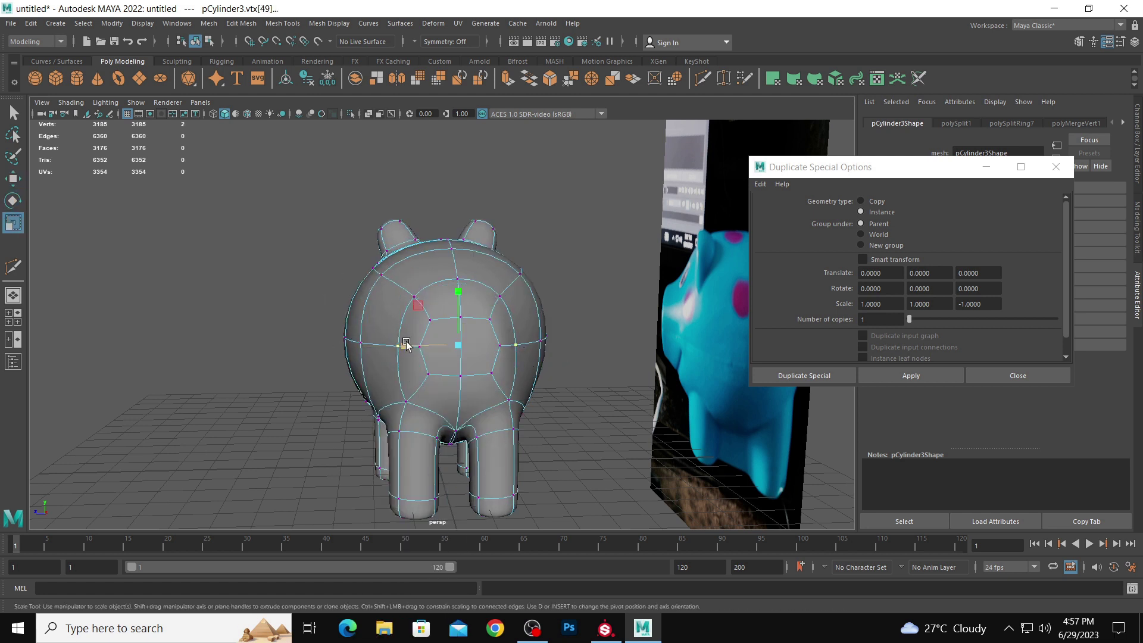
pyautogui.moveTo(399, 345); pyautogui.dragTo(375, 347)
pyautogui.moveTo(443, 335); pyautogui.dragTo(524, 280, button='right')
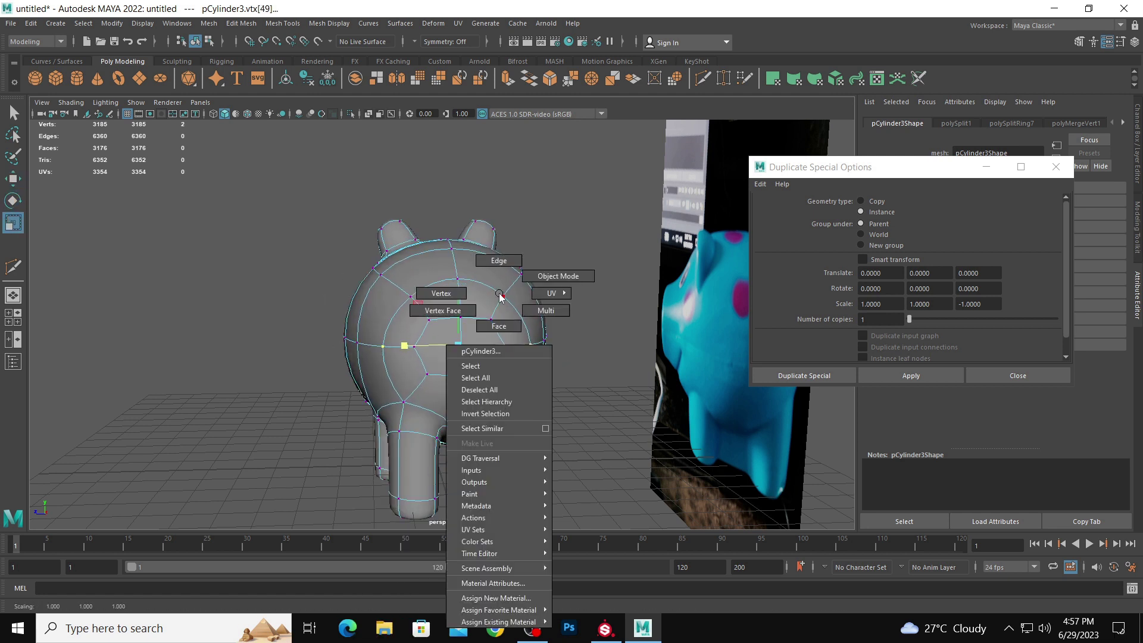
pyautogui.keyDown('alt'); pyautogui.moveTo(417, 265); pyautogui.dragTo(466, 325); pyautogui.keyUp('alt')
pyautogui.click(509, 269)
pyautogui.scroll(3, 559, 318)
pyautogui.press('1')
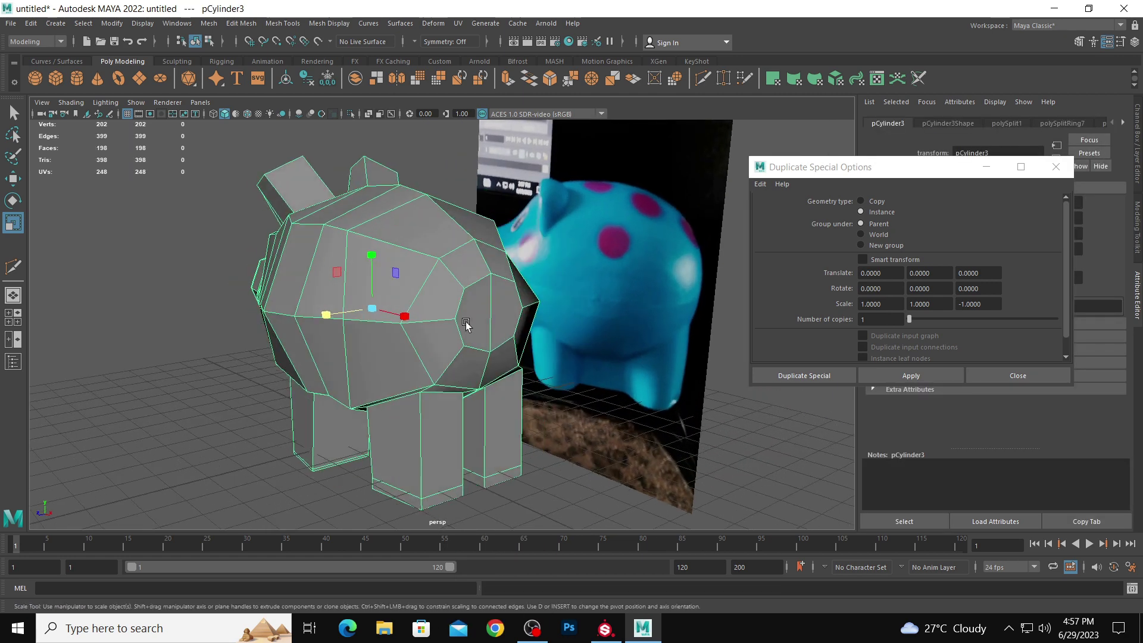
# - Try to connect the two opposite side vertices of the pig's rear end faces
pyautogui.moveTo(521, 313); pyautogui.dragTo(512, 380, button='right')
pyautogui.click(454, 319)
pyautogui.keyDown('shift'); pyautogui.click(527, 306); pyautogui.keyUp('shift')
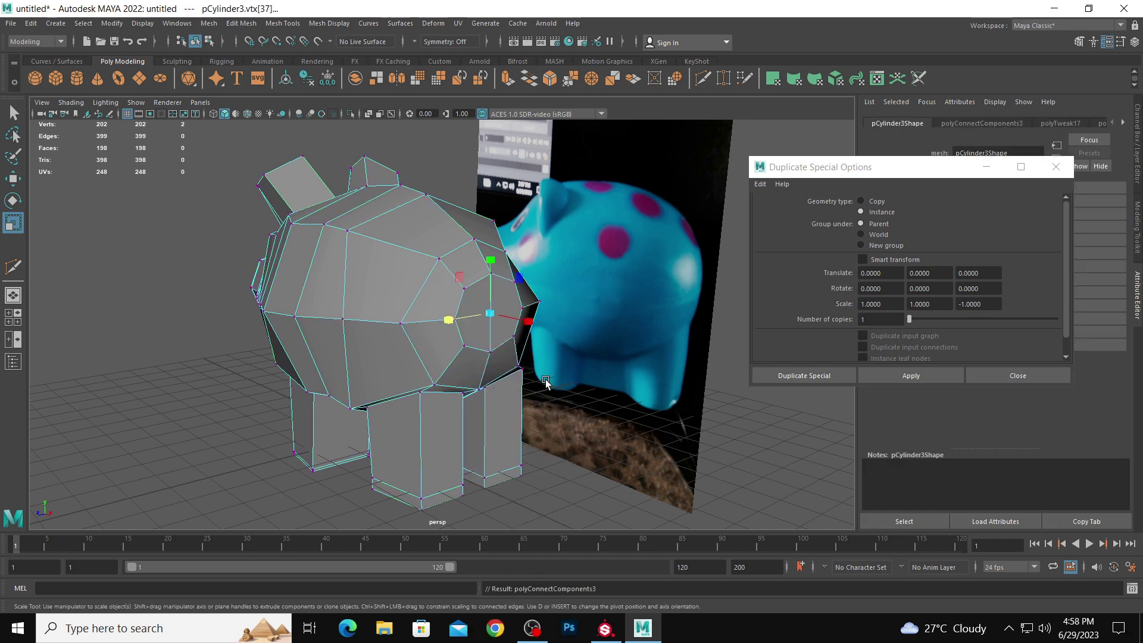
# - Cut a horizontal edge across the rear end faces between the opposite side vertices with Multi-Cut
pyautogui.keyDown('alt'); pyautogui.moveTo(500, 375); pyautogui.dragTo(457, 356); pyautogui.keyUp('alt')
pyautogui.click(433, 332)
pyautogui.keyDown('shift'); pyautogui.moveTo(436, 335); pyautogui.dragTo(379, 332, button='right'); pyautogui.keyUp('shift')
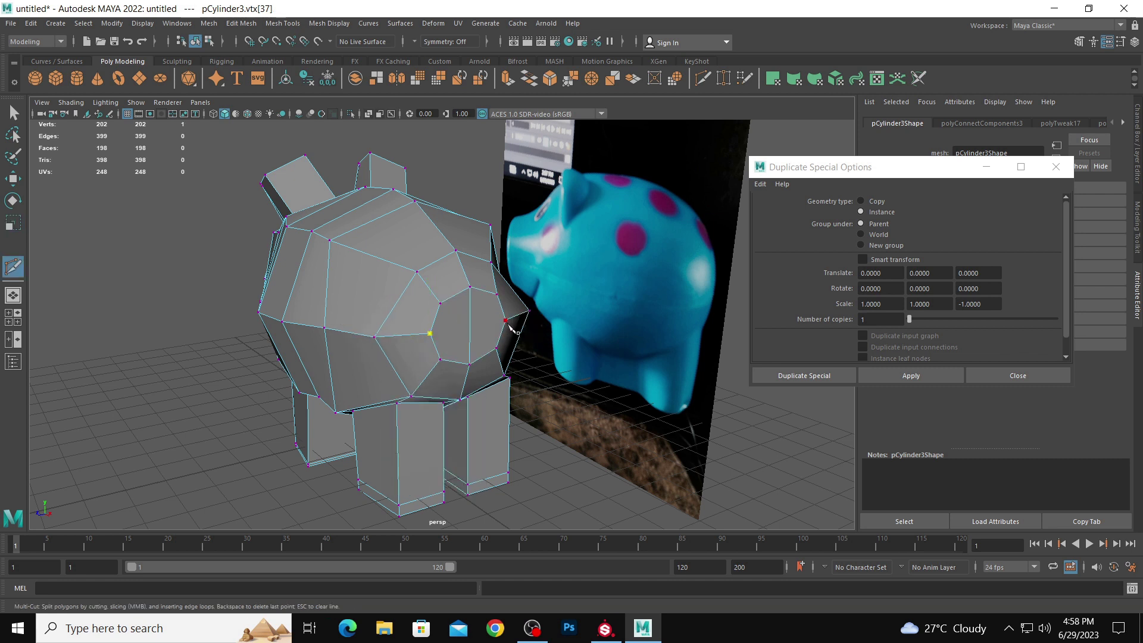
pyautogui.click(510, 329)
pyautogui.press('Return')
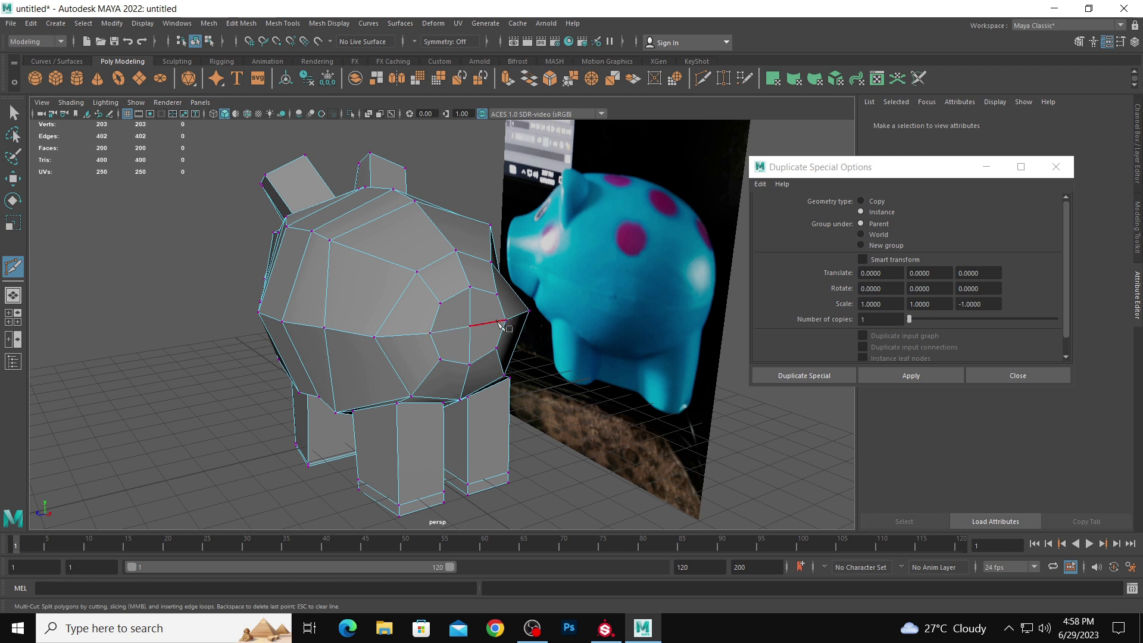
# - Pull the new centre vertex on the pig's rear slightly outward along the X axis
pyautogui.press('w')
pyautogui.moveTo(499, 321); pyautogui.dragTo(453, 318, button='right')
pyautogui.click(459, 330)
pyautogui.moveTo(489, 346); pyautogui.dragTo(510, 345)
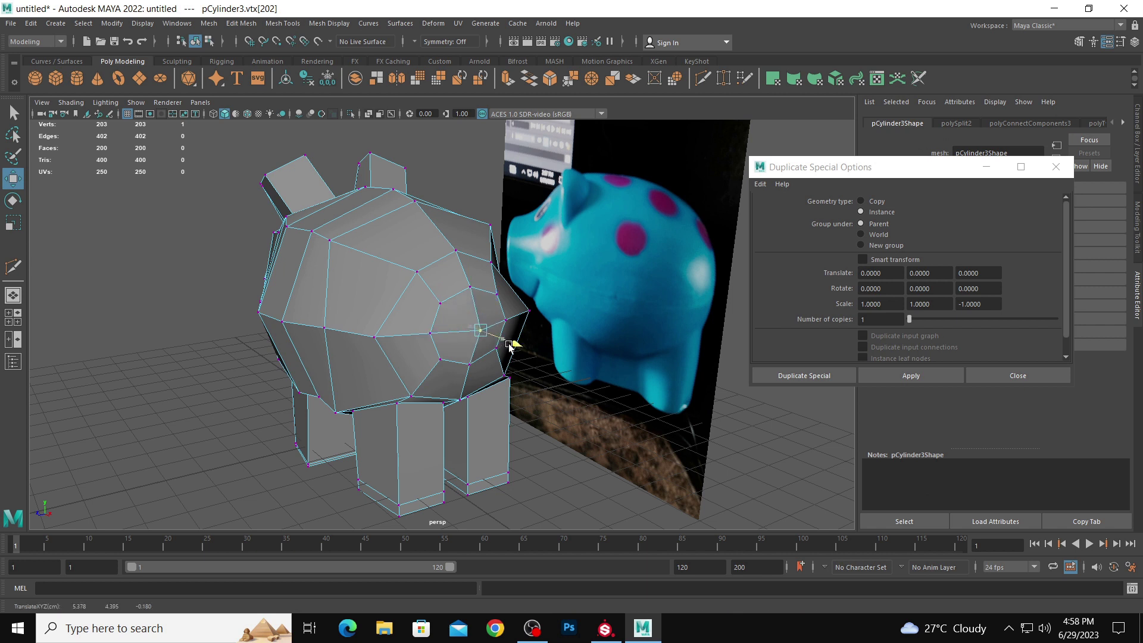
# - Select the four faces around the rear centre vertex and extrude them inward with an offset of about 0.65
pyautogui.moveTo(487, 307); pyautogui.dragTo(487, 342, button='right')
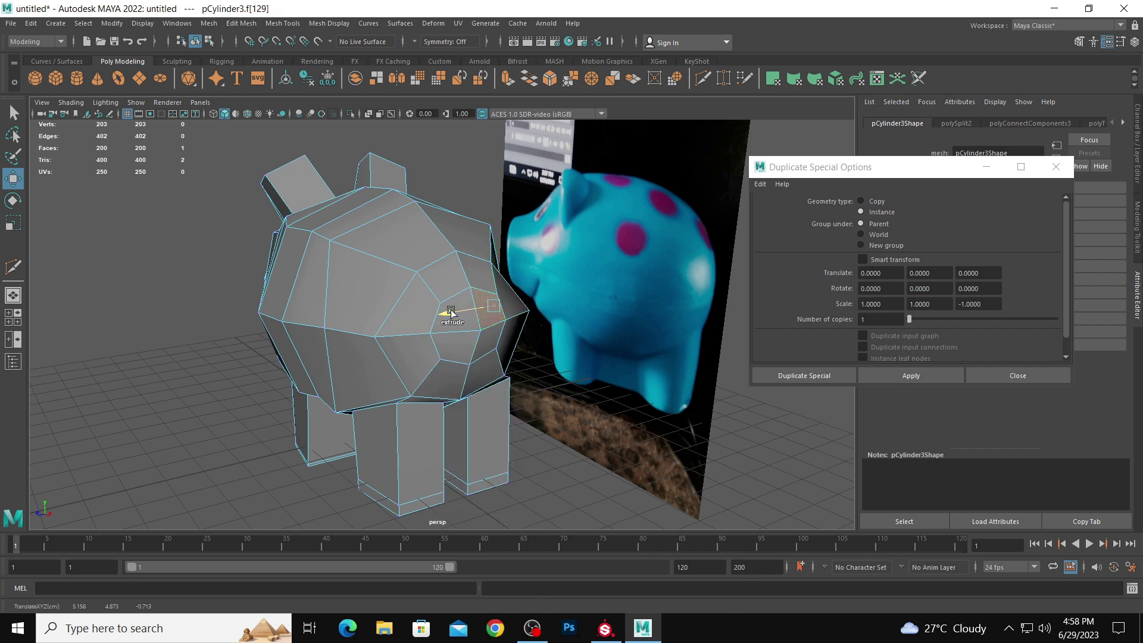
pyautogui.click(467, 314)
pyautogui.keyDown('shift'); pyautogui.click(464, 346); pyautogui.keyUp('shift')
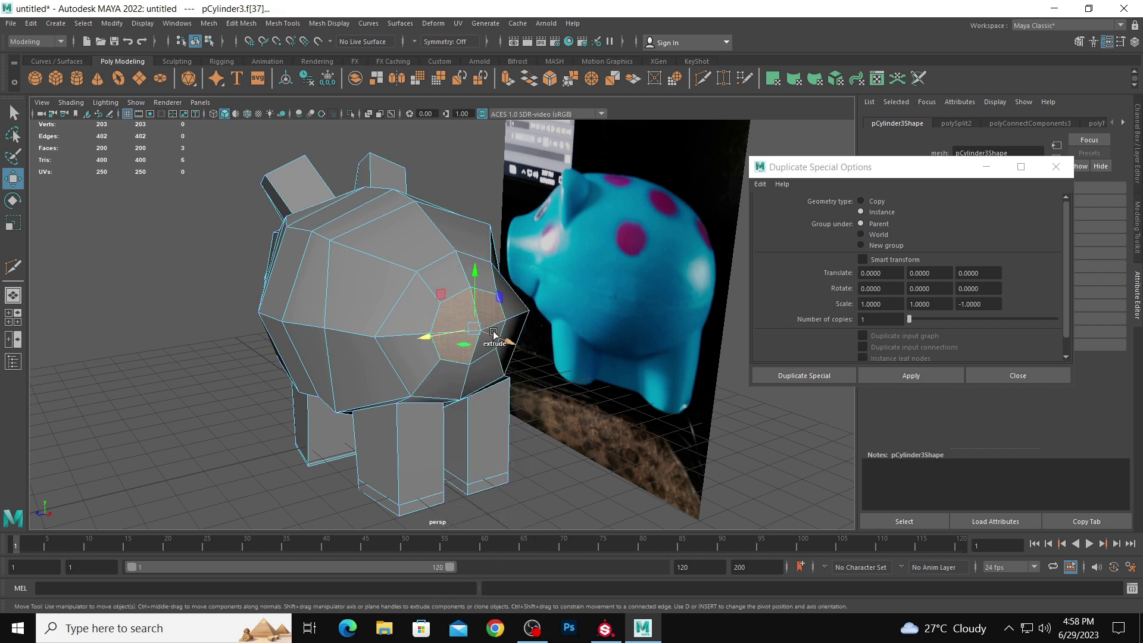
pyautogui.keyDown('shift'); pyautogui.click(499, 329); pyautogui.keyUp('shift')
pyautogui.keyDown('shift'); pyautogui.moveTo(498, 327); pyautogui.dragTo(497, 358, button='right'); pyautogui.keyUp('shift')
pyautogui.moveTo(585, 344); pyautogui.dragTo(607, 344)
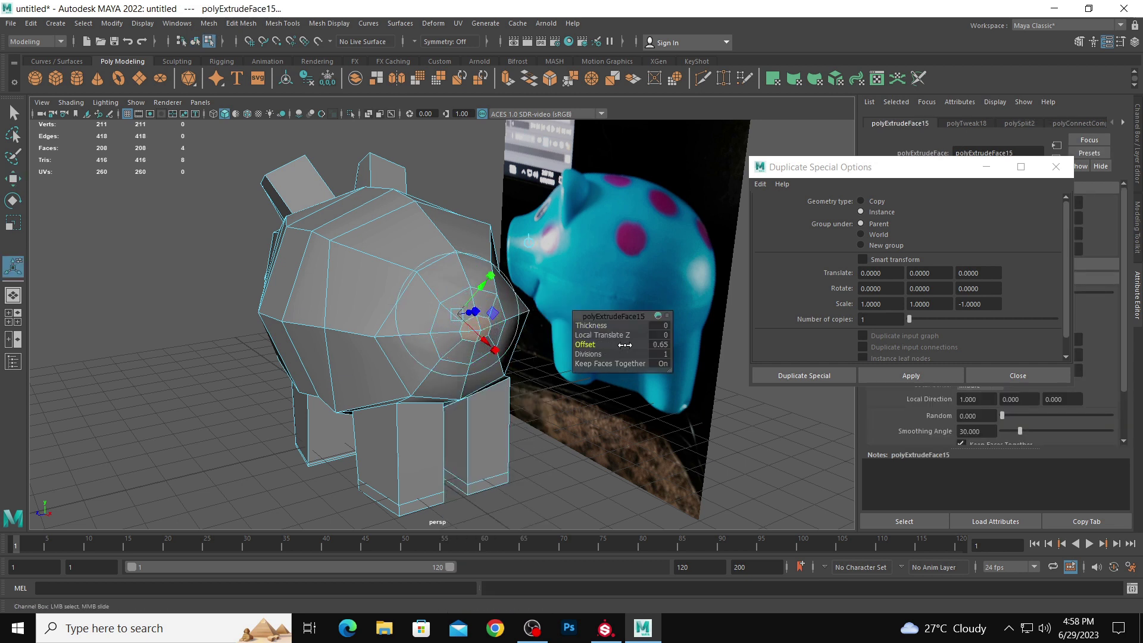
# - Extrude the small inset rear faces again, activate the Move tool and show the four-view layout
pyautogui.hotkey('ctrl', 'e')
pyautogui.press('q')
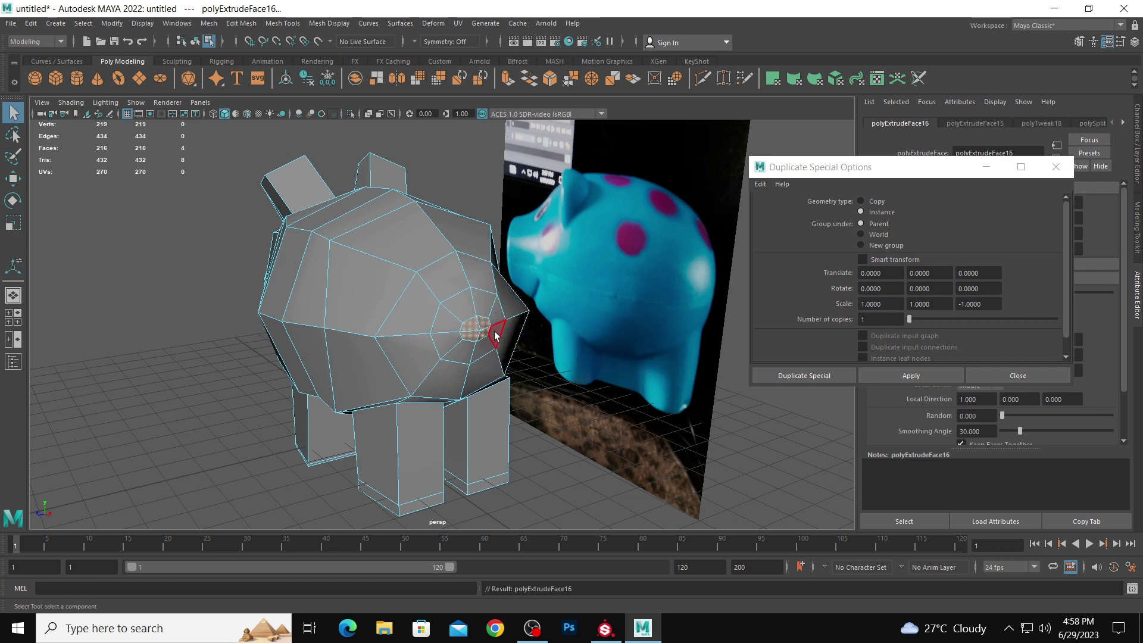
pyautogui.press('w')
pyautogui.press('space')
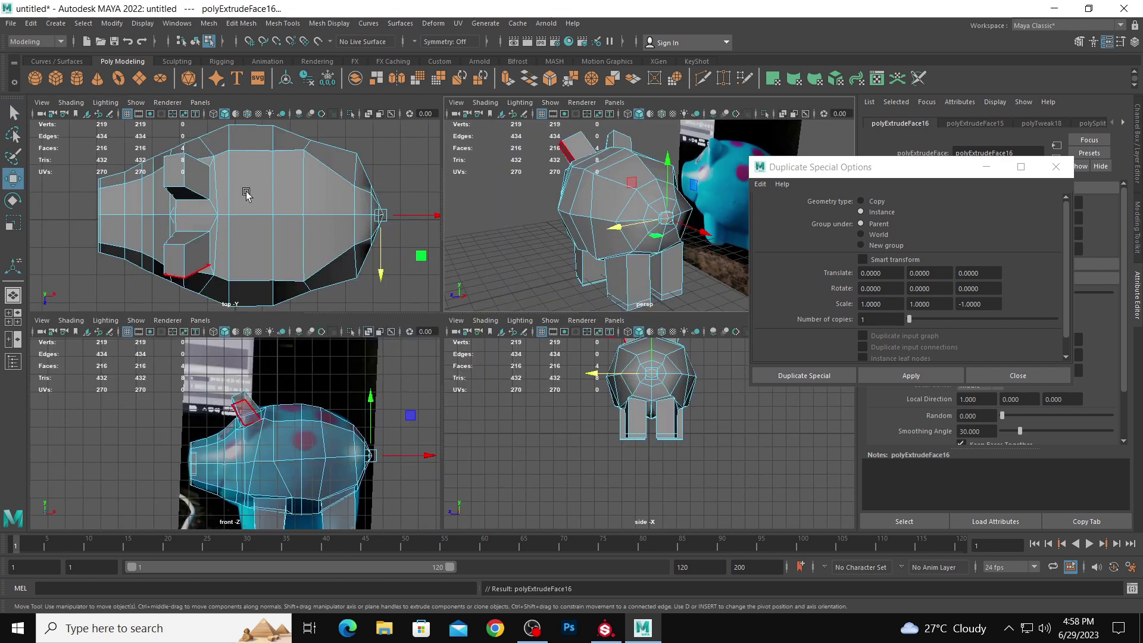
# - Pull the extruded tail face out behind the pig's body and scale it down to about 0.35
pyautogui.moveTo(381, 215)
pyautogui.mouseDown()
pyautogui.moveTo(411, 218)
pyautogui.moveTo(398, 216)
pyautogui.mouseUp()
pyautogui.press('r')
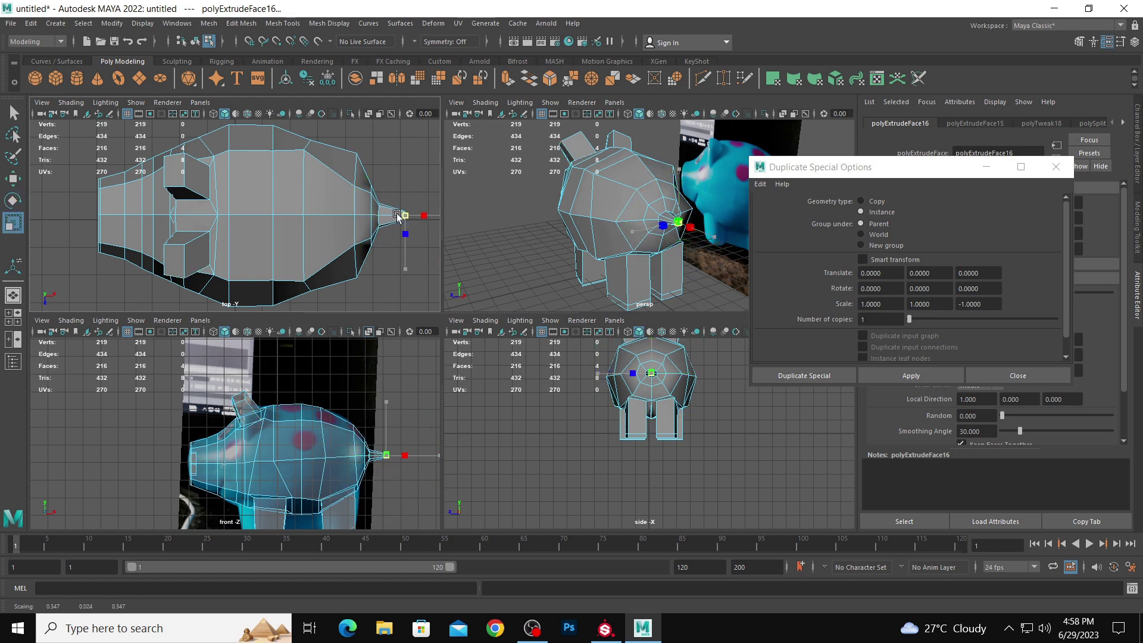
pyautogui.press('space')
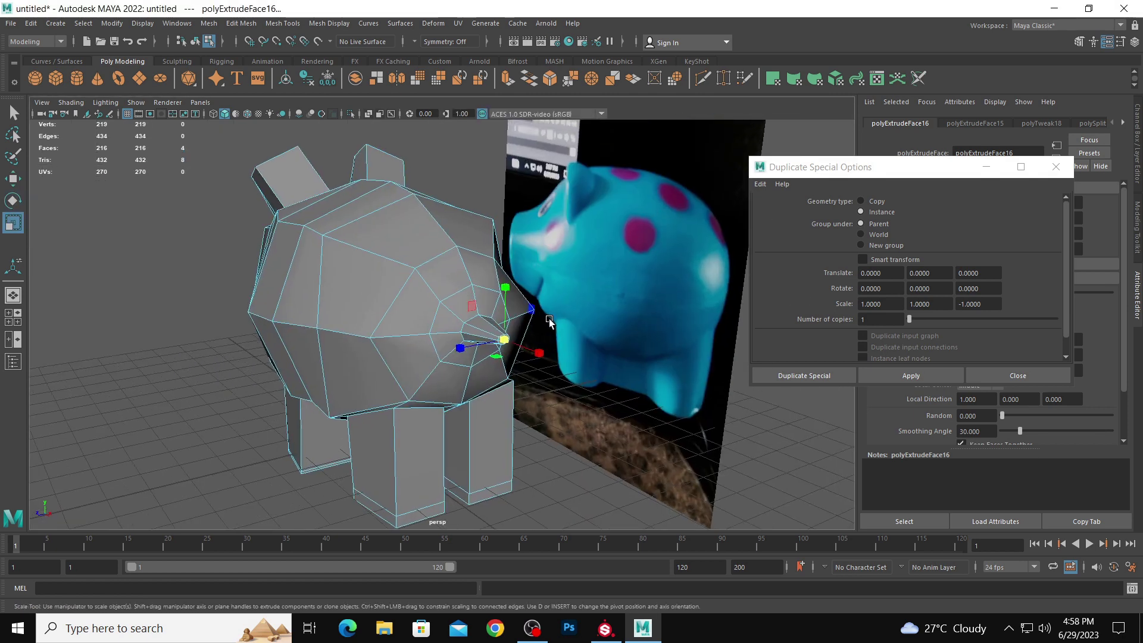
# - Extrude the tail's end face again and move it back and downward in the front view
pyautogui.hotkey('ctrl', 'e')
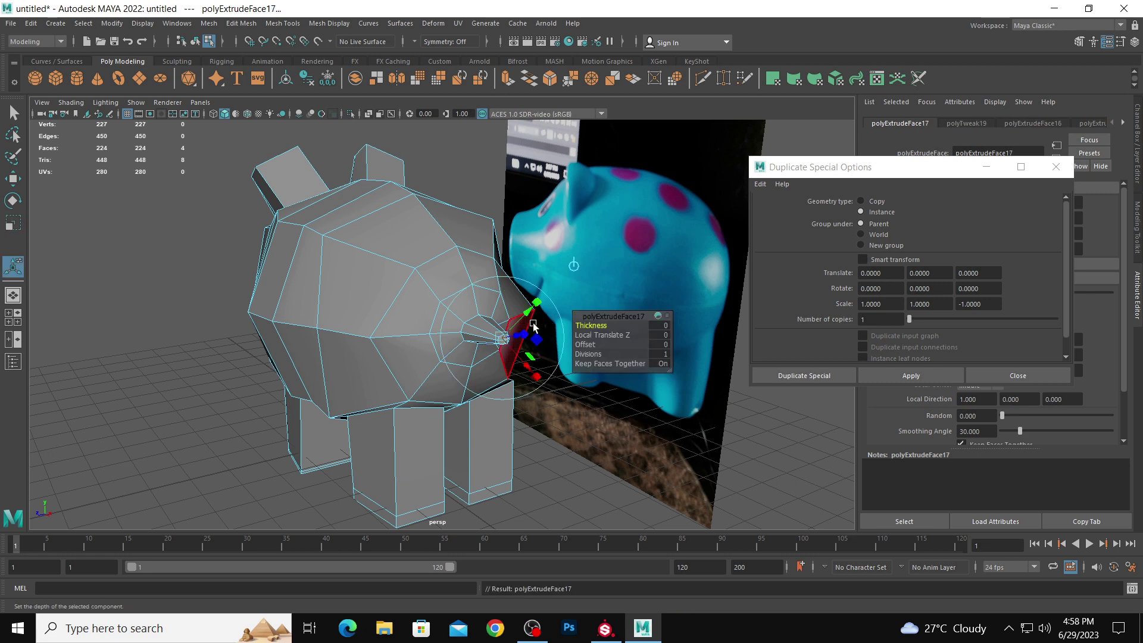
pyautogui.press('space')
pyautogui.press('w')
pyautogui.press('space')
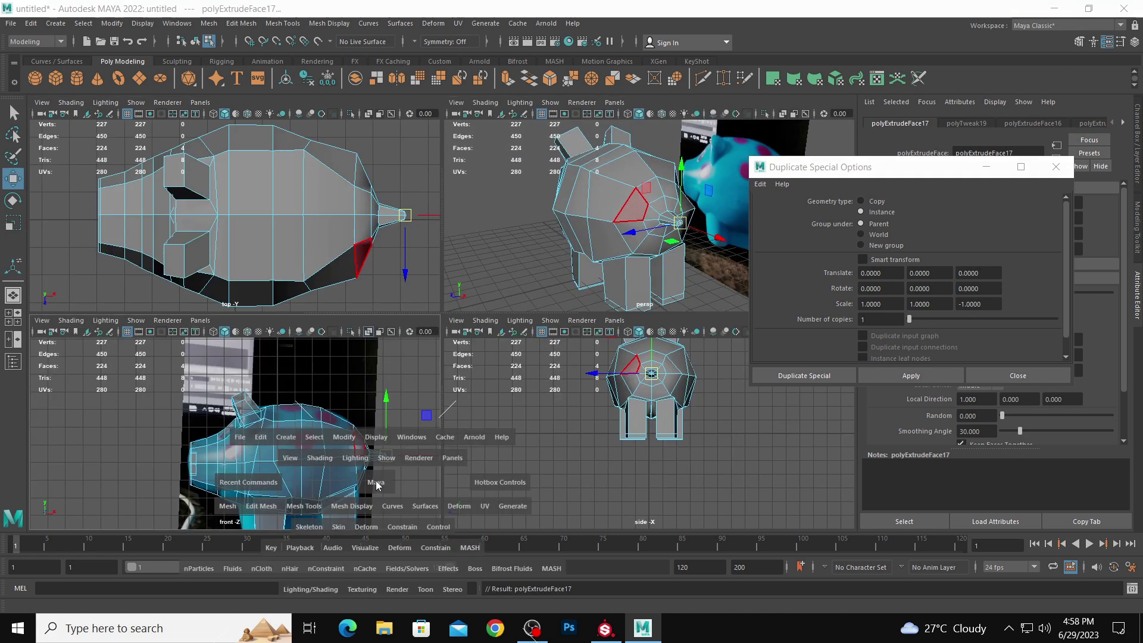
pyautogui.keyDown('alt'); pyautogui.moveTo(391, 347); pyautogui.dragTo(307, 328, button='middle'); pyautogui.keyUp('alt')
pyautogui.moveTo(615, 337); pyautogui.dragTo(634, 355)
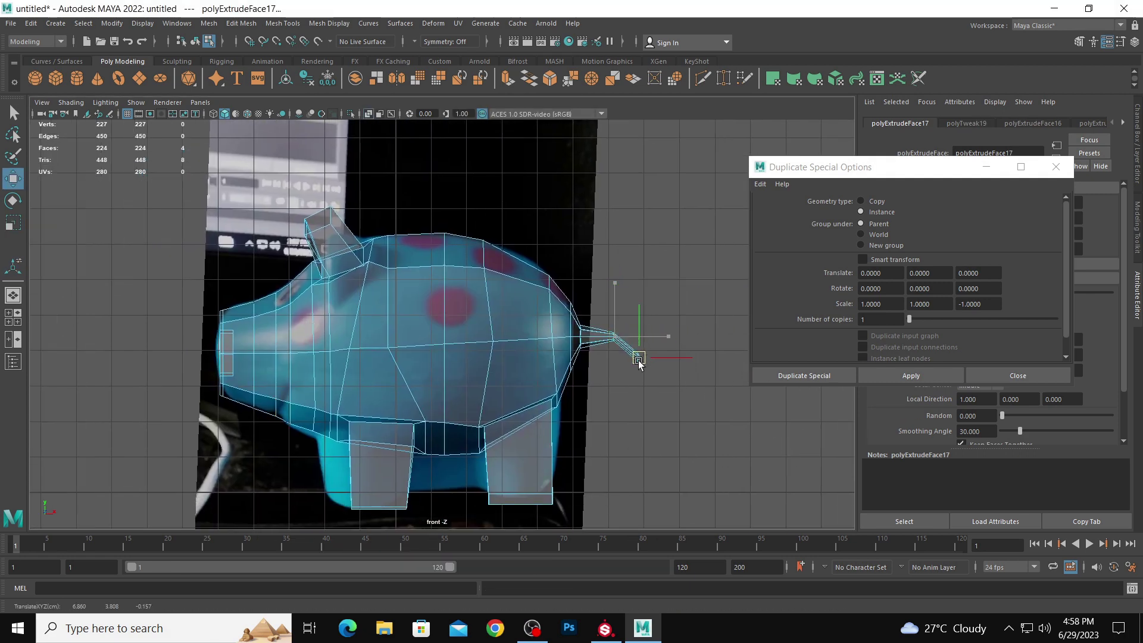
# - Reposition the tail's middle and end vertices lower so the tail slopes down from the body
pyautogui.moveTo(620, 325); pyautogui.dragTo(595, 313, button='right')
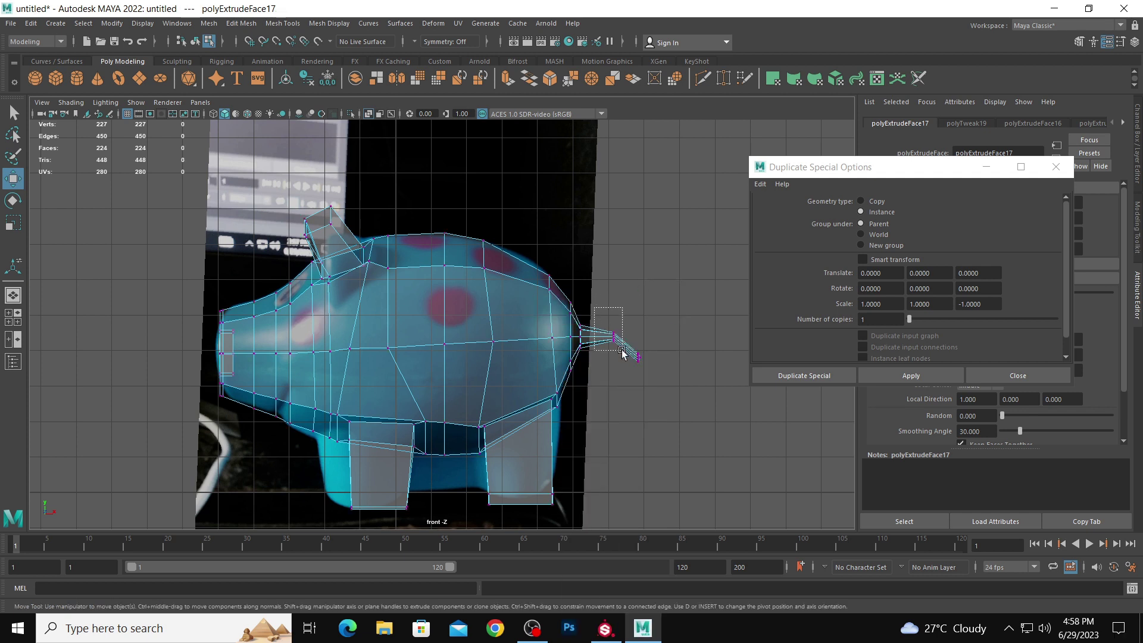
pyautogui.moveTo(623, 351); pyautogui.dragTo(617, 347)
pyautogui.press('e')
pyautogui.press('w')
pyautogui.moveTo(668, 383); pyautogui.dragTo(639, 381)
pyautogui.press('e')
pyautogui.press('w')
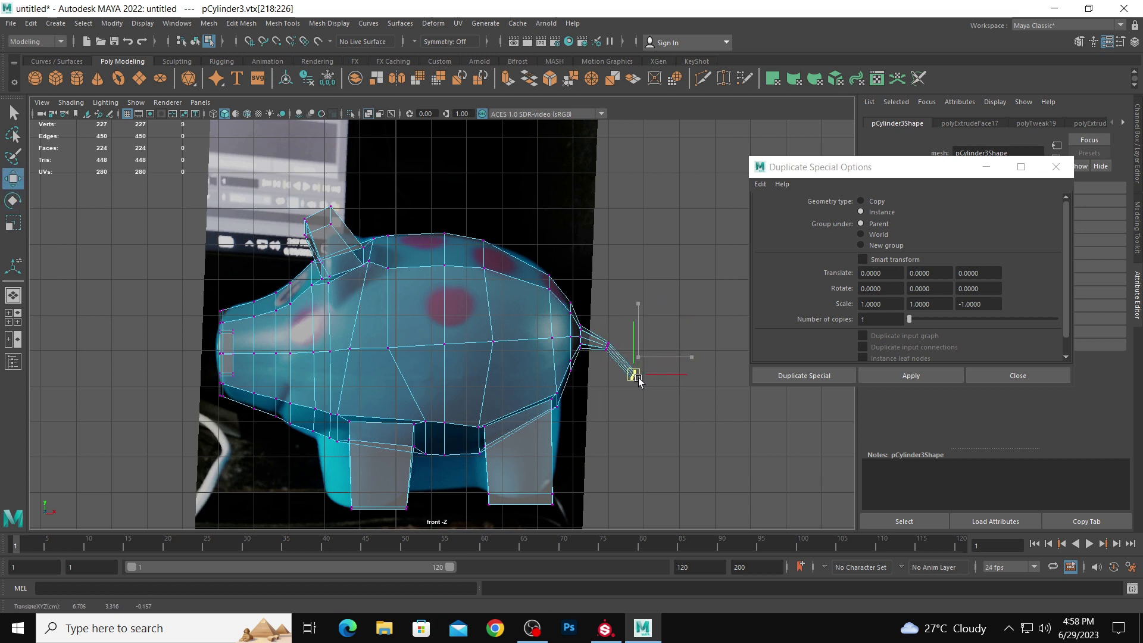
pyautogui.press('e')
pyautogui.press('r')
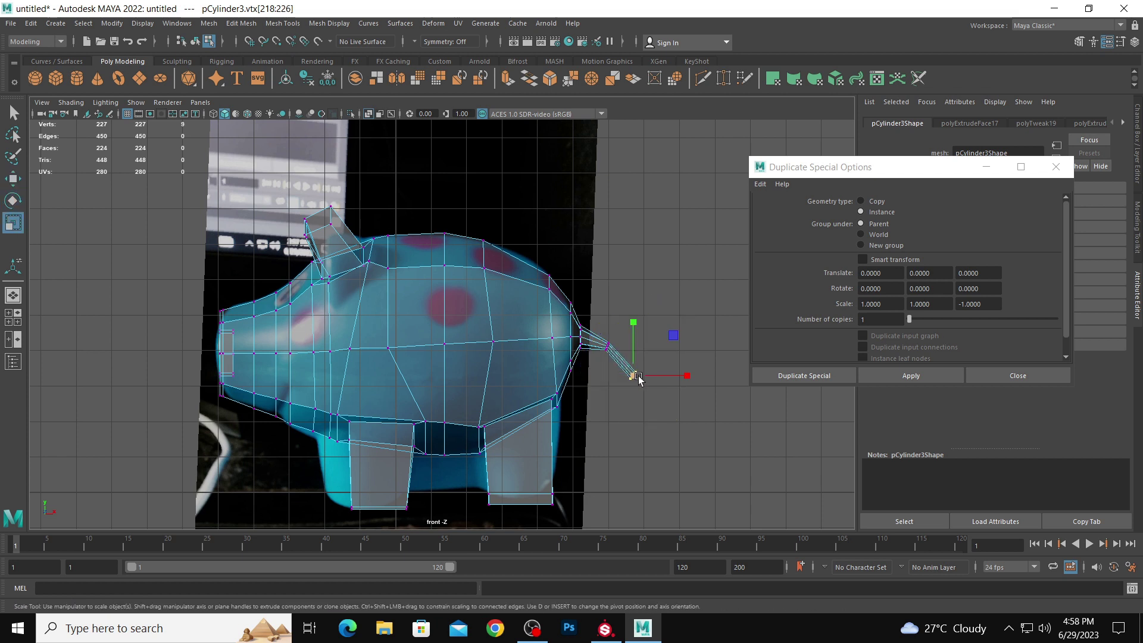
# - Turn on the smooth preview for the pig, leave vertex editing and check the tail in the perspective view
pyautogui.press('3')
pyautogui.click(661, 329)
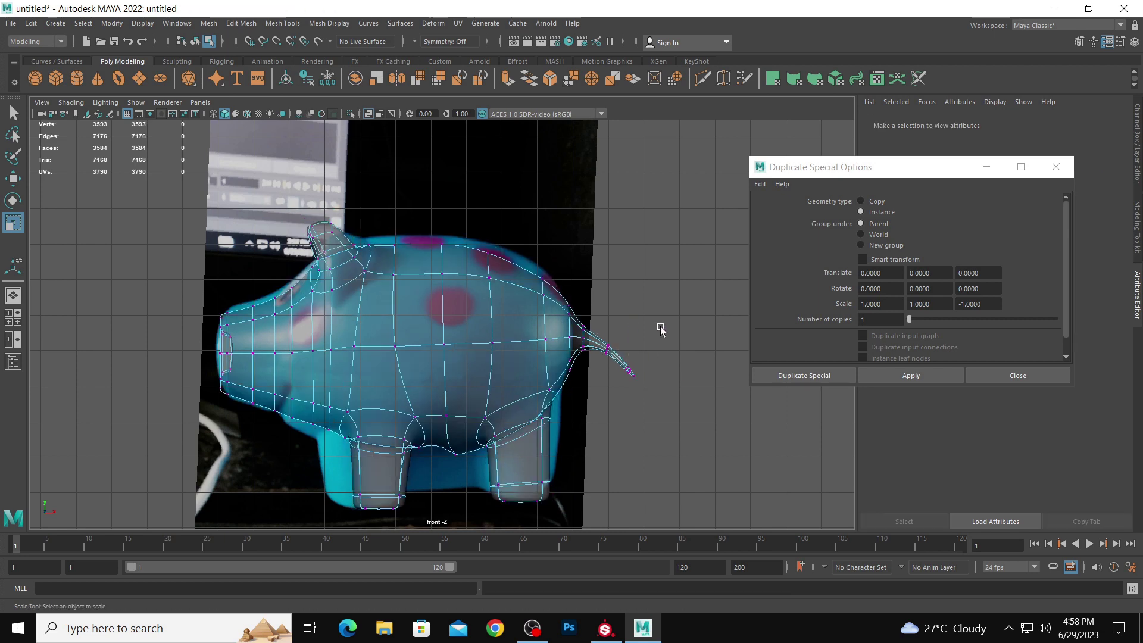
pyautogui.press('w')
pyautogui.moveTo(599, 331); pyautogui.dragTo(603, 344)
pyautogui.click(624, 144)
pyautogui.press('space')
pyautogui.press('space')
pyautogui.keyDown('alt'); pyautogui.moveTo(702, 185); pyautogui.dragTo(583, 282); pyautogui.keyUp('alt')
pyautogui.moveTo(584, 282); pyautogui.dragTo(645, 270, button='right')
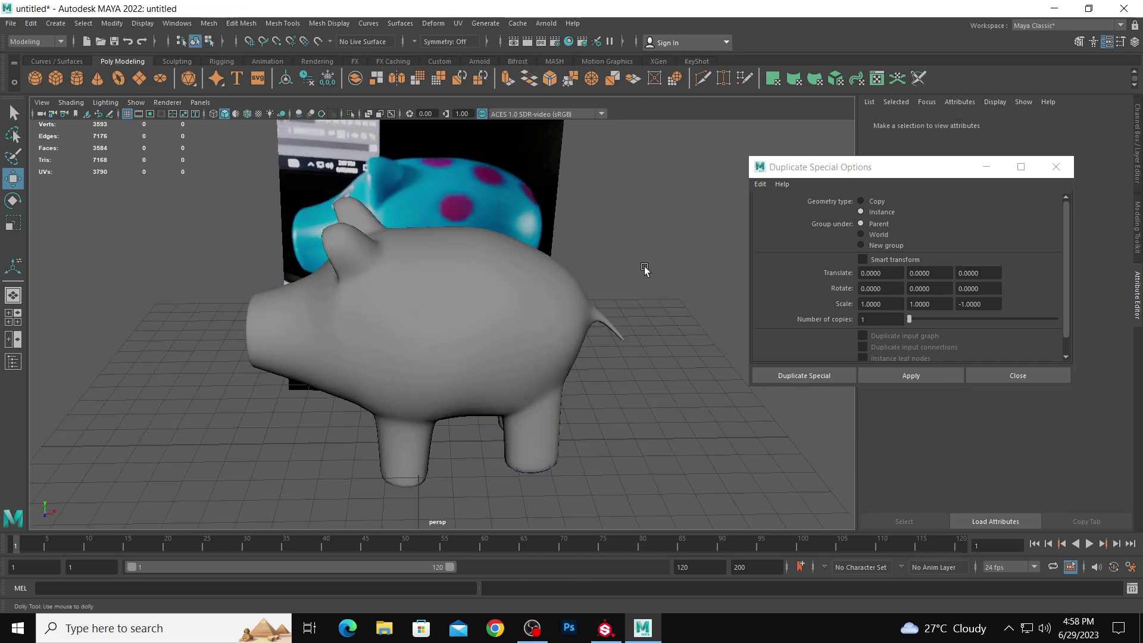
pyautogui.keyDown('alt'); pyautogui.moveTo(646, 270); pyautogui.dragTo(575, 338); pyautogui.keyUp('alt')
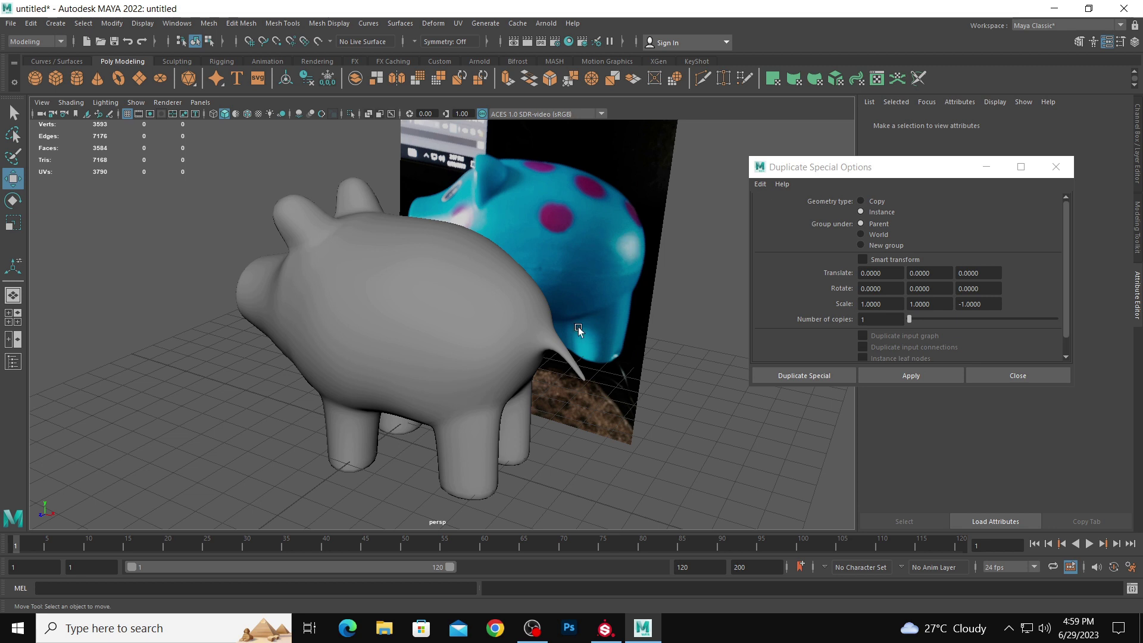
# - Scale the edge loop around the middle of the tail and the vertices at its tip to adjust the thickness
pyautogui.click(569, 337)
pyautogui.moveTo(558, 303); pyautogui.dragTo(564, 322, button='right')
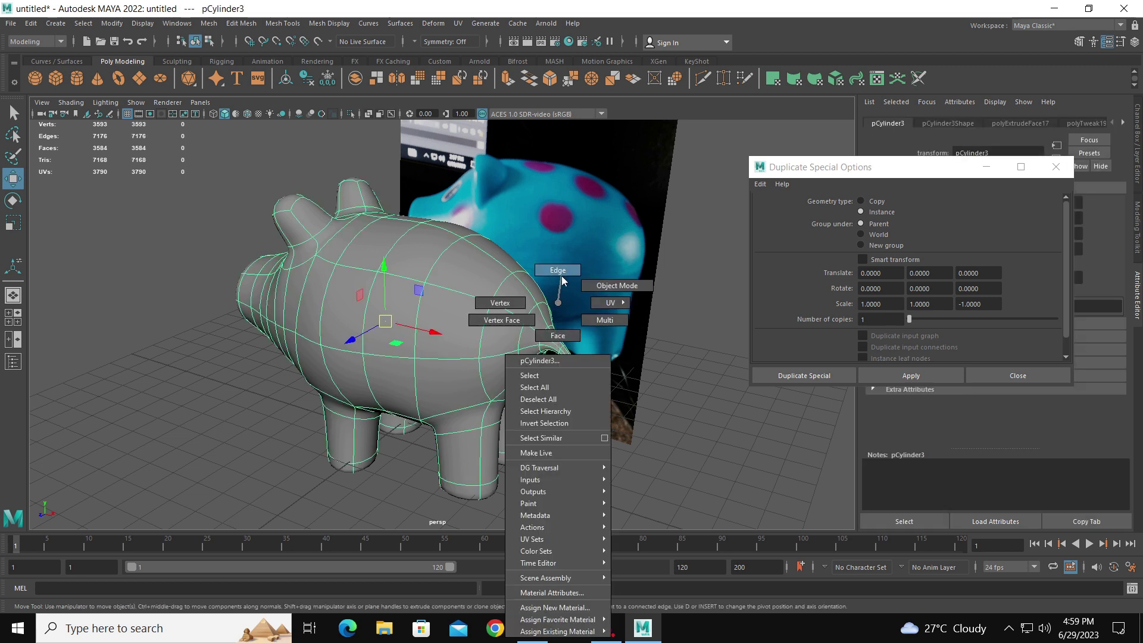
pyautogui.moveTo(564, 280)
pyautogui.mouseDown(button='right')
pyautogui.moveTo(561, 310)
pyautogui.moveTo(560, 277)
pyautogui.mouseUp(button='right')
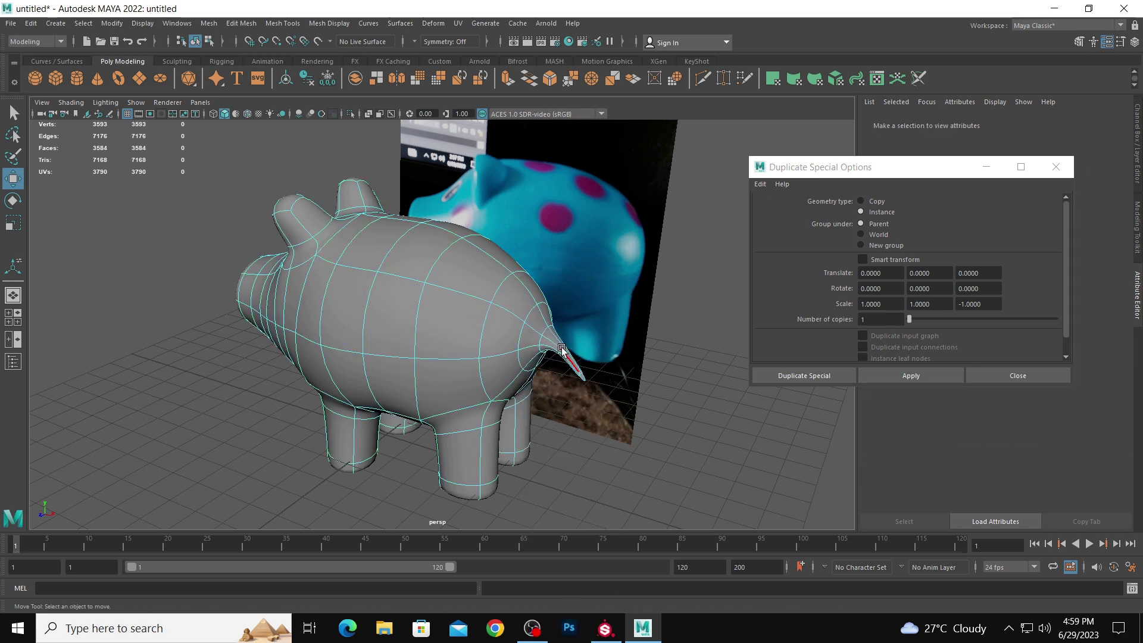
pyautogui.doubleClick(561, 349)
pyautogui.scroll(5, 571, 355)
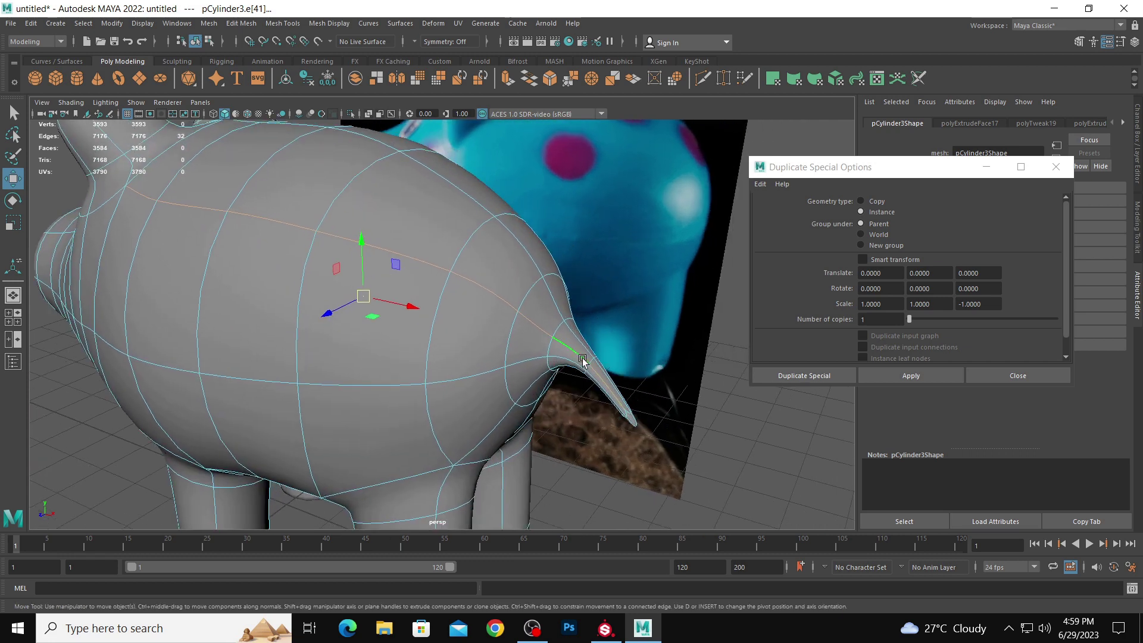
pyautogui.press('r')
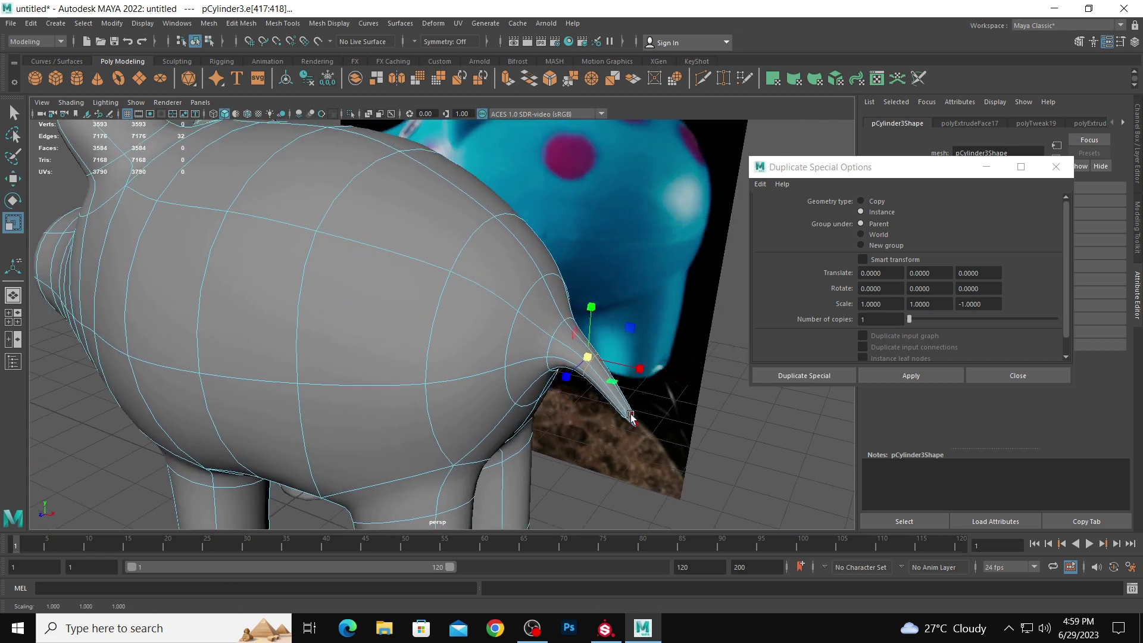
pyautogui.moveTo(632, 416); pyautogui.dragTo(686, 461, button='right')
pyautogui.moveTo(613, 394); pyautogui.dragTo(614, 395)
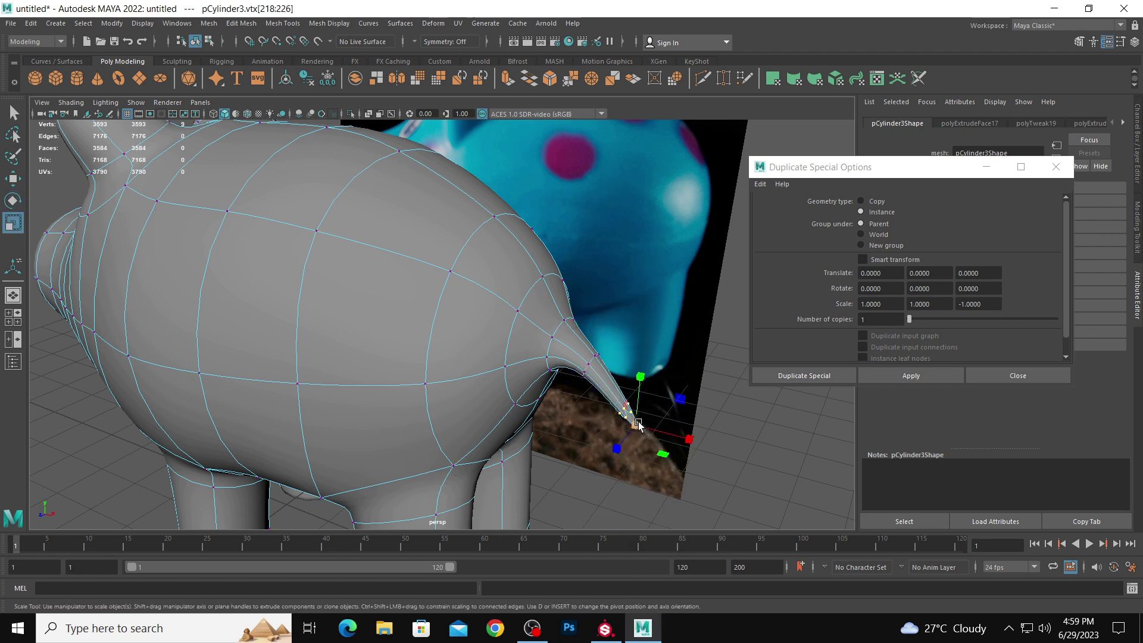
pyautogui.keyDown('alt'); pyautogui.moveTo(679, 439); pyautogui.dragTo(423, 370, button='right'); pyautogui.keyUp('alt')
pyautogui.keyDown('alt'); pyautogui.moveTo(424, 370); pyautogui.dragTo(447, 296); pyautogui.keyUp('alt')
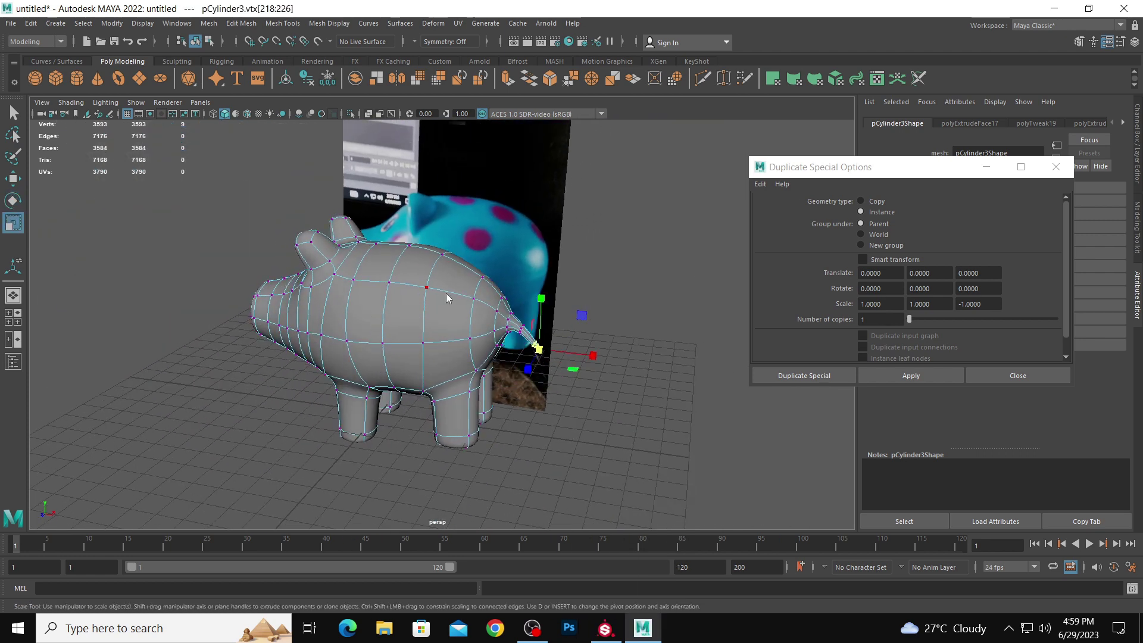
pyautogui.moveTo(446, 296); pyautogui.dragTo(500, 265, button='right')
pyautogui.click(614, 284)
# - Select all vertices of the tail beyond its base and move them along the X axis
pyautogui.keyDown('alt'); pyautogui.moveTo(614, 284); pyautogui.dragTo(535, 277, button='right'); pyautogui.keyUp('alt')
pyautogui.moveTo(534, 276)
pyautogui.keyDown('alt'); pyautogui.mouseDown()
pyautogui.moveTo(615, 274)
pyautogui.moveTo(556, 263)
pyautogui.moveTo(518, 287)
pyautogui.mouseUp(); pyautogui.keyUp('alt')
pyautogui.moveTo(518, 287)
pyautogui.keyDown('alt'); pyautogui.mouseDown(button='right')
pyautogui.moveTo(582, 312)
pyautogui.moveTo(523, 301)
pyautogui.mouseUp(button='right'); pyautogui.keyUp('alt')
pyautogui.click(582, 313)
pyautogui.hotkey('ctrl', 'z')
pyautogui.moveTo(644, 396); pyautogui.dragTo(567, 289)
pyautogui.press('w')
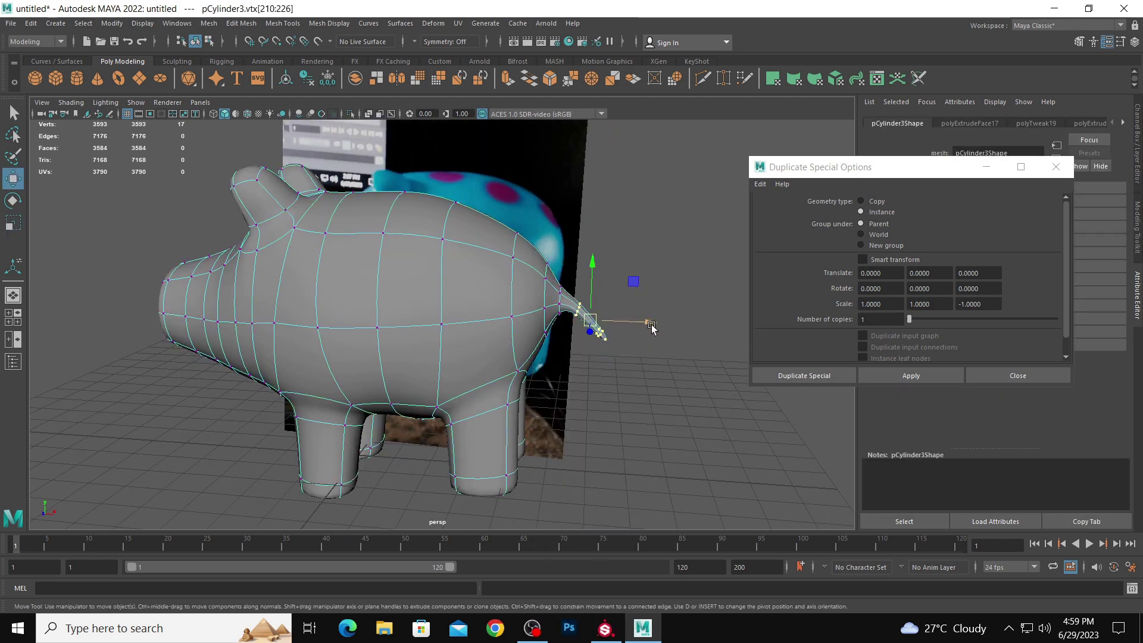
pyautogui.click(645, 324)
# - Shift the vertices at the tail's tip slightly and return the pig to object selection
pyautogui.moveTo(646, 372); pyautogui.dragTo(584, 318)
pyautogui.moveTo(654, 341)
pyautogui.mouseDown()
pyautogui.moveTo(641, 341)
pyautogui.moveTo(656, 345)
pyautogui.mouseUp()
pyautogui.press('e')
pyautogui.press('w')
pyautogui.click(670, 381)
pyautogui.scroll(-3, 655, 377)
pyautogui.moveTo(516, 301); pyautogui.dragTo(579, 283, button='right')
pyautogui.click(597, 276)
# - Scale the pair of opposite side vertices on the pig's underside between the front and hind legs
pyautogui.keyDown('alt'); pyautogui.moveTo(441, 277); pyautogui.dragTo(607, 230); pyautogui.keyUp('alt')
pyautogui.scroll(5, 657, 335)
pyautogui.click(580, 339)
pyautogui.keyDown('alt'); pyautogui.moveTo(588, 332); pyautogui.dragTo(586, 256); pyautogui.keyUp('alt')
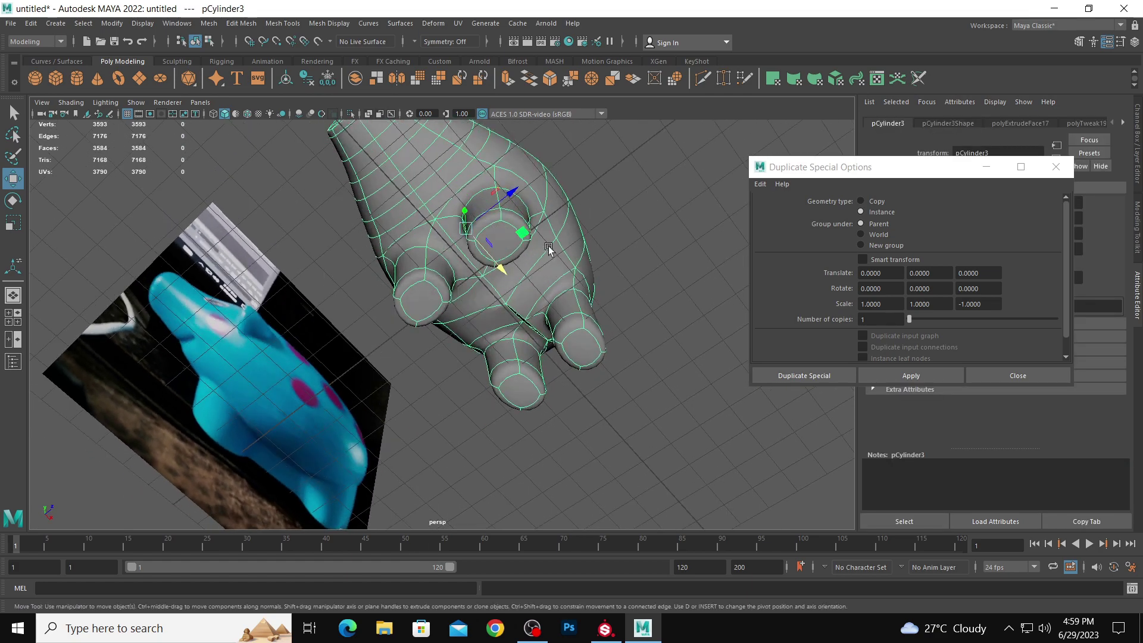
pyautogui.moveTo(548, 248); pyautogui.dragTo(518, 245, button='right')
pyautogui.click(557, 239)
pyautogui.keyDown('alt'); pyautogui.moveTo(507, 319); pyautogui.dragTo(492, 324); pyautogui.keyUp('alt')
pyautogui.keyDown('shift'); pyautogui.click(503, 327); pyautogui.keyUp('shift')
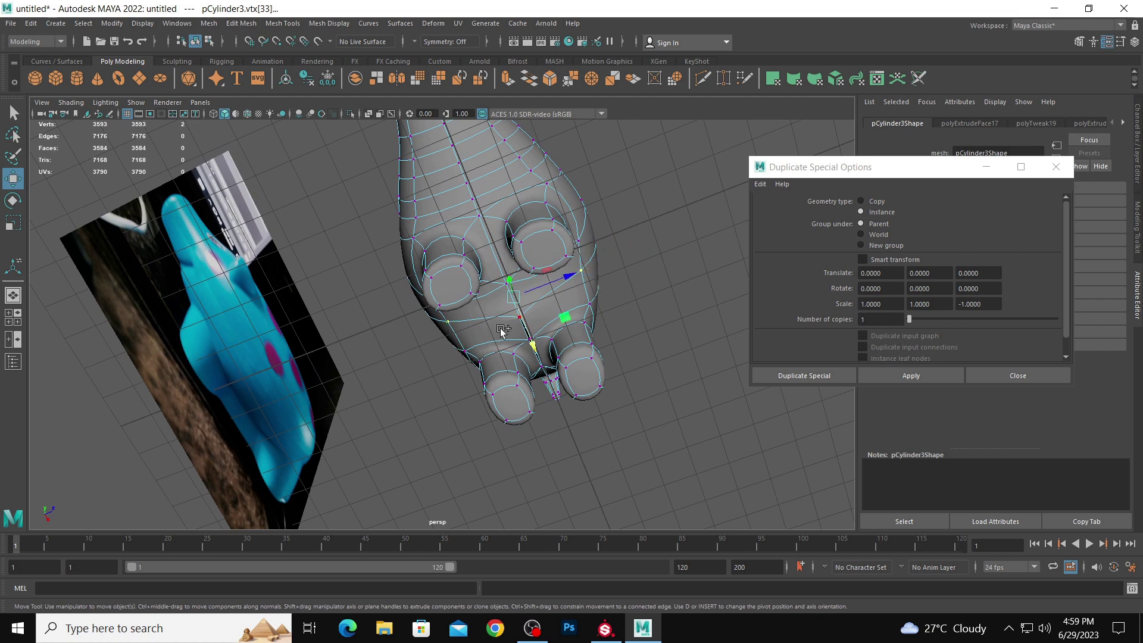
pyautogui.press('e')
pyautogui.press('r')
pyautogui.moveTo(564, 281); pyautogui.dragTo(519, 314)
pyautogui.click(562, 274)
# - Close the gap between the hind legs by joining its two facing vertices with Target Weld, and restore the smooth preview
pyautogui.keyDown('alt'); pyautogui.moveTo(520, 314); pyautogui.dragTo(658, 253, button='right'); pyautogui.keyUp('alt')
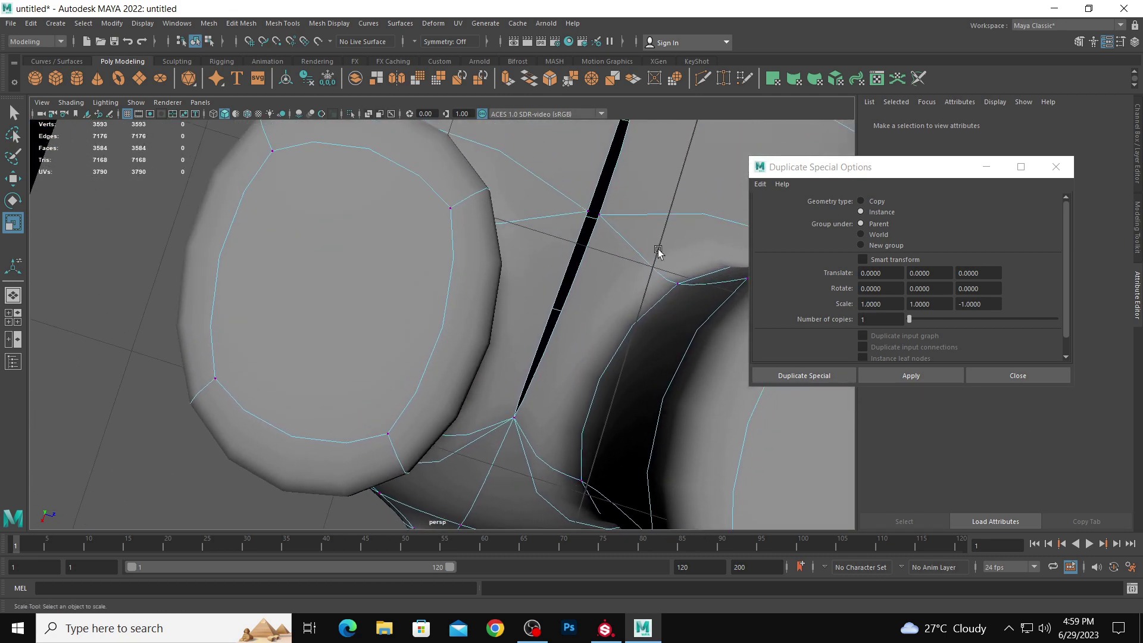
pyautogui.click(598, 219)
pyautogui.keyDown('shift'); pyautogui.rightClick(602, 216); pyautogui.keyUp('shift')
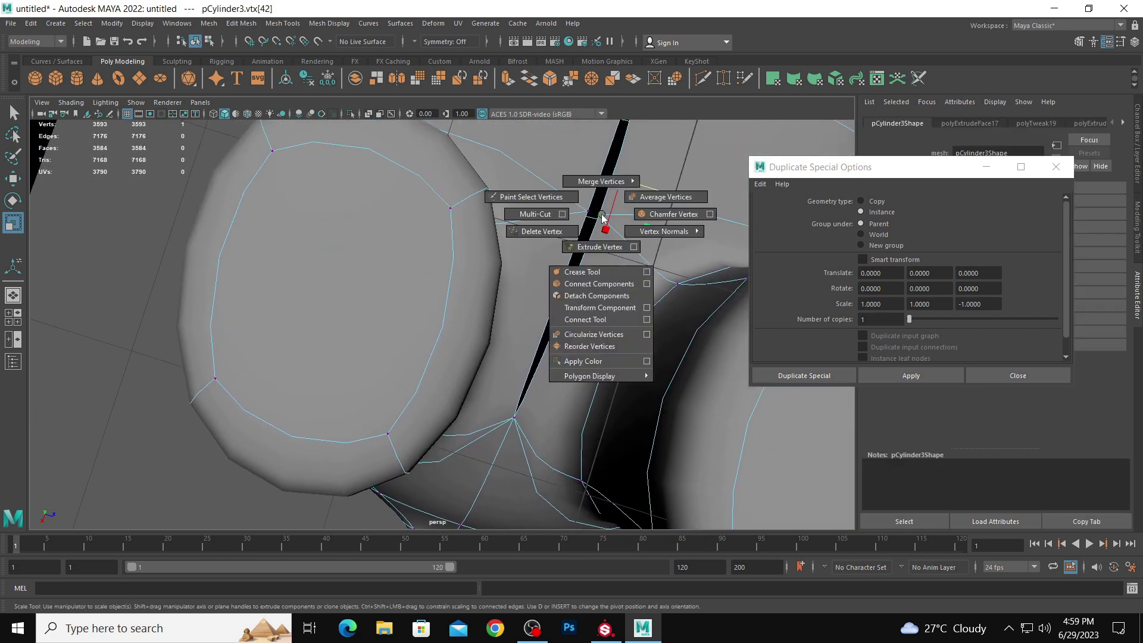
pyautogui.moveTo(601, 181)
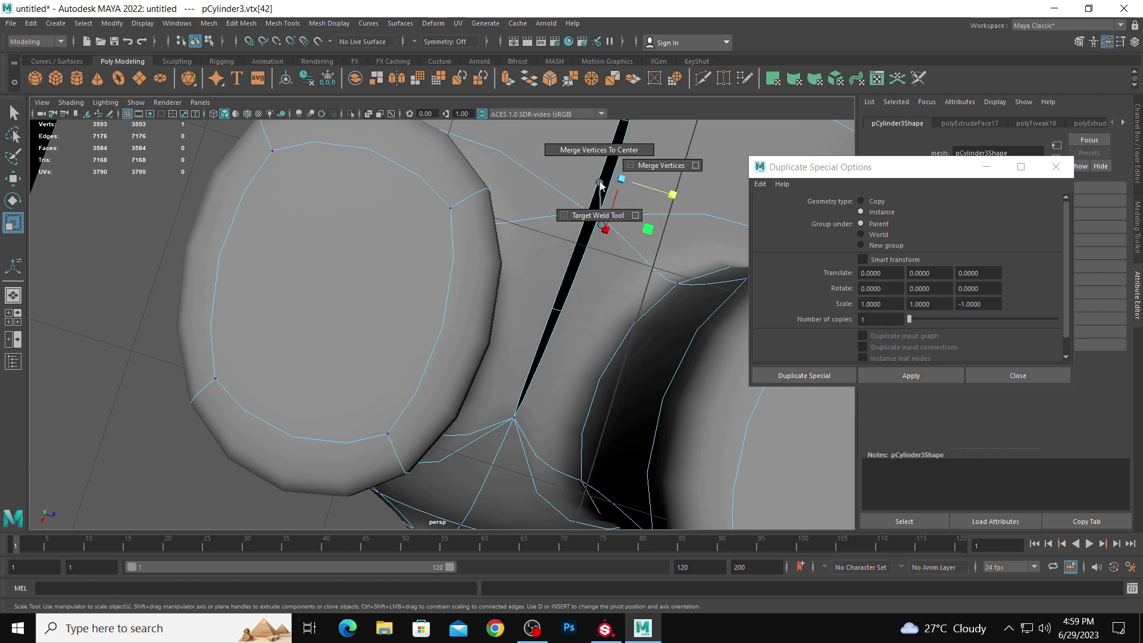
pyautogui.click(603, 216)
pyautogui.moveTo(598, 215); pyautogui.dragTo(623, 183)
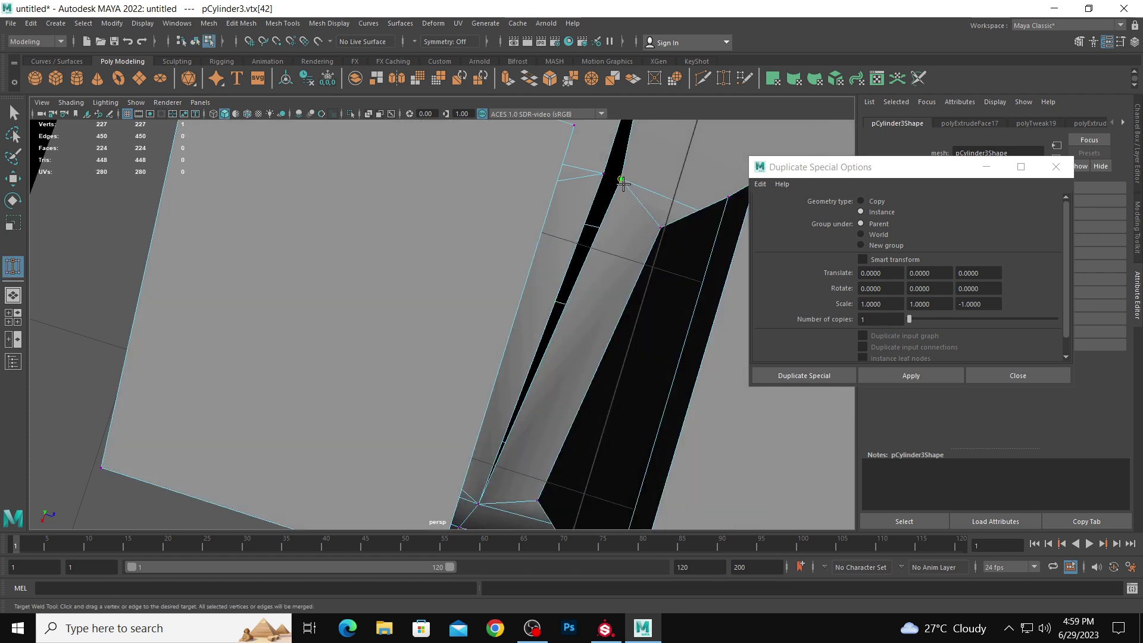
pyautogui.scroll(-10, 584, 335)
pyautogui.press('3')
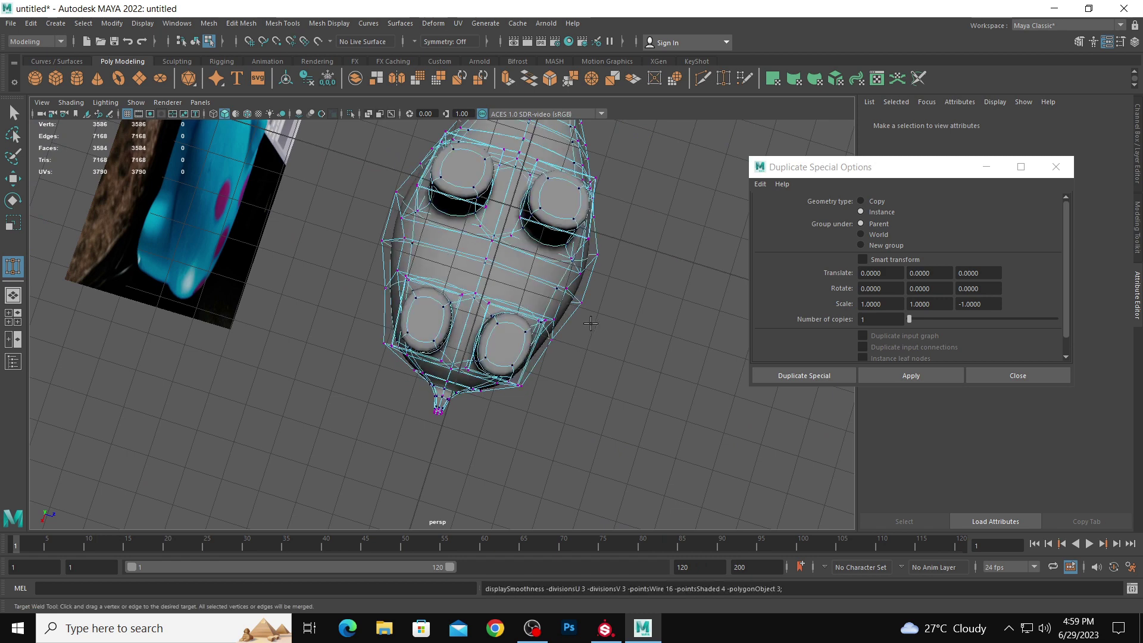
# - Return to object selection and examine the smoothed pig from below, the side and the front
pyautogui.keyDown('alt'); pyautogui.moveTo(583, 335); pyautogui.dragTo(454, 398); pyautogui.keyUp('alt')
pyautogui.press('w')
pyautogui.moveTo(418, 286); pyautogui.dragTo(488, 254, button='right')
pyautogui.click(490, 253)
pyautogui.scroll(-3, 467, 280)
pyautogui.keyDown('alt'); pyautogui.moveTo(467, 280); pyautogui.dragTo(510, 281); pyautogui.keyUp('alt')
pyautogui.keyDown('alt'); pyautogui.moveTo(510, 281); pyautogui.dragTo(598, 325, button='right'); pyautogui.keyUp('alt')
pyautogui.keyDown('alt'); pyautogui.moveTo(450, 327); pyautogui.dragTo(516, 295, button='middle'); pyautogui.keyUp('alt')
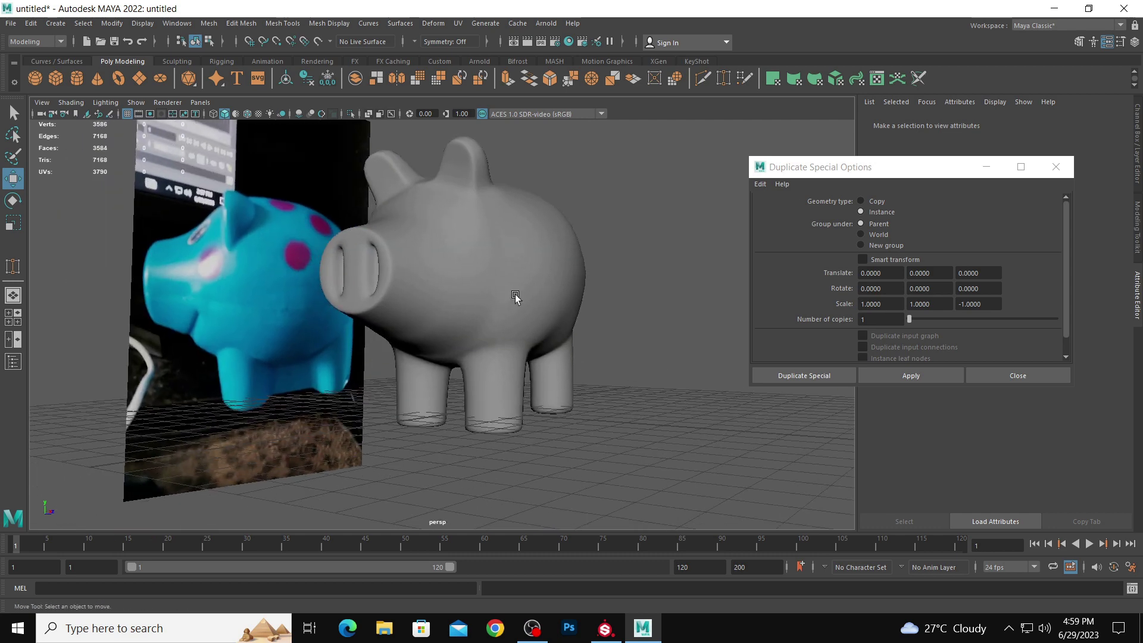
# - Select the strip of four faces running under the pig's head behind the snout for the mouth
pyautogui.press('space')
pyautogui.click(184, 442)
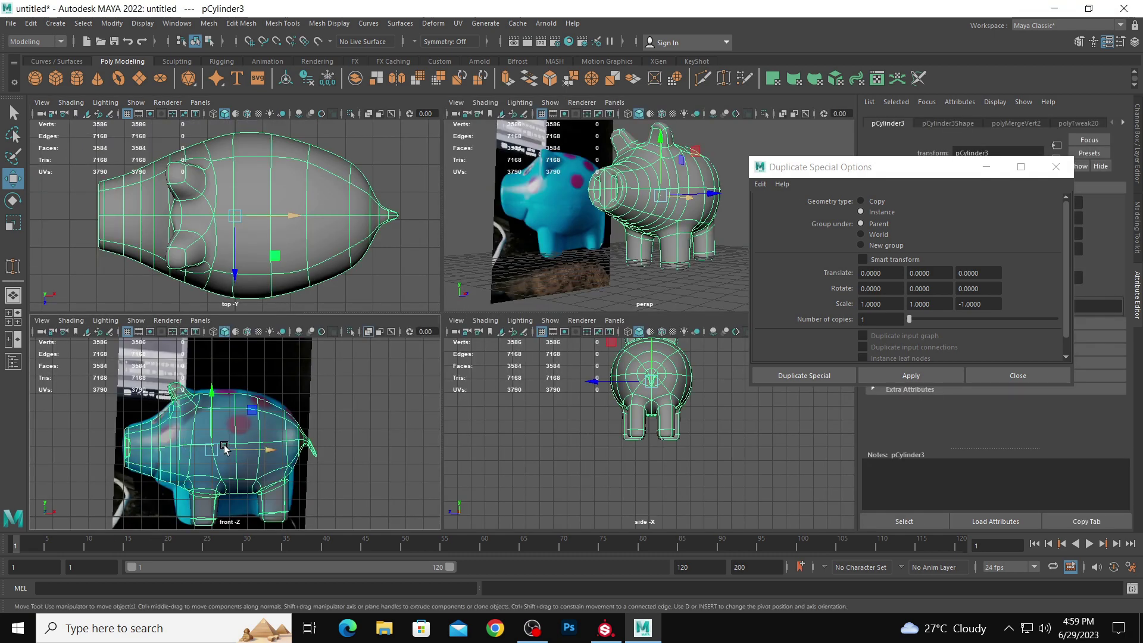
pyautogui.scroll(6, 286, 420)
pyautogui.moveTo(285, 420); pyautogui.dragTo(285, 325, button='right')
pyautogui.click(284, 430)
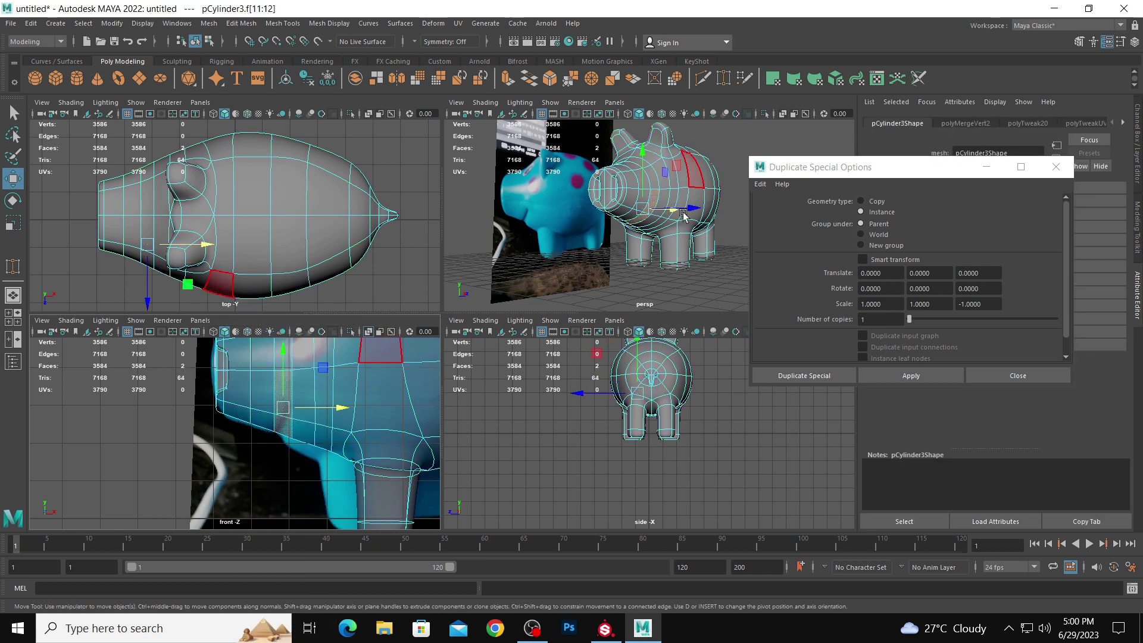
pyautogui.press('space')
pyautogui.keyDown('alt'); pyautogui.moveTo(596, 274); pyautogui.dragTo(424, 245); pyautogui.keyUp('alt')
pyautogui.keyDown('shift'); pyautogui.click(509, 262); pyautogui.keyUp('shift')
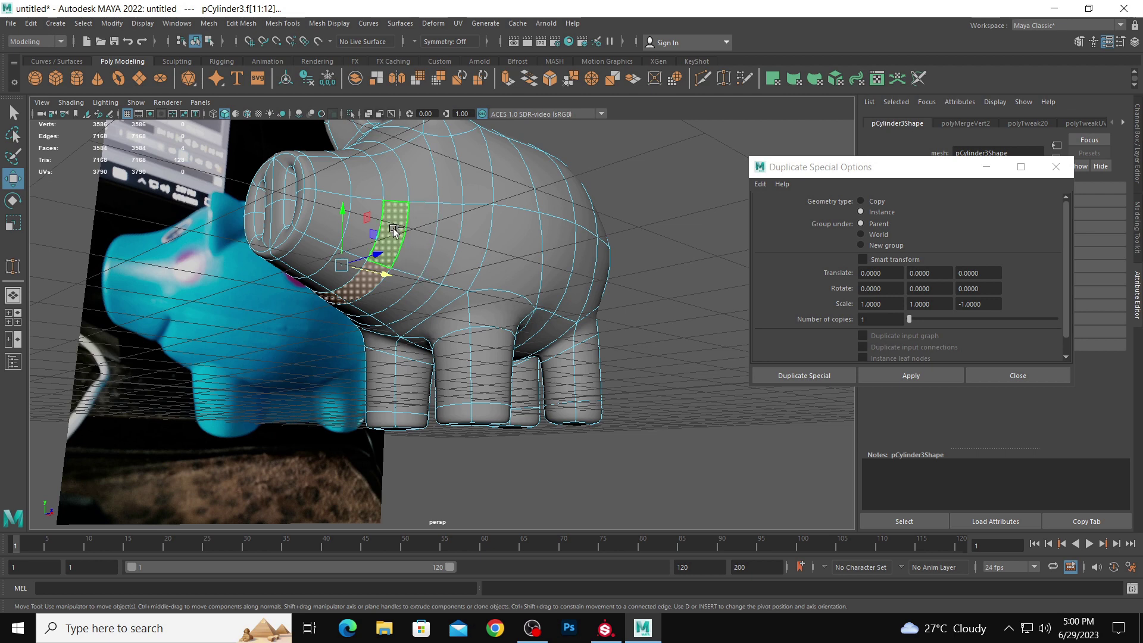
# - Extrude the selected mouth faces with an offset of 0.11, using the unsmoothed display
pyautogui.keyDown('shift'); pyautogui.moveTo(393, 227); pyautogui.dragTo(395, 255, button='right'); pyautogui.keyUp('shift')
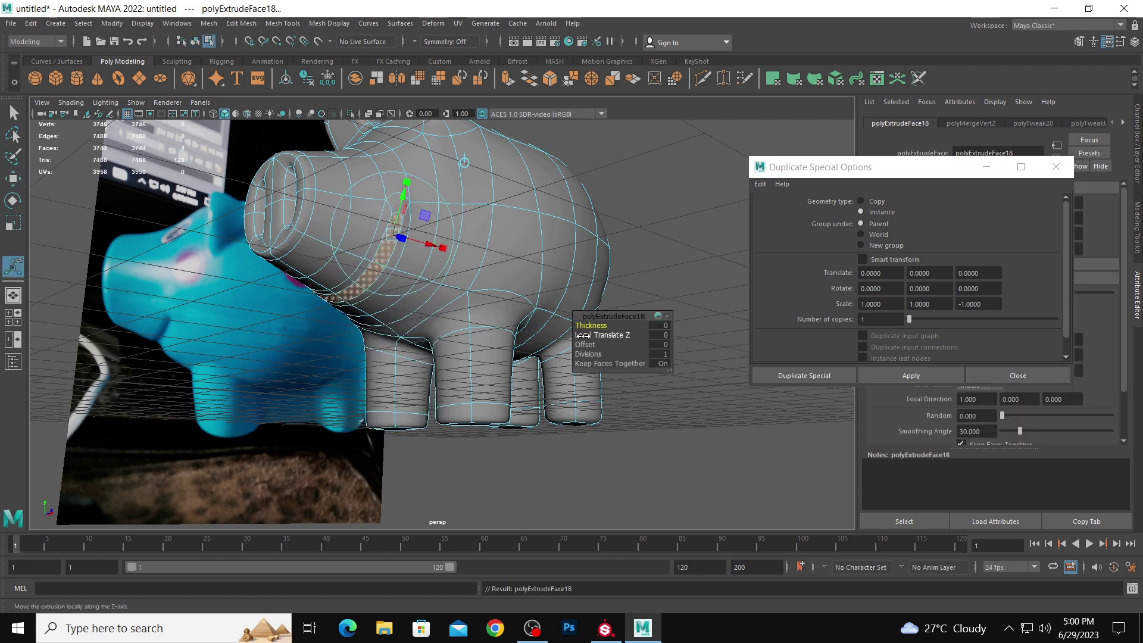
pyautogui.press('1')
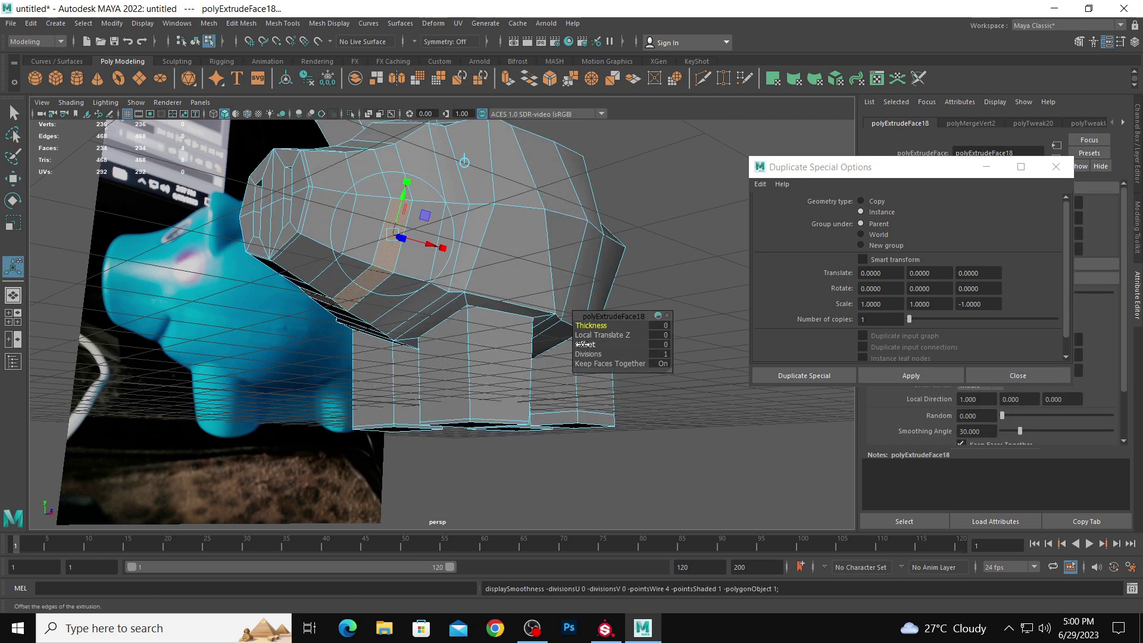
pyautogui.moveTo(585, 345); pyautogui.dragTo(587, 344)
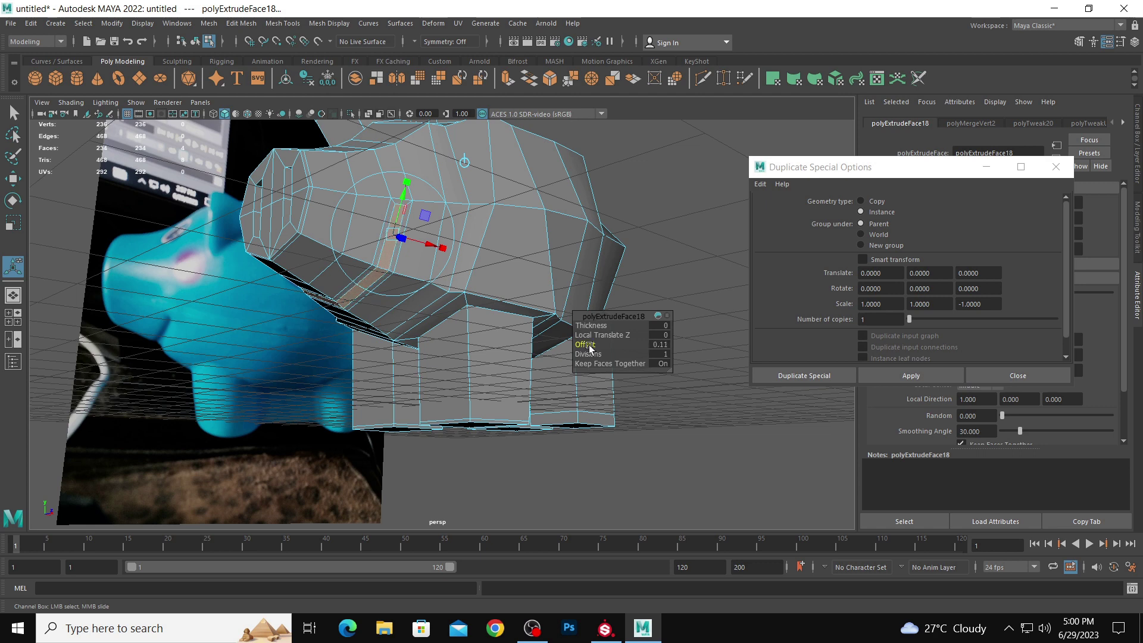
# - Extrude the mouth faces again with a thickness of -0.24 and turn the smooth preview back on
pyautogui.hotkey('ctrl', 'e')
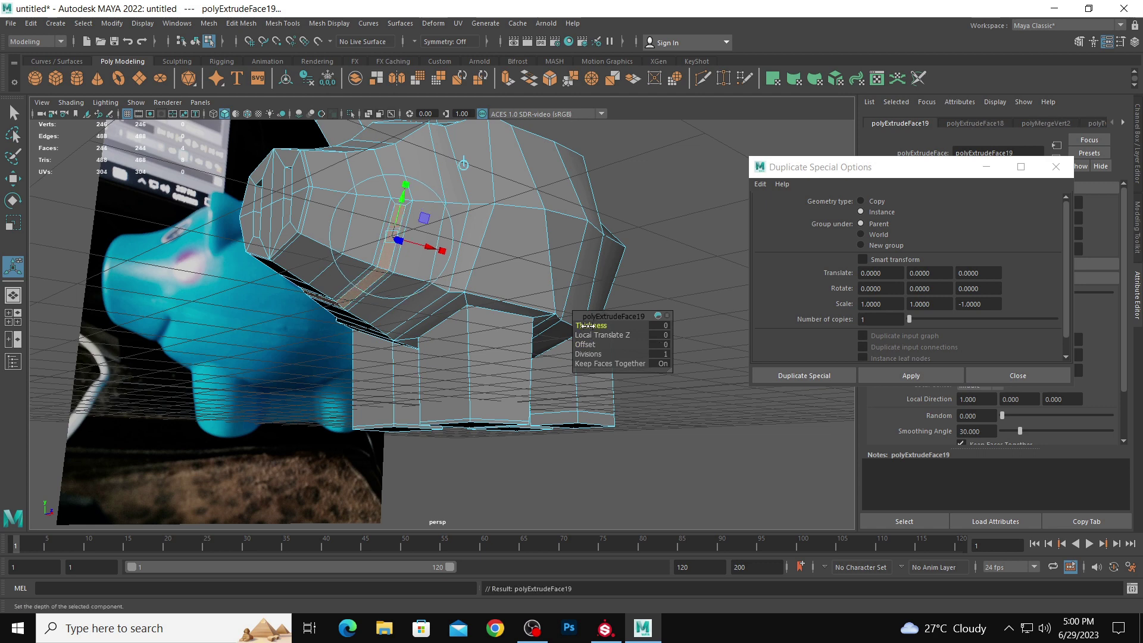
pyautogui.moveTo(585, 326); pyautogui.dragTo(583, 328)
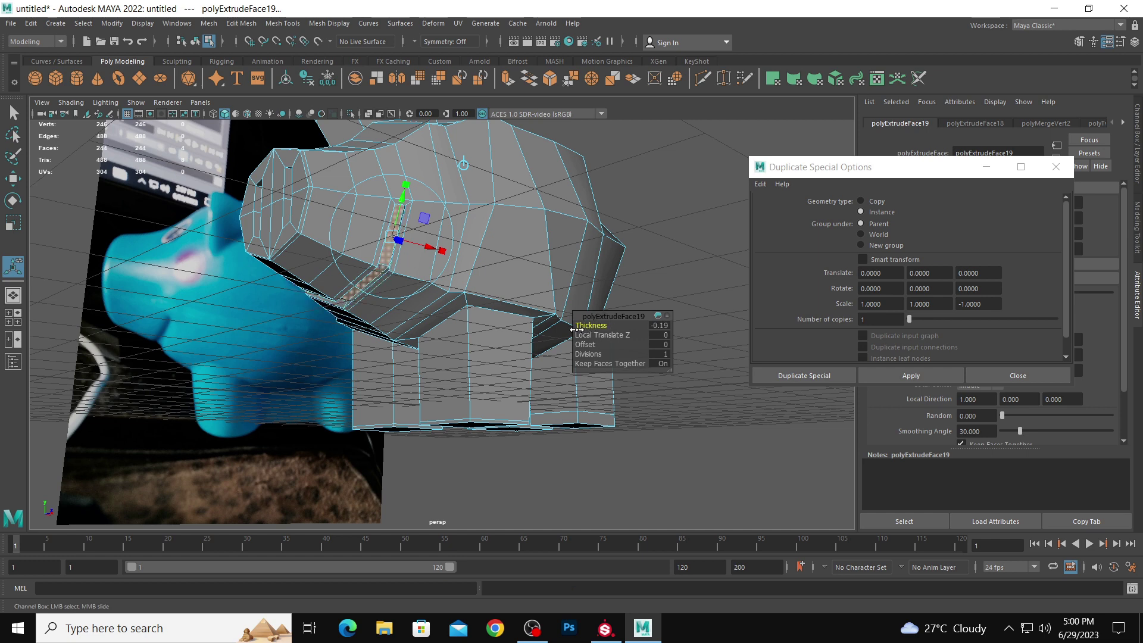
pyautogui.press('3')
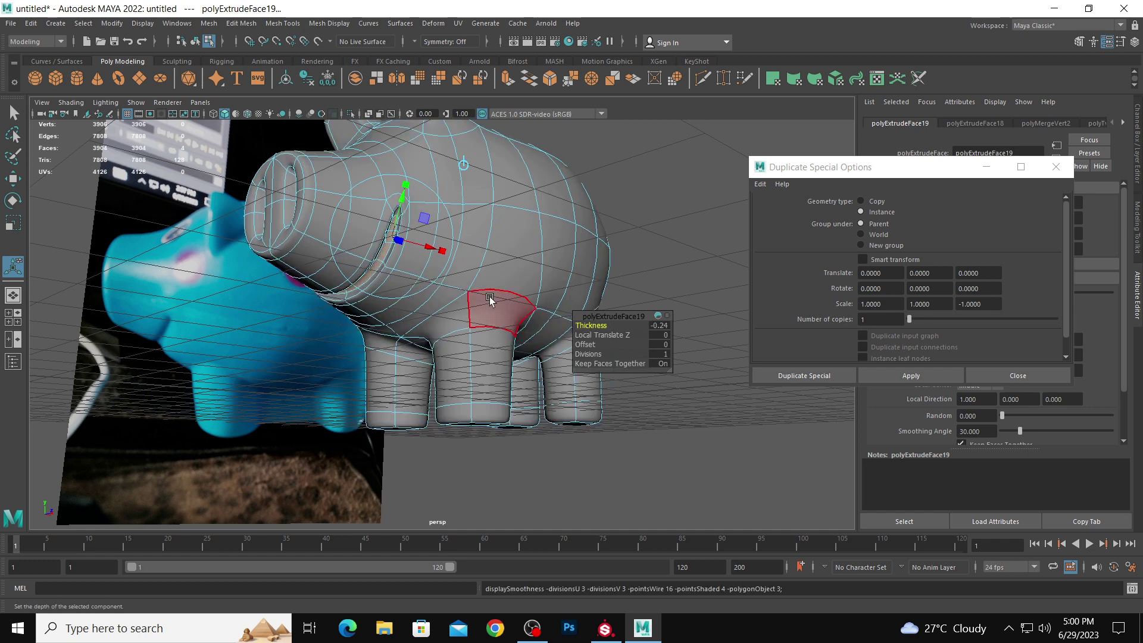
# - Select the edges at both corners of the mouth groove and scale them slightly across the pig's width
pyautogui.press('F8')
pyautogui.press('q')
pyautogui.keyDown('alt'); pyautogui.moveTo(581, 176); pyautogui.dragTo(472, 207); pyautogui.keyUp('alt')
pyautogui.press('F10')
pyautogui.click(545, 207)
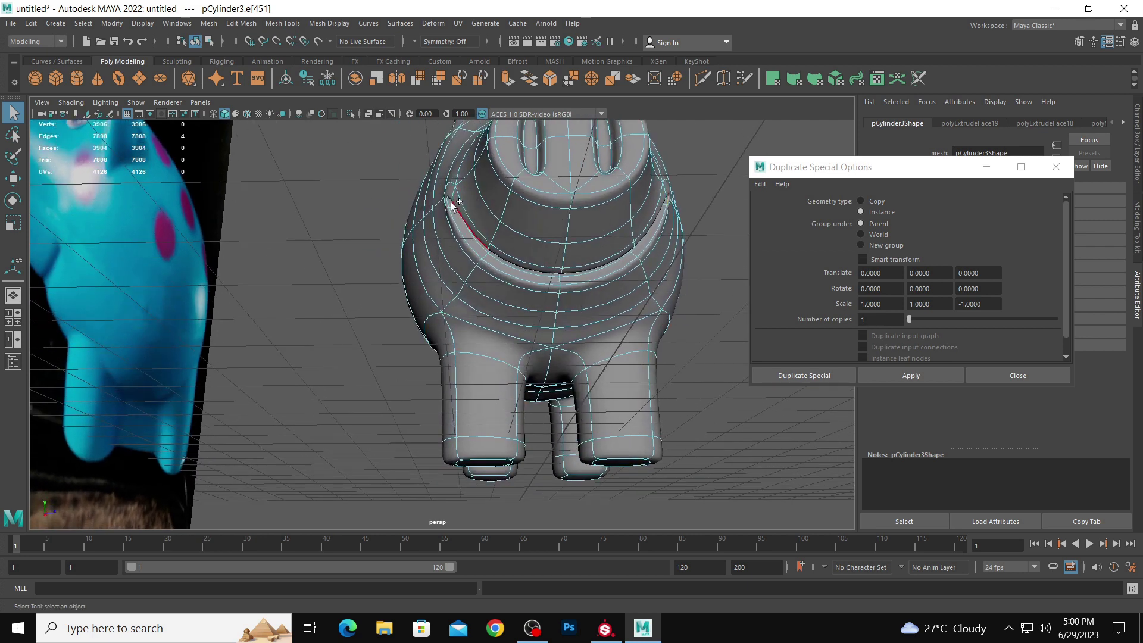
pyautogui.press('r')
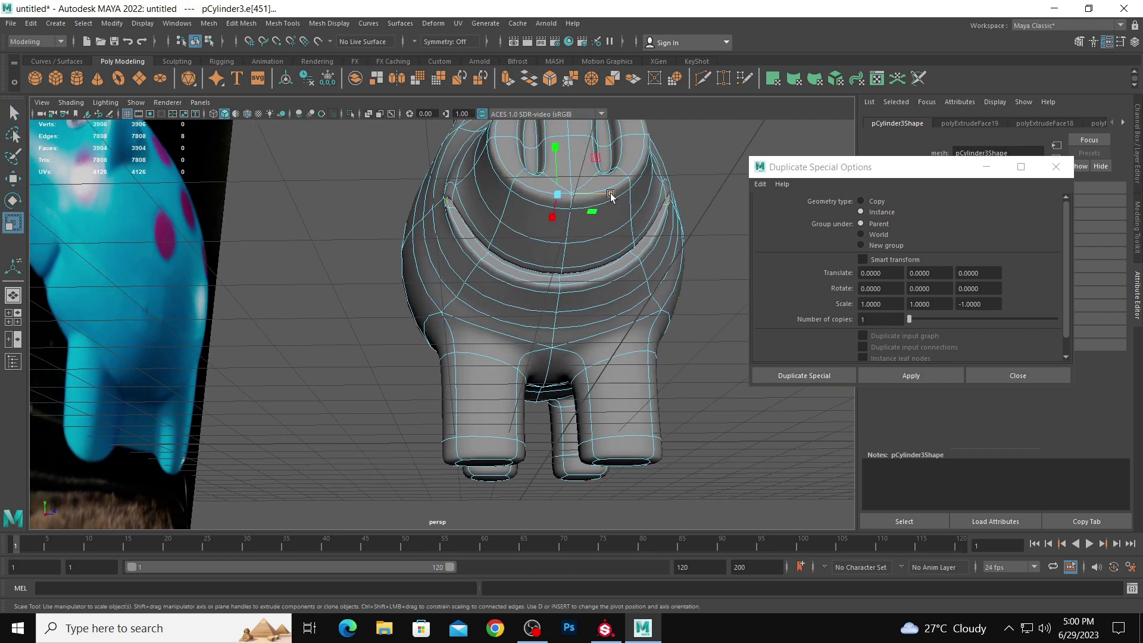
pyautogui.moveTo(610, 195); pyautogui.dragTo(608, 196)
pyautogui.keyDown('alt'); pyautogui.moveTo(675, 218); pyautogui.dragTo(550, 206, button='right'); pyautogui.keyUp('alt')
pyautogui.click(558, 227)
pyautogui.keyDown('alt'); pyautogui.moveTo(559, 227); pyautogui.dragTo(529, 241); pyautogui.keyUp('alt')
pyautogui.keyDown('alt'); pyautogui.moveTo(581, 266); pyautogui.dragTo(425, 300); pyautogui.keyUp('alt')
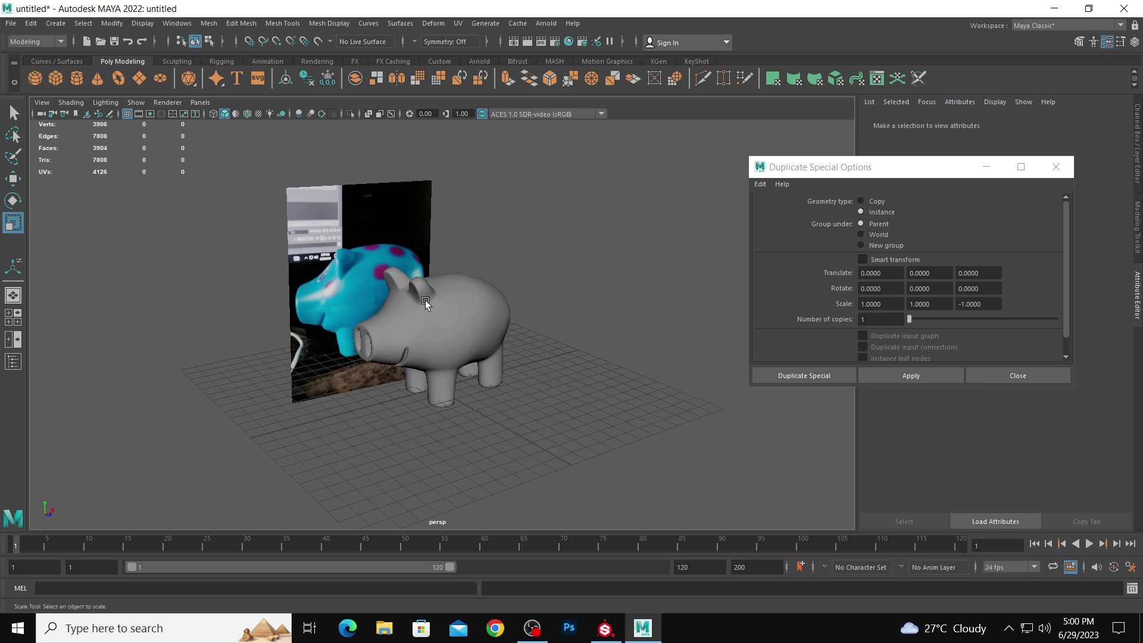
pyautogui.scroll(3, 425, 300)
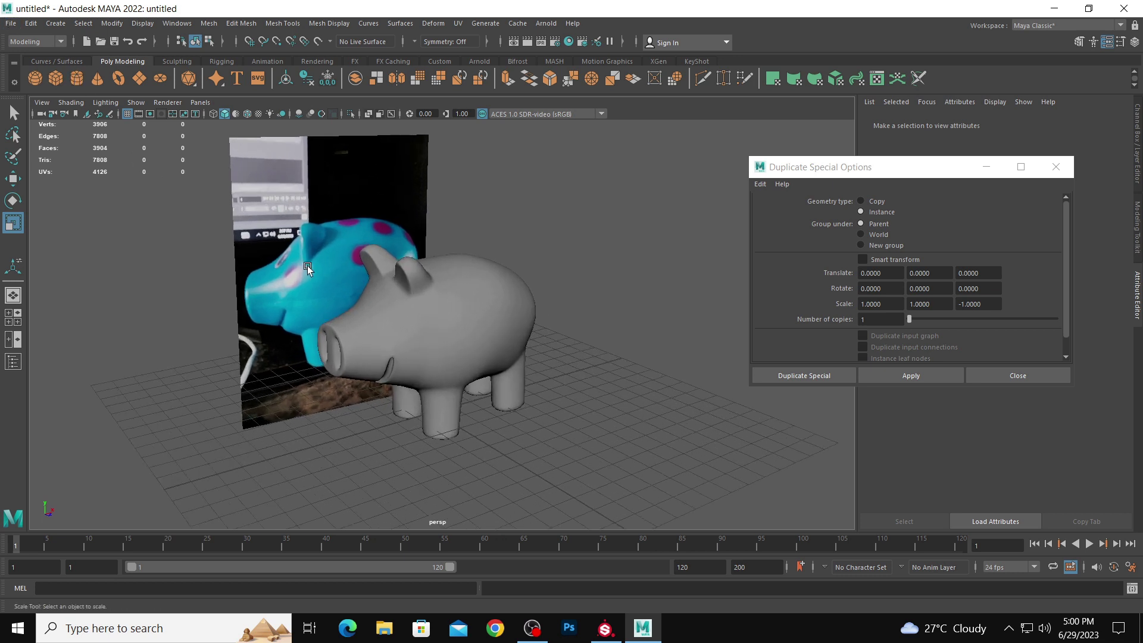
pyautogui.click(34, 77)
pyautogui.press('space')
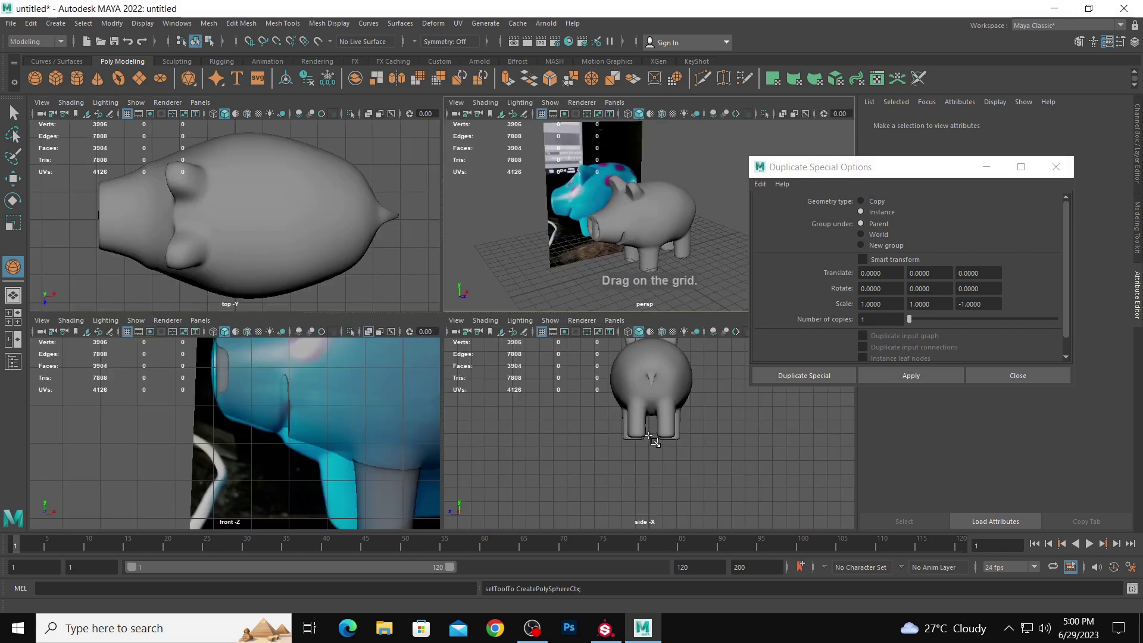
pyautogui.press('space')
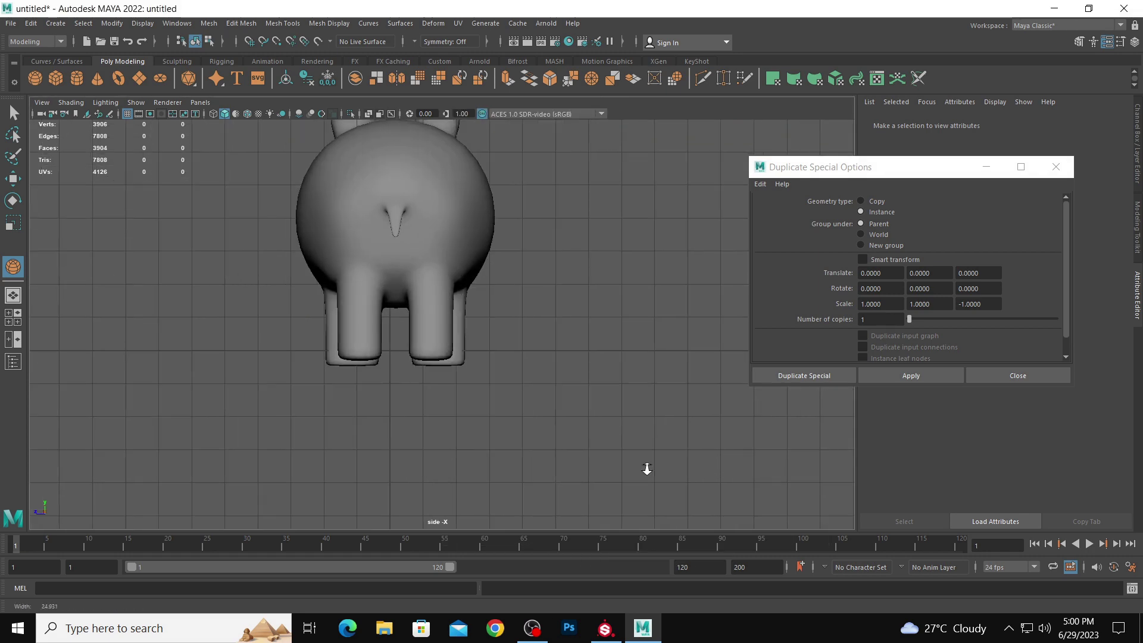
pyautogui.press('w')
# - Select the faces of one rear leg in the side view and move and widen them to line up with the front leg
pyautogui.click(438, 319)
pyautogui.moveTo(445, 317); pyautogui.dragTo(444, 279, button='right')
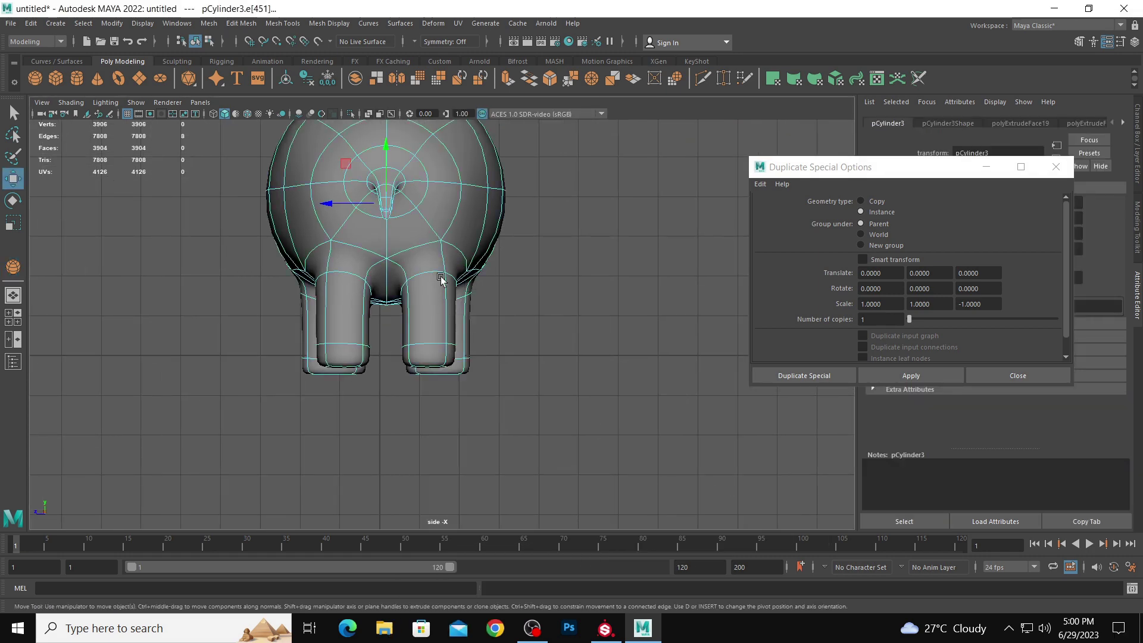
pyautogui.click(449, 328)
pyautogui.moveTo(439, 319); pyautogui.dragTo(439, 329, button='right')
pyautogui.click(442, 319)
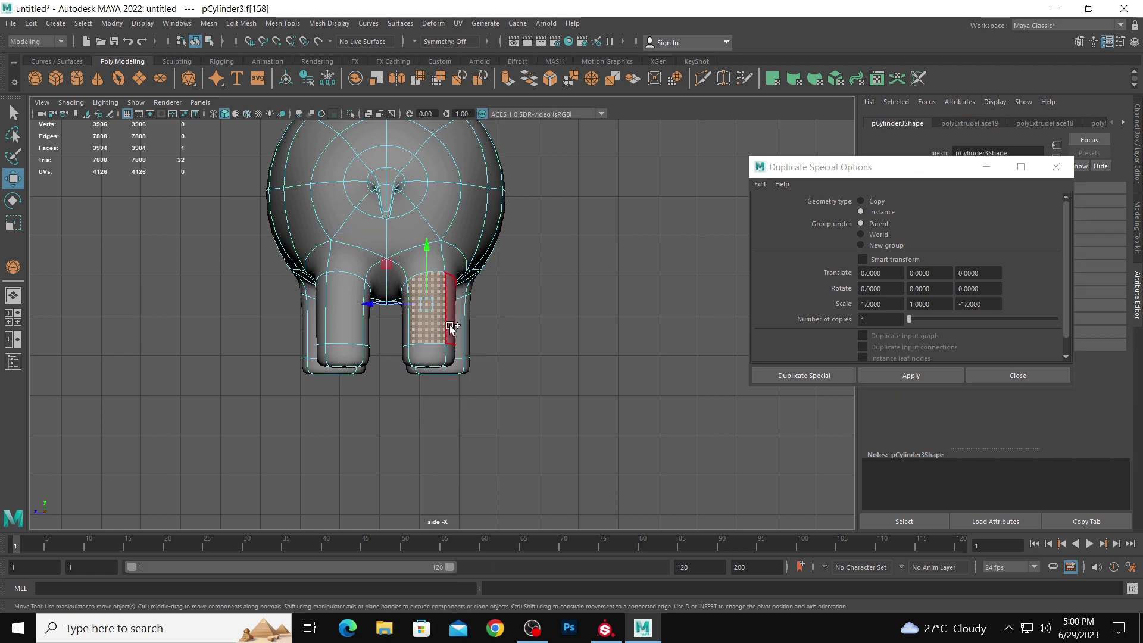
pyautogui.keyDown('shift'); pyautogui.doubleClick(449, 355); pyautogui.keyUp('shift')
pyautogui.moveTo(384, 314); pyautogui.dragTo(451, 318)
pyautogui.press('r')
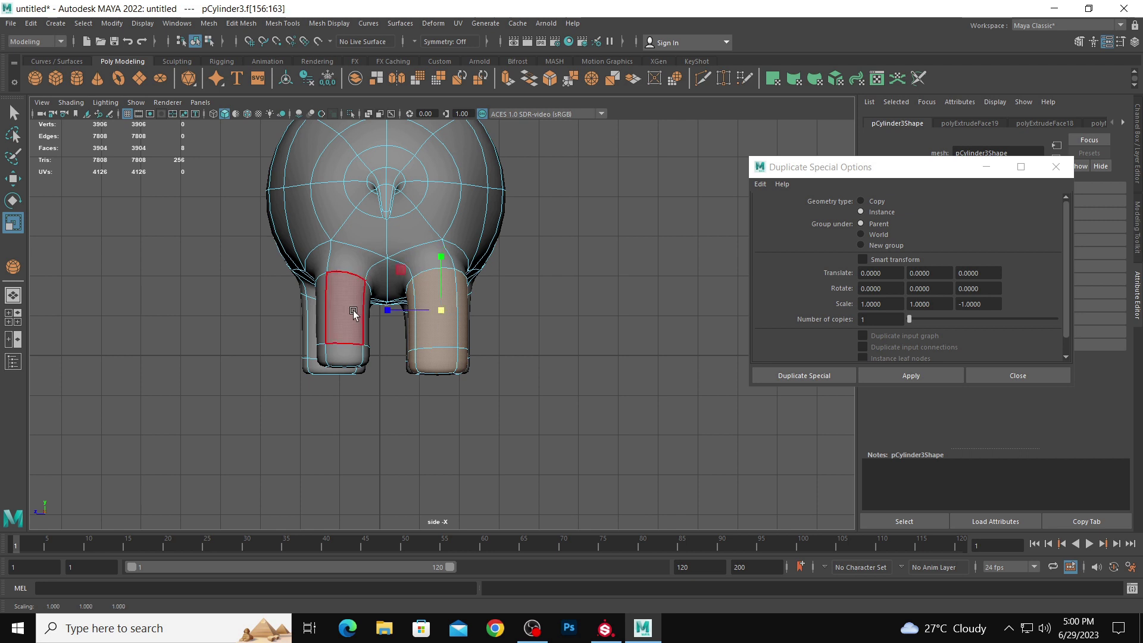
# - Select the other rear leg's faces, then widen and move them outward to line up with the front leg behind it
pyautogui.click(323, 309)
pyautogui.keyDown('shift'); pyautogui.click(321, 322); pyautogui.keyUp('shift')
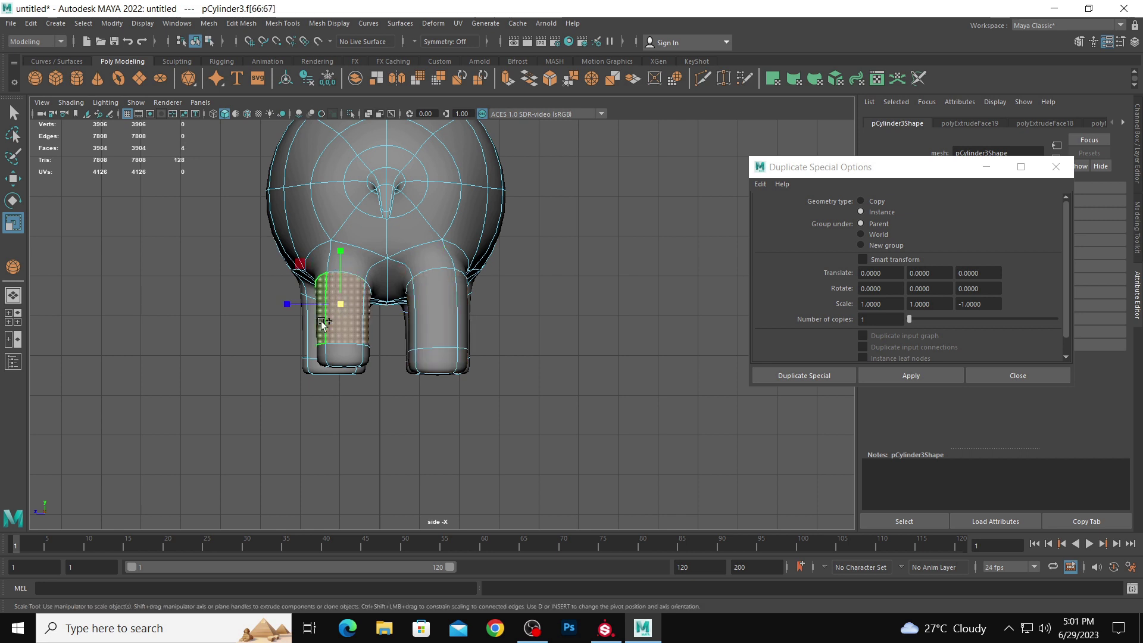
pyautogui.keyDown('shift'); pyautogui.click(349, 357); pyautogui.keyUp('shift')
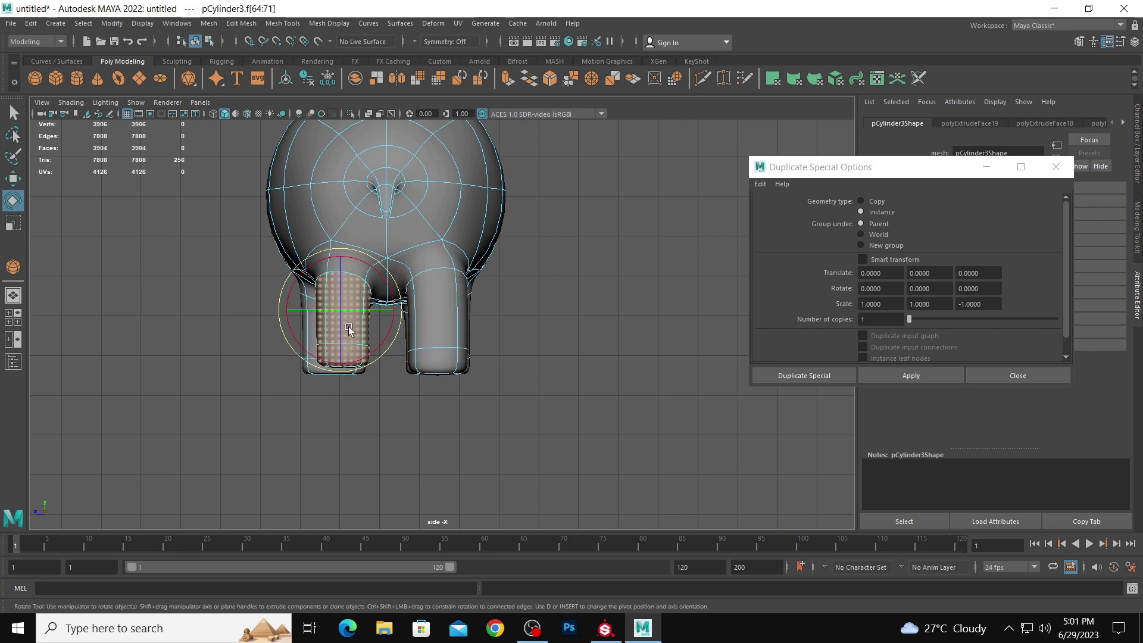
pyautogui.moveTo(340, 310); pyautogui.dragTo(284, 316)
pyautogui.press('w')
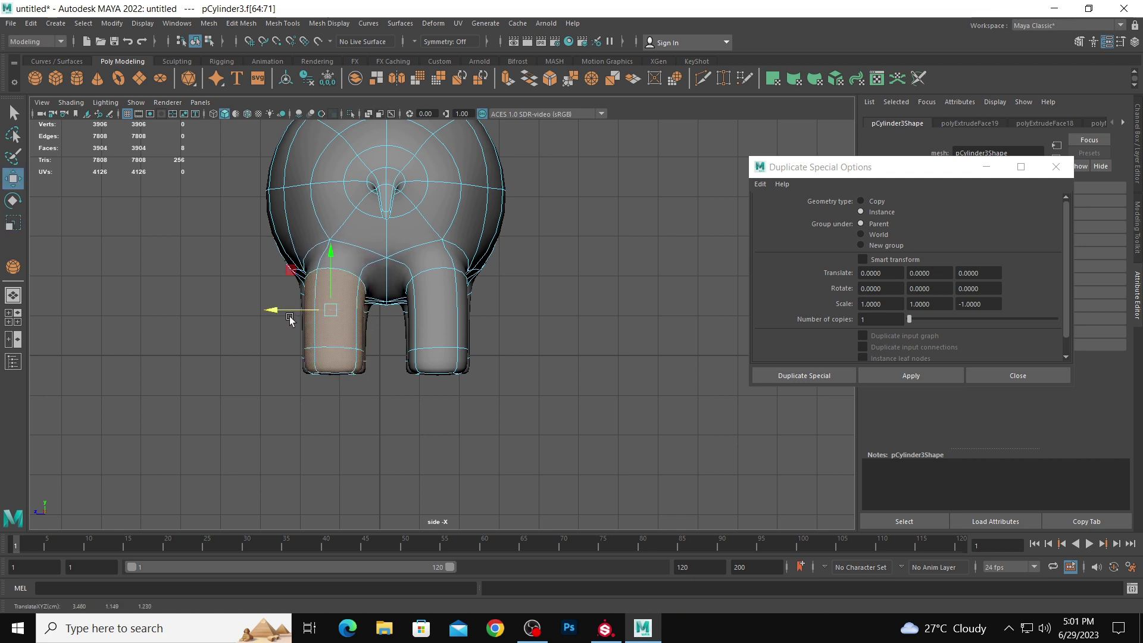
pyautogui.click(612, 314)
pyautogui.keyDown('alt'); pyautogui.moveTo(612, 313); pyautogui.dragTo(493, 296); pyautogui.keyUp('alt')
pyautogui.press('space')
pyautogui.moveTo(544, 251); pyautogui.dragTo(459, 358)
pyautogui.click(455, 376)
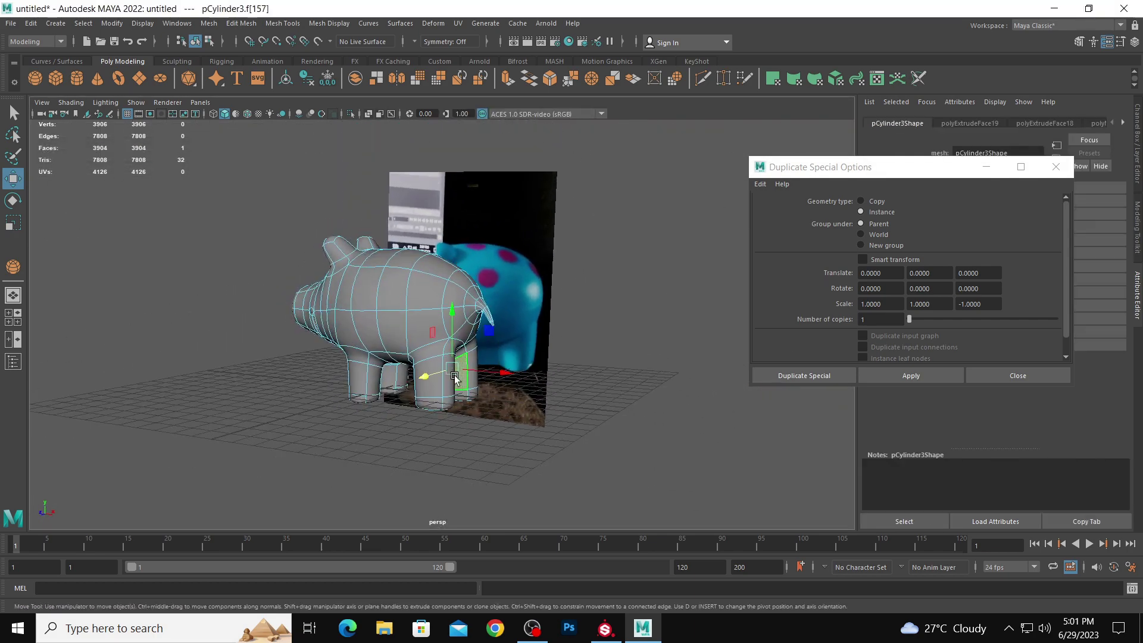
pyautogui.click(451, 403)
pyautogui.keyDown('shift'); pyautogui.click(484, 392); pyautogui.keyUp('shift')
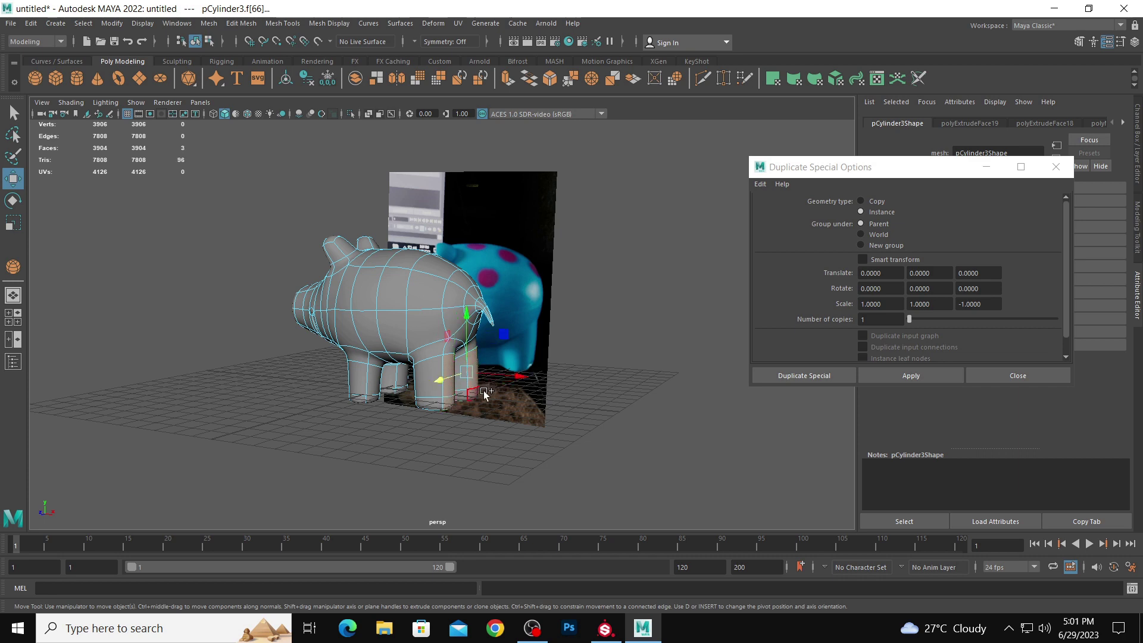
pyautogui.click(524, 390)
pyautogui.keyDown('alt'); pyautogui.moveTo(524, 390); pyautogui.dragTo(438, 381); pyautogui.keyUp('alt')
# - Select the two vertices above the rear legs and scale them farther apart to widen the hips
pyautogui.click(438, 381)
pyautogui.scroll(5, 483, 369)
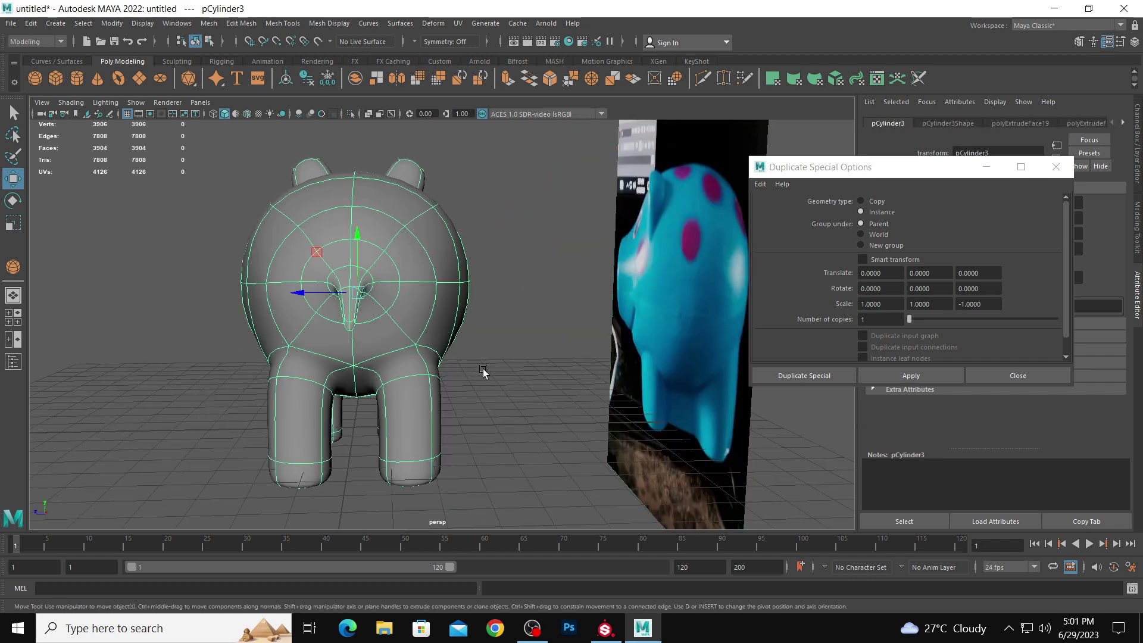
pyautogui.moveTo(391, 310); pyautogui.dragTo(358, 308, button='right')
pyautogui.click(419, 311)
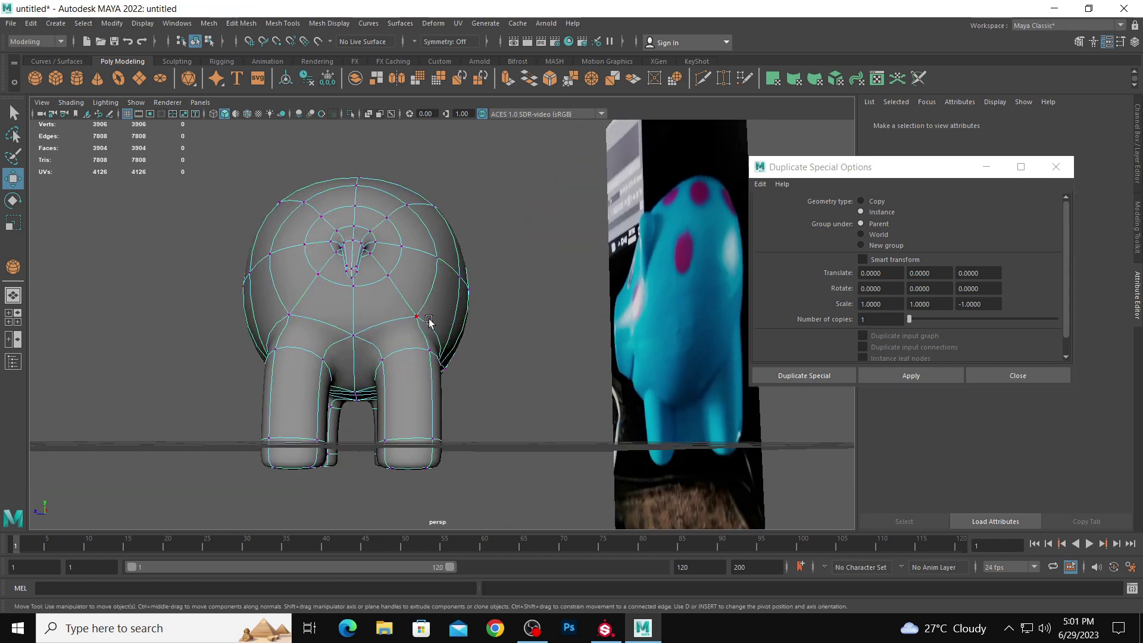
pyautogui.keyDown('shift'); pyautogui.click(314, 314); pyautogui.keyUp('shift')
pyautogui.press('r')
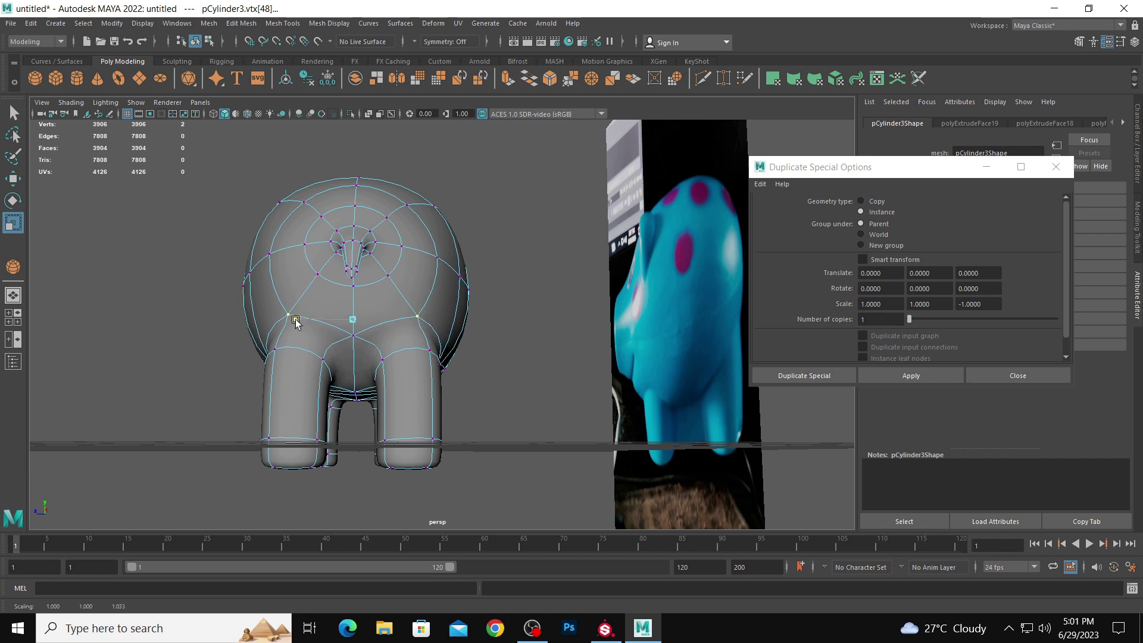
pyautogui.moveTo(293, 320); pyautogui.dragTo(285, 324)
pyautogui.click(493, 356)
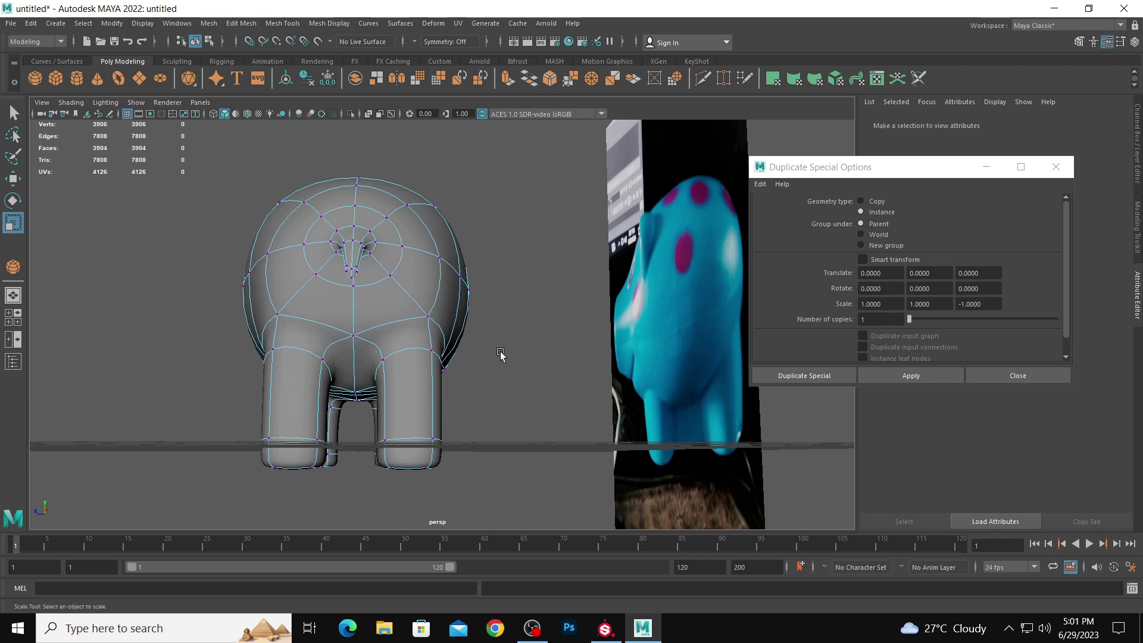
# - Move the vertices along the back of both rear legs slightly toward the head to match the reference photo, then return to object selection
pyautogui.keyDown('alt'); pyautogui.moveTo(429, 354); pyautogui.dragTo(511, 377); pyautogui.keyUp('alt')
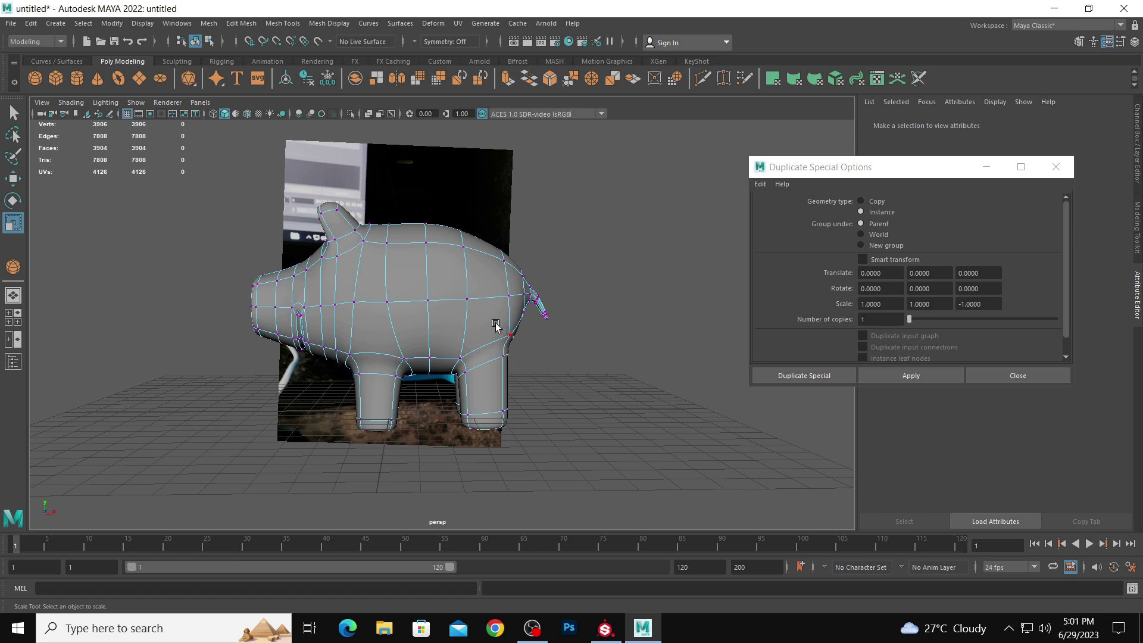
pyautogui.moveTo(524, 445); pyautogui.dragTo(523, 445)
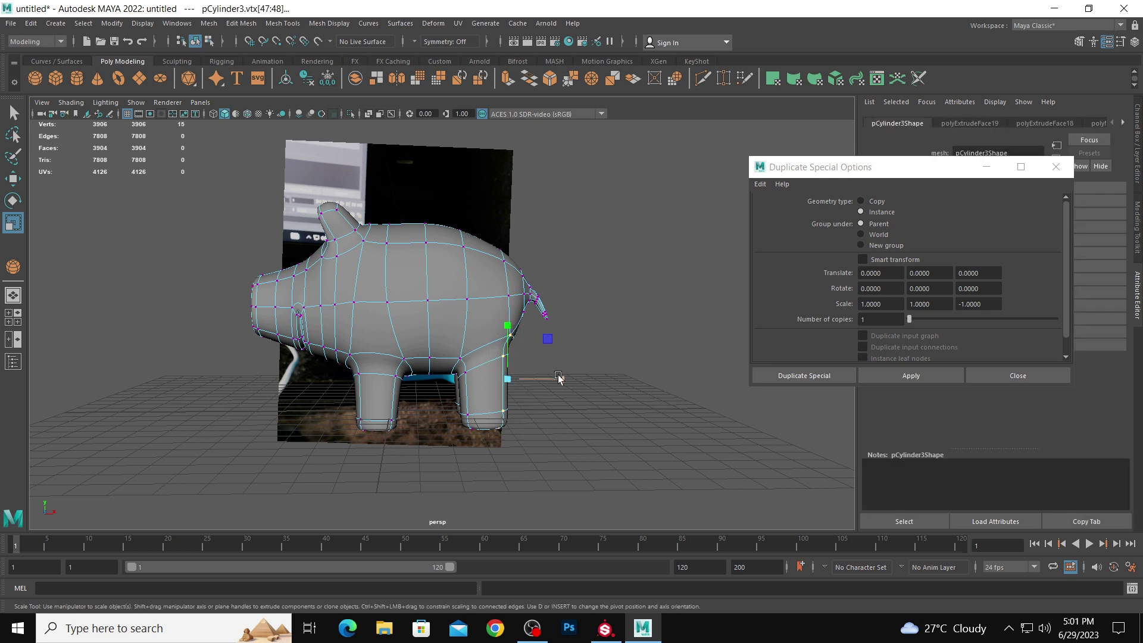
pyautogui.press('space')
pyautogui.press('a')
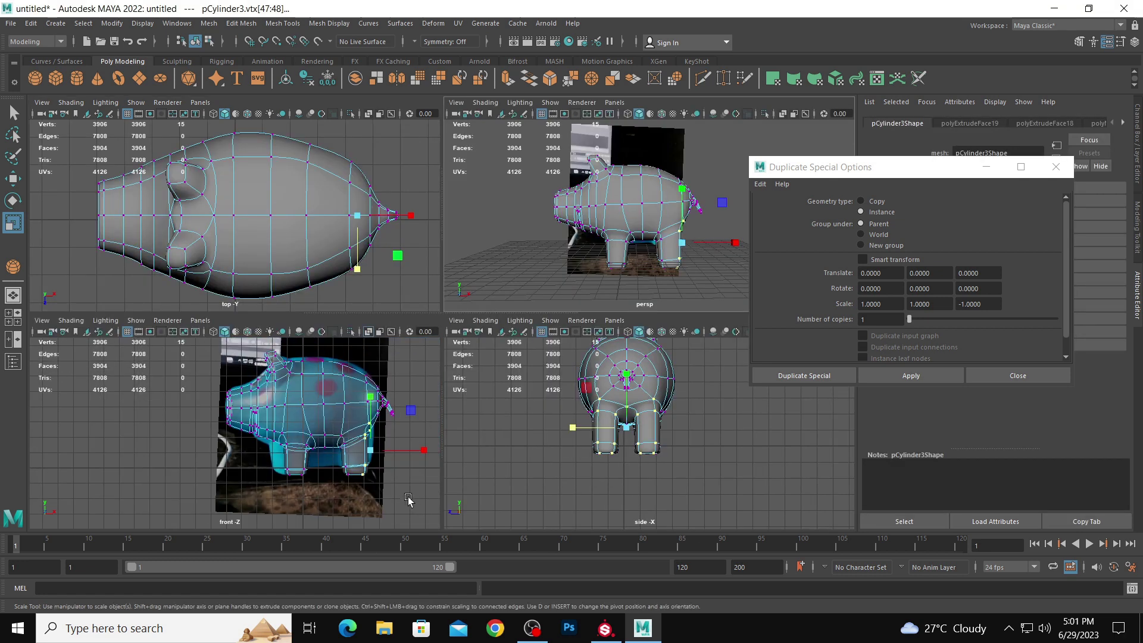
pyautogui.moveTo(407, 496); pyautogui.dragTo(359, 422)
pyautogui.press('w')
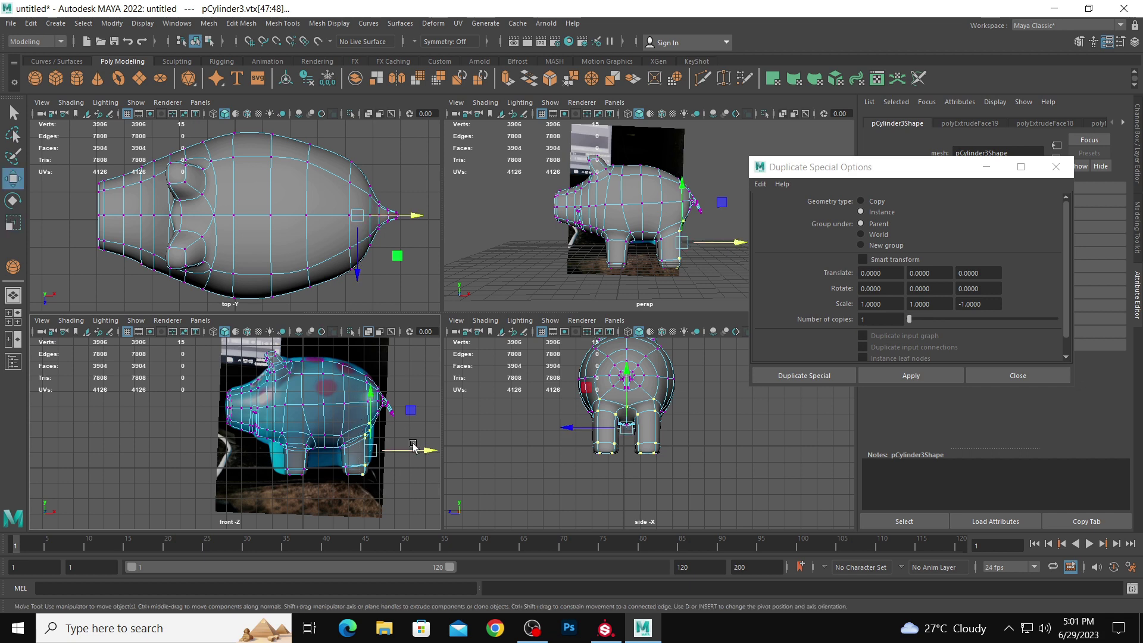
pyautogui.moveTo(413, 446); pyautogui.dragTo(423, 449)
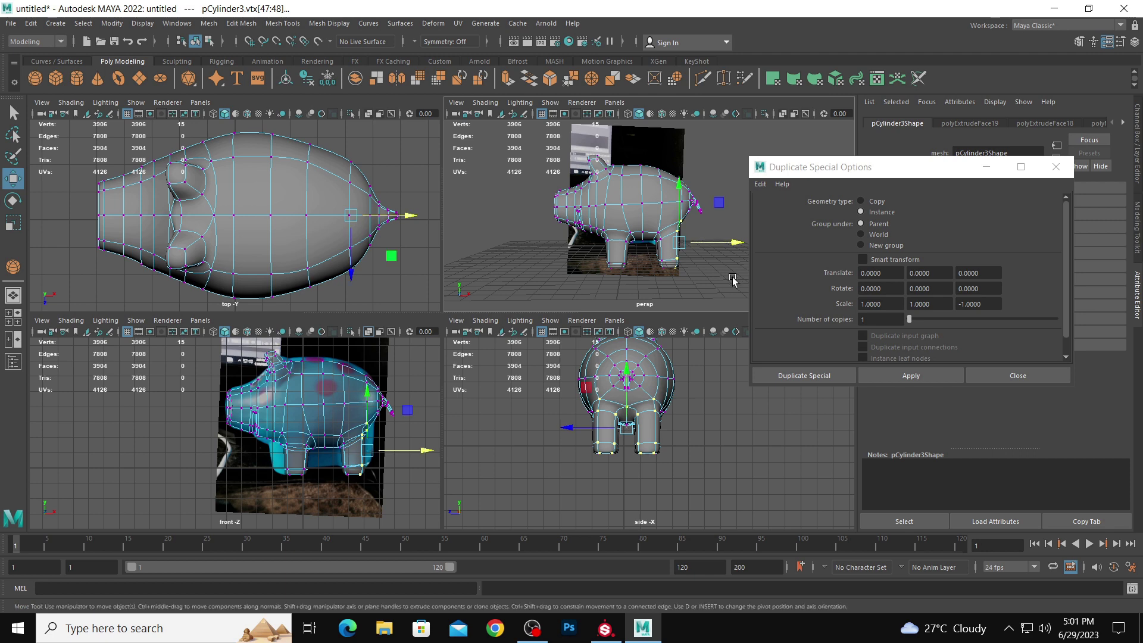
pyautogui.click(584, 258)
pyautogui.press('space')
pyautogui.keyDown('alt'); pyautogui.moveTo(584, 258); pyautogui.dragTo(443, 317); pyautogui.keyUp('alt')
pyautogui.moveTo(442, 317); pyautogui.dragTo(625, 309, button='right')
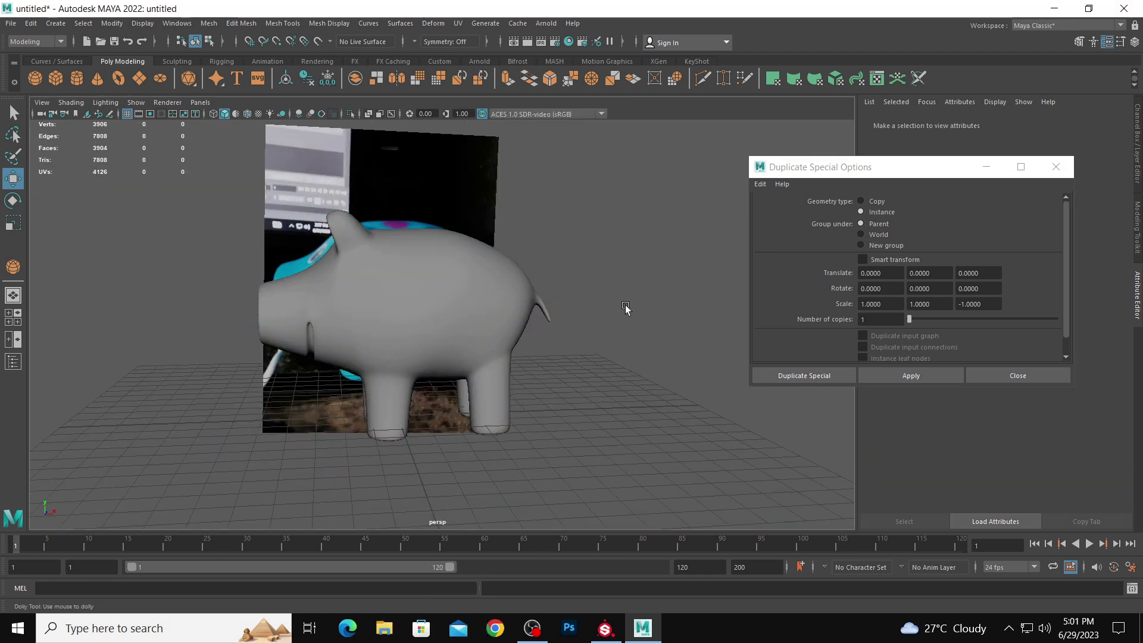
# - Create a small polygon sphere for the eye over the pig's body in the side view, using wireframe display
pyautogui.keyDown('alt'); pyautogui.moveTo(626, 309); pyautogui.dragTo(443, 288); pyautogui.keyUp('alt')
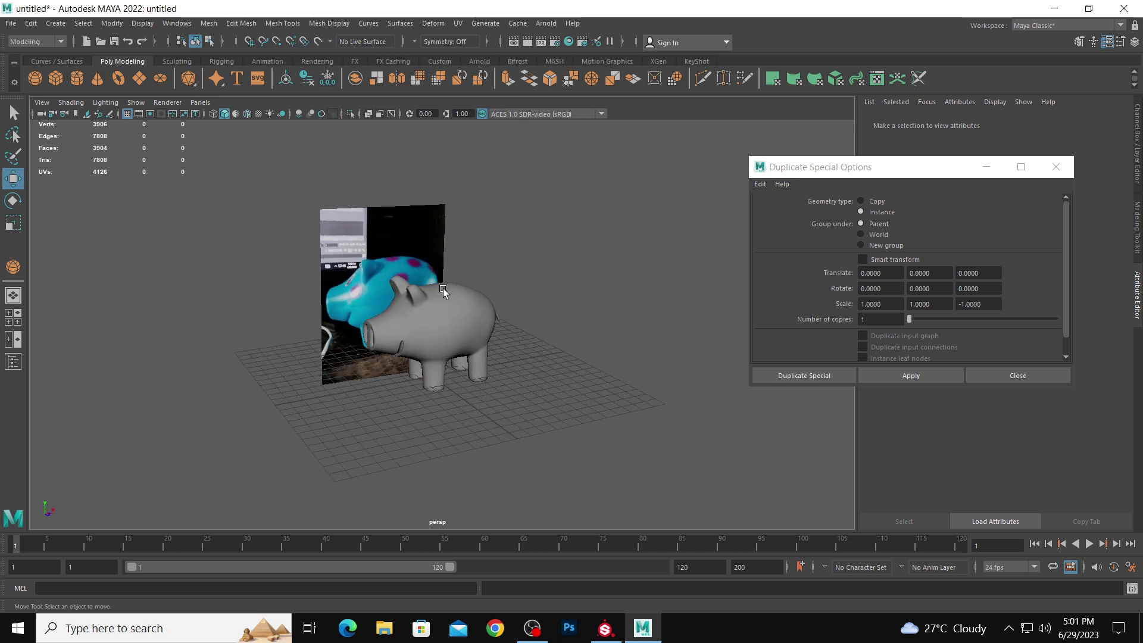
pyautogui.click(37, 76)
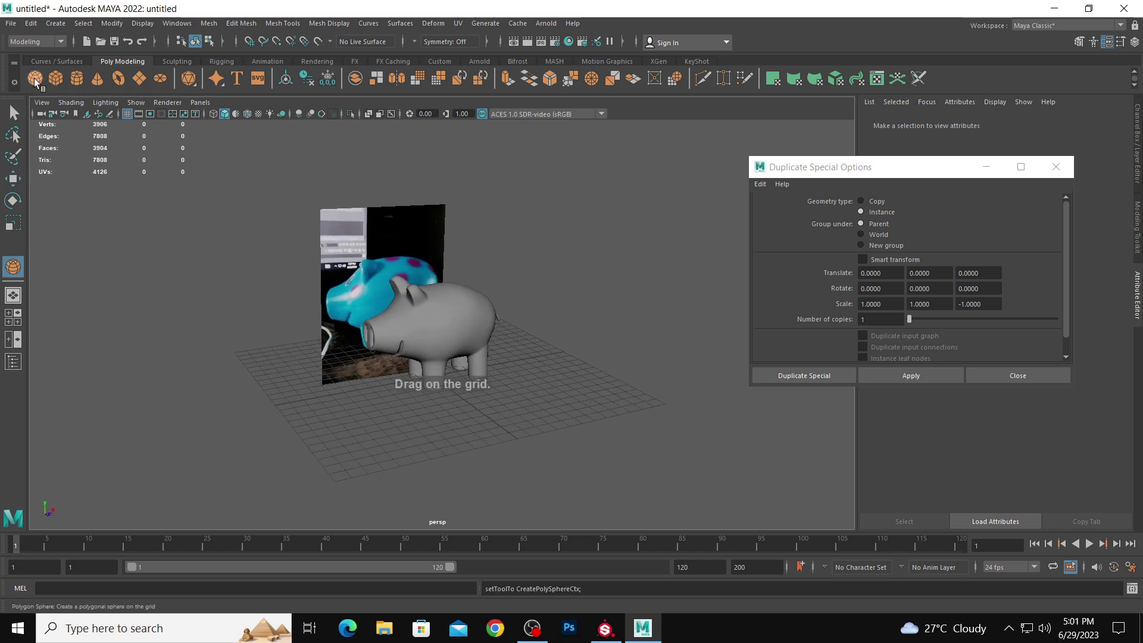
pyautogui.press('space')
pyautogui.press('space')
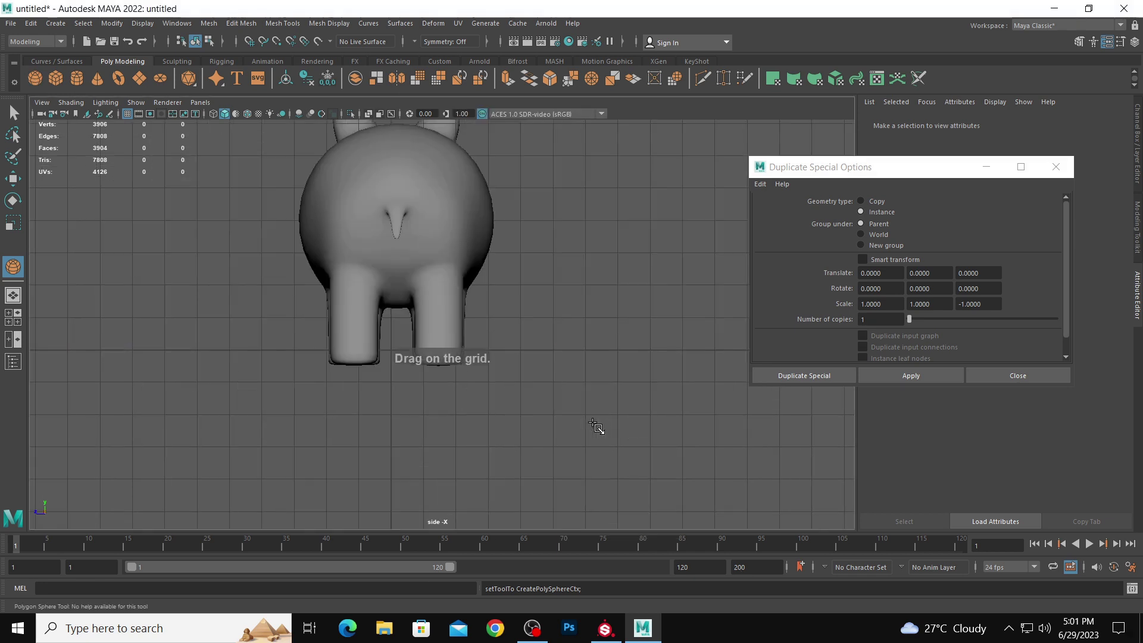
pyautogui.scroll(3, 597, 426)
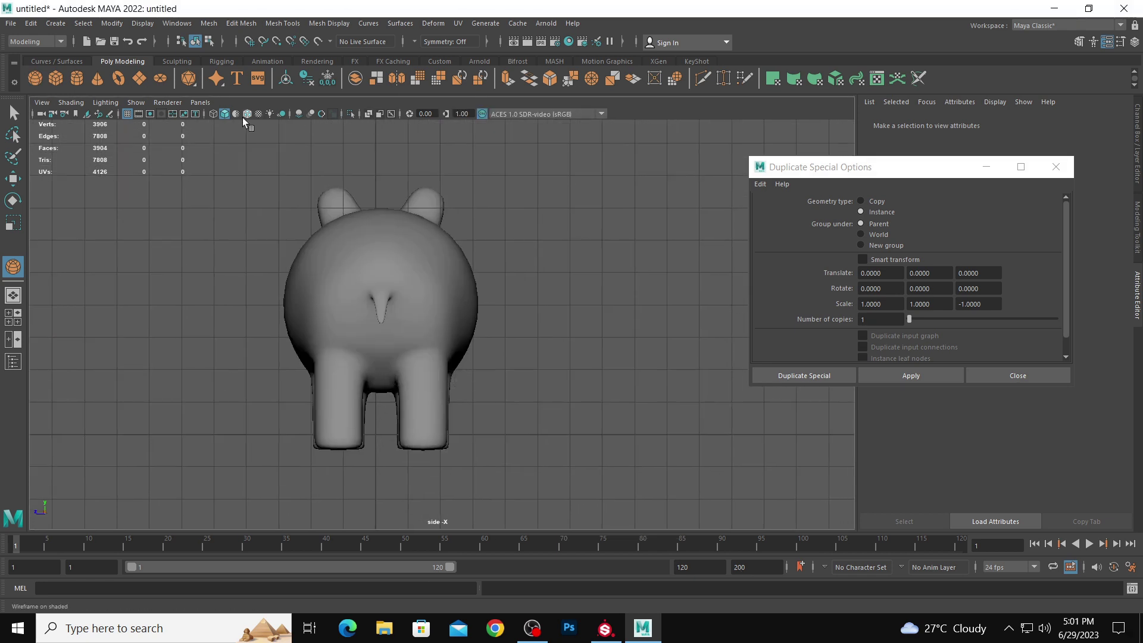
pyautogui.click(214, 116)
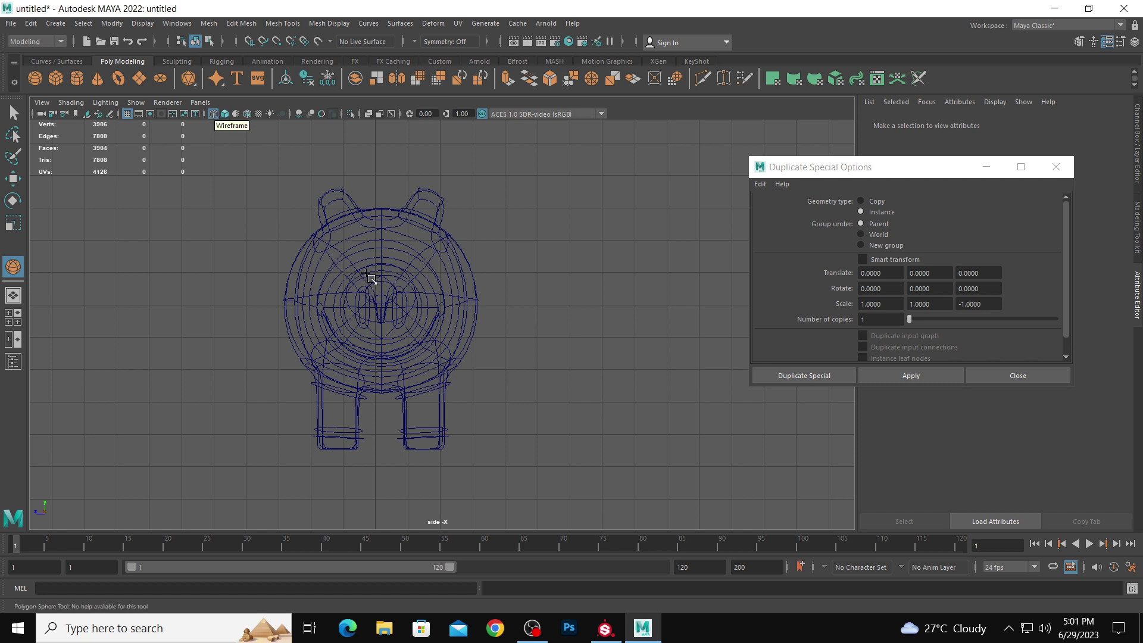
pyautogui.moveTo(354, 289); pyautogui.dragTo(365, 310)
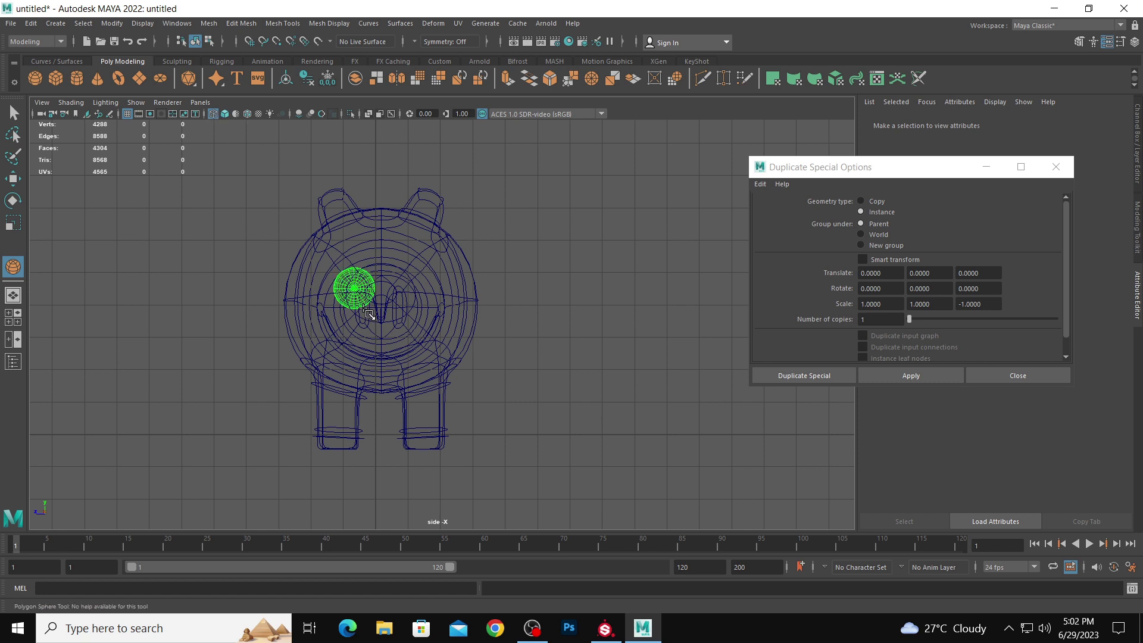
# - Move the eye sphere forward onto the pig's face above the snout in the perspective view
pyautogui.press('w')
pyautogui.press('space')
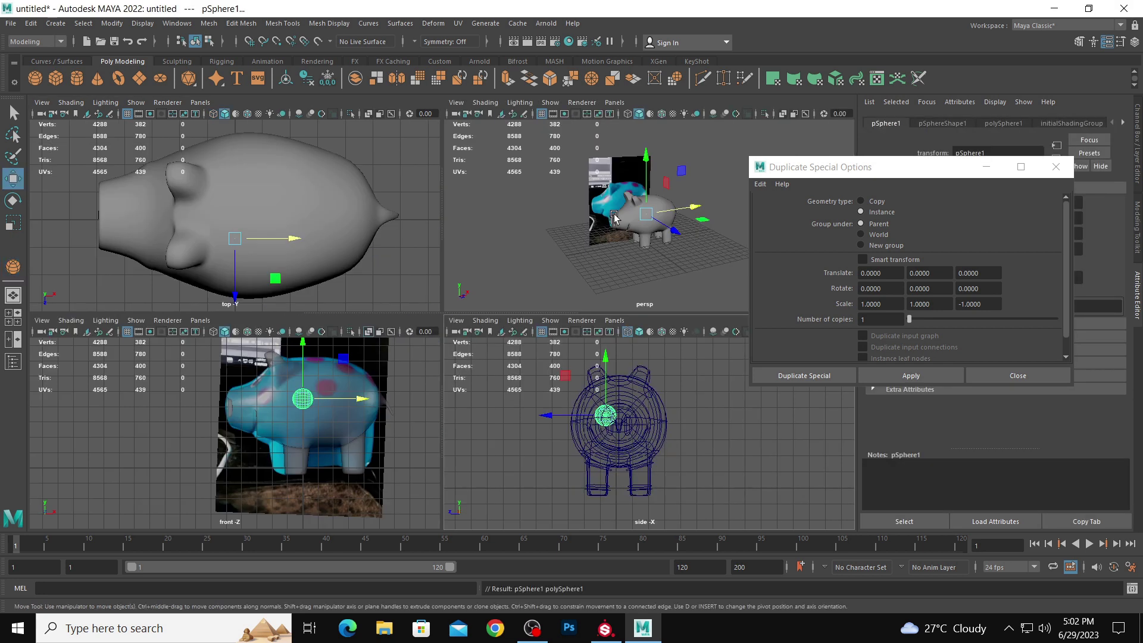
pyautogui.press('space')
pyautogui.moveTo(487, 319); pyautogui.dragTo(449, 327)
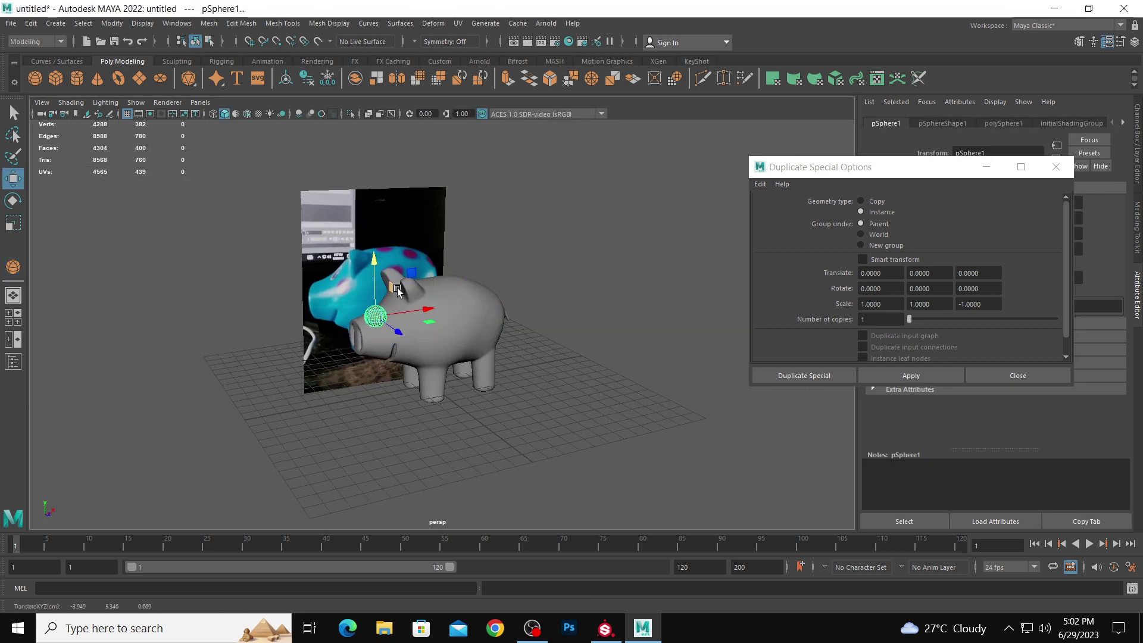
# - Flatten the eye sphere and shape it into an upright oval set against the side of the face
pyautogui.scroll(3, 400, 290)
pyautogui.press('r')
pyautogui.scroll(2, 360, 313)
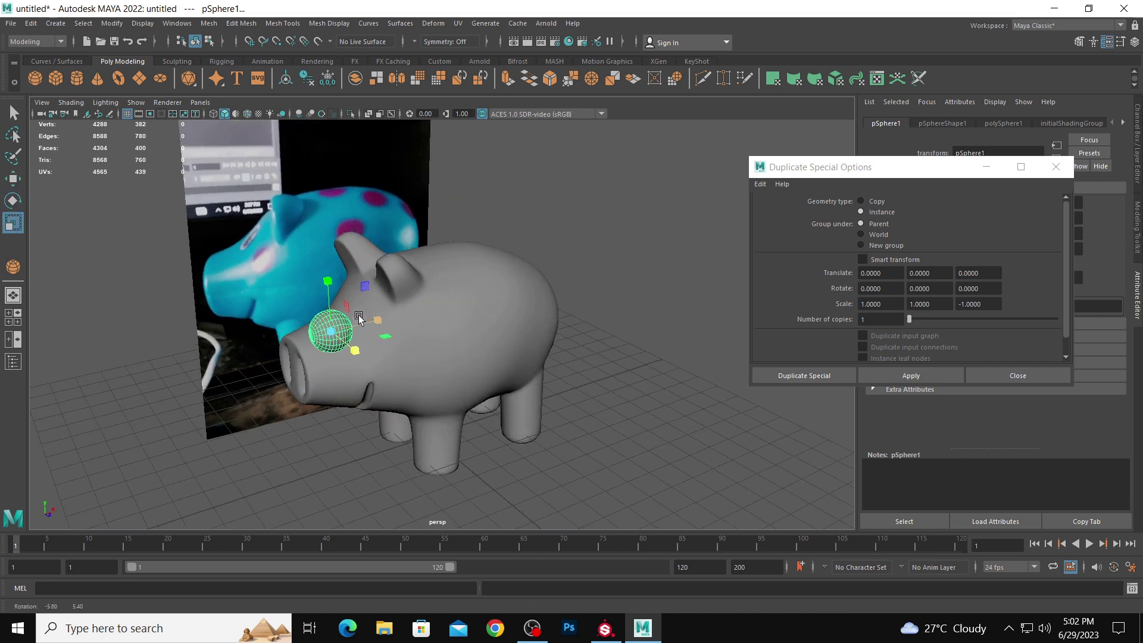
pyautogui.moveTo(359, 319); pyautogui.dragTo(419, 345)
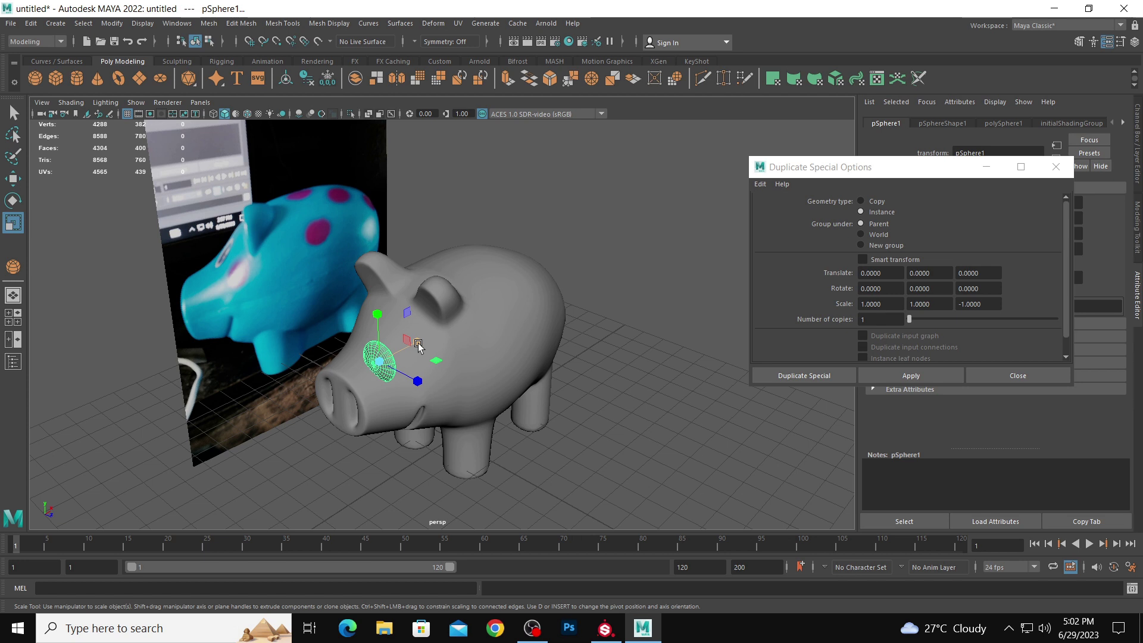
pyautogui.press('e')
pyautogui.press('r')
pyautogui.moveTo(418, 345); pyautogui.dragTo(398, 365)
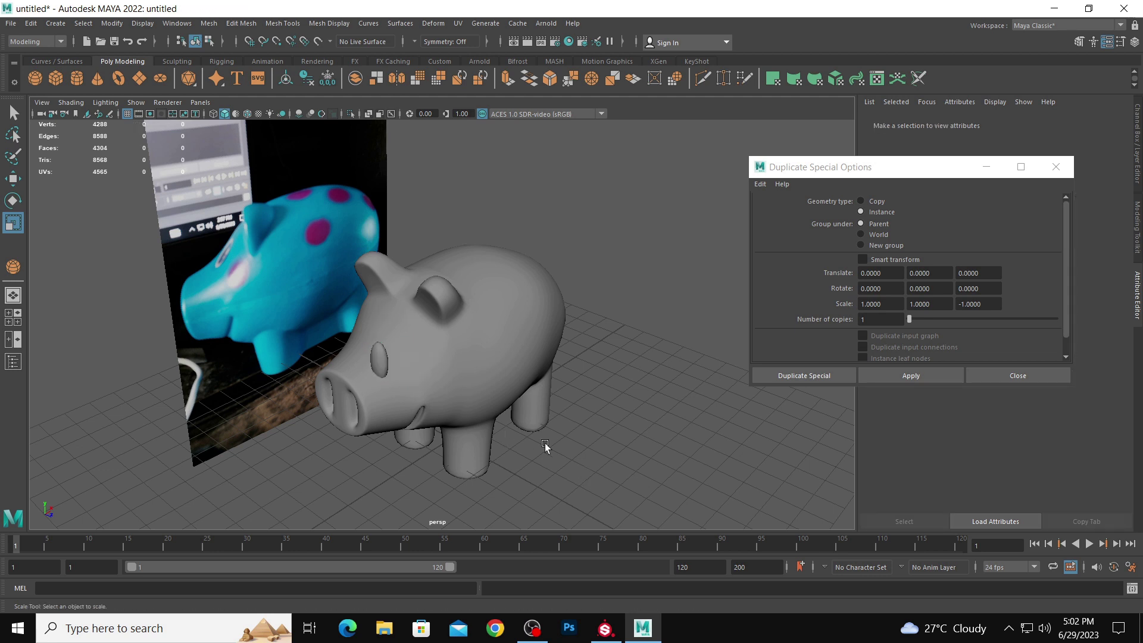
# - Thin the eye sphere slightly further in X to a scale of about 0.2 so it lies flatter on the face
pyautogui.scroll(3, 412, 391)
pyautogui.moveTo(395, 312); pyautogui.dragTo(379, 317)
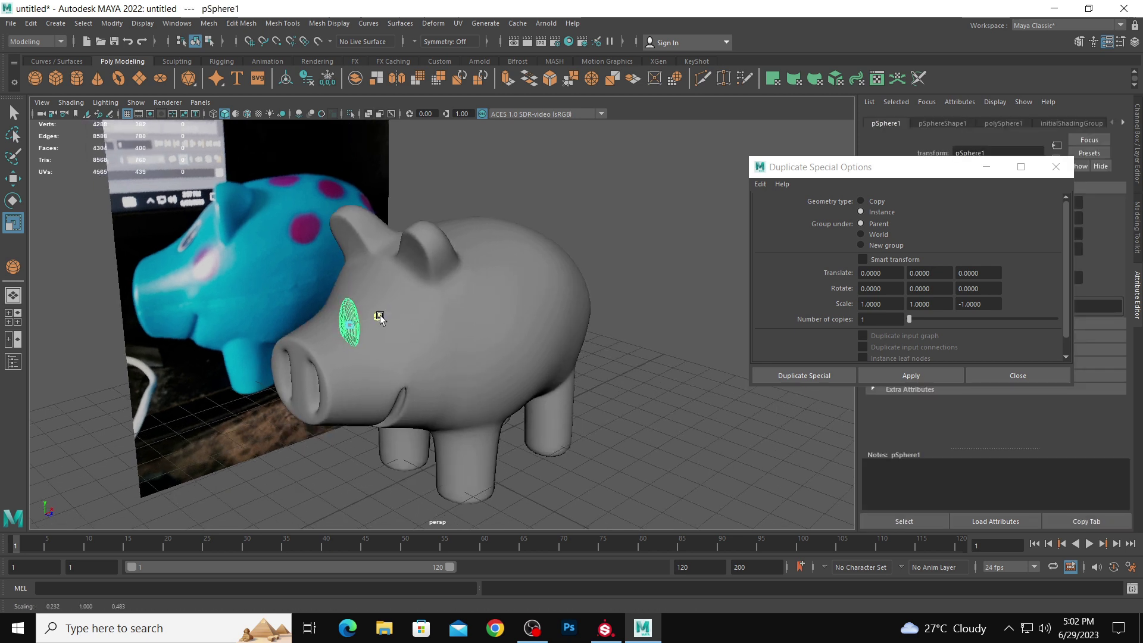
pyautogui.scroll(2, 339, 322)
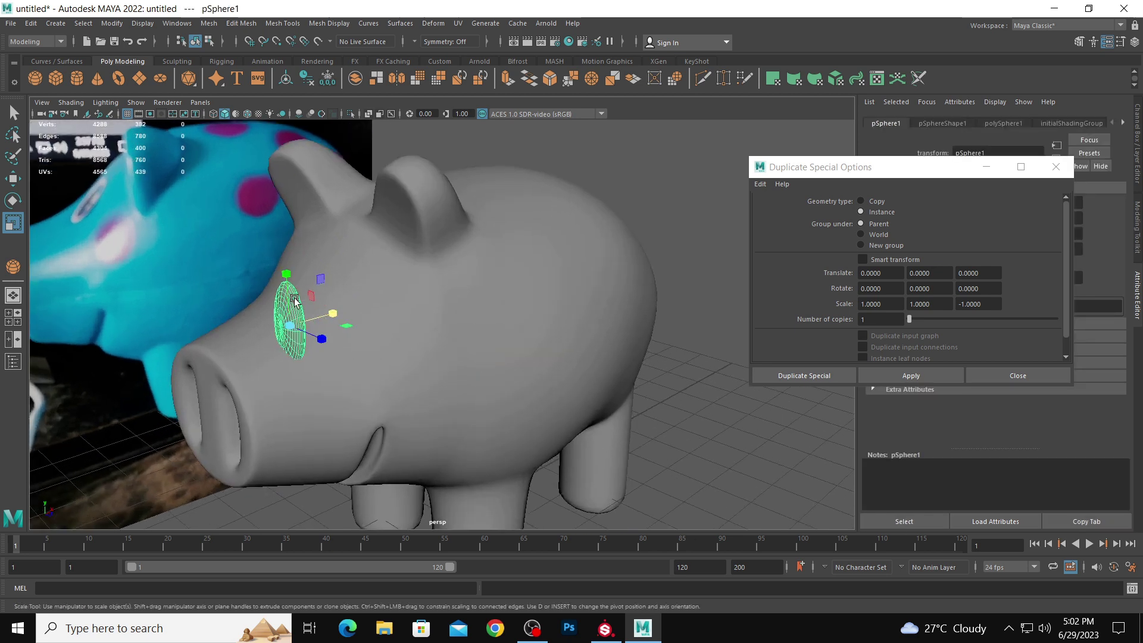
# - Assign a new Lambert material to the eye sphere and set its color to white, minimizing the Duplicate Special Options window
pyautogui.rightClick(294, 300)
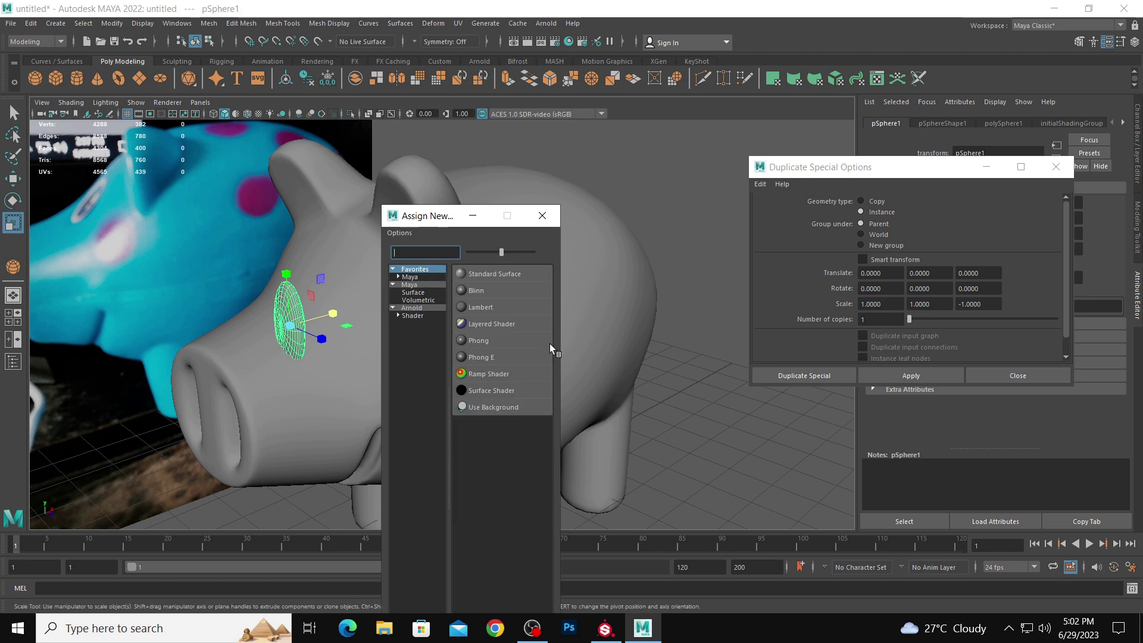
pyautogui.click(478, 304)
pyautogui.click(985, 169)
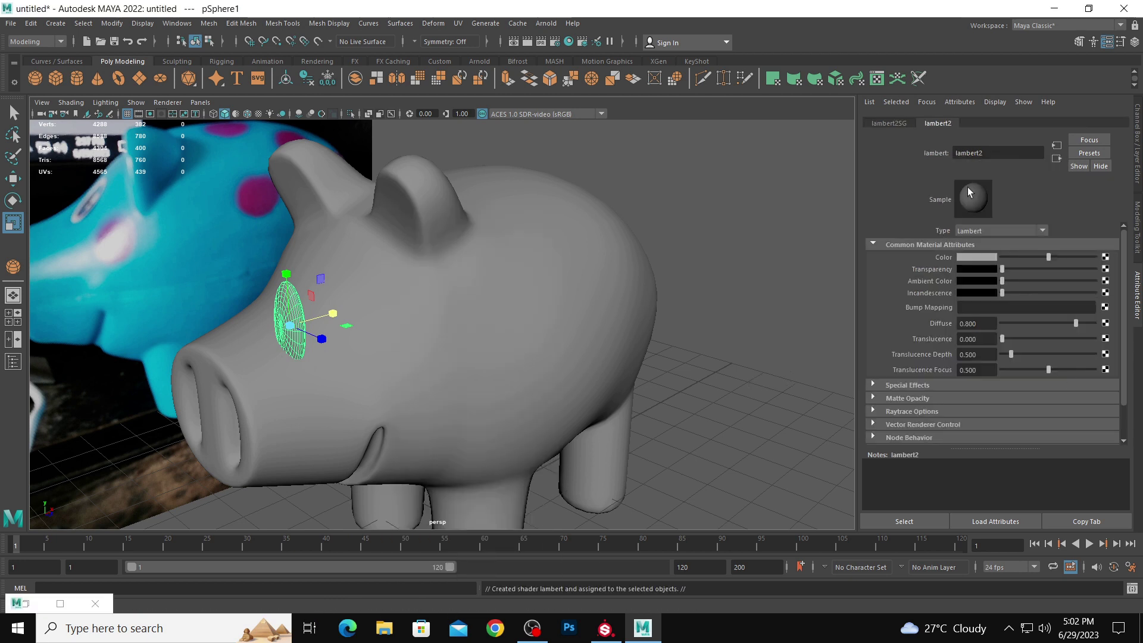
pyautogui.rightClick(288, 303)
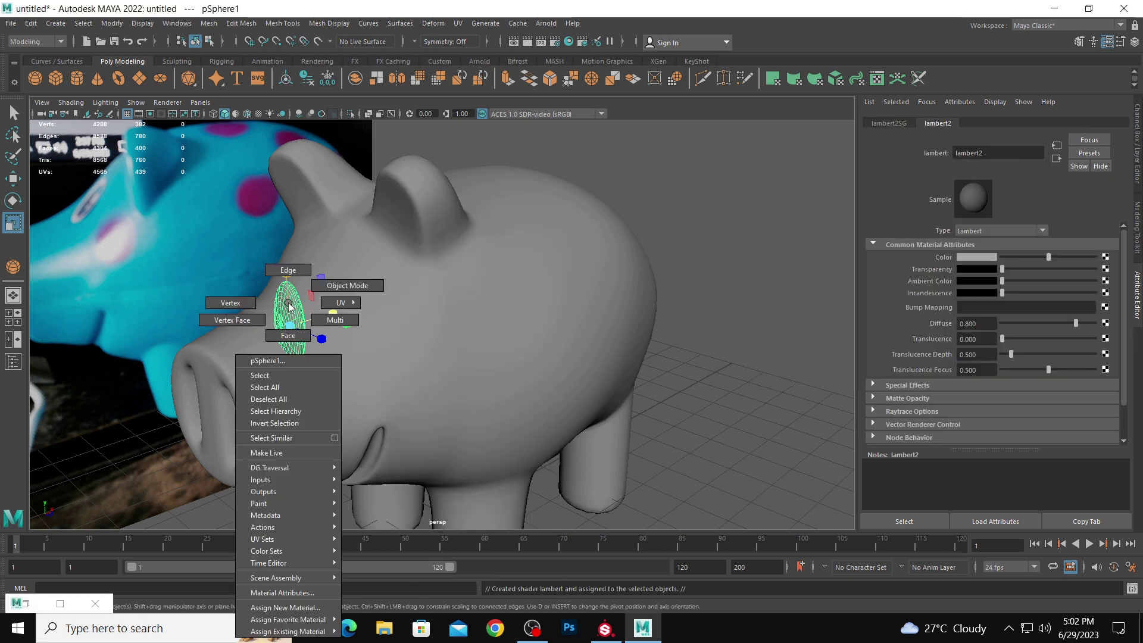
pyautogui.click(307, 608)
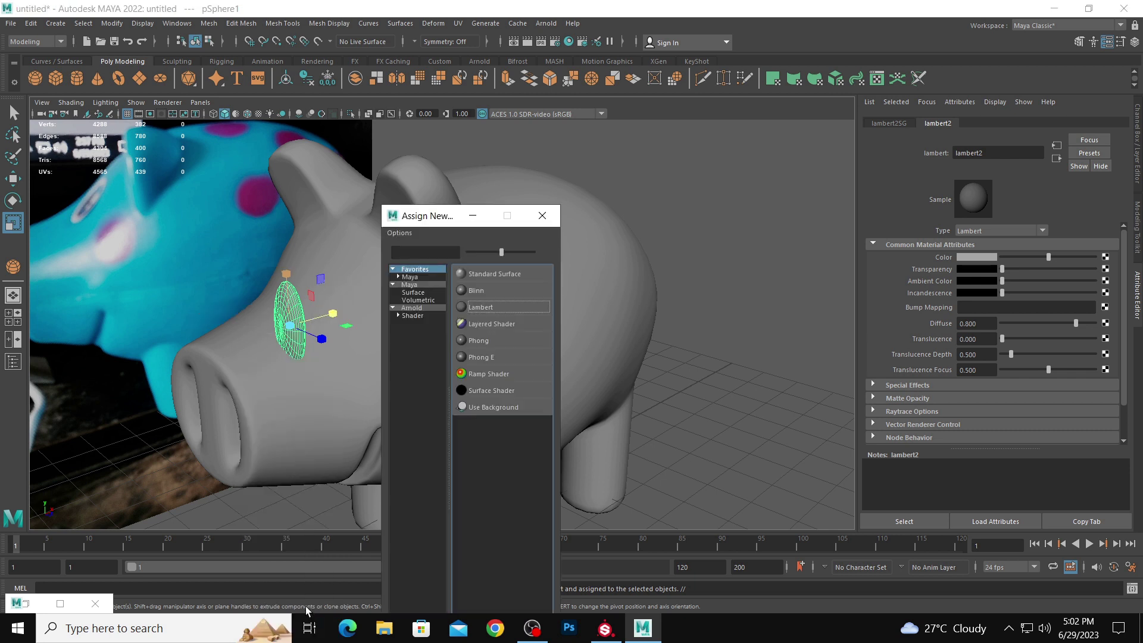
pyautogui.click(487, 308)
pyautogui.click(984, 256)
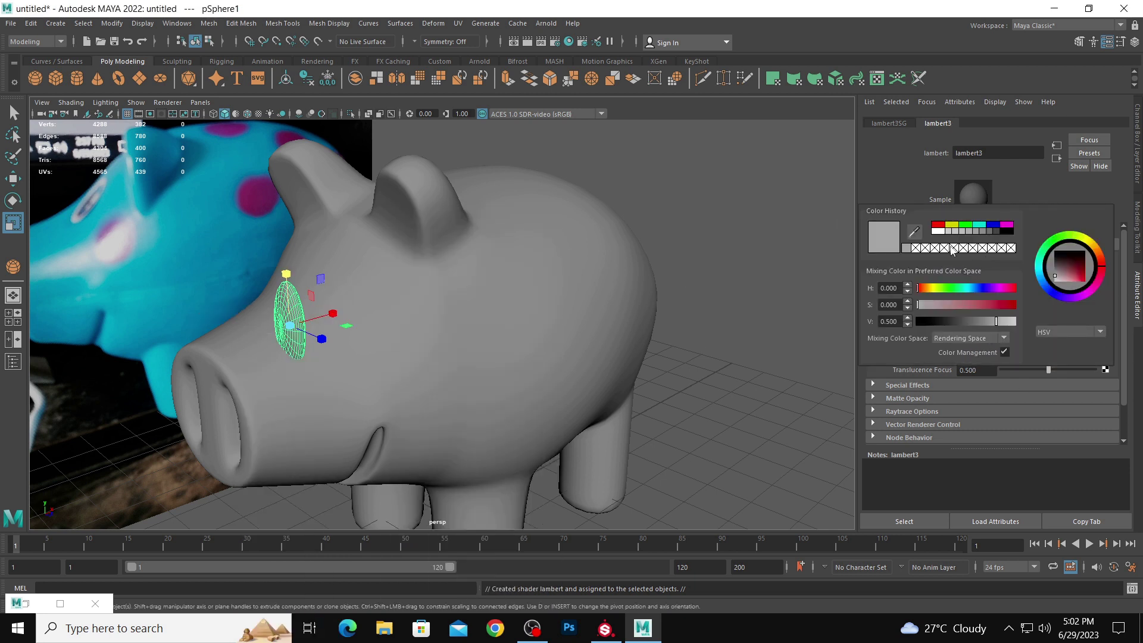
pyautogui.click(943, 234)
pyautogui.click(733, 252)
# - In the front view, move the eye back and up to the photo's eye position and rotate it about -44 degrees in Z
pyautogui.keyDown('alt'); pyautogui.moveTo(734, 257); pyautogui.dragTo(582, 288, button='right'); pyautogui.keyUp('alt')
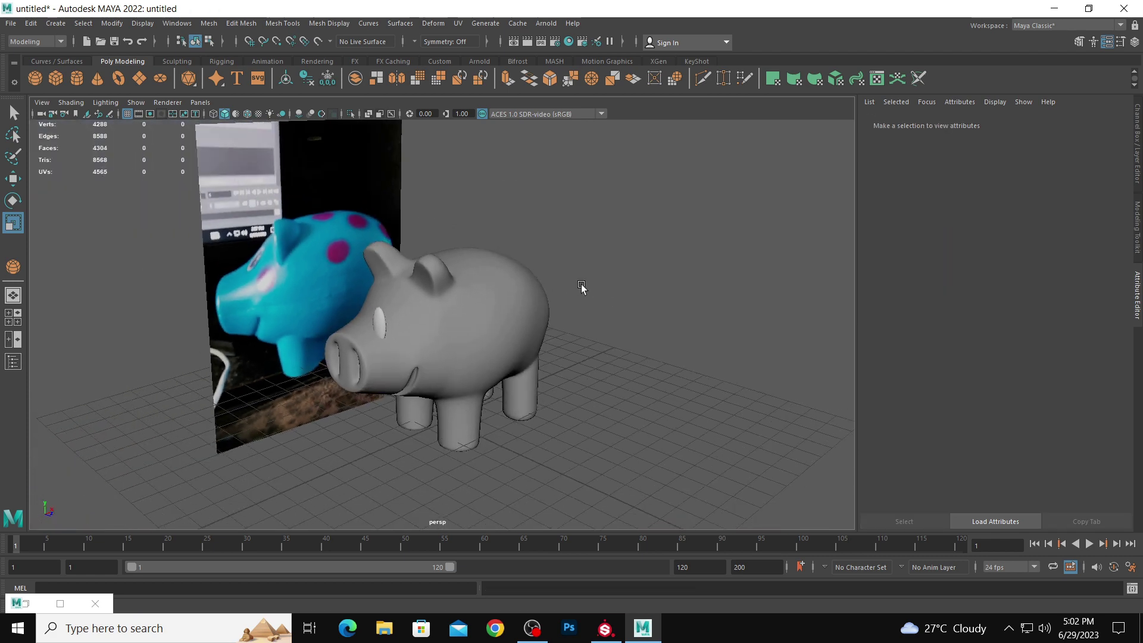
pyautogui.keyDown('alt'); pyautogui.moveTo(582, 289); pyautogui.dragTo(598, 296); pyautogui.keyUp('alt')
pyautogui.keyDown('alt'); pyautogui.moveTo(534, 293); pyautogui.dragTo(574, 309, button='right'); pyautogui.keyUp('alt')
pyautogui.click(336, 312)
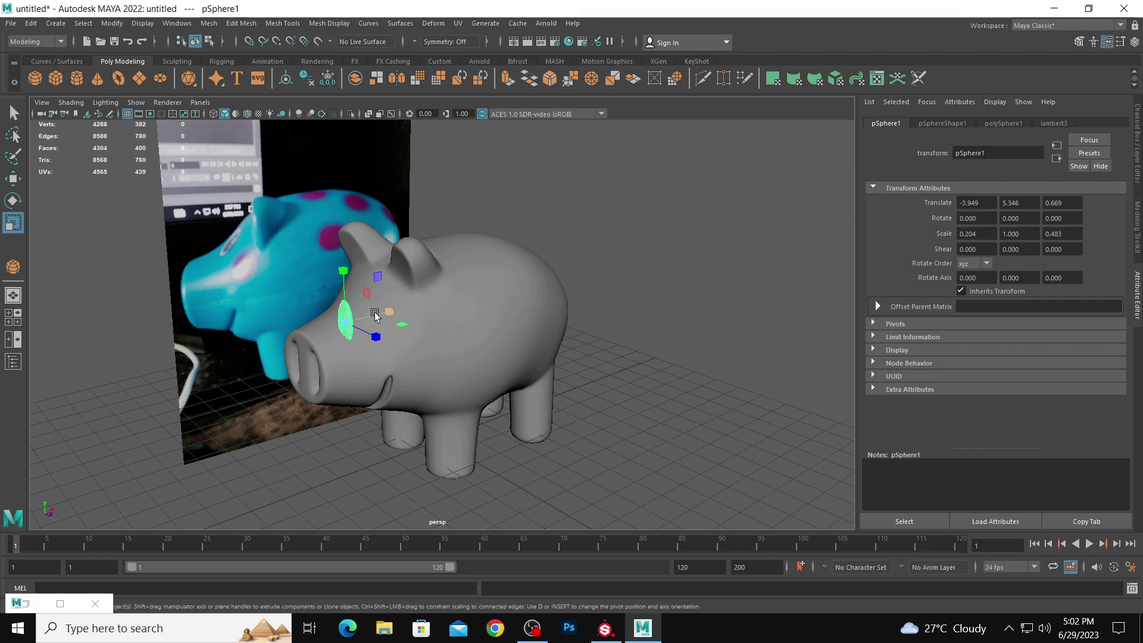
pyautogui.press('space')
pyautogui.press('space')
pyautogui.press('w')
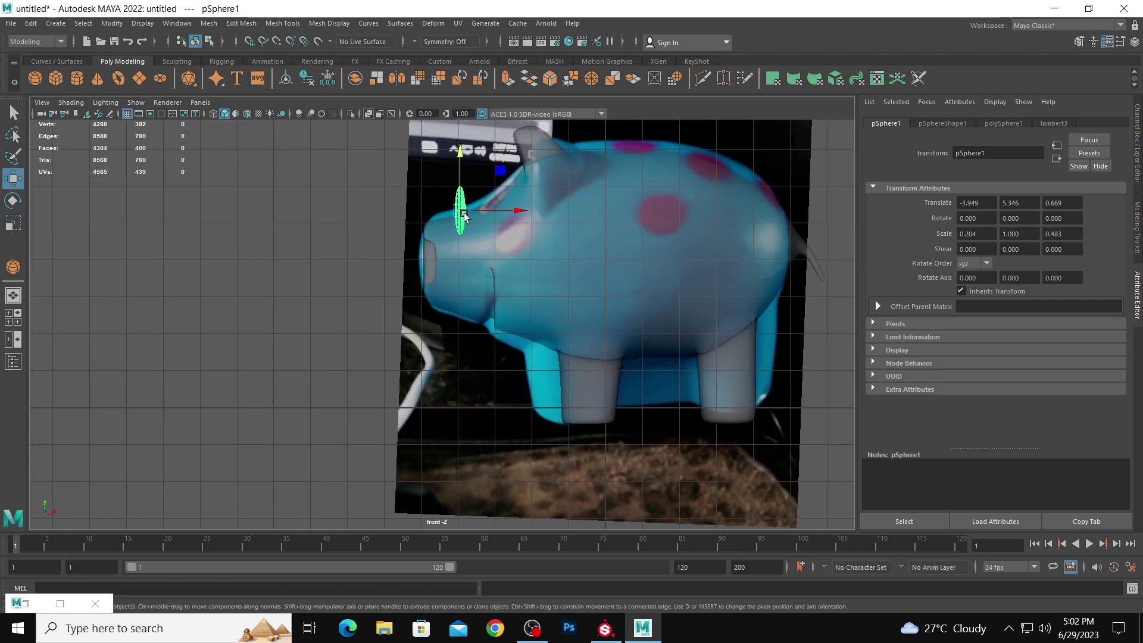
pyautogui.moveTo(460, 212); pyautogui.dragTo(487, 197)
pyautogui.press('e')
pyautogui.moveTo(553, 182); pyautogui.dragTo(592, 250)
pyautogui.press('w')
pyautogui.moveTo(492, 207); pyautogui.dragTo(501, 206)
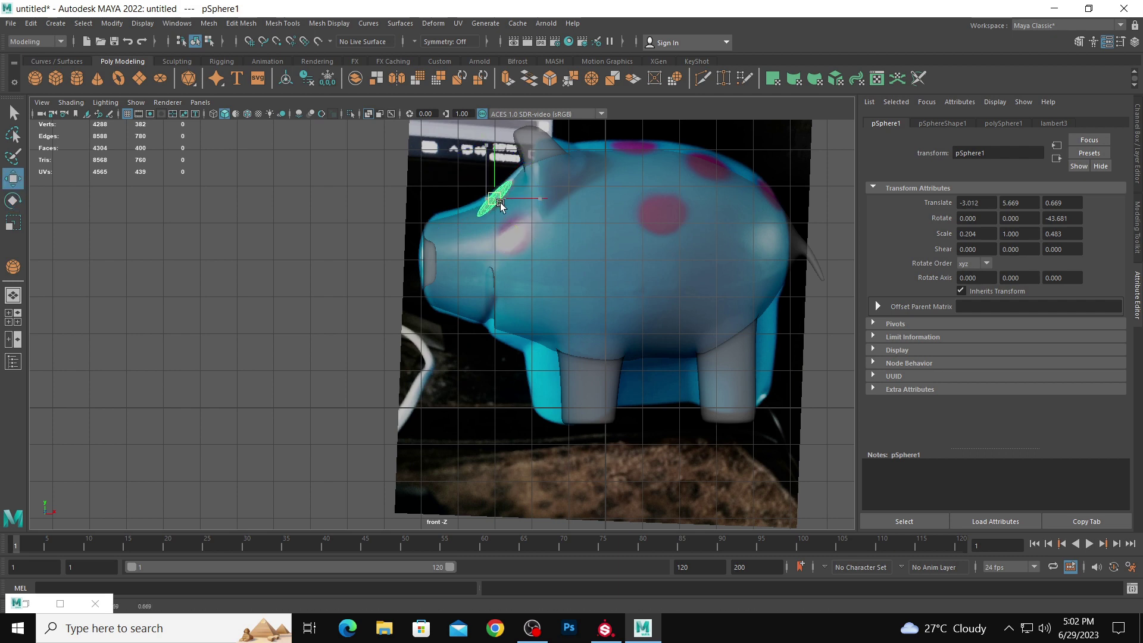
# - Turn the eye about 9 degrees in Y and adjust its Z scale to follow the side of the face in the perspective view
pyautogui.press('space')
pyautogui.press('space')
pyautogui.keyDown('alt'); pyautogui.moveTo(644, 255); pyautogui.dragTo(575, 332); pyautogui.keyUp('alt')
pyautogui.press('e')
pyautogui.press('r')
pyautogui.press('w')
pyautogui.press('e')
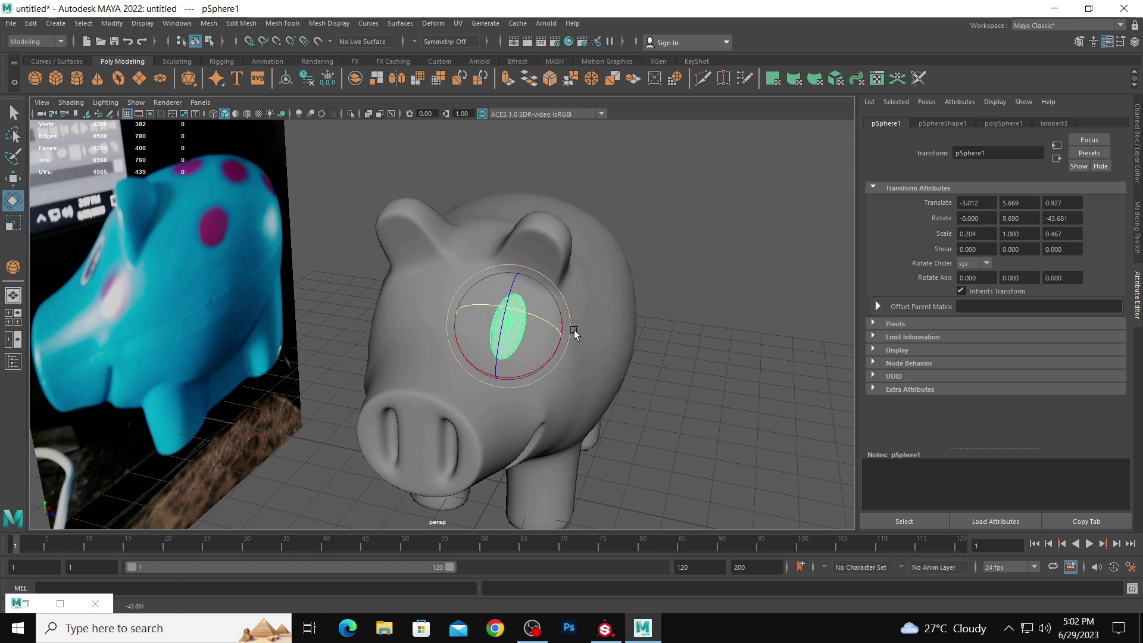
pyautogui.scroll(3, 575, 332)
# - Nudge the eye's position slightly so it sits against the curved face, then check its placement
pyautogui.press('w')
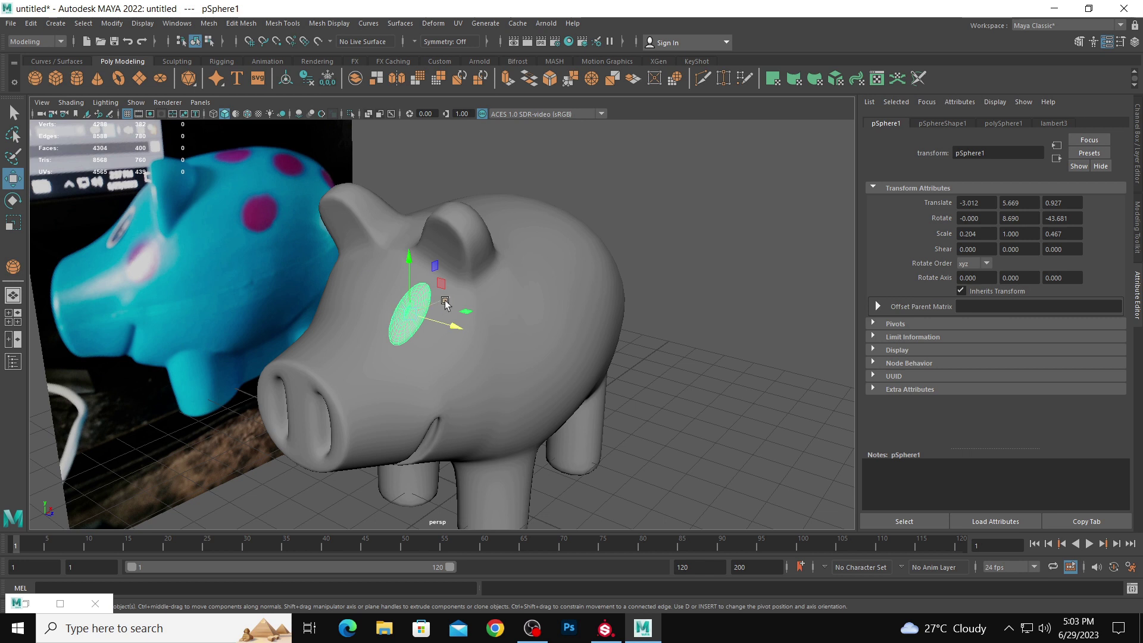
pyautogui.moveTo(443, 305); pyautogui.dragTo(452, 301)
pyautogui.moveTo(422, 262); pyautogui.dragTo(420, 270)
pyautogui.keyDown('alt'); pyautogui.moveTo(467, 303); pyautogui.dragTo(458, 279); pyautogui.keyUp('alt')
pyautogui.click(673, 331)
pyautogui.keyDown('alt'); pyautogui.moveTo(673, 331); pyautogui.dragTo(537, 318); pyautogui.keyUp('alt')
pyautogui.click(488, 307)
pyautogui.click(626, 349)
pyautogui.keyDown('alt'); pyautogui.moveTo(627, 349); pyautogui.dragTo(580, 339); pyautogui.keyUp('alt')
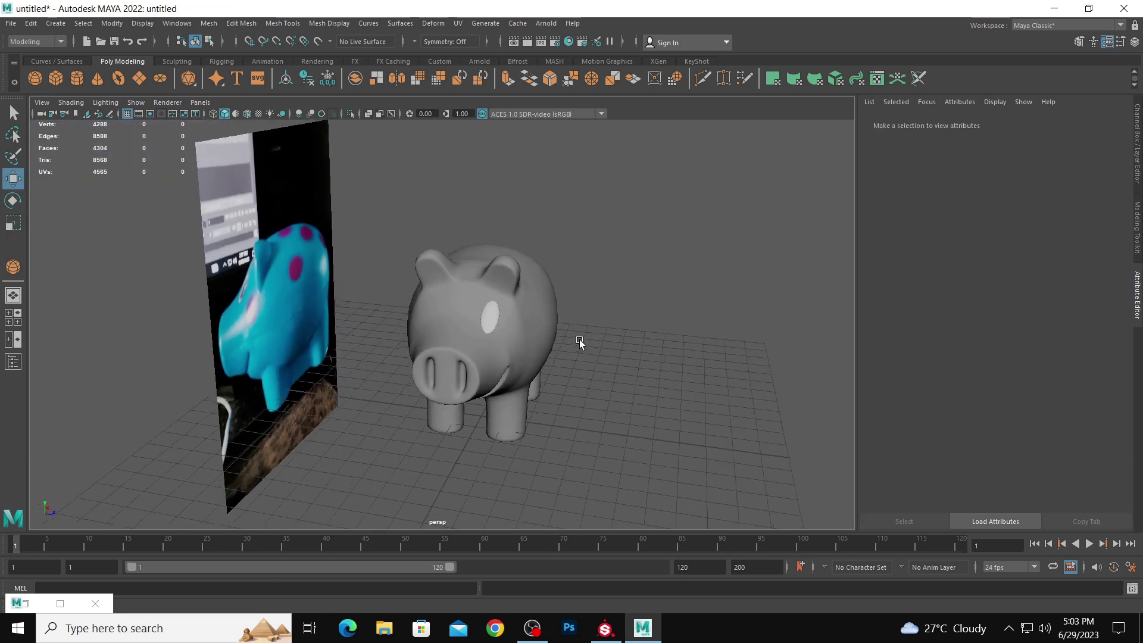
# - Assign a new Lambert material to the eye's central faces for the iris, growing the selection outward from the center vertex
pyautogui.scroll(5, 581, 344)
pyautogui.click(562, 314)
pyautogui.moveTo(560, 314); pyautogui.dragTo(543, 327, button='right')
pyautogui.scroll(6, 640, 350)
pyautogui.moveTo(596, 388); pyautogui.dragTo(544, 316, button='right')
pyautogui.click(561, 395)
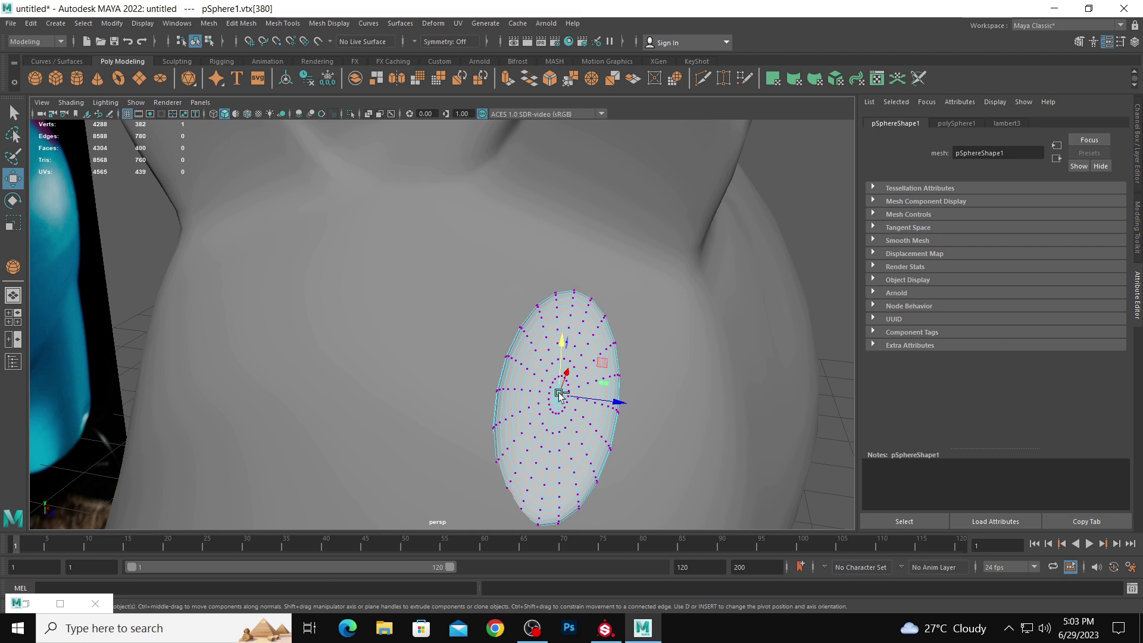
pyautogui.keyDown('shift'); pyautogui.rightClick(561, 395); pyautogui.keyUp('shift')
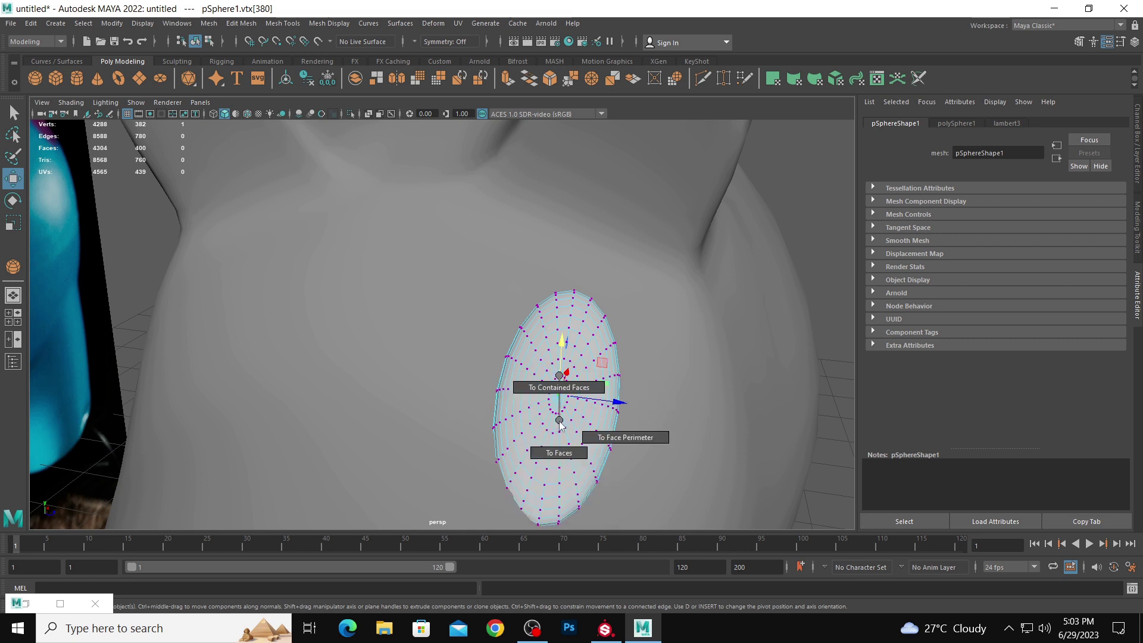
pyautogui.click(559, 426)
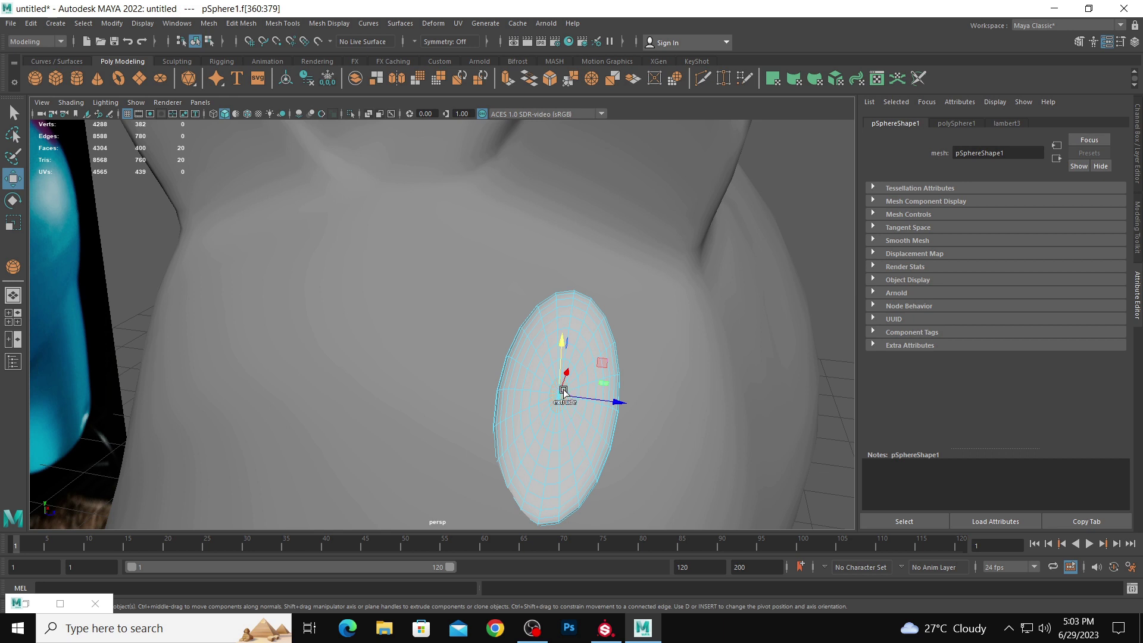
pyautogui.hotkey('shift', '.')
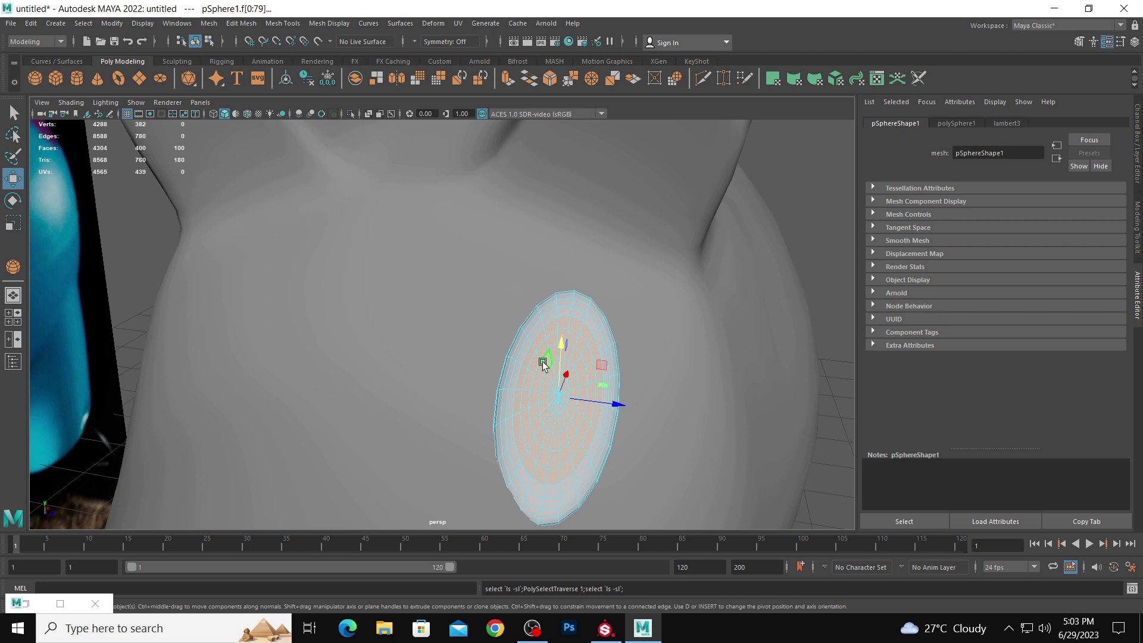
pyautogui.moveTo(543, 363); pyautogui.dragTo(538, 614, button='right')
pyautogui.click(480, 306)
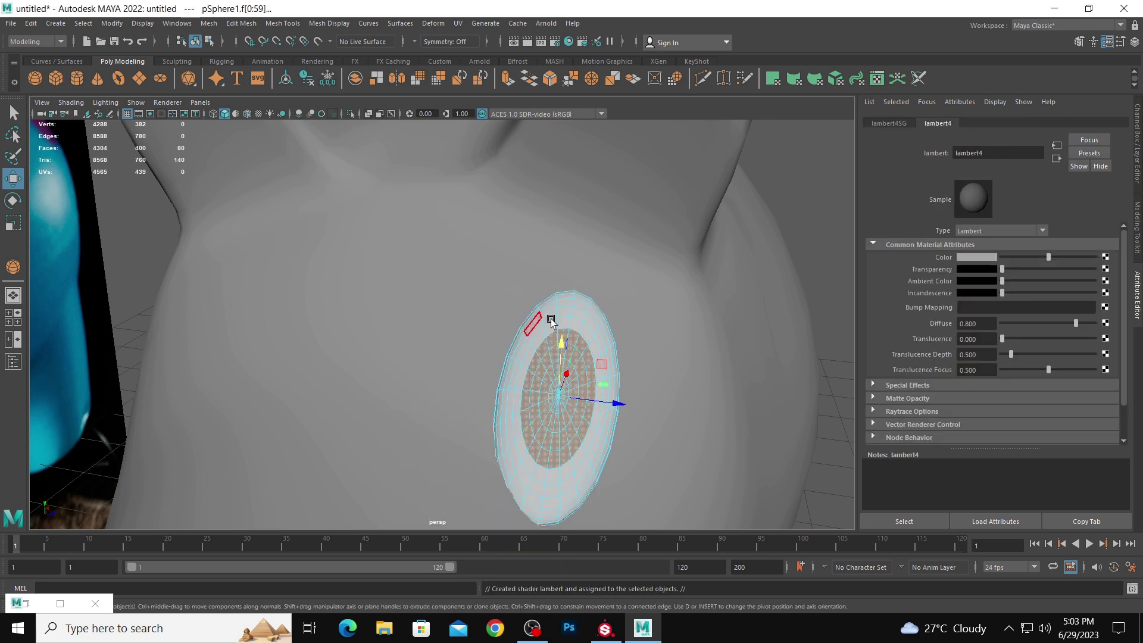
# - Set the iris material's color to blue and deselect the faces
pyautogui.click(992, 258)
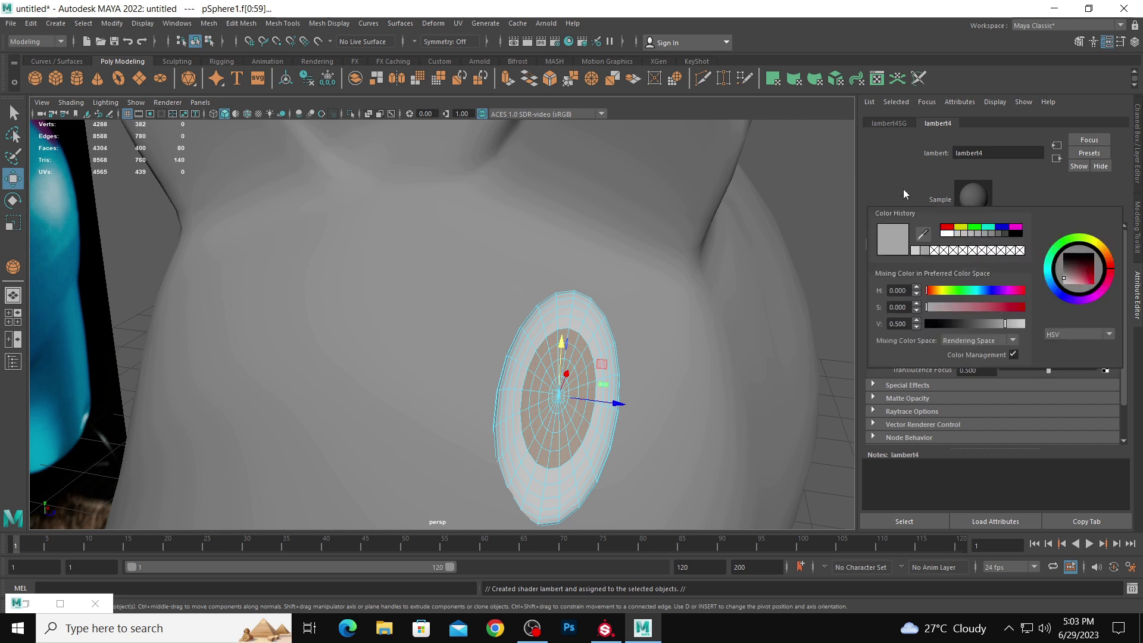
pyautogui.click(980, 259)
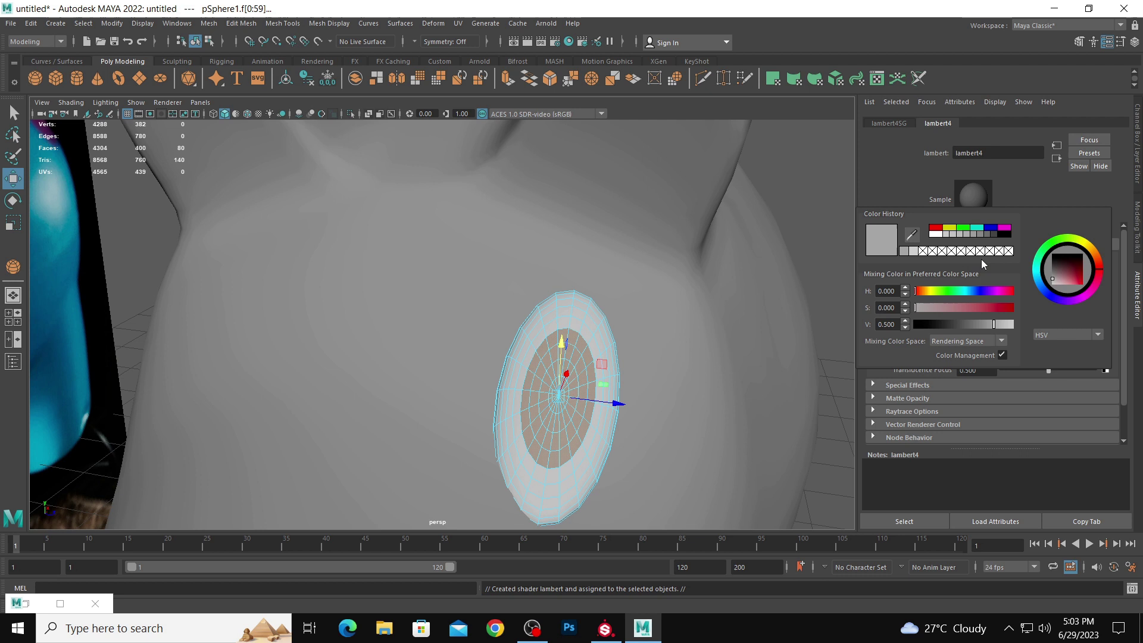
pyautogui.click(992, 226)
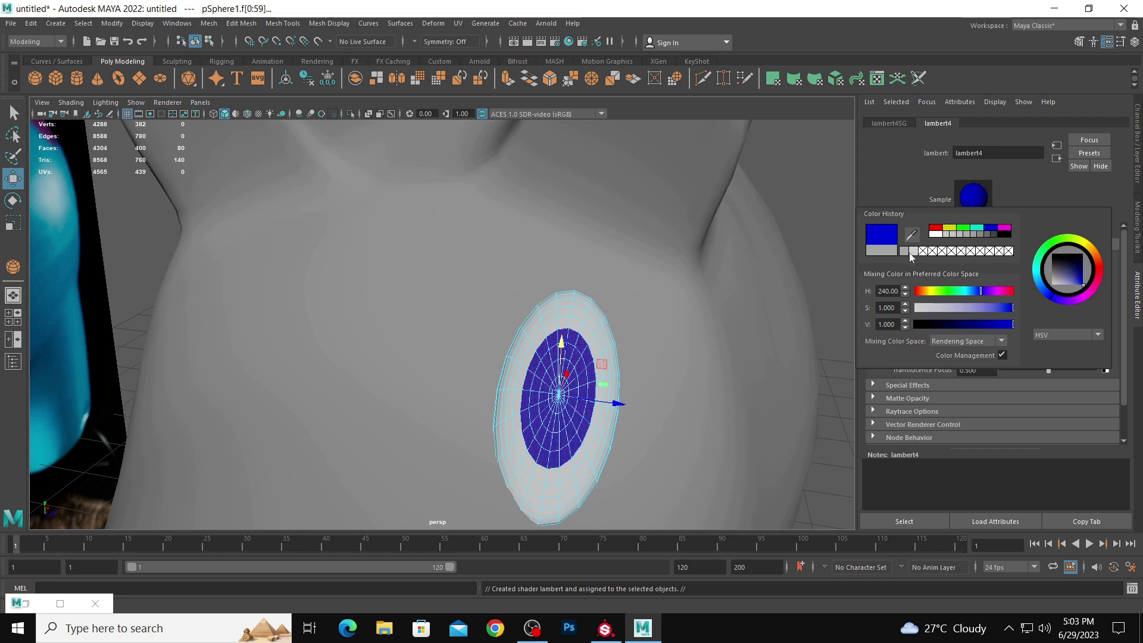
pyautogui.moveTo(1003, 310); pyautogui.dragTo(1013, 323)
pyautogui.click(820, 254)
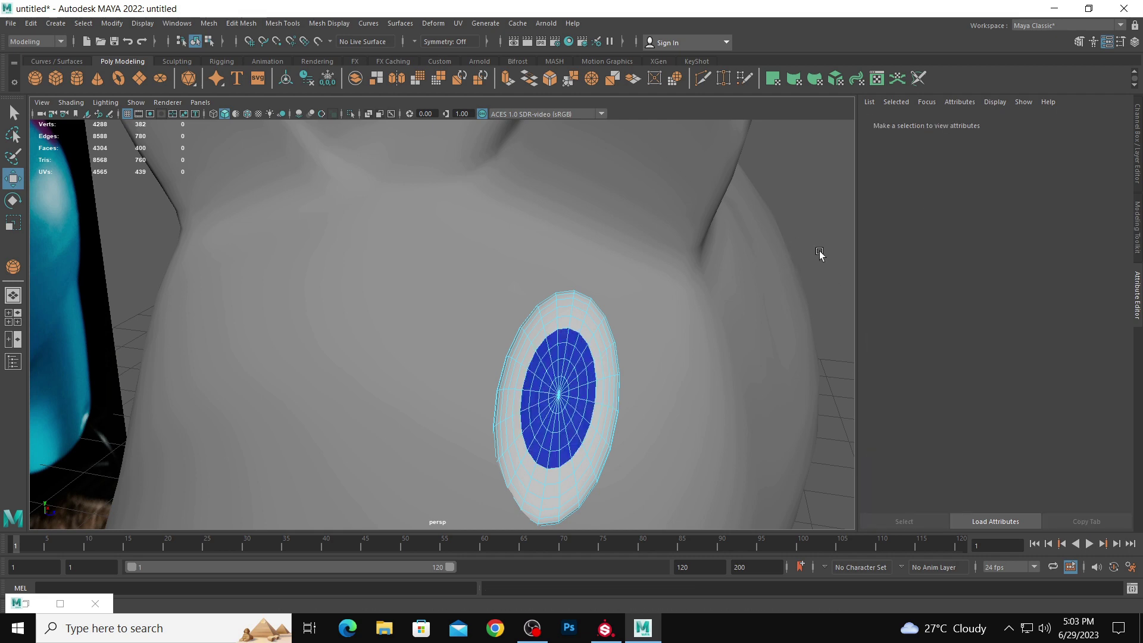
# - Assign another new Lambert material to the two innermost rings of eye faces for the pupil, starting from the center vertex
pyautogui.scroll(-5, 820, 254)
pyautogui.scroll(5, 538, 242)
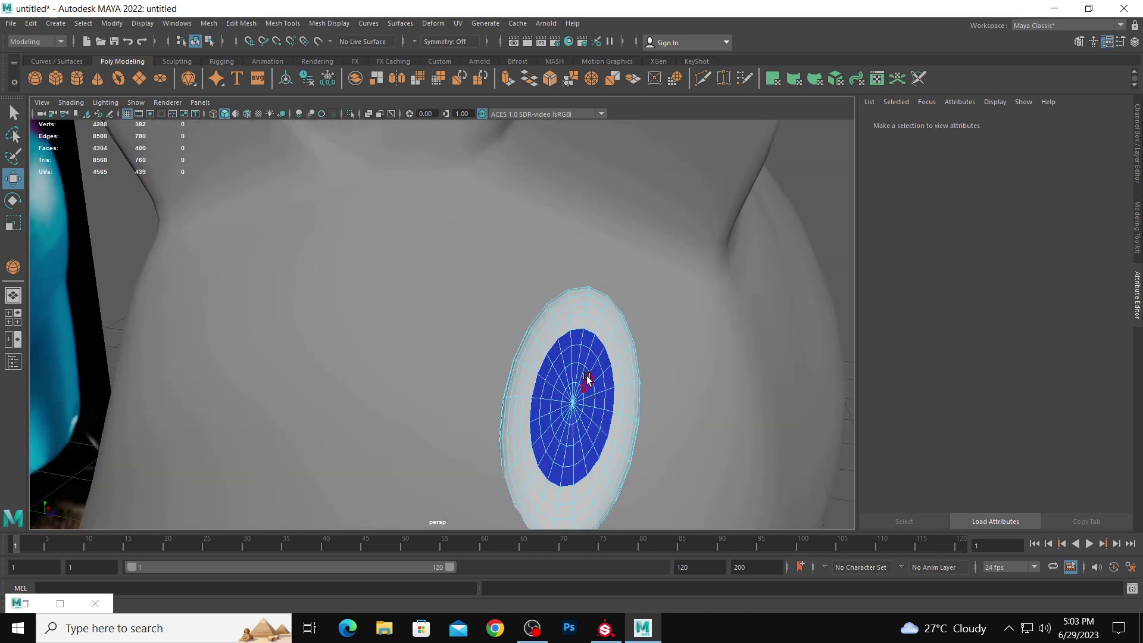
pyautogui.click(590, 389)
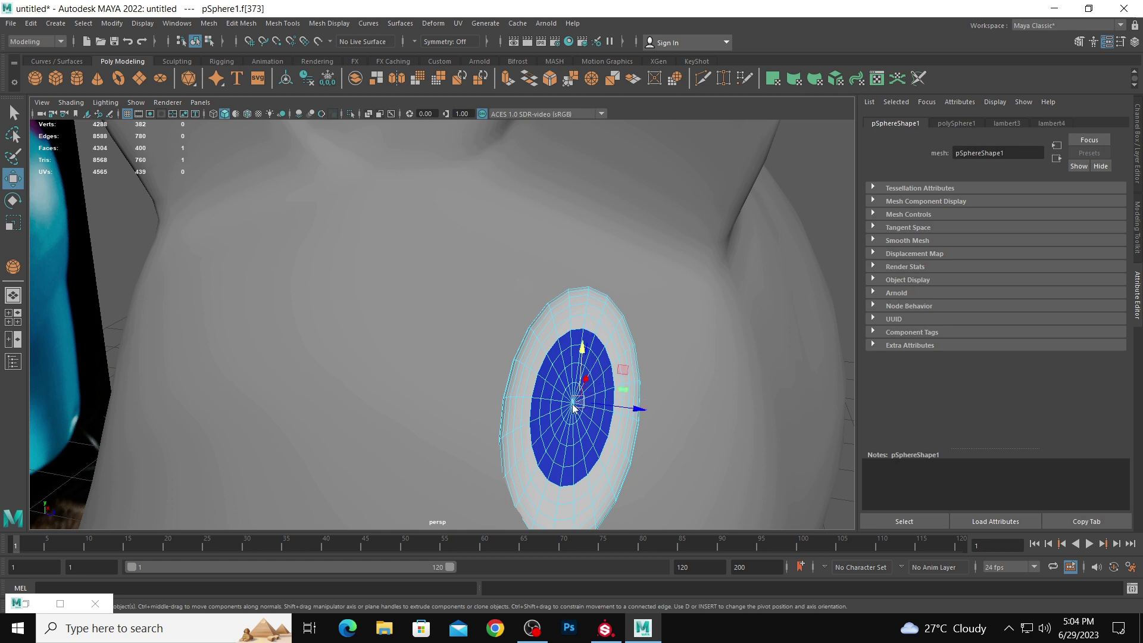
pyautogui.moveTo(569, 306); pyautogui.dragTo(514, 312, button='right')
pyautogui.click(573, 405)
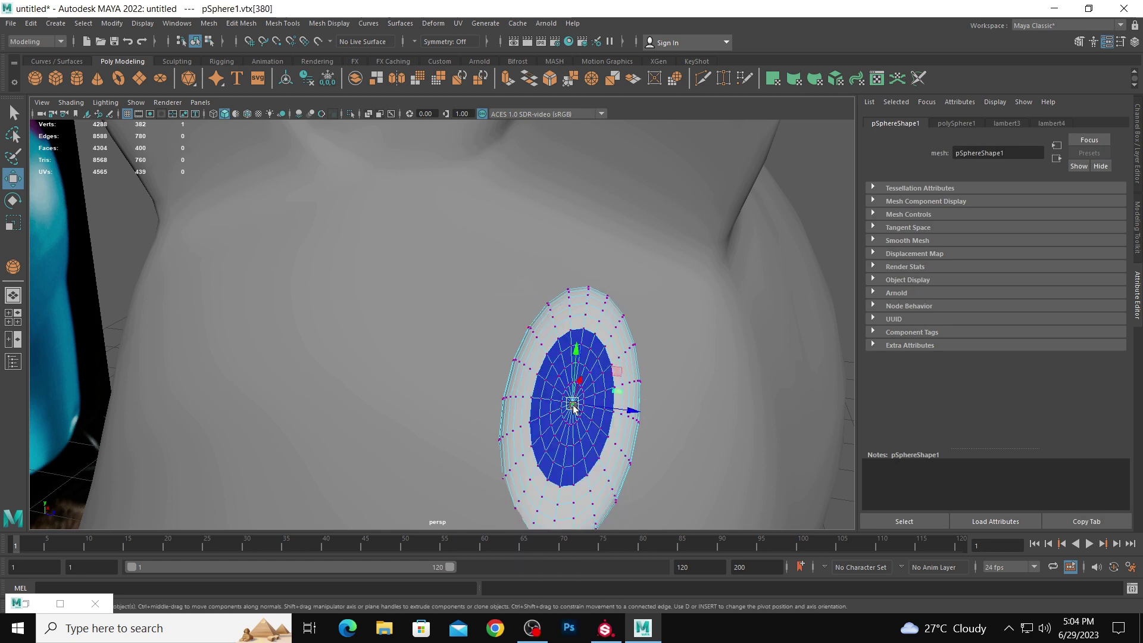
pyautogui.keyDown('ctrl'); pyautogui.moveTo(574, 407); pyautogui.dragTo(606, 466, button='right'); pyautogui.keyUp('ctrl')
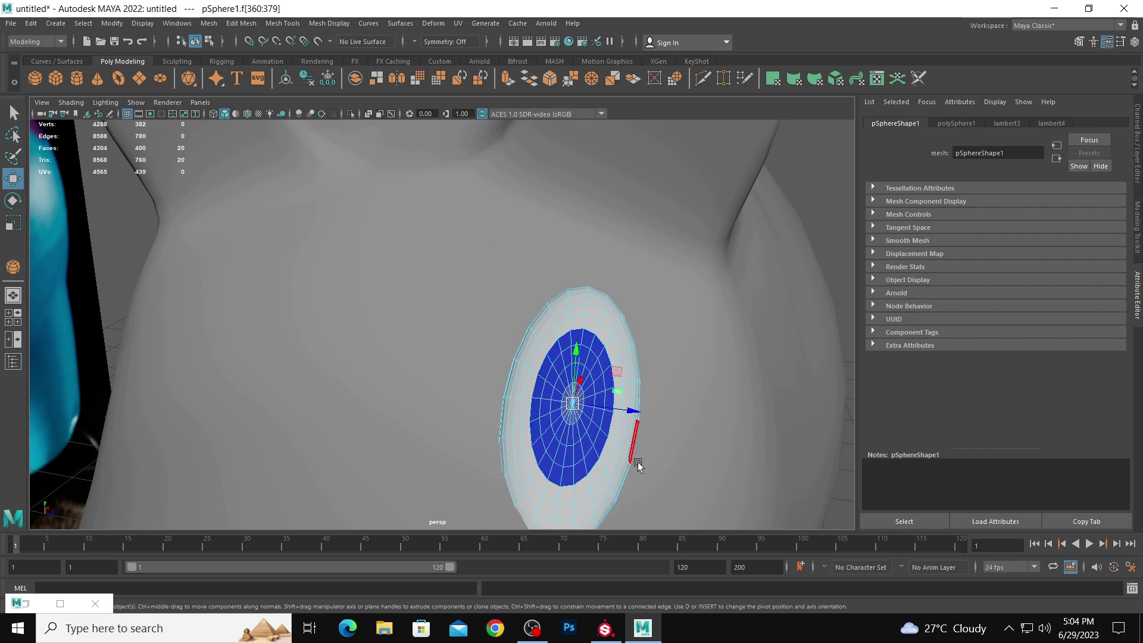
pyautogui.hotkey('shift', '.')
pyautogui.moveTo(583, 405); pyautogui.dragTo(612, 605, button='right')
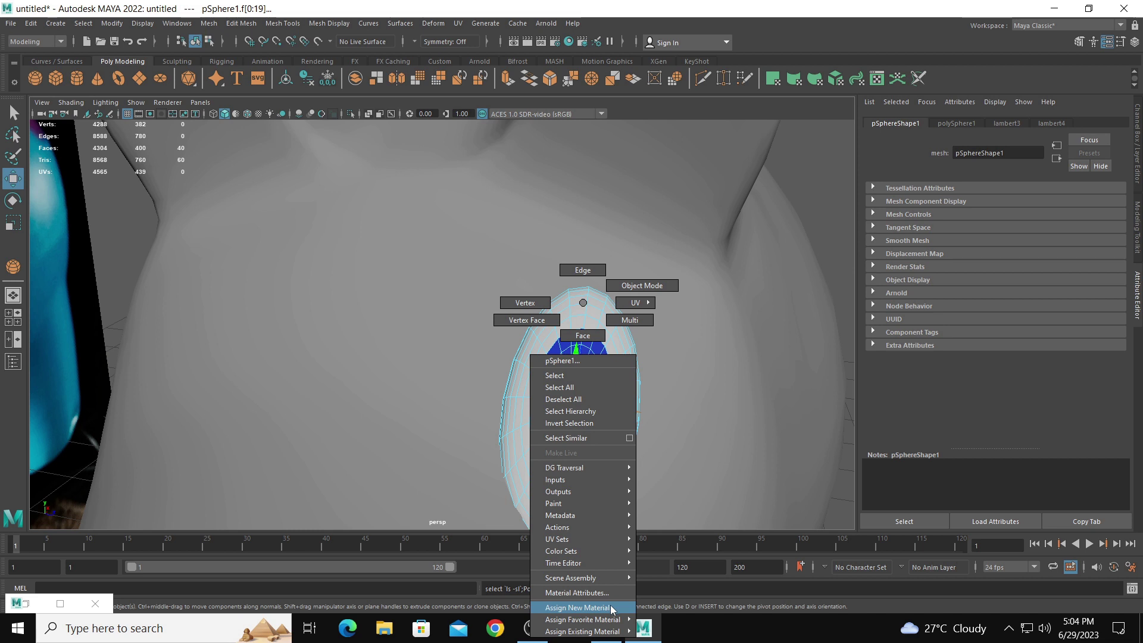
pyautogui.moveTo(612, 609); pyautogui.dragTo(613, 610, button='right')
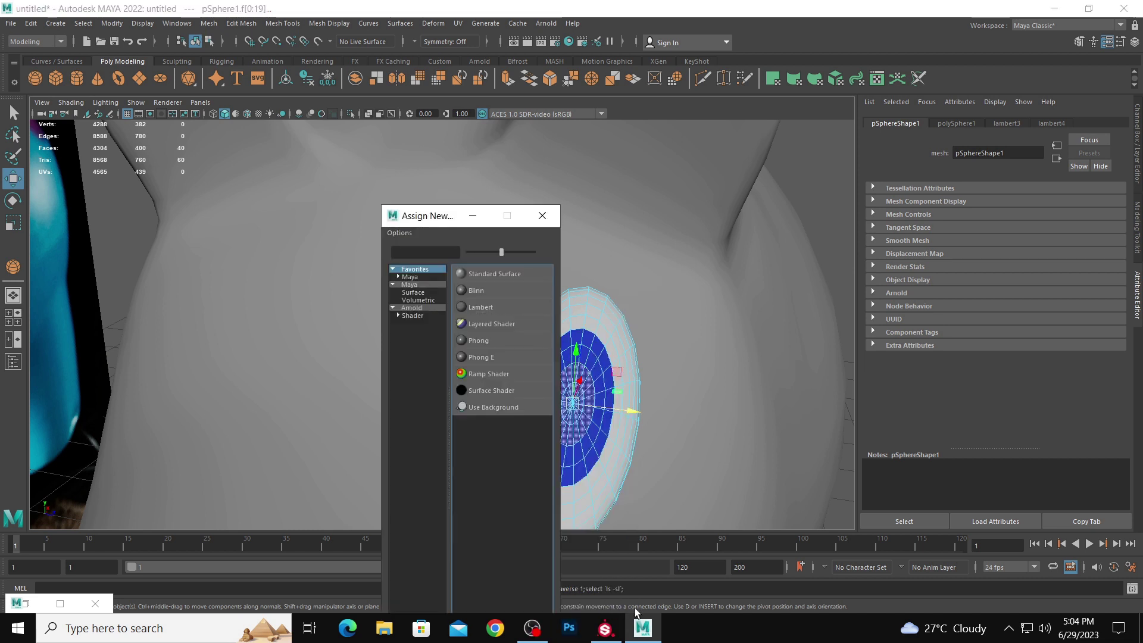
pyautogui.click(483, 314)
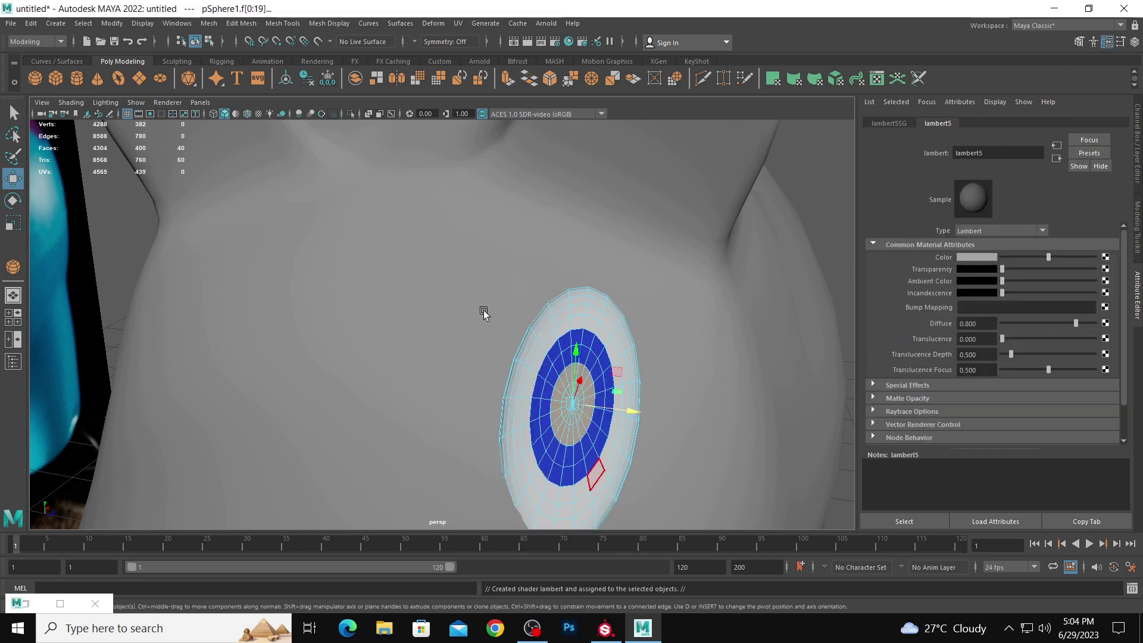
# - Set the pupil material's color to black, then leave face selection for object mode
pyautogui.click(987, 259)
pyautogui.click(1016, 233)
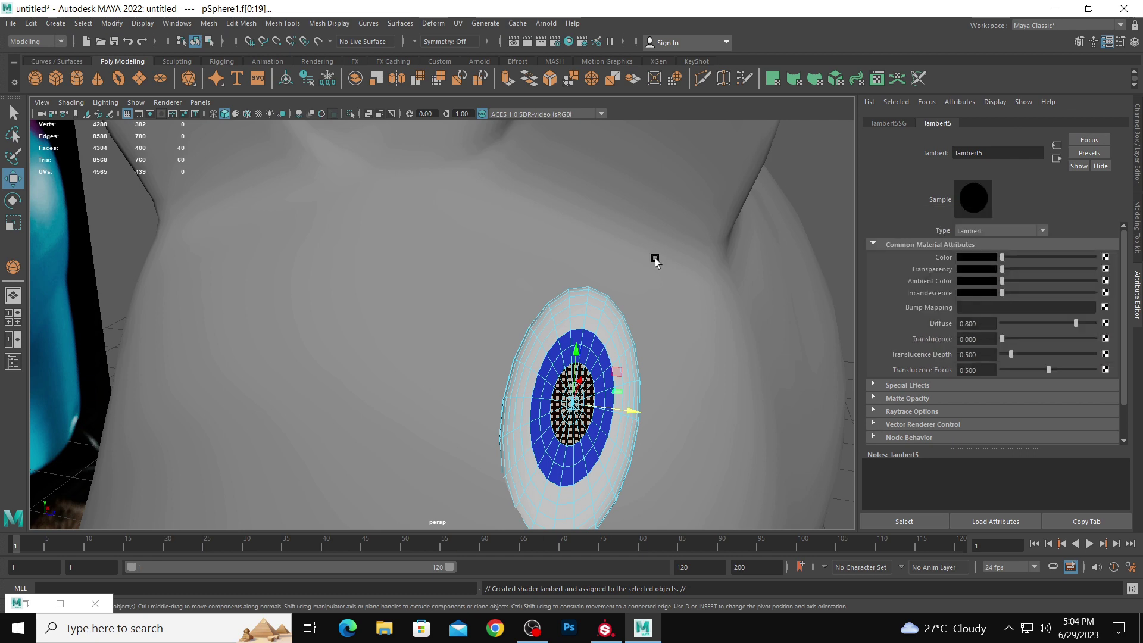
pyautogui.scroll(-5, 654, 256)
pyautogui.moveTo(494, 327); pyautogui.dragTo(737, 300, button='right')
pyautogui.scroll(-3, 737, 300)
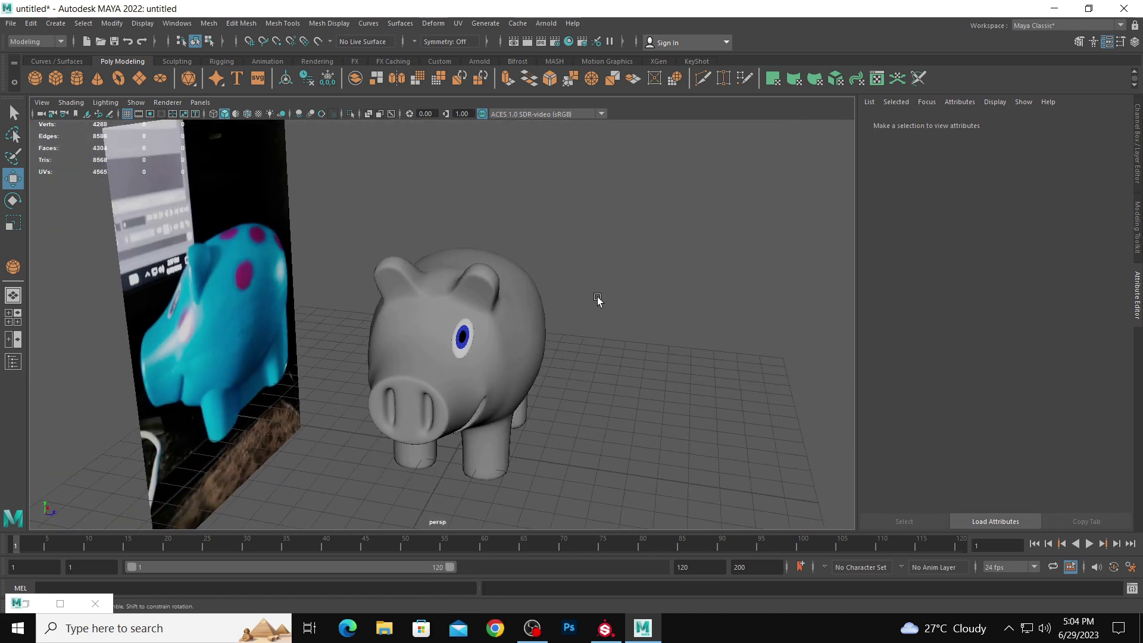
# - Switch the eye sphere to smooth mesh preview and view it on the pig's face
pyautogui.keyDown('alt'); pyautogui.moveTo(600, 301); pyautogui.dragTo(506, 309); pyautogui.keyUp('alt')
pyautogui.click(438, 352)
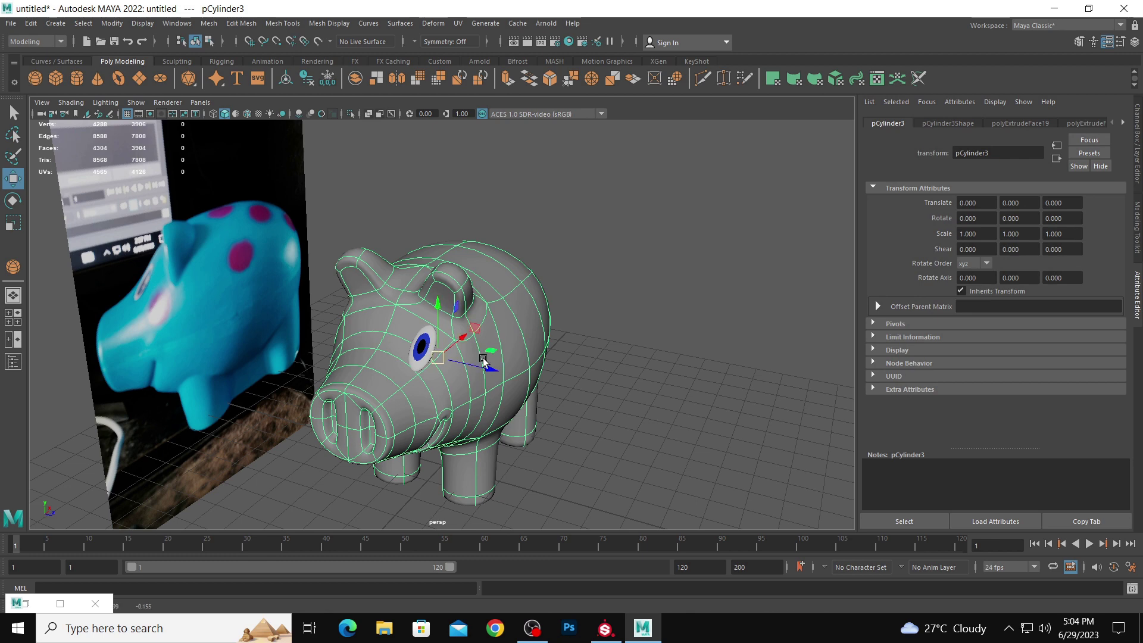
pyautogui.click(420, 349)
pyautogui.click(590, 355)
pyautogui.keyDown('alt'); pyautogui.moveTo(590, 355); pyautogui.dragTo(460, 362); pyautogui.keyUp('alt')
# - Nudge the eye slightly outward from the face to about -2.93 in X and 1.01 in Z
pyautogui.click(417, 353)
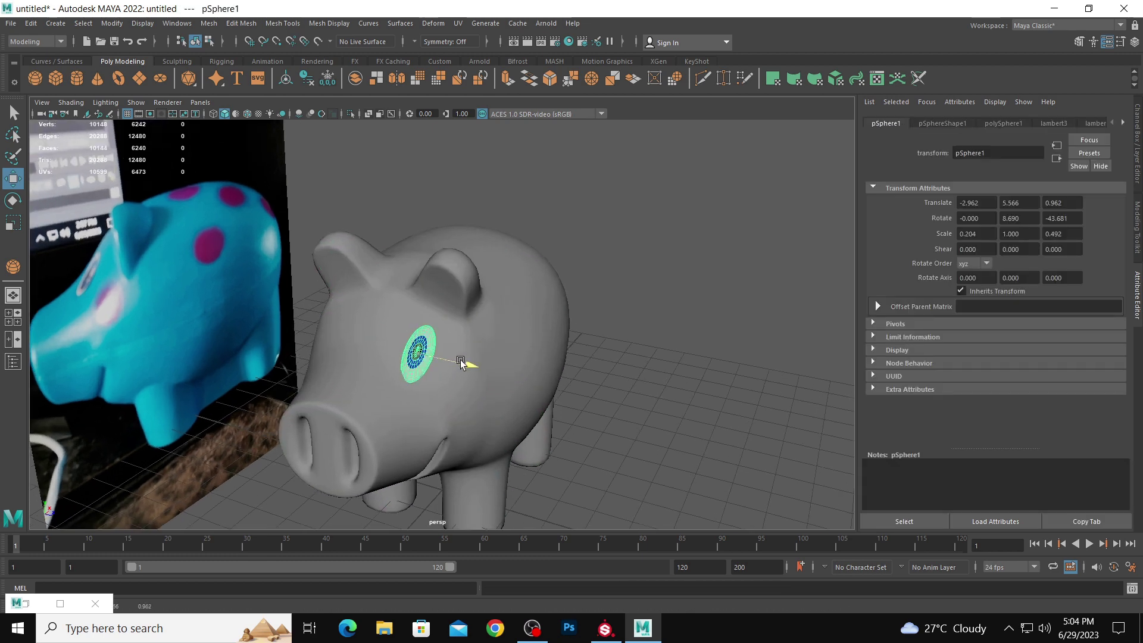
pyautogui.click(645, 365)
pyautogui.scroll(-3, 645, 365)
pyautogui.keyDown('alt'); pyautogui.moveTo(646, 365); pyautogui.dragTo(466, 339); pyautogui.keyUp('alt')
pyautogui.click(466, 340)
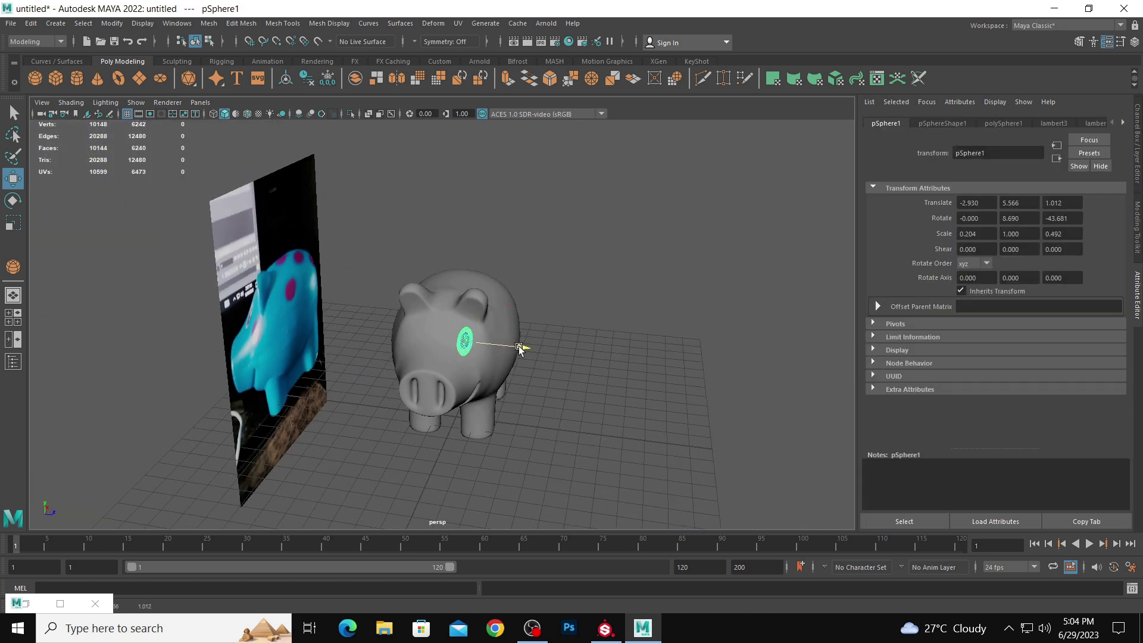
# - Move the eye to about 0.96 in Z and scale it up slightly to about 0.215, 1.054 and 0.519
pyautogui.click(524, 345)
pyautogui.scroll(-3, 488, 345)
pyautogui.keyDown('alt'); pyautogui.moveTo(487, 345); pyautogui.dragTo(475, 339); pyautogui.keyUp('alt')
pyautogui.hotkey('ctrl', 'z')
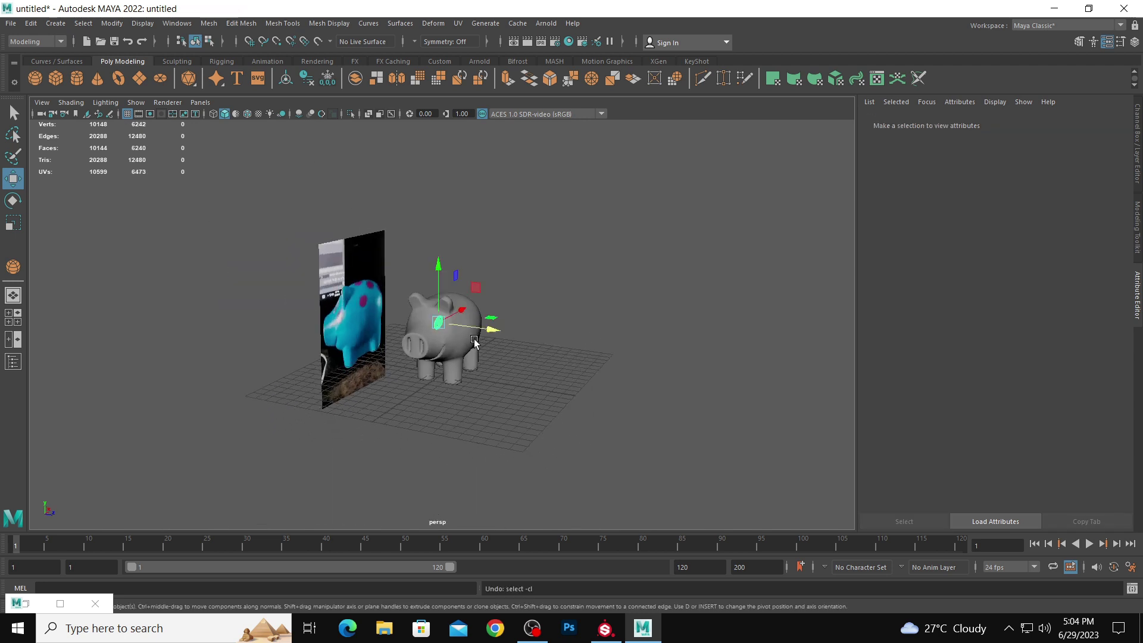
pyautogui.press('e')
pyautogui.press('r')
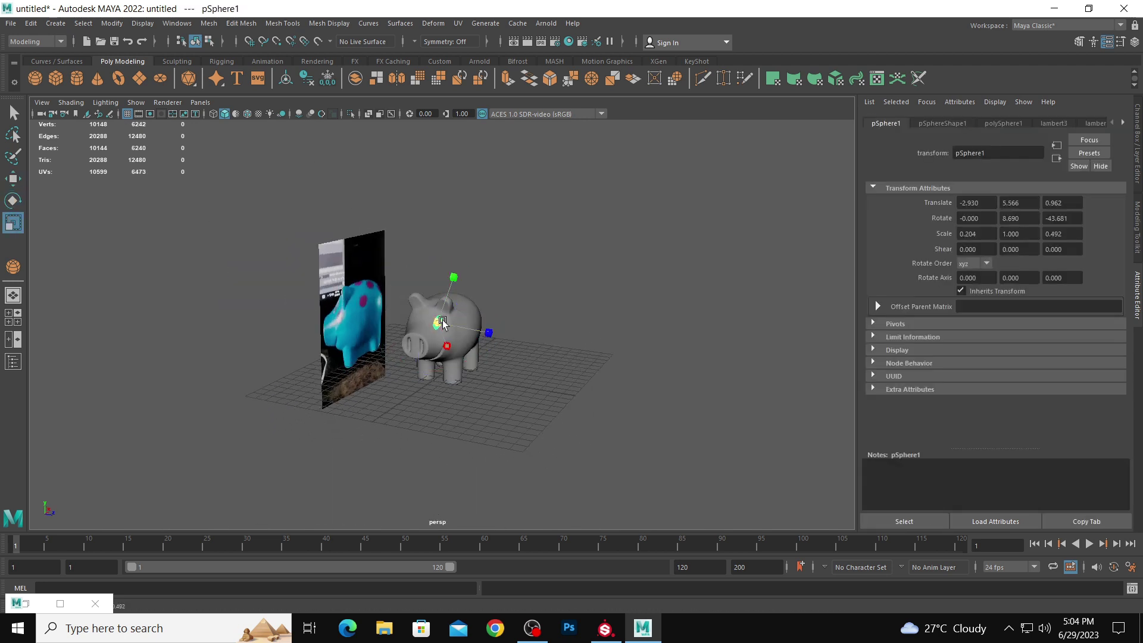
pyautogui.click(518, 355)
# - Assign a new Lambert material to the whole pig body
pyautogui.keyDown('alt'); pyautogui.moveTo(518, 355); pyautogui.dragTo(467, 327); pyautogui.keyUp('alt')
pyautogui.scroll(2, 514, 366)
pyautogui.click(461, 329)
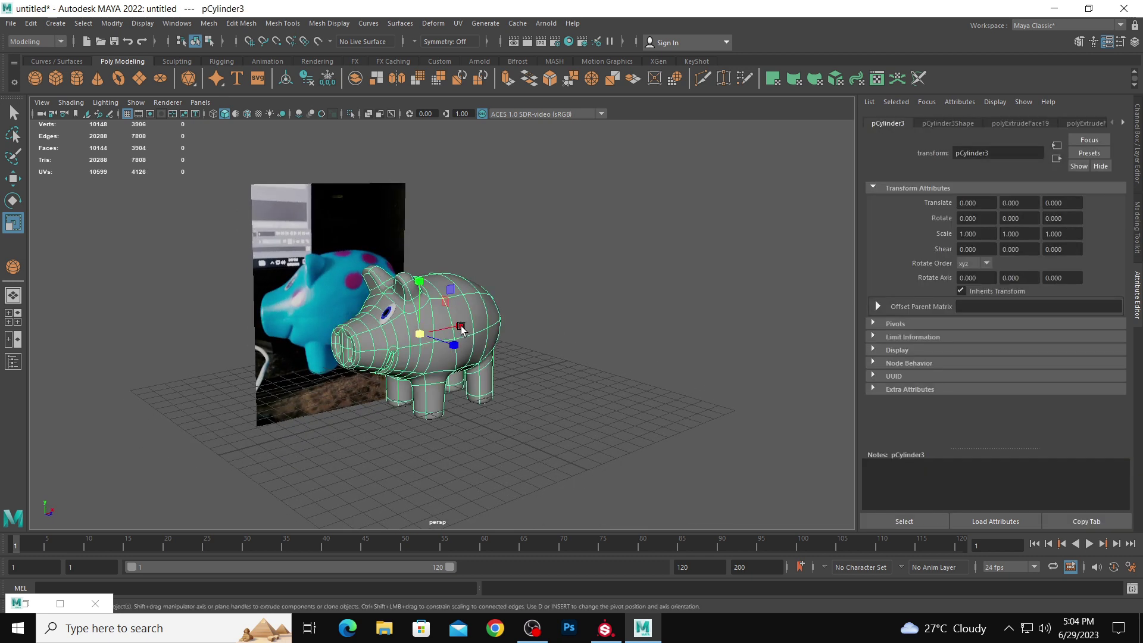
pyautogui.rightClick(462, 327)
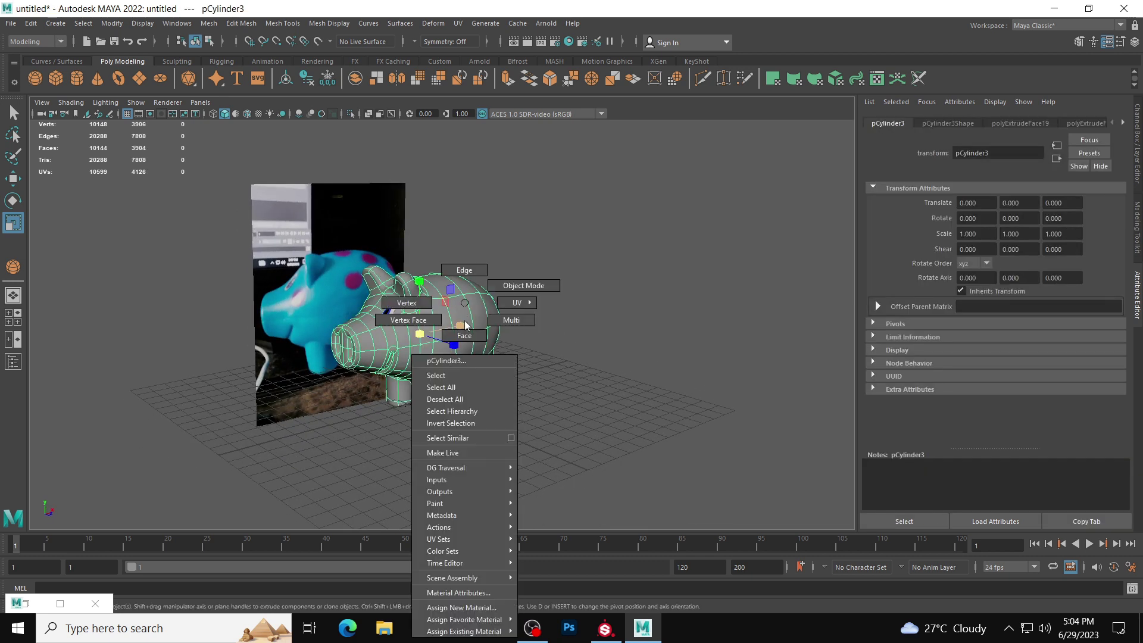
pyautogui.click(485, 608)
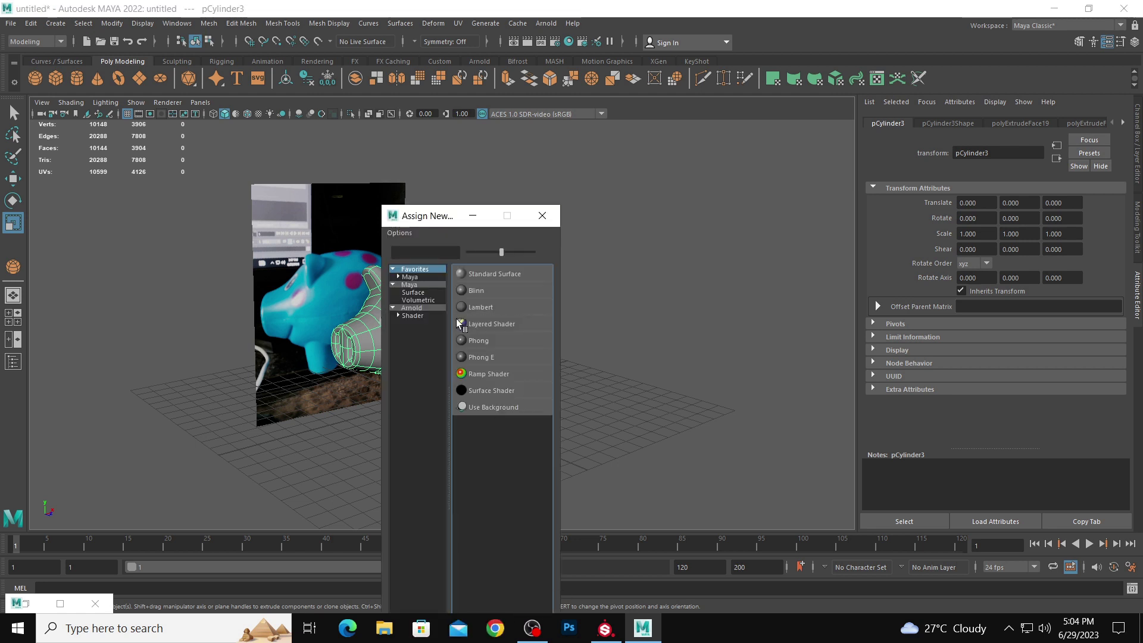
pyautogui.click(480, 308)
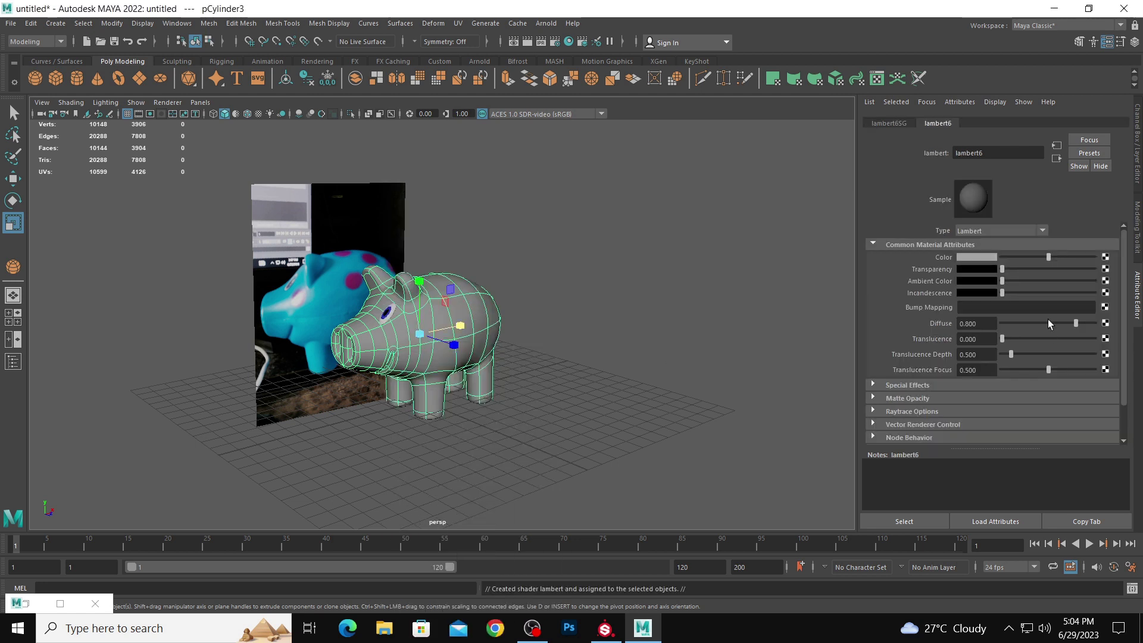
# - Set the body material's color to the turquoise sampled from the reference pig, brighten it, and deselect the body
pyautogui.click(988, 257)
pyautogui.click(920, 235)
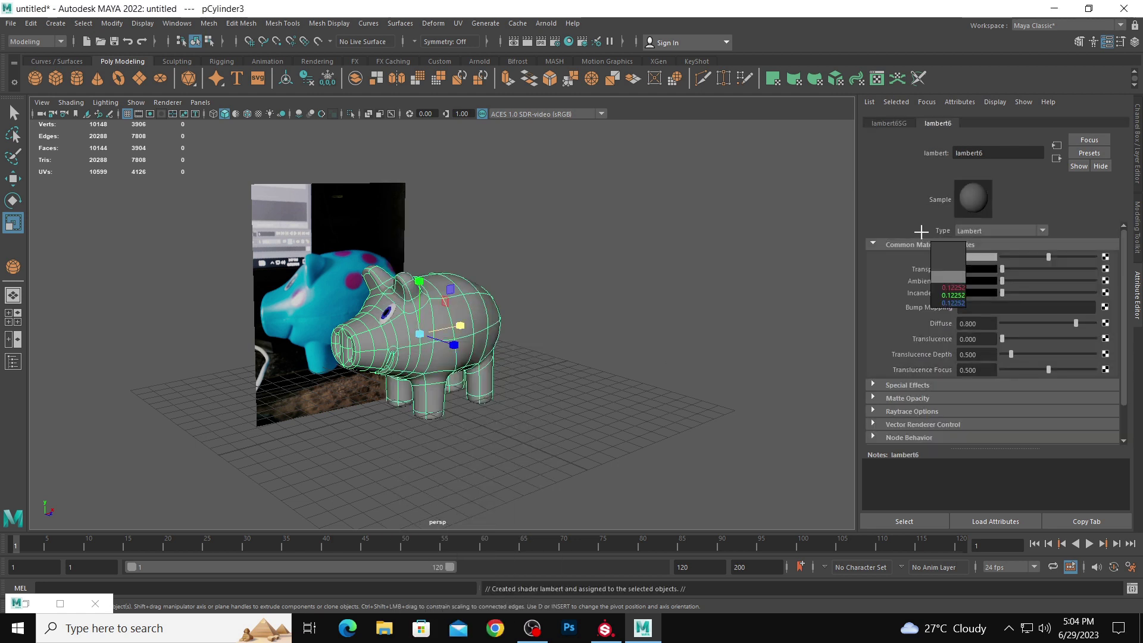
pyautogui.click(331, 290)
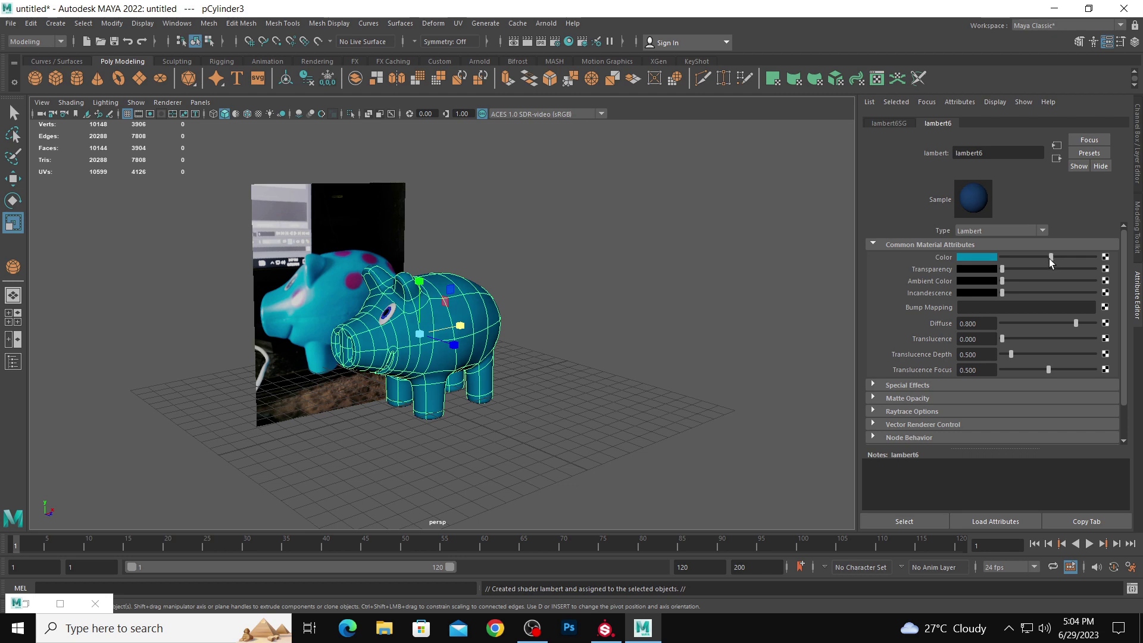
pyautogui.moveTo(1054, 258); pyautogui.dragTo(1095, 259)
pyautogui.click(663, 274)
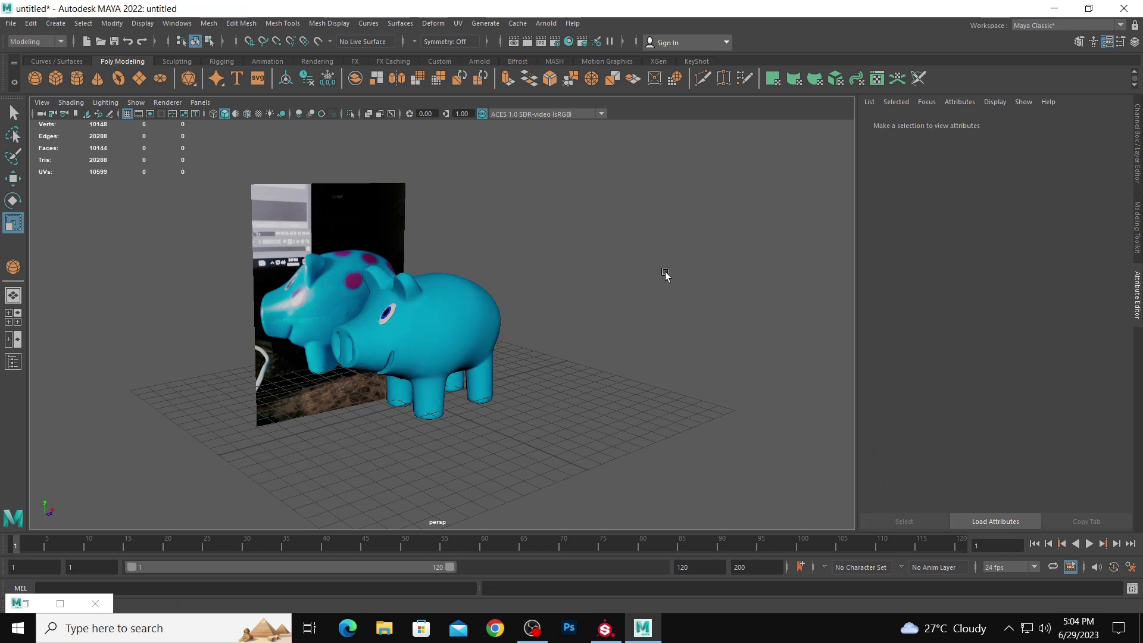
pyautogui.keyDown('alt'); pyautogui.moveTo(663, 273); pyautogui.dragTo(543, 306); pyautogui.keyUp('alt')
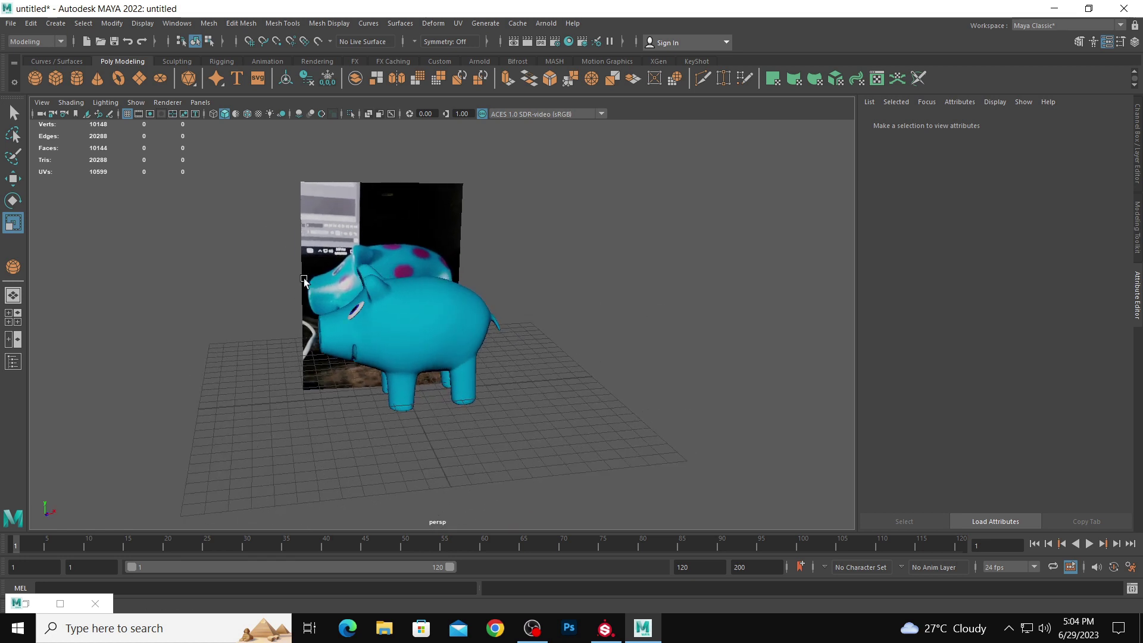
pyautogui.click(357, 285)
pyautogui.keyDown('alt'); pyautogui.moveTo(357, 285); pyautogui.dragTo(393, 280); pyautogui.keyUp('alt')
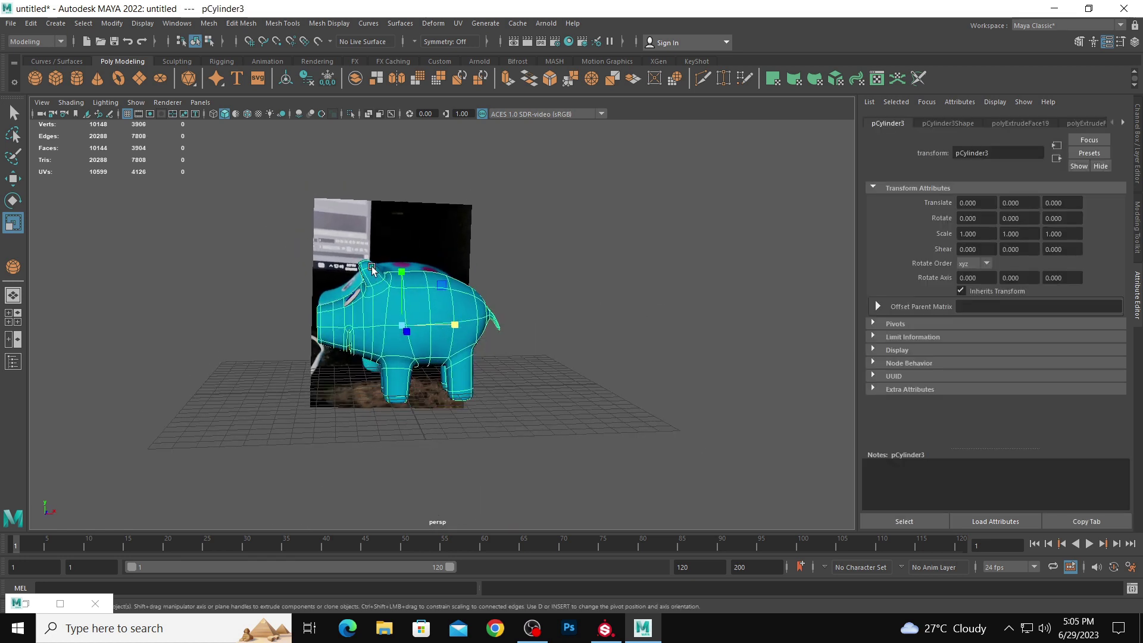
pyautogui.moveTo(393, 280); pyautogui.dragTo(416, 249, button='right')
pyautogui.moveTo(328, 230); pyautogui.dragTo(333, 286)
pyautogui.press('w')
pyautogui.moveTo(311, 288); pyautogui.dragTo(310, 253, button='right')
pyautogui.click(346, 285)
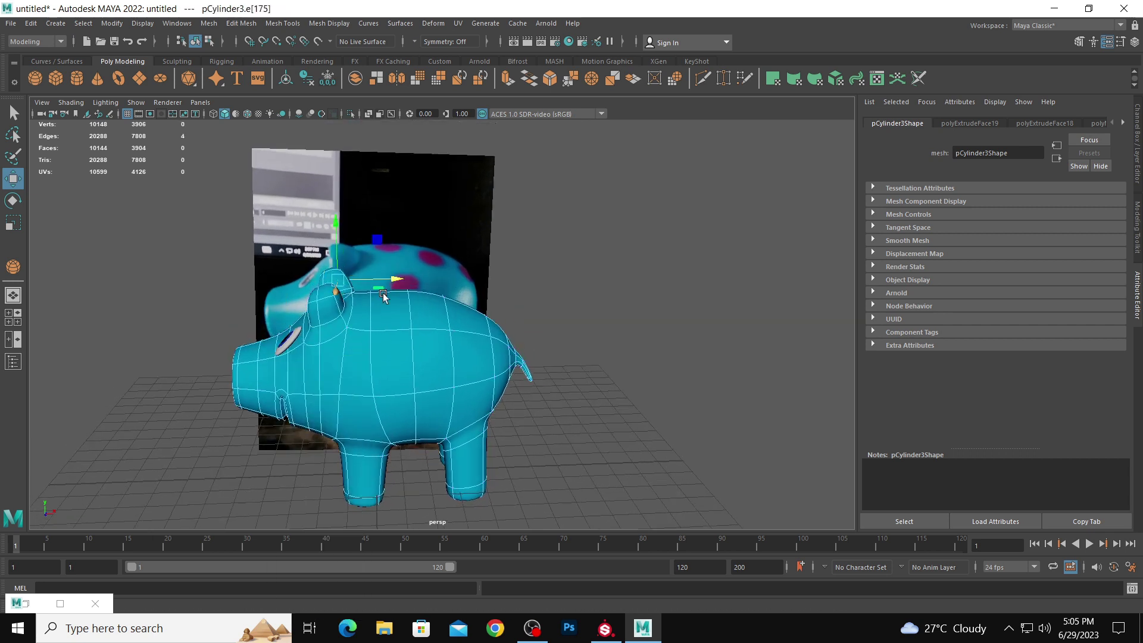
pyautogui.keyDown('alt'); pyautogui.moveTo(346, 285); pyautogui.dragTo(375, 290); pyautogui.keyUp('alt')
pyautogui.hotkey('ctrl', 'z')
pyautogui.press('F9')
pyautogui.scroll(5, 375, 290)
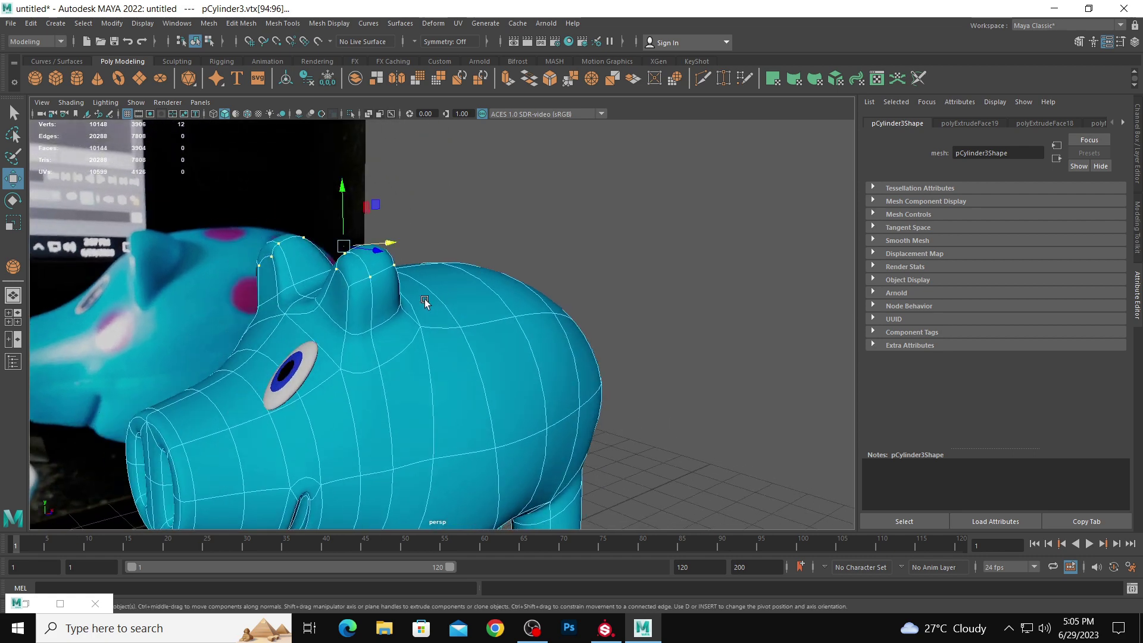
pyautogui.press('1')
pyautogui.hotkey('ctrl', 'z')
pyautogui.hotkey('ctrl', 'z')
pyautogui.hotkey('ctrl', 'z')
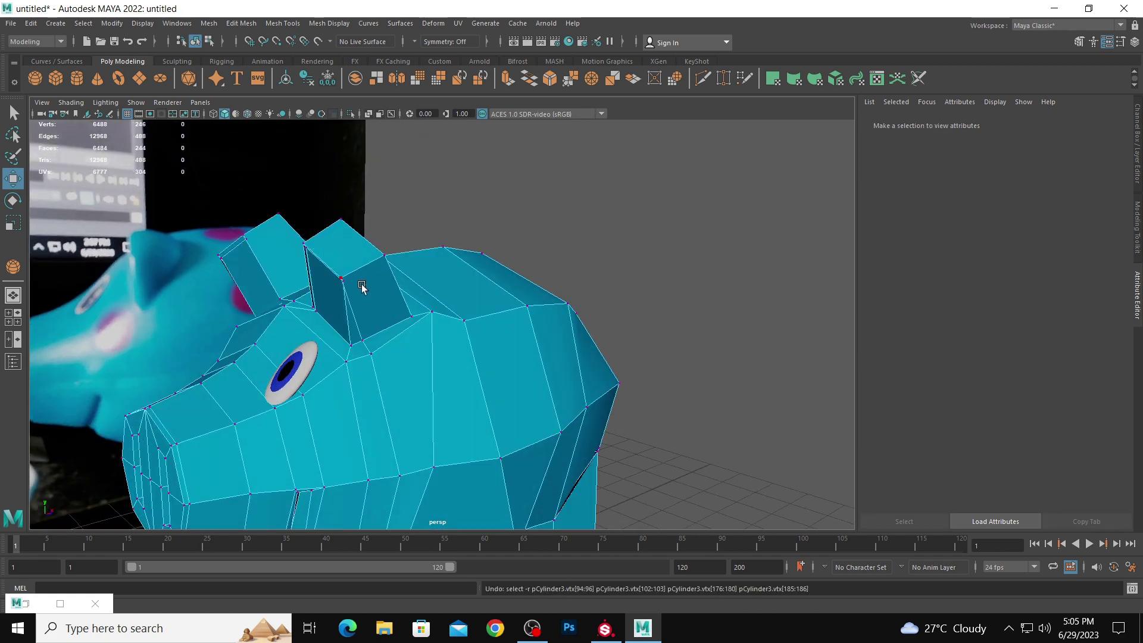
# - Select the tip vertices of both ears and shift them slightly toward the tail in the front view with smooth preview on
pyautogui.scroll(-3, 357, 286)
pyautogui.keyDown('alt'); pyautogui.moveTo(348, 281); pyautogui.dragTo(296, 259); pyautogui.keyUp('alt')
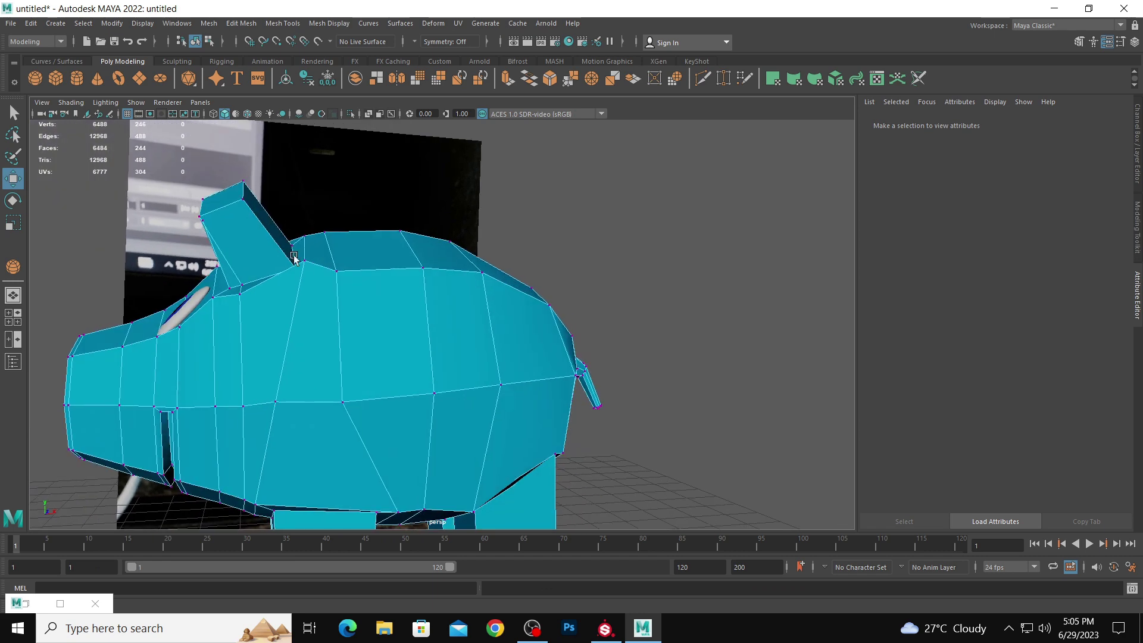
pyautogui.moveTo(180, 175); pyautogui.dragTo(315, 226)
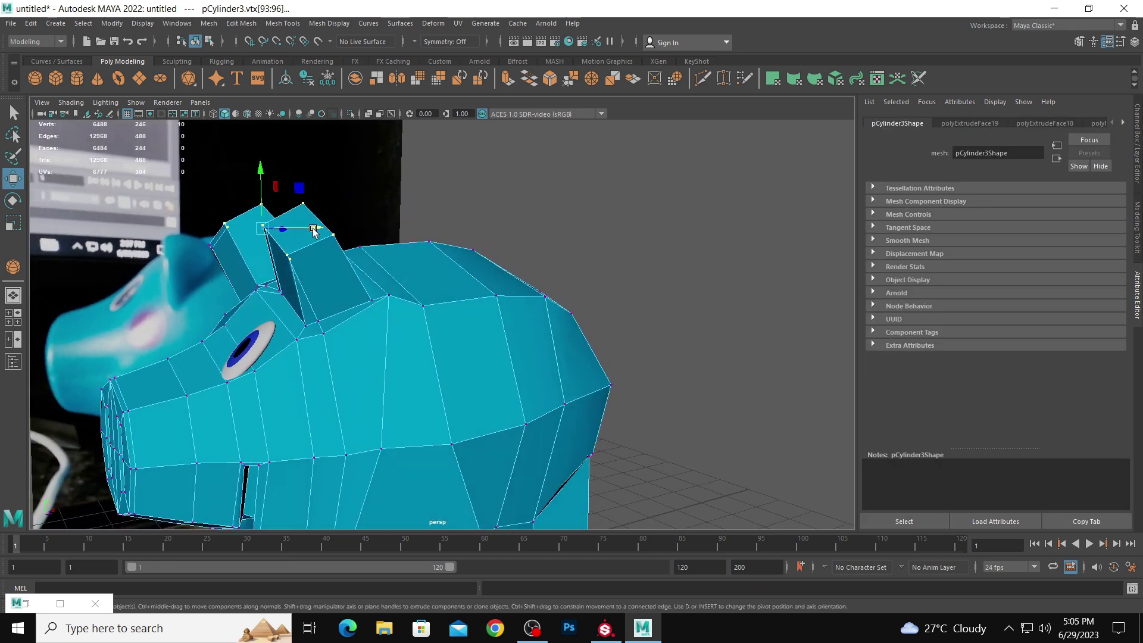
pyautogui.press('space')
pyautogui.press('space')
pyautogui.keyDown('alt'); pyautogui.moveTo(368, 390); pyautogui.dragTo(385, 498, button='middle'); pyautogui.keyUp('alt')
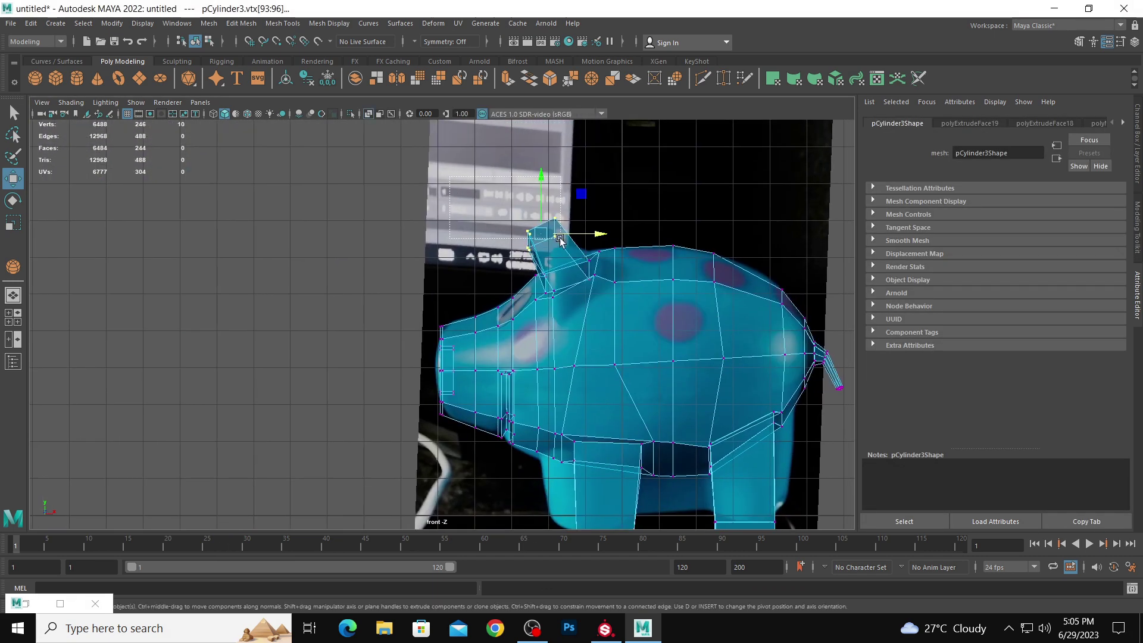
pyautogui.press('3')
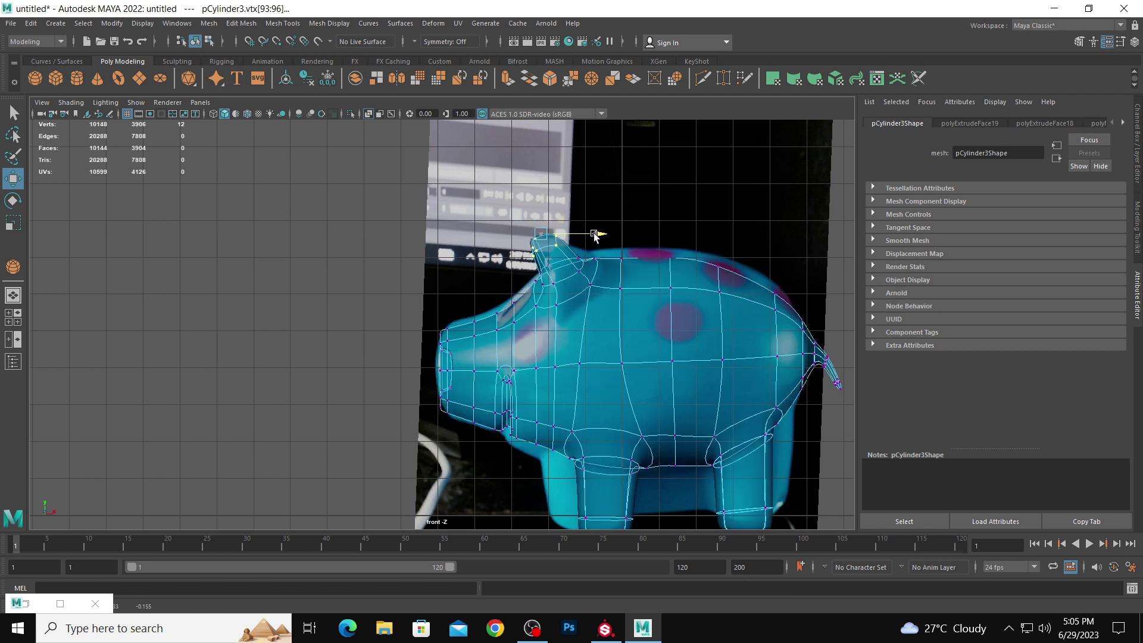
pyautogui.moveTo(595, 234); pyautogui.dragTo(613, 235)
pyautogui.press('space')
pyautogui.press('space')
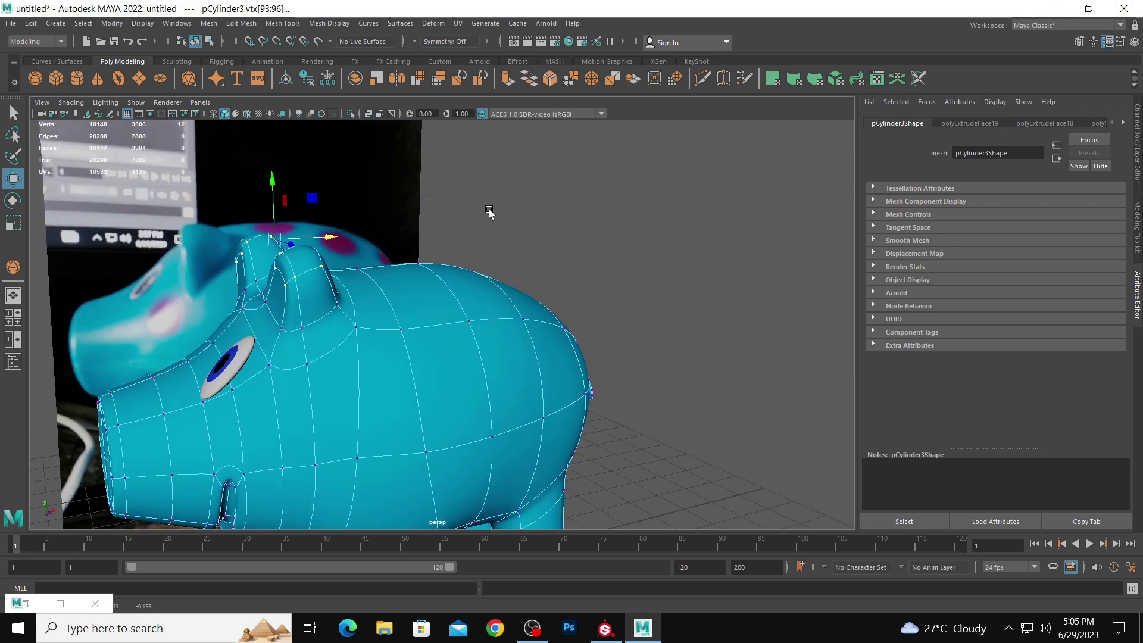
# - Clear the ear vertex selection, then switch to edge selection and adjust an upper edge of an ear
pyautogui.click(543, 222)
pyautogui.keyDown('alt'); pyautogui.moveTo(543, 221); pyautogui.dragTo(503, 225); pyautogui.keyUp('alt')
pyautogui.moveTo(222, 235); pyautogui.dragTo(277, 319)
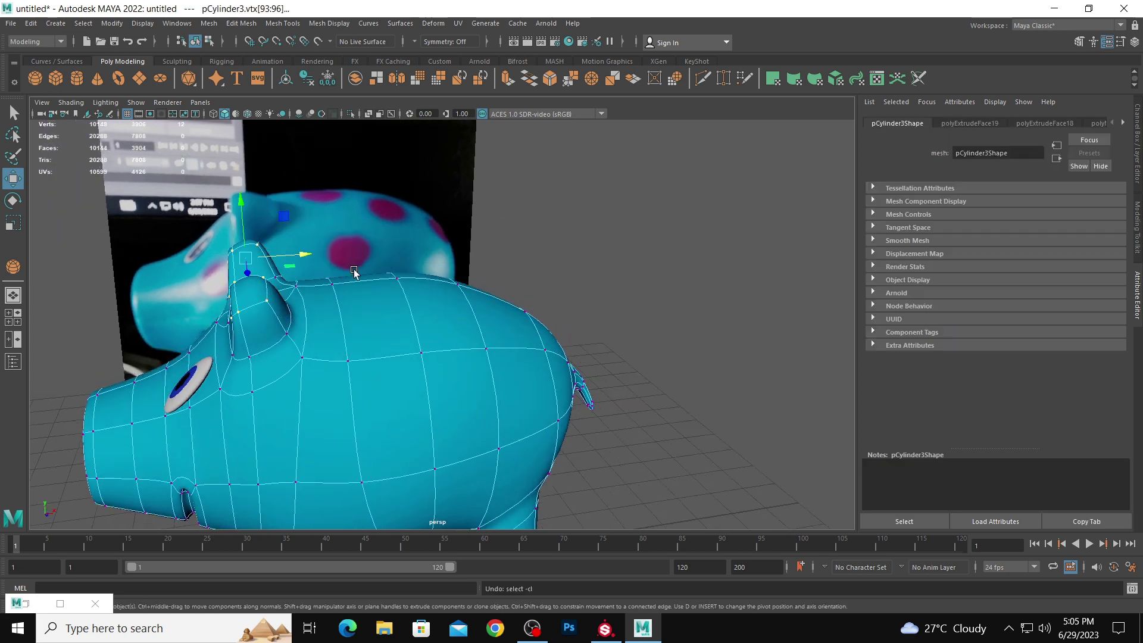
pyautogui.click(301, 287)
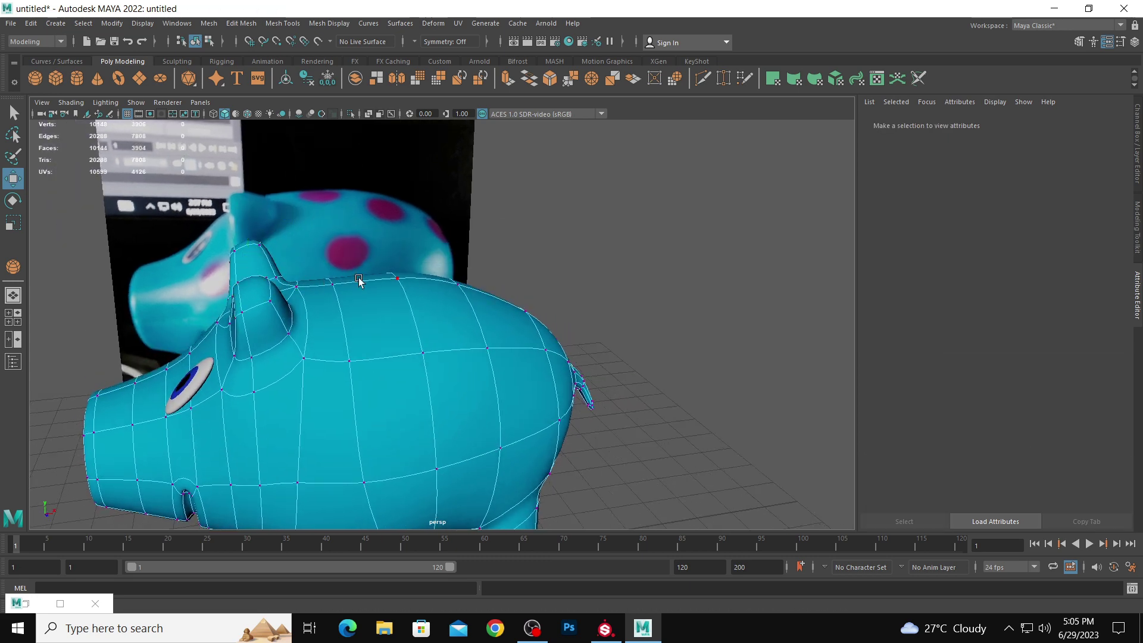
pyautogui.keyDown('alt'); pyautogui.moveTo(288, 280); pyautogui.dragTo(280, 296); pyautogui.keyUp('alt')
pyautogui.moveTo(250, 271); pyautogui.dragTo(255, 262, button='right')
pyautogui.click(326, 332)
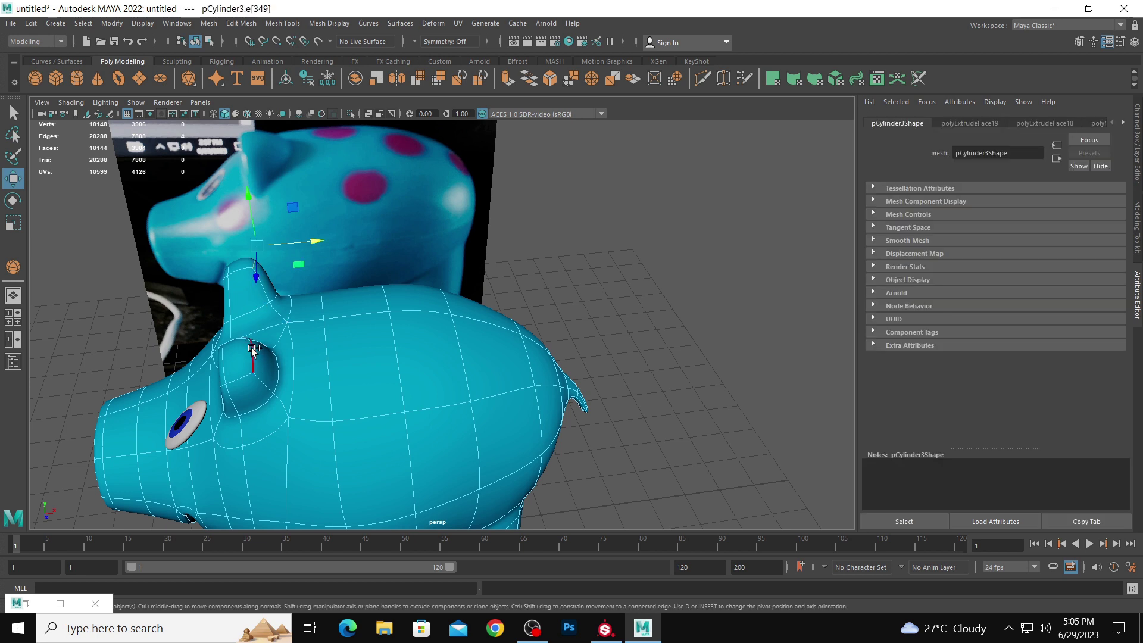
pyautogui.moveTo(313, 290); pyautogui.dragTo(287, 275)
# - Select matching upper edges on both ears, move them slightly along X, and clear the selection
pyautogui.click(282, 347)
pyautogui.keyDown('alt'); pyautogui.moveTo(282, 347); pyautogui.dragTo(365, 280); pyautogui.keyUp('alt')
pyautogui.keyDown('shift'); pyautogui.click(299, 304); pyautogui.keyUp('shift')
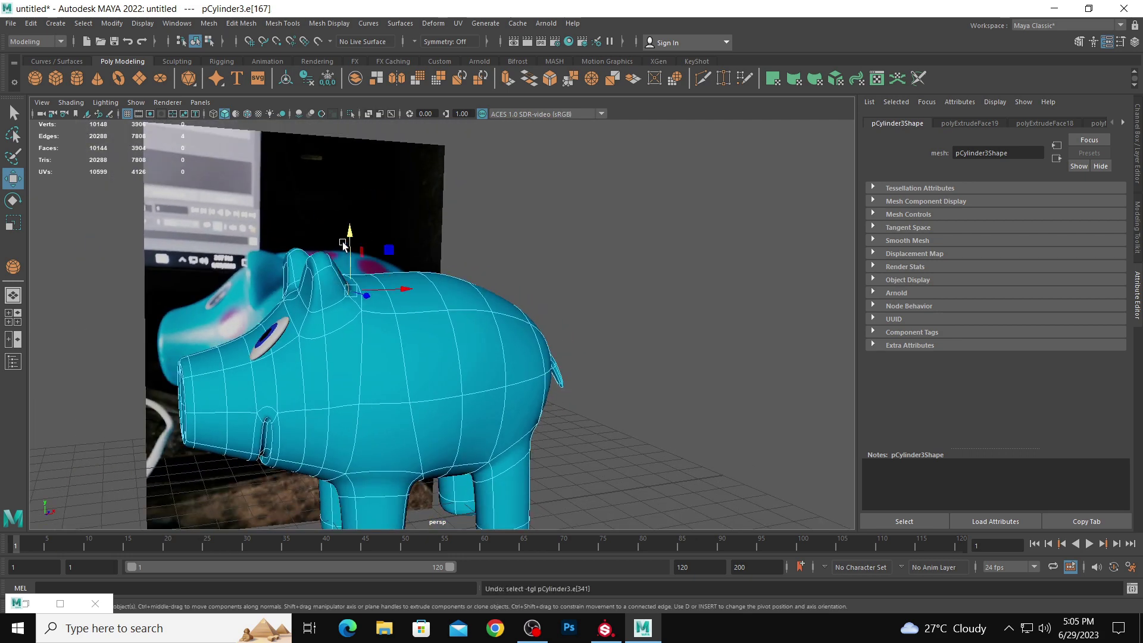
pyautogui.keyDown('alt'); pyautogui.moveTo(452, 268); pyautogui.dragTo(395, 266, button='right'); pyautogui.keyUp('alt')
pyautogui.keyDown('alt'); pyautogui.moveTo(396, 266); pyautogui.dragTo(313, 246); pyautogui.keyUp('alt')
pyautogui.keyDown('shift'); pyautogui.click(315, 270); pyautogui.keyUp('shift')
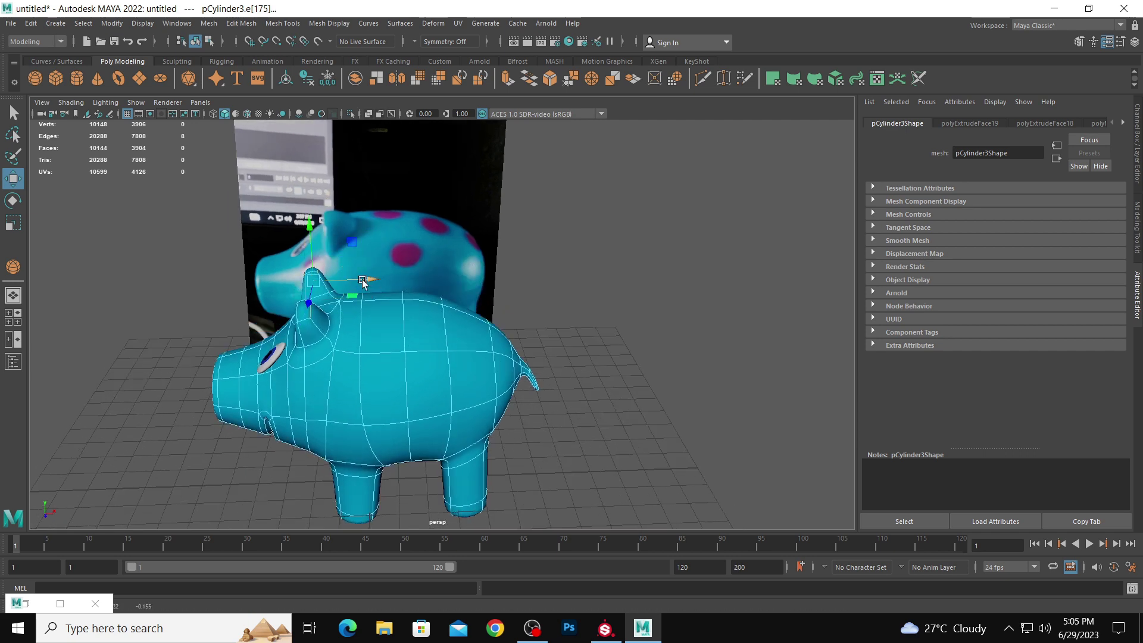
pyautogui.keyDown('alt'); pyautogui.moveTo(413, 296); pyautogui.dragTo(596, 300); pyautogui.keyUp('alt')
pyautogui.click(560, 290)
# - Select the eye sphere and freeze its transformations
pyautogui.click(460, 374)
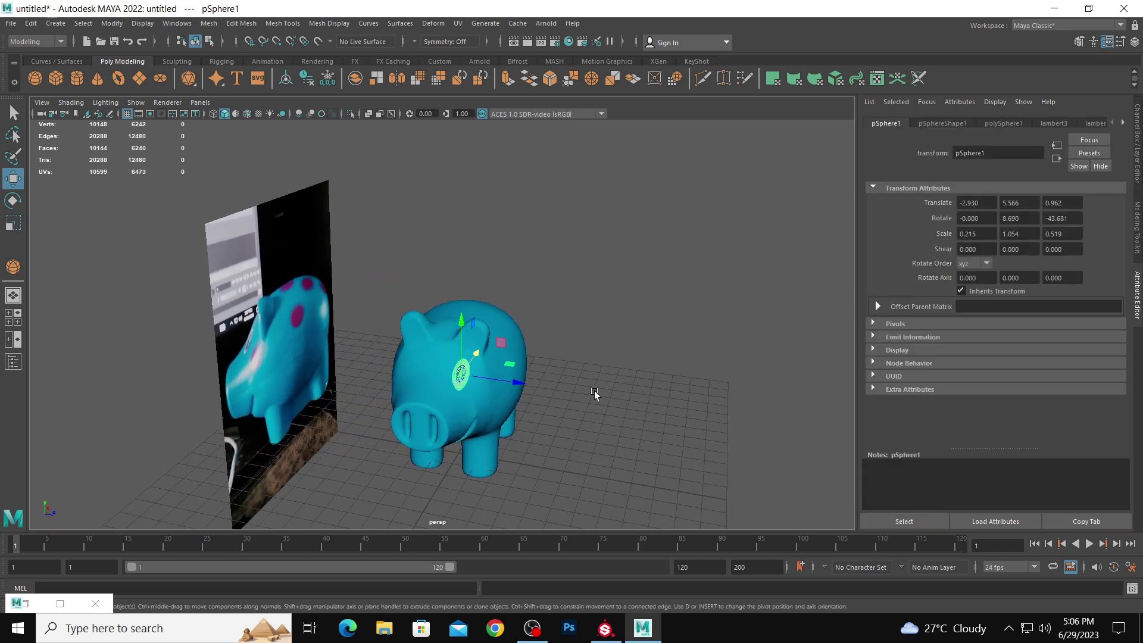
pyautogui.press('w')
pyautogui.click(1139, 167)
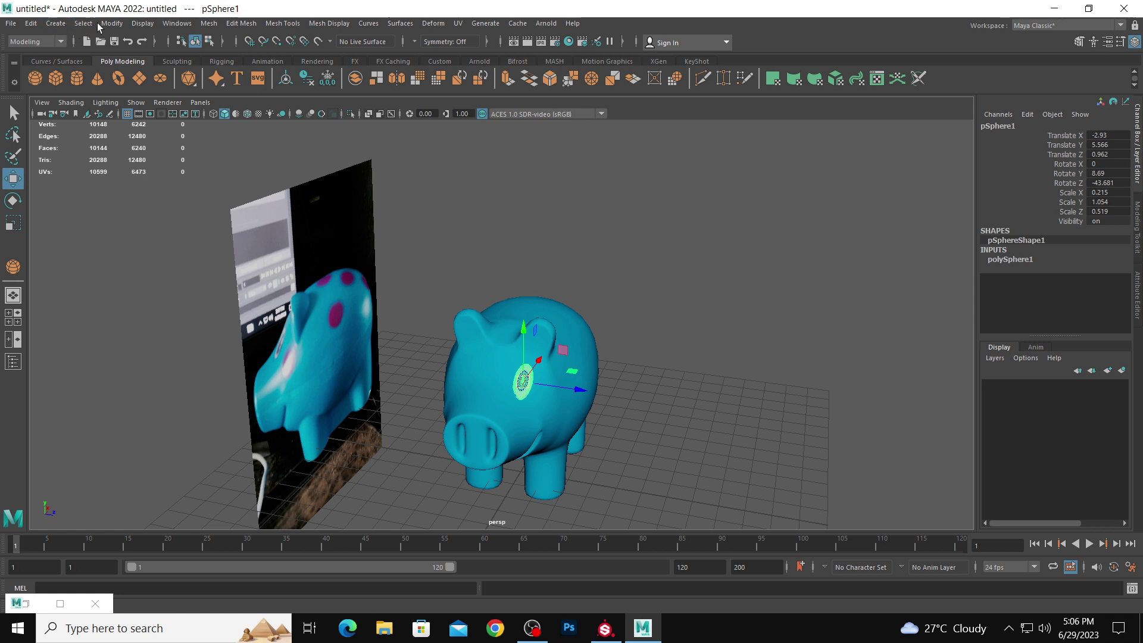
pyautogui.click(111, 24)
pyautogui.click(143, 78)
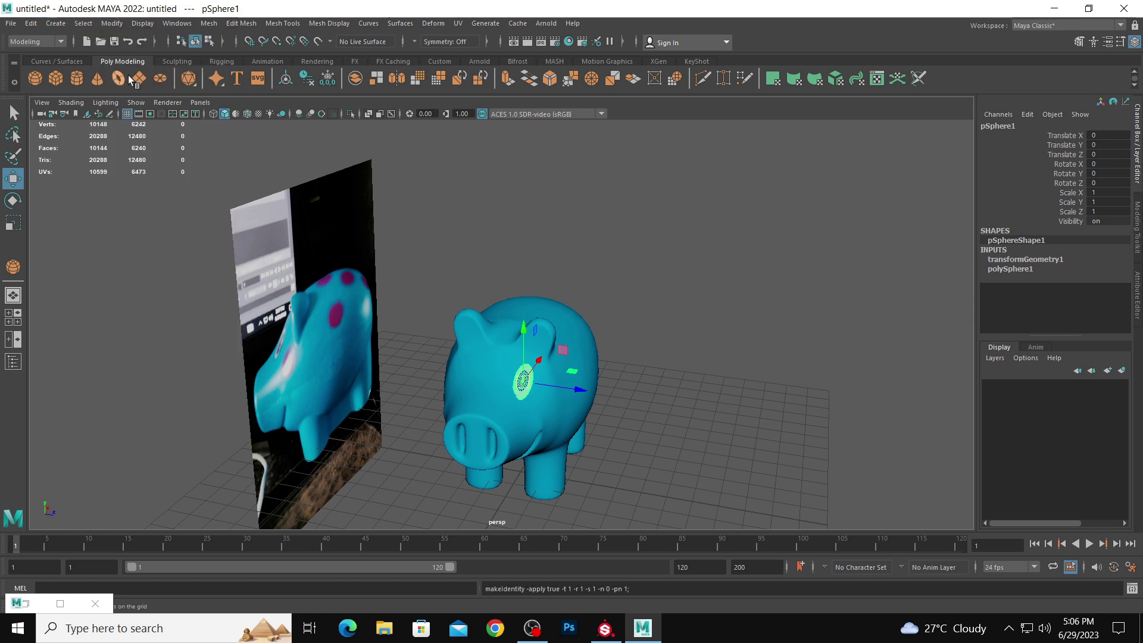
# - Duplicate the eye sphere and mirror the copy by setting its Scale Z to -1
pyautogui.click(640, 382)
pyautogui.click(530, 377)
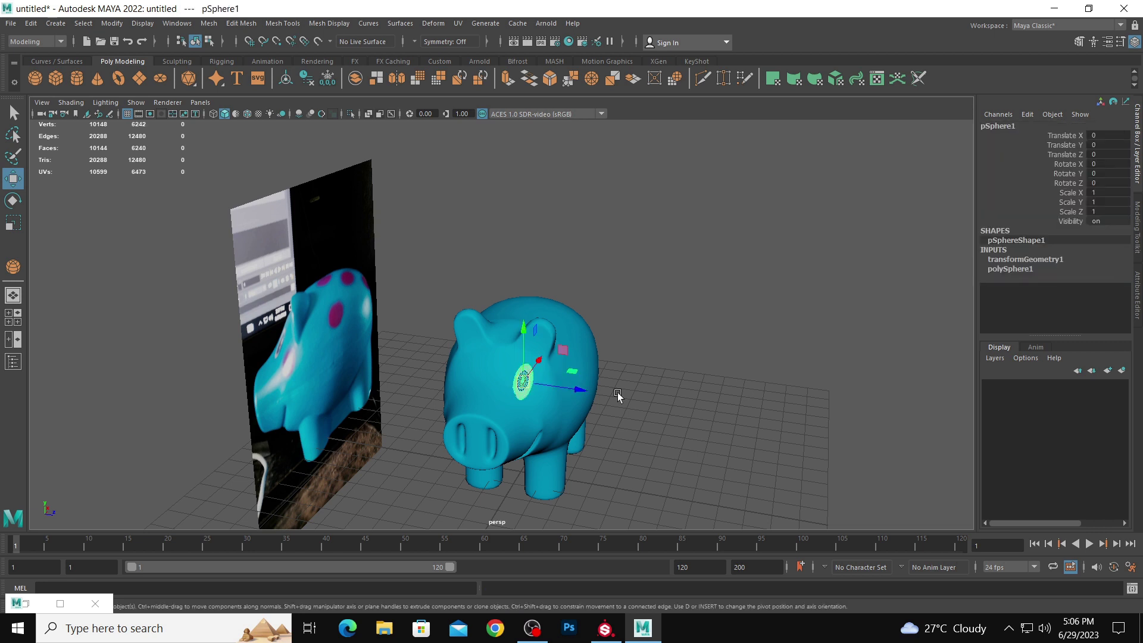
pyautogui.hotkey('ctrl', 'd')
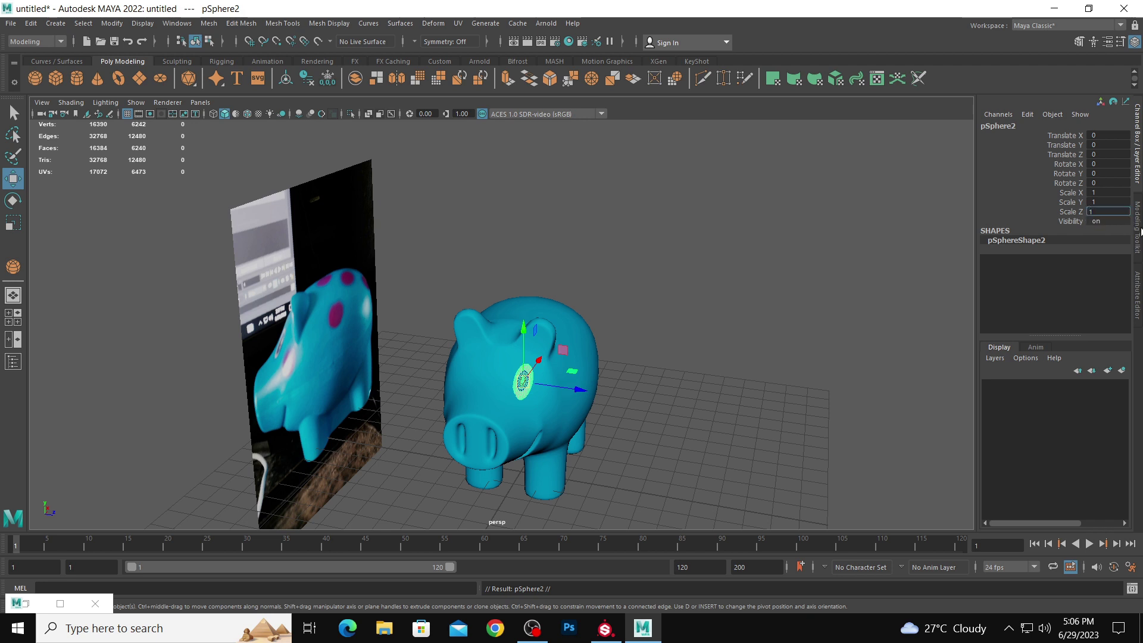
pyautogui.press('Return')
# - Move the mirrored eye along Z onto the other side of the face, to about -2.3 in Translate Z
pyautogui.moveTo(575, 389); pyautogui.dragTo(522, 384)
pyautogui.click(758, 365)
pyautogui.scroll(-3, 632, 318)
pyautogui.moveTo(629, 317)
pyautogui.keyDown('alt'); pyautogui.mouseDown()
pyautogui.moveTo(640, 325)
pyautogui.moveTo(628, 317)
pyautogui.mouseUp(); pyautogui.keyUp('alt')
pyautogui.click(467, 354)
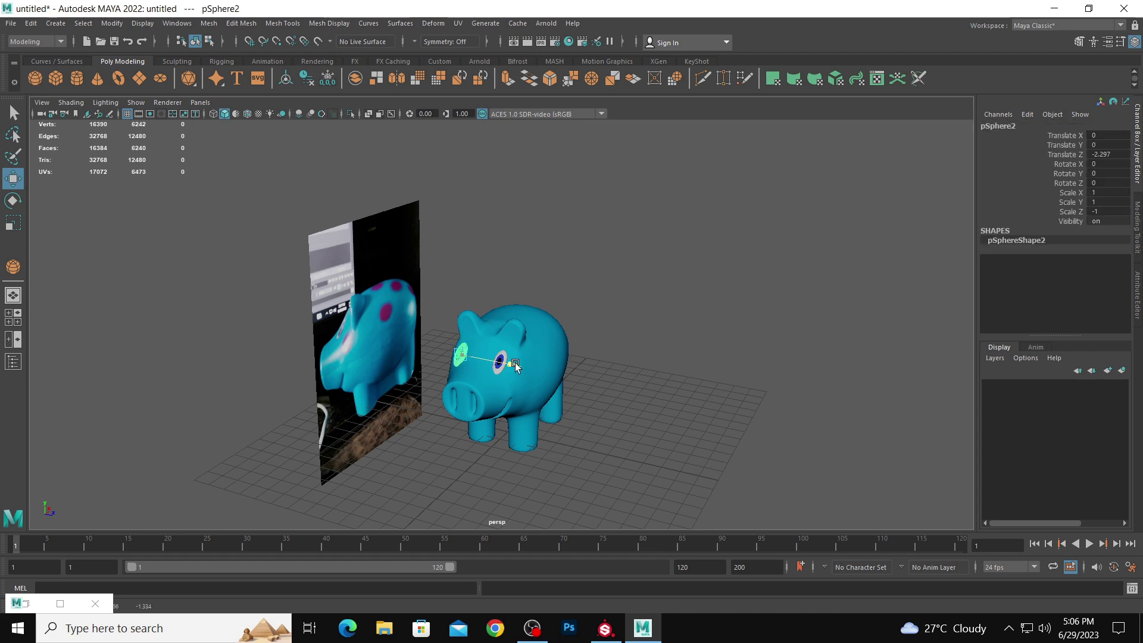
pyautogui.click(602, 369)
# - Turn off the pig body's smooth preview and insert an edge loop close around the rim of the pig's left nostril
pyautogui.keyDown('alt'); pyautogui.moveTo(626, 352); pyautogui.dragTo(577, 229); pyautogui.keyUp('alt')
pyautogui.scroll(3, 651, 348)
pyautogui.scroll(5, 673, 338)
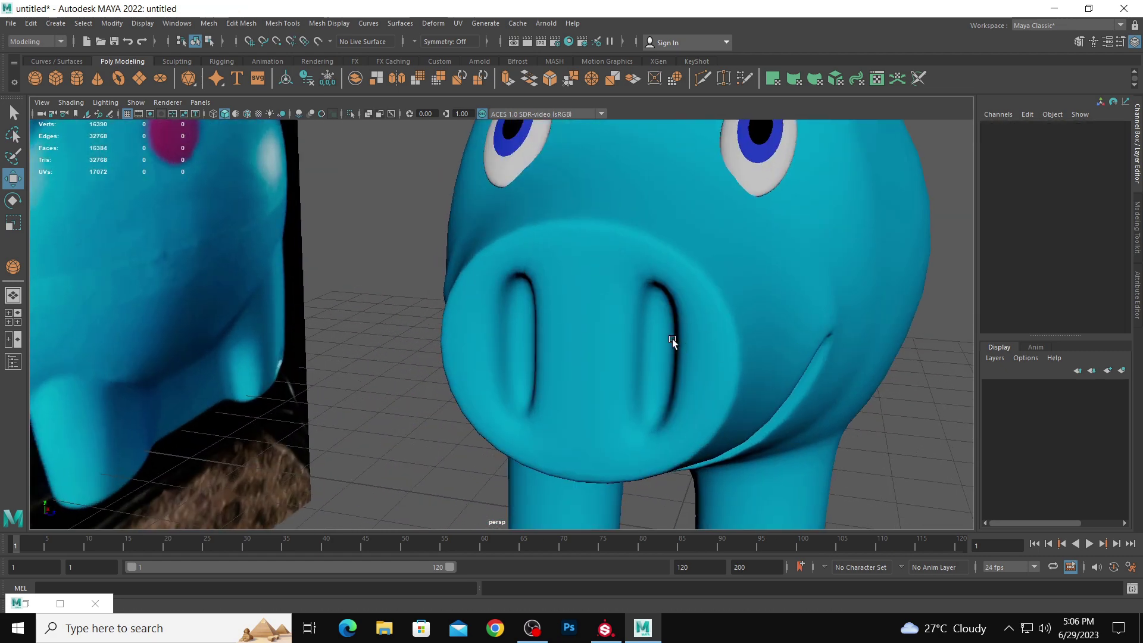
pyautogui.click(659, 321)
pyautogui.press('1')
pyautogui.moveTo(683, 301); pyautogui.dragTo(687, 350, button='right')
pyautogui.click(689, 279)
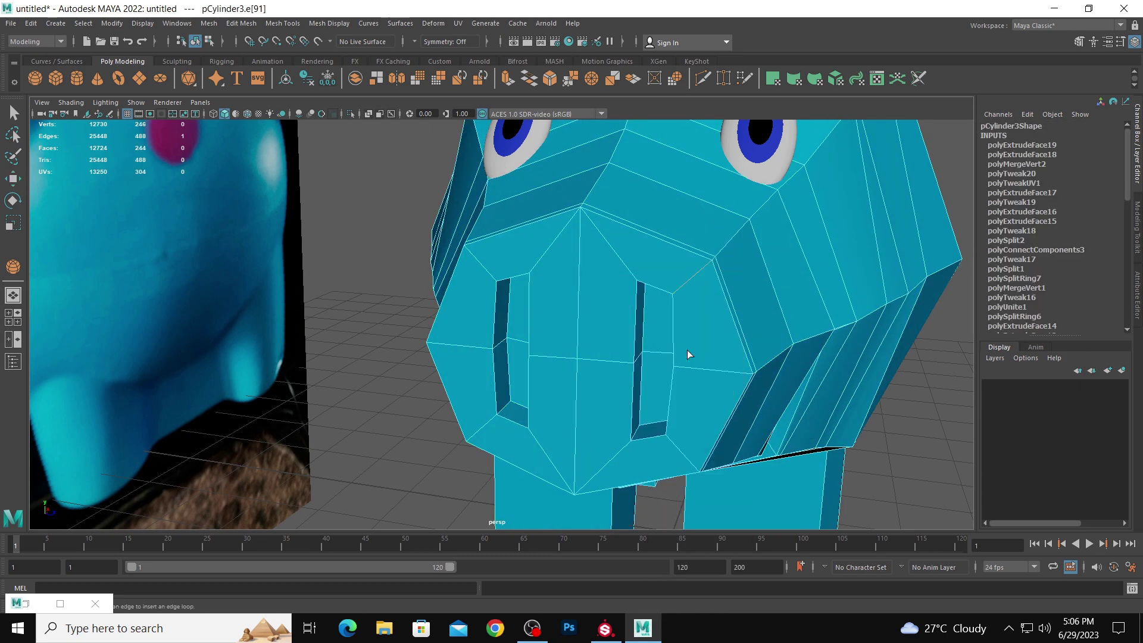
pyautogui.click(677, 299)
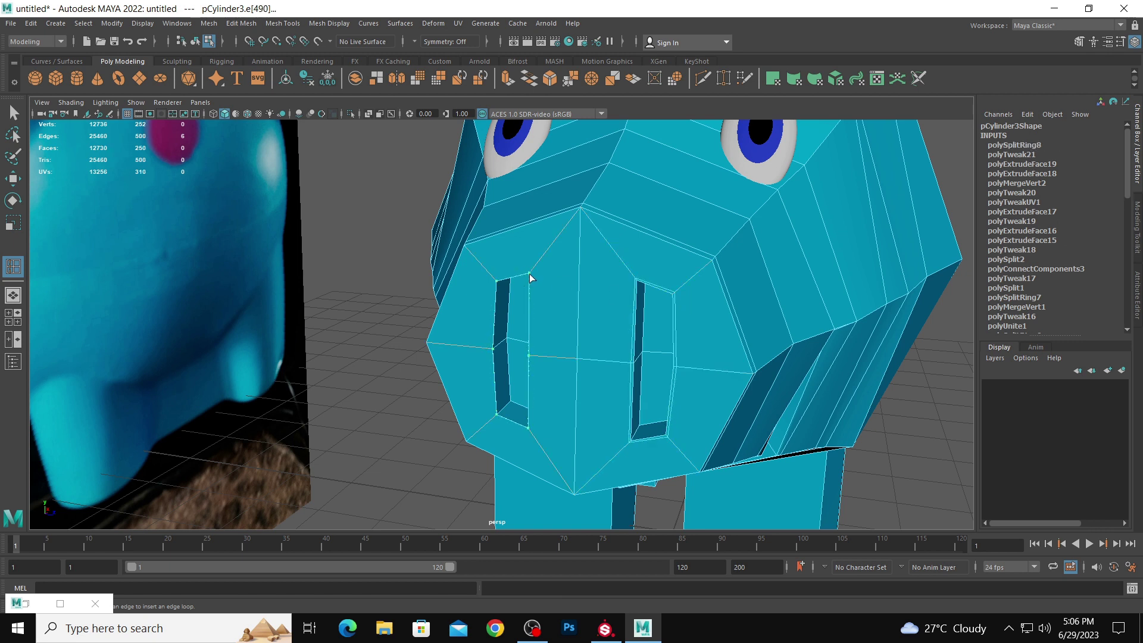
# - Insert a matching edge loop around the pig's right nostril, then return the body to smooth preview in object mode
pyautogui.click(533, 272)
pyautogui.press('3')
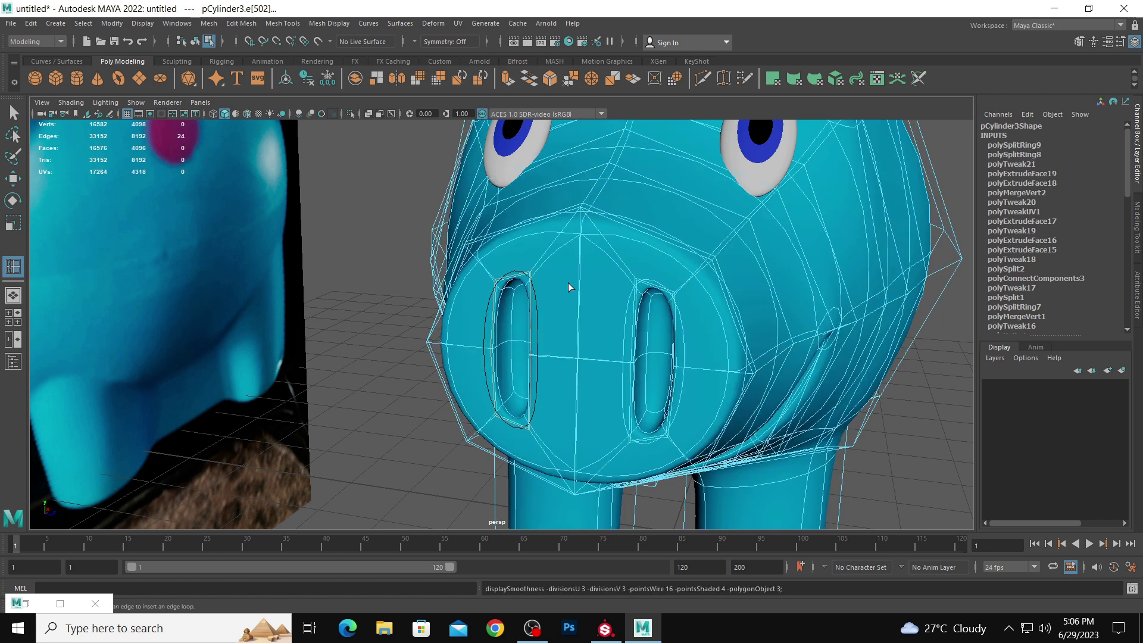
pyautogui.press('e')
pyautogui.moveTo(636, 284); pyautogui.dragTo(700, 260, button='right')
pyautogui.click(946, 356)
pyautogui.keyDown('alt'); pyautogui.moveTo(940, 355); pyautogui.dragTo(625, 306, button='right'); pyautogui.keyUp('alt')
pyautogui.keyDown('alt'); pyautogui.moveTo(627, 307); pyautogui.dragTo(682, 315); pyautogui.keyUp('alt')
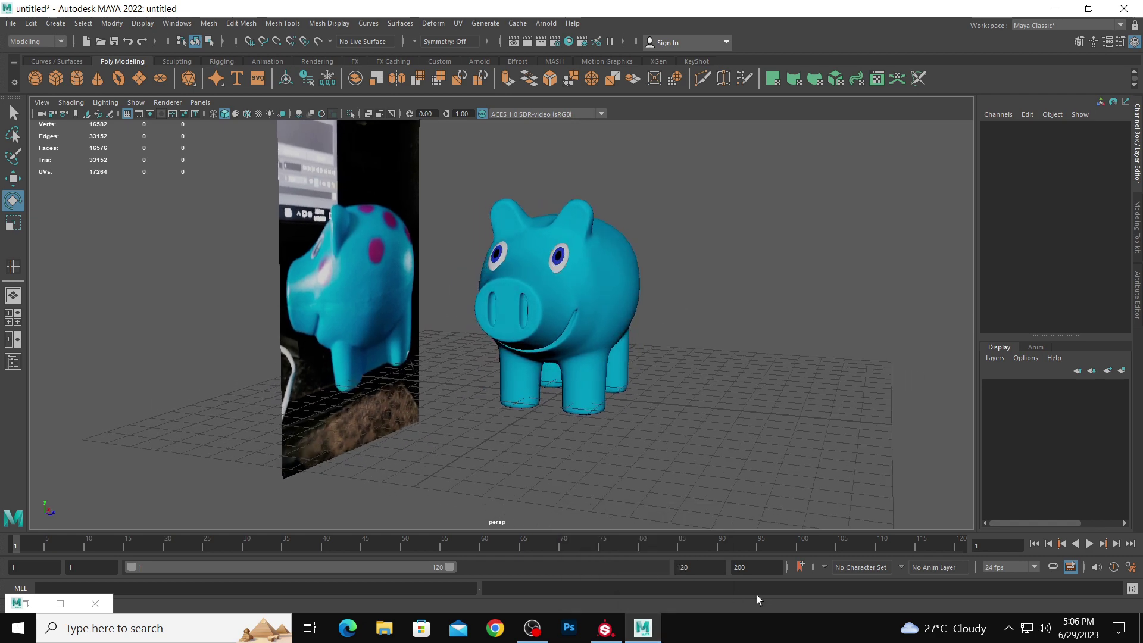
# - Select the ring of faces inside and around both nostrils on the pig's snout and scale them slightly together
pyautogui.scroll(3, 647, 389)
pyautogui.click(539, 297)
pyautogui.scroll(3, 543, 294)
pyautogui.moveTo(555, 275); pyautogui.dragTo(556, 313, button='right')
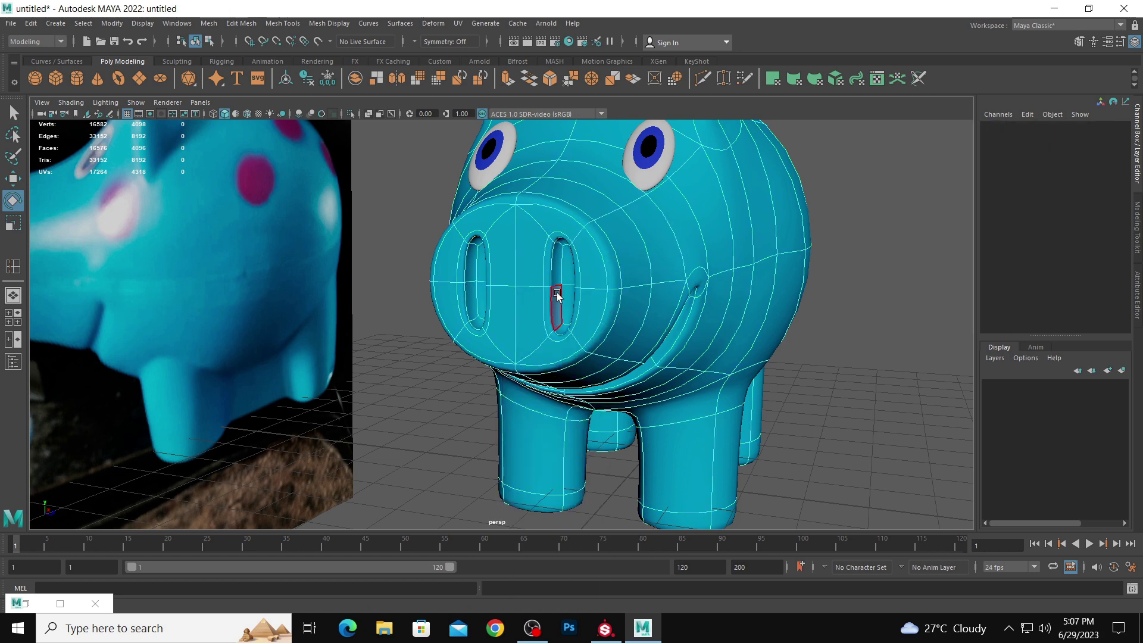
pyautogui.click(559, 289)
pyautogui.keyDown('shift'); pyautogui.moveTo(560, 290); pyautogui.dragTo(556, 326); pyautogui.keyUp('shift')
pyautogui.press('w')
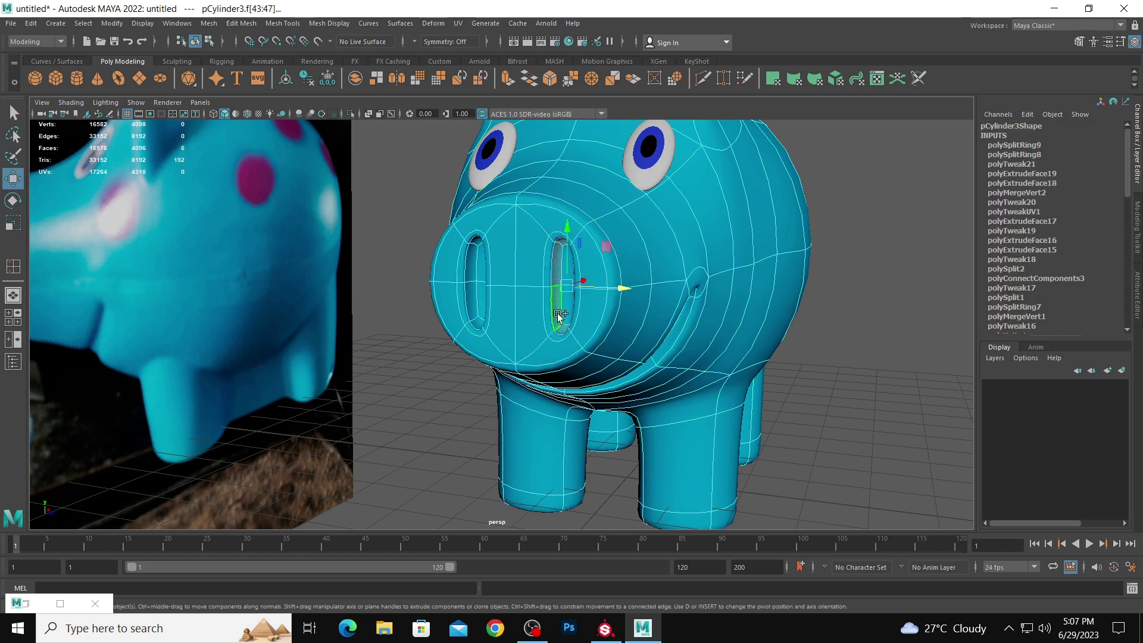
pyautogui.keyDown('shift'); pyautogui.click(552, 312); pyautogui.keyUp('shift')
pyautogui.keyDown('shift'); pyautogui.moveTo(516, 206); pyautogui.dragTo(462, 247); pyautogui.keyUp('shift')
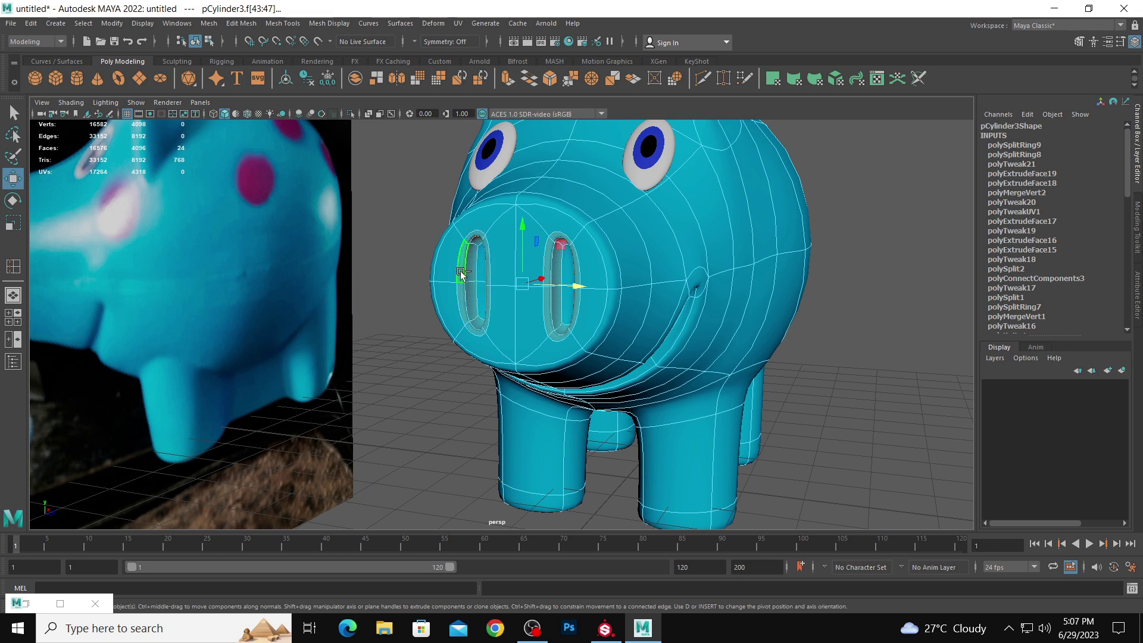
pyautogui.press('r')
pyautogui.moveTo(515, 241); pyautogui.dragTo(519, 249, button='middle')
pyautogui.click(820, 327)
pyautogui.scroll(-7, 590, 274)
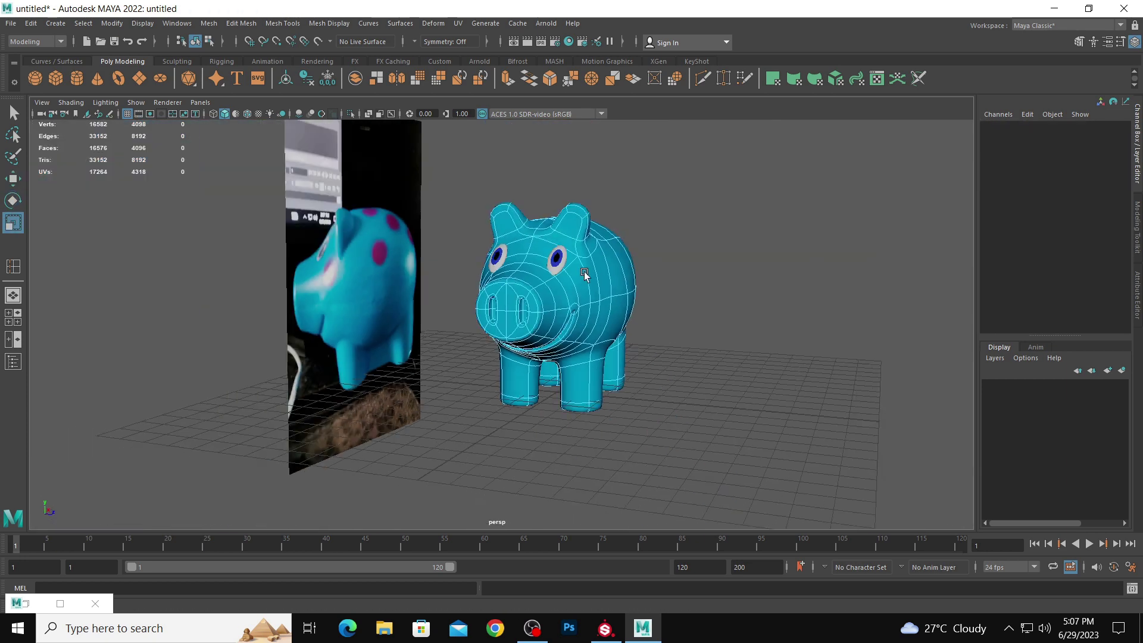
# - Return the pig body to object mode, clear the selection and check the snout from the front
pyautogui.keyDown('alt'); pyautogui.moveTo(587, 273); pyautogui.dragTo(574, 297); pyautogui.keyUp('alt')
pyautogui.moveTo(571, 300); pyautogui.dragTo(635, 263, button='right')
pyautogui.click(637, 263)
pyautogui.scroll(-3, 597, 262)
pyautogui.keyDown('alt'); pyautogui.moveTo(597, 262); pyautogui.dragTo(577, 262); pyautogui.keyUp('alt')
pyautogui.keyDown('alt'); pyautogui.moveTo(577, 263); pyautogui.dragTo(684, 294, button='right'); pyautogui.keyUp('alt')
pyautogui.hotkey('ctrl', 'z')
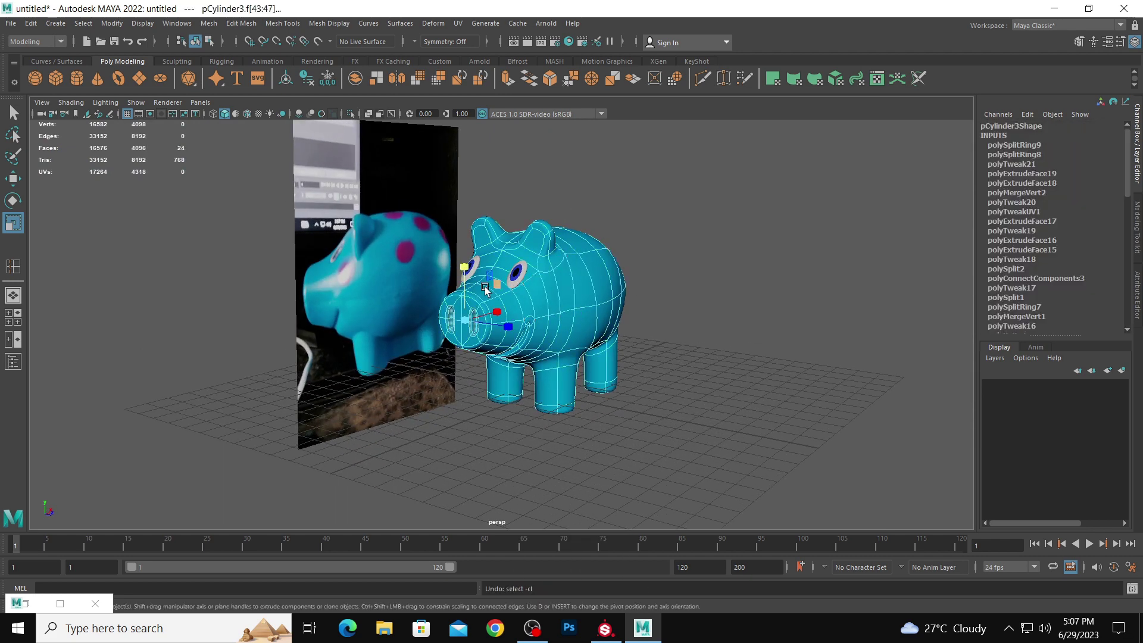
pyautogui.moveTo(506, 285); pyautogui.dragTo(560, 270, button='right')
pyautogui.click(735, 323)
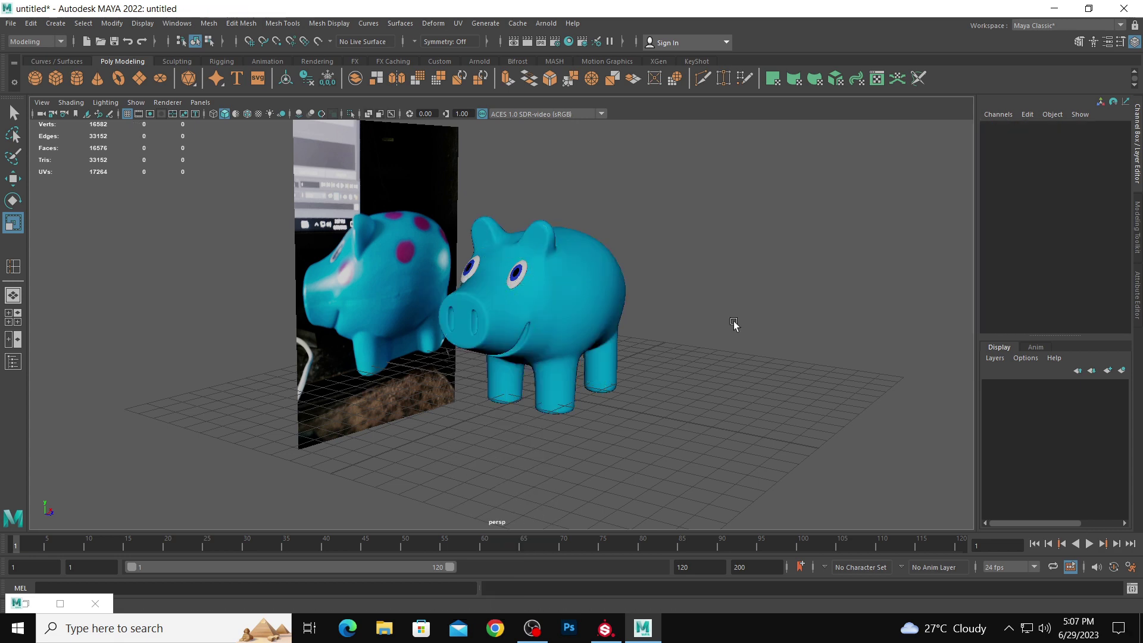
pyautogui.keyDown('alt'); pyautogui.moveTo(735, 324); pyautogui.dragTo(707, 306); pyautogui.keyUp('alt')
pyautogui.keyDown('alt'); pyautogui.moveTo(707, 306); pyautogui.dragTo(894, 373, button='right'); pyautogui.keyUp('alt')
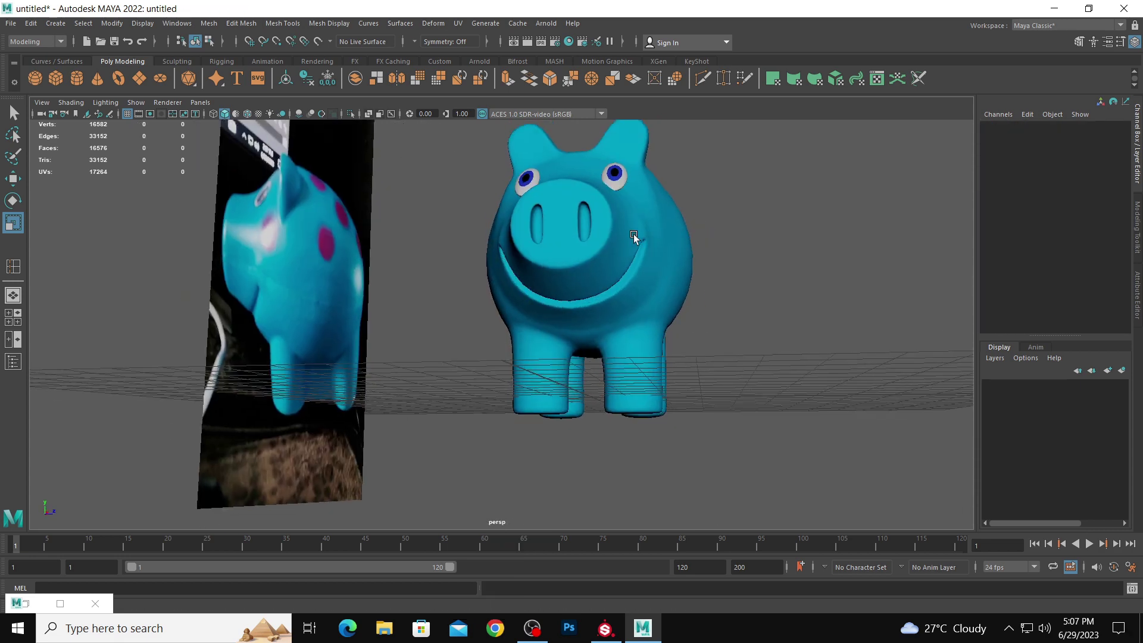
# - Select the edge loops around both corners of the pig's mouth and activate the Scale tool
pyautogui.doubleClick(633, 237)
pyautogui.keyDown('alt'); pyautogui.moveTo(633, 238); pyautogui.dragTo(690, 211, button='right'); pyautogui.keyUp('alt')
pyautogui.doubleClick(696, 195)
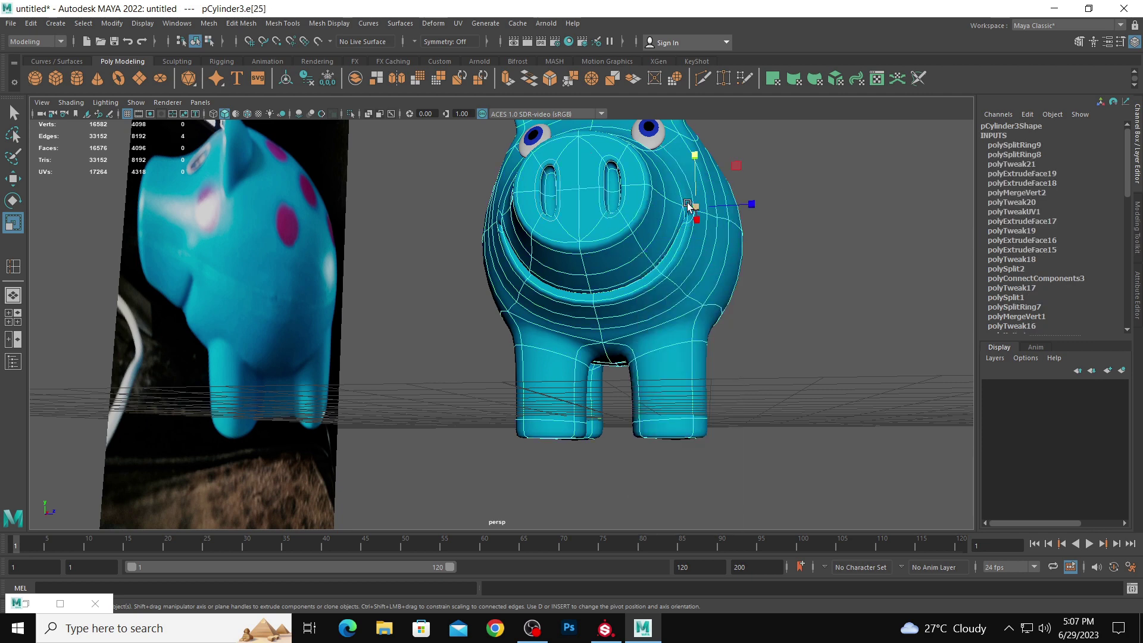
pyautogui.keyDown('alt'); pyautogui.moveTo(696, 195); pyautogui.dragTo(617, 227); pyautogui.keyUp('alt')
pyautogui.keyDown('shift'); pyautogui.doubleClick(652, 196); pyautogui.keyUp('shift')
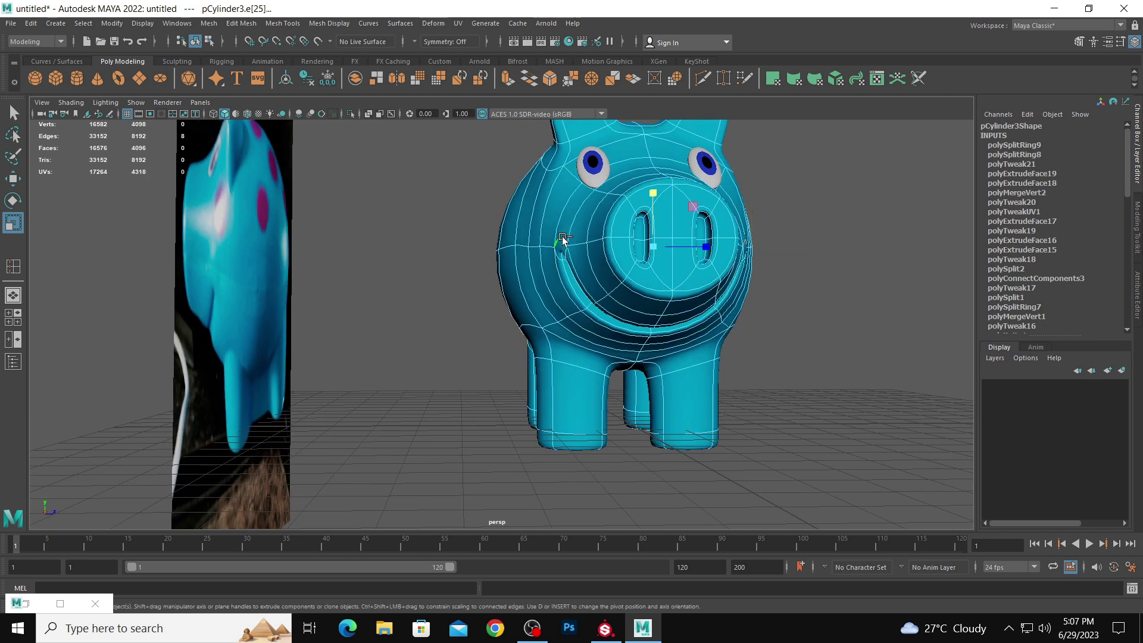
pyautogui.keyDown('alt'); pyautogui.moveTo(687, 265); pyautogui.dragTo(647, 267); pyautogui.keyUp('alt')
pyautogui.press('e')
pyautogui.press('r')
pyautogui.moveTo(708, 254); pyautogui.dragTo(755, 224, button='right')
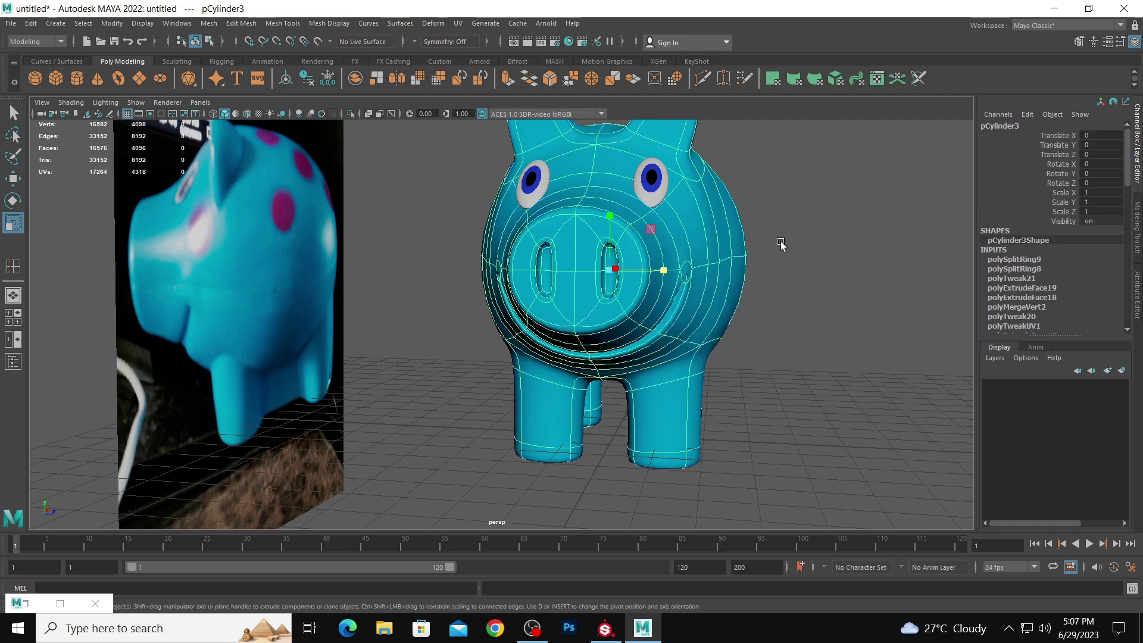
pyautogui.click(784, 247)
pyautogui.scroll(-3, 740, 256)
pyautogui.keyDown('alt'); pyautogui.moveTo(742, 256); pyautogui.dragTo(753, 247); pyautogui.keyUp('alt')
pyautogui.scroll(-7, 752, 247)
pyautogui.keyDown('alt'); pyautogui.moveTo(432, 192); pyautogui.dragTo(525, 278); pyautogui.keyUp('alt')
pyautogui.keyDown('alt'); pyautogui.moveTo(525, 278); pyautogui.dragTo(866, 365, button='right'); pyautogui.keyUp('alt')
pyautogui.keyDown('alt'); pyautogui.moveTo(866, 364); pyautogui.dragTo(696, 281); pyautogui.keyUp('alt')
pyautogui.hotkey('ctrl', 'z')
pyautogui.hotkey('ctrl', 'z')
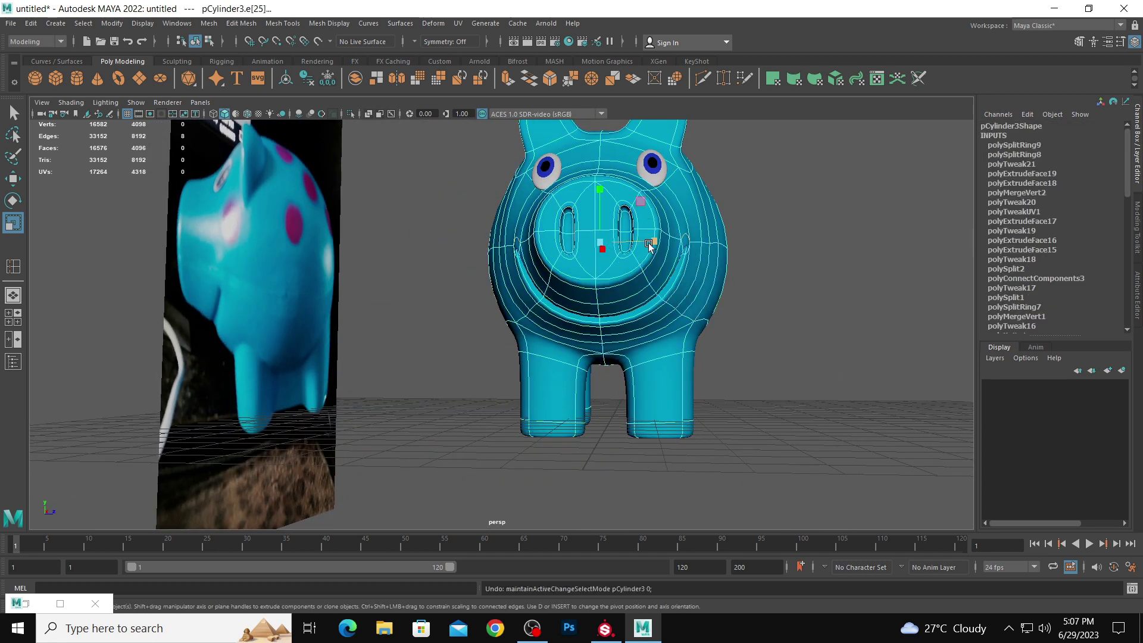
# - Scale the selected mouth-corner edges slightly along Z, then return the body to object mode
pyautogui.moveTo(649, 245); pyautogui.dragTo(652, 246)
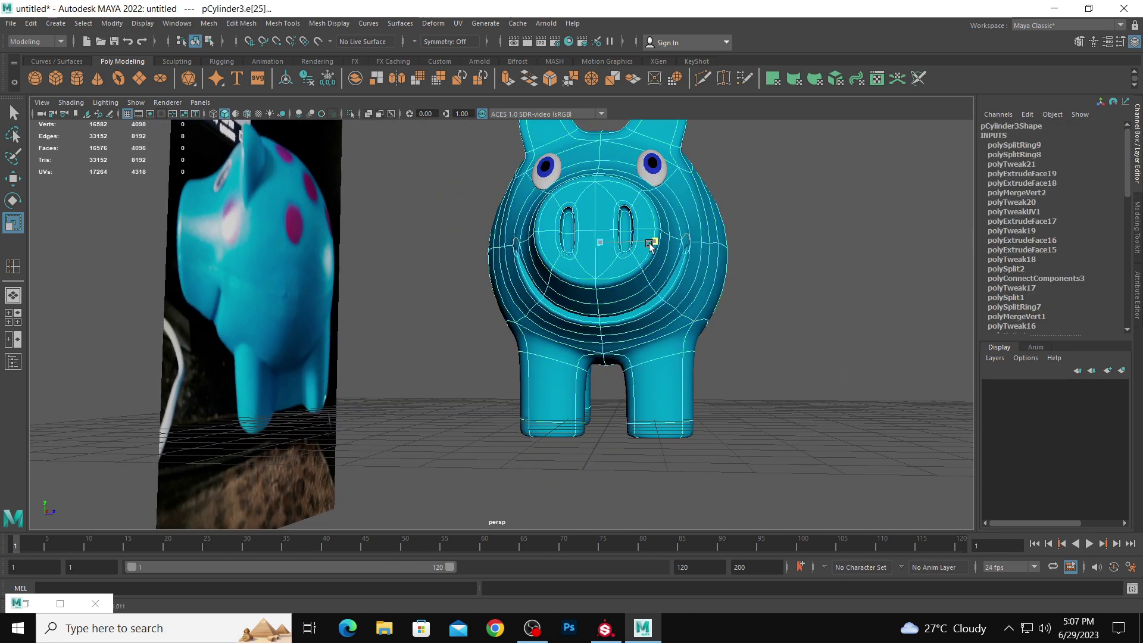
pyautogui.click(832, 281)
pyautogui.keyDown('alt'); pyautogui.moveTo(832, 280); pyautogui.dragTo(750, 273); pyautogui.keyUp('alt')
pyautogui.moveTo(637, 247); pyautogui.dragTo(694, 215, button='right')
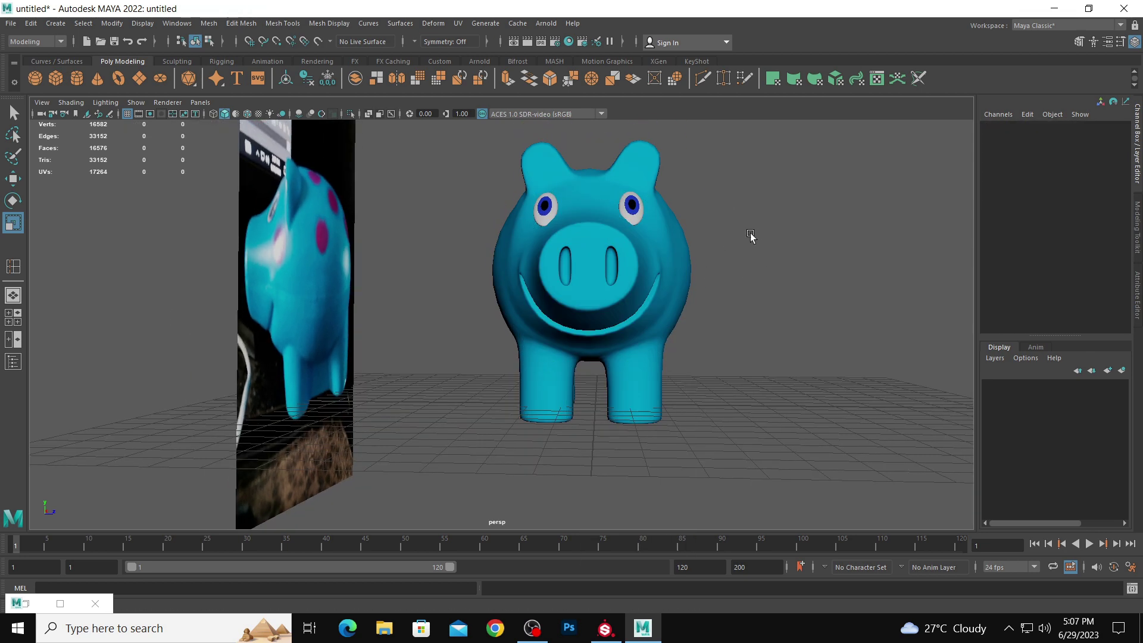
pyautogui.keyDown('alt'); pyautogui.moveTo(750, 234); pyautogui.dragTo(623, 271); pyautogui.keyUp('alt')
pyautogui.click(585, 292)
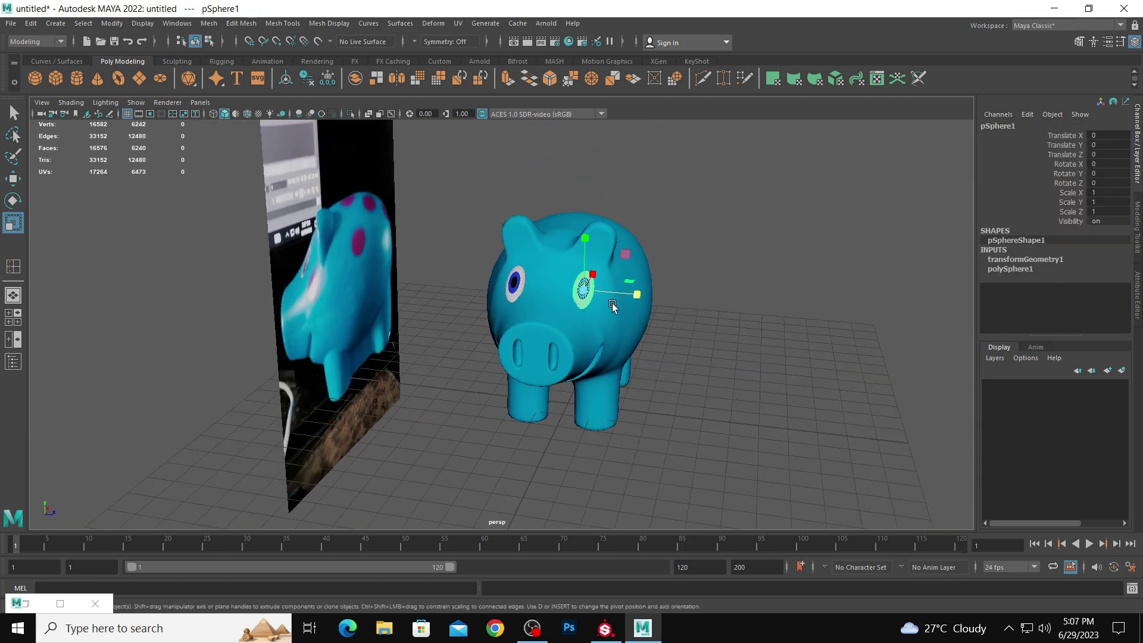
pyautogui.click(511, 287)
pyautogui.click(701, 312)
pyautogui.keyDown('alt'); pyautogui.moveTo(702, 311); pyautogui.dragTo(509, 301); pyautogui.keyUp('alt')
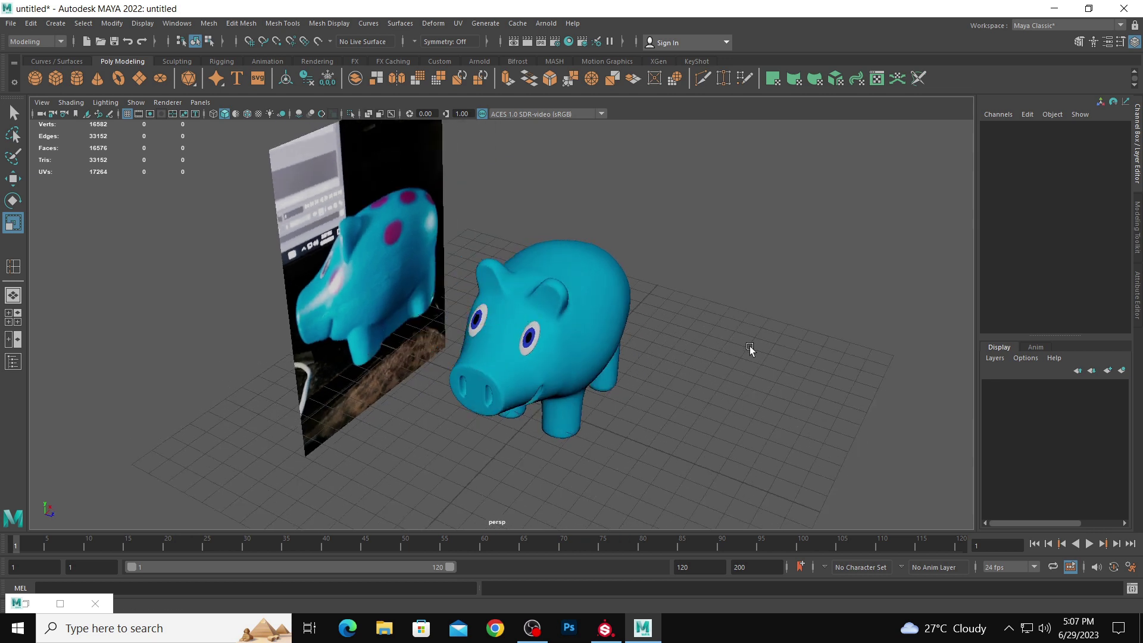
pyautogui.scroll(8, 749, 346)
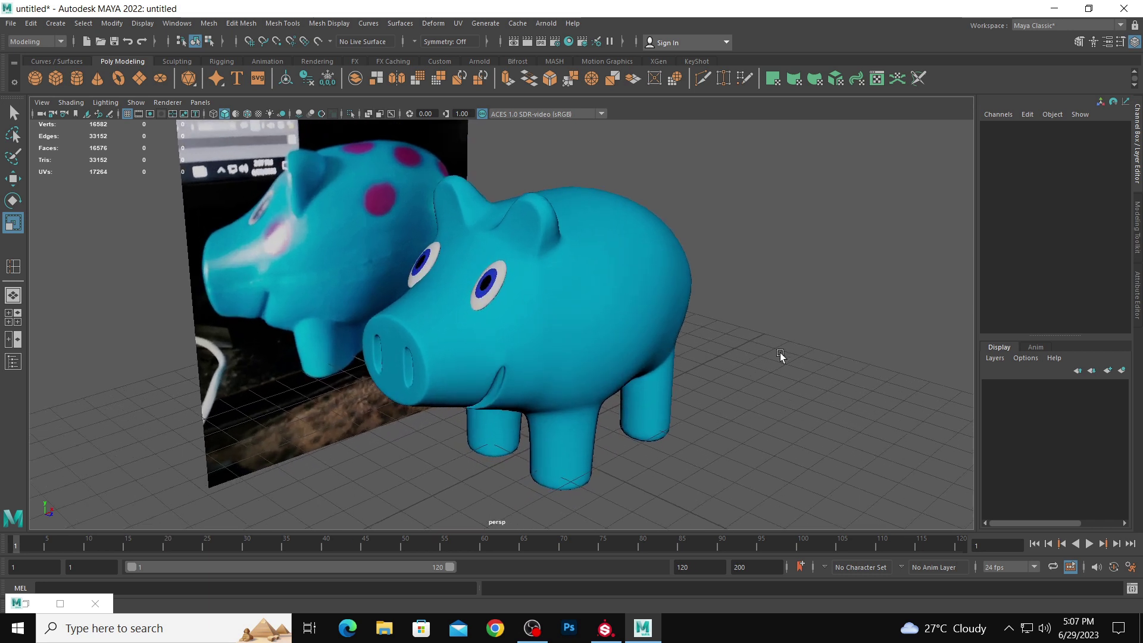
# - Apply automatic UV mapping to both eye spheres with the UV Editor open, then close the editor and clear the selection
pyautogui.click(436, 254)
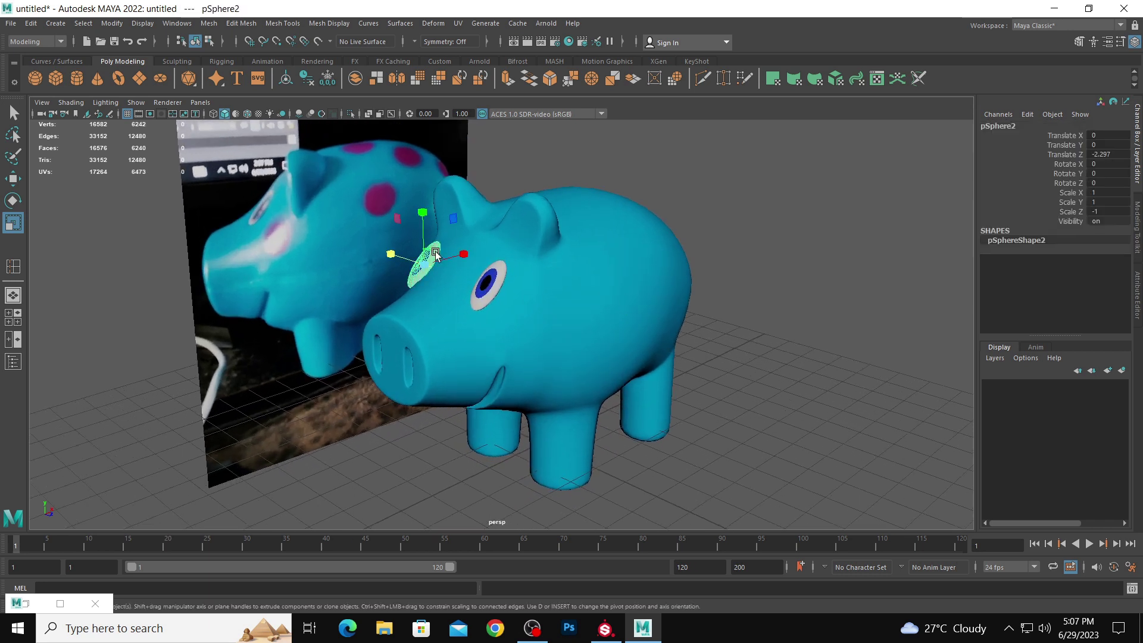
pyautogui.keyDown('shift'); pyautogui.click(494, 286); pyautogui.keyUp('shift')
pyautogui.click(458, 23)
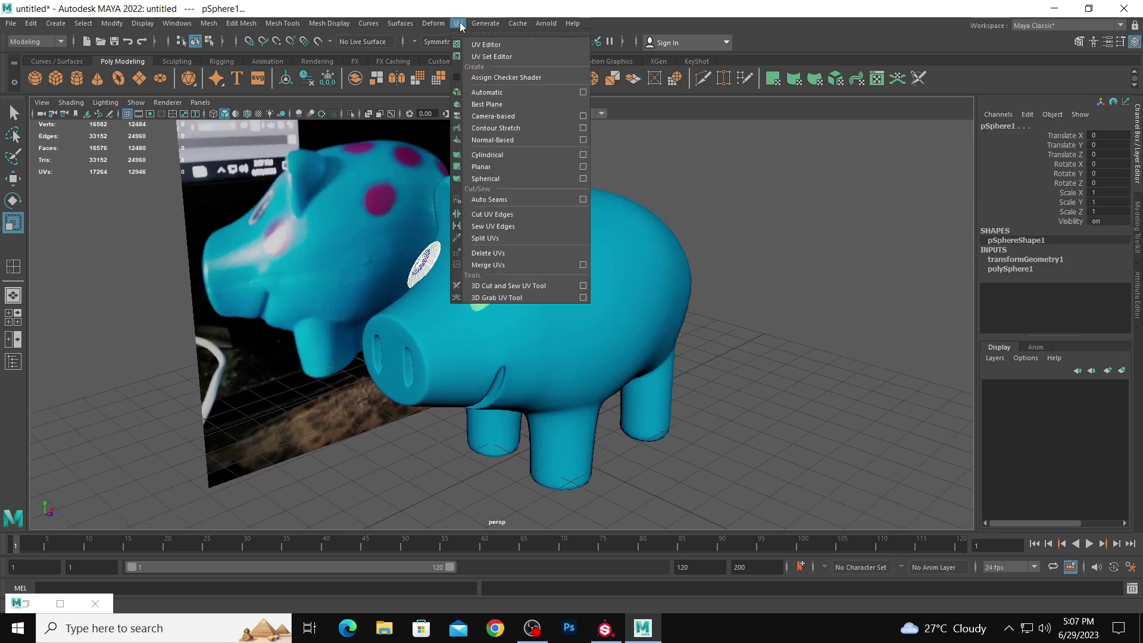
pyautogui.click(480, 44)
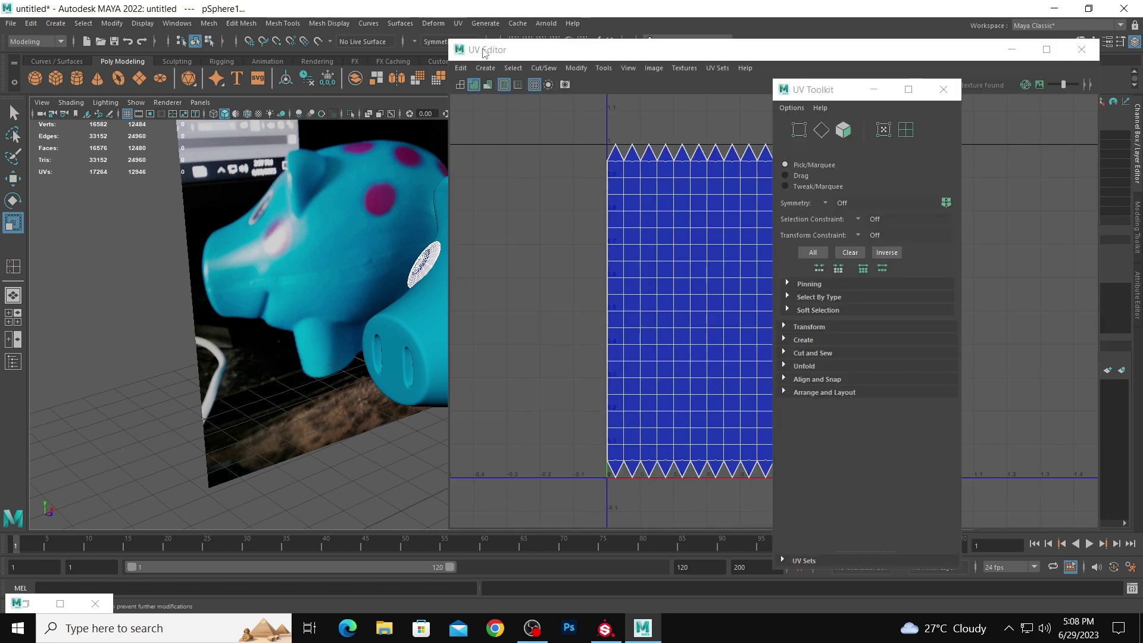
pyautogui.click(460, 25)
pyautogui.click(499, 95)
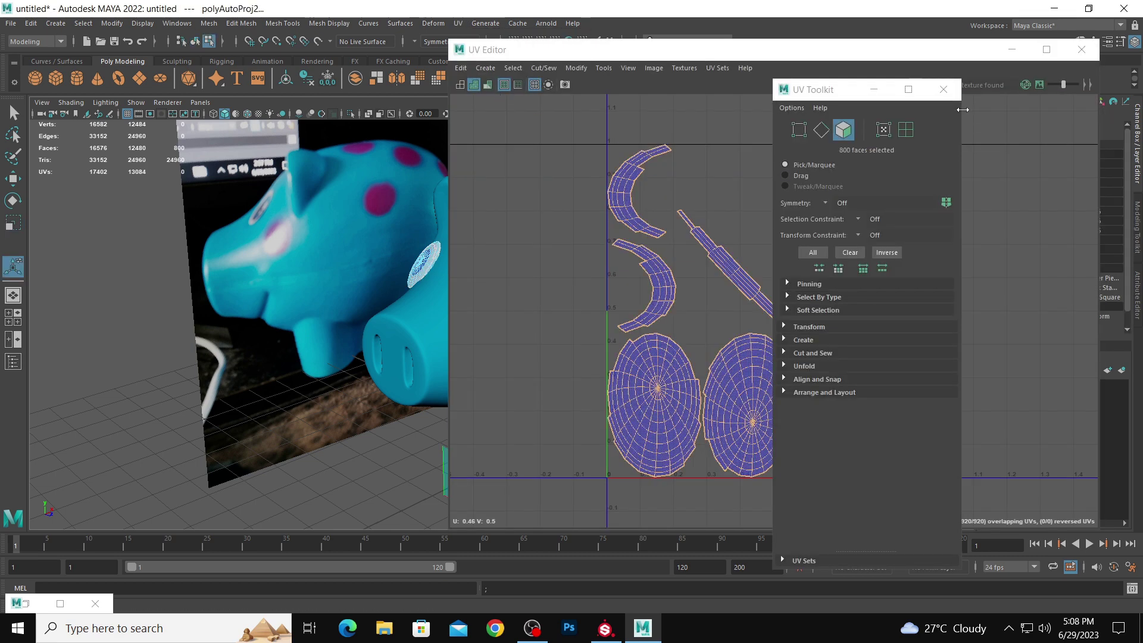
pyautogui.click(943, 89)
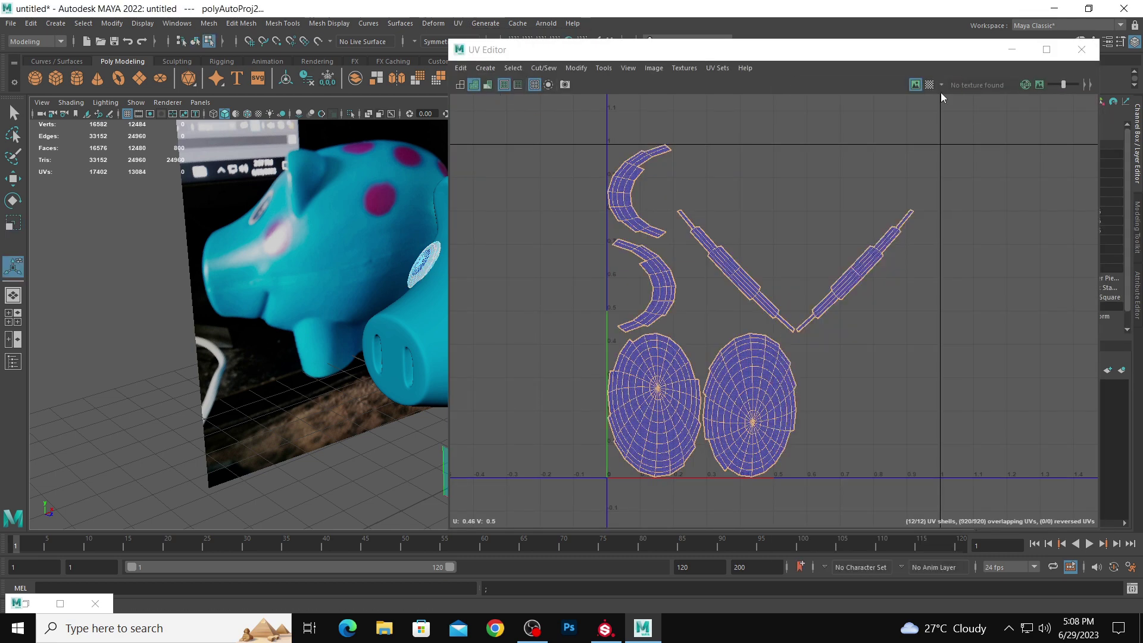
pyautogui.click(1094, 50)
pyautogui.moveTo(481, 277); pyautogui.dragTo(531, 258, button='right')
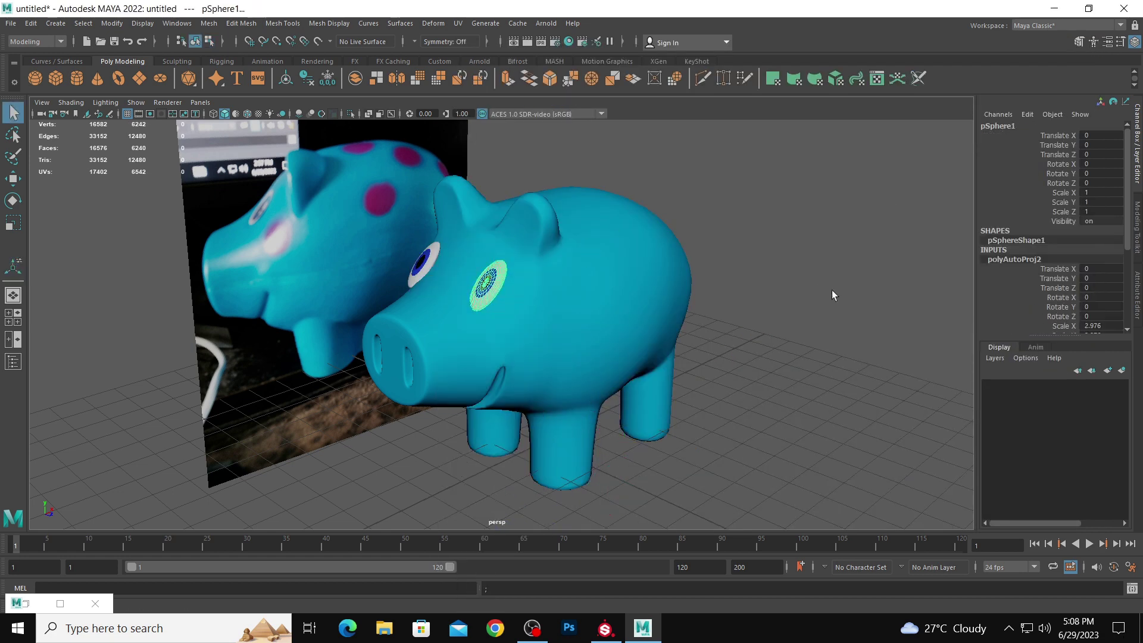
pyautogui.click(831, 290)
pyautogui.keyDown('alt'); pyautogui.moveTo(831, 291); pyautogui.dragTo(723, 295); pyautogui.keyUp('alt')
pyautogui.keyDown('alt'); pyautogui.moveTo(724, 295); pyautogui.dragTo(573, 266, button='right'); pyautogui.keyUp('alt')
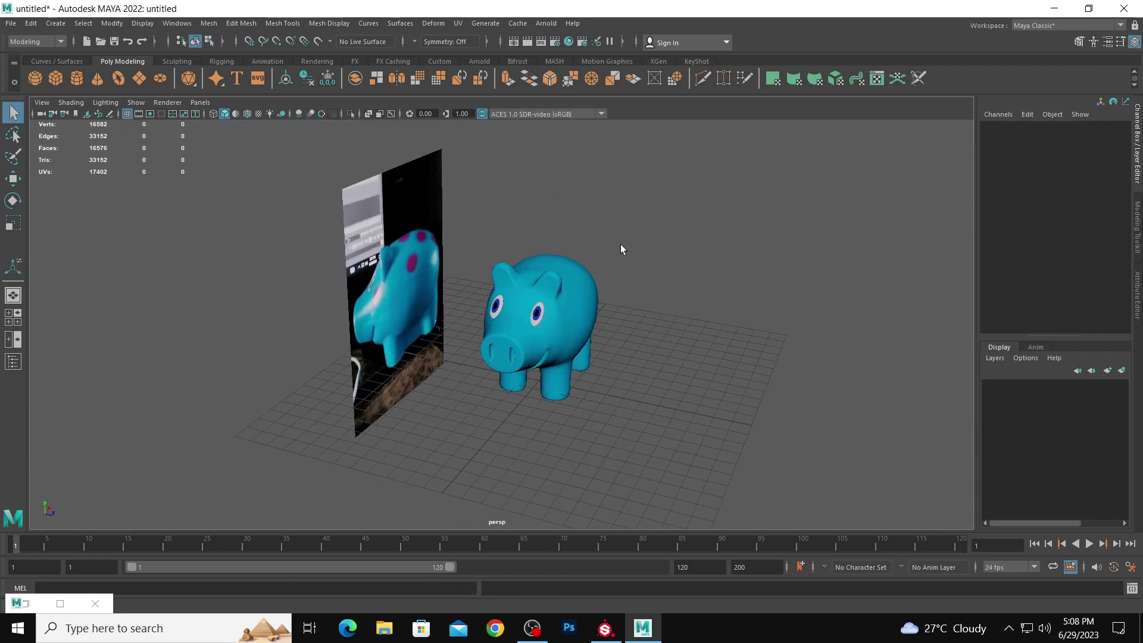
# - Freeze the transformations and center the pivots of the pig body and both eyes, then deselect them
pyautogui.moveTo(447, 227); pyautogui.dragTo(785, 477)
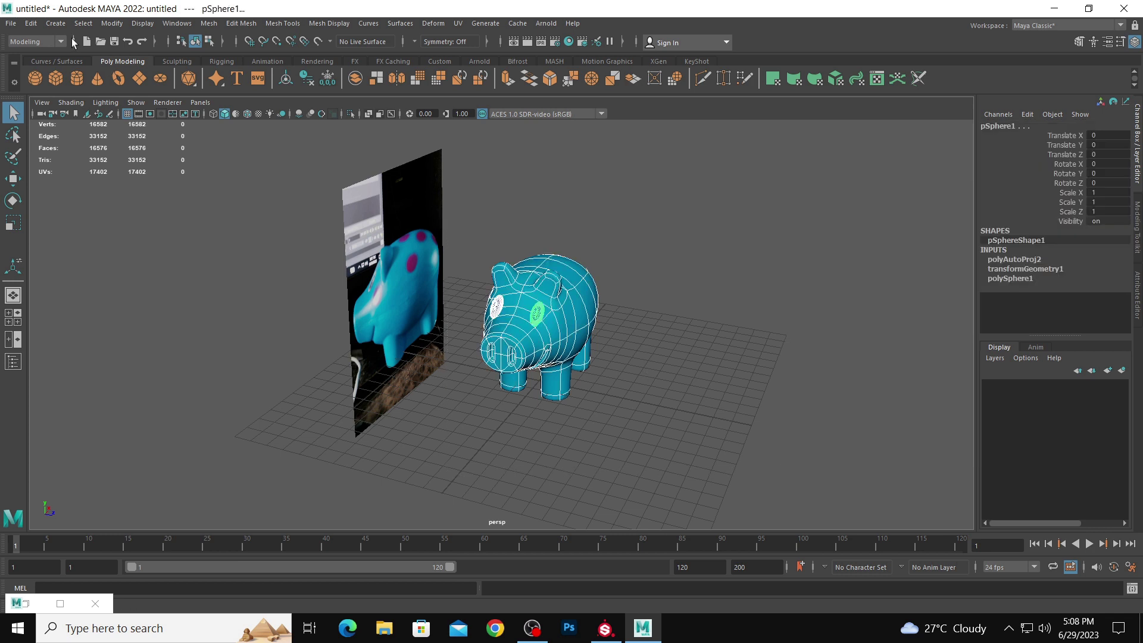
pyautogui.click(116, 26)
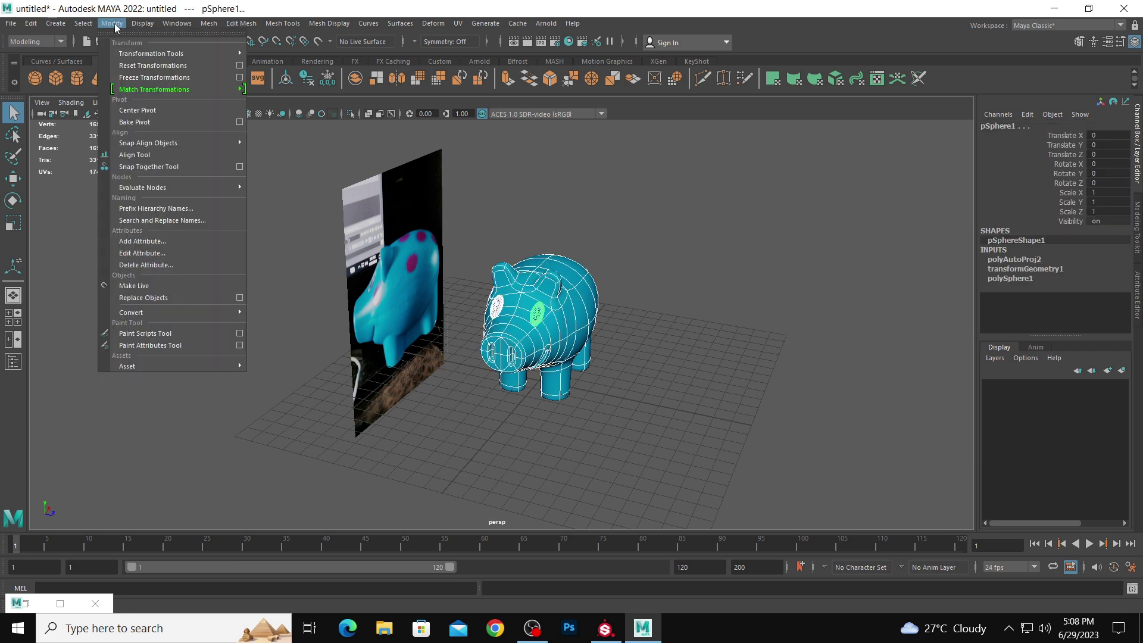
pyautogui.click(136, 77)
pyautogui.click(113, 27)
pyautogui.click(137, 110)
pyautogui.click(112, 27)
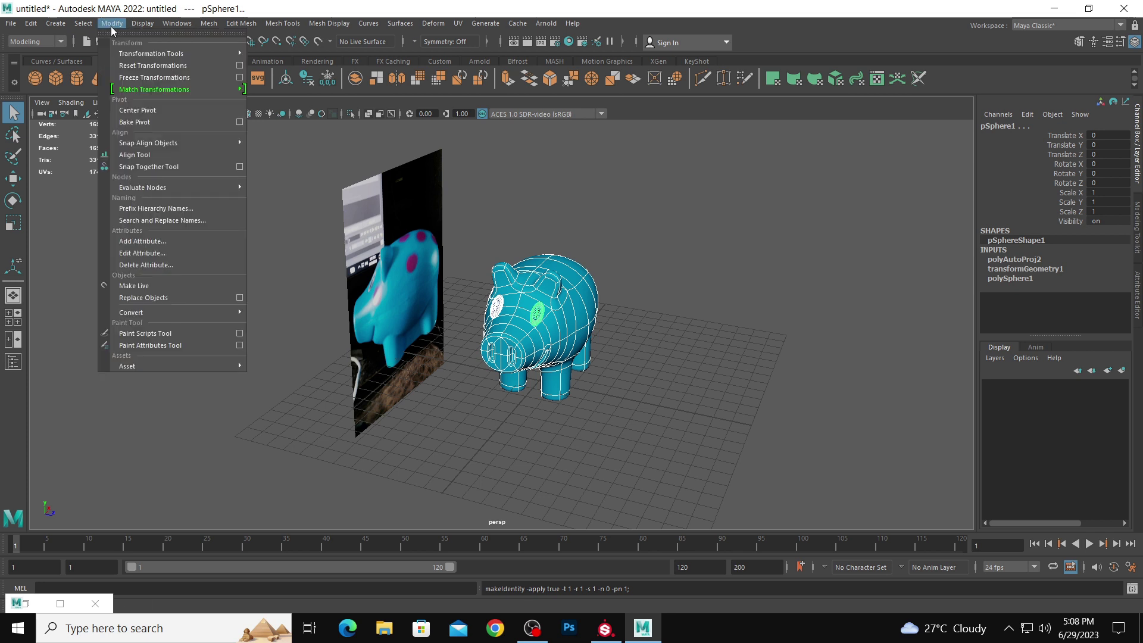
pyautogui.click(137, 110)
pyautogui.press('w')
pyautogui.keyDown('alt'); pyautogui.moveTo(564, 305); pyautogui.dragTo(378, 329); pyautogui.keyUp('alt')
pyautogui.click(662, 338)
pyautogui.hotkey('ctrl', 'z')
pyautogui.click(668, 331)
# - Widen the pig's rear by scaling the opposite outer side vertices slightly outward along Z, then return to object mode
pyautogui.click(527, 361)
pyautogui.moveTo(377, 328); pyautogui.dragTo(339, 322, button='right')
pyautogui.click(388, 345)
pyautogui.keyDown('alt'); pyautogui.moveTo(372, 329); pyautogui.dragTo(467, 356); pyautogui.keyUp('alt')
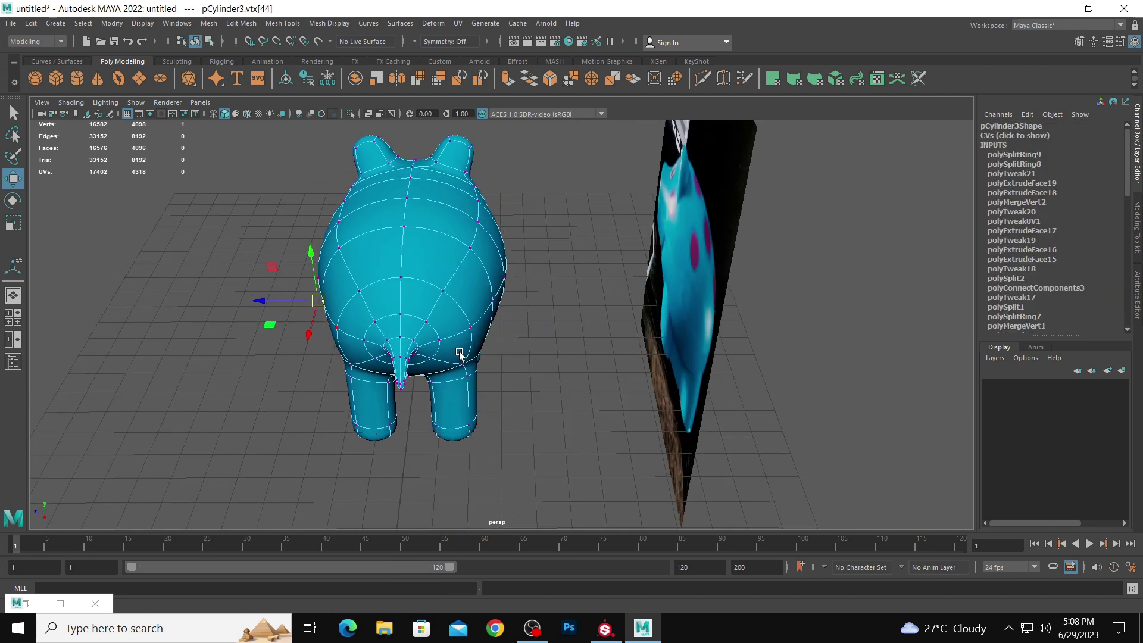
pyautogui.keyDown('shift'); pyautogui.click(494, 303); pyautogui.keyUp('shift')
pyautogui.press('r')
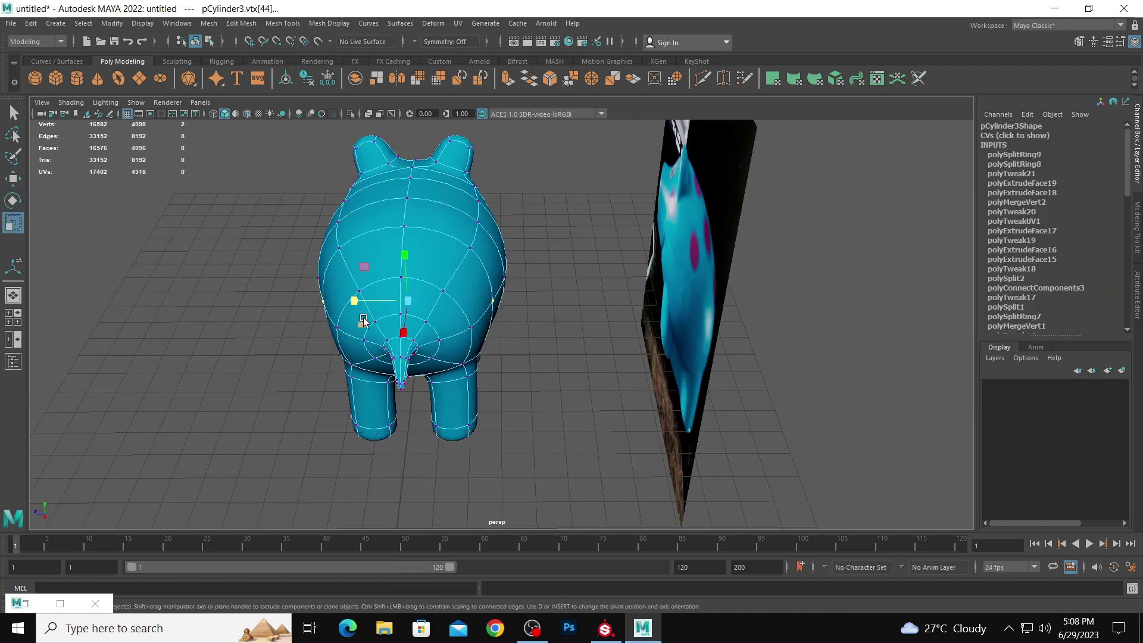
pyautogui.moveTo(352, 301); pyautogui.dragTo(345, 305)
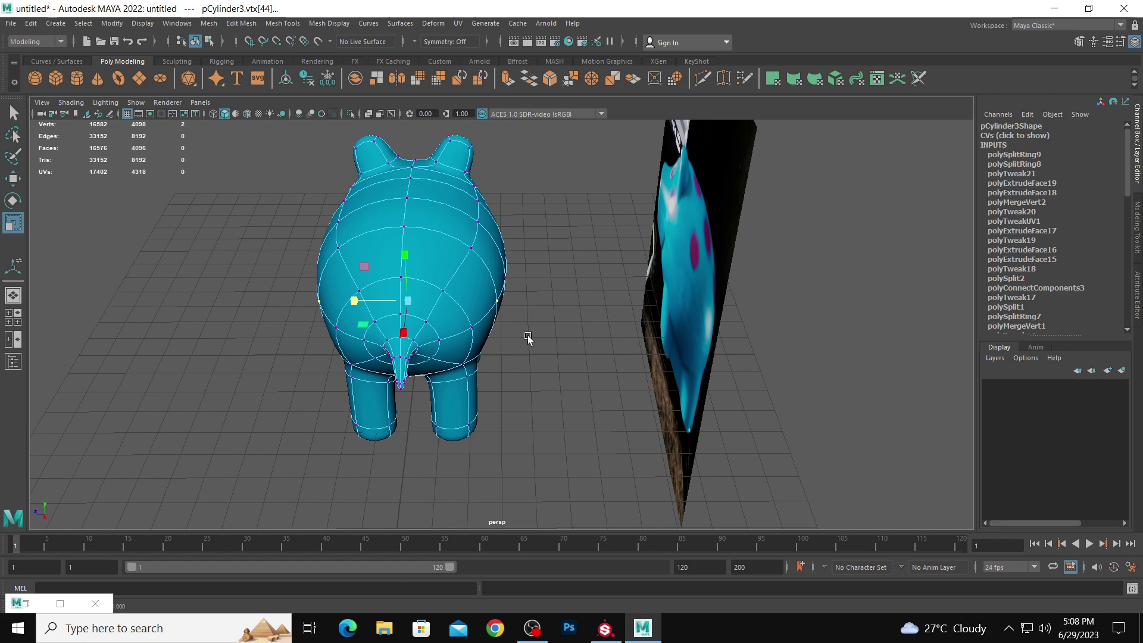
pyautogui.click(574, 348)
pyautogui.keyDown('alt'); pyautogui.moveTo(574, 349); pyautogui.dragTo(618, 296); pyautogui.keyUp('alt')
pyautogui.moveTo(581, 286); pyautogui.dragTo(633, 258, button='right')
pyautogui.click(745, 305)
pyautogui.keyDown('alt'); pyautogui.moveTo(744, 305); pyautogui.dragTo(707, 296); pyautogui.keyUp('alt')
# - Select the pair of body side vertices behind the mouth corners and adjust their spacing by scaling along Z
pyautogui.scroll(3, 655, 304)
pyautogui.click(630, 309)
pyautogui.scroll(3, 730, 331)
pyautogui.press('F9')
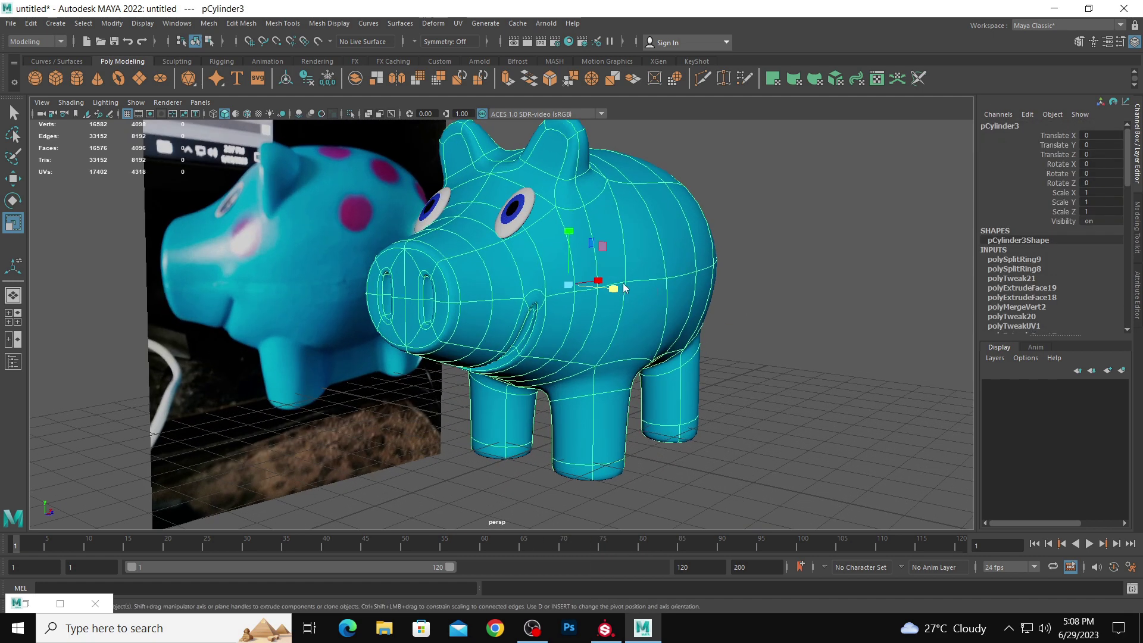
pyautogui.click(632, 293)
pyautogui.keyDown('alt'); pyautogui.moveTo(633, 293); pyautogui.dragTo(664, 289); pyautogui.keyUp('alt')
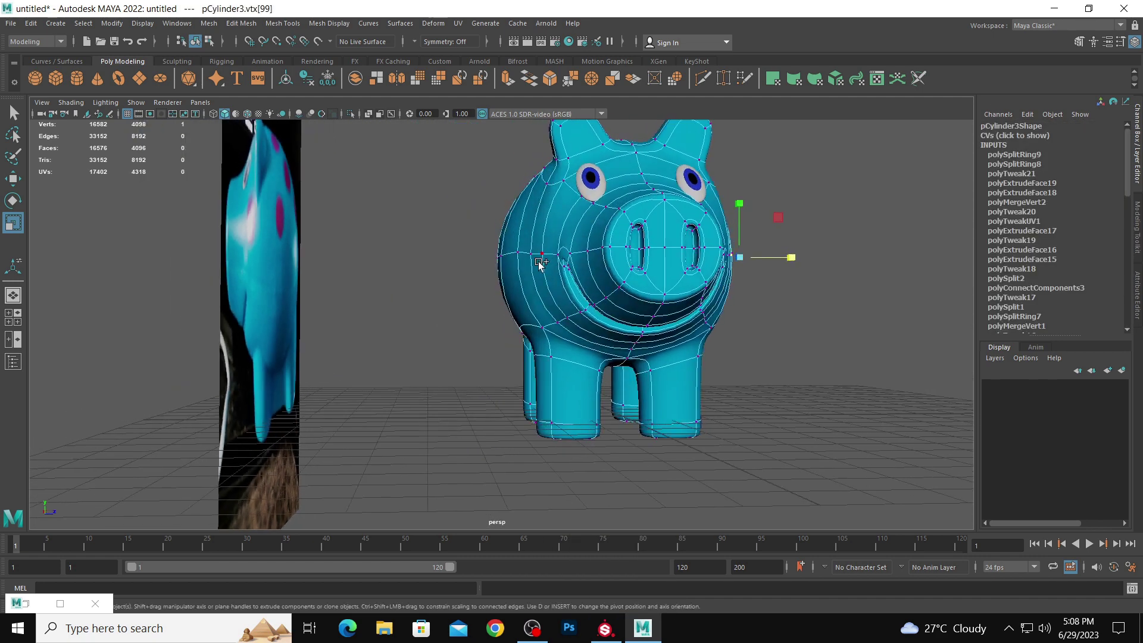
pyautogui.keyDown('alt'); pyautogui.moveTo(535, 261); pyautogui.dragTo(615, 302); pyautogui.keyUp('alt')
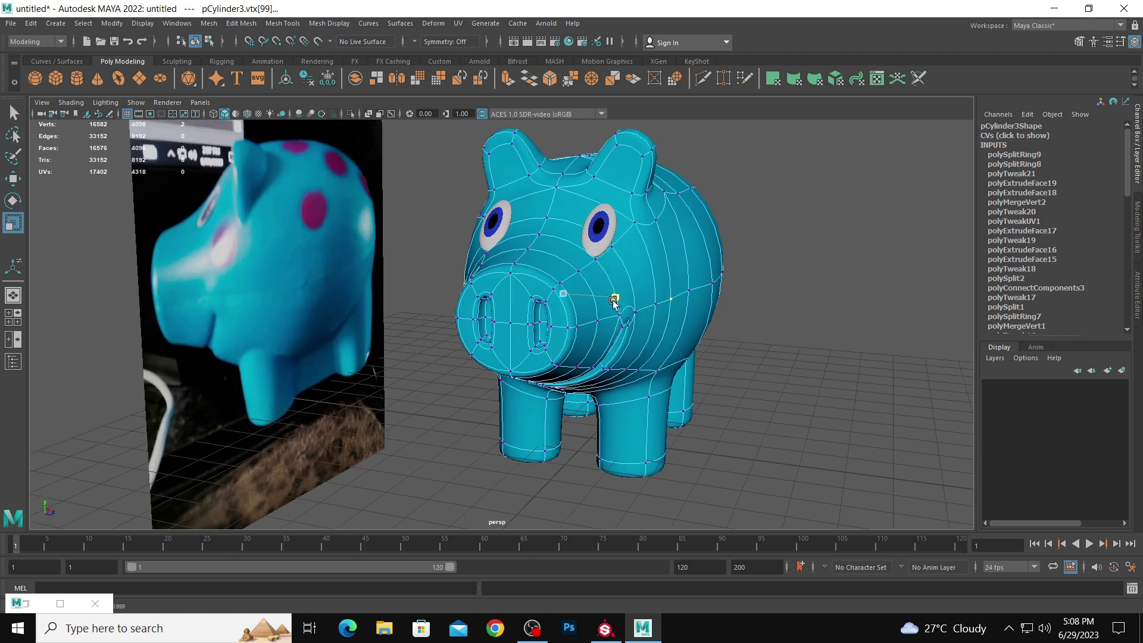
pyautogui.click(720, 306)
# - Select the opposite vertices farther back on the pig's flanks and scale them slightly along Z
pyautogui.click(705, 296)
pyautogui.keyDown('alt'); pyautogui.moveTo(706, 296); pyautogui.dragTo(752, 305); pyautogui.keyUp('alt')
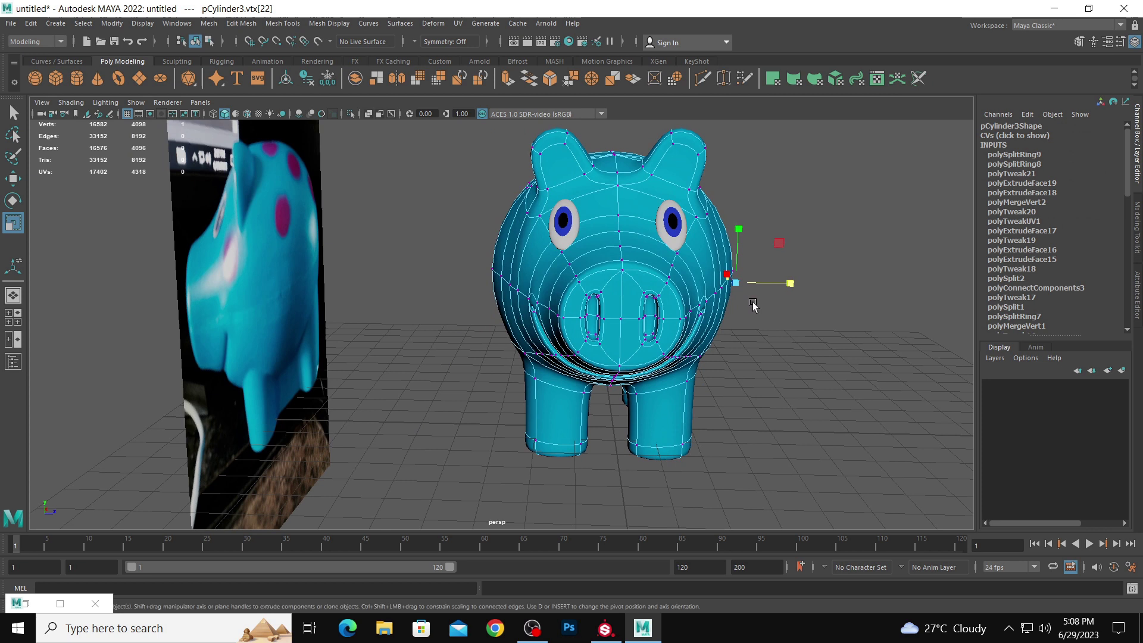
pyautogui.keyDown('shift'); pyautogui.click(510, 285); pyautogui.keyUp('shift')
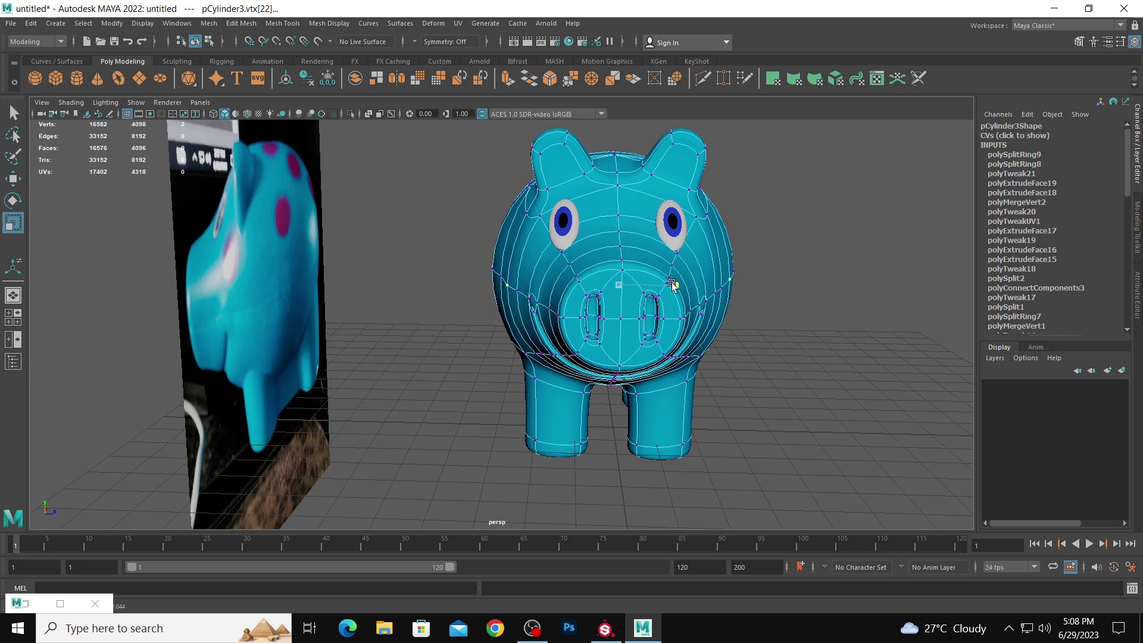
pyautogui.moveTo(672, 285); pyautogui.dragTo(671, 287)
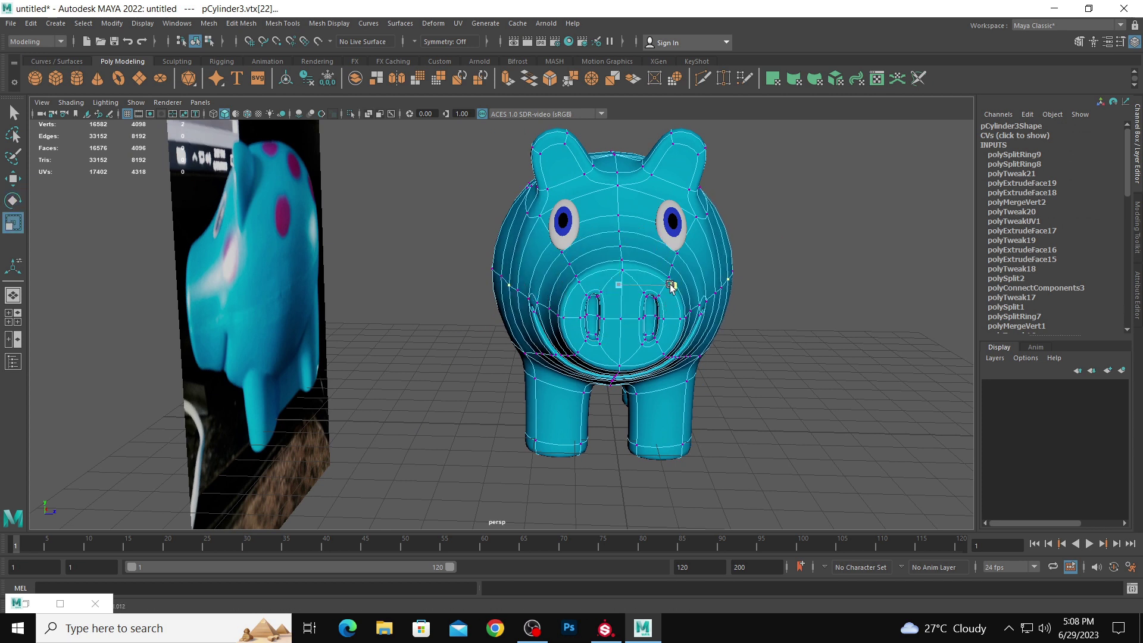
# - Select the next pair of opposite side vertices on the pig's flanks, then deselect them and return to object mode
pyautogui.click(729, 290)
pyautogui.keyDown('shift'); pyautogui.click(539, 289); pyautogui.keyUp('shift')
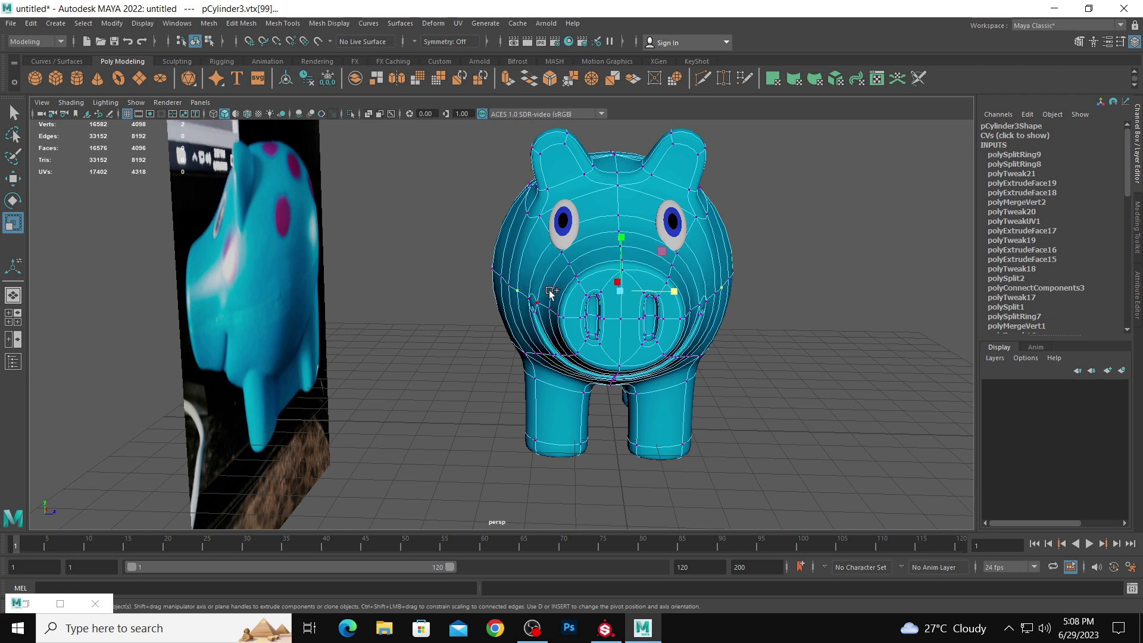
pyautogui.click(832, 298)
pyautogui.keyDown('alt'); pyautogui.moveTo(832, 298); pyautogui.dragTo(586, 291); pyautogui.keyUp('alt')
pyautogui.press('F8')
# - Examine the smoothed pig from several angles beside the reference photo to compare its overall shape
pyautogui.click(699, 281)
pyautogui.keyDown('alt'); pyautogui.moveTo(699, 281); pyautogui.dragTo(598, 248); pyautogui.keyUp('alt')
pyautogui.scroll(5, 618, 262)
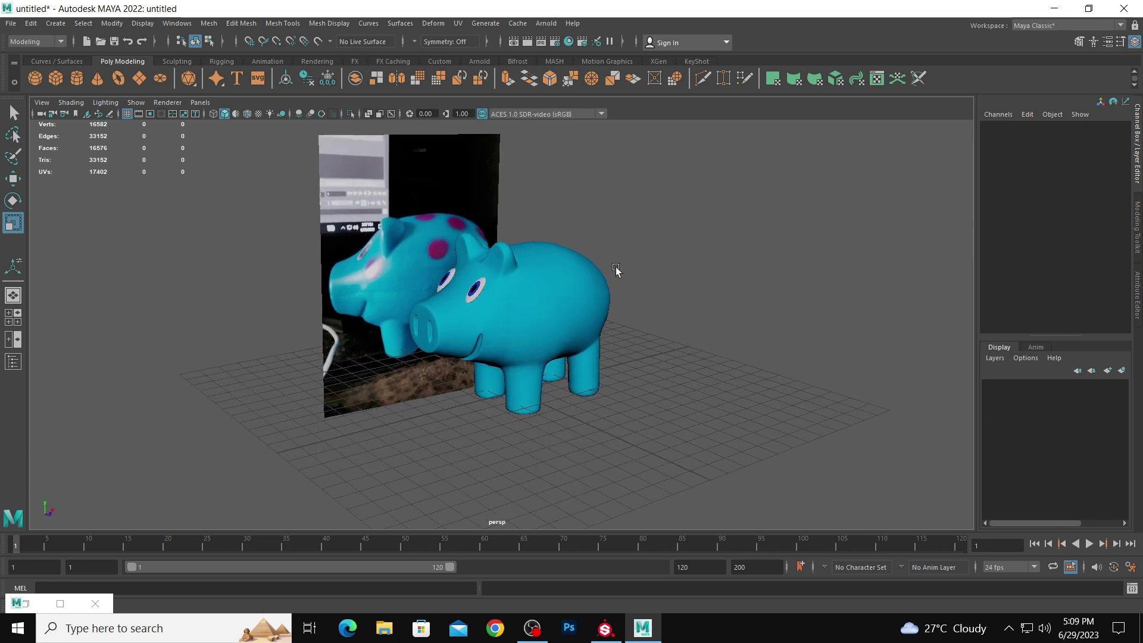
pyautogui.keyDown('alt'); pyautogui.moveTo(649, 283); pyautogui.dragTo(643, 307); pyautogui.keyUp('alt')
pyautogui.keyDown('alt'); pyautogui.moveTo(655, 311); pyautogui.dragTo(611, 296); pyautogui.keyUp('alt')
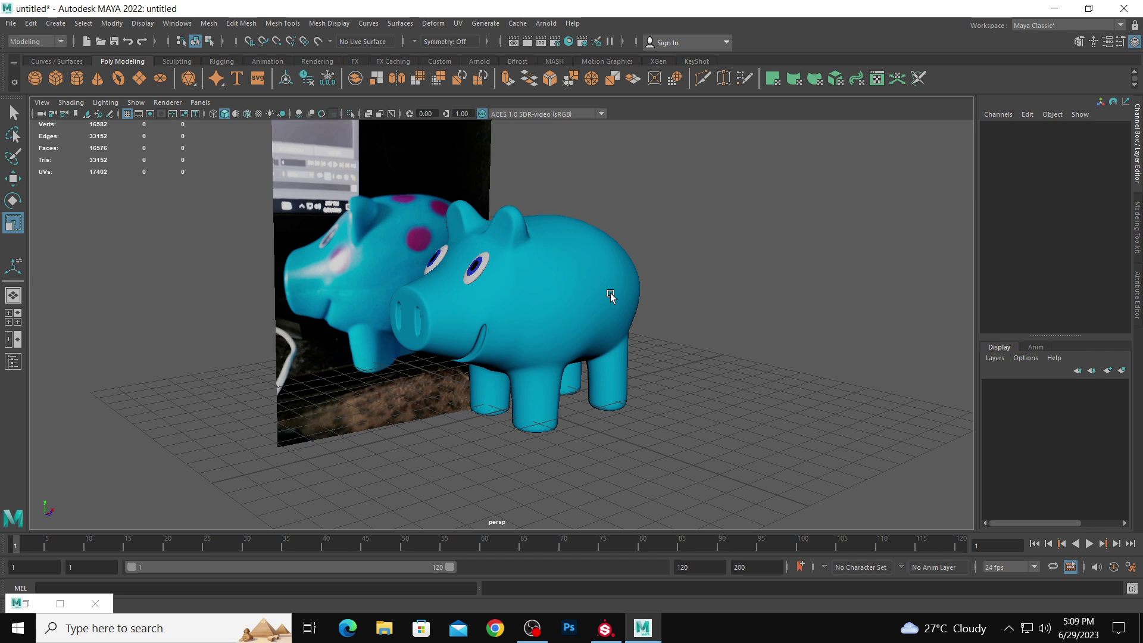
pyautogui.keyDown('alt'); pyautogui.moveTo(698, 309); pyautogui.dragTo(673, 332); pyautogui.keyUp('alt')
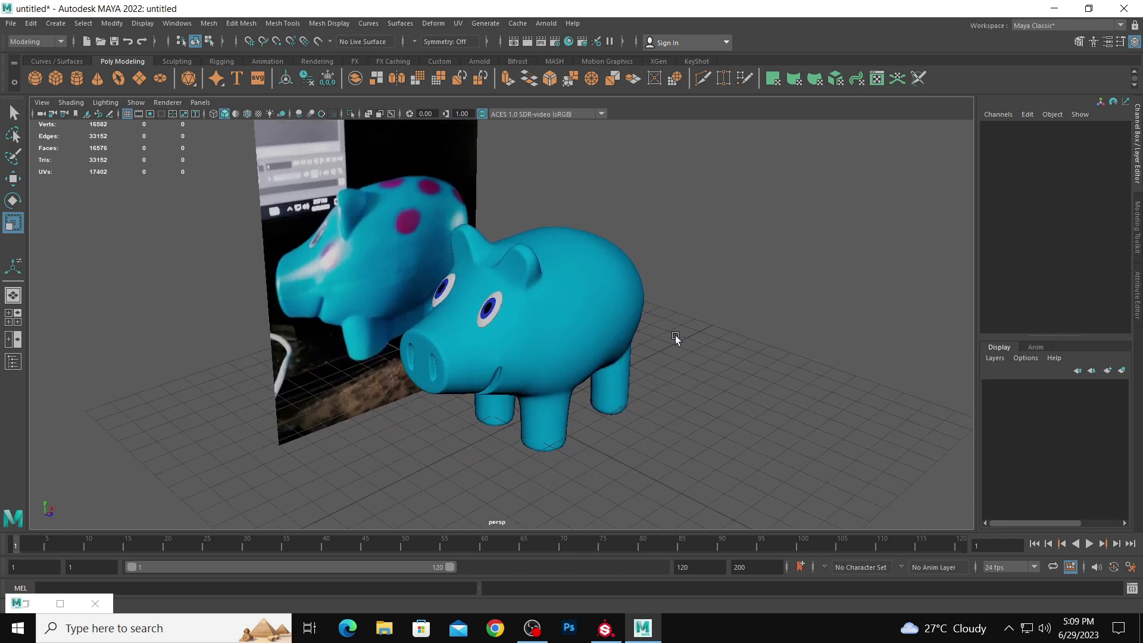
pyautogui.keyDown('alt'); pyautogui.moveTo(675, 335); pyautogui.dragTo(606, 291); pyautogui.keyUp('alt')
pyautogui.click(612, 324)
pyautogui.moveTo(606, 292); pyautogui.dragTo(689, 280, button='right')
pyautogui.click(689, 280)
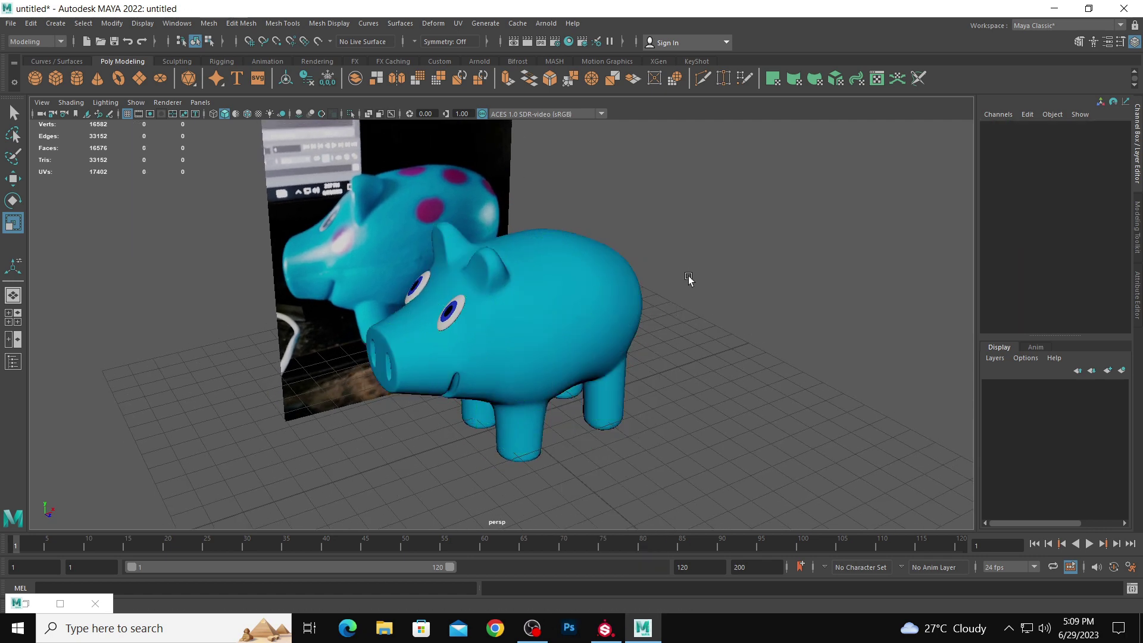
pyautogui.keyDown('alt'); pyautogui.moveTo(689, 280); pyautogui.dragTo(581, 272); pyautogui.keyUp('alt')
# - Preview the pig body without smoothing, then restore its smooth mesh preview and deselect it
pyautogui.click(593, 273)
pyautogui.press('1')
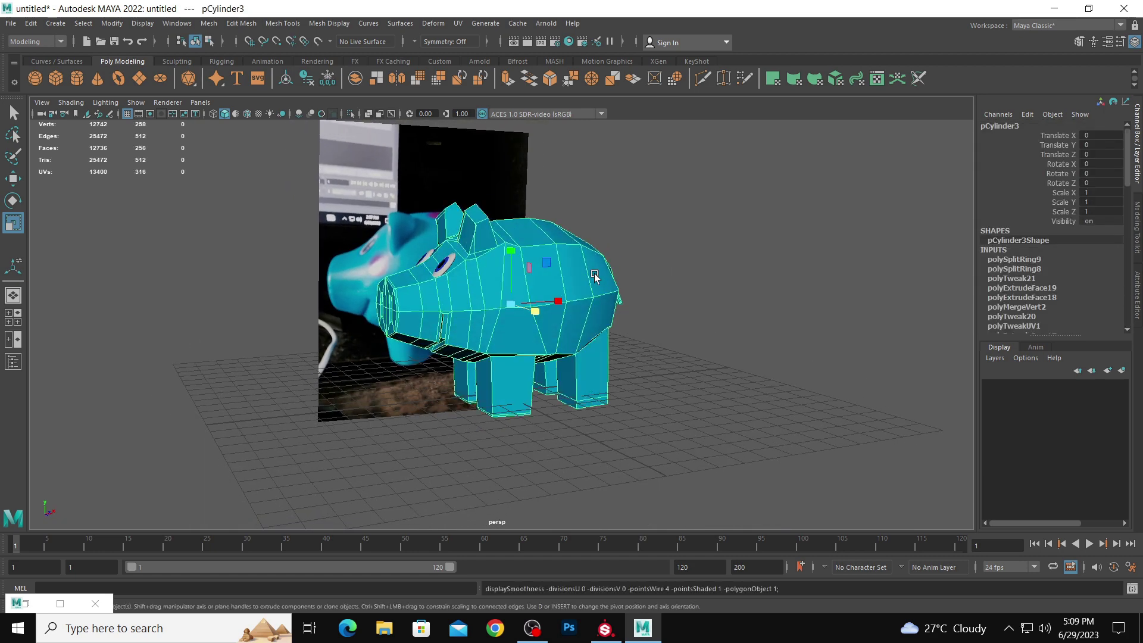
pyautogui.click(781, 322)
pyautogui.keyDown('alt'); pyautogui.moveTo(780, 321); pyautogui.dragTo(709, 331); pyautogui.keyUp('alt')
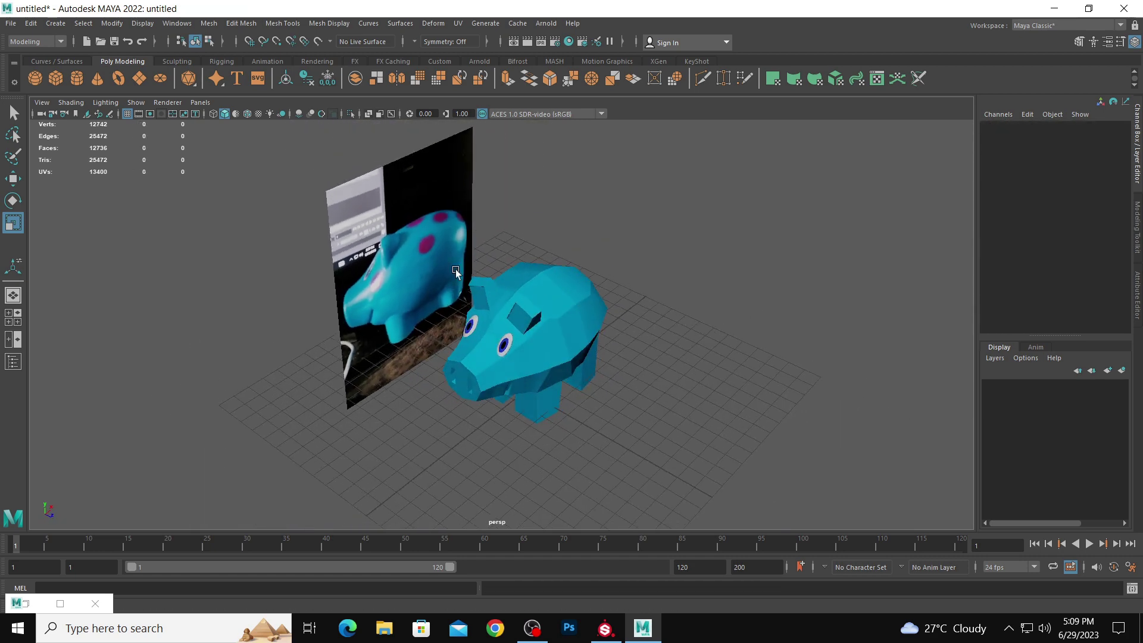
pyautogui.click(603, 293)
pyautogui.press('3')
pyautogui.click(658, 306)
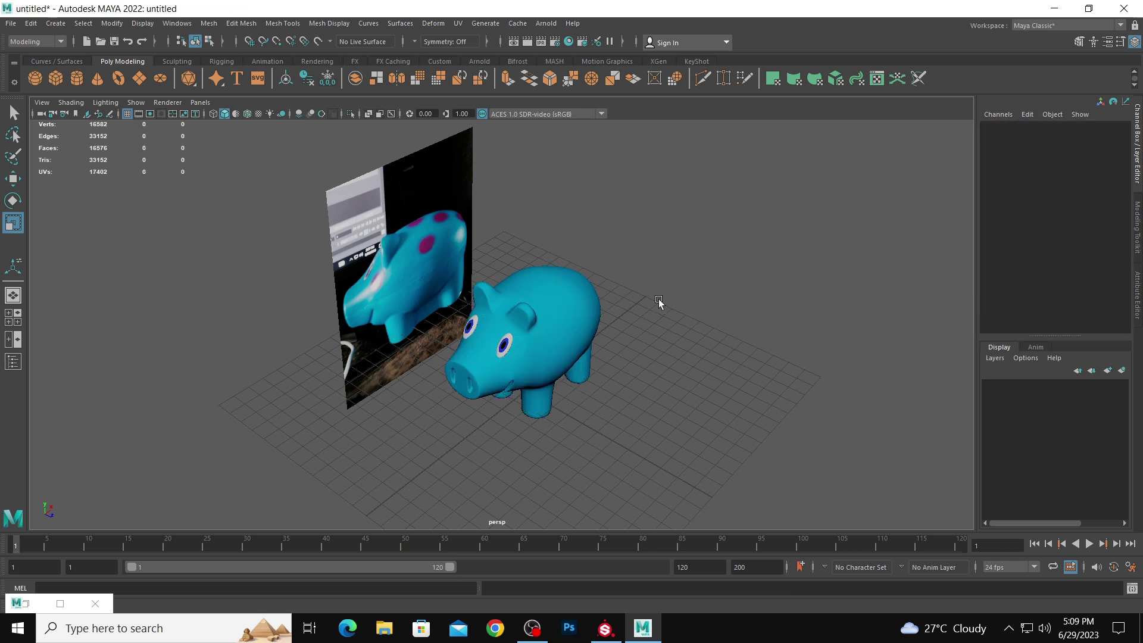
pyautogui.keyDown('alt'); pyautogui.moveTo(658, 306); pyautogui.dragTo(681, 296); pyautogui.keyUp('alt')
pyautogui.keyDown('alt'); pyautogui.moveTo(620, 278); pyautogui.dragTo(650, 283, button='right'); pyautogui.keyUp('alt')
pyautogui.moveTo(651, 280)
pyautogui.keyDown('alt'); pyautogui.mouseDown()
pyautogui.moveTo(641, 283)
pyautogui.moveTo(659, 290)
pyautogui.mouseUp(); pyautogui.keyUp('alt')
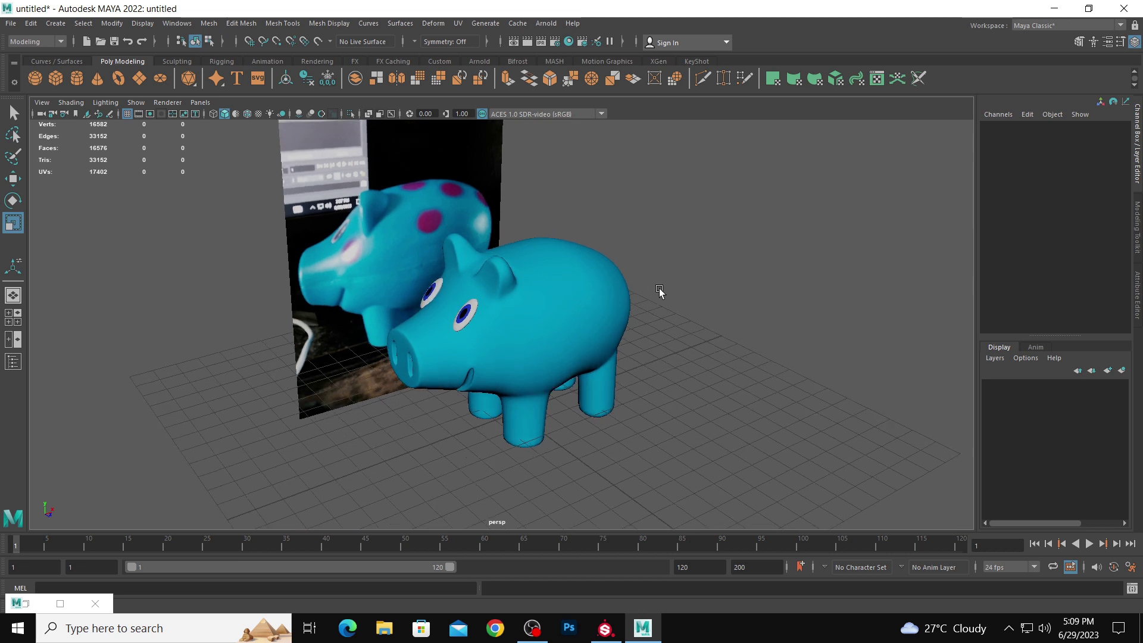
pyautogui.click(471, 316)
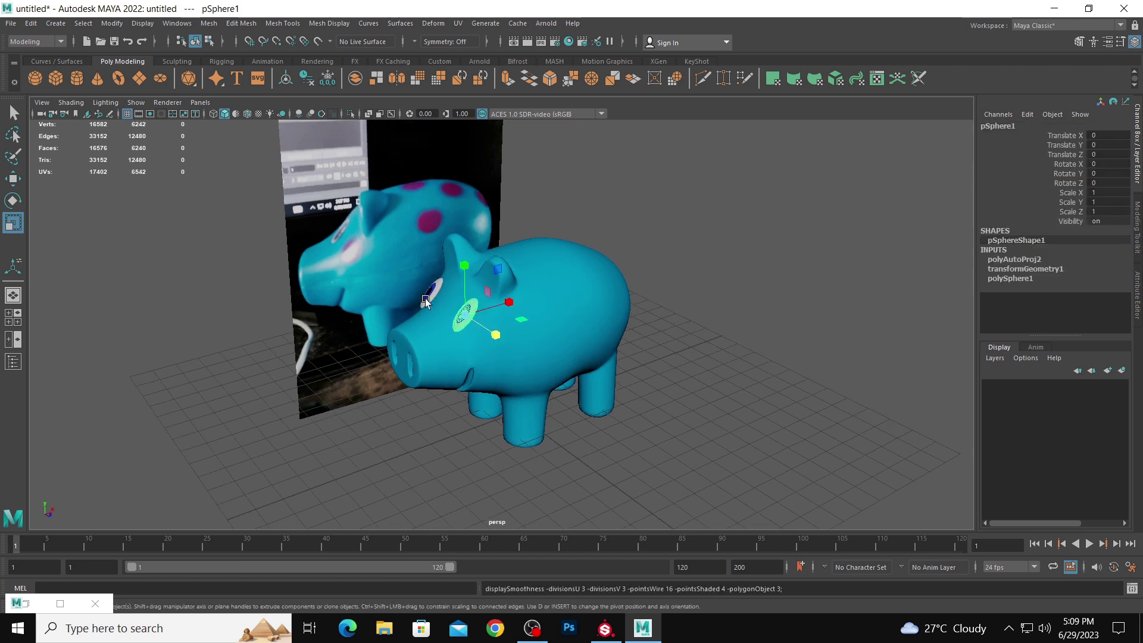
pyautogui.click(663, 285)
pyautogui.moveTo(663, 286)
pyautogui.keyDown('alt'); pyautogui.mouseDown()
pyautogui.moveTo(645, 288)
pyautogui.moveTo(642, 272)
pyautogui.moveTo(645, 283)
pyautogui.mouseUp(); pyautogui.keyUp('alt')
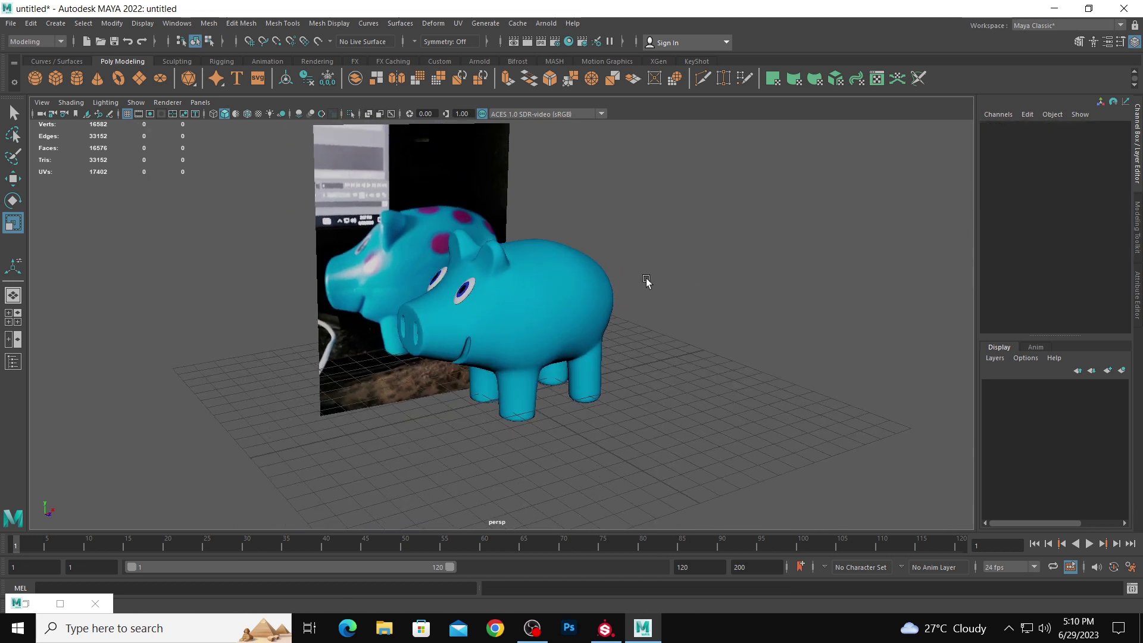
pyautogui.keyDown('alt'); pyautogui.moveTo(645, 284); pyautogui.dragTo(702, 301, button='right'); pyautogui.keyUp('alt')
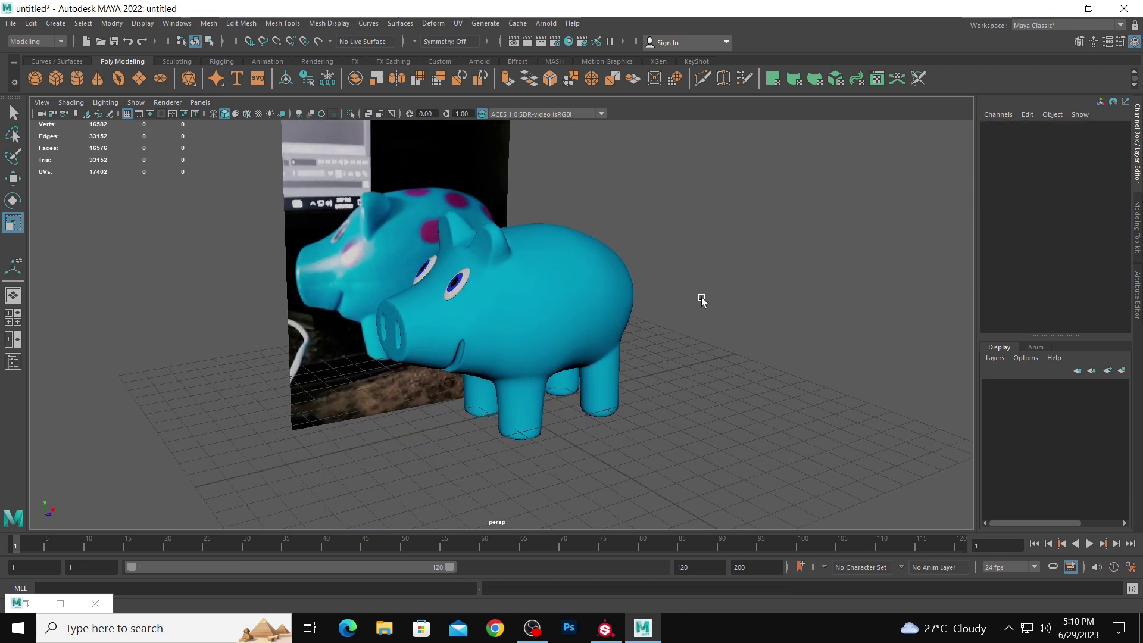
# - Save the scene to the Desktop as a Maya Binary file named "piggy maya"
pyautogui.click(9, 25)
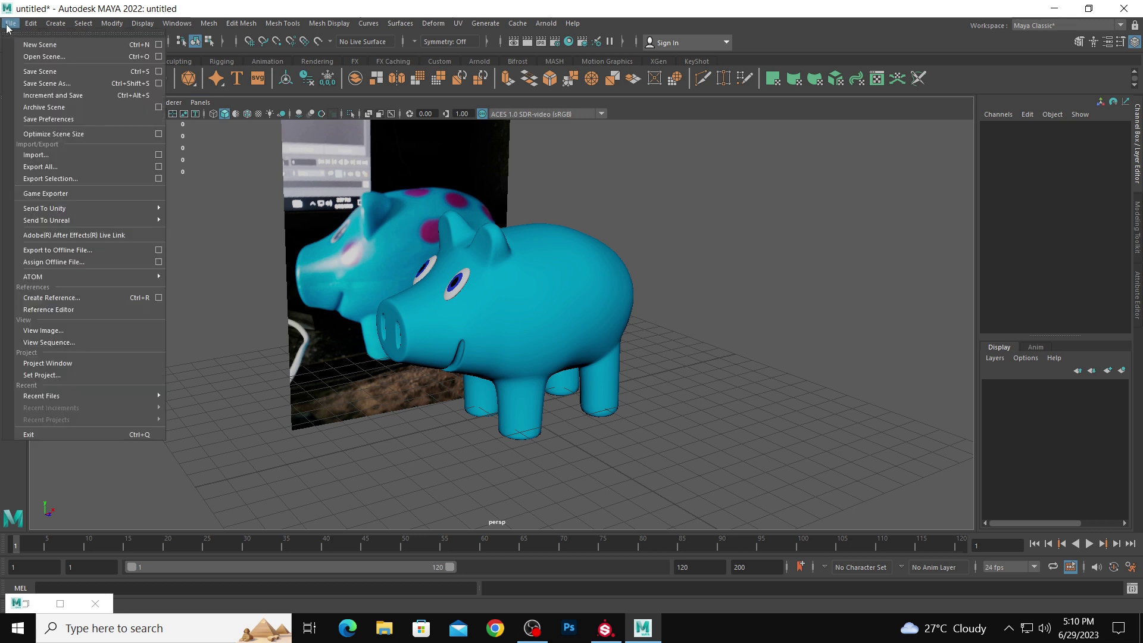
pyautogui.click(30, 71)
pyautogui.click(149, 193)
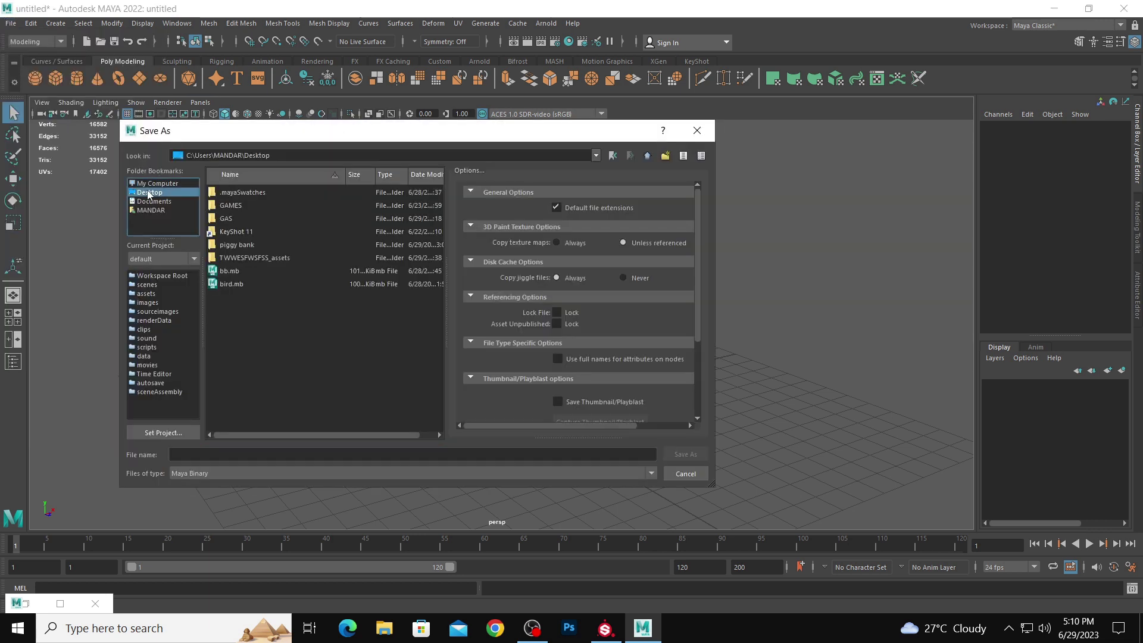
pyautogui.click(273, 455)
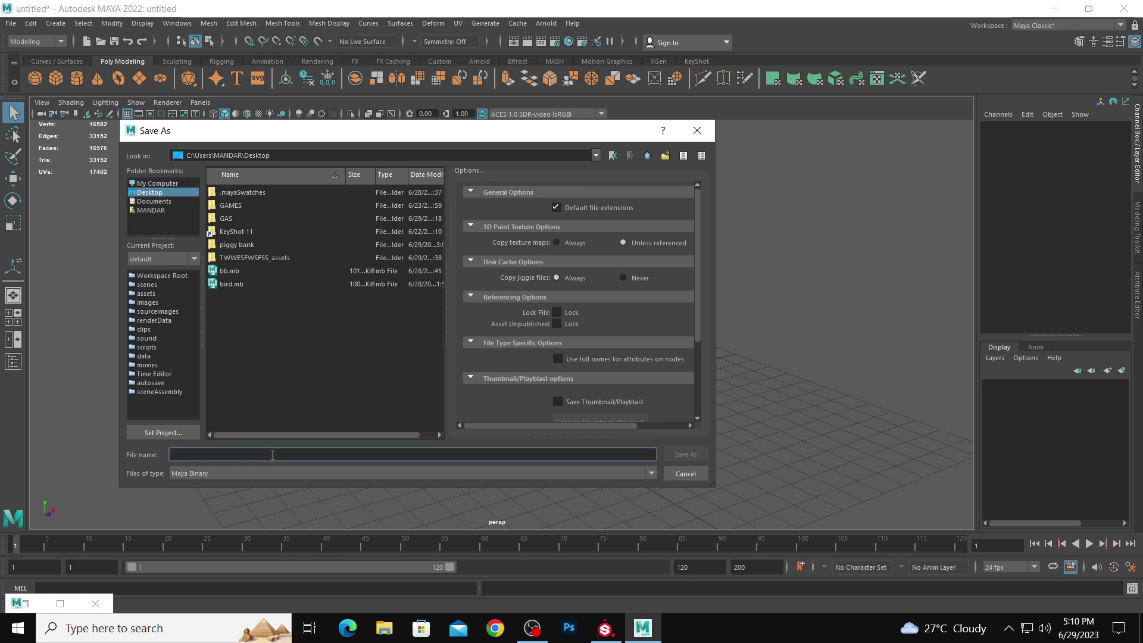
pyautogui.write('piggy maya')
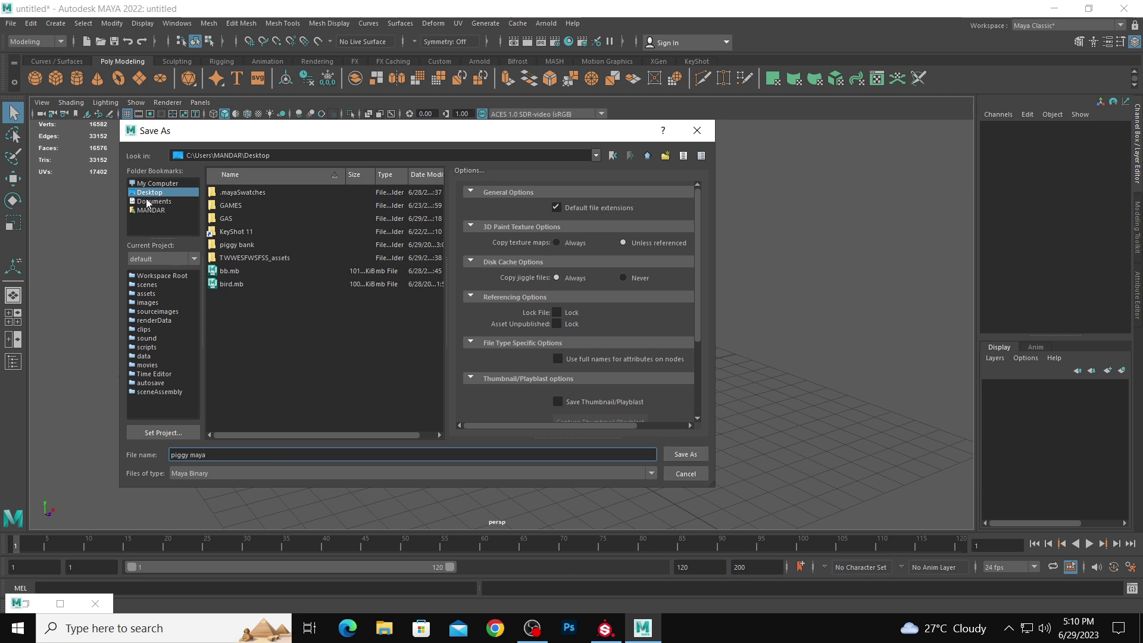
pyautogui.click(686, 455)
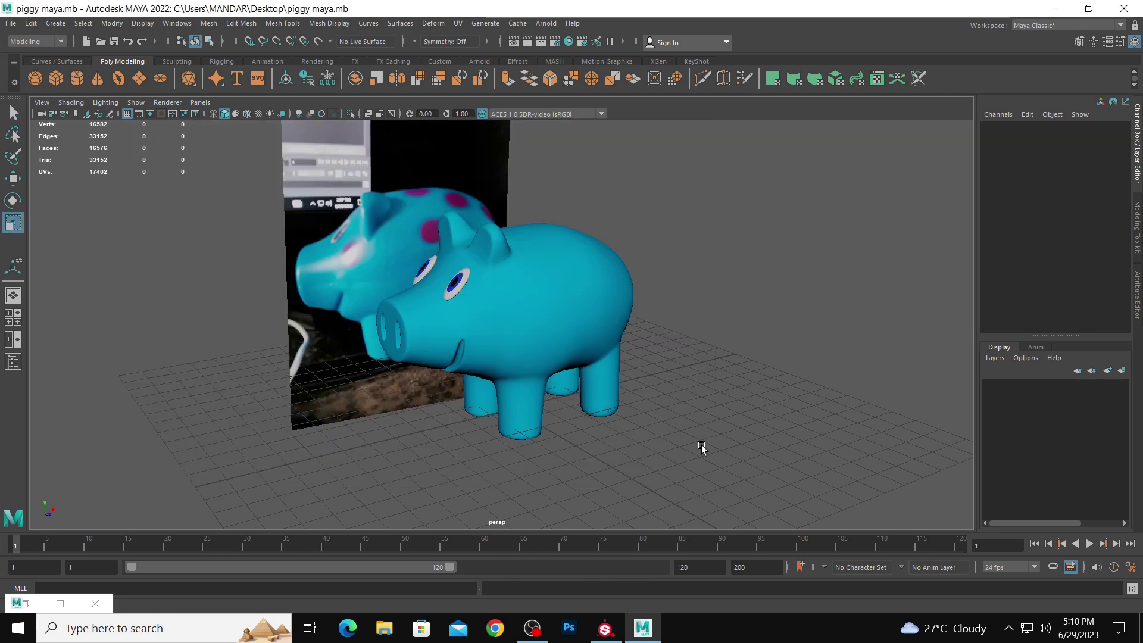
# - Select the vertices at the tip of the pig's tail, then return to object mode and deselect the body
pyautogui.keyDown('alt'); pyautogui.moveTo(699, 410); pyautogui.dragTo(549, 388); pyautogui.keyUp('alt')
pyautogui.scroll(3, 601, 315)
pyautogui.moveTo(602, 316); pyautogui.dragTo(572, 316, button='right')
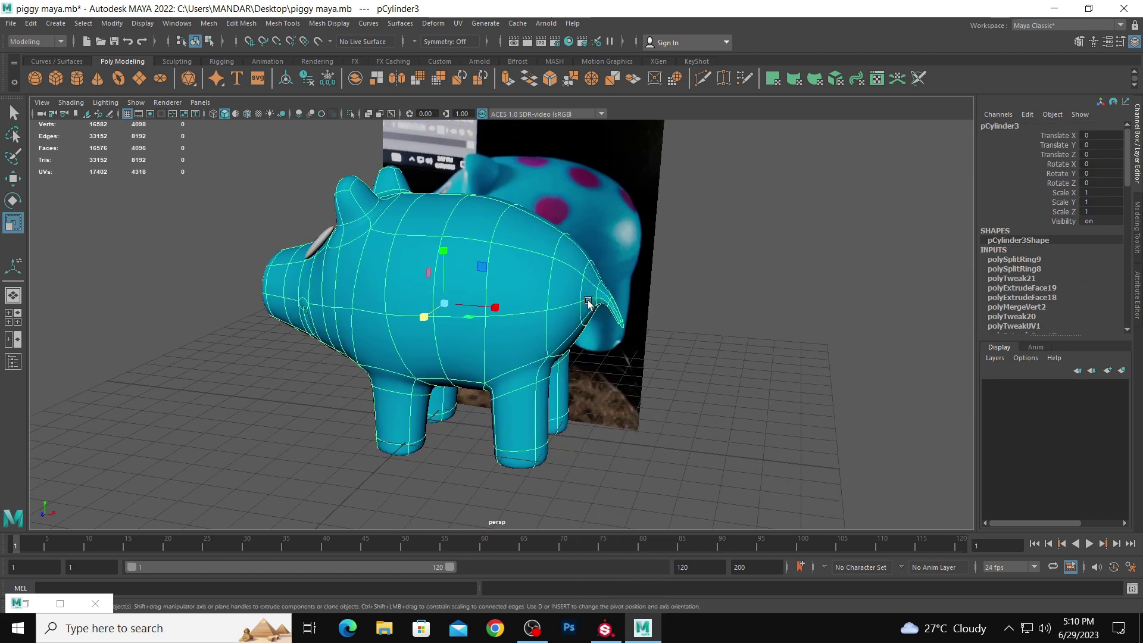
pyautogui.moveTo(613, 315); pyautogui.dragTo(627, 331)
pyautogui.press('w')
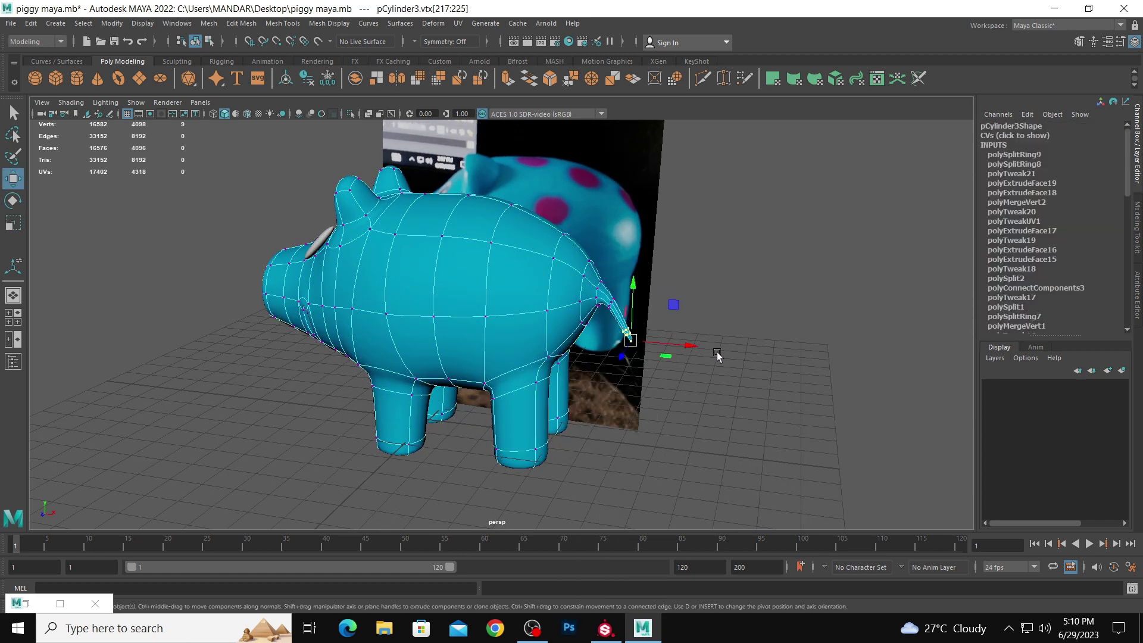
pyautogui.click(717, 358)
pyautogui.keyDown('alt'); pyautogui.moveTo(717, 358); pyautogui.dragTo(590, 322); pyautogui.keyUp('alt')
pyautogui.moveTo(566, 290); pyautogui.dragTo(625, 272, button='right')
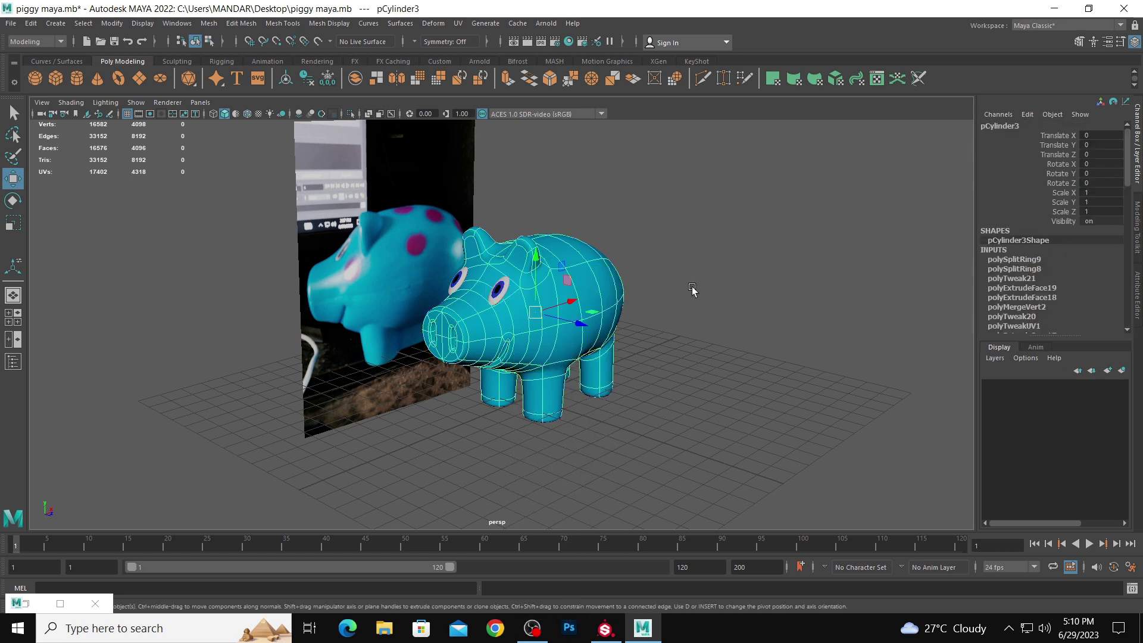
pyautogui.click(692, 288)
# - Open the UV Editor for the pig body, apply automatic UV mapping to it, and return to object mode
pyautogui.keyDown('alt'); pyautogui.moveTo(691, 288); pyautogui.dragTo(595, 295); pyautogui.keyUp('alt')
pyautogui.click(559, 299)
pyautogui.click(457, 24)
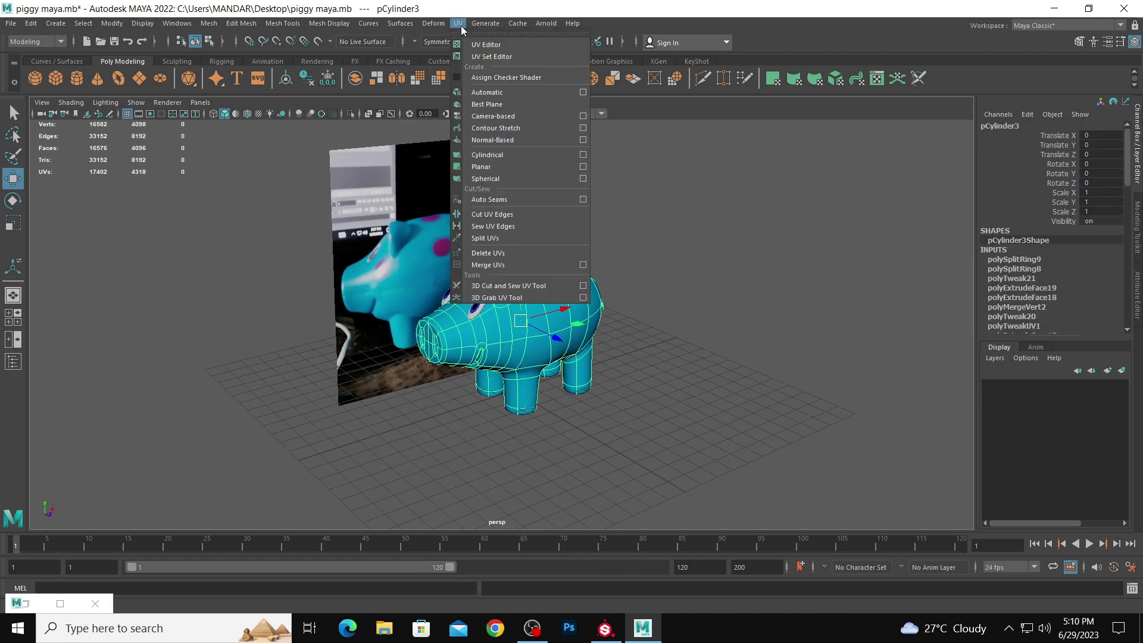
pyautogui.click(484, 44)
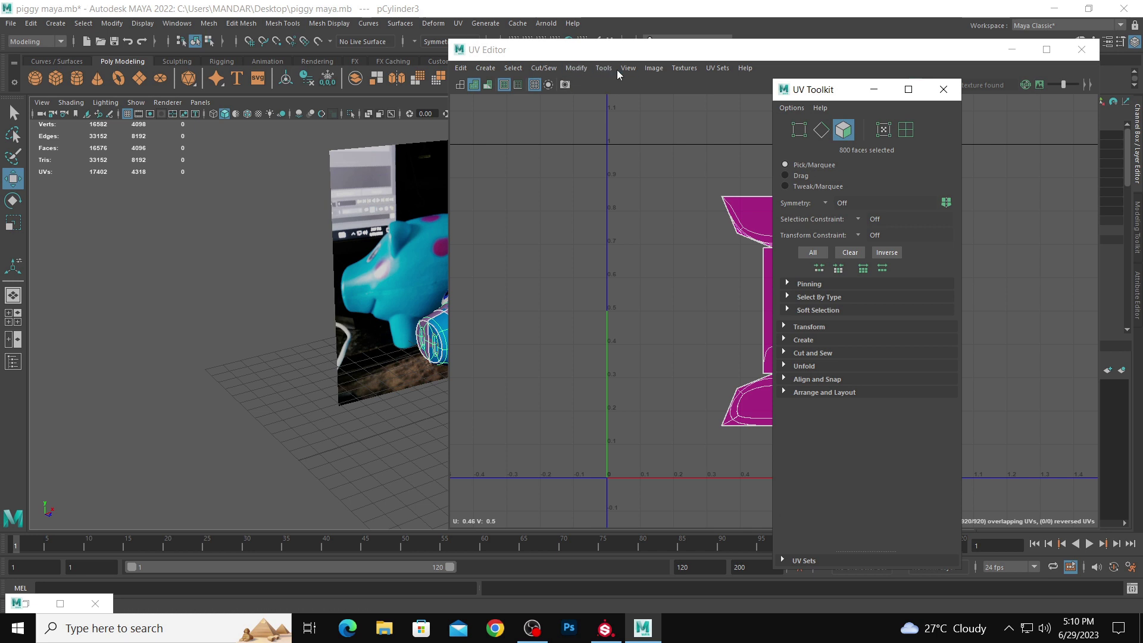
pyautogui.click(577, 68)
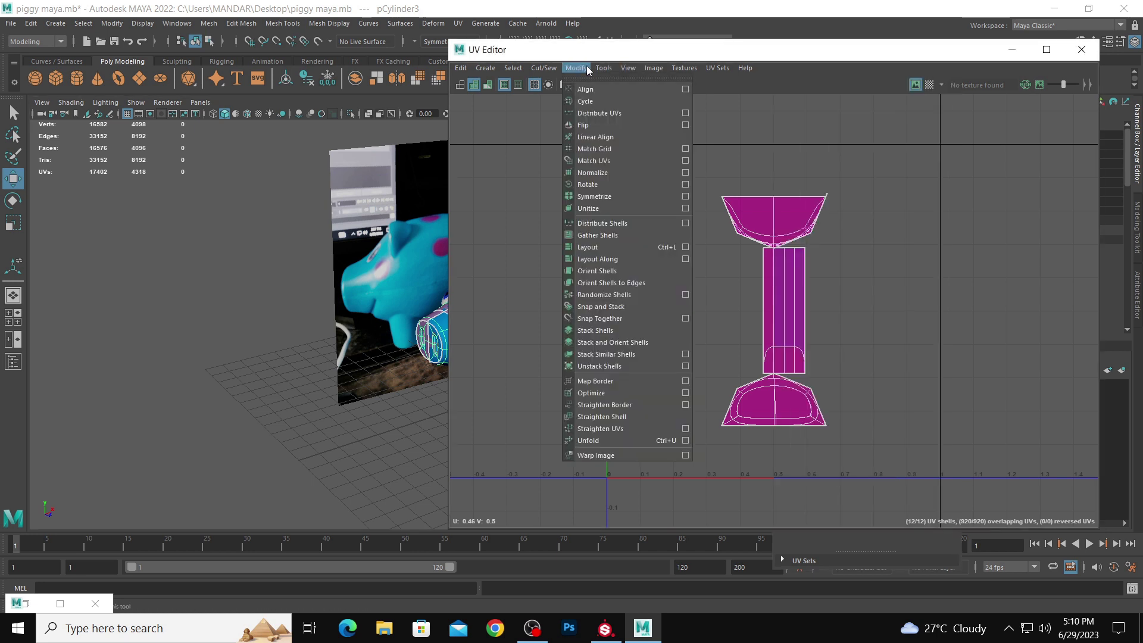
pyautogui.click(458, 23)
pyautogui.click(494, 92)
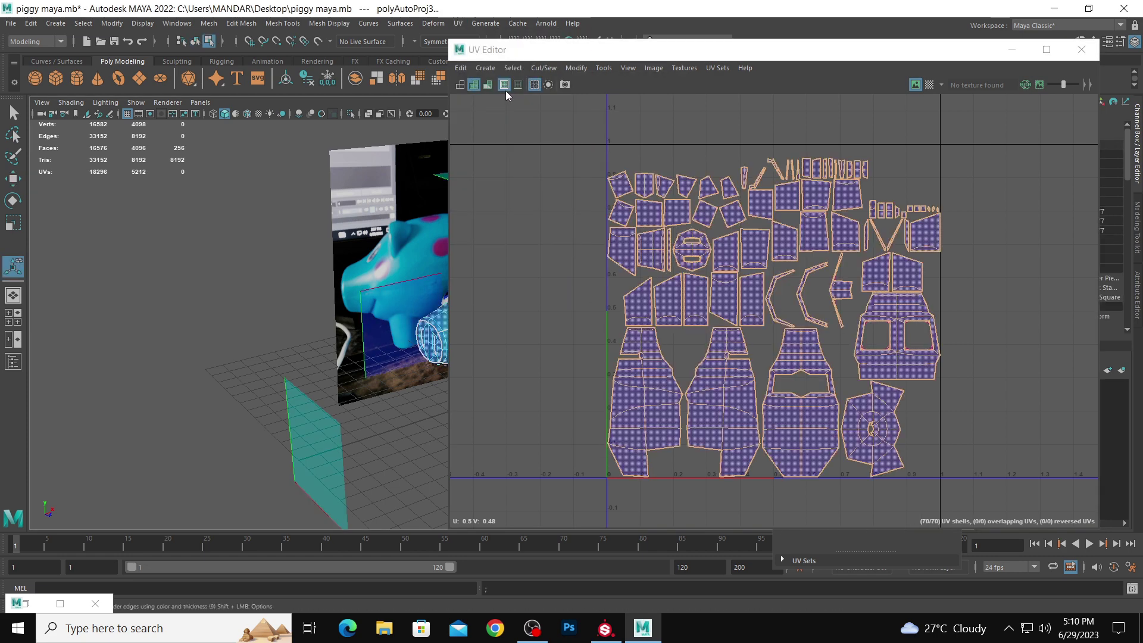
pyautogui.press('f')
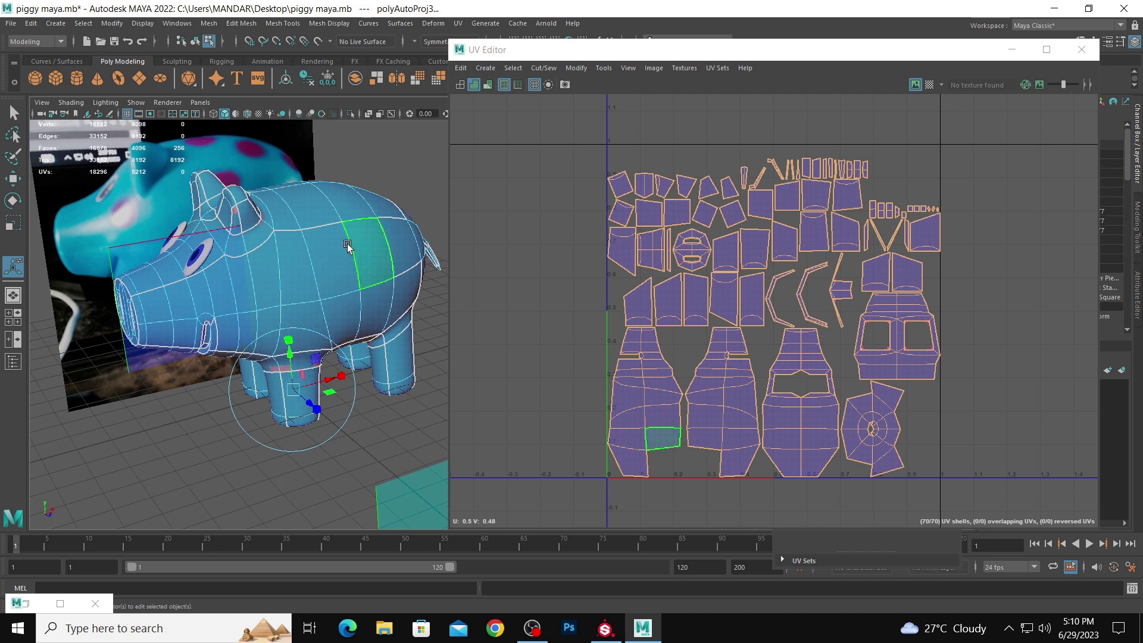
pyautogui.moveTo(344, 253); pyautogui.dragTo(423, 181, button='right')
# - Select both eyes and lay out their UV shells together without overlaps, then deselect them
pyautogui.keyDown('alt'); pyautogui.moveTo(422, 181); pyautogui.dragTo(205, 263); pyautogui.keyUp('alt')
pyautogui.click(207, 258)
pyautogui.press('w')
pyautogui.hotkey('ctrl', 'd')
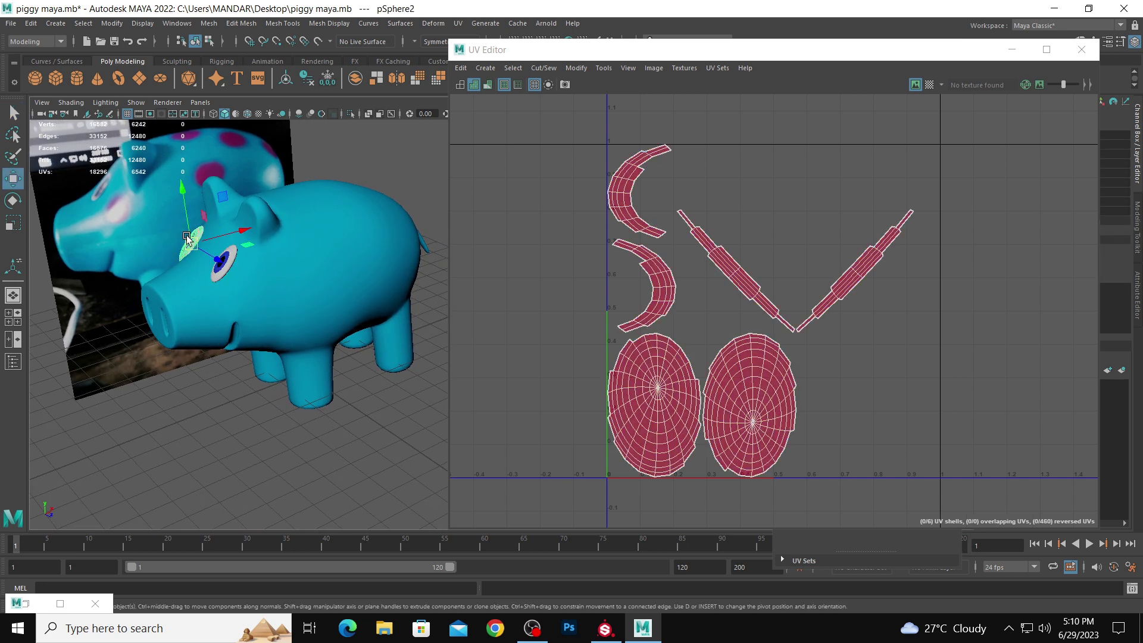
pyautogui.moveTo(245, 257); pyautogui.dragTo(259, 256)
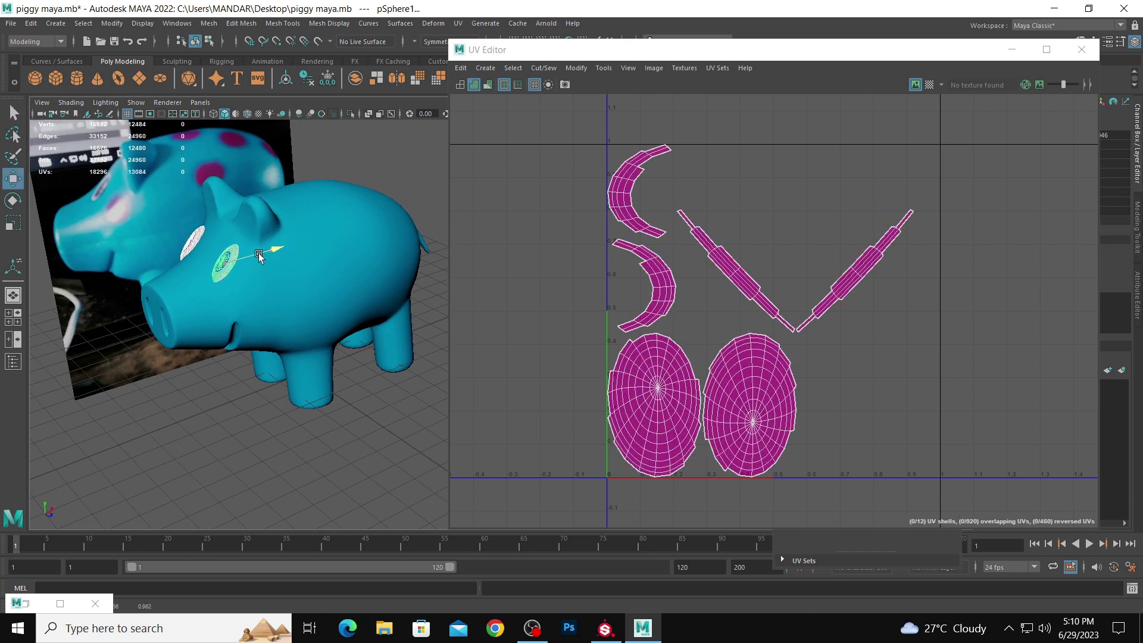
pyautogui.click(576, 68)
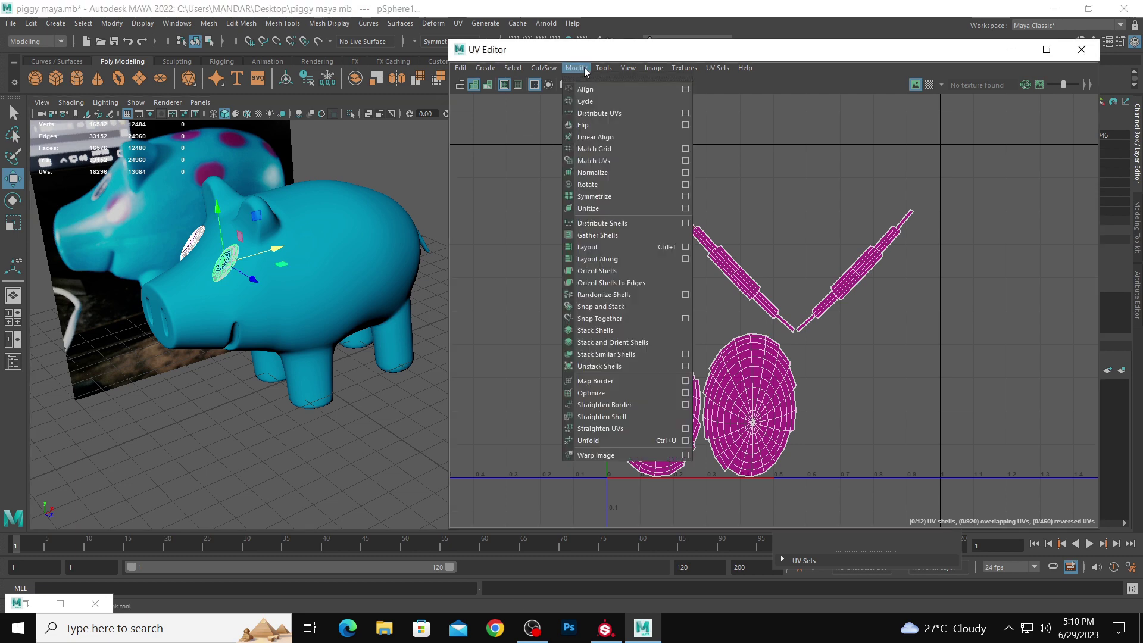
pyautogui.click(624, 246)
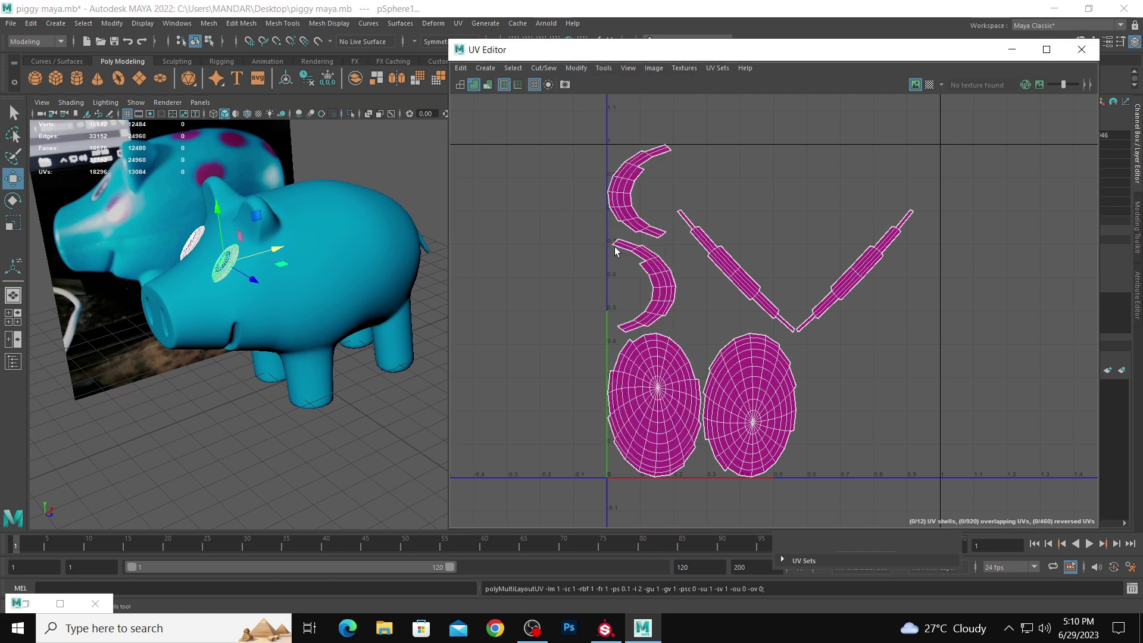
pyautogui.rightClick(241, 236)
pyautogui.click(286, 235)
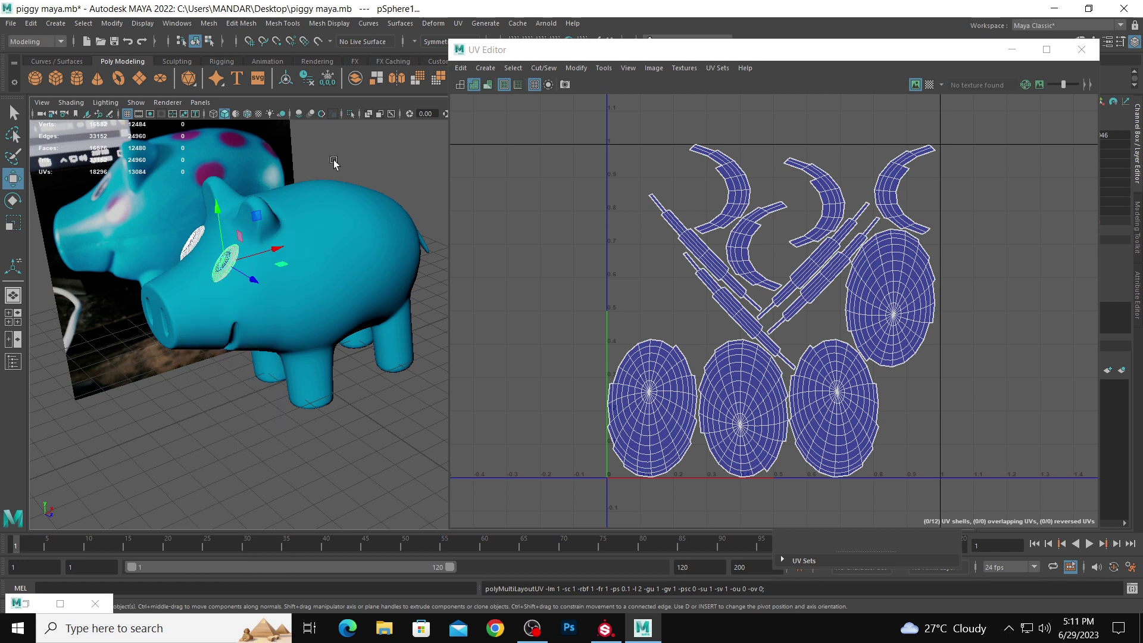
pyautogui.click(401, 174)
# - Export the whole scene to the Desktop as an OBJ file named "piggy ob"
pyautogui.keyDown('alt'); pyautogui.moveTo(401, 174); pyautogui.dragTo(333, 283); pyautogui.keyUp('alt')
pyautogui.click(14, 25)
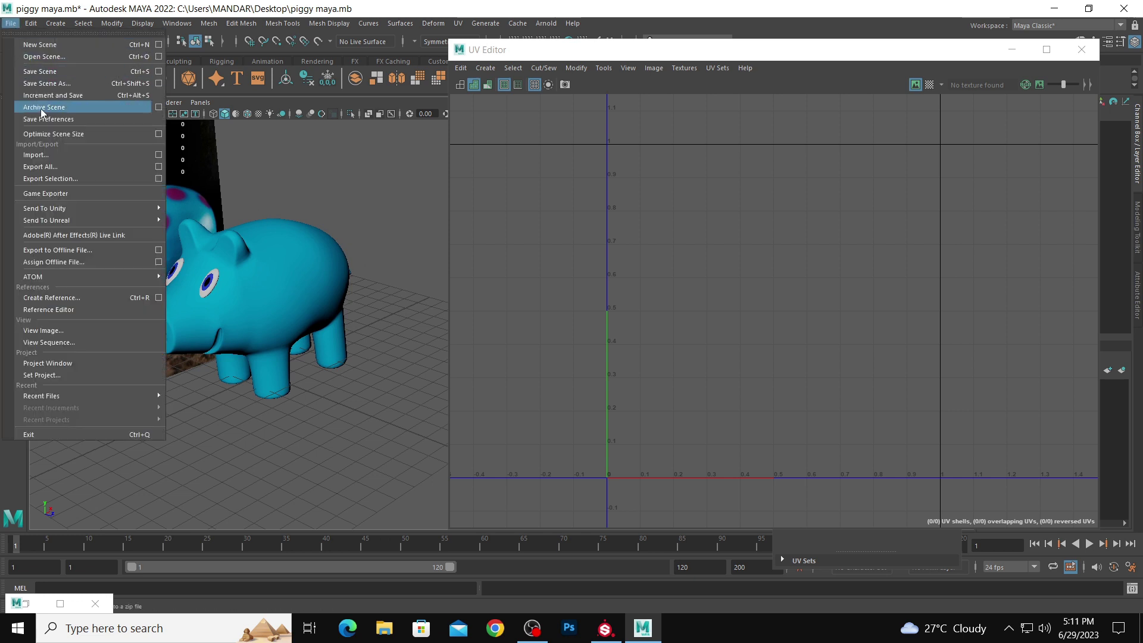
pyautogui.click(56, 169)
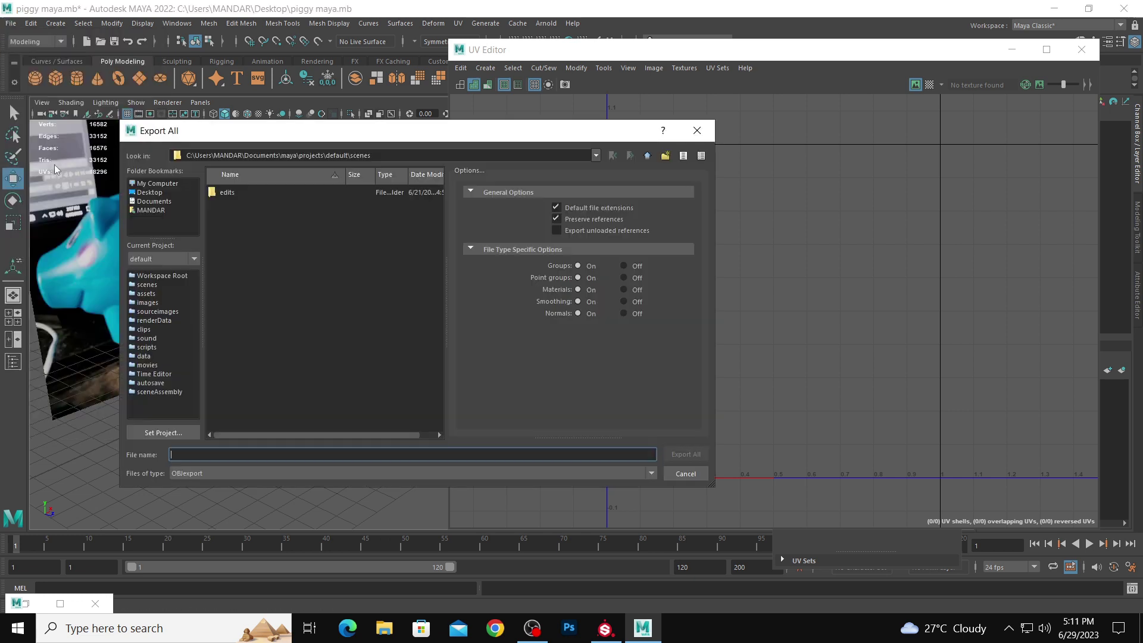
pyautogui.click(151, 191)
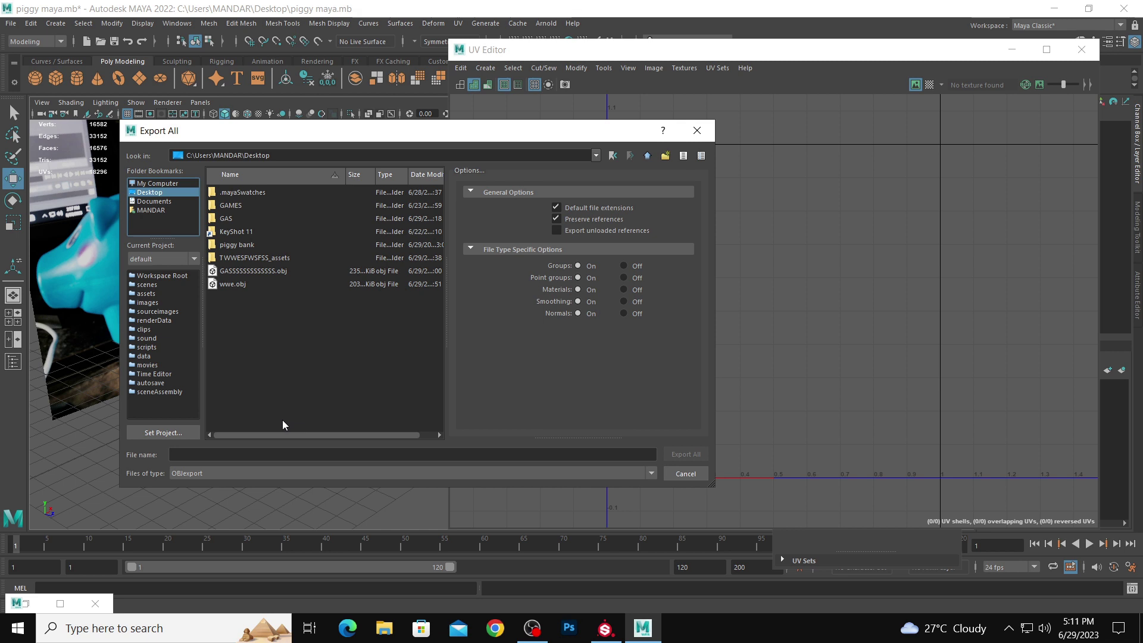
pyautogui.click(255, 452)
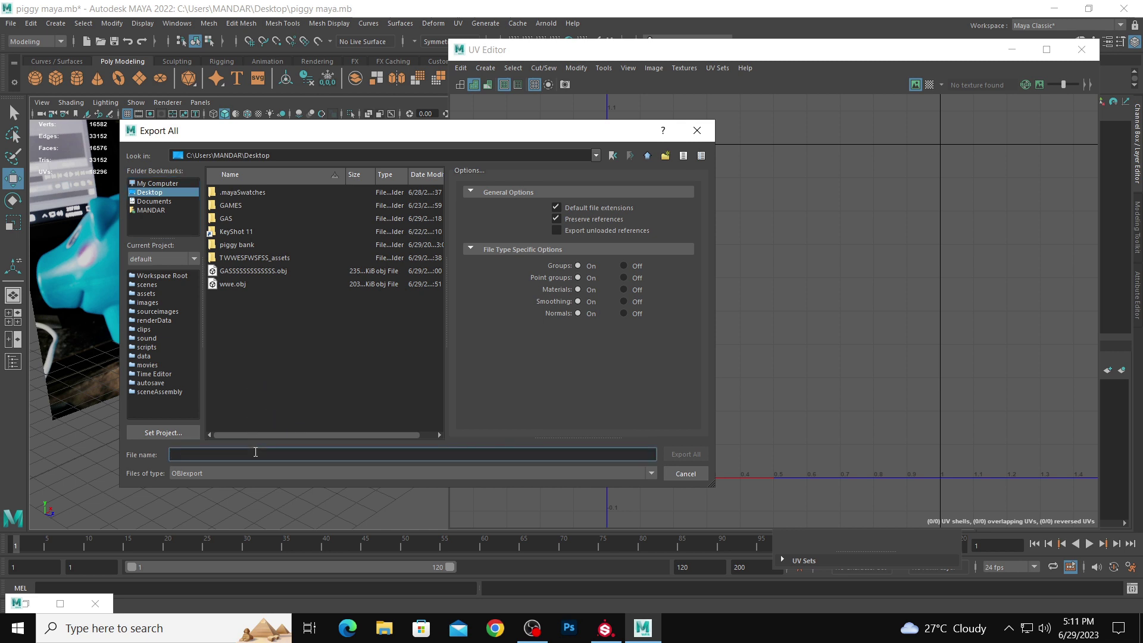
pyautogui.write('piggy o')
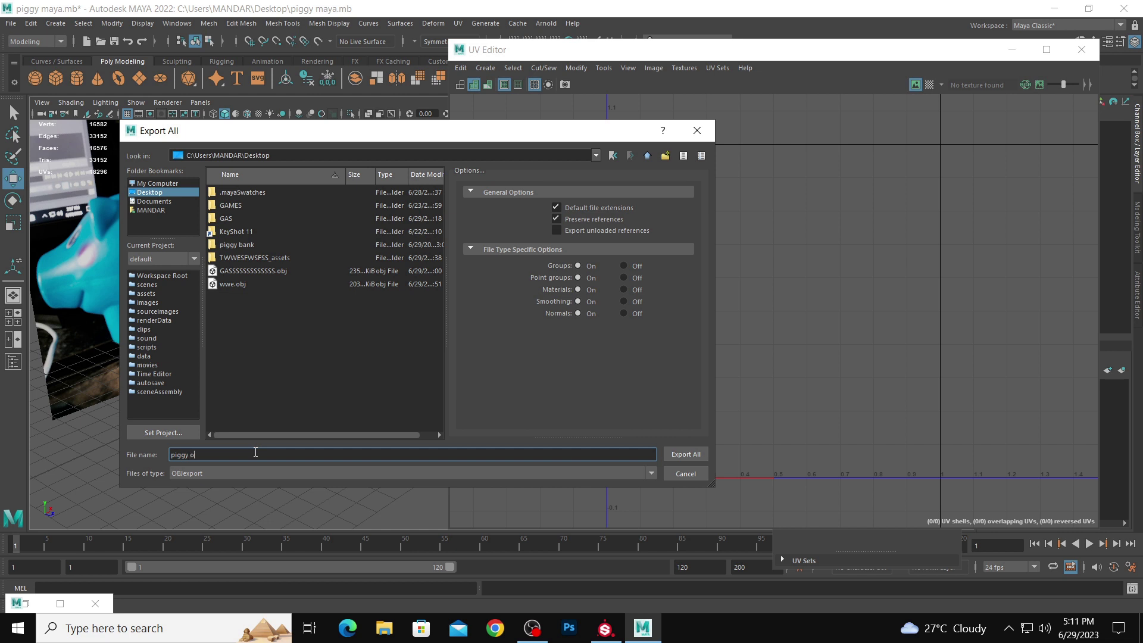
pyautogui.write('b')
pyautogui.click(686, 454)
# - Switch to Substance Painter and set up a new project with the "piggy ob" mesh from the Desktop
pyautogui.moveTo(604, 630)
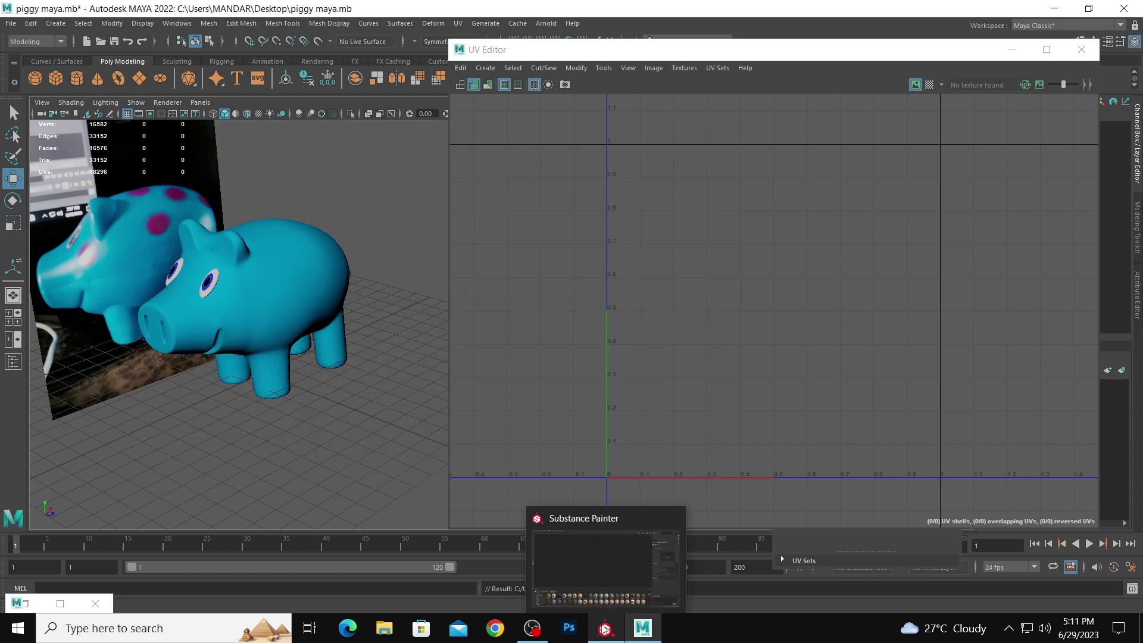
pyautogui.click(604, 630)
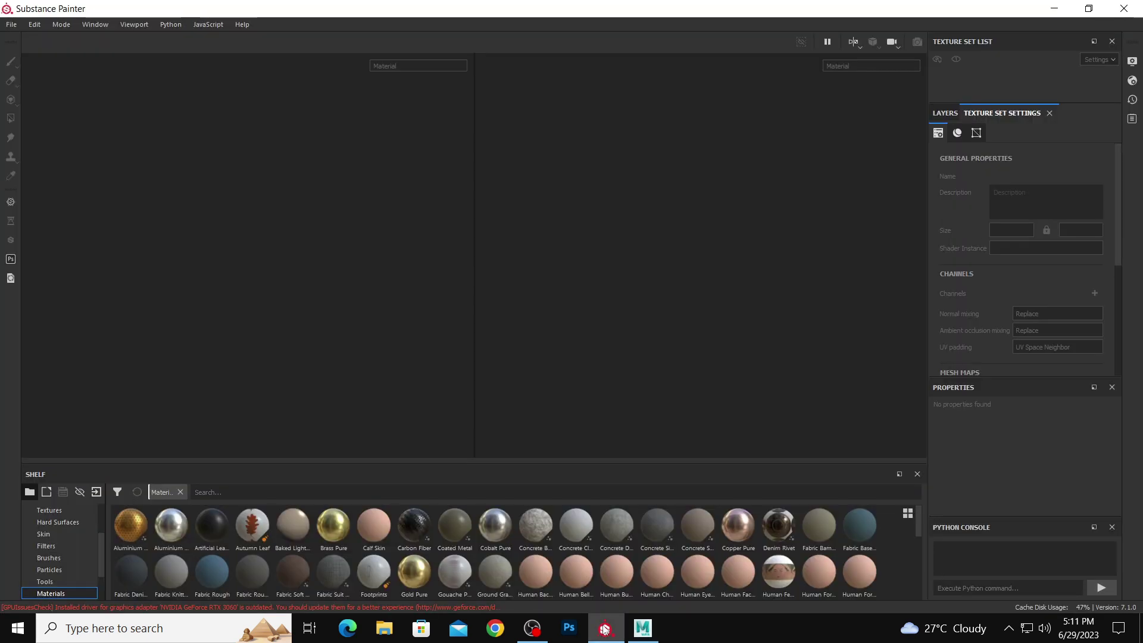
pyautogui.click(11, 29)
pyautogui.click(17, 44)
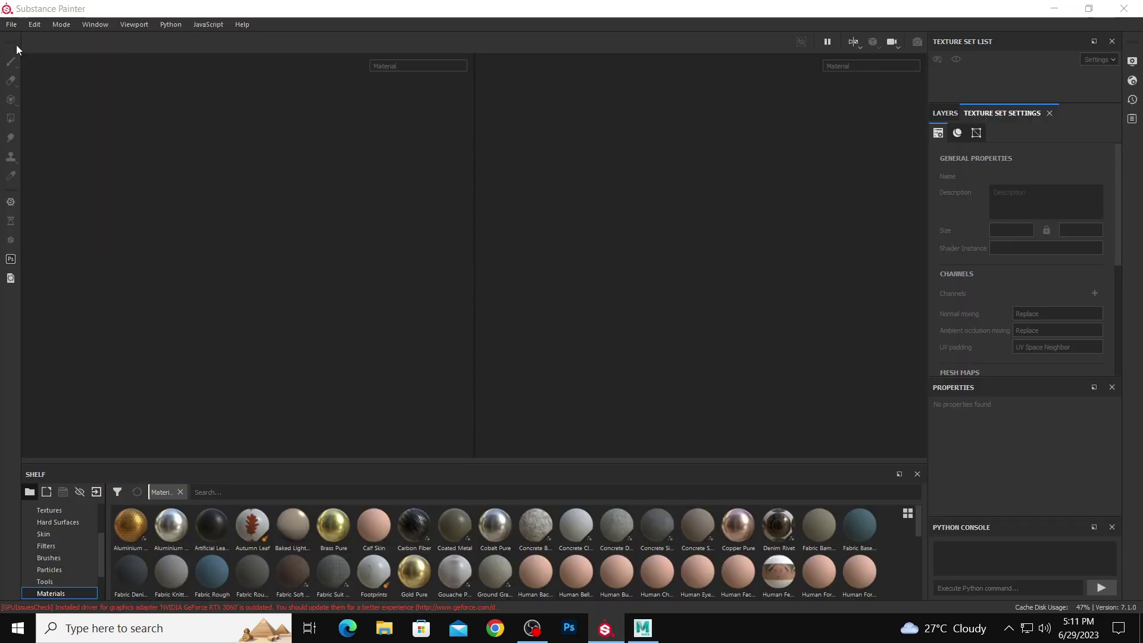
pyautogui.click(558, 34)
pyautogui.click(11, 25)
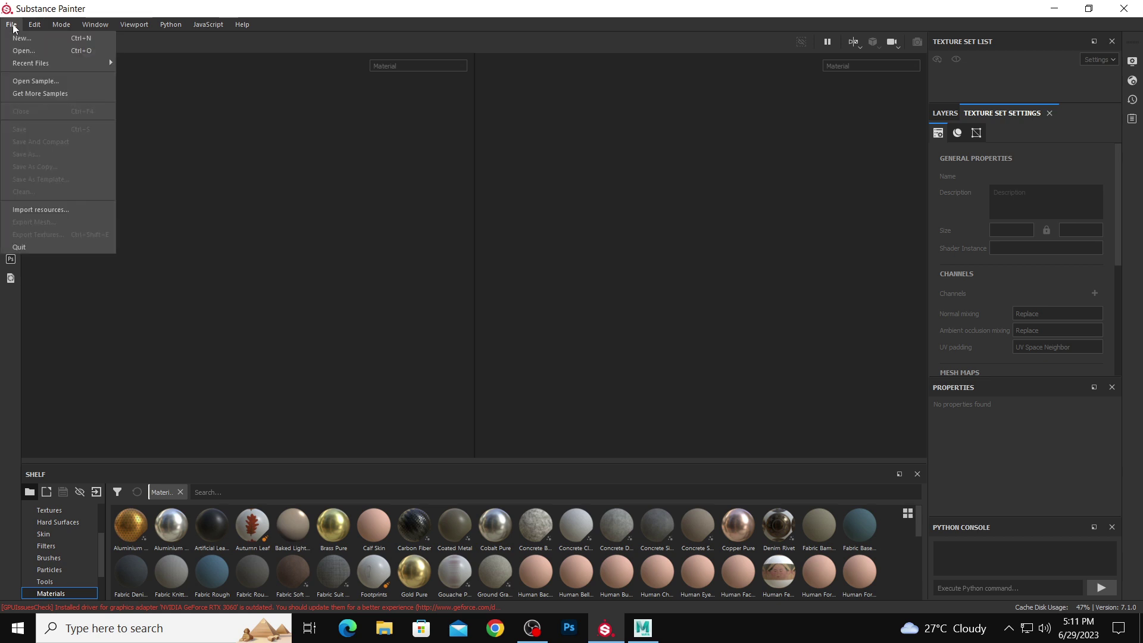
pyautogui.click(18, 37)
pyautogui.click(700, 145)
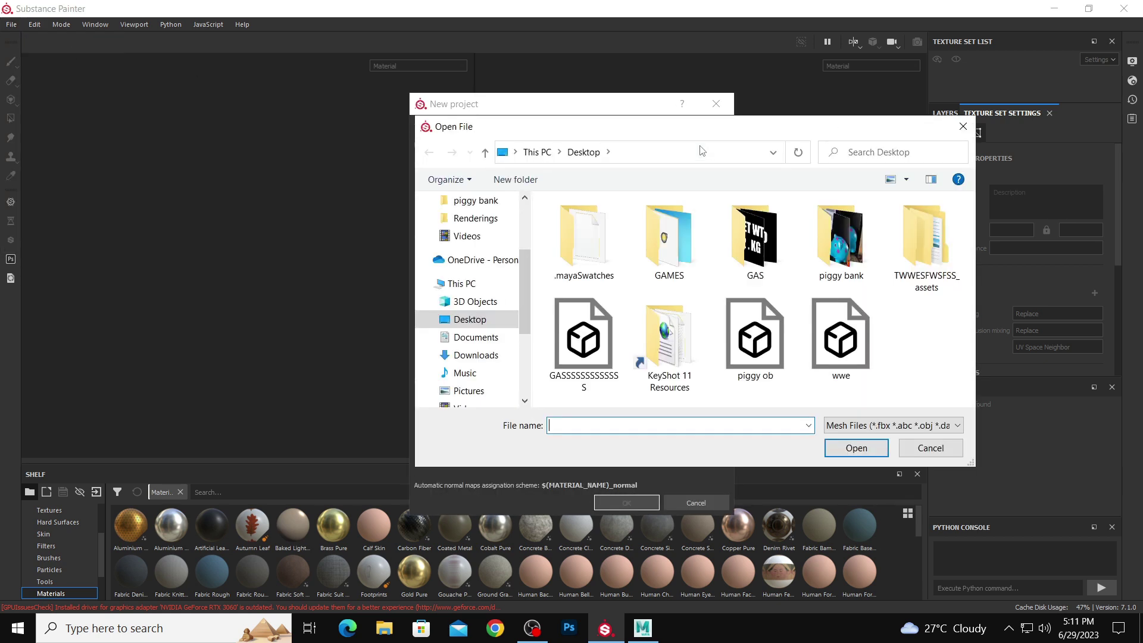
pyautogui.click(755, 340)
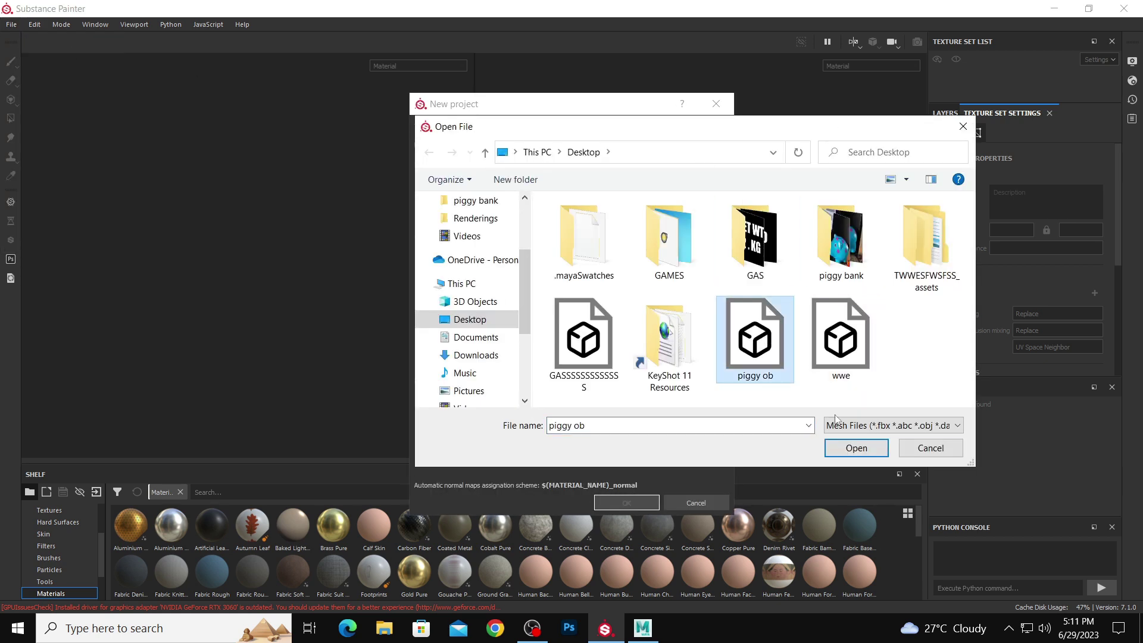
pyautogui.click(852, 448)
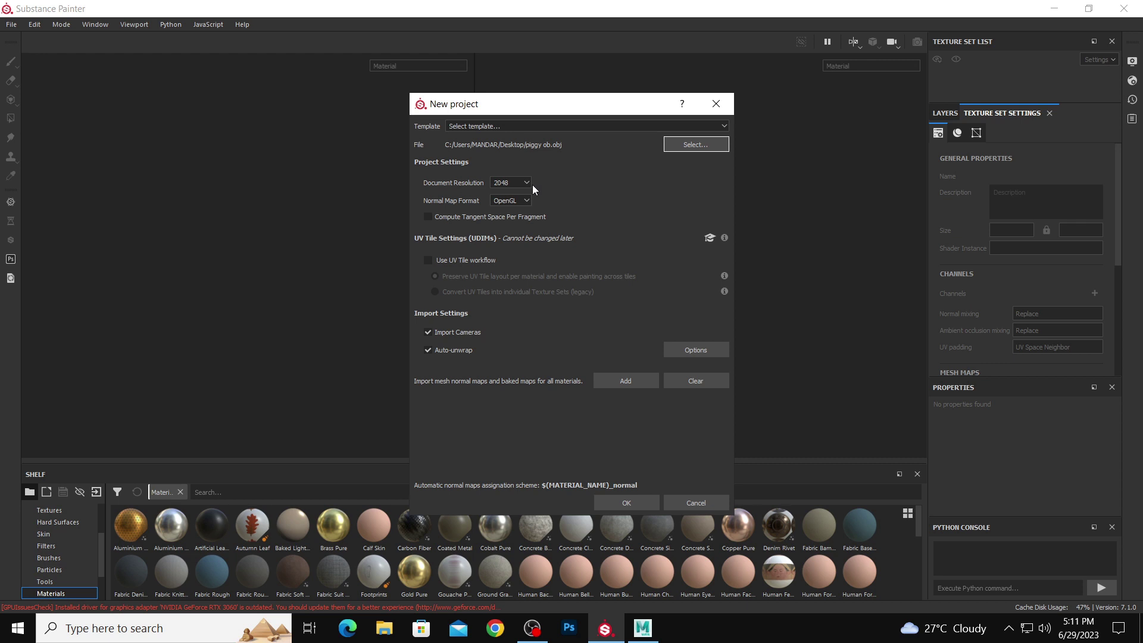
# - Switch back to Maya, smooth the pig body with 2 division levels, and return to object mode with nothing selected
pyautogui.click(642, 628)
pyautogui.click(319, 245)
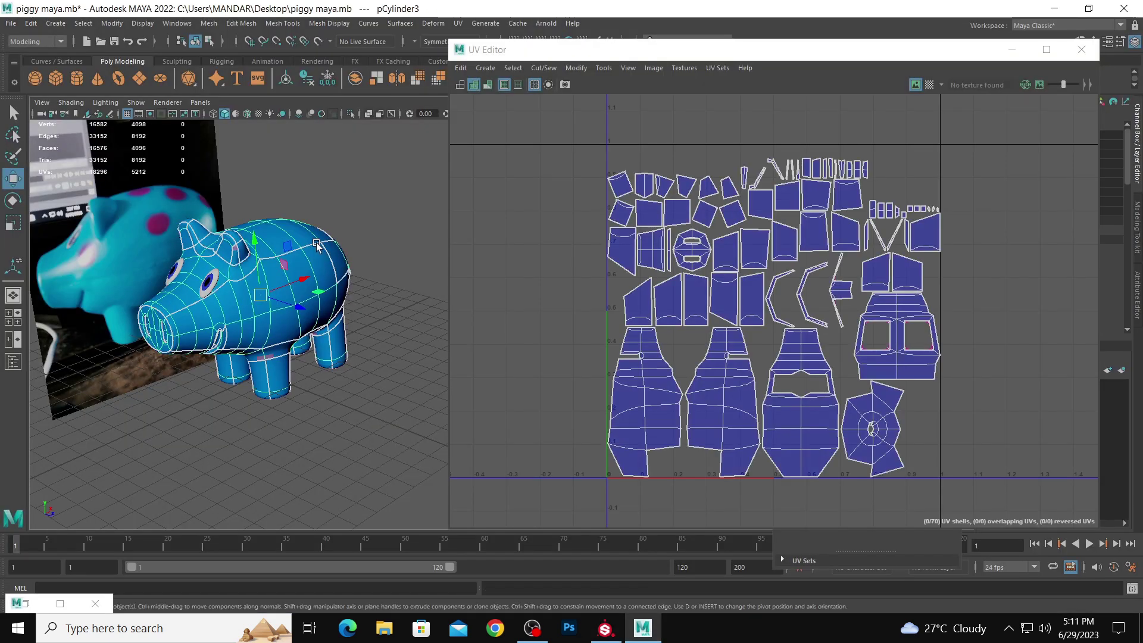
pyautogui.click(395, 329)
pyautogui.click(268, 279)
pyautogui.press('space')
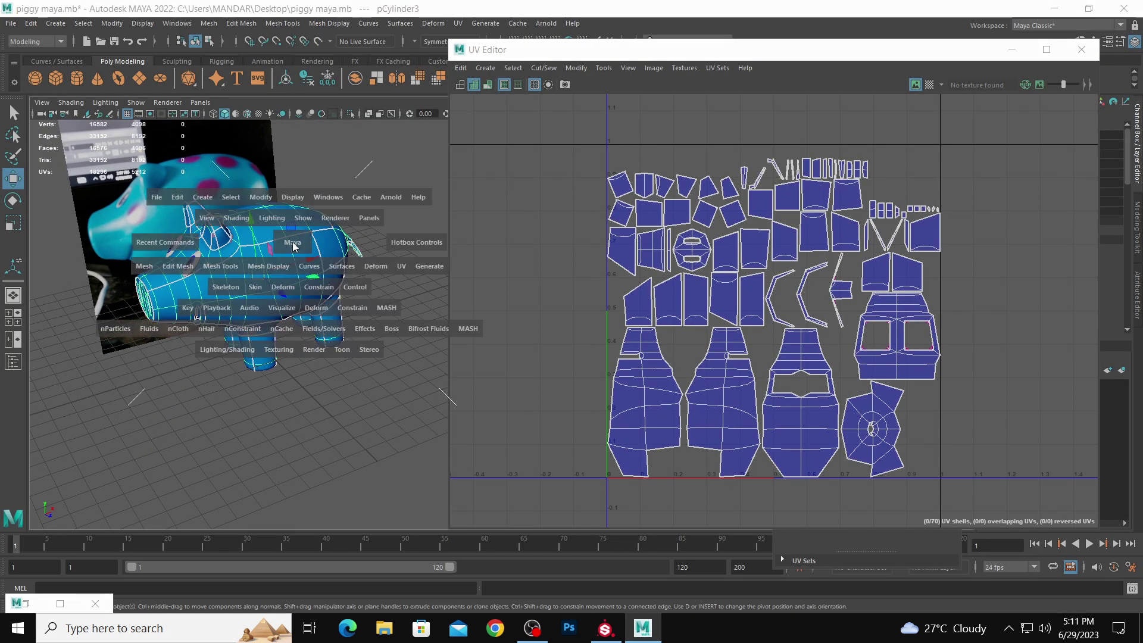
pyautogui.click(146, 268)
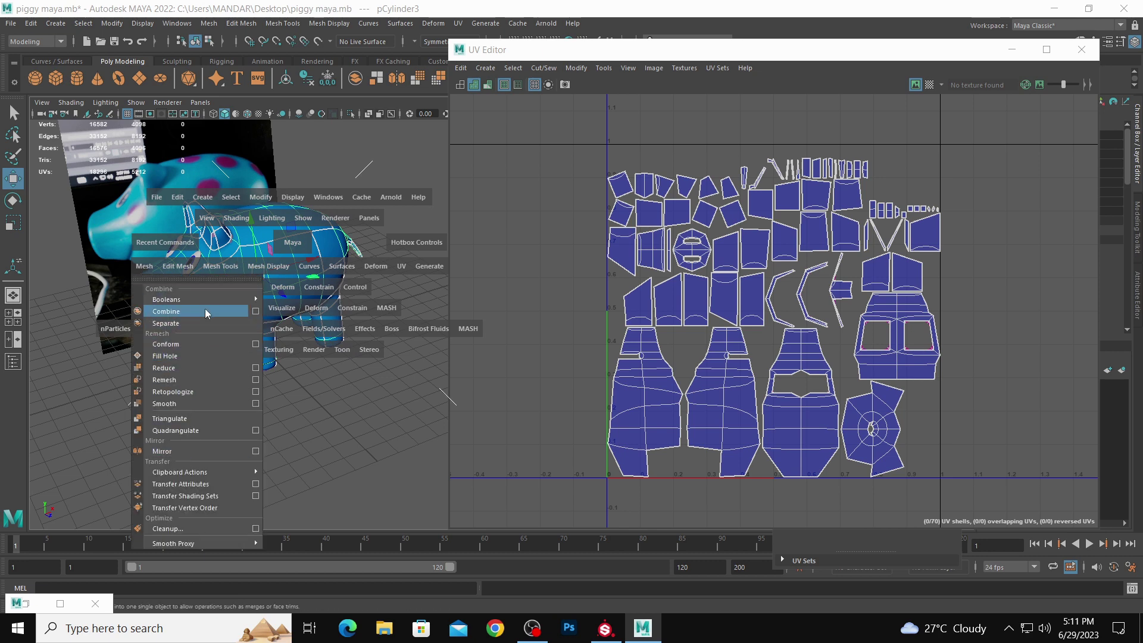
pyautogui.click(256, 404)
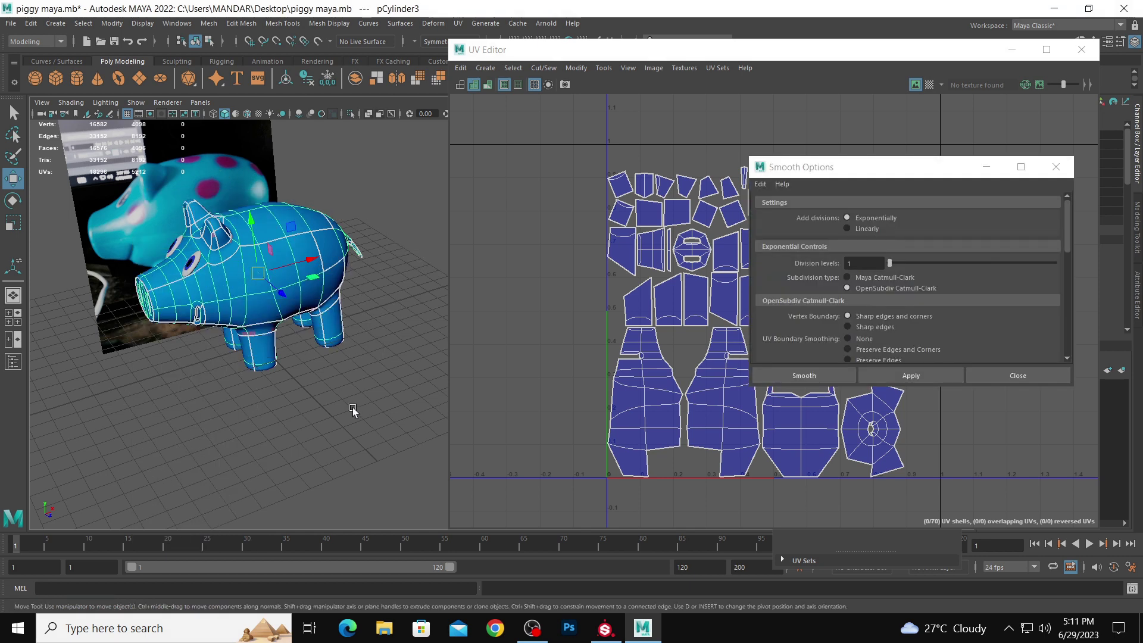
pyautogui.click(882, 263)
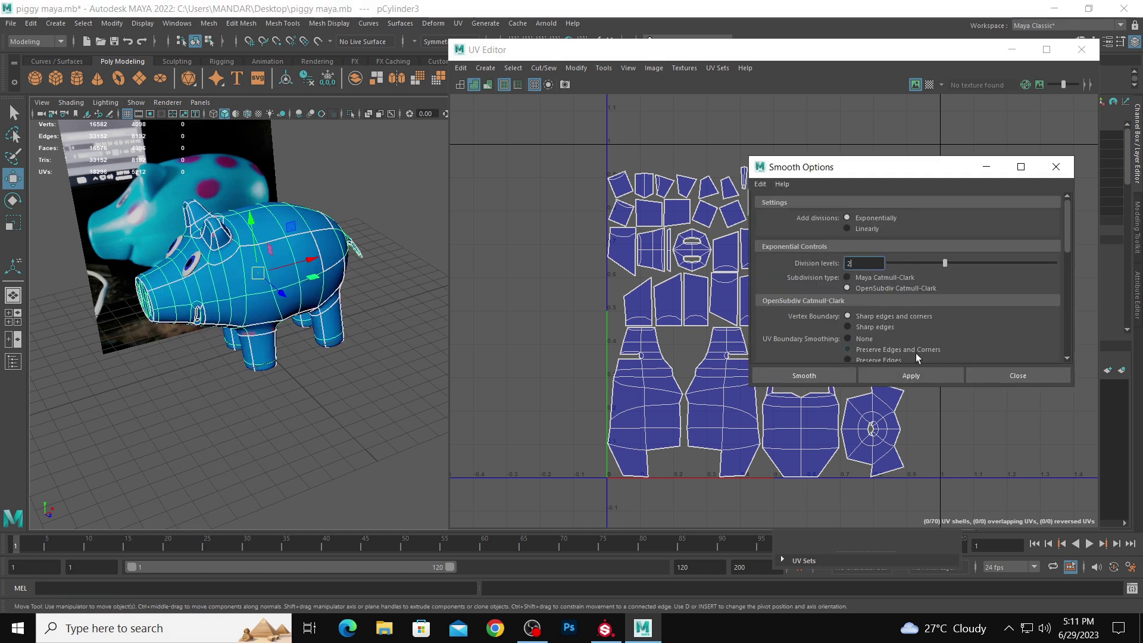
pyautogui.click(920, 378)
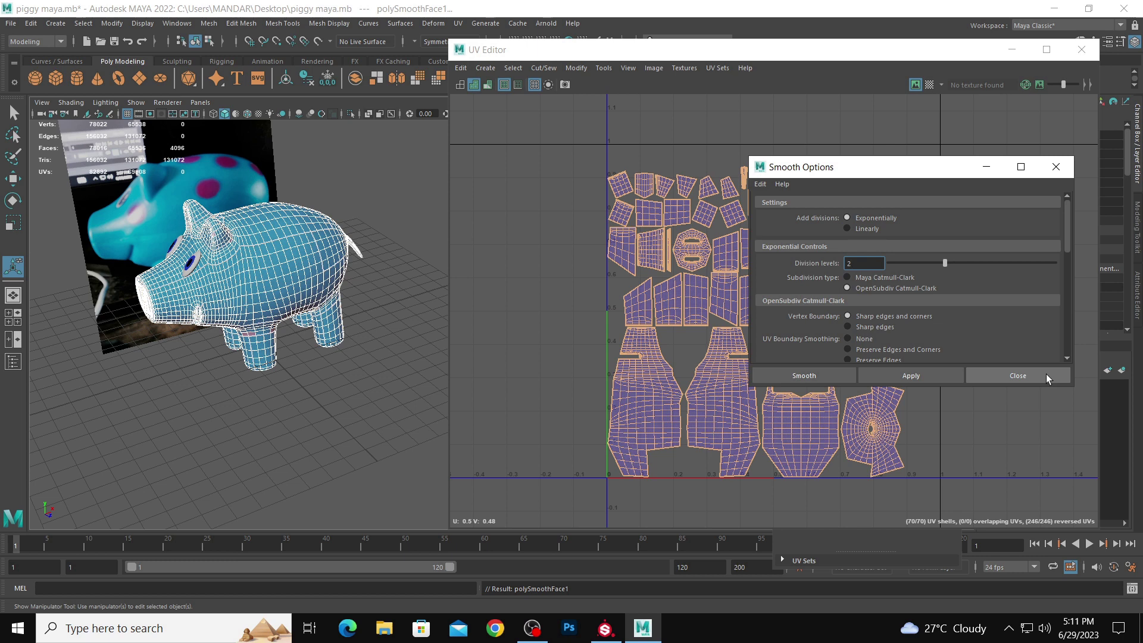
pyautogui.click(1018, 376)
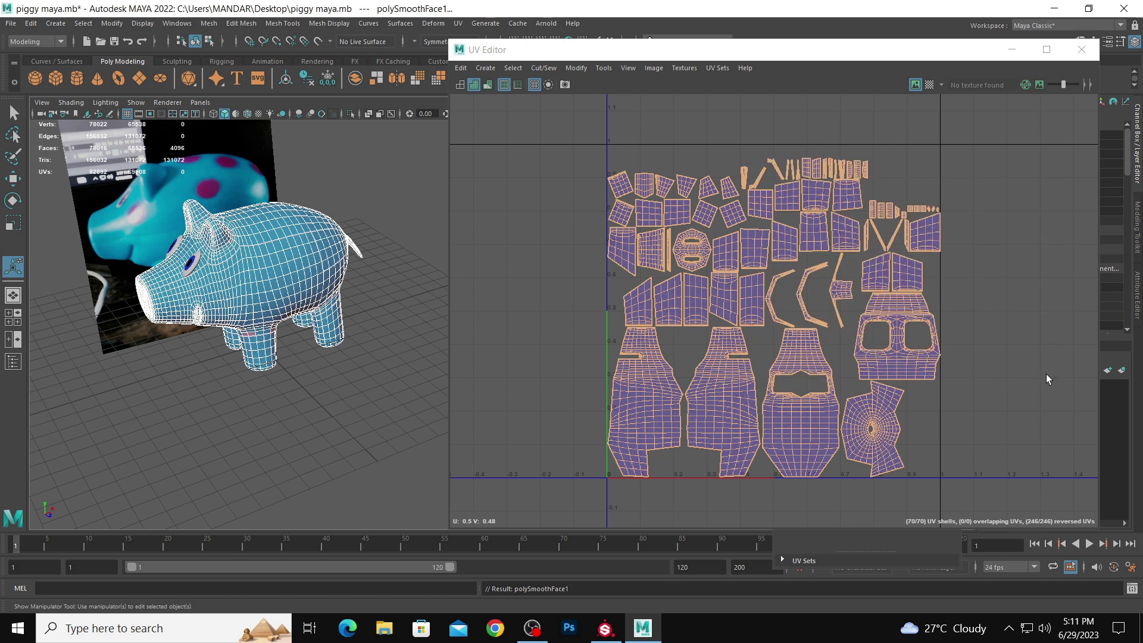
pyautogui.rightClick(257, 255)
pyautogui.click(369, 244)
# - Export the whole scene again as OBJ, replacing "piggy ob.obj" on the Desktop
pyautogui.keyDown('alt'); pyautogui.moveTo(369, 244); pyautogui.dragTo(187, 187); pyautogui.keyUp('alt')
pyautogui.click(10, 24)
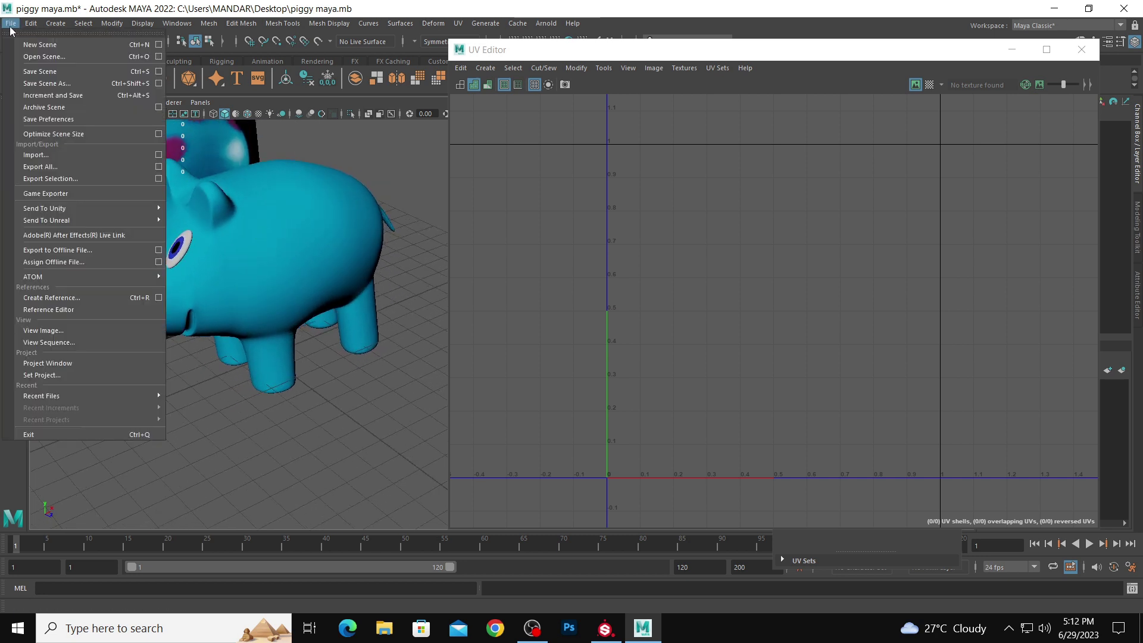
pyautogui.click(36, 156)
pyautogui.click(255, 285)
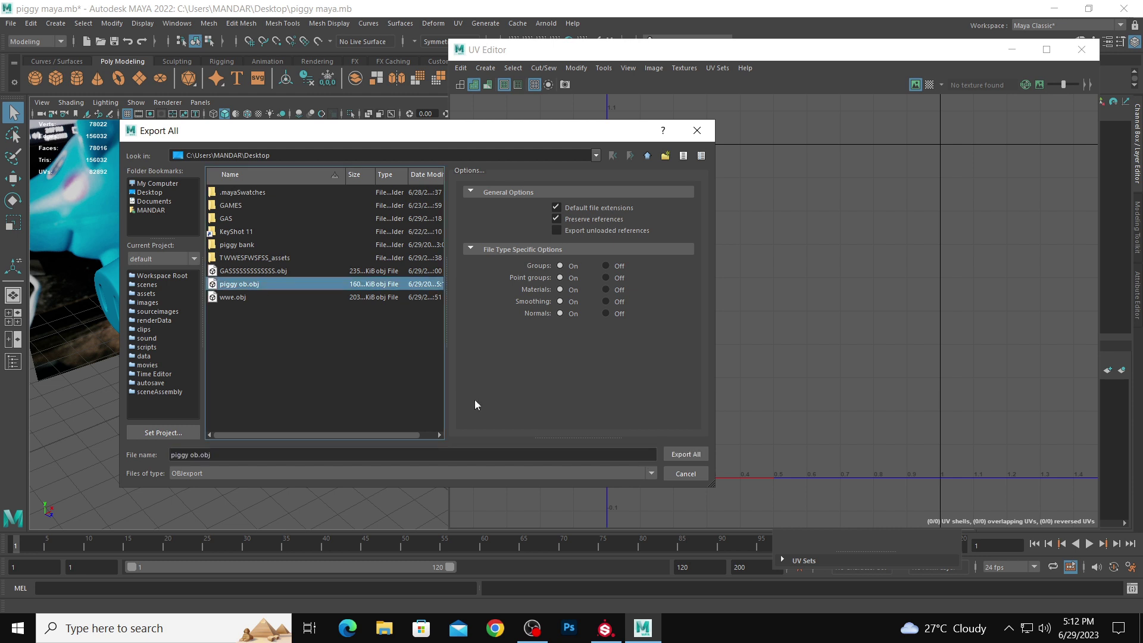
pyautogui.click(685, 454)
pyautogui.click(392, 330)
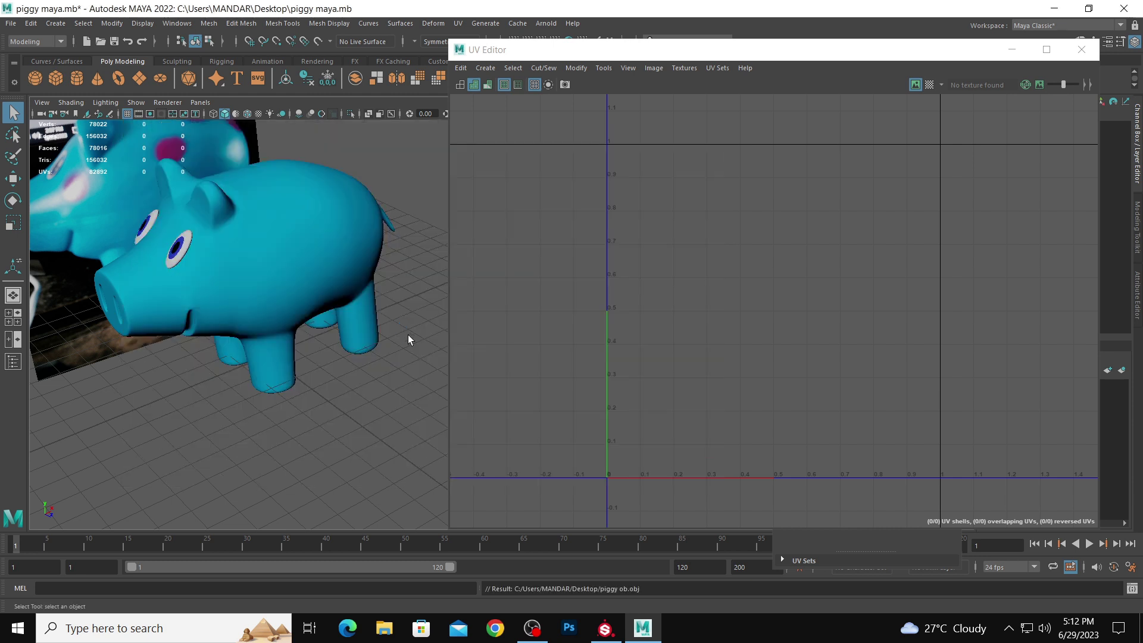
# - Switch to Substance Painter, reselect the updated "piggy ob" mesh for the new project, and create the project
pyautogui.click(604, 628)
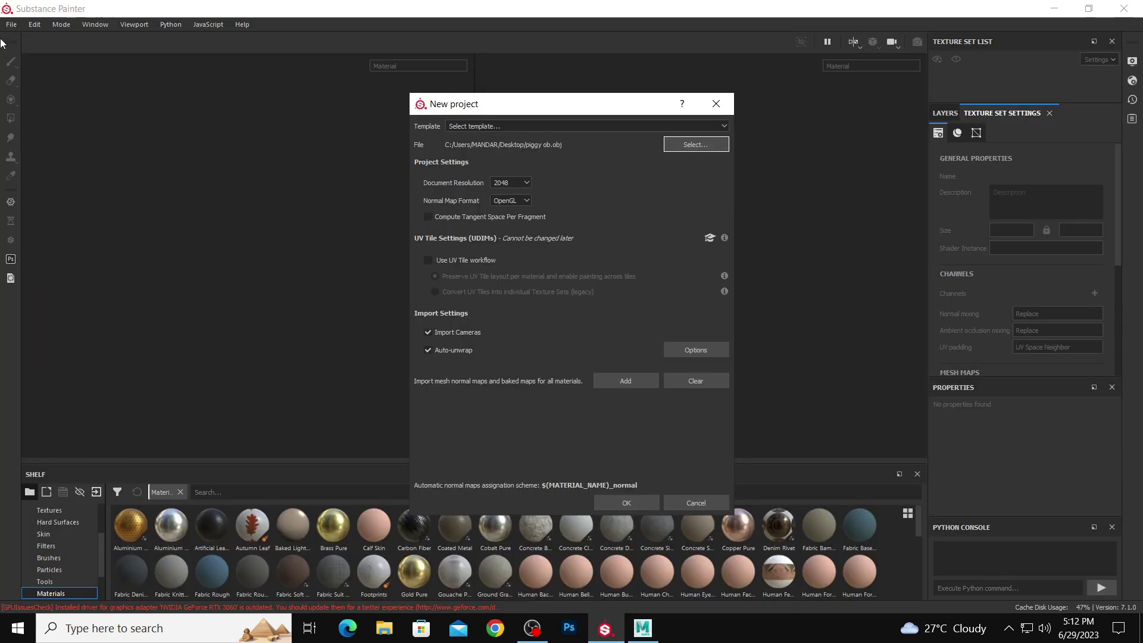
pyautogui.click(691, 146)
pyautogui.click(748, 337)
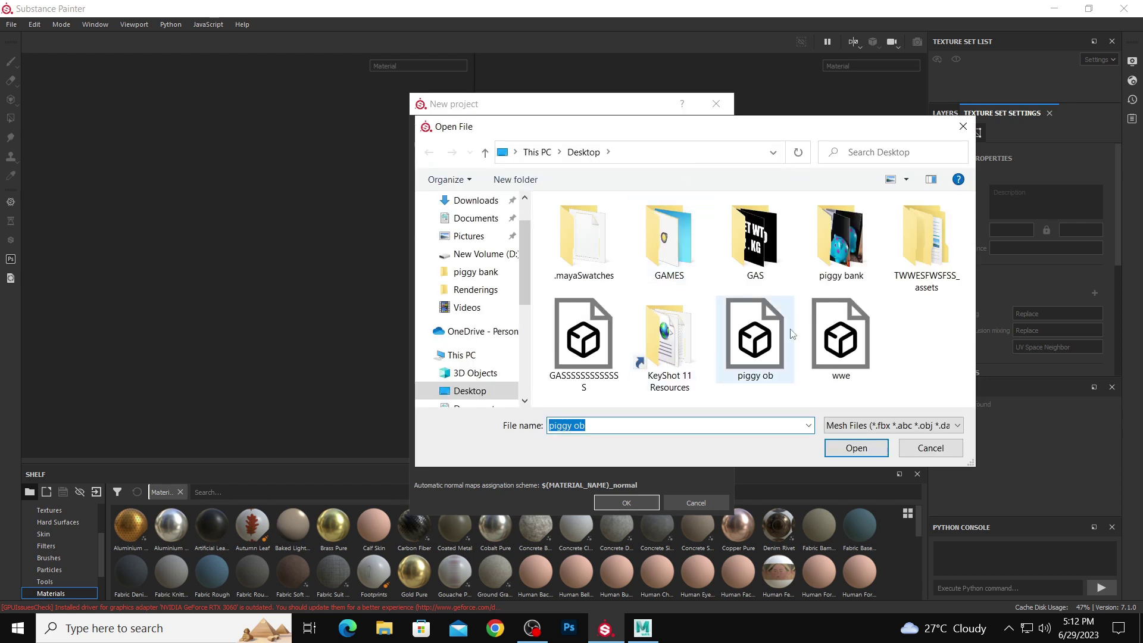
pyautogui.click(862, 448)
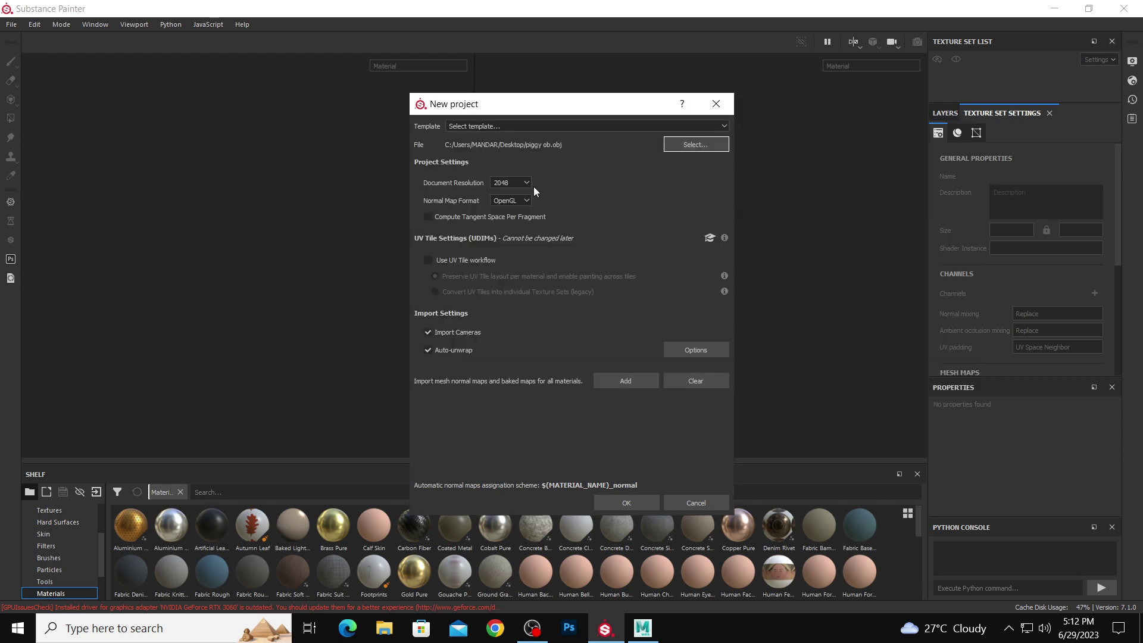
pyautogui.click(632, 500)
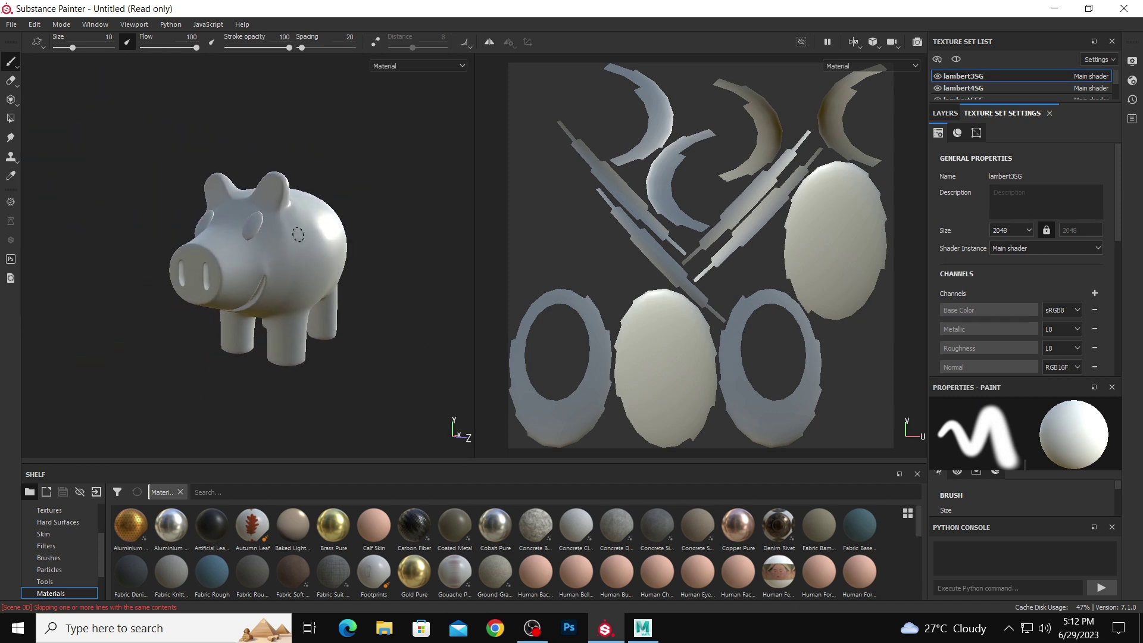
# - Bake all mesh maps for the piggy bank's texture sets at an output size of 1024
pyautogui.keyDown('alt'); pyautogui.moveTo(266, 259); pyautogui.dragTo(306, 294); pyautogui.keyUp('alt')
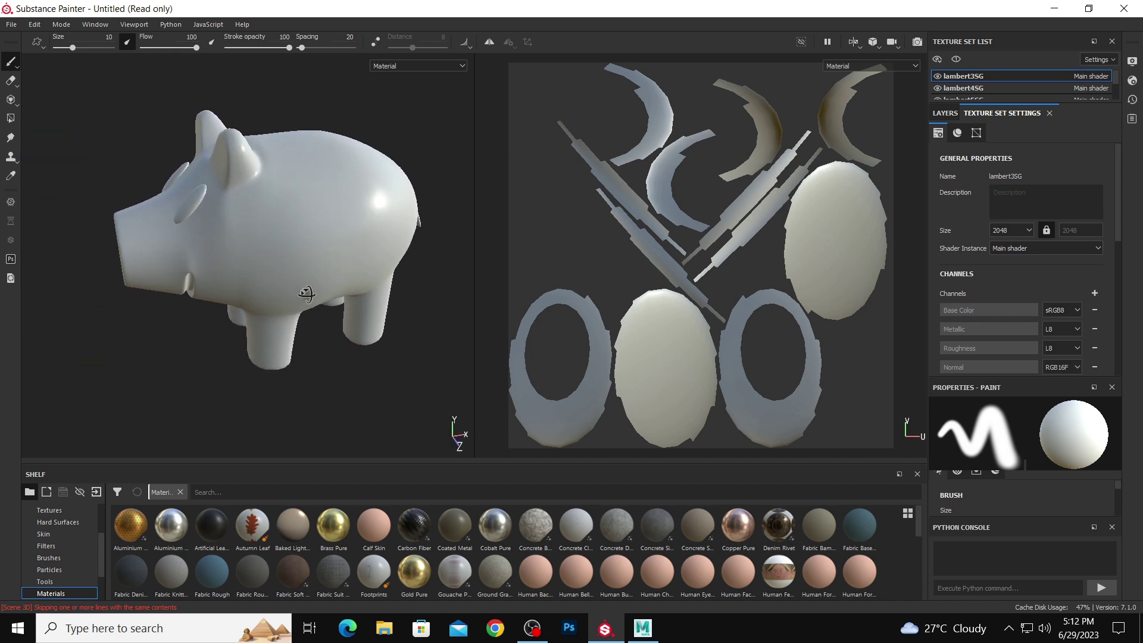
pyautogui.click(947, 113)
pyautogui.click(1018, 113)
pyautogui.click(953, 114)
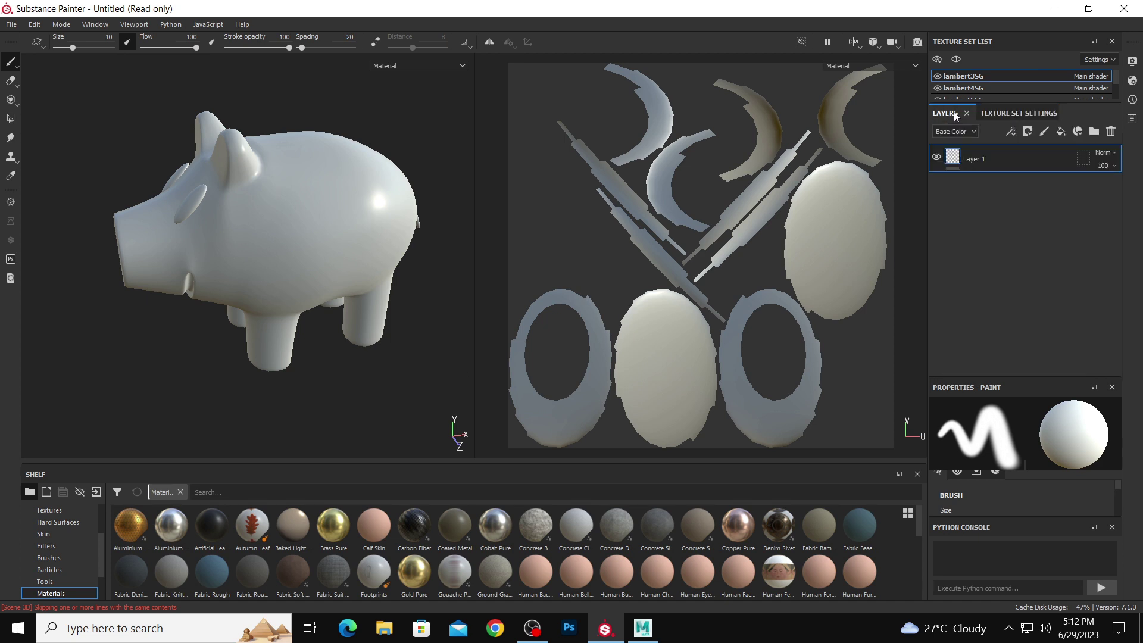
pyautogui.click(1019, 113)
pyautogui.scroll(-5, 1042, 278)
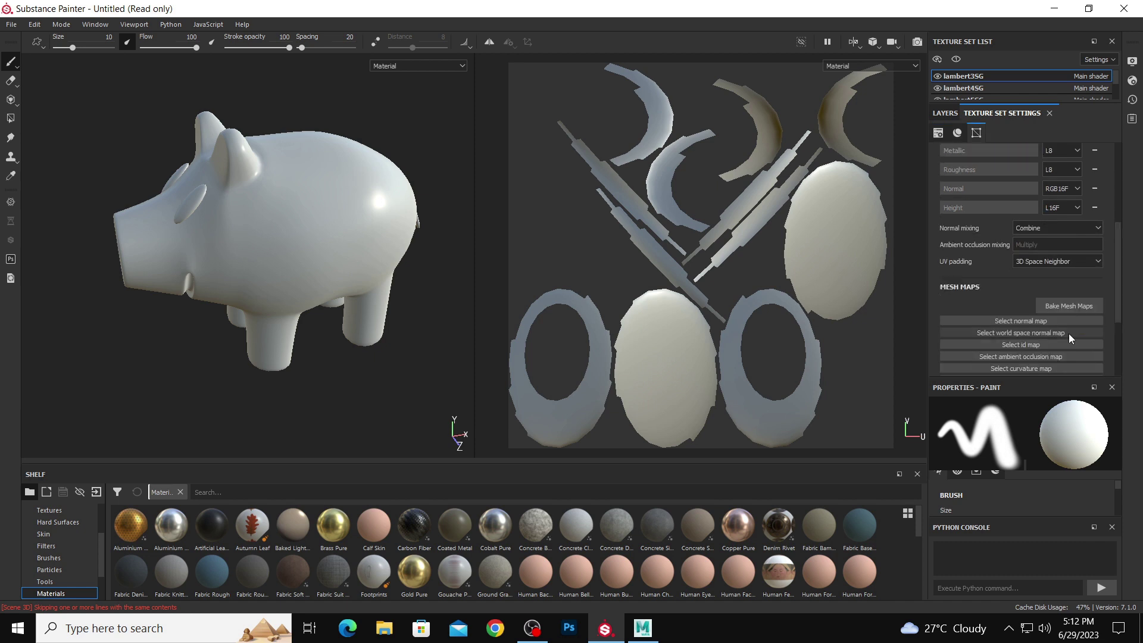
pyautogui.click(1070, 305)
pyautogui.click(608, 149)
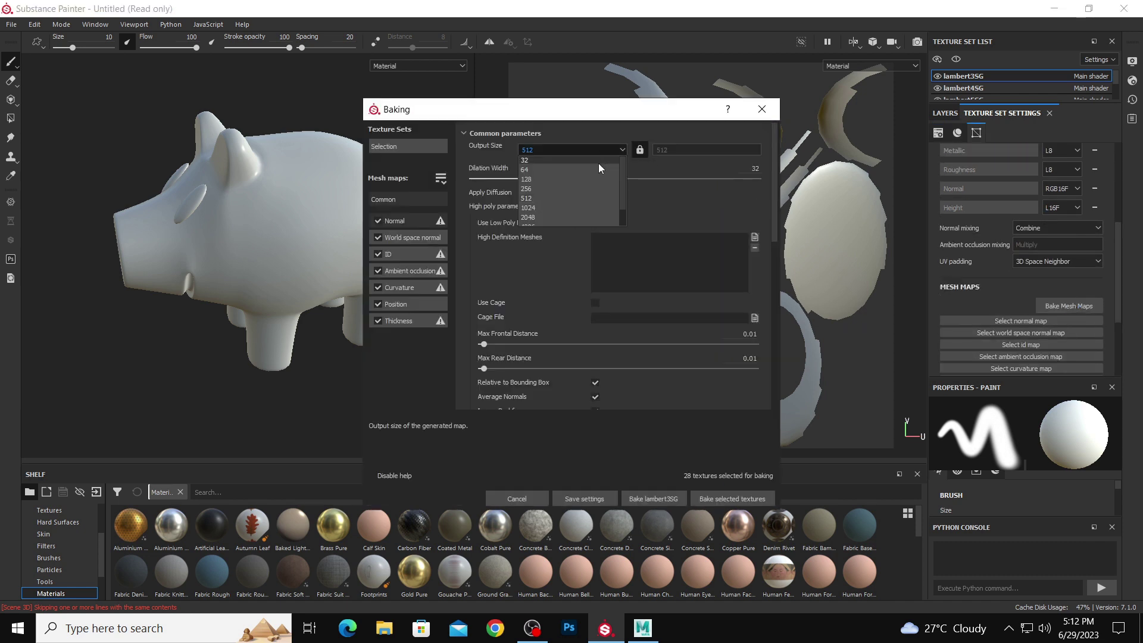
pyautogui.click(588, 209)
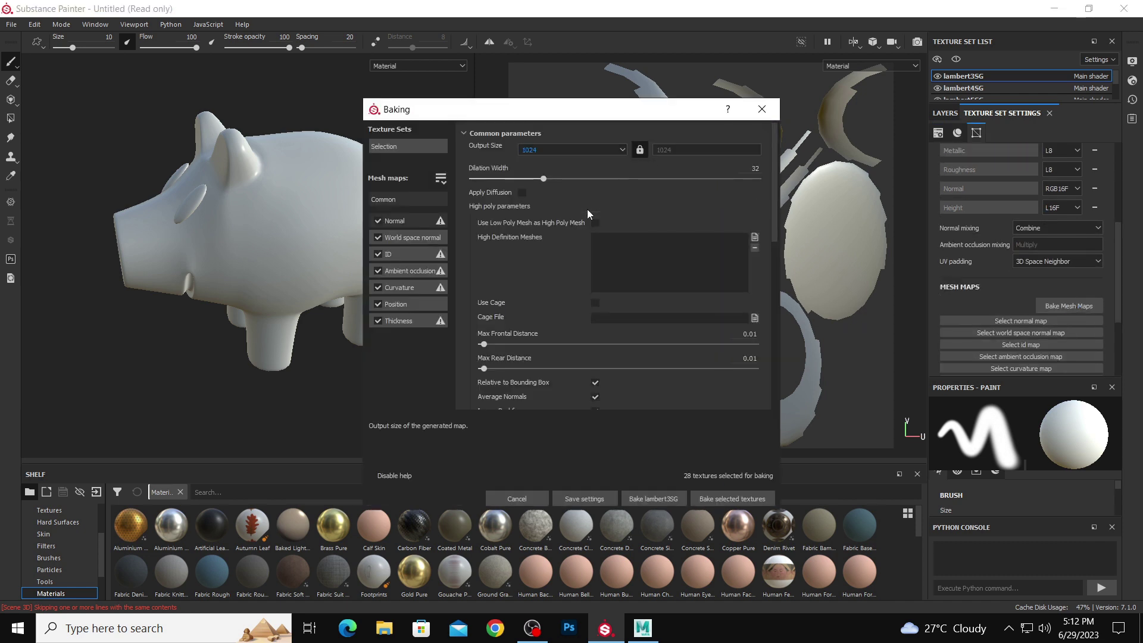
pyautogui.click(729, 504)
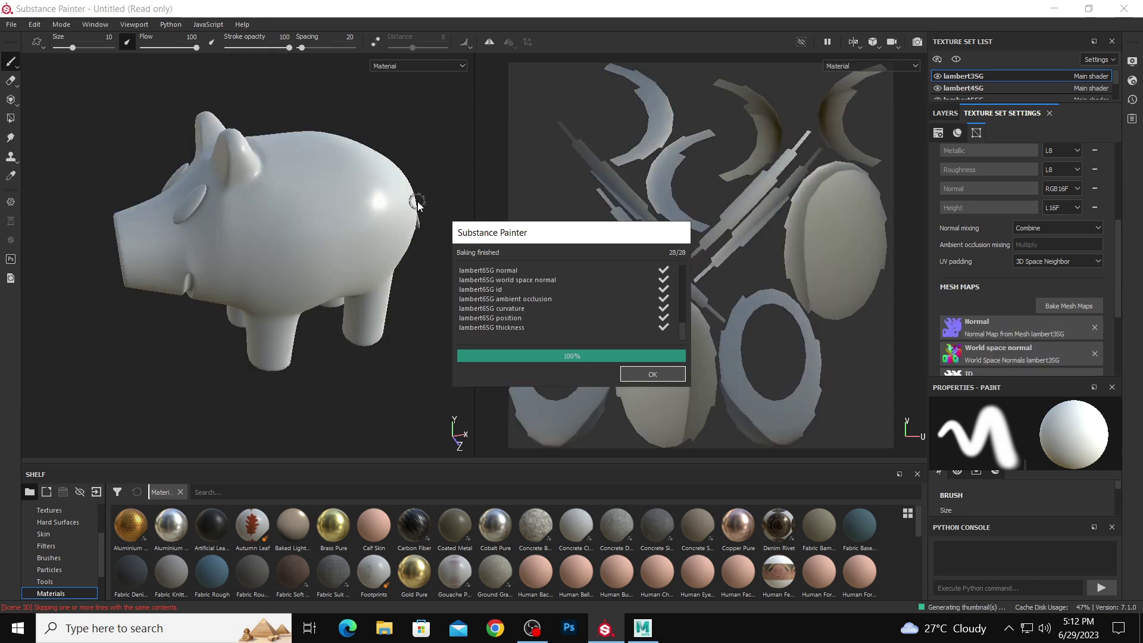
pyautogui.click(653, 374)
# - Close the finished bake report, preview the pig's Base Color channel in the viewport, and return to the Material display
pyautogui.keyDown('alt'); pyautogui.moveTo(373, 265); pyautogui.dragTo(340, 260, button='right'); pyautogui.keyUp('alt')
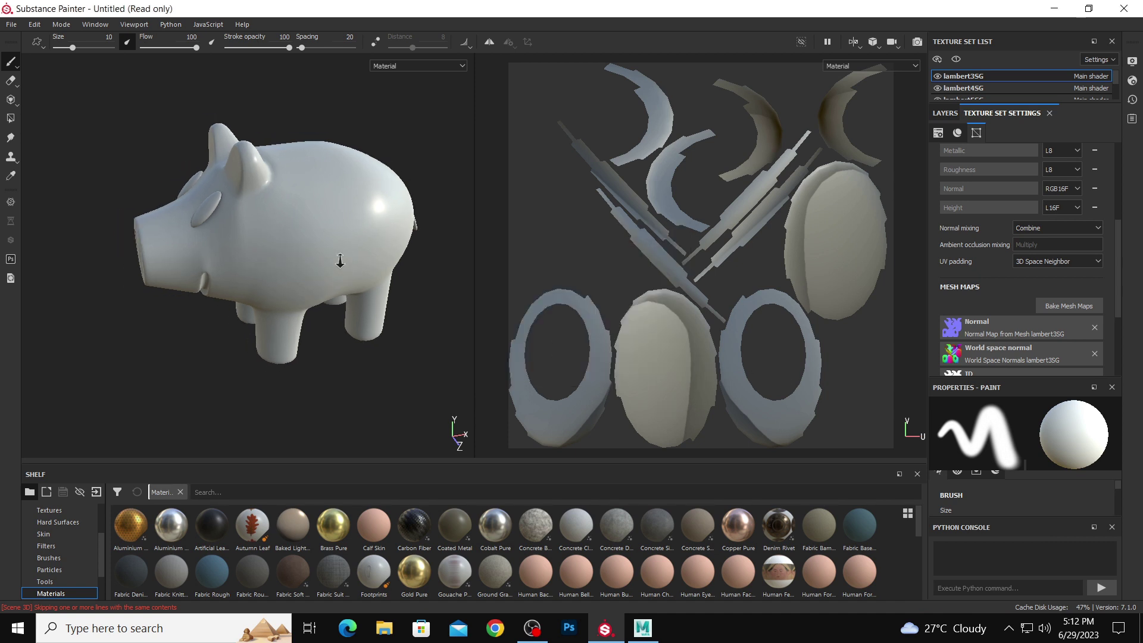
pyautogui.click(421, 67)
pyautogui.click(426, 101)
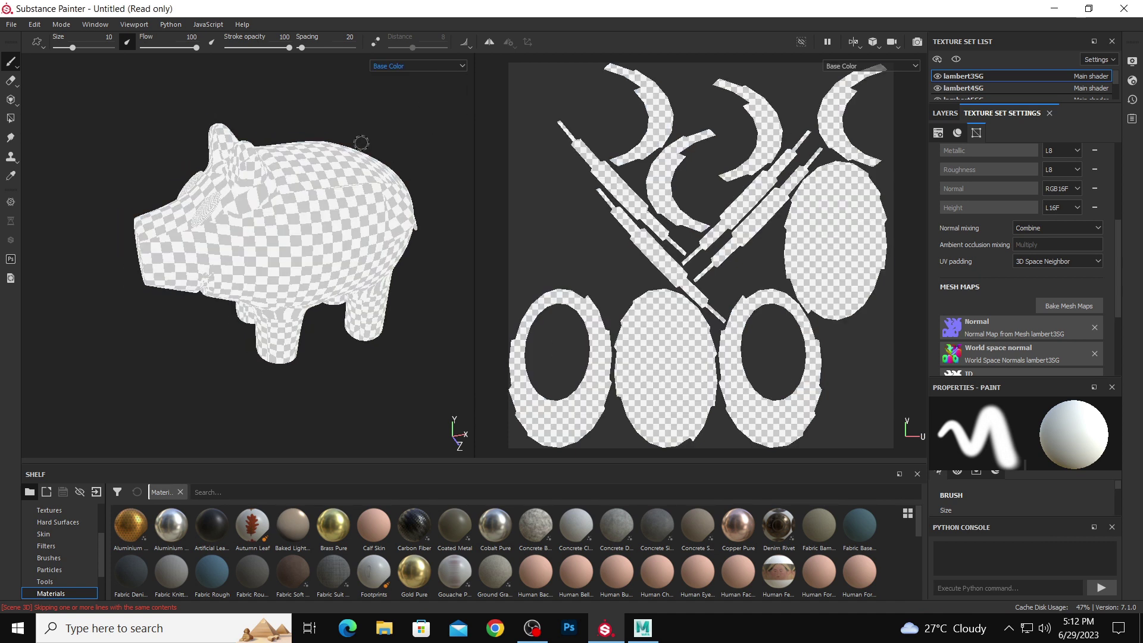
pyautogui.click(432, 66)
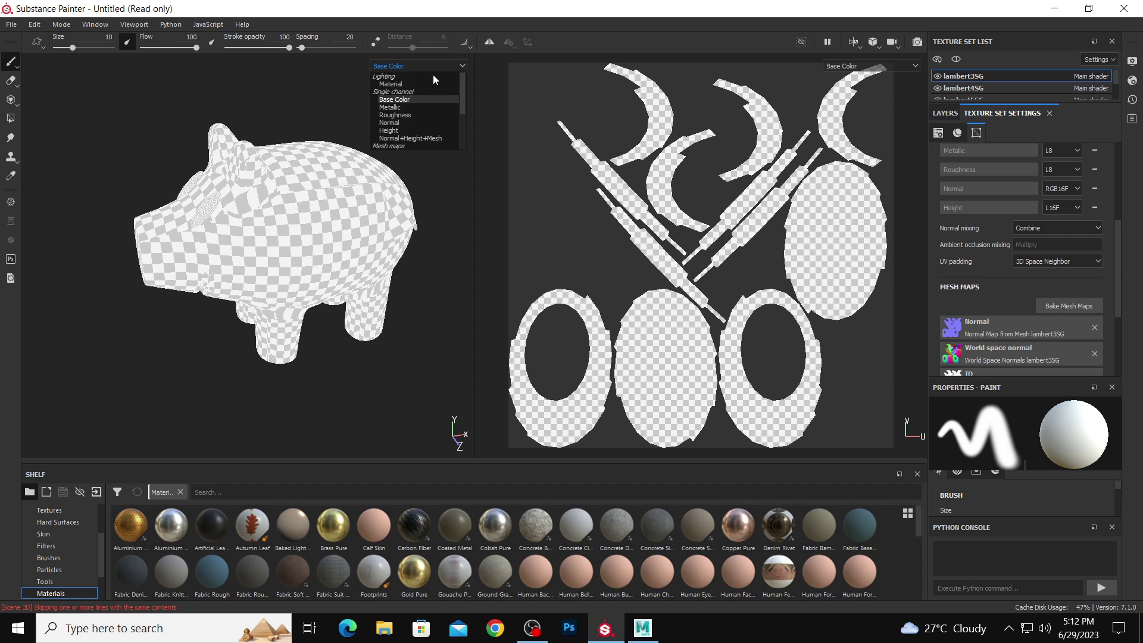
pyautogui.click(430, 84)
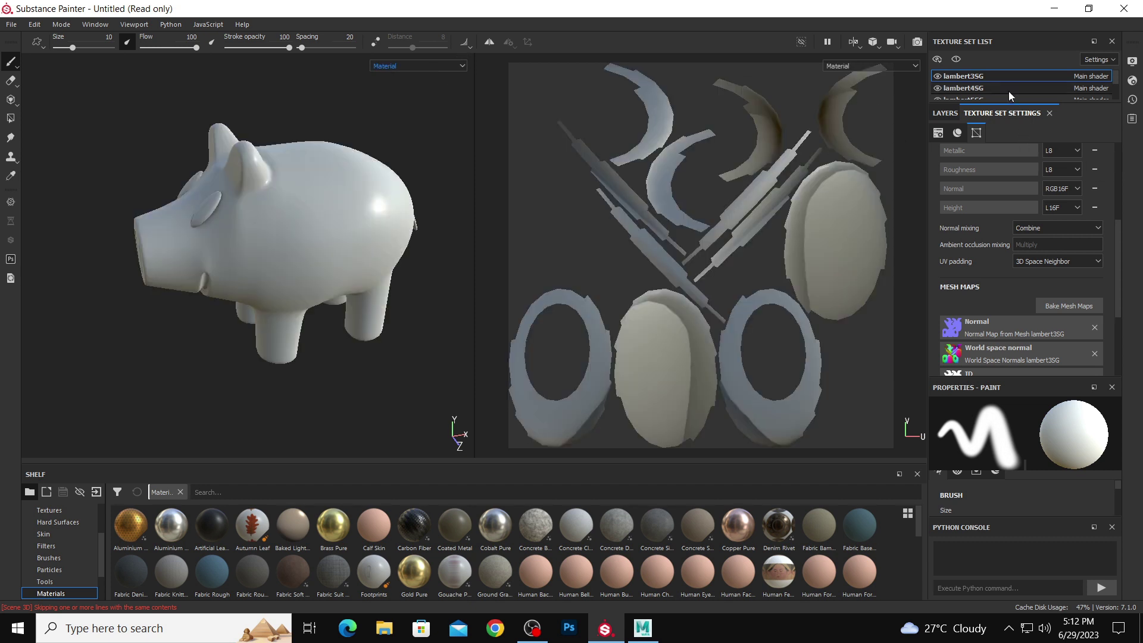
# - Add a fill layer to the lambert3SG texture set with its Ambient Occlusion map as Base Color and the Multiply blend mode
pyautogui.click(945, 113)
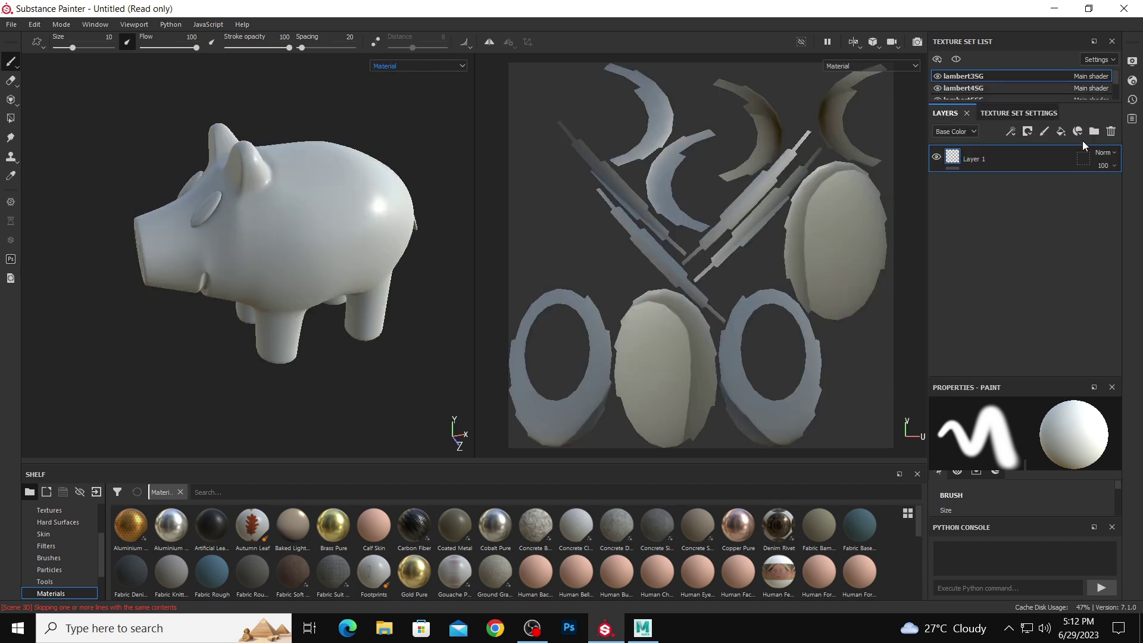
pyautogui.click(1061, 132)
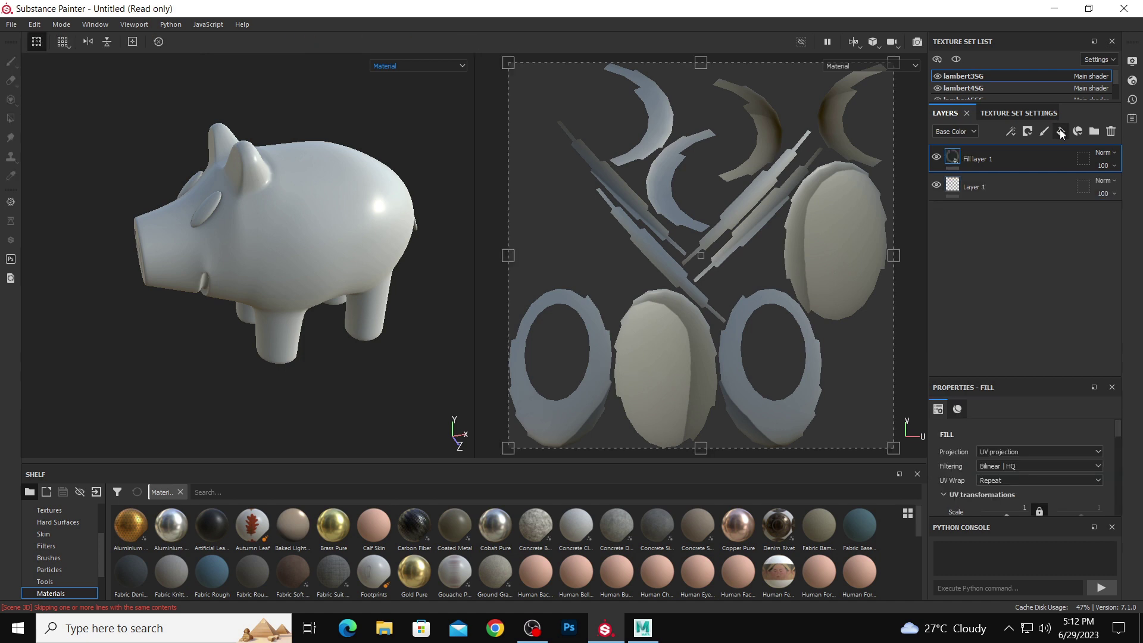
pyautogui.scroll(-5, 1051, 439)
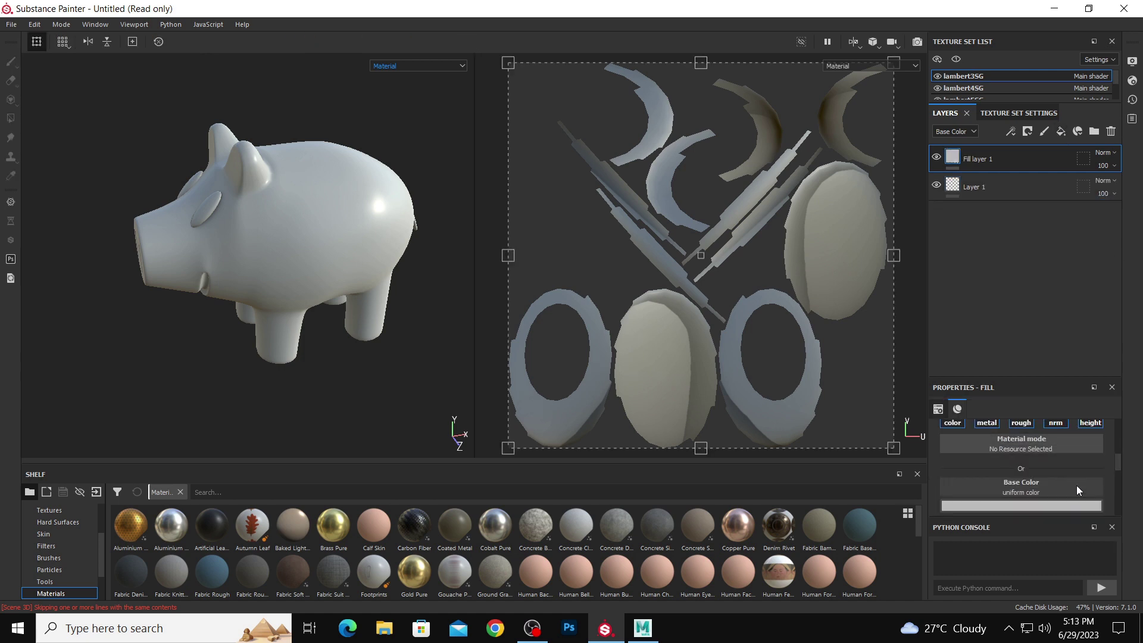
pyautogui.click(1074, 483)
pyautogui.click(1109, 343)
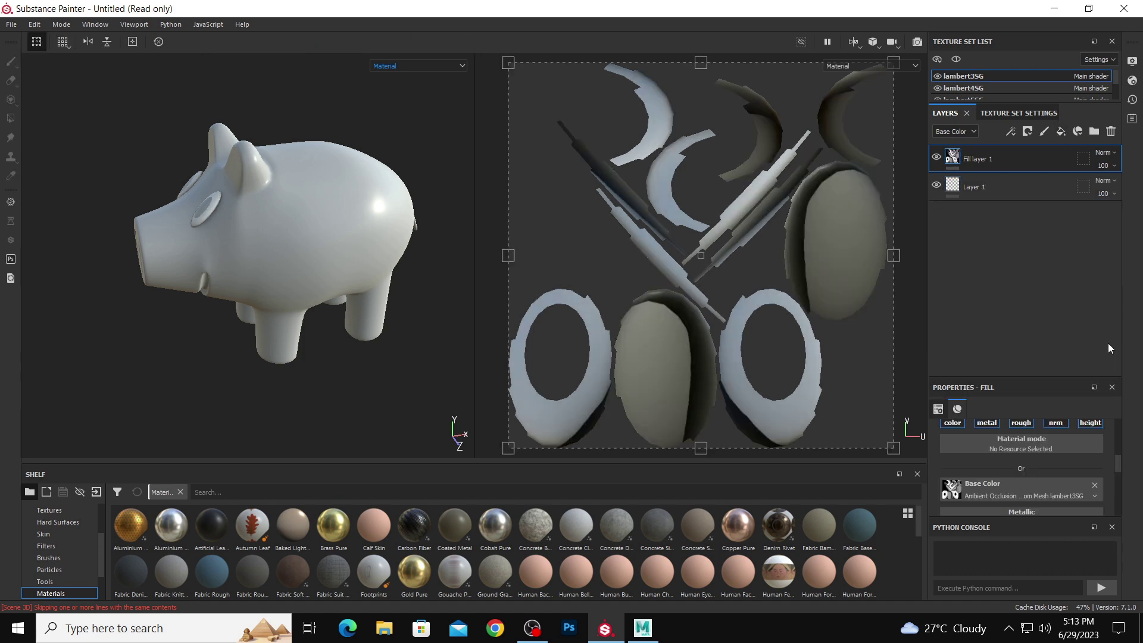
pyautogui.click(1105, 153)
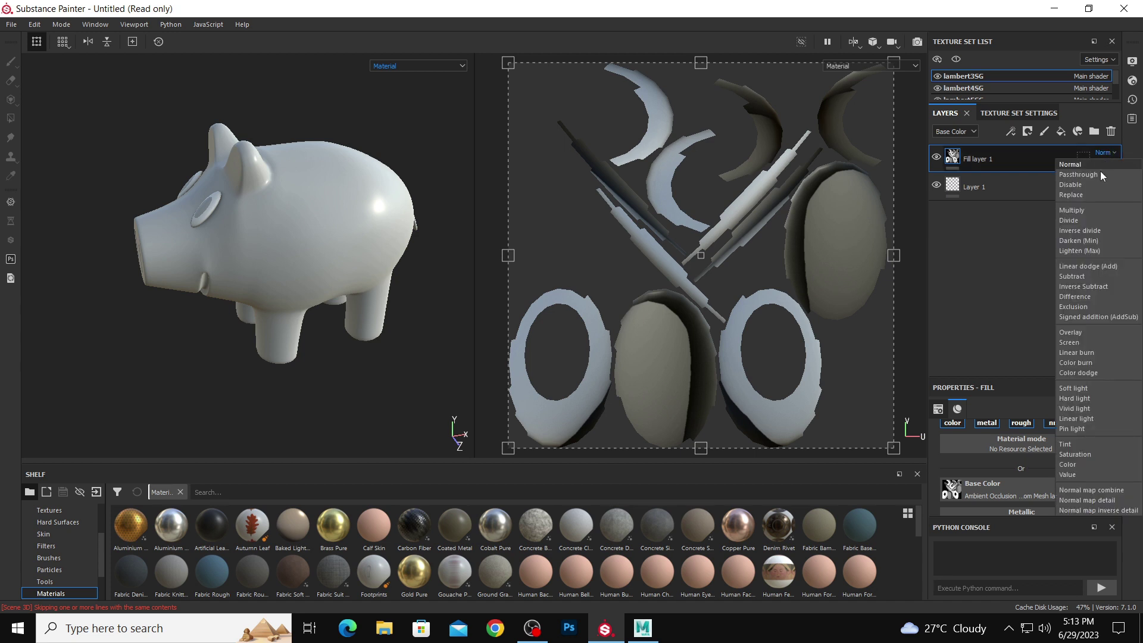
pyautogui.click(1098, 206)
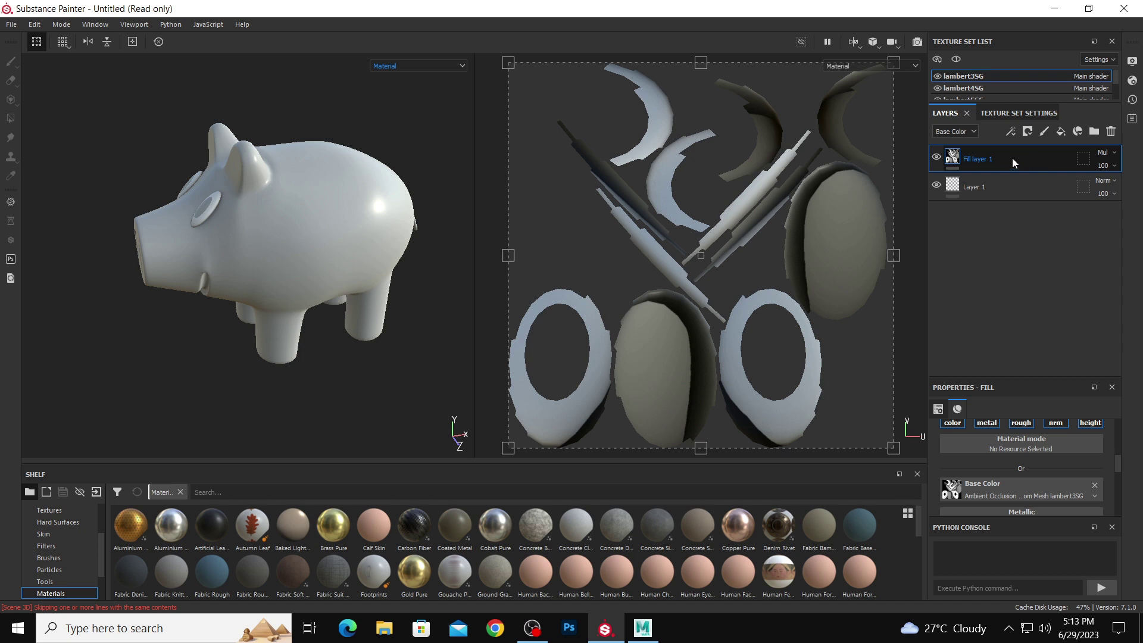
# - Repeat the Multiply ambient occlusion fill layer in the lambert4SG, lambert5SG and lambert6SG texture sets
pyautogui.click(1038, 88)
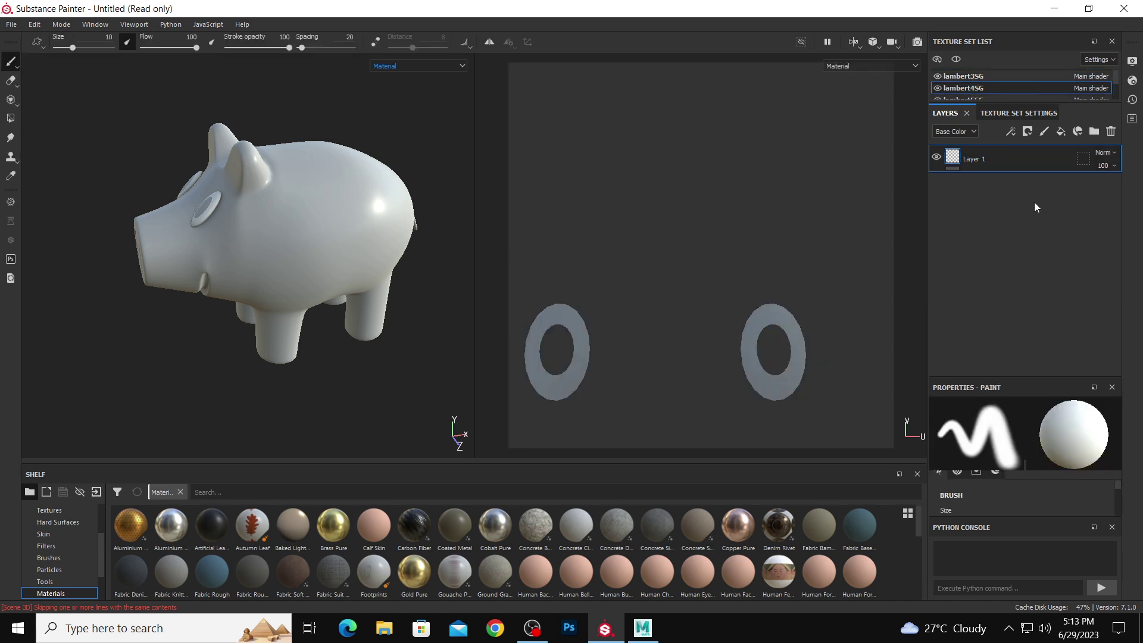
pyautogui.click(1020, 97)
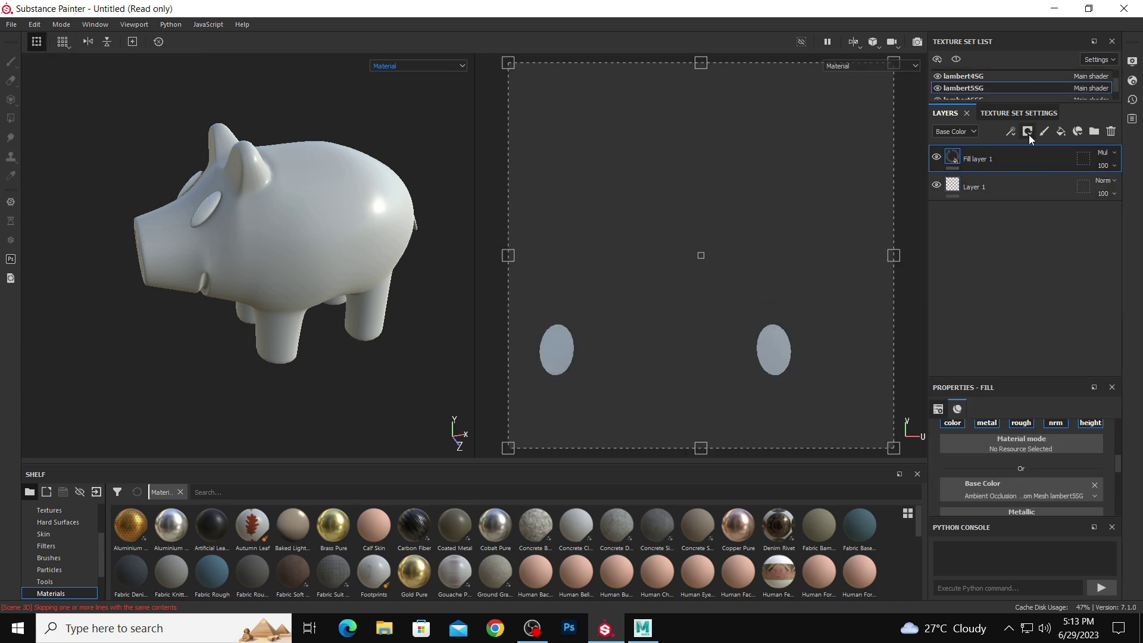
pyautogui.click(1010, 95)
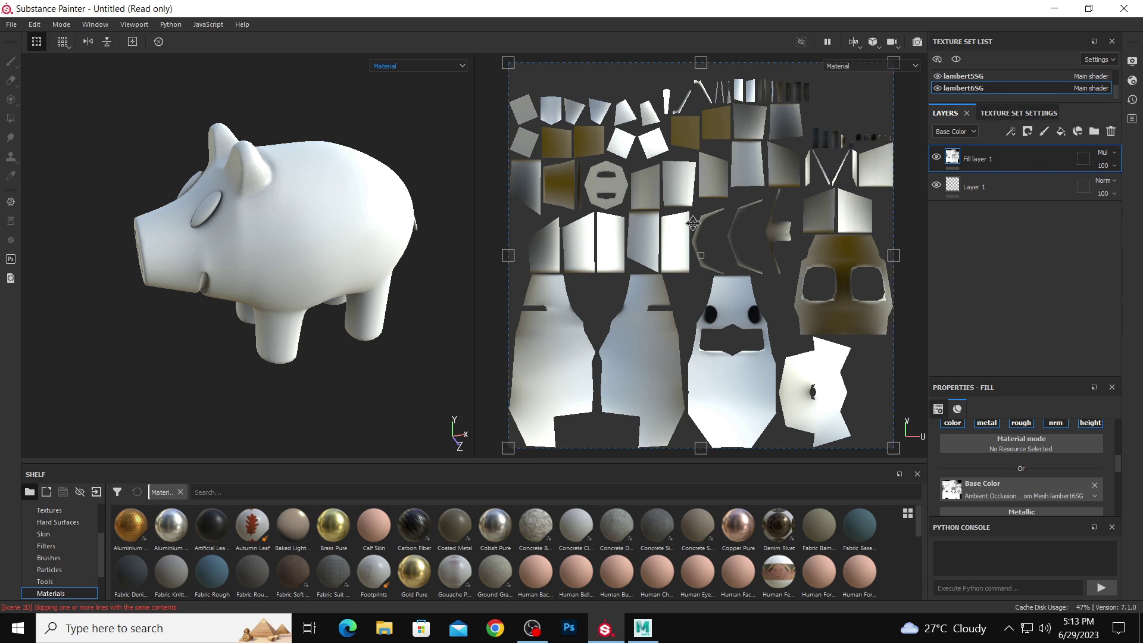
# - Show only the Base Color channel on the pig to check the ambient occlusion shading around its face
pyautogui.keyDown('alt'); pyautogui.moveTo(281, 252); pyautogui.dragTo(278, 210); pyautogui.keyUp('alt')
pyautogui.click(411, 67)
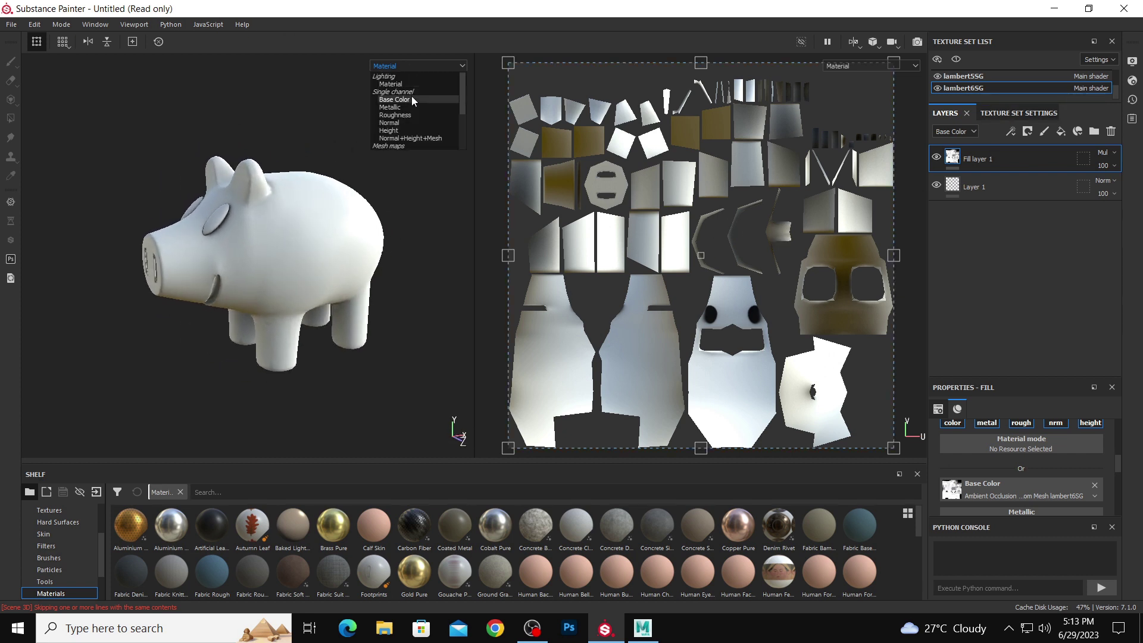
pyautogui.click(412, 96)
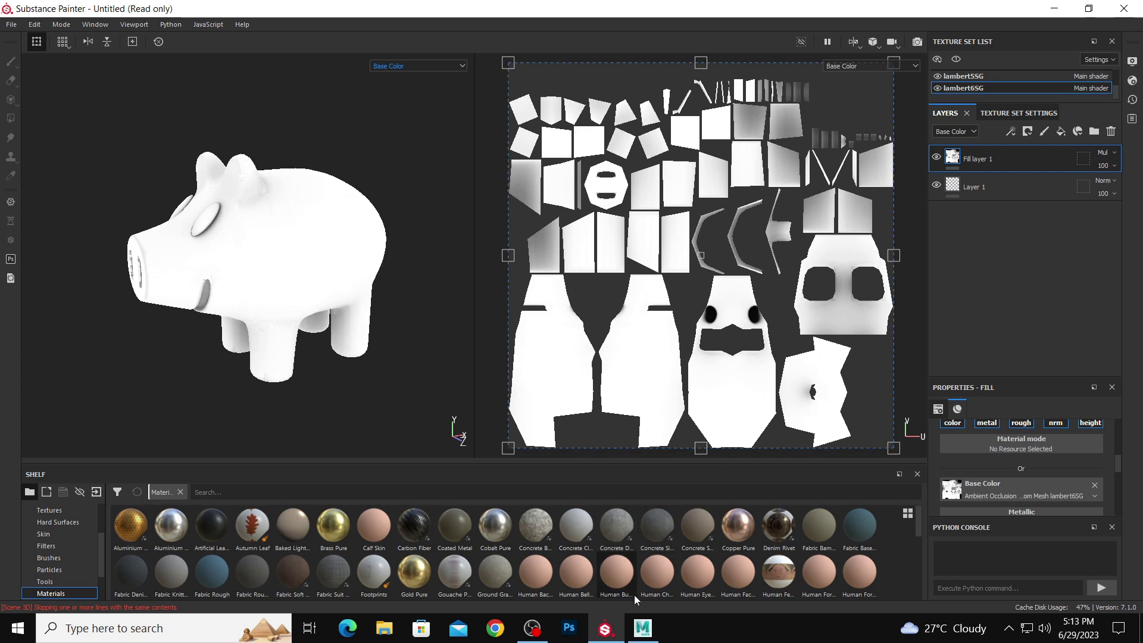
# - Open the reference photo from the "piggy bank" folder on the Desktop and window it beside a reduced Substance Painter window
pyautogui.click(384, 628)
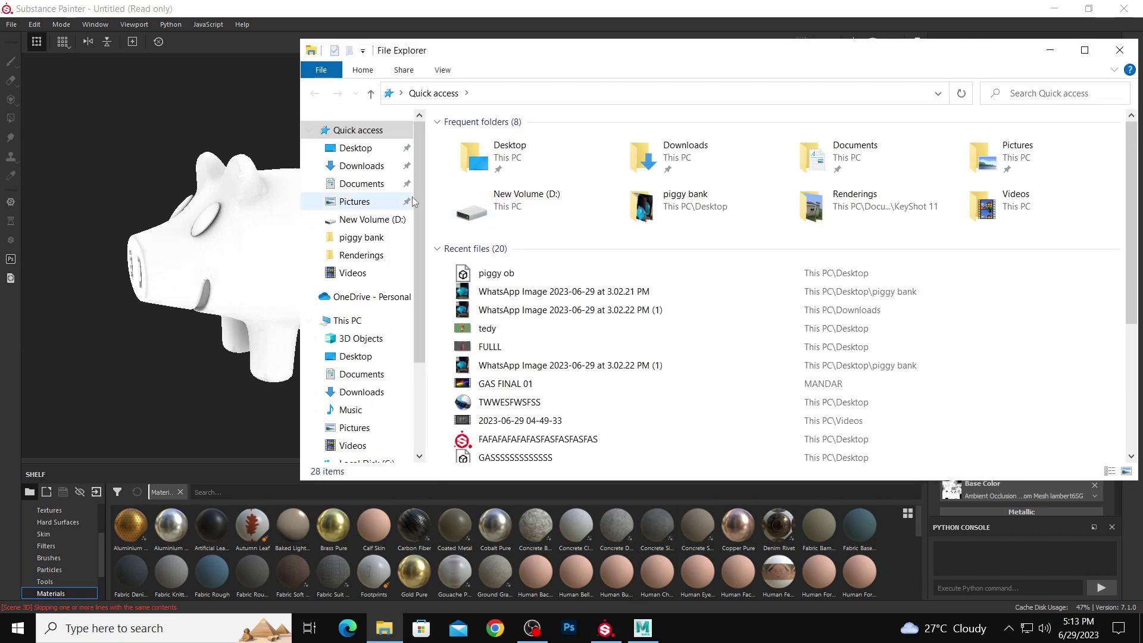
pyautogui.click(357, 148)
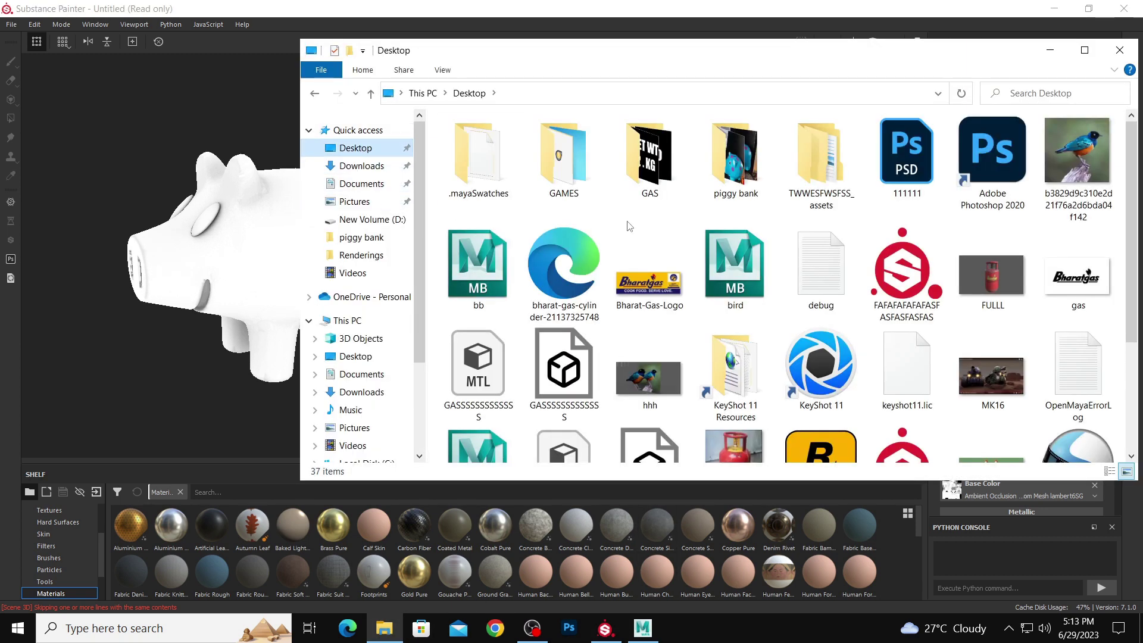
pyautogui.doubleClick(735, 155)
pyautogui.doubleClick(474, 156)
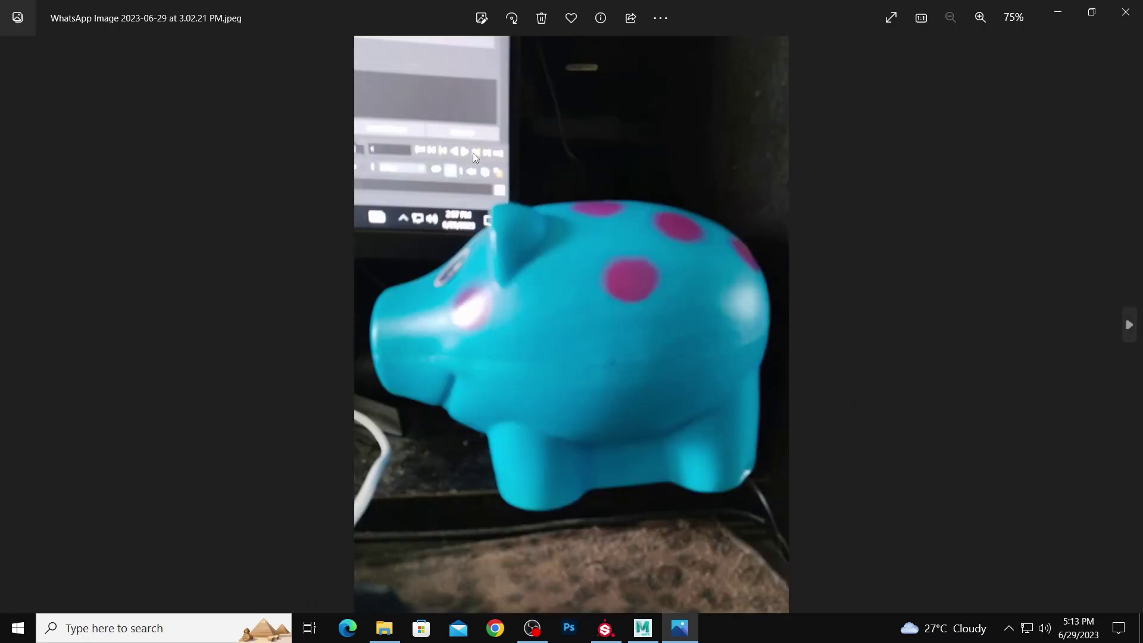
pyautogui.click(1090, 13)
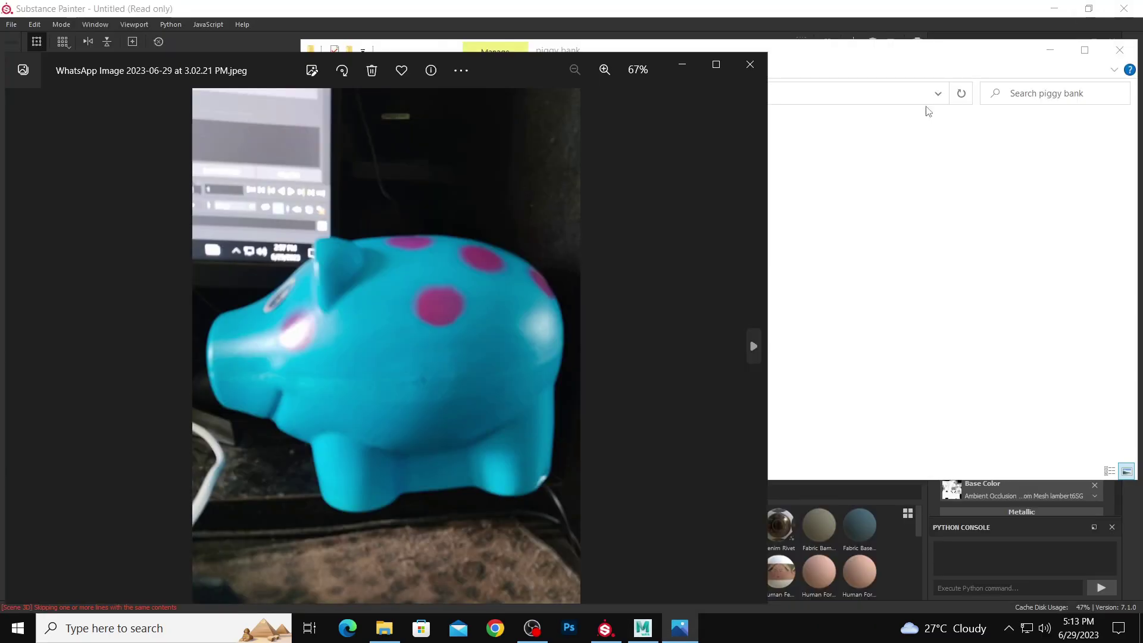
pyautogui.click(606, 629)
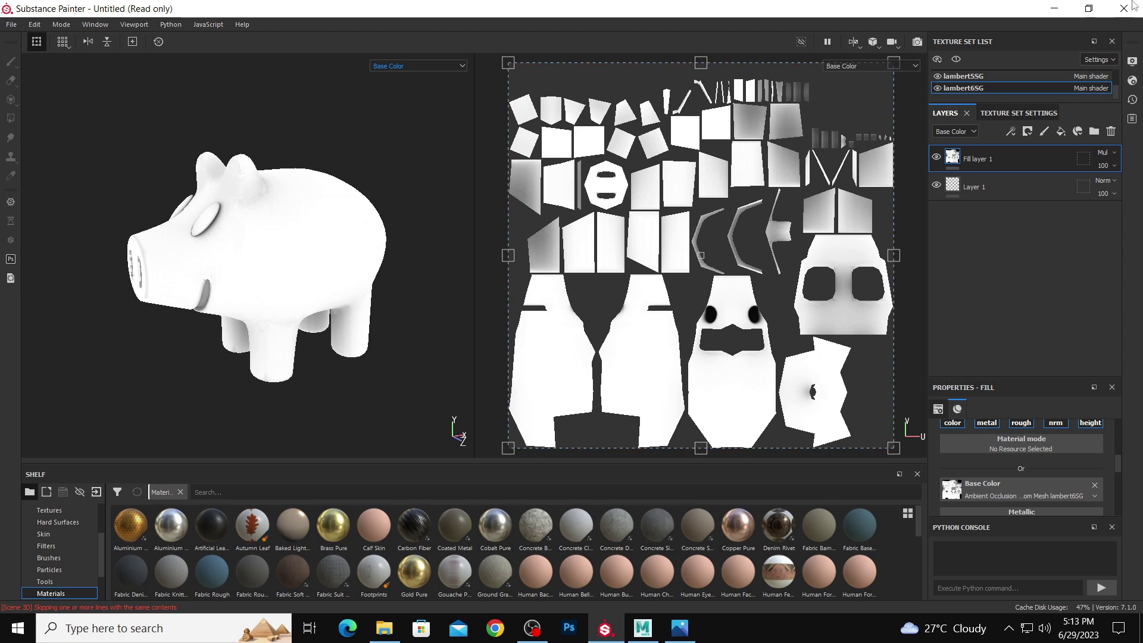
pyautogui.click(1092, 10)
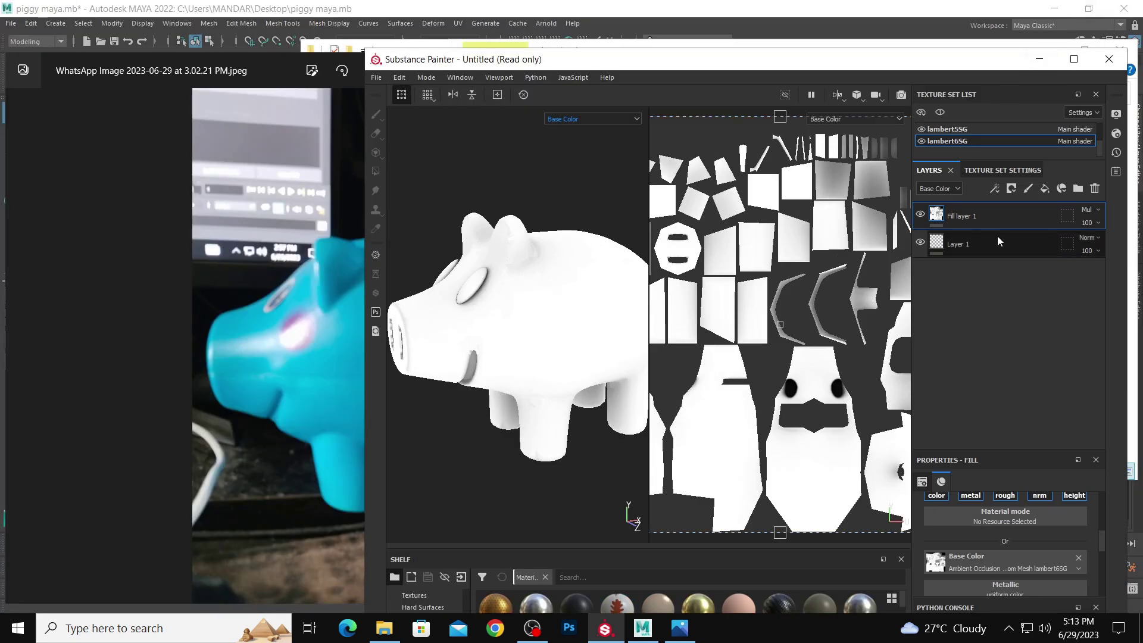
# - Add a fill layer beneath lambert6SG's ambient occlusion layer, sample turquoise from the photo, and darken it to RGB 0.011, 0.423, 0.618
pyautogui.click(1045, 190)
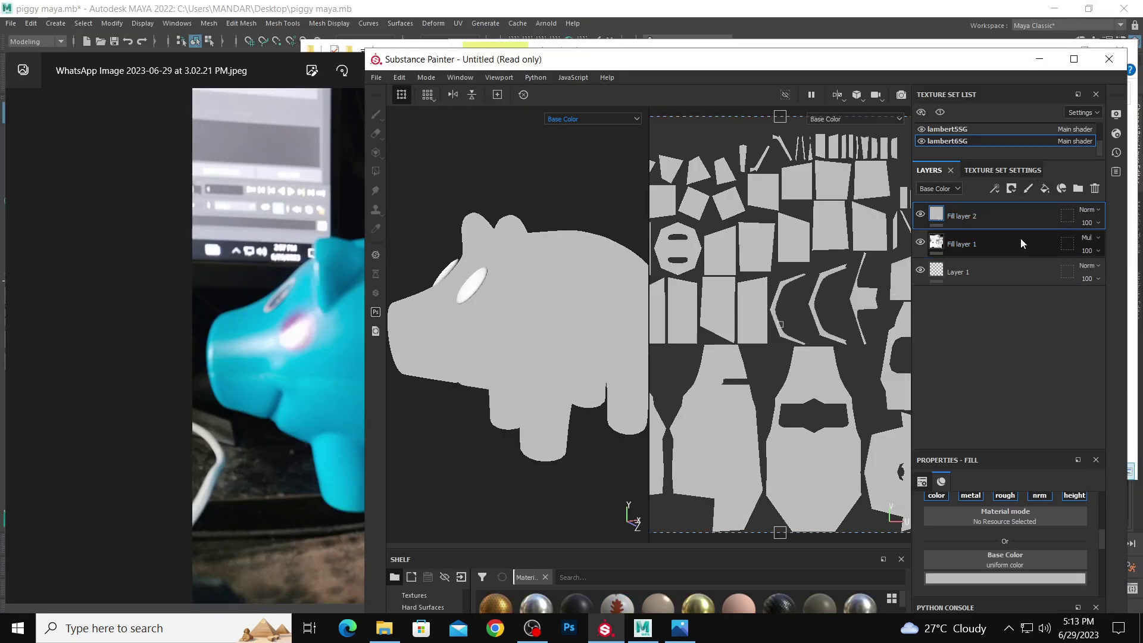
pyautogui.moveTo(1011, 221); pyautogui.dragTo(1016, 253)
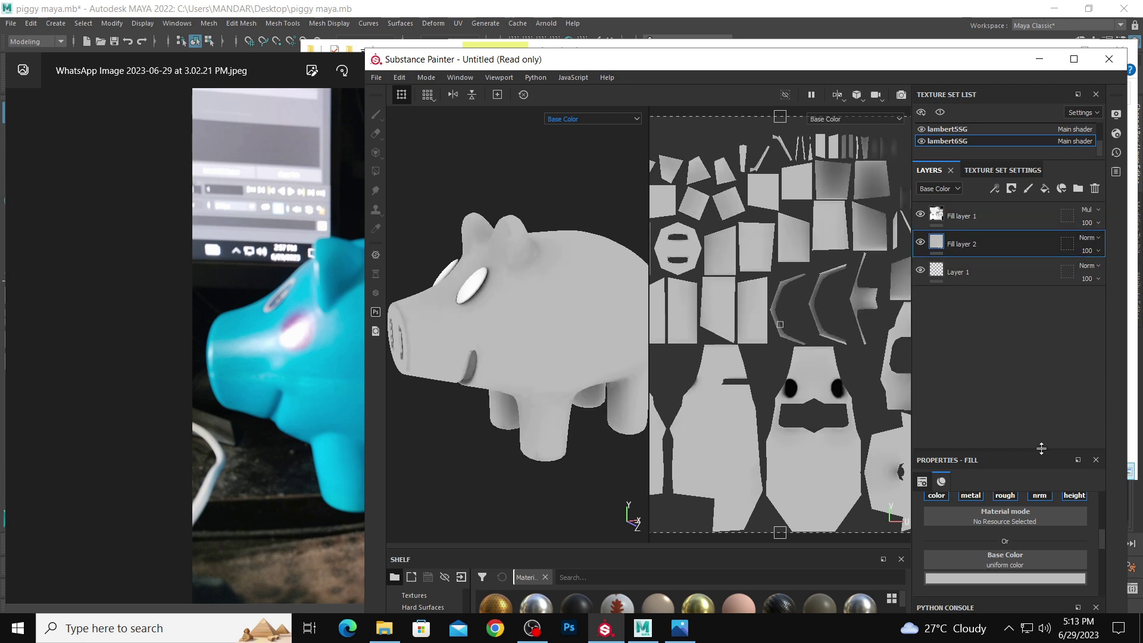
pyautogui.click(1042, 579)
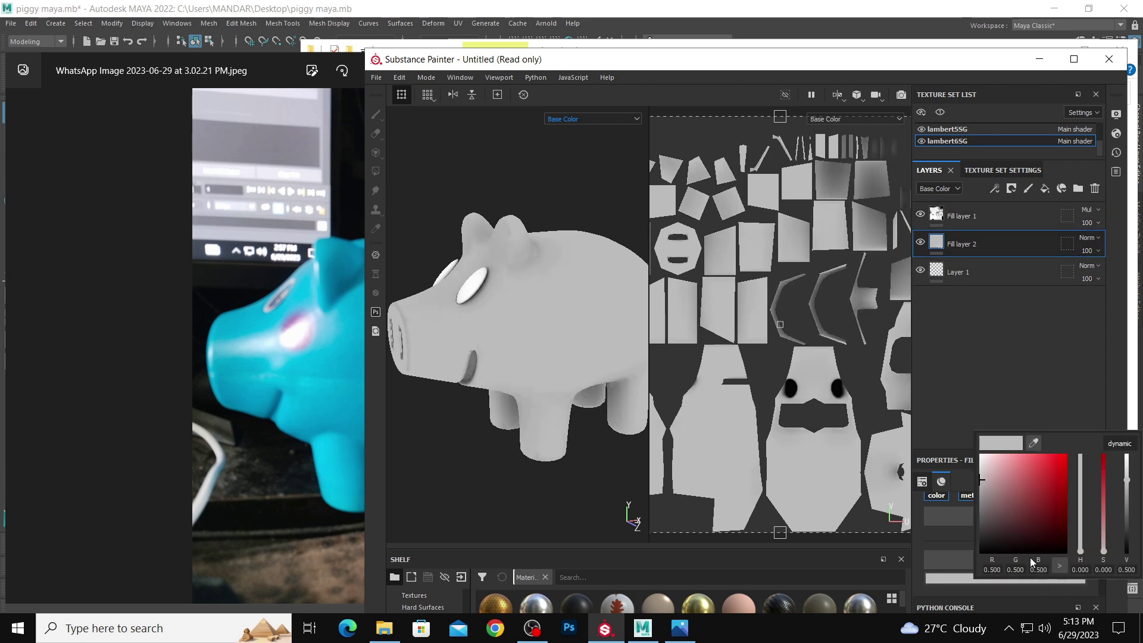
pyautogui.click(1033, 444)
pyautogui.click(338, 317)
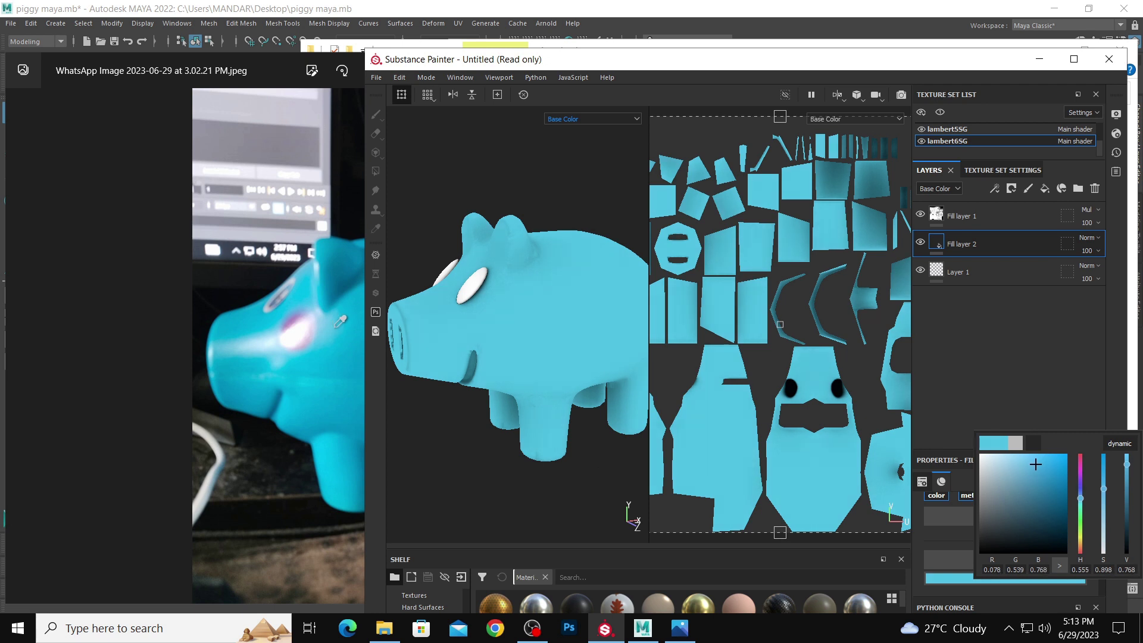
pyautogui.click(311, 375)
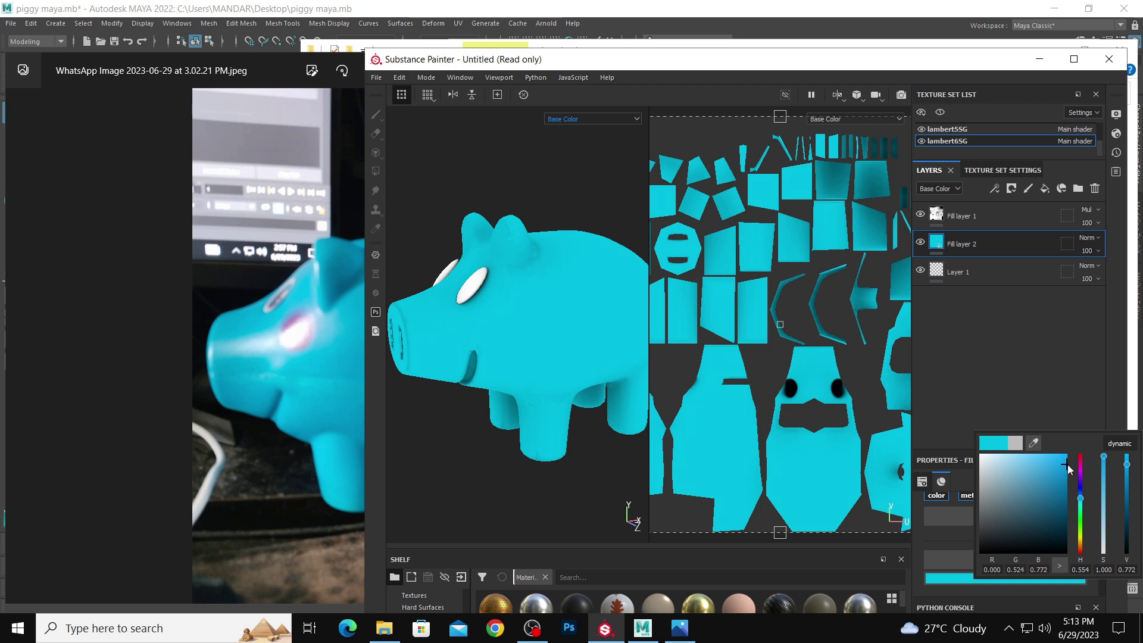
pyautogui.moveTo(1067, 465); pyautogui.dragTo(1056, 474)
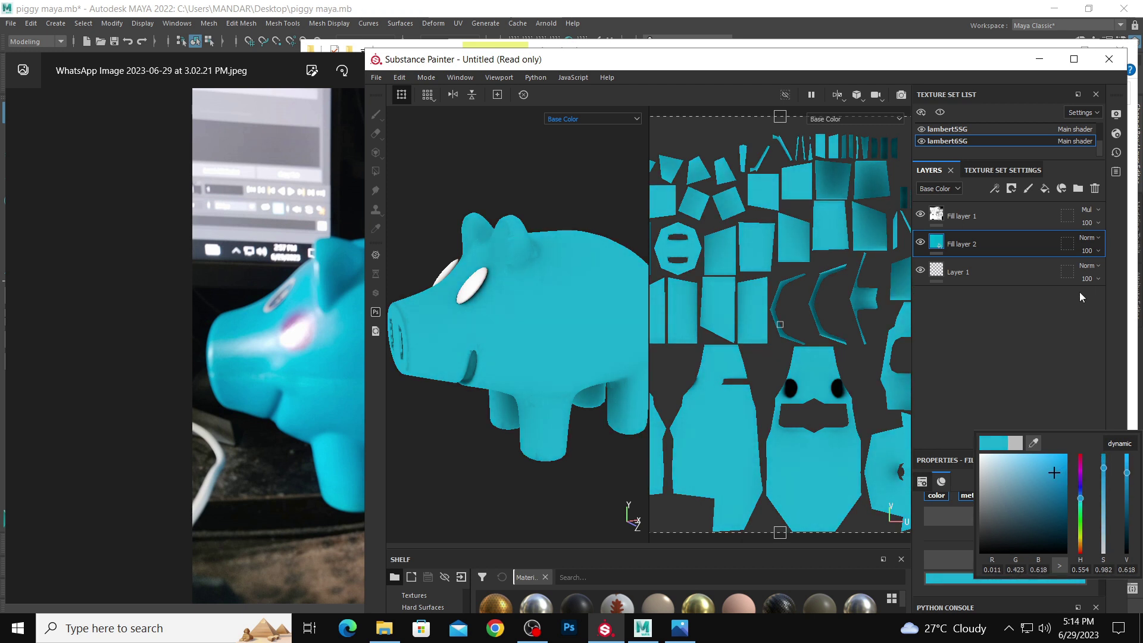
pyautogui.click(836, 54)
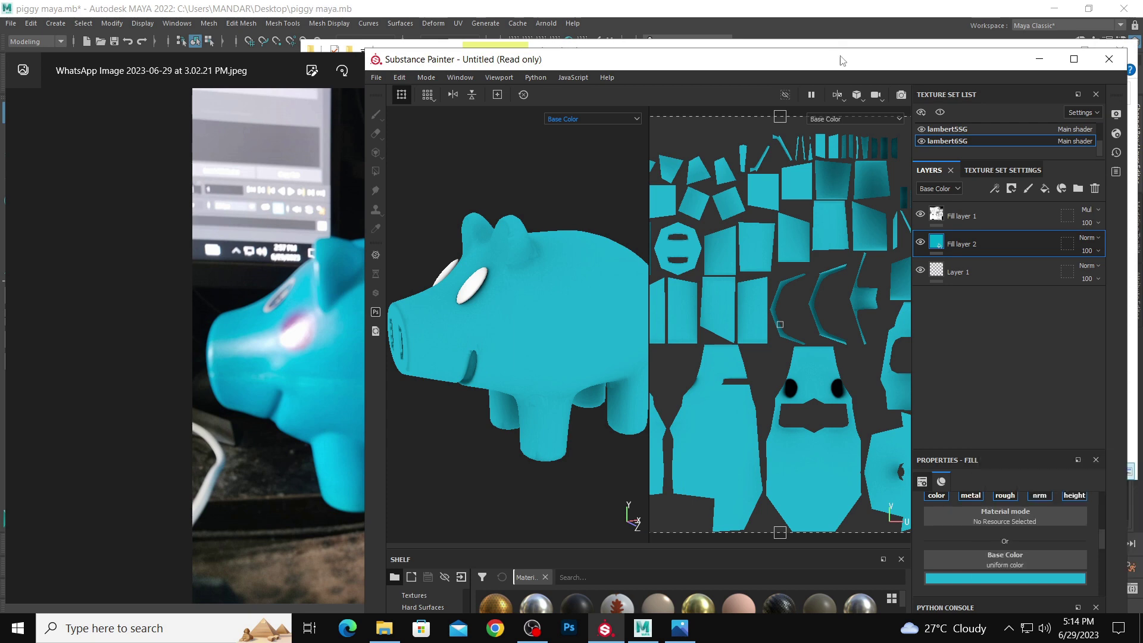
# - Maximize the Substance Painter window and reduce the Multiply ambient occlusion layer's opacity to 68
pyautogui.doubleClick(775, 60)
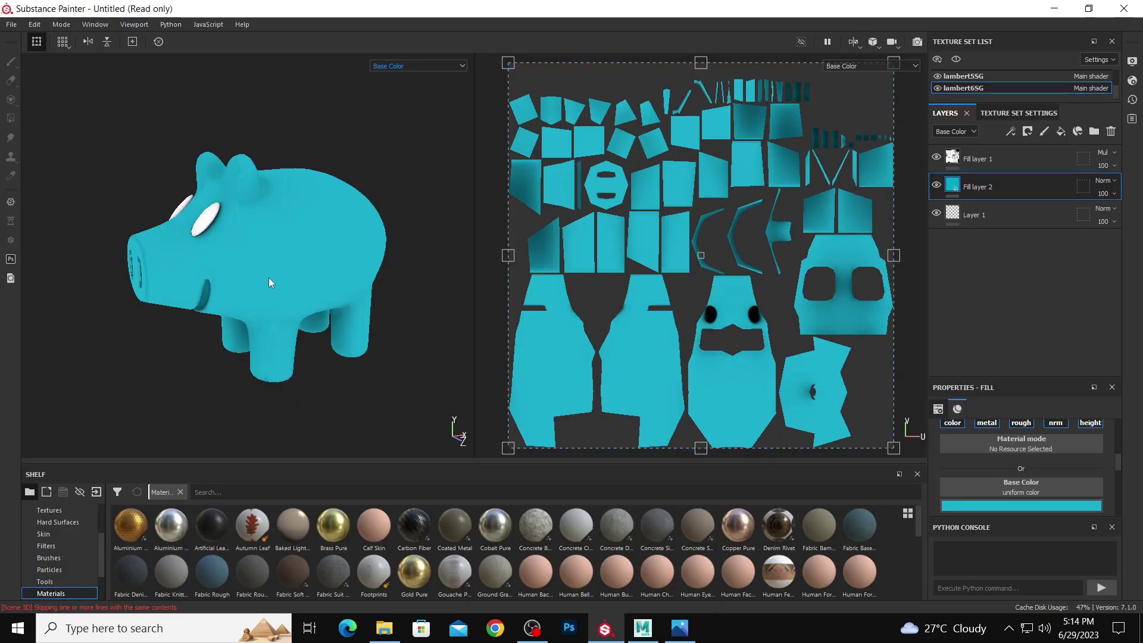
pyautogui.keyDown('alt'); pyautogui.moveTo(269, 282); pyautogui.dragTo(283, 252); pyautogui.keyUp('alt')
pyautogui.click(1102, 166)
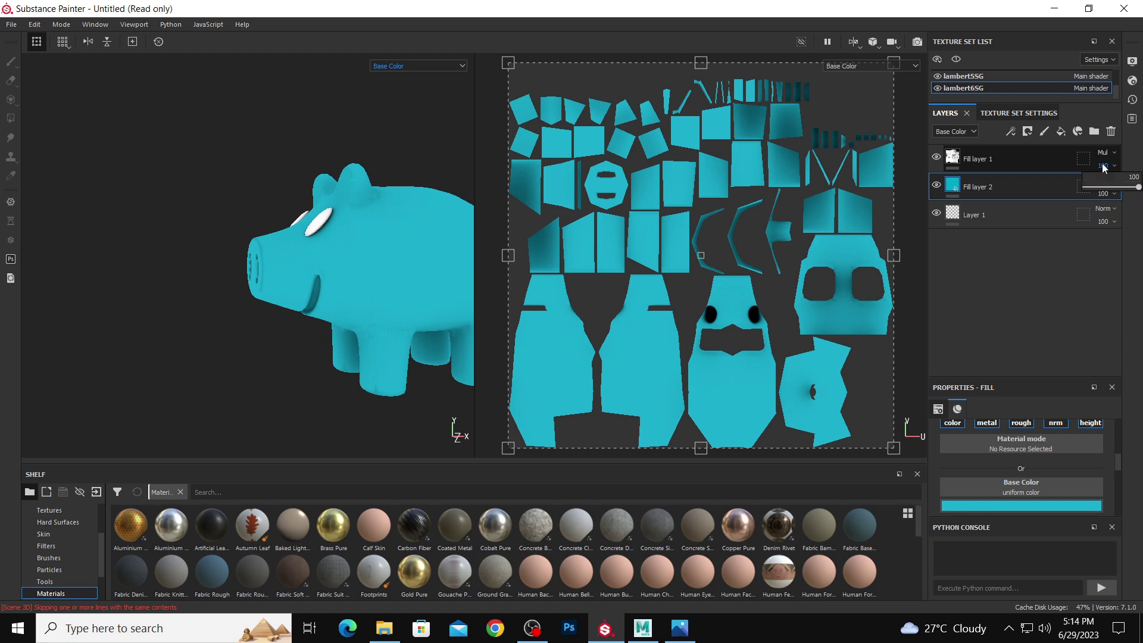
pyautogui.moveTo(1139, 189)
pyautogui.mouseDown()
pyautogui.moveTo(1104, 189)
pyautogui.moveTo(1123, 191)
pyautogui.mouseUp()
# - Open the display mode choices of the 3D viewport
pyautogui.click(455, 64)
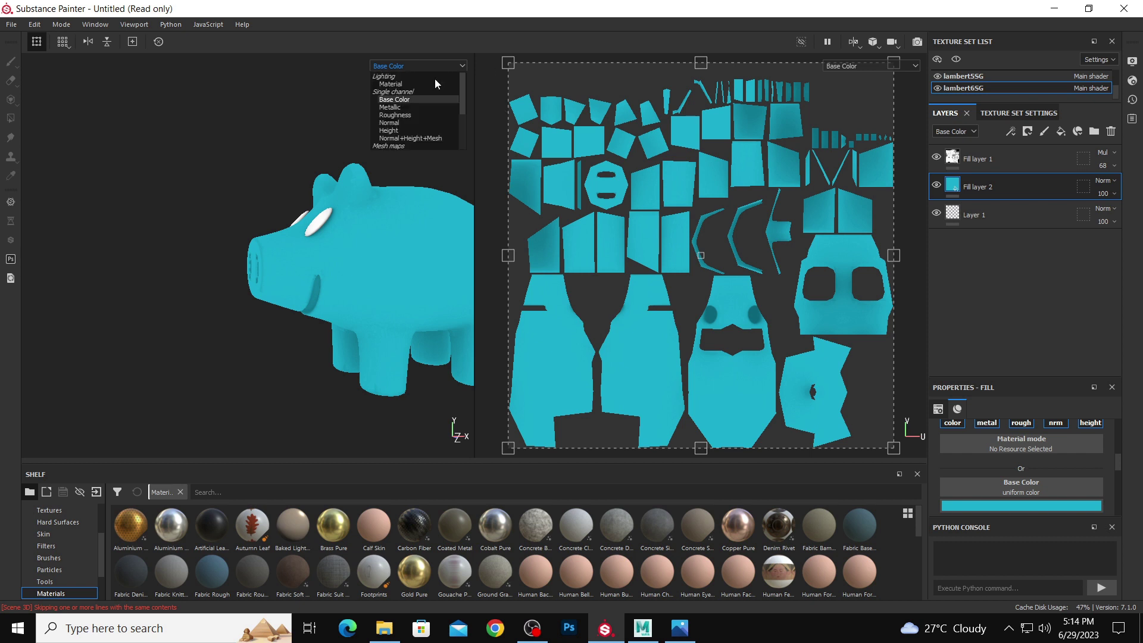
# - Switch the viewports to the Material display and hide the multiplied Fill layer 1
pyautogui.click(433, 81)
pyautogui.moveTo(394, 170)
pyautogui.keyDown('alt'); pyautogui.mouseDown()
pyautogui.moveTo(378, 151)
pyautogui.moveTo(387, 177)
pyautogui.moveTo(357, 179)
pyautogui.moveTo(431, 158)
pyautogui.moveTo(403, 176)
pyautogui.mouseUp(); pyautogui.keyUp('alt')
pyautogui.moveTo(409, 179)
pyautogui.keyDown('alt'); pyautogui.mouseDown(button='right')
pyautogui.moveTo(548, 199)
pyautogui.moveTo(419, 178)
pyautogui.mouseUp(button='right'); pyautogui.keyUp('alt')
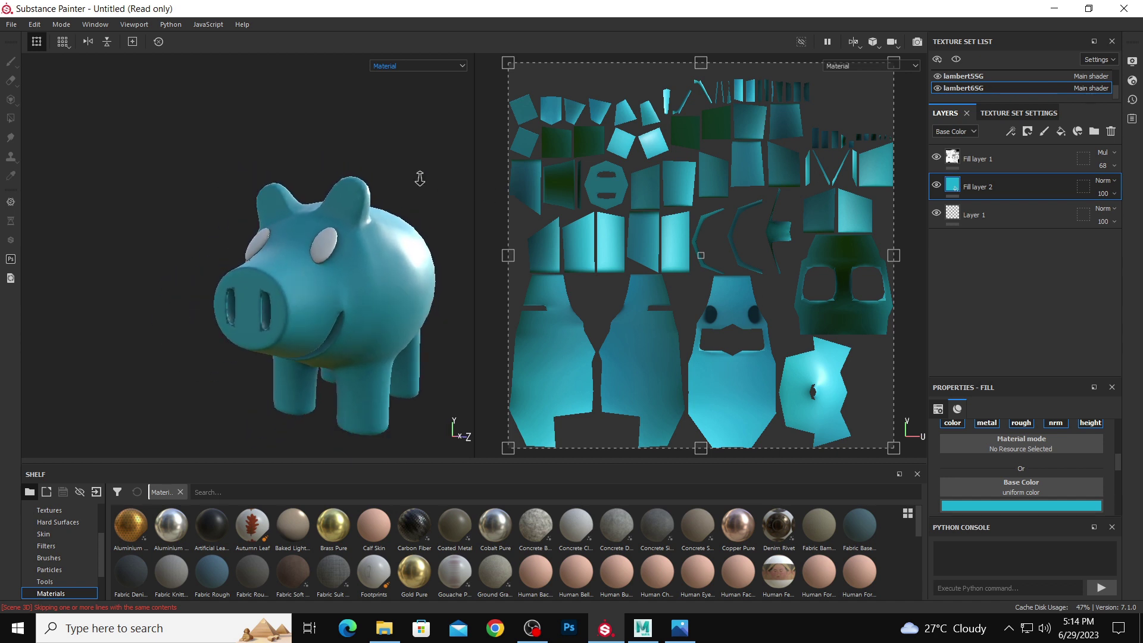
pyautogui.click(442, 66)
pyautogui.click(932, 158)
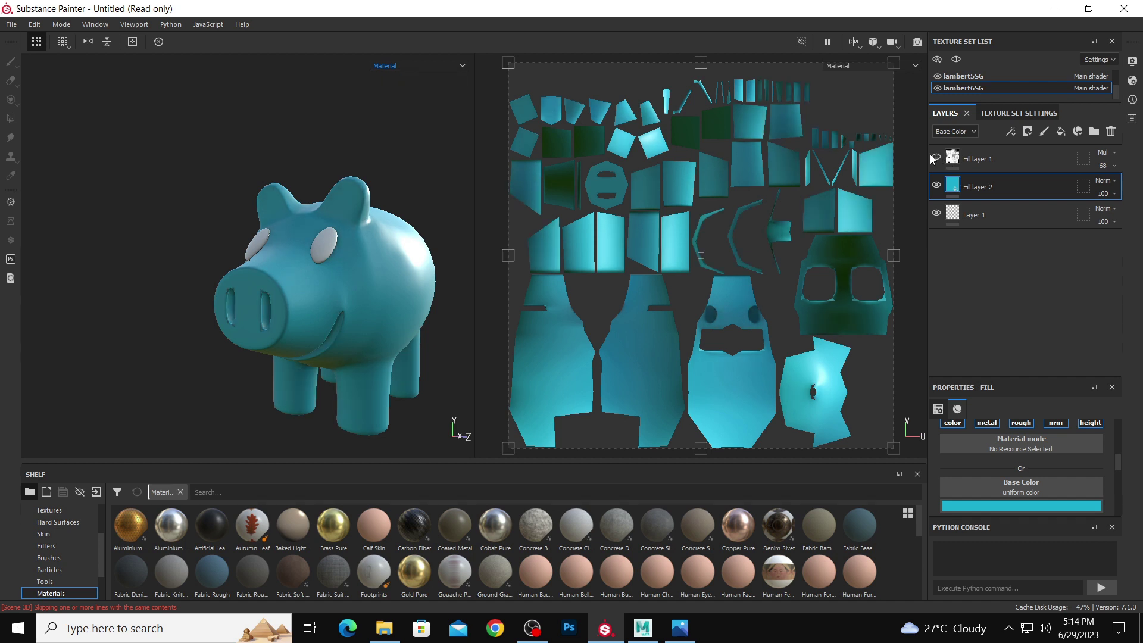
pyautogui.keyDown('alt'); pyautogui.moveTo(297, 218); pyautogui.dragTo(280, 173); pyautogui.keyUp('alt')
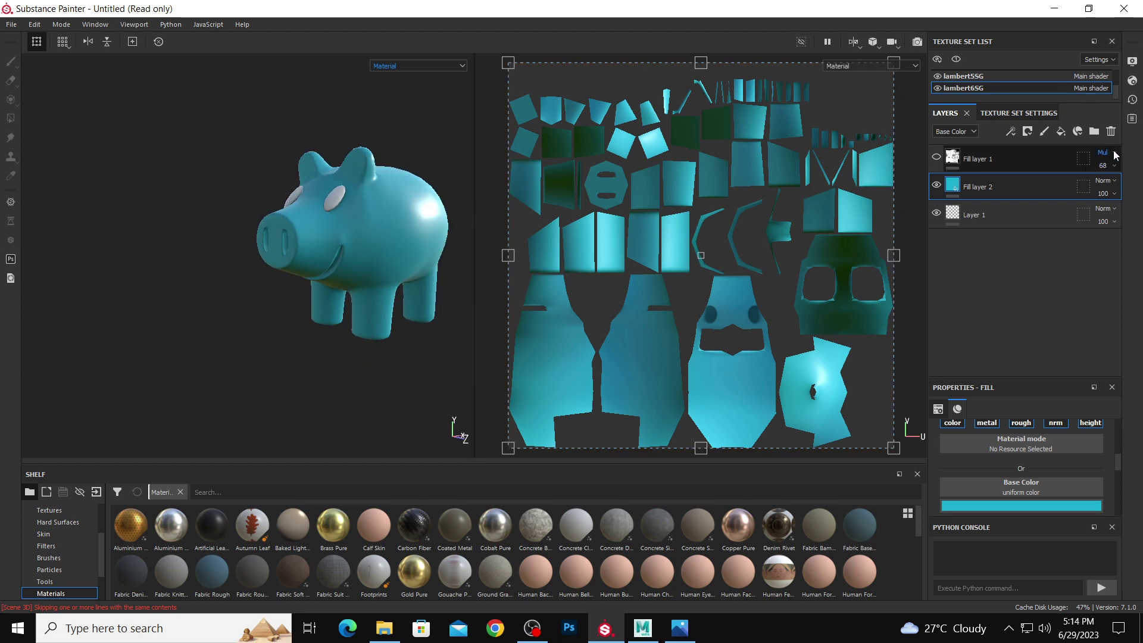
# - Add a fill layer above the cyan Fill layer 2 and give it a black mask
pyautogui.click(1061, 132)
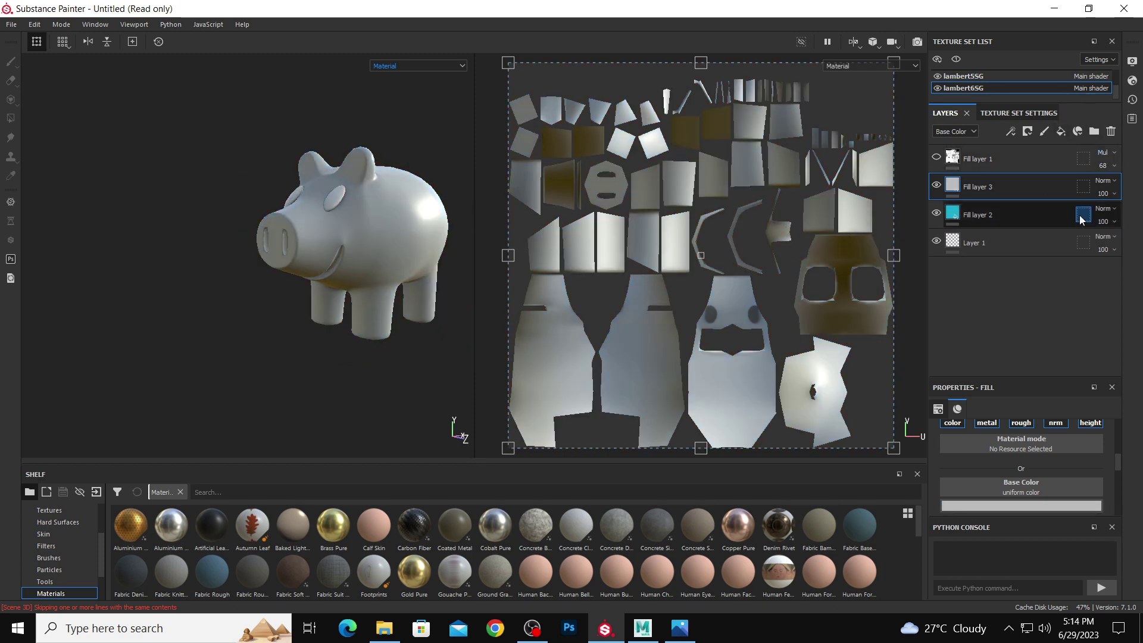
pyautogui.rightClick(1009, 186)
pyautogui.click(1045, 26)
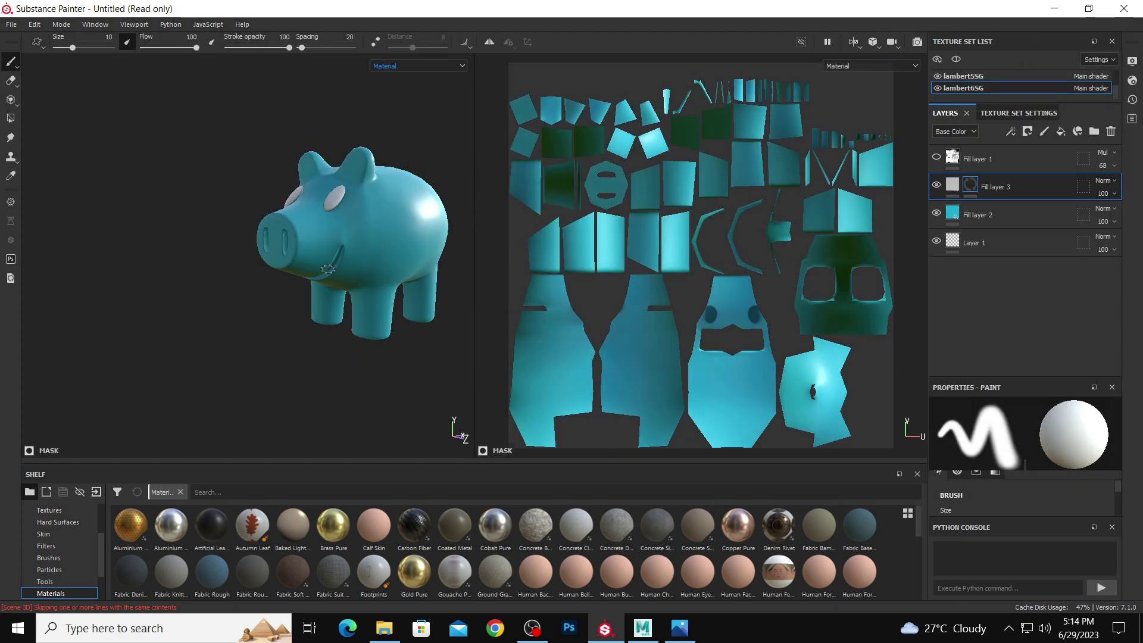
# - Try to stamp the pig's snout into the mask with the soft brush at size 45.64, then undo the stroke
pyautogui.scroll(1, 313, 261)
pyautogui.keyDown('alt'); pyautogui.moveTo(314, 261); pyautogui.dragTo(263, 244); pyautogui.keyUp('alt')
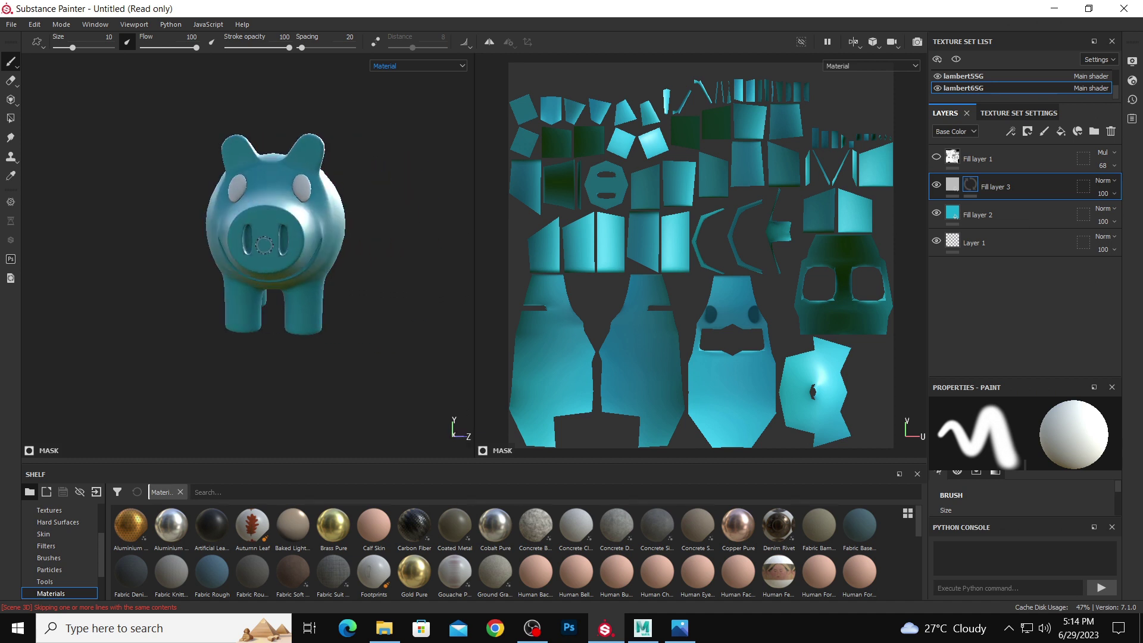
pyautogui.moveTo(263, 244)
pyautogui.keyDown('ctrl'); pyautogui.mouseDown(button='right')
pyautogui.moveTo(319, 229)
pyautogui.moveTo(375, 281)
pyautogui.mouseUp(button='right'); pyautogui.keyUp('ctrl')
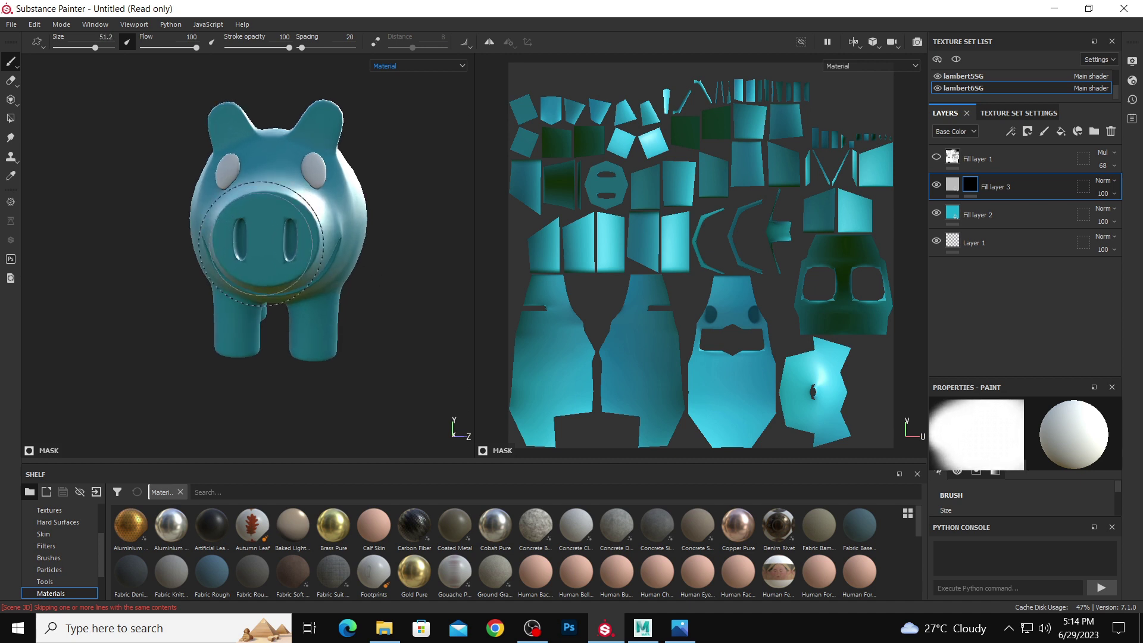
pyautogui.keyDown('alt'); pyautogui.moveTo(263, 243); pyautogui.dragTo(267, 242); pyautogui.keyUp('alt')
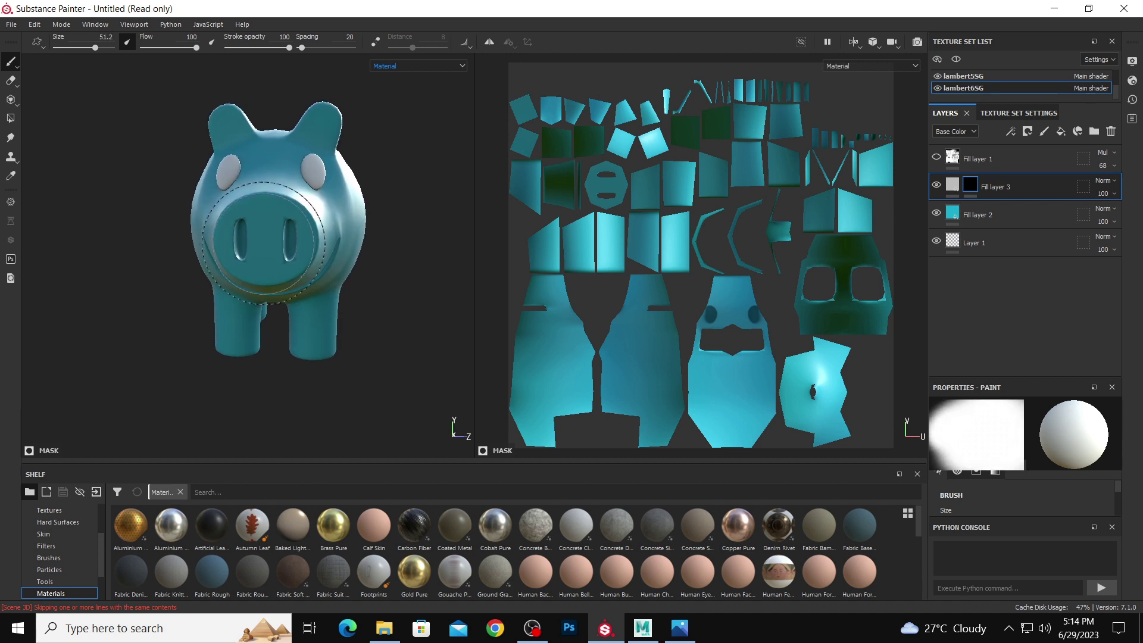
pyautogui.keyDown('ctrl'); pyautogui.moveTo(266, 240); pyautogui.dragTo(260, 240, button='right'); pyautogui.keyUp('ctrl')
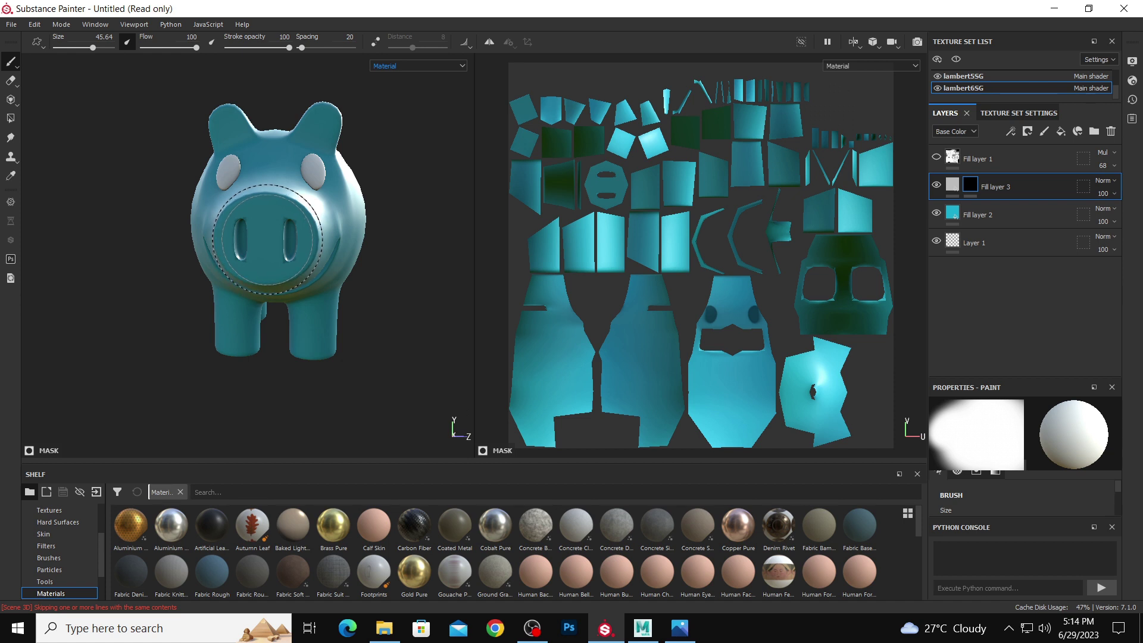
pyautogui.click(268, 240)
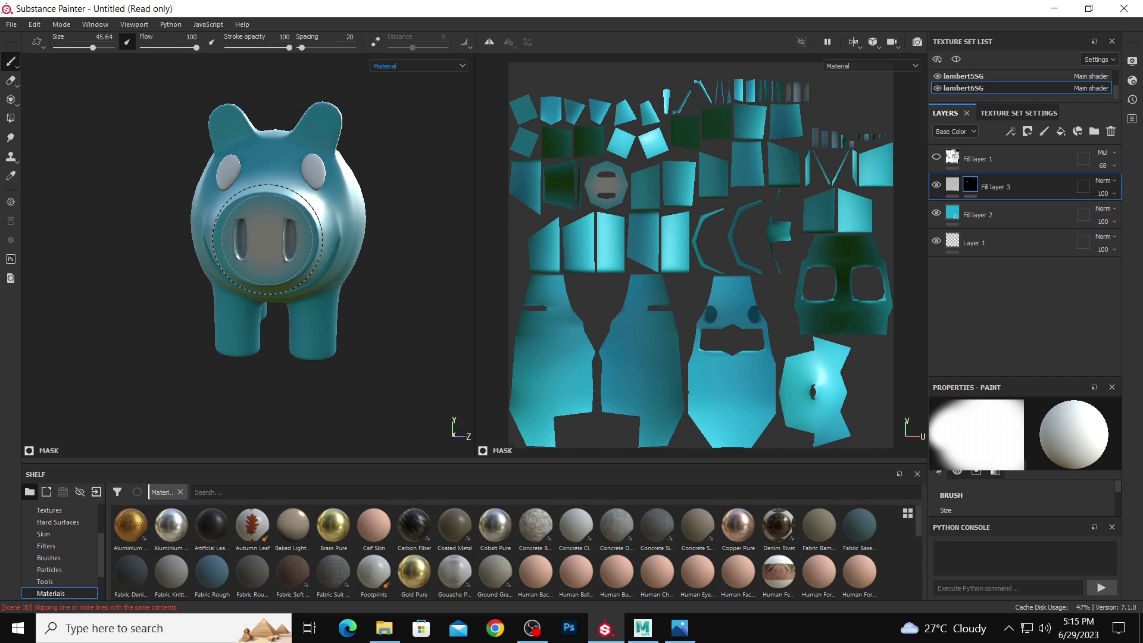
pyautogui.hotkey('ctrl', 'z')
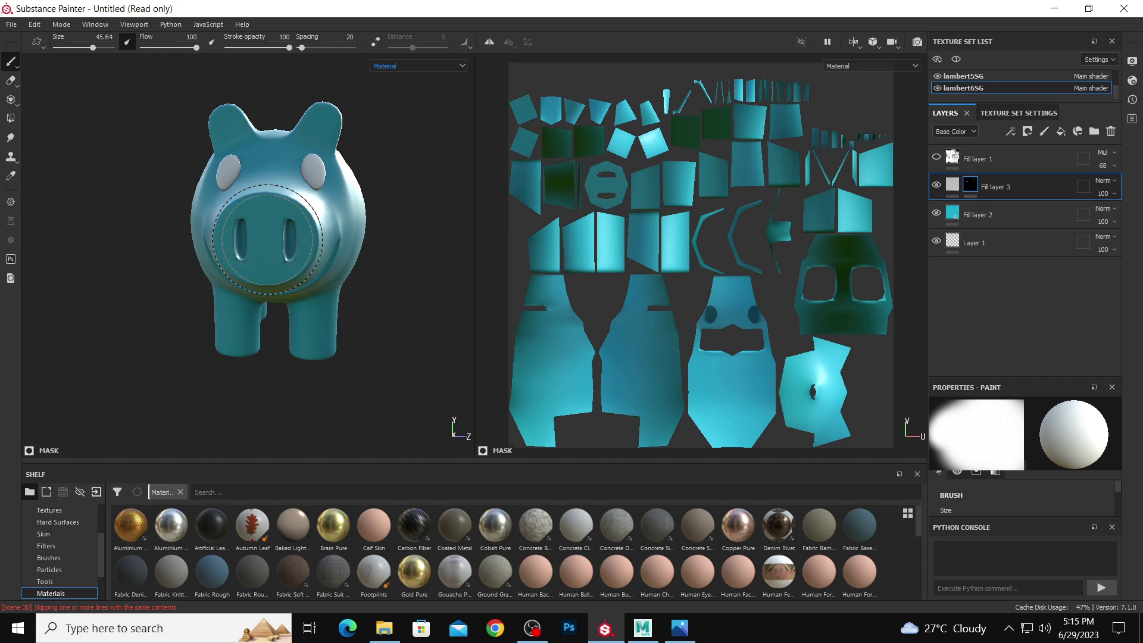
# - Stamp the front of the snout into the Fill layer 3 mask with the Basic Hard brush at size 37.9
pyautogui.click(58, 559)
pyautogui.click(498, 528)
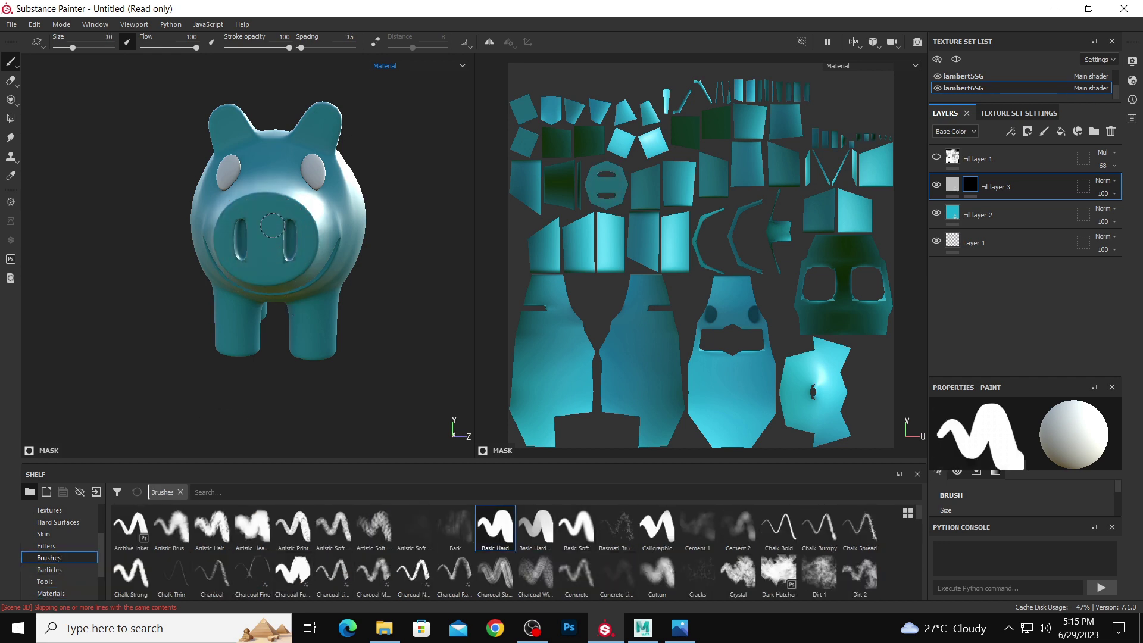
pyautogui.keyDown('ctrl'); pyautogui.moveTo(262, 237); pyautogui.dragTo(265, 242, button='right'); pyautogui.keyUp('ctrl')
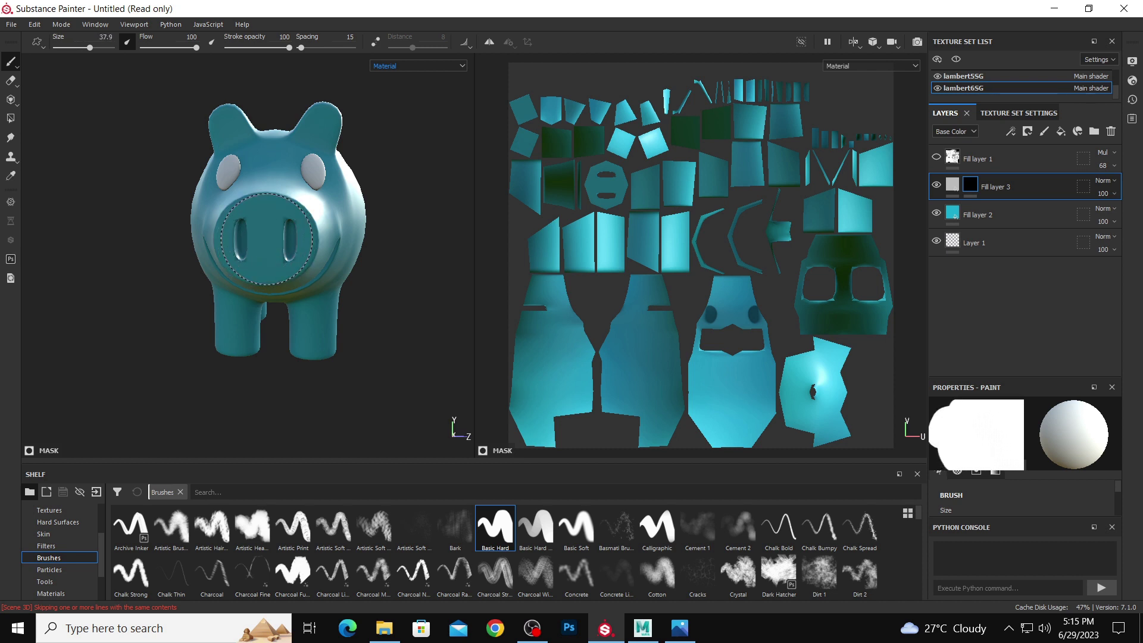
pyautogui.click(266, 243)
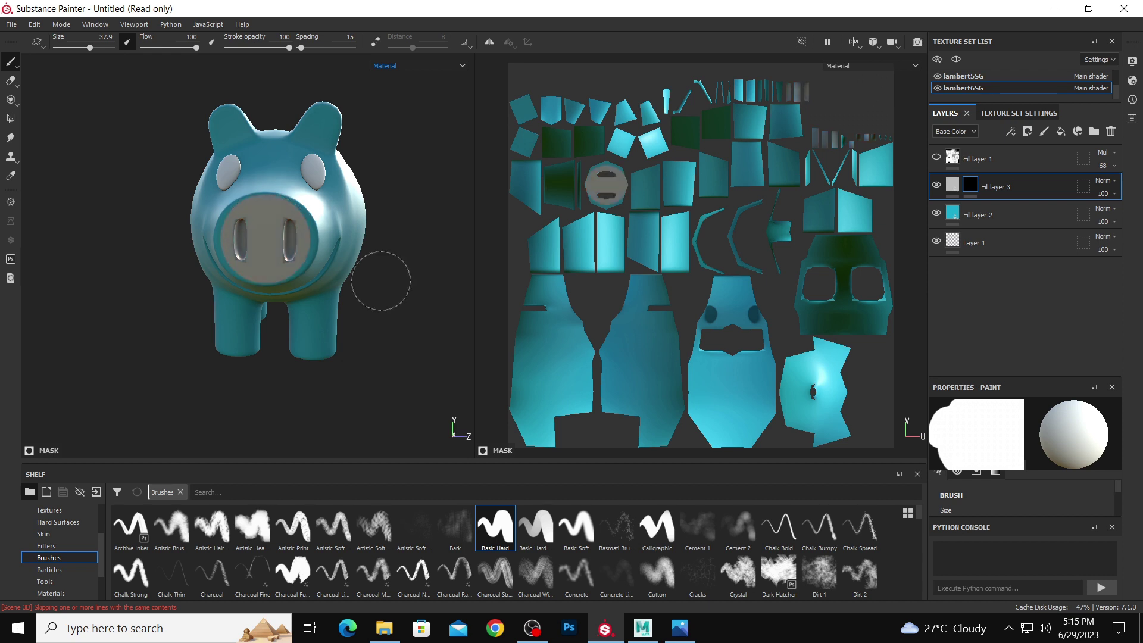
# - Reduce the brush size to 4.68 and paint the remaining cyan rim around the snout's front face into the mask
pyautogui.scroll(8, 328, 279)
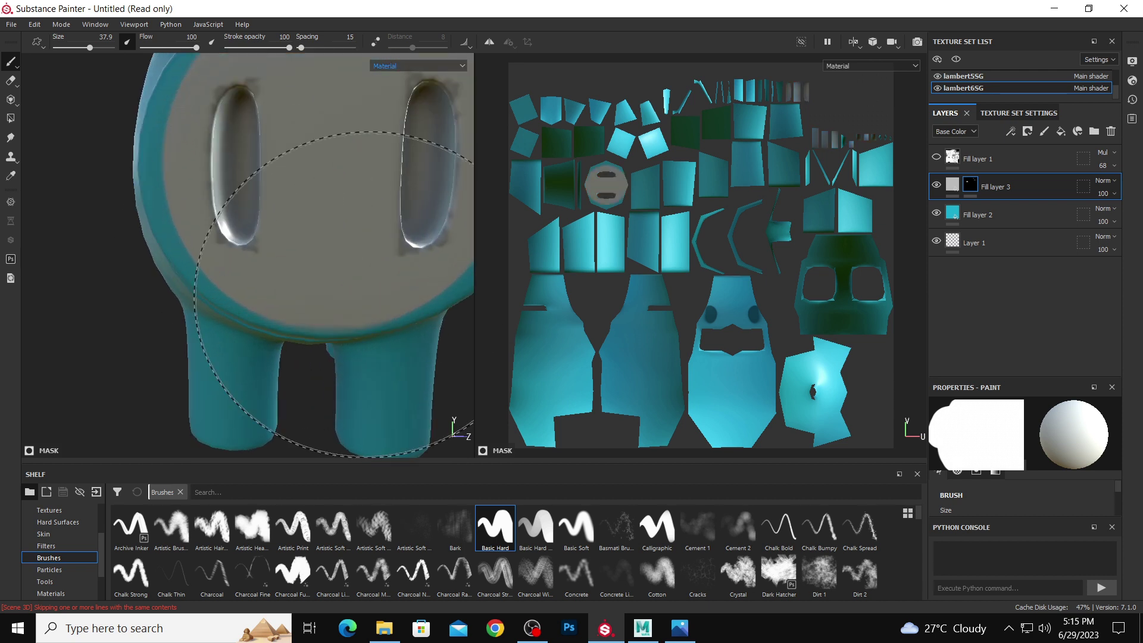
pyautogui.scroll(2, 215, 405)
pyautogui.keyDown('ctrl'); pyautogui.moveTo(298, 277); pyautogui.dragTo(280, 277, button='right'); pyautogui.keyUp('ctrl')
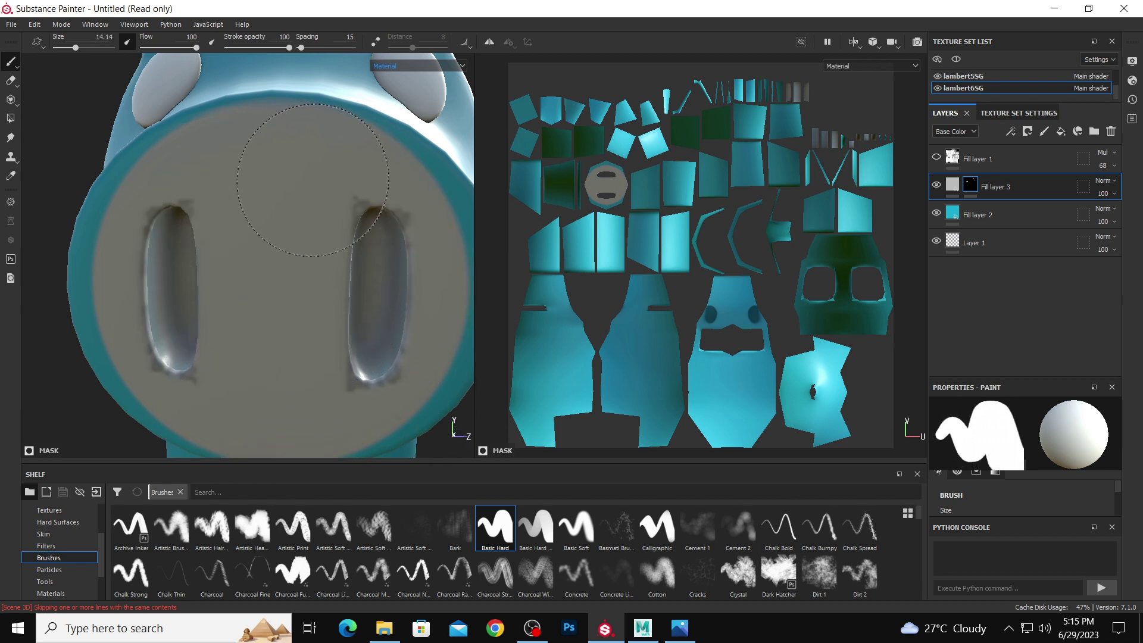
pyautogui.keyDown('ctrl'); pyautogui.moveTo(345, 128); pyautogui.dragTo(333, 128, button='right'); pyautogui.keyUp('ctrl')
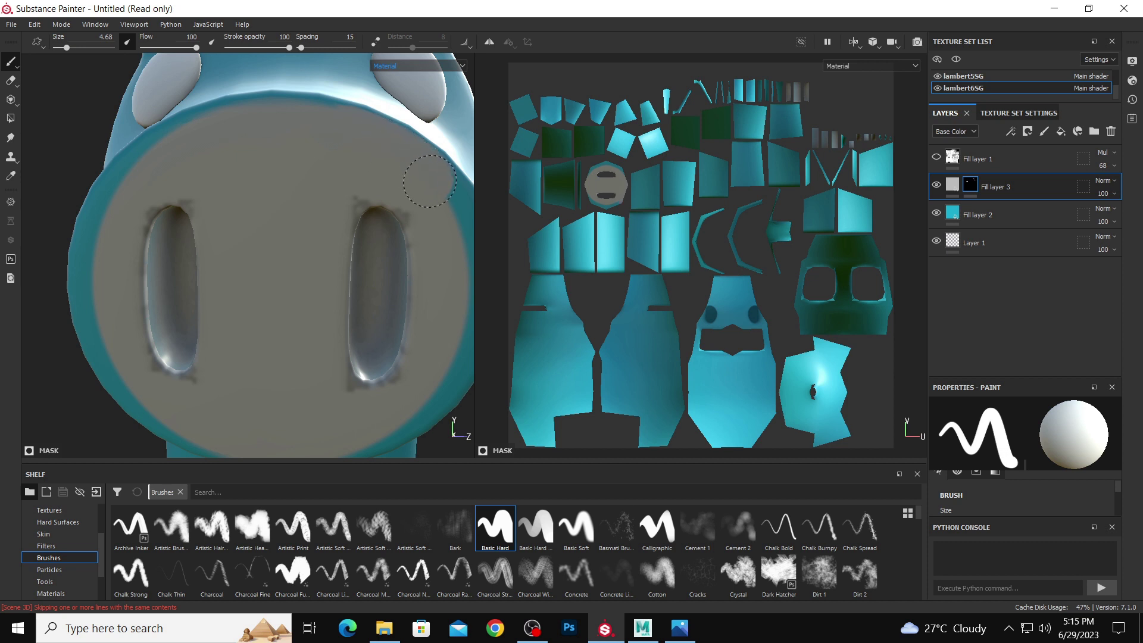
pyautogui.moveTo(322, 198)
pyautogui.keyDown('alt'); pyautogui.mouseDown()
pyautogui.moveTo(235, 179)
pyautogui.moveTo(384, 178)
pyautogui.moveTo(398, 253)
pyautogui.moveTo(382, 327)
pyautogui.moveTo(301, 411)
pyautogui.moveTo(238, 431)
pyautogui.moveTo(166, 433)
pyautogui.moveTo(106, 421)
pyautogui.moveTo(60, 388)
pyautogui.moveTo(47, 352)
pyautogui.moveTo(200, 364)
pyautogui.moveTo(120, 355)
pyautogui.moveTo(107, 277)
pyautogui.moveTo(126, 204)
pyautogui.moveTo(205, 149)
pyautogui.moveTo(256, 134)
pyautogui.moveTo(334, 126)
pyautogui.moveTo(393, 142)
pyautogui.mouseUp(); pyautogui.keyUp('alt')
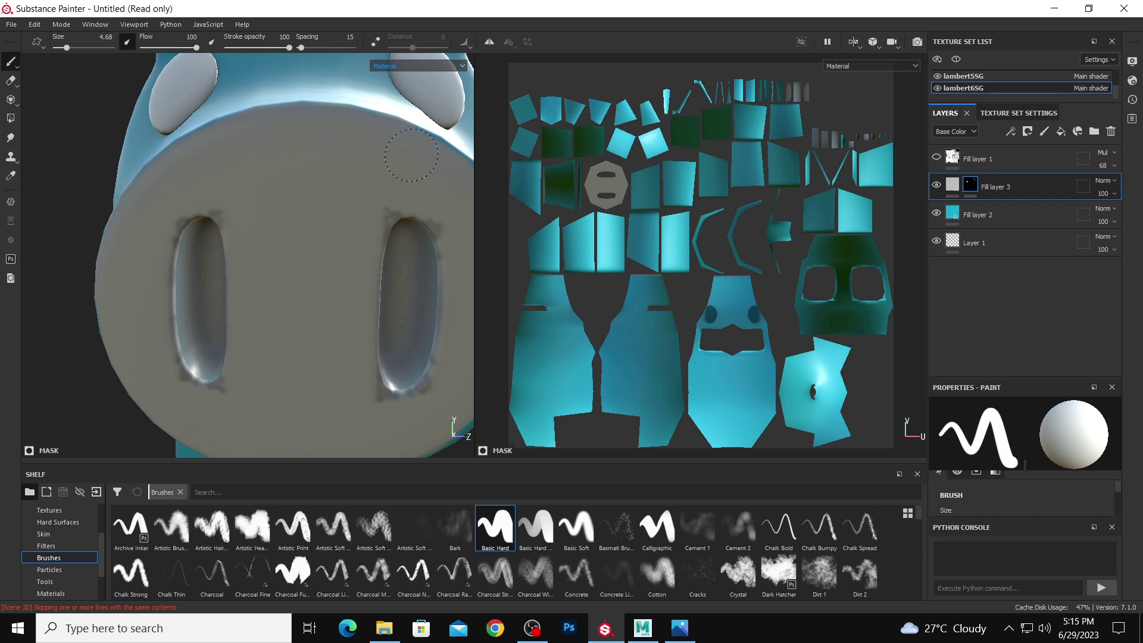
pyautogui.keyDown('alt'); pyautogui.moveTo(411, 155); pyautogui.dragTo(276, 192); pyautogui.keyUp('alt')
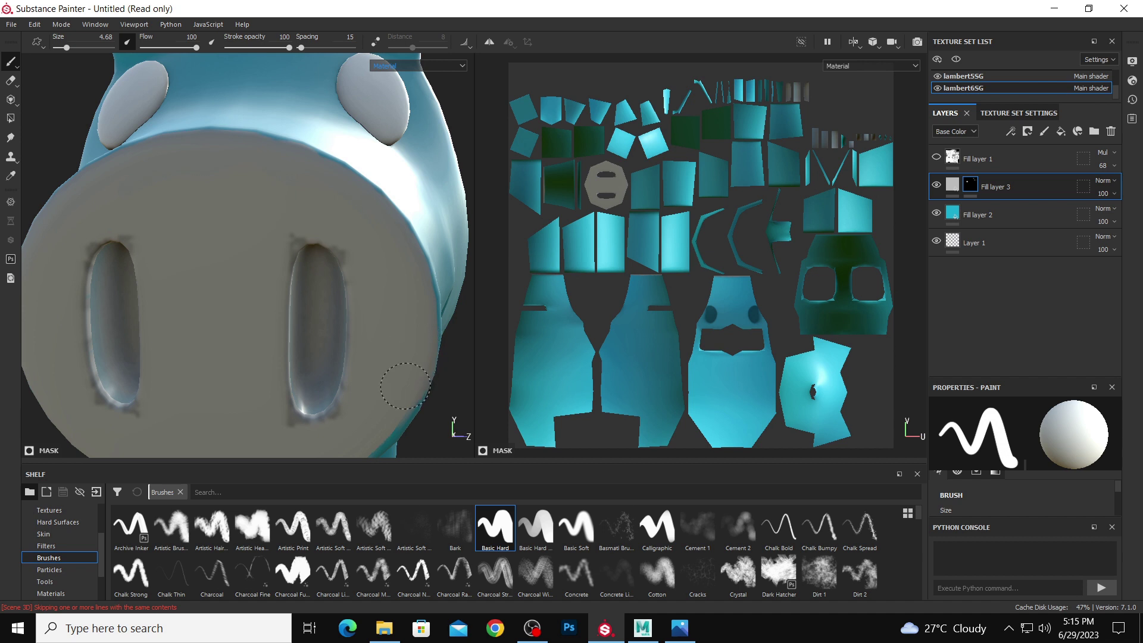
pyautogui.keyDown('alt'); pyautogui.moveTo(375, 444); pyautogui.dragTo(379, 350); pyautogui.keyUp('alt')
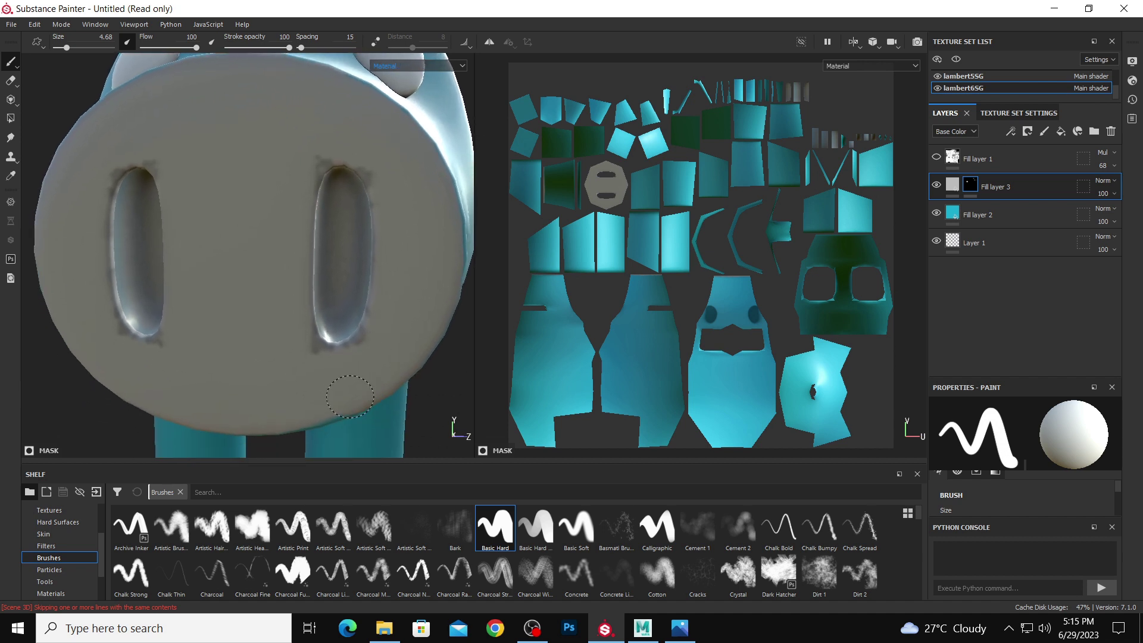
pyautogui.moveTo(349, 396); pyautogui.dragTo(262, 410)
pyautogui.keyDown('alt'); pyautogui.moveTo(323, 344); pyautogui.dragTo(108, 241, button='right'); pyautogui.keyUp('alt')
pyautogui.keyDown('alt'); pyautogui.moveTo(313, 281); pyautogui.dragTo(291, 288); pyautogui.keyUp('alt')
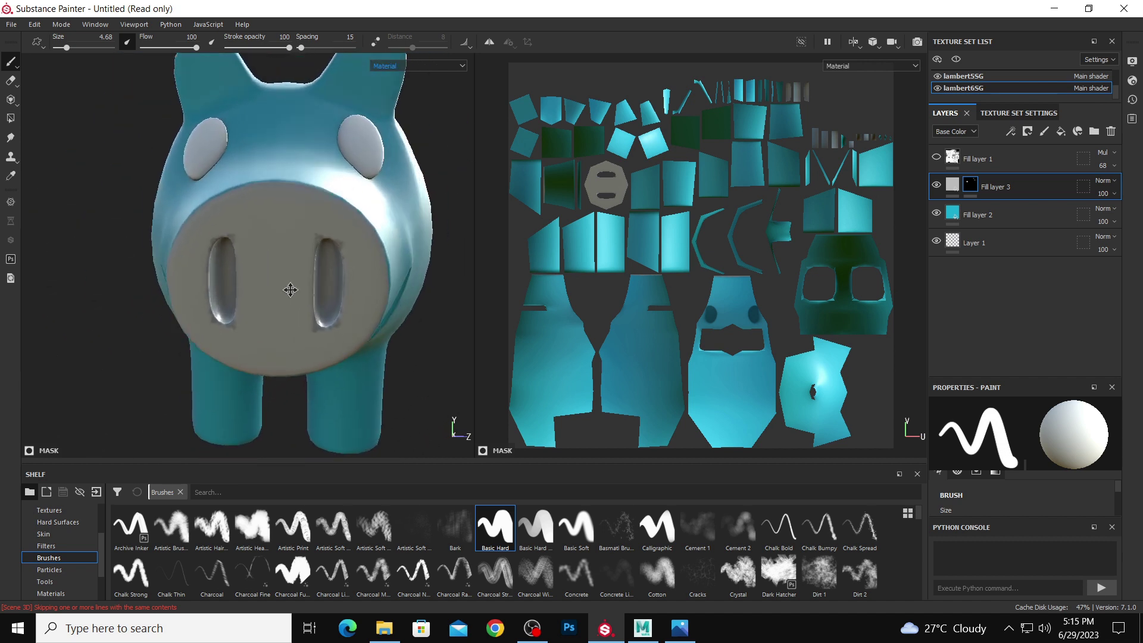
# - In the lambert4SG texture set, add a fill layer and place it beneath the multiplied Fill layer 1
pyautogui.keyDown('alt'); pyautogui.moveTo(261, 288); pyautogui.dragTo(41, 268, button='right'); pyautogui.keyUp('alt')
pyautogui.keyDown('alt'); pyautogui.moveTo(268, 277); pyautogui.dragTo(202, 284); pyautogui.keyUp('alt')
pyautogui.keyDown('alt'); pyautogui.moveTo(221, 278); pyautogui.dragTo(259, 272, button='middle'); pyautogui.keyUp('alt')
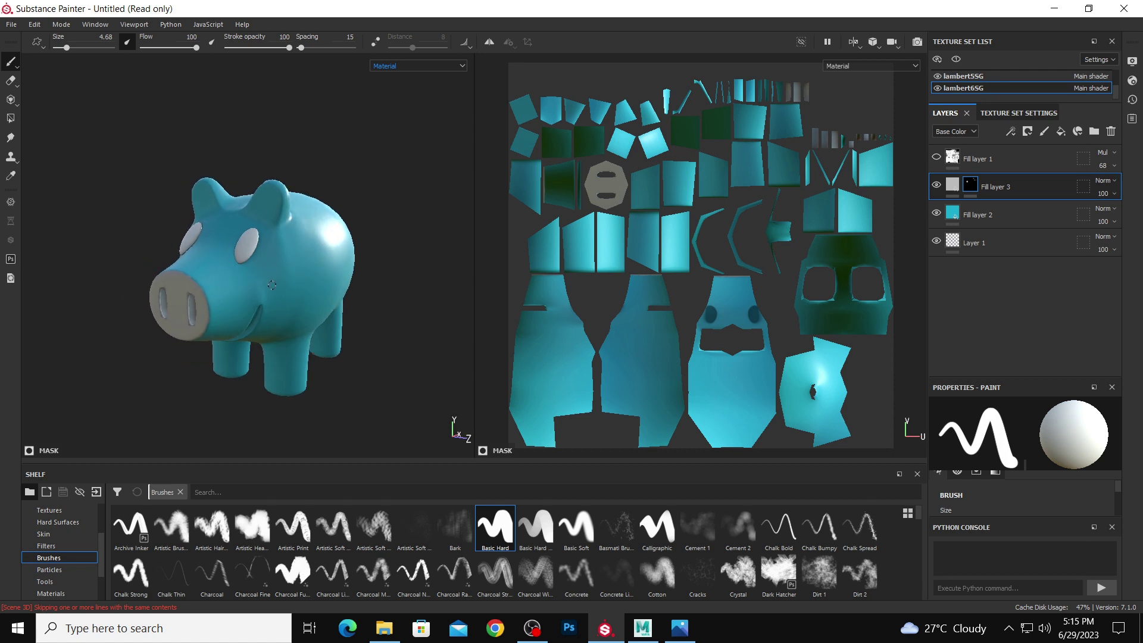
pyautogui.moveTo(272, 284)
pyautogui.keyDown('alt'); pyautogui.mouseDown(button='right')
pyautogui.moveTo(257, 276)
pyautogui.moveTo(266, 280)
pyautogui.mouseUp(button='right'); pyautogui.keyUp('alt')
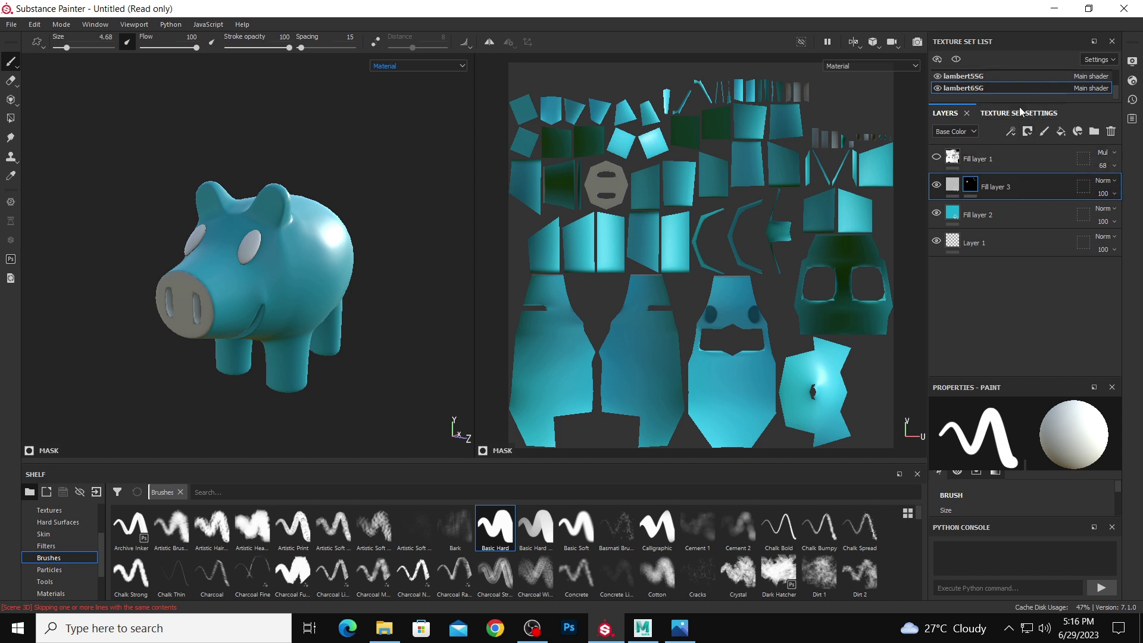
pyautogui.scroll(2, 1012, 85)
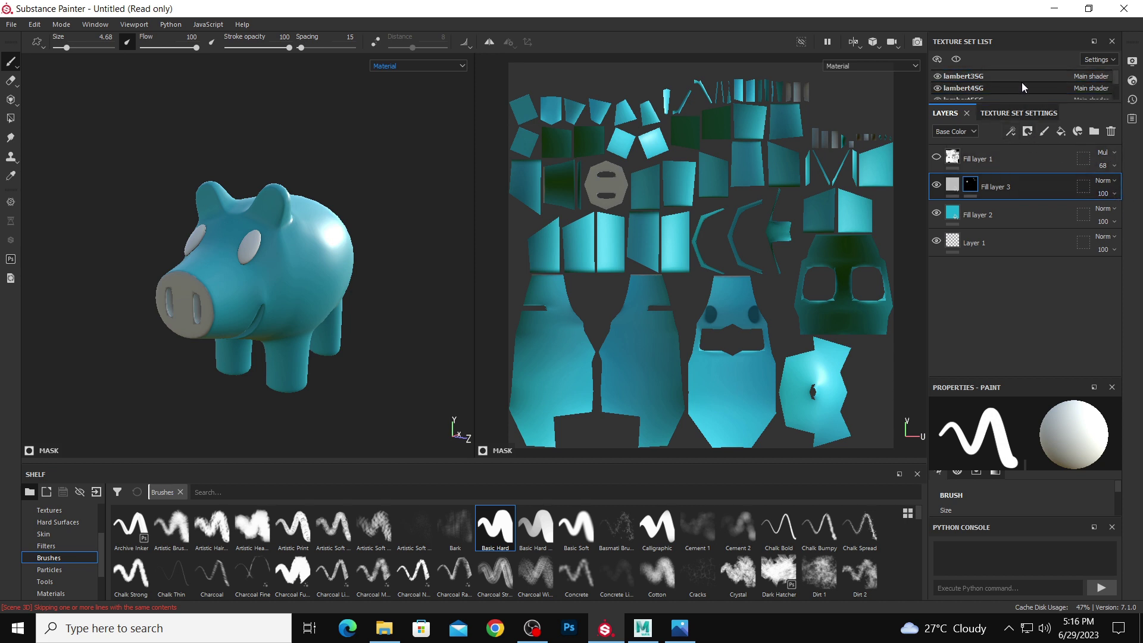
pyautogui.click(1023, 84)
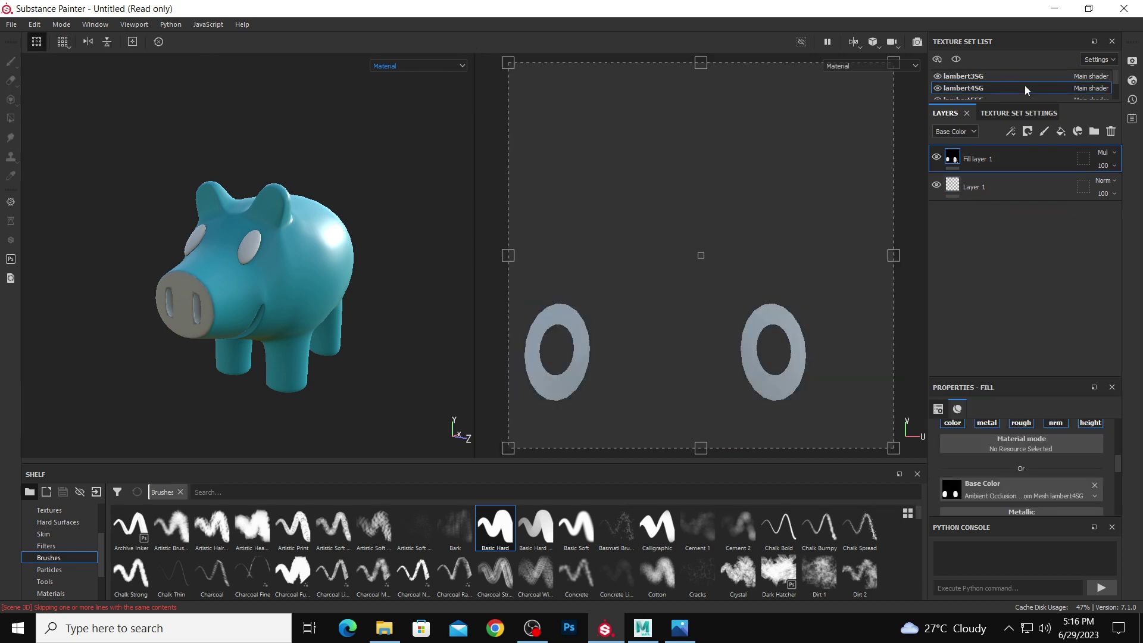
pyautogui.click(1061, 131)
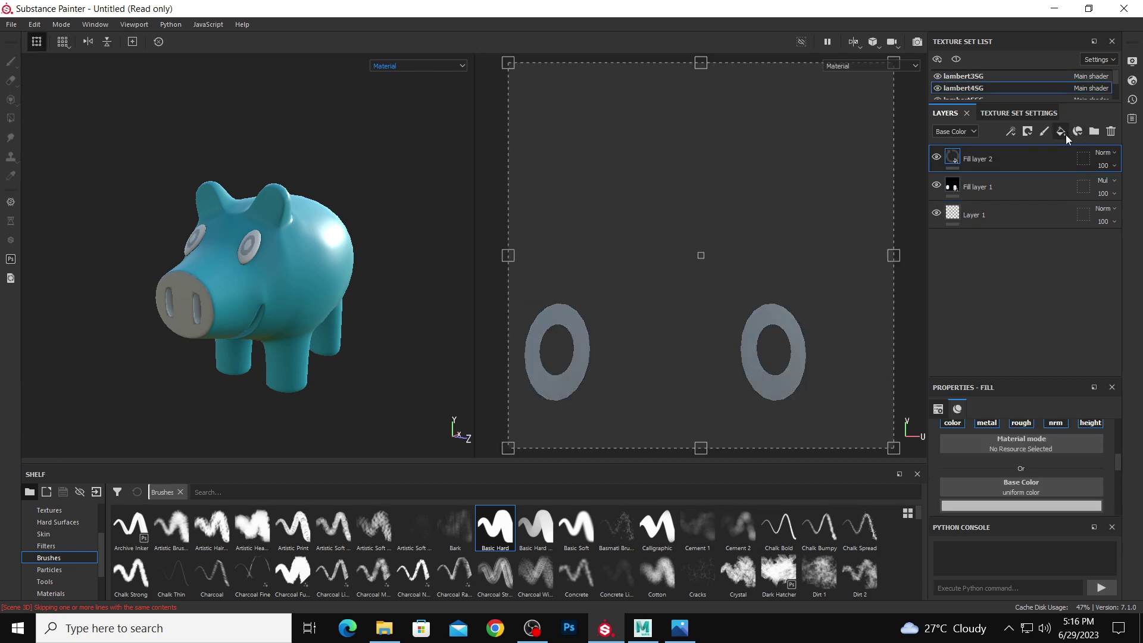
pyautogui.moveTo(1062, 159); pyautogui.dragTo(1066, 199)
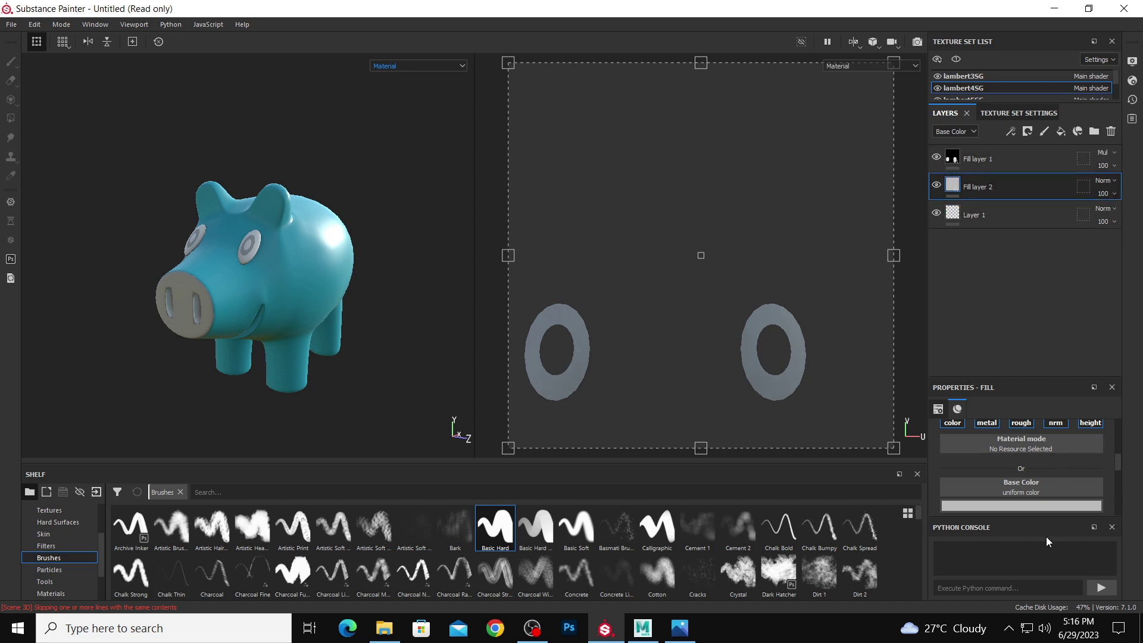
# - Set the new iris fill layer's base color to blue, RGB 0.058, 0.124, 0.484
pyautogui.click(1045, 507)
pyautogui.click(1024, 424)
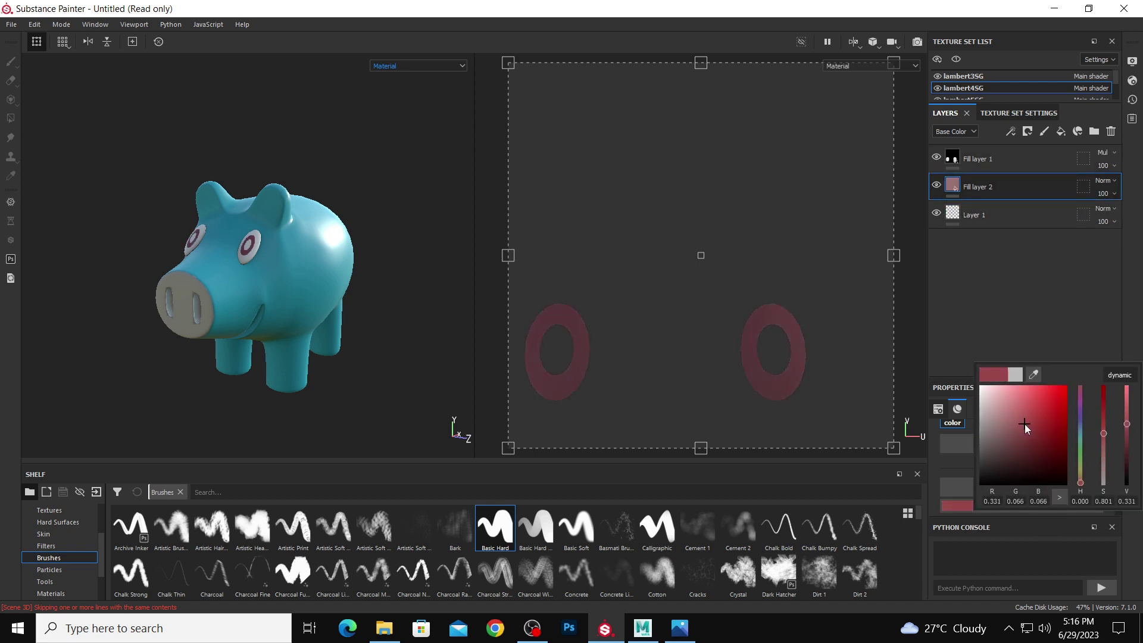
pyautogui.moveTo(1024, 424); pyautogui.dragTo(1034, 413)
pyautogui.moveTo(1080, 479); pyautogui.dragTo(1090, 424)
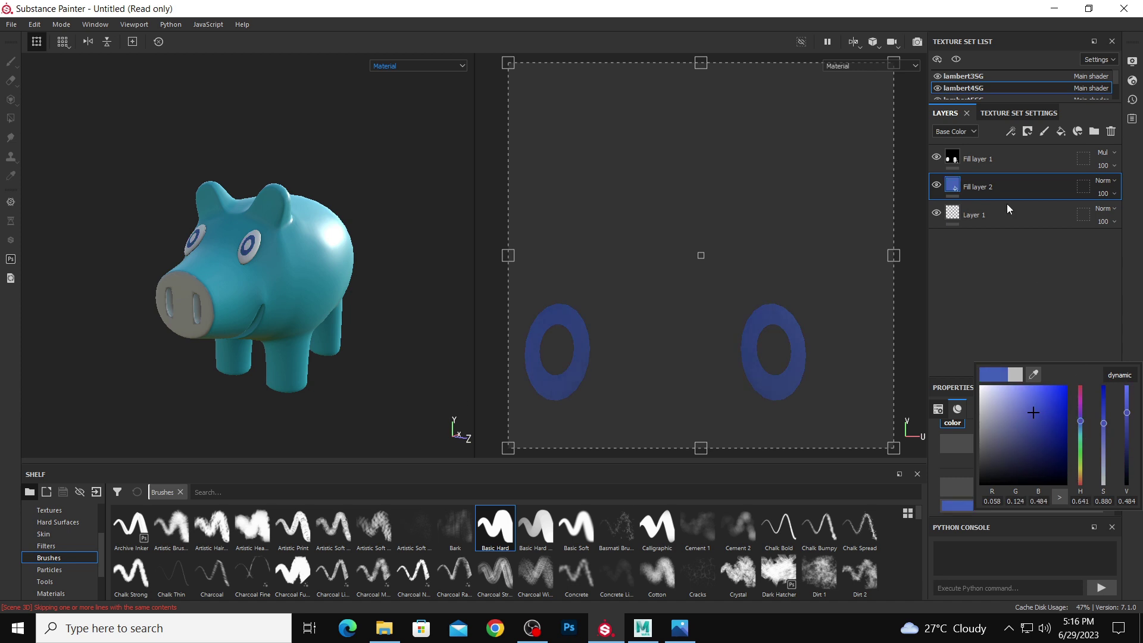
# - In the lambert5SG texture set, add a fill layer beneath Fill layer 1 with a near-black base color, RGB 0.042, 0.040, 0.040
pyautogui.click(1003, 94)
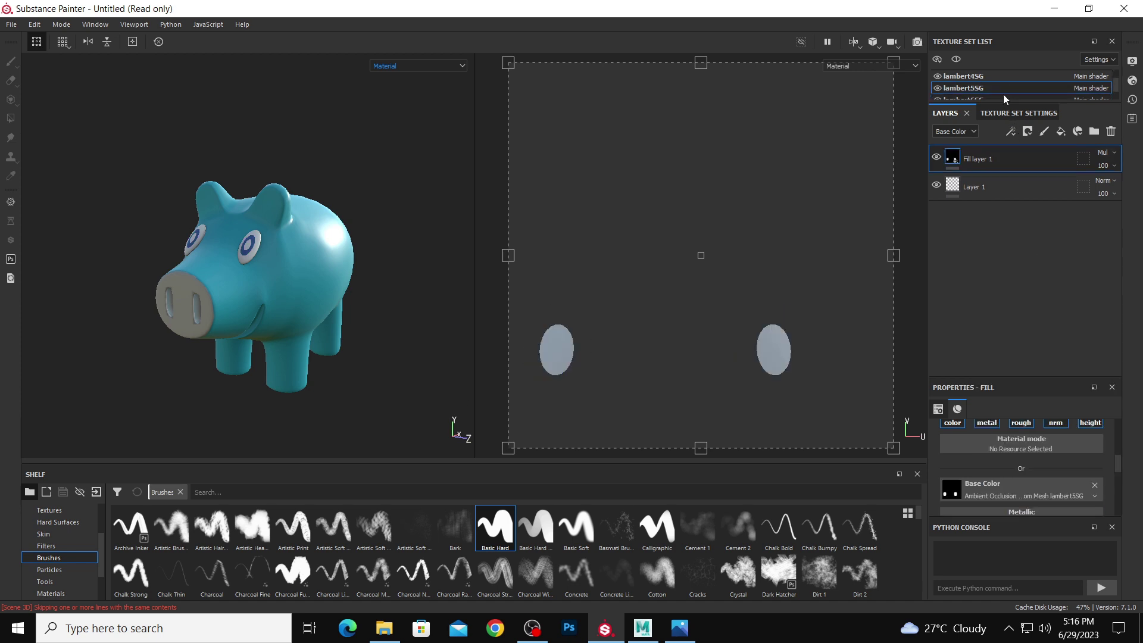
pyautogui.click(1059, 129)
pyautogui.moveTo(1055, 156); pyautogui.dragTo(1046, 196)
pyautogui.click(1032, 506)
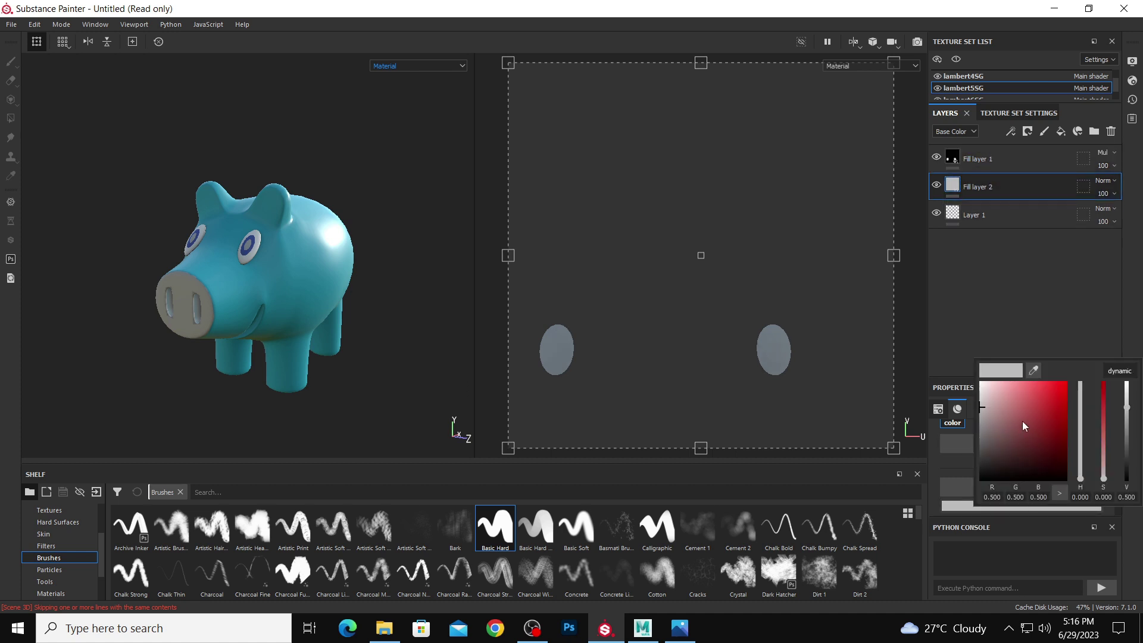
pyautogui.moveTo(1023, 421); pyautogui.dragTo(982, 461)
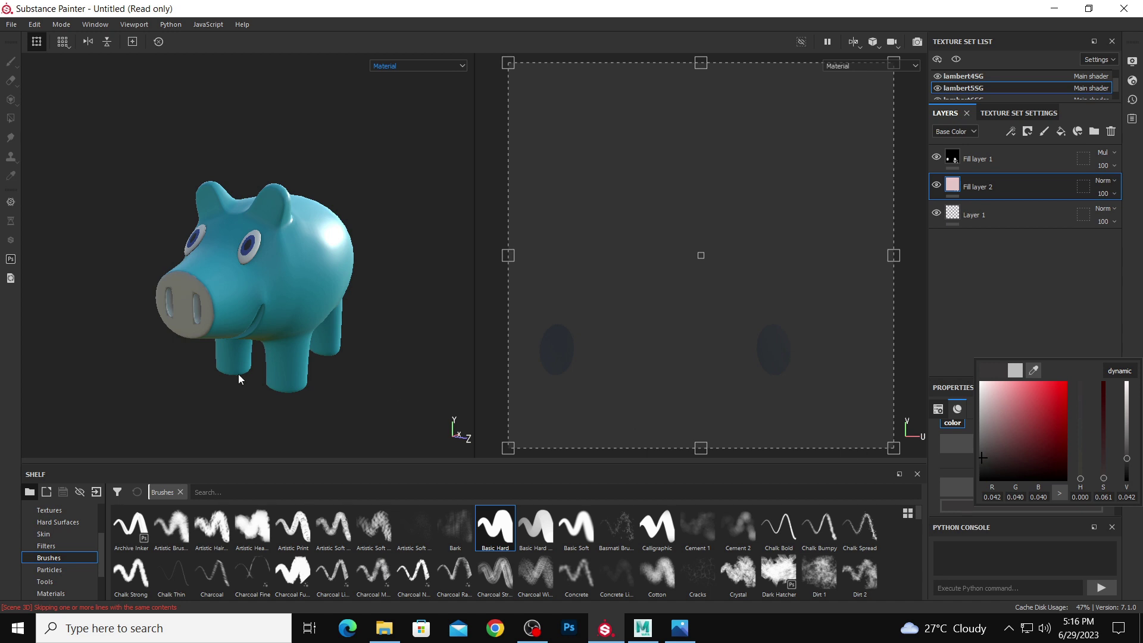
# - In the lambert4SG texture set, add another fill layer between Fill layer 1 and the blue Fill layer 2
pyautogui.keyDown('alt'); pyautogui.moveTo(243, 377); pyautogui.dragTo(143, 307); pyautogui.keyUp('alt')
pyautogui.scroll(8, 143, 308)
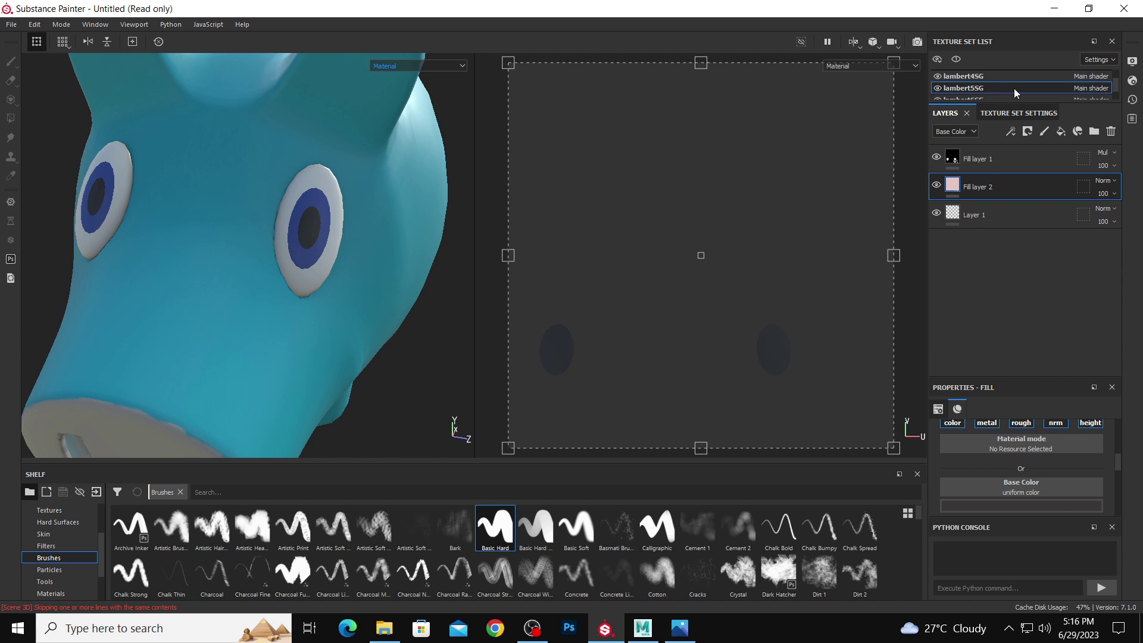
pyautogui.keyDown('ctrl'); pyautogui.keyDown('alt'); pyautogui.rightClick(327, 202); pyautogui.keyUp('alt'); pyautogui.keyUp('ctrl')
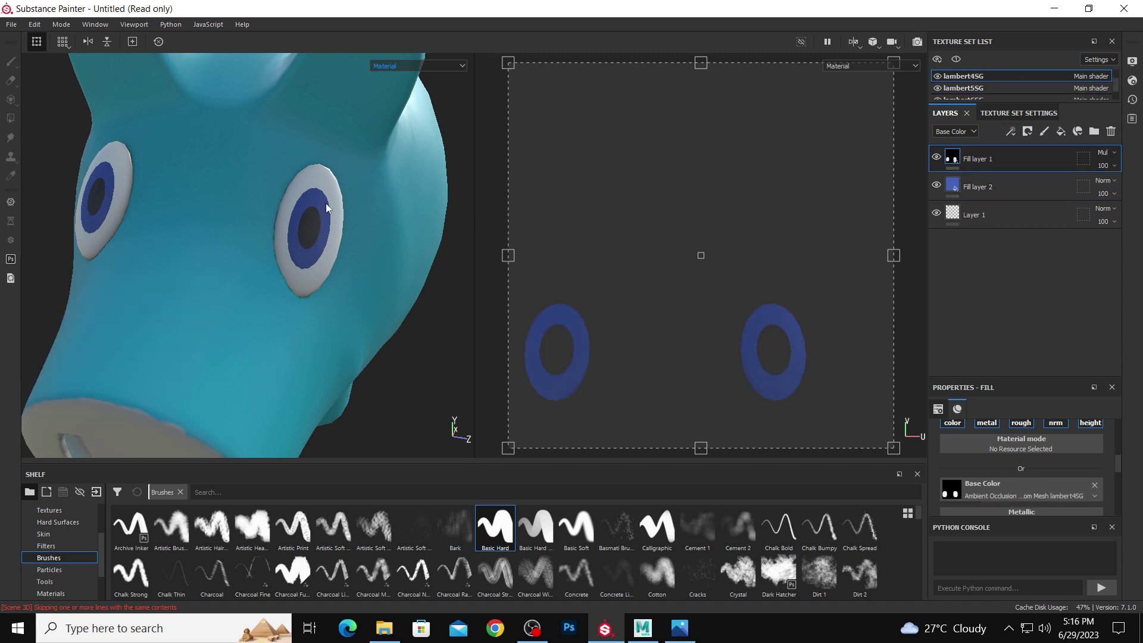
pyautogui.click(1067, 135)
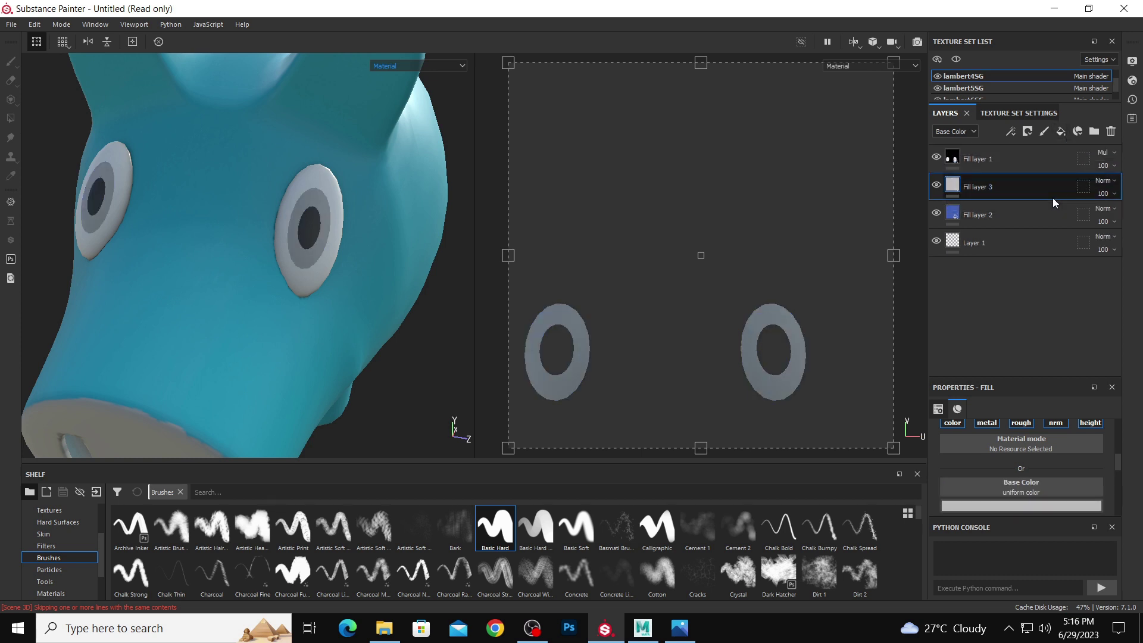
# - Add a black mask to lambert4SG's Fill layer 3 and try painting a highlight spot on the pig's left iris with a 1.86 brush
pyautogui.rightClick(1053, 198)
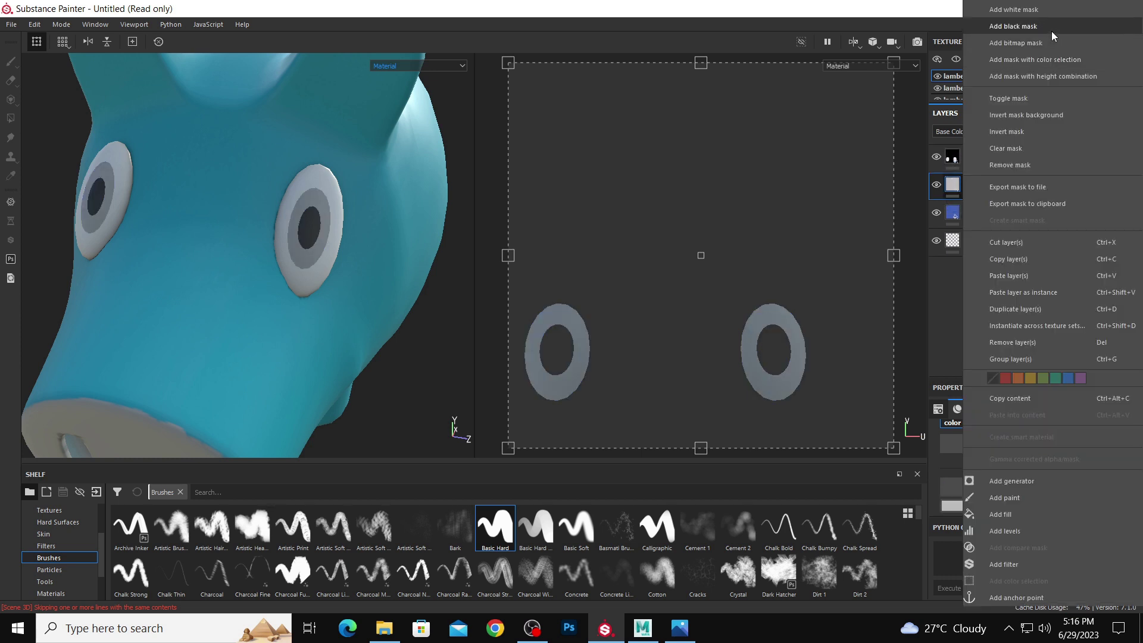
pyautogui.click(1014, 26)
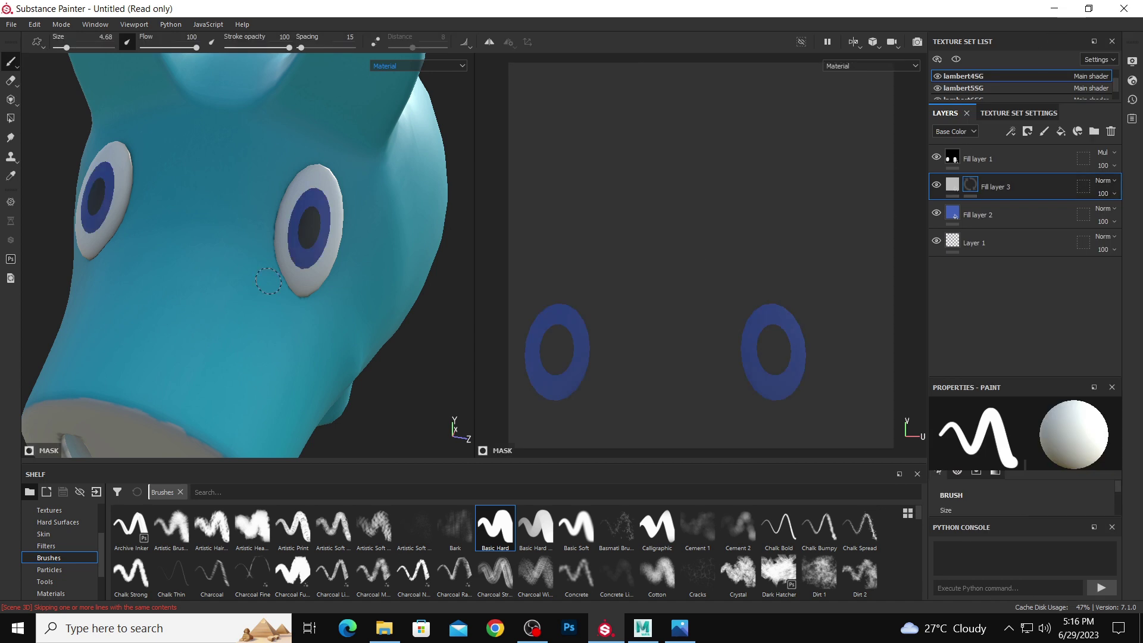
pyautogui.press('[')
pyautogui.press('[')
pyautogui.press('[')
pyautogui.click(327, 225)
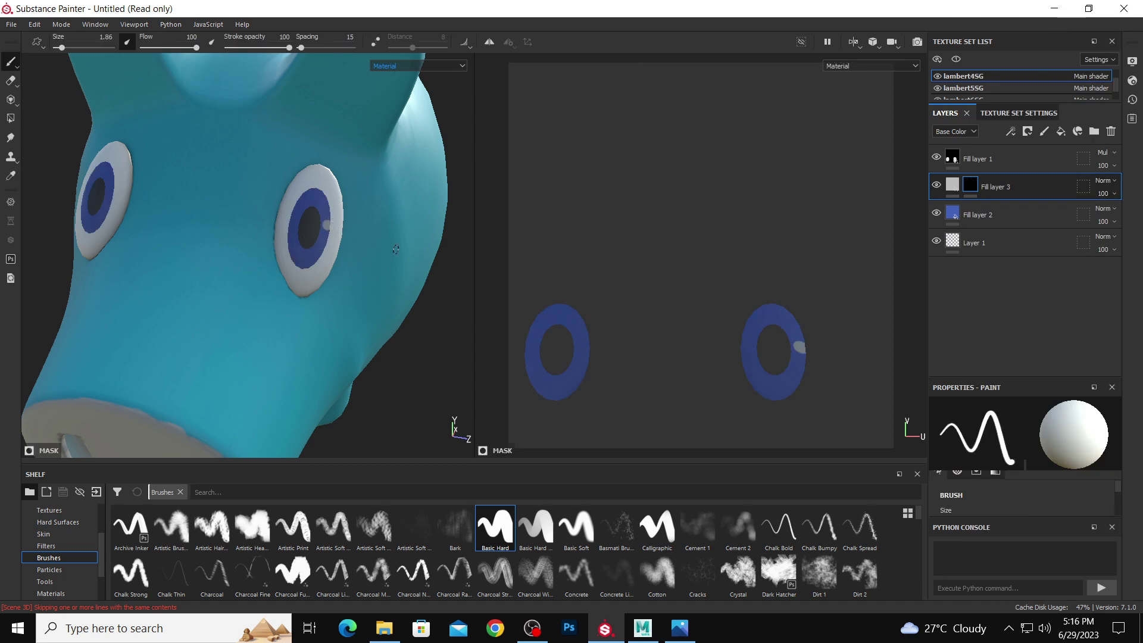
pyautogui.hotkey('ctrl', 'z')
# - Set the base color of lambert4SG's Fill layer 3 to pure white, RGB 1.000, 1.000, 1.000
pyautogui.click(995, 203)
pyautogui.click(964, 447)
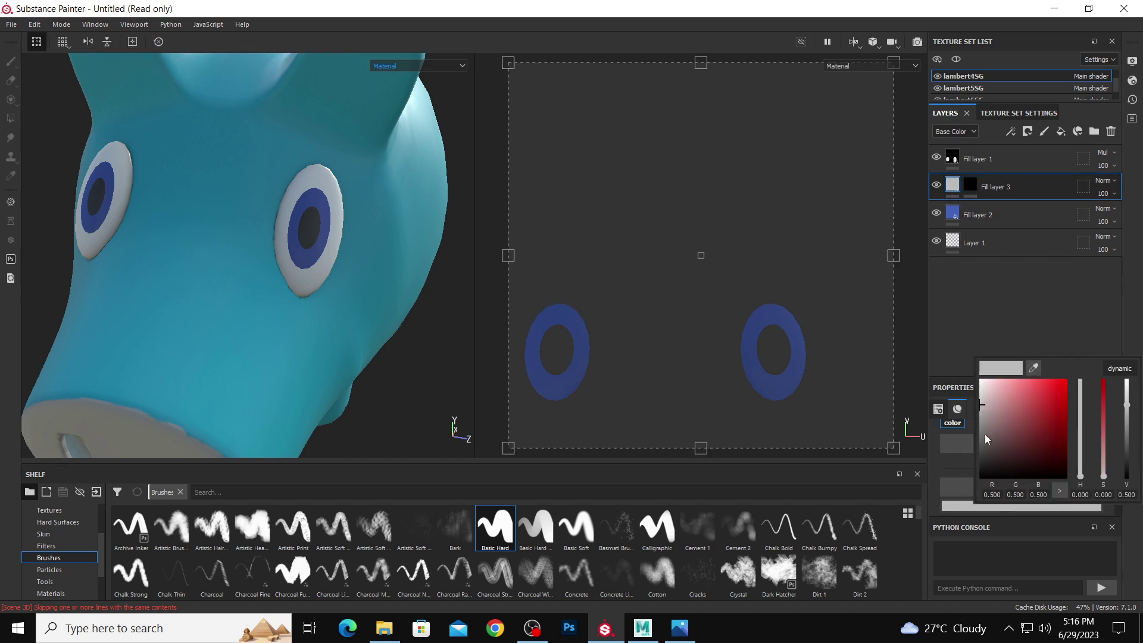
pyautogui.moveTo(985, 438); pyautogui.dragTo(980, 376)
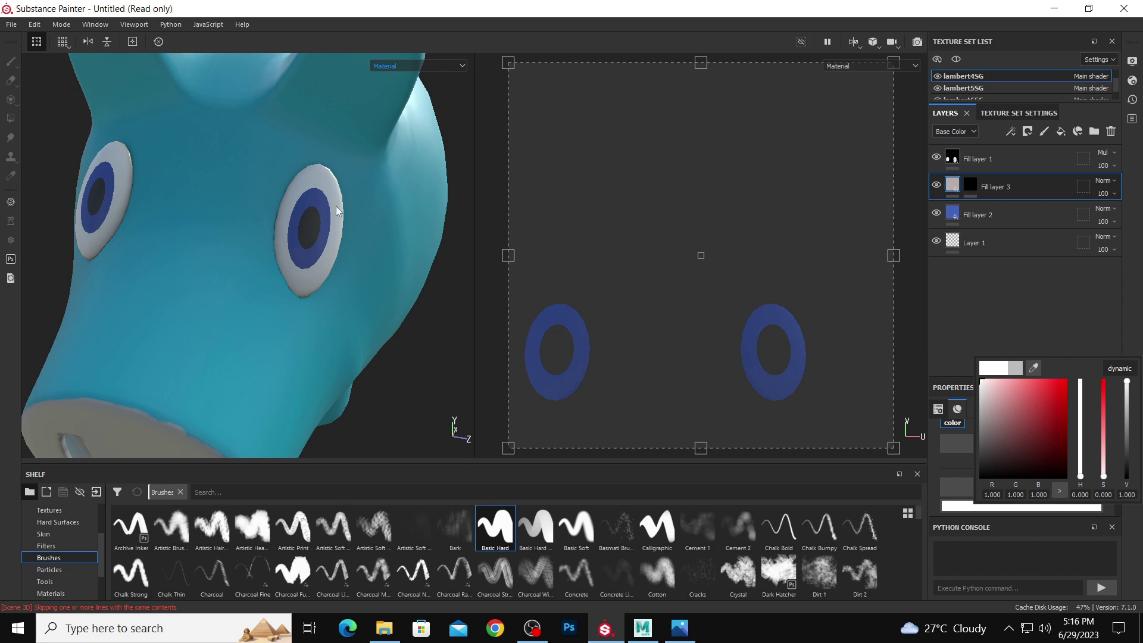
pyautogui.click(327, 266)
# - Delete Fill layer 3 from the lambert4SG texture set
pyautogui.keyDown('alt'); pyautogui.moveTo(327, 266); pyautogui.dragTo(380, 253); pyautogui.keyUp('alt')
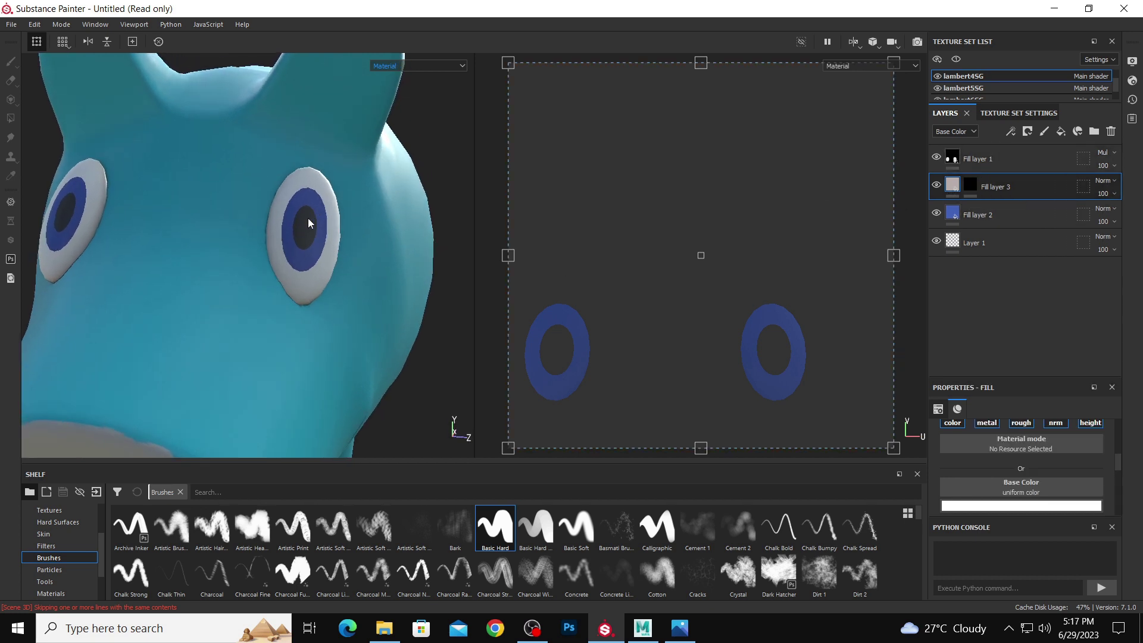
pyautogui.press('Delete')
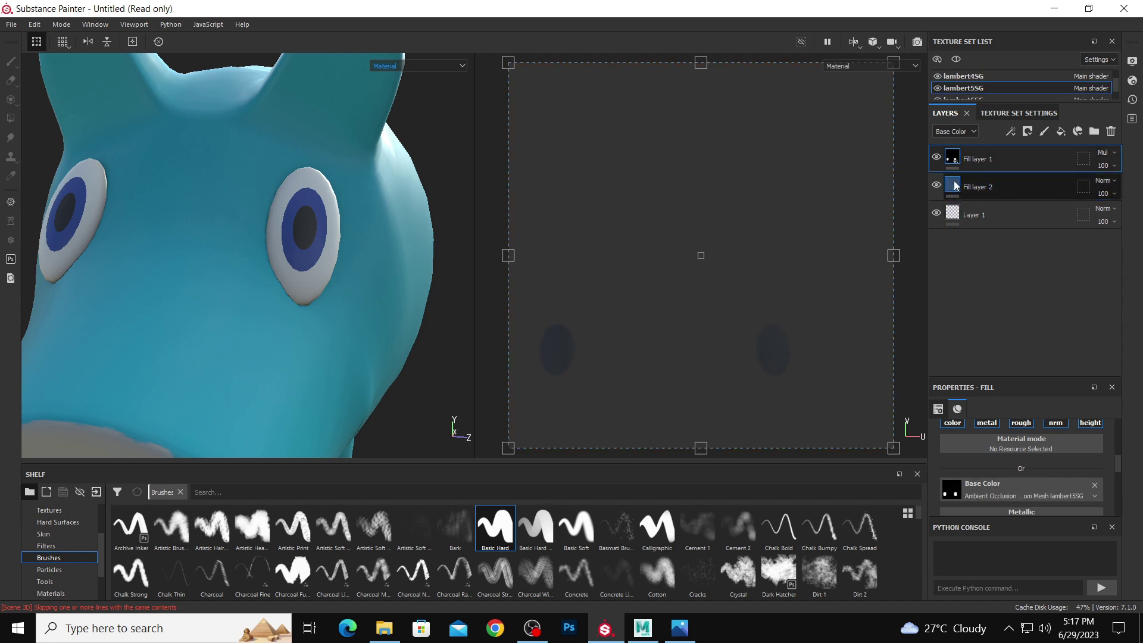
# - In the lambert5SG texture set, darken Fill layer 2's base color to RGB 0.027, 0.025, 0.025
pyautogui.click(980, 187)
pyautogui.click(1018, 494)
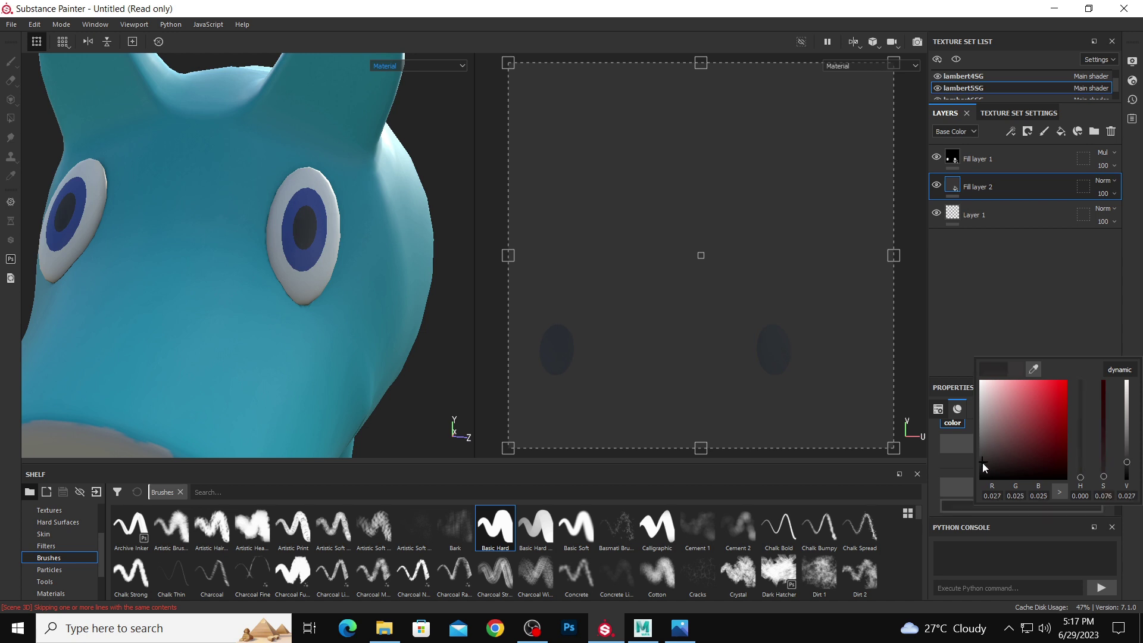
# - Add a fill layer above lambert5SG's near-black Fill layer 2 and set its base color to white
pyautogui.click(1062, 131)
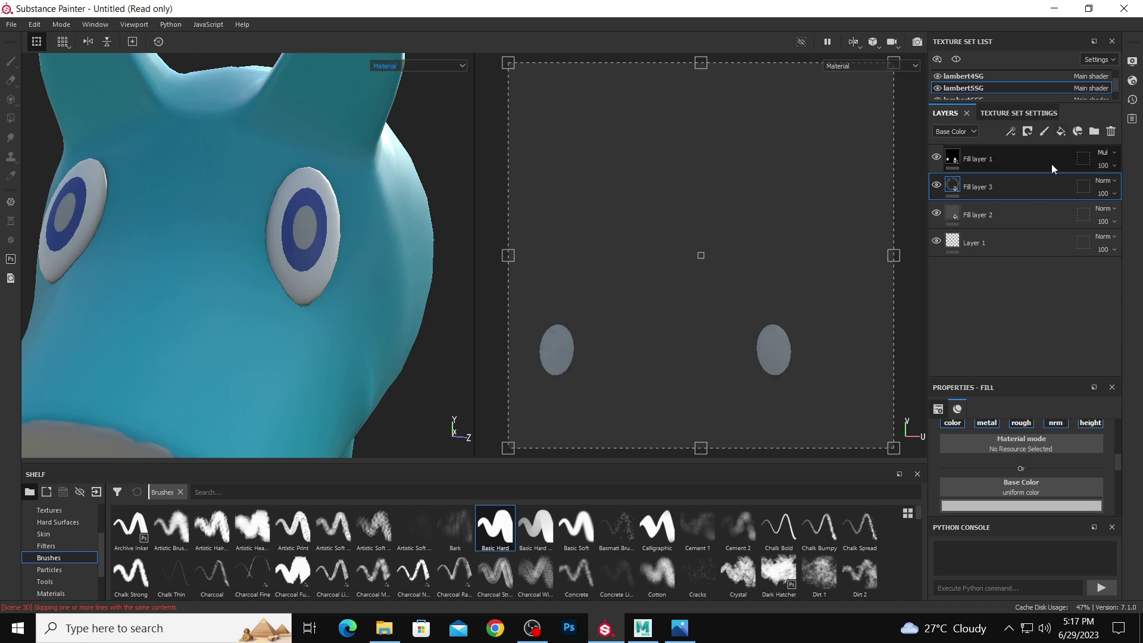
pyautogui.click(1021, 492)
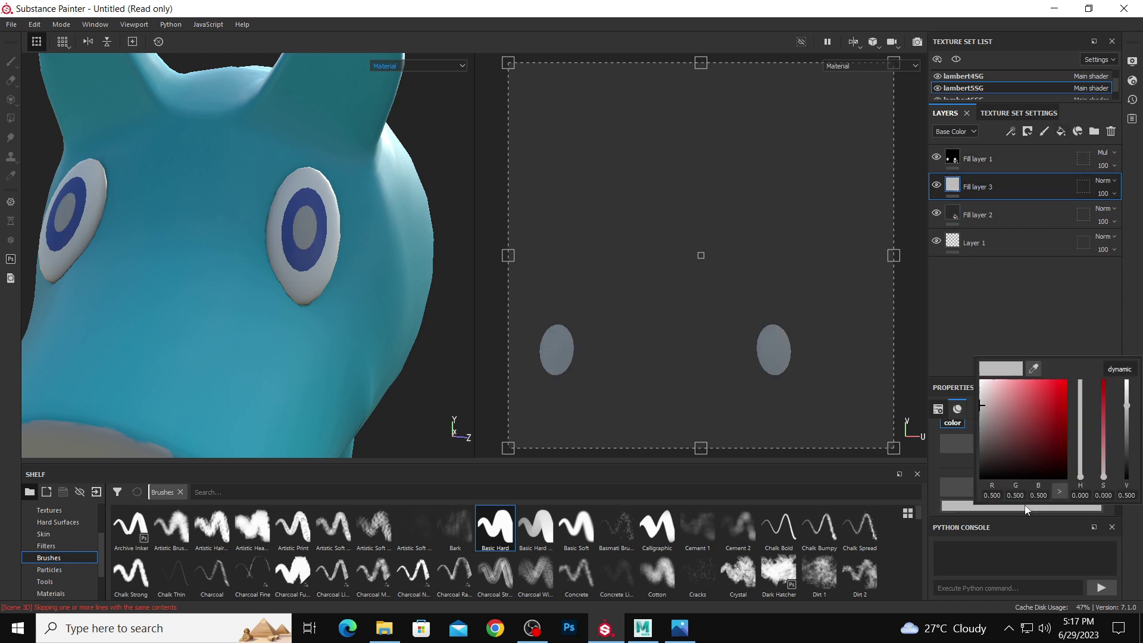
pyautogui.click(982, 380)
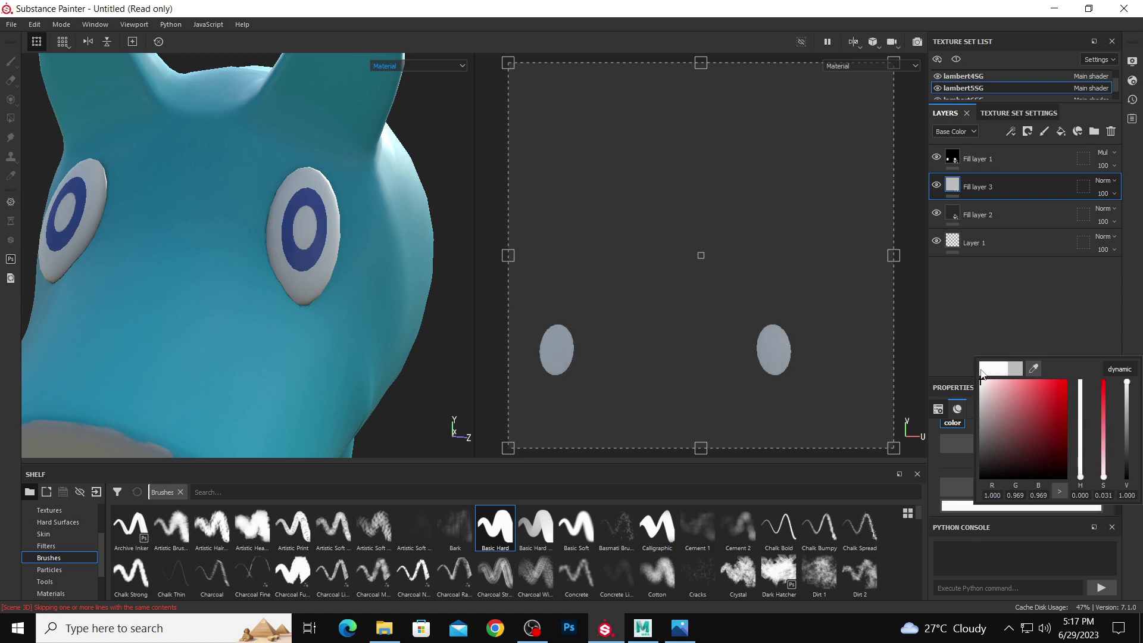
pyautogui.moveTo(982, 376)
pyautogui.mouseDown()
pyautogui.moveTo(982, 405)
pyautogui.moveTo(982, 379)
pyautogui.mouseUp()
# - Add a black mask to the white fill layer and paint a small highlight spot on each pupil
pyautogui.rightClick(992, 190)
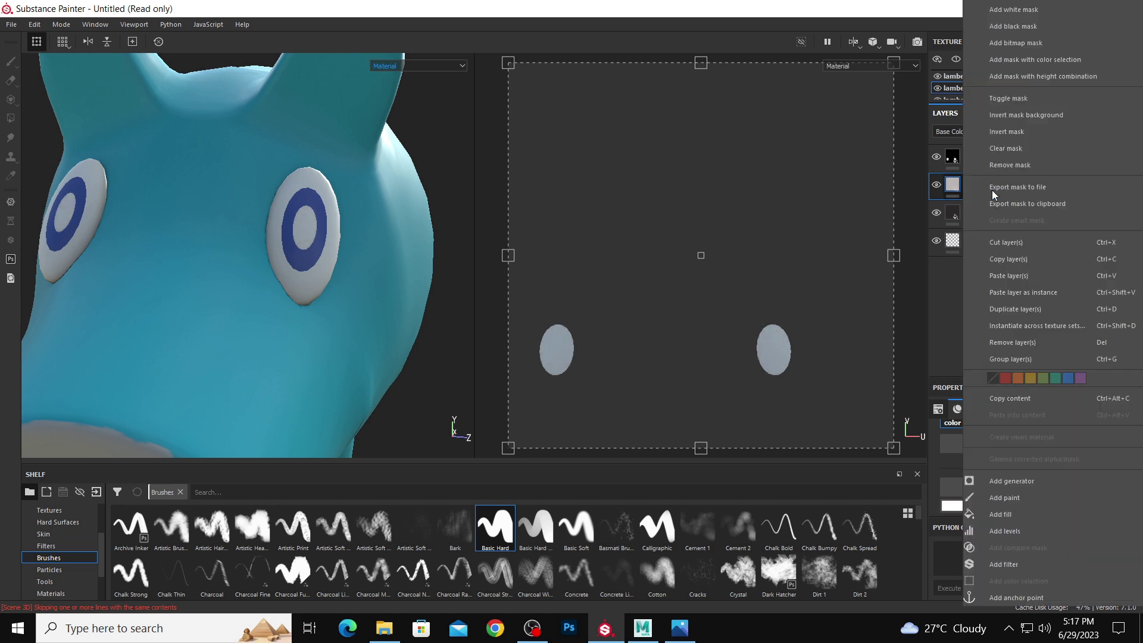
pyautogui.click(1012, 26)
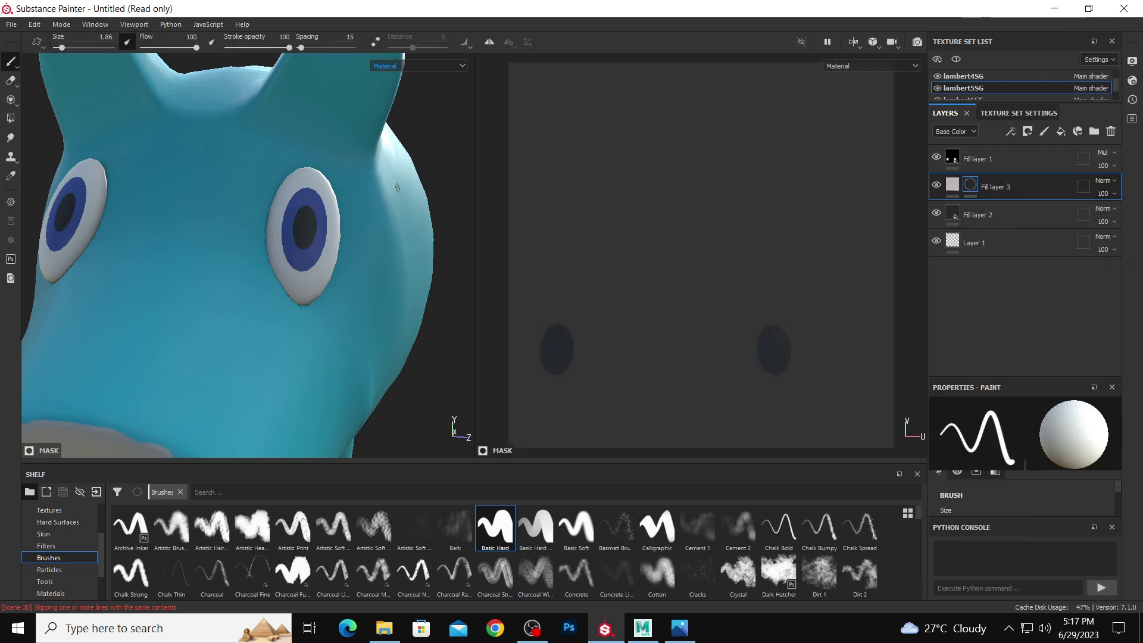
pyautogui.click(311, 221)
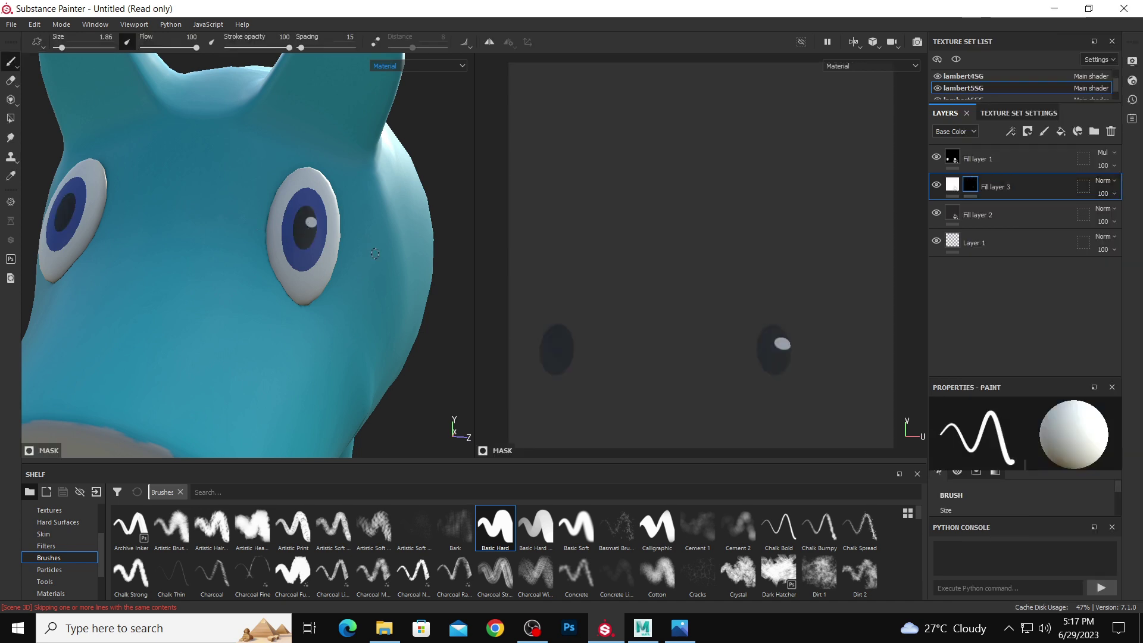
pyautogui.scroll(-3, 375, 253)
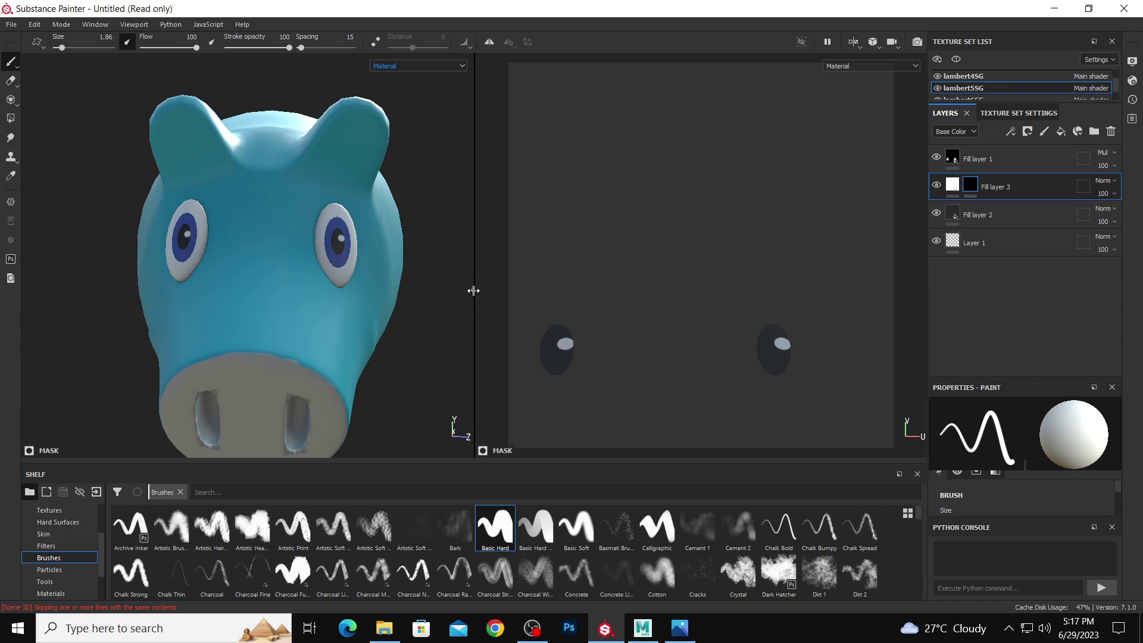
# - In the body's lambert6SG texture set, add a fill layer, hide it and place it directly beneath the multiplied Fill layer 1
pyautogui.scroll(-3, 453, 309)
pyautogui.keyDown('alt'); pyautogui.moveTo(453, 315); pyautogui.dragTo(440, 332); pyautogui.keyUp('alt')
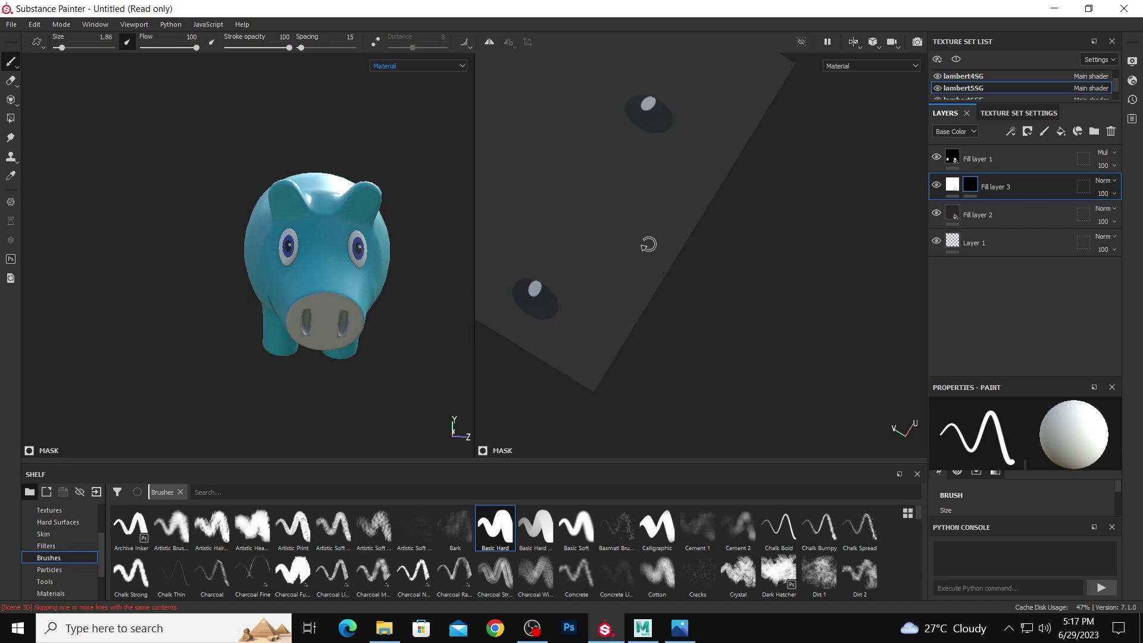
pyautogui.keyDown('alt'); pyautogui.moveTo(649, 245); pyautogui.dragTo(702, 251); pyautogui.keyUp('alt')
pyautogui.keyDown('alt'); pyautogui.moveTo(239, 292); pyautogui.dragTo(167, 325, button='middle'); pyautogui.keyUp('alt')
pyautogui.keyDown('alt'); pyautogui.moveTo(168, 325); pyautogui.dragTo(293, 332); pyautogui.keyUp('alt')
pyautogui.moveTo(293, 331)
pyautogui.keyDown('alt'); pyautogui.mouseDown(button='right')
pyautogui.moveTo(281, 319)
pyautogui.moveTo(292, 305)
pyautogui.moveTo(393, 323)
pyautogui.mouseUp(button='right'); pyautogui.keyUp('alt')
pyautogui.keyDown('ctrl'); pyautogui.keyDown('alt'); pyautogui.click(299, 298); pyautogui.keyUp('alt'); pyautogui.keyUp('ctrl')
pyautogui.keyDown('alt'); pyautogui.moveTo(245, 256); pyautogui.dragTo(322, 240); pyautogui.keyUp('alt')
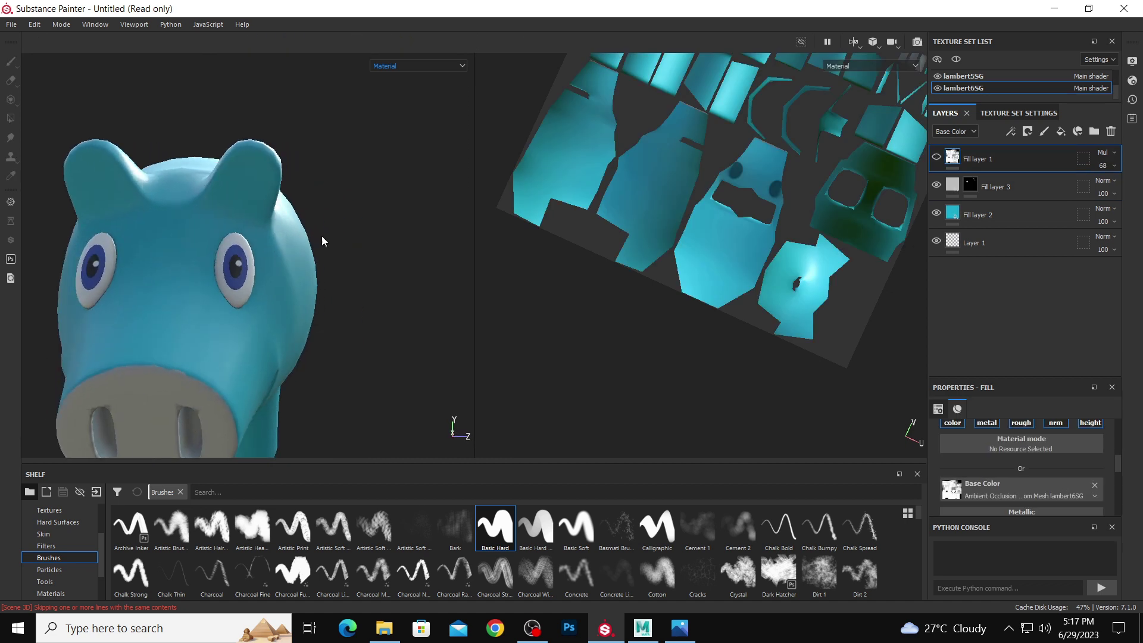
pyautogui.click(1061, 132)
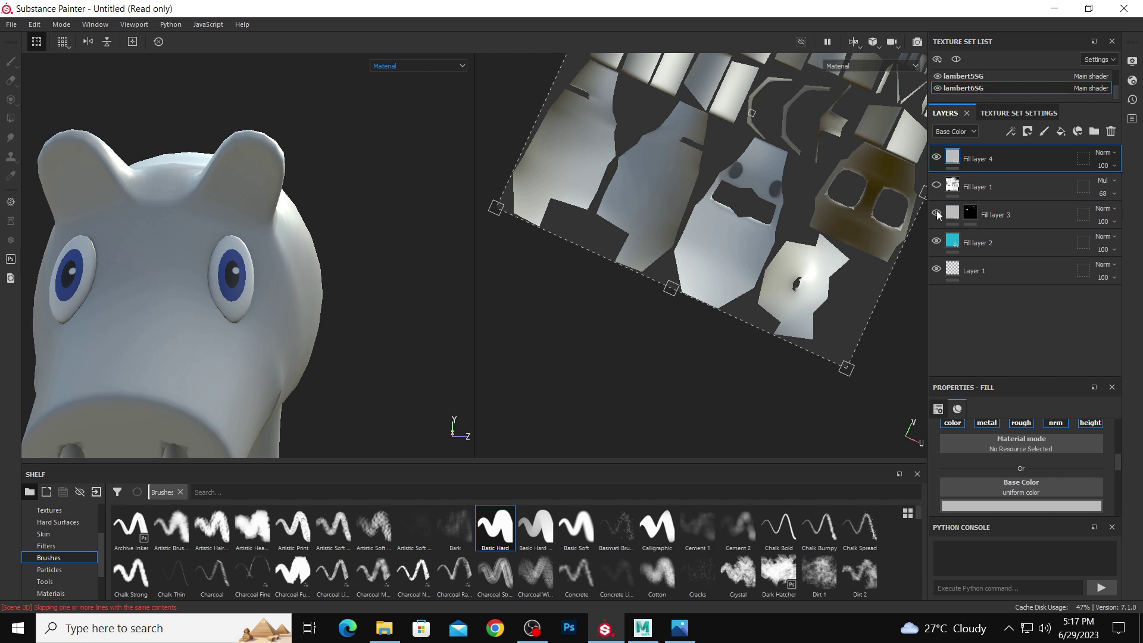
pyautogui.click(937, 158)
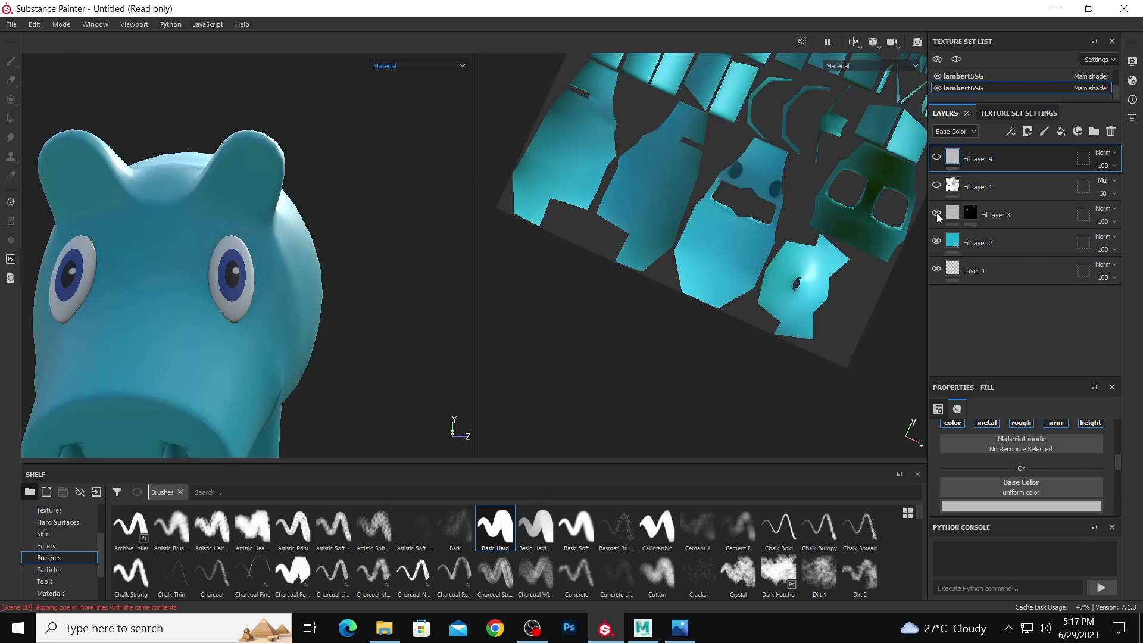
pyautogui.moveTo(969, 159); pyautogui.dragTo(972, 192)
# - Make Fill layer 4 visible and add a black mask to it
pyautogui.scroll(5, 230, 225)
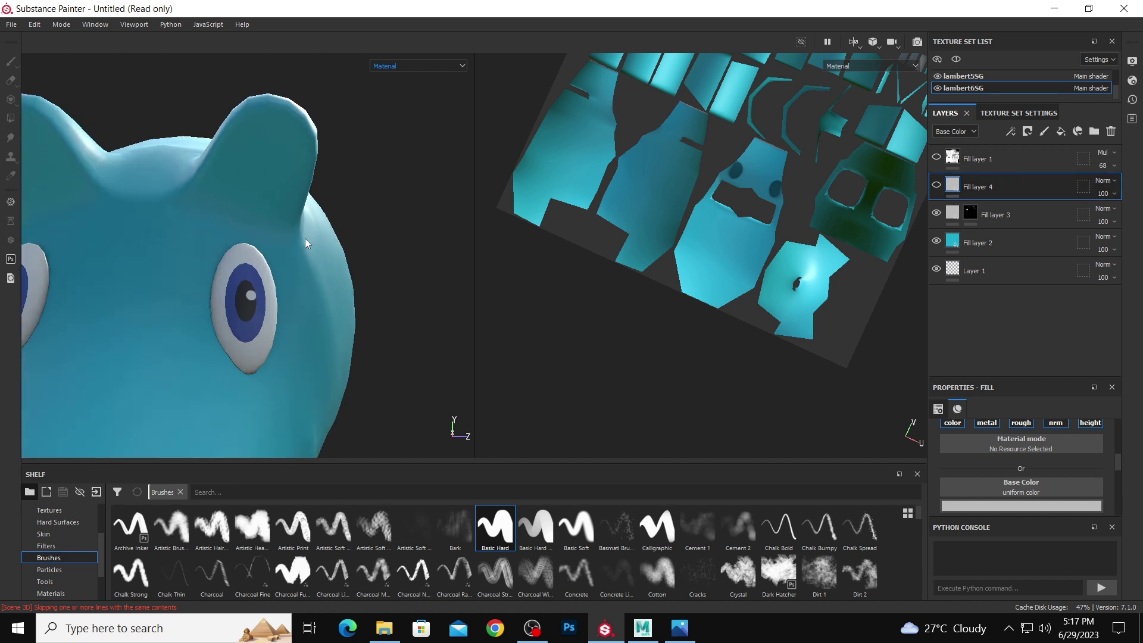
pyautogui.scroll(-1, 273, 226)
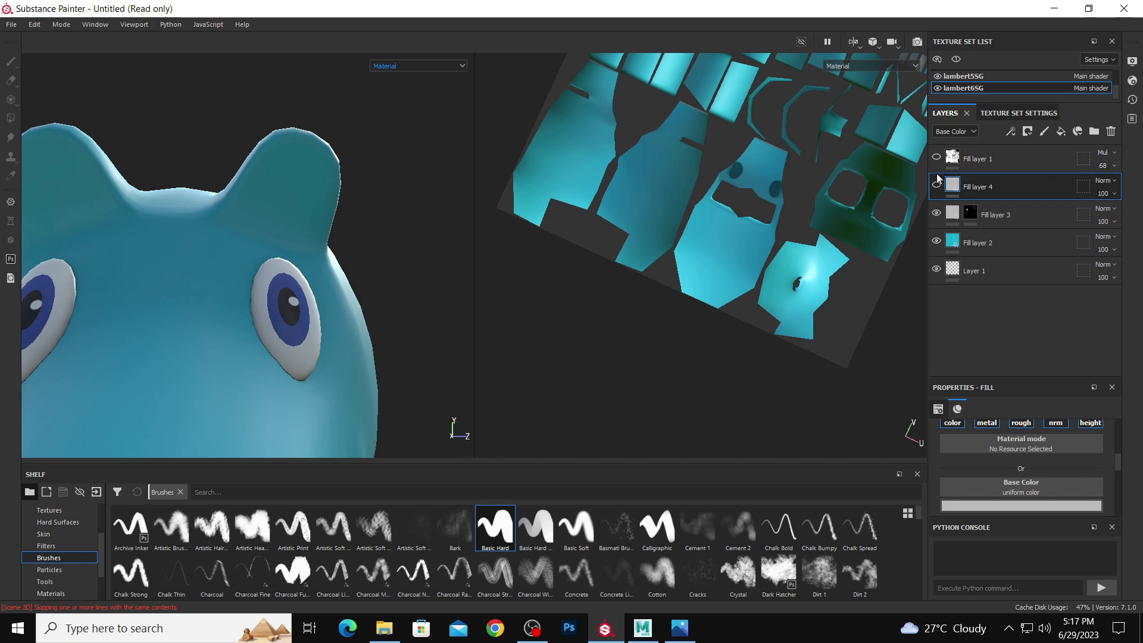
pyautogui.click(973, 181)
pyautogui.rightClick(973, 179)
pyautogui.click(991, 27)
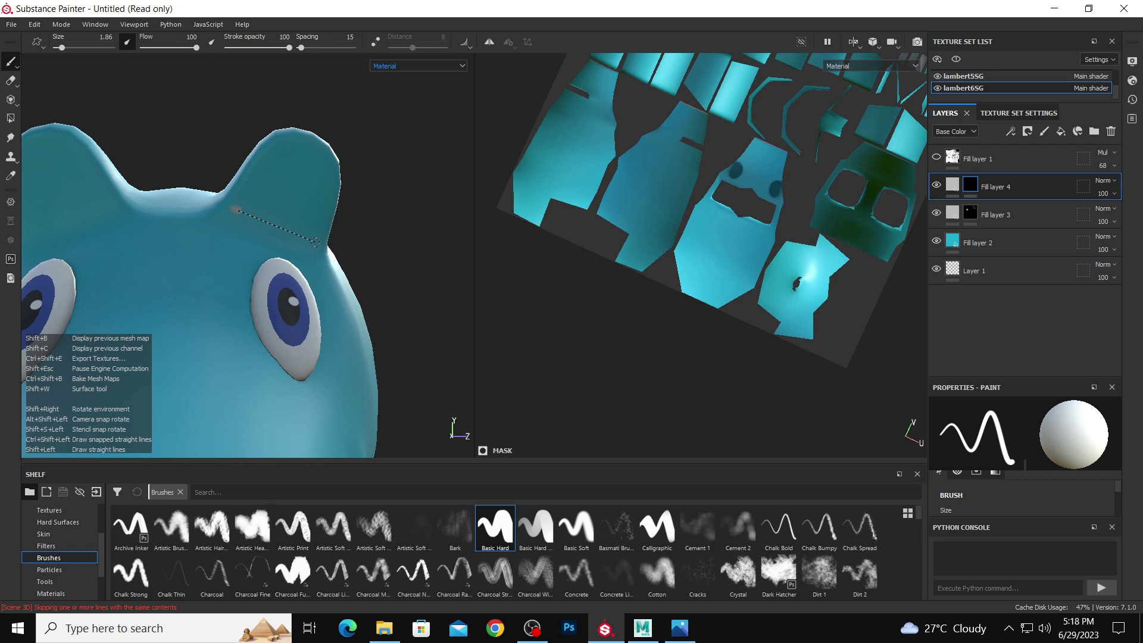
# - Try to outline the inside of the pig's left ear on Fill layer 4's mask, starting with a straight stroke along the ear's base
pyautogui.keyDown('shift'); pyautogui.click(316, 243); pyautogui.keyUp('shift')
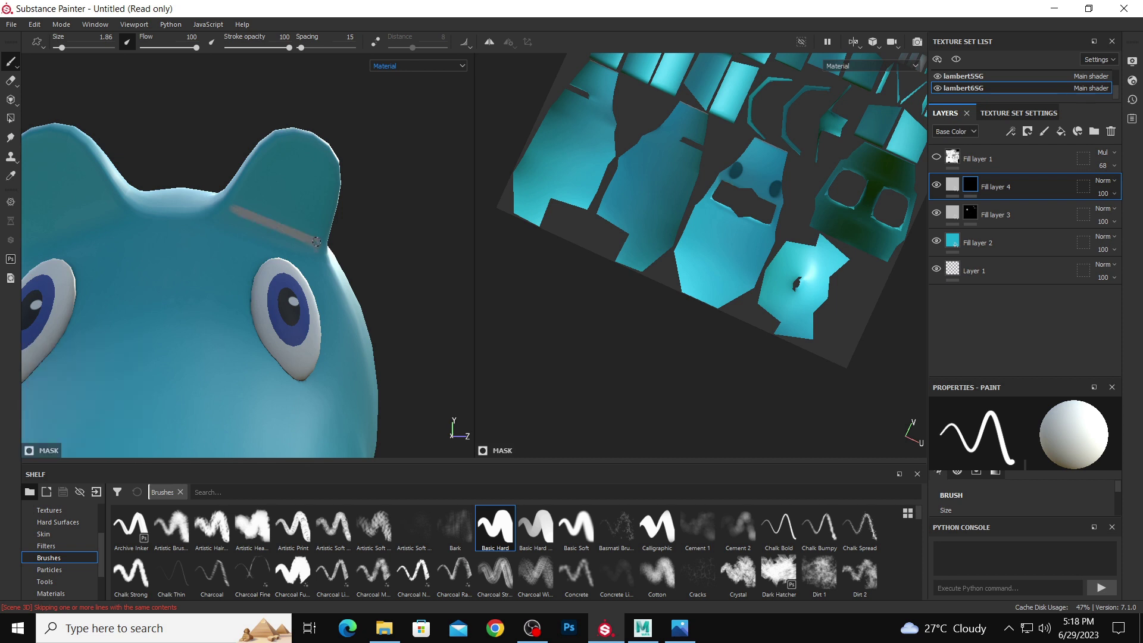
pyautogui.hotkey('ctrl', 'z')
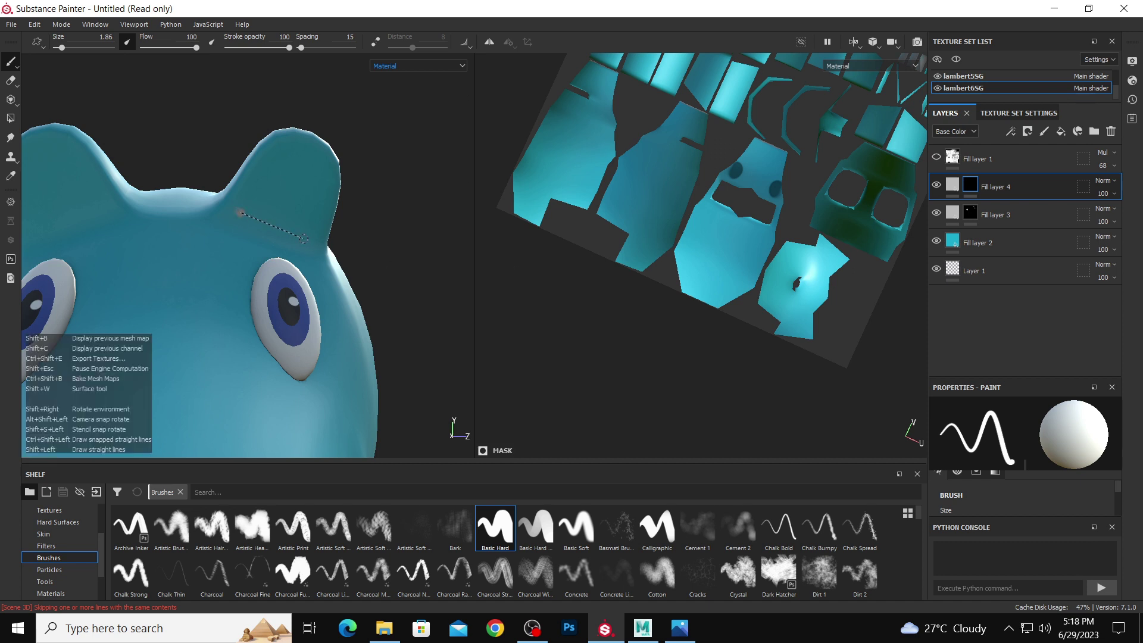
pyautogui.keyDown('shift'); pyautogui.click(312, 241); pyautogui.keyUp('shift')
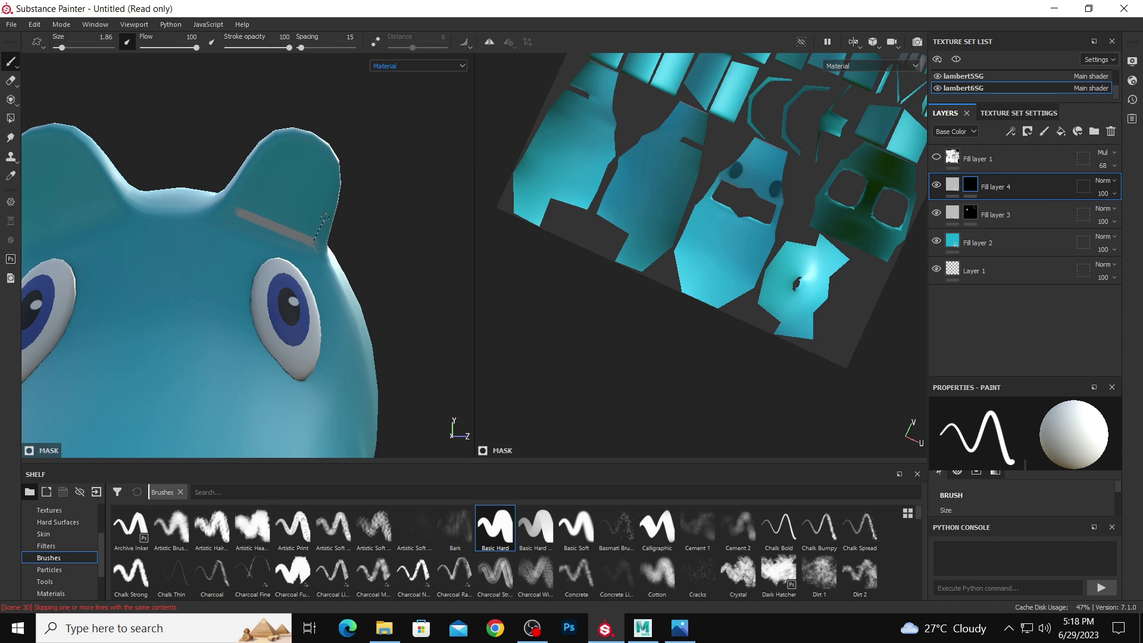
pyautogui.keyDown('shift'); pyautogui.click(325, 215); pyautogui.keyUp('shift')
pyautogui.moveTo(327, 207); pyautogui.dragTo(328, 173)
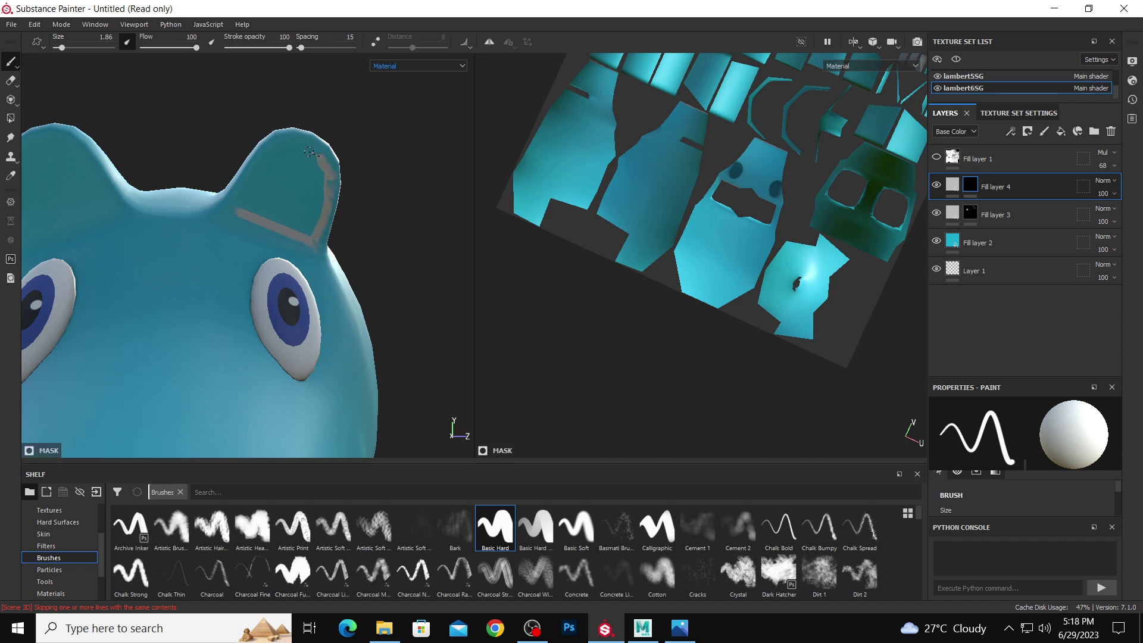
pyautogui.keyDown('alt'); pyautogui.moveTo(385, 201); pyautogui.dragTo(309, 268); pyautogui.keyUp('alt')
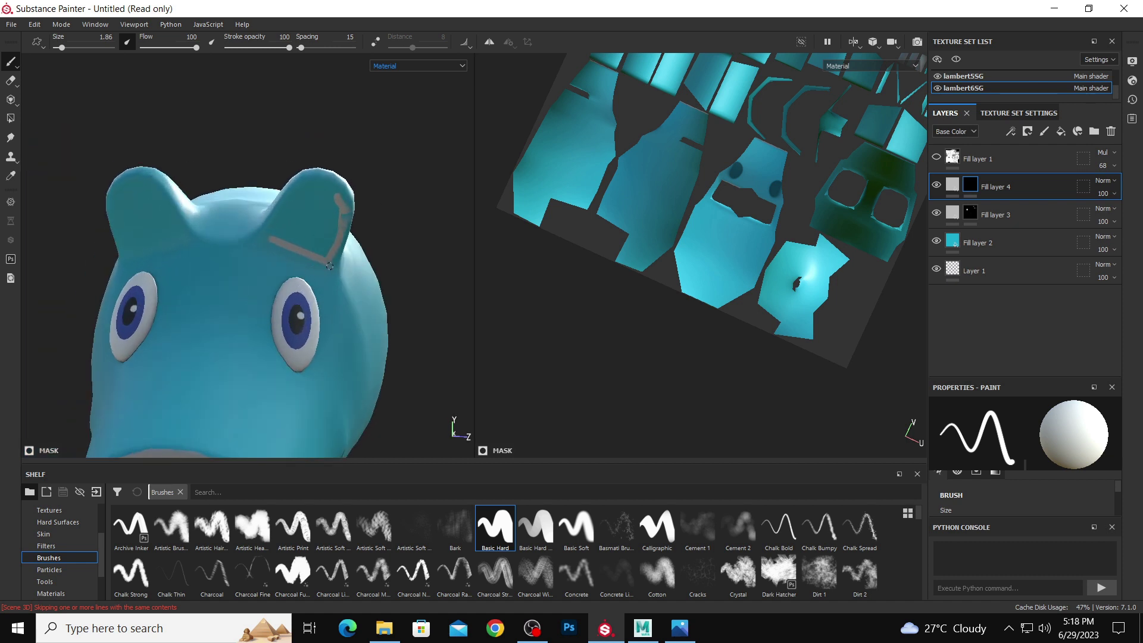
pyautogui.hotkey('ctrl', 'z')
pyautogui.hotkey('ctrl', 'z')
pyautogui.hotkey('ctrl', 'z')
pyautogui.hotkey('ctrl', 'z')
pyautogui.hotkey('ctrl', 'z')
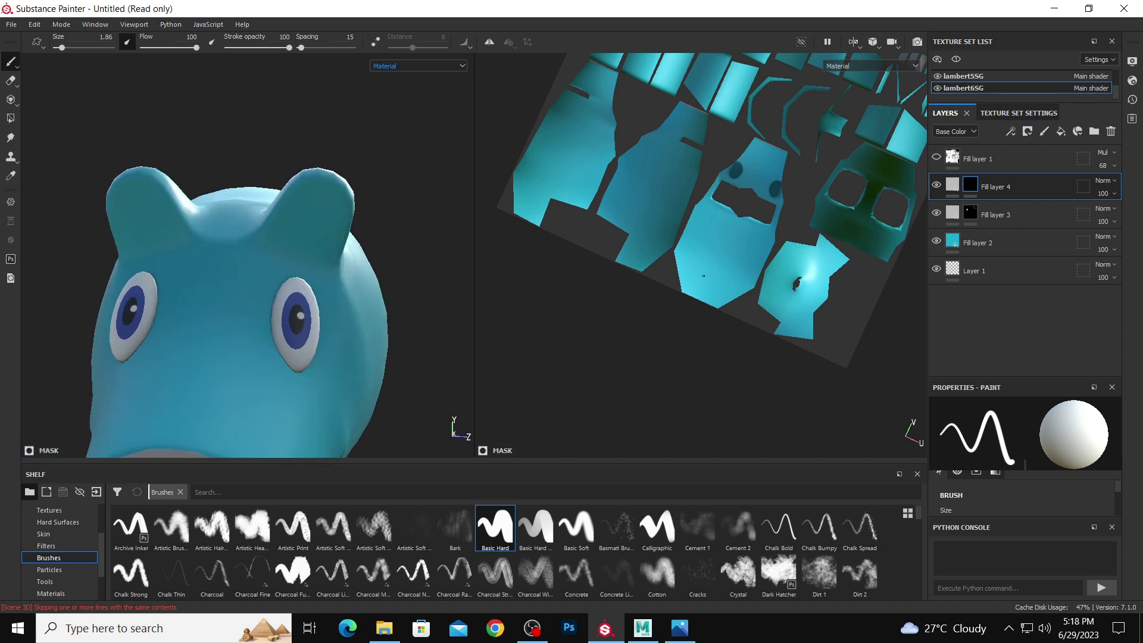
# - Try painting the inner border of the pig's left ear on Fill layer 4's mask, following its curved edge and filling inward
pyautogui.keyDown('alt'); pyautogui.moveTo(691, 262); pyautogui.dragTo(720, 326); pyautogui.keyUp('alt')
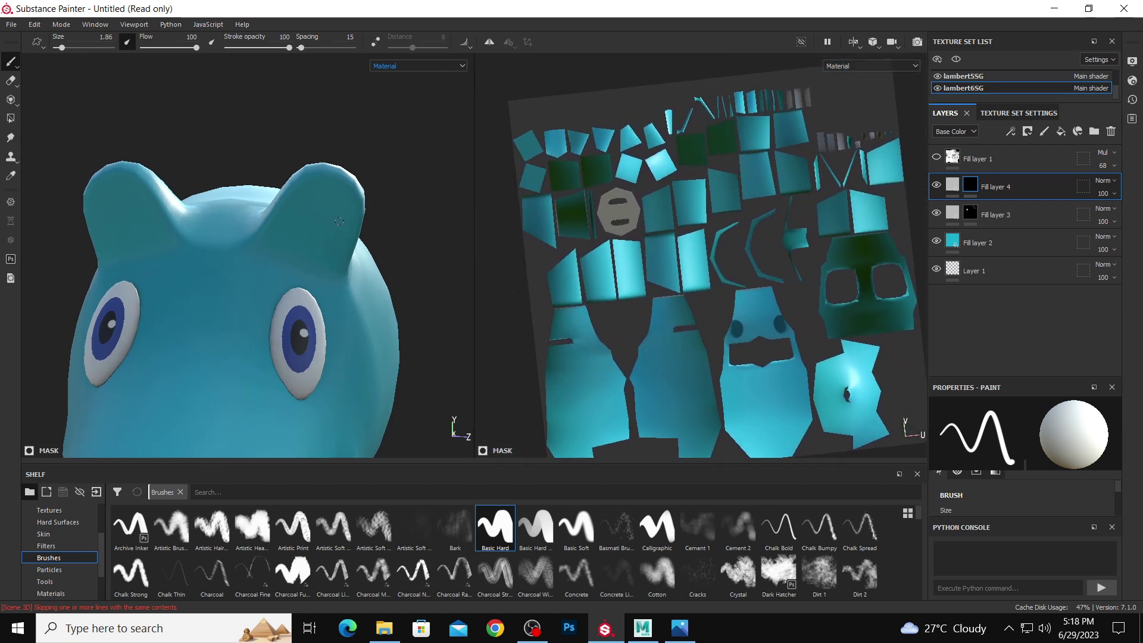
pyautogui.scroll(2, 339, 221)
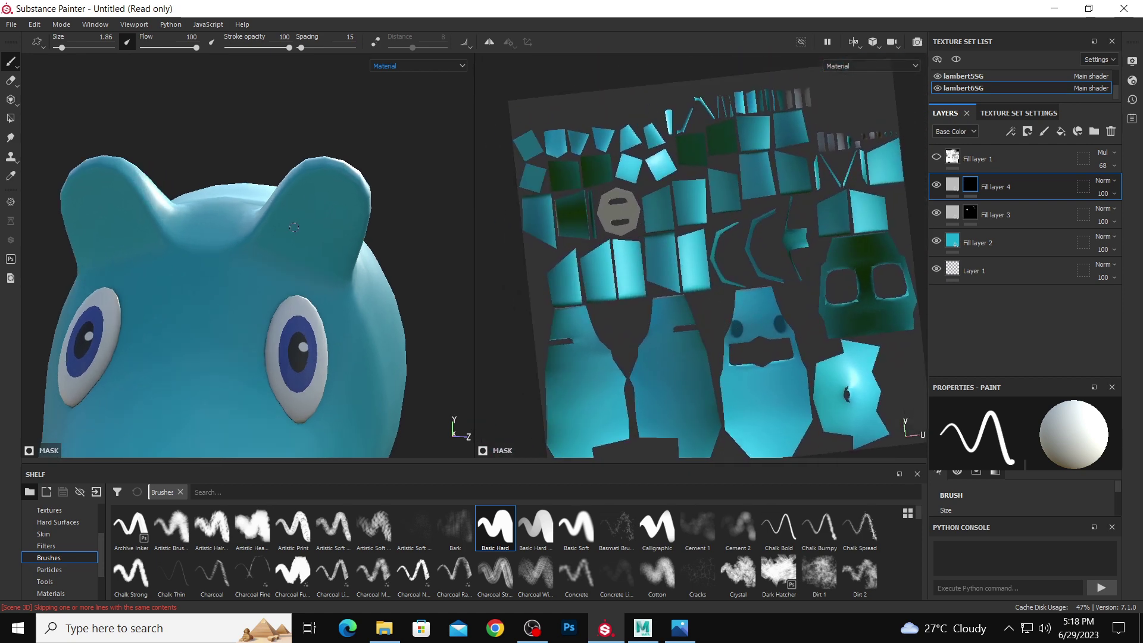
pyautogui.keyDown('alt'); pyautogui.moveTo(294, 227); pyautogui.dragTo(277, 242); pyautogui.keyUp('alt')
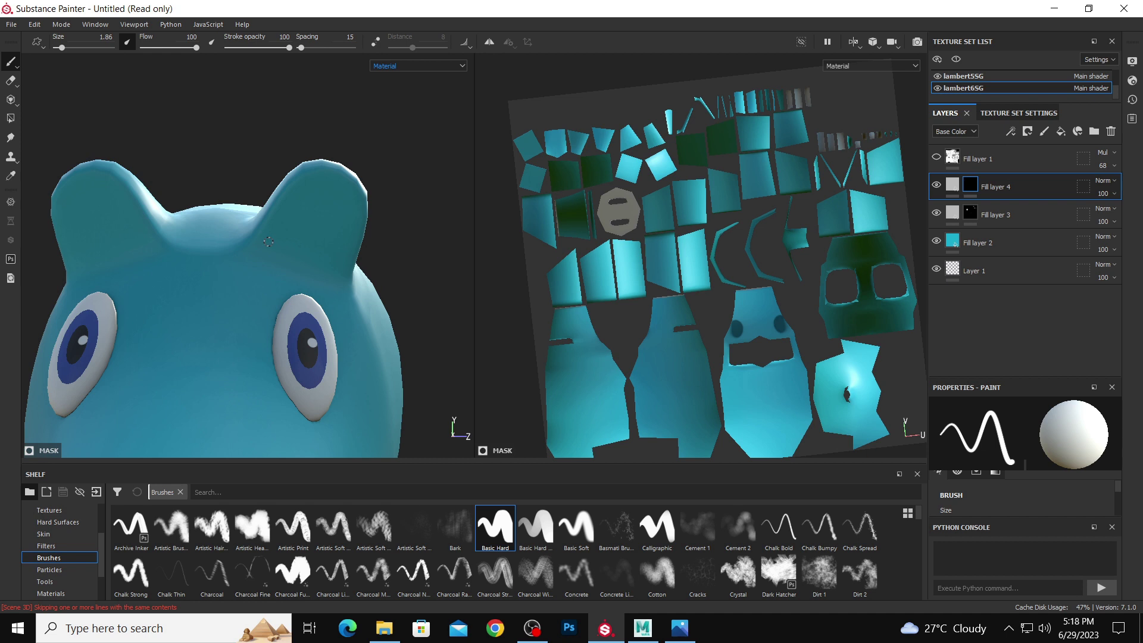
pyautogui.keyDown('shift'); pyautogui.click(282, 217); pyautogui.keyUp('shift')
pyautogui.keyDown('shift'); pyautogui.click(293, 200); pyautogui.keyUp('shift')
pyautogui.moveTo(302, 194)
pyautogui.mouseDown()
pyautogui.moveTo(328, 180)
pyautogui.moveTo(348, 197)
pyautogui.moveTo(342, 268)
pyautogui.mouseUp()
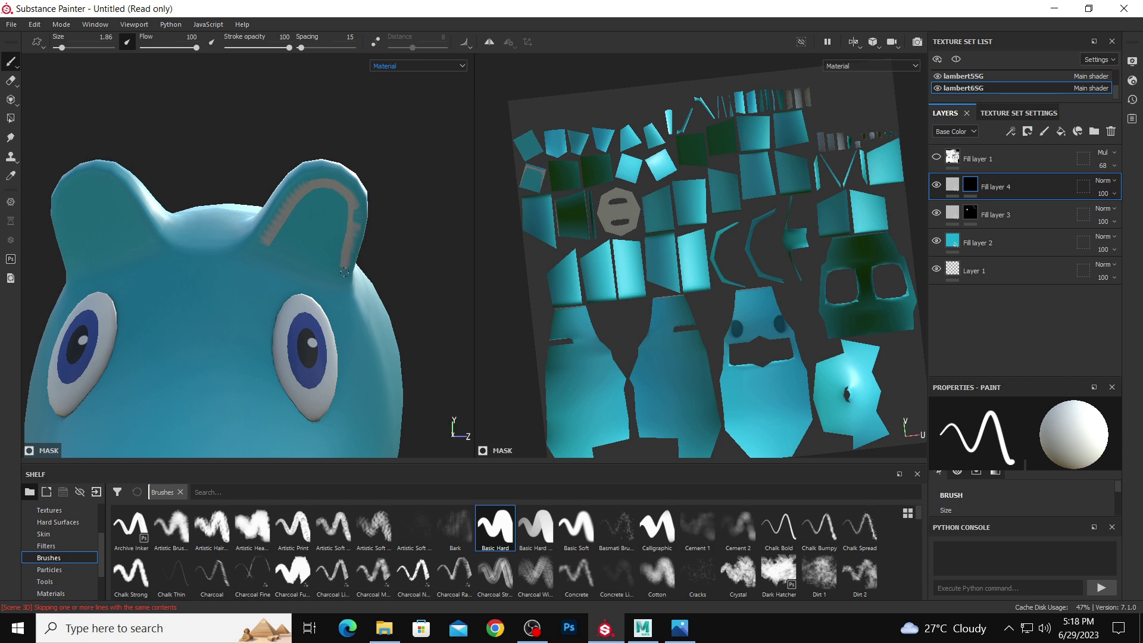
pyautogui.keyDown('shift'); pyautogui.click(276, 246); pyautogui.keyUp('shift')
pyautogui.moveTo(271, 243)
pyautogui.mouseDown()
pyautogui.moveTo(311, 193)
pyautogui.moveTo(344, 196)
pyautogui.moveTo(322, 196)
pyautogui.mouseUp()
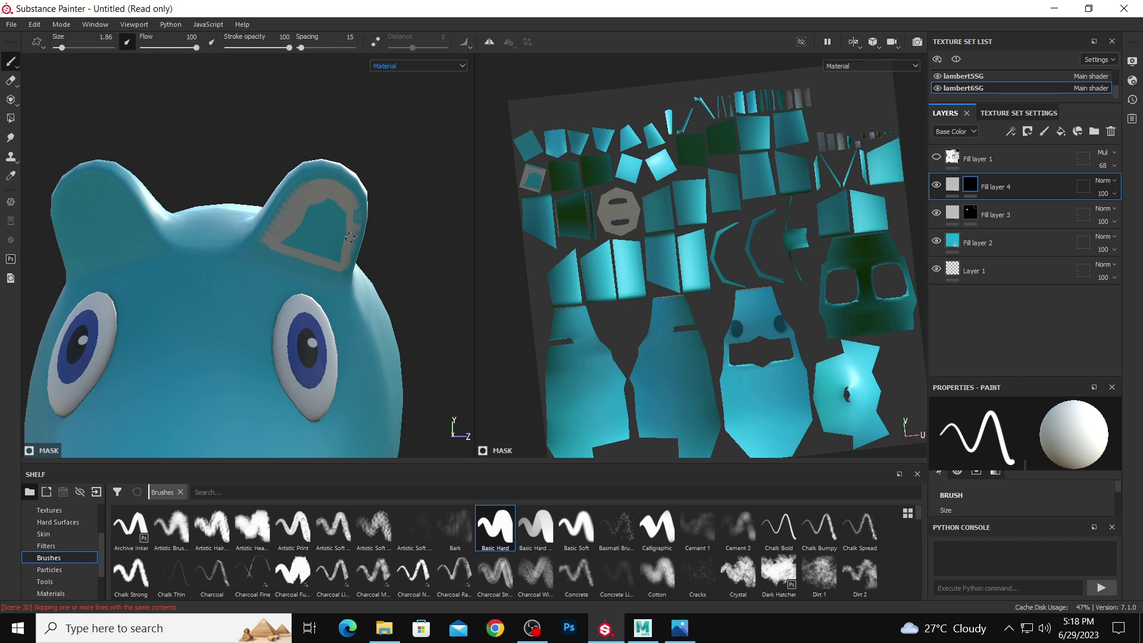
# - Undo all the strokes painted on the pig's left ear
pyautogui.hotkey('ctrl', 'z')
pyautogui.hotkey('ctrl', 'z')
pyautogui.hotkey('ctrl', 'z')
pyautogui.hotkey('ctrl', 'z')
pyautogui.hotkey('ctrl', 'z')
pyautogui.hotkey('ctrl', 'z')
pyautogui.hotkey('ctrl', 'z')
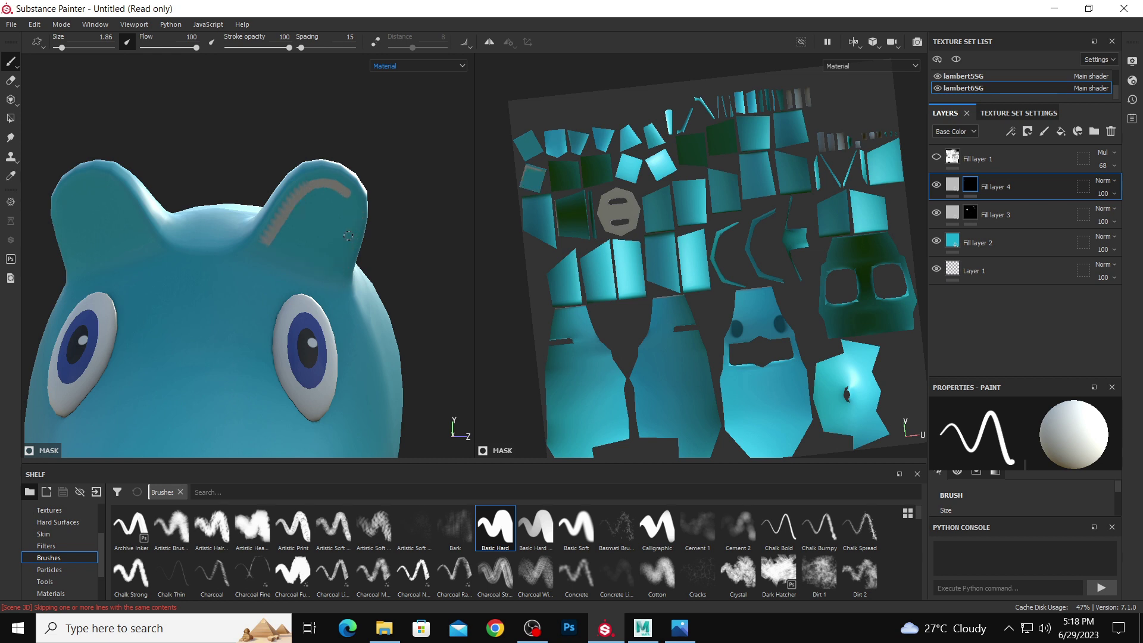
pyautogui.hotkey('ctrl', 'z')
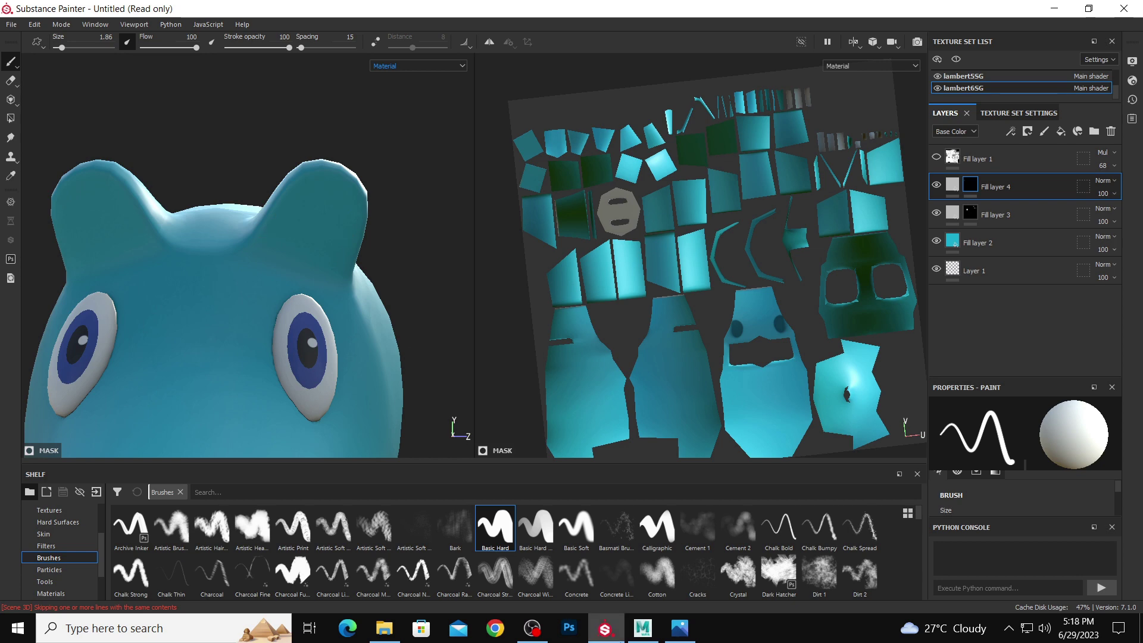
# - Switch to Maya, select the pig's body mesh and examine the topology around its ears
pyautogui.click(643, 628)
pyautogui.scroll(4, 314, 255)
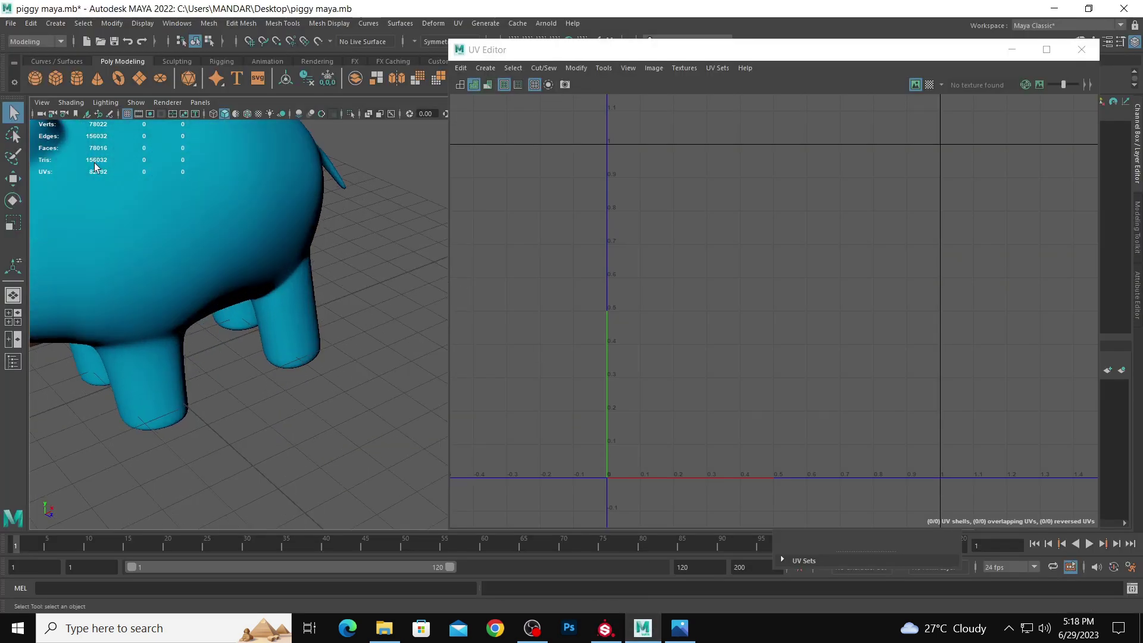
pyautogui.keyDown('alt'); pyautogui.moveTo(95, 168); pyautogui.dragTo(290, 365, button='middle'); pyautogui.keyUp('alt')
pyautogui.click(216, 364)
pyautogui.keyDown('alt'); pyautogui.moveTo(215, 364); pyautogui.dragTo(256, 349); pyautogui.keyUp('alt')
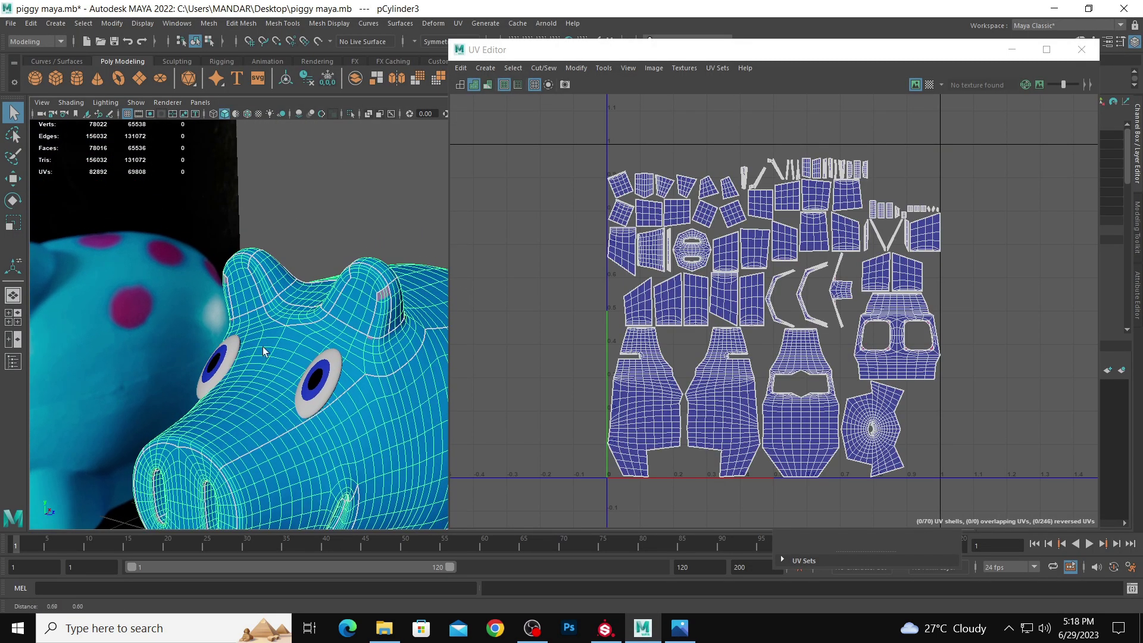
pyautogui.scroll(4, 363, 357)
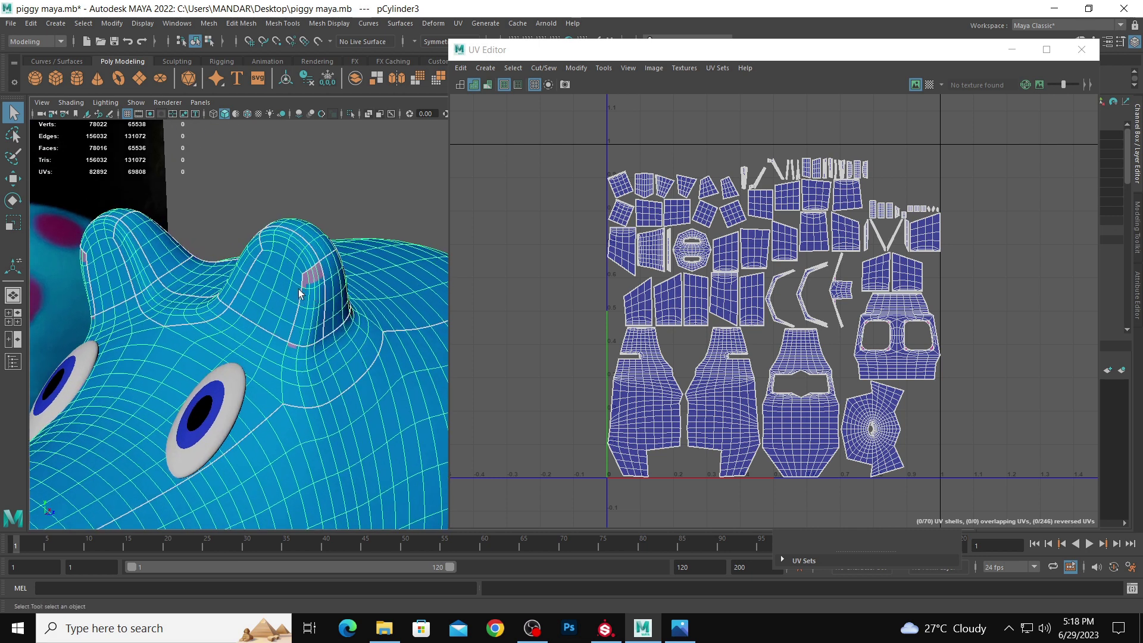
# - In face selection mode, try selecting the faces that outline the inside of the pig's nearer ear
pyautogui.keyDown('alt'); pyautogui.moveTo(303, 292); pyautogui.dragTo(259, 262); pyautogui.keyUp('alt')
pyautogui.moveTo(257, 262); pyautogui.dragTo(253, 288, button='right')
pyautogui.click(220, 274)
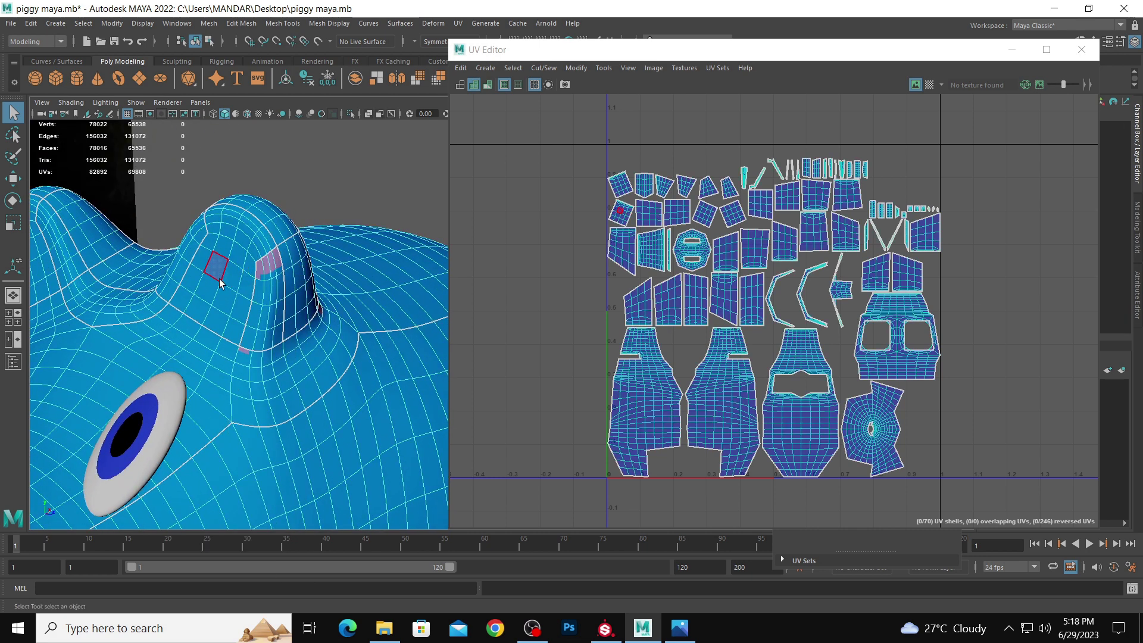
pyautogui.click(205, 289)
pyautogui.click(189, 304)
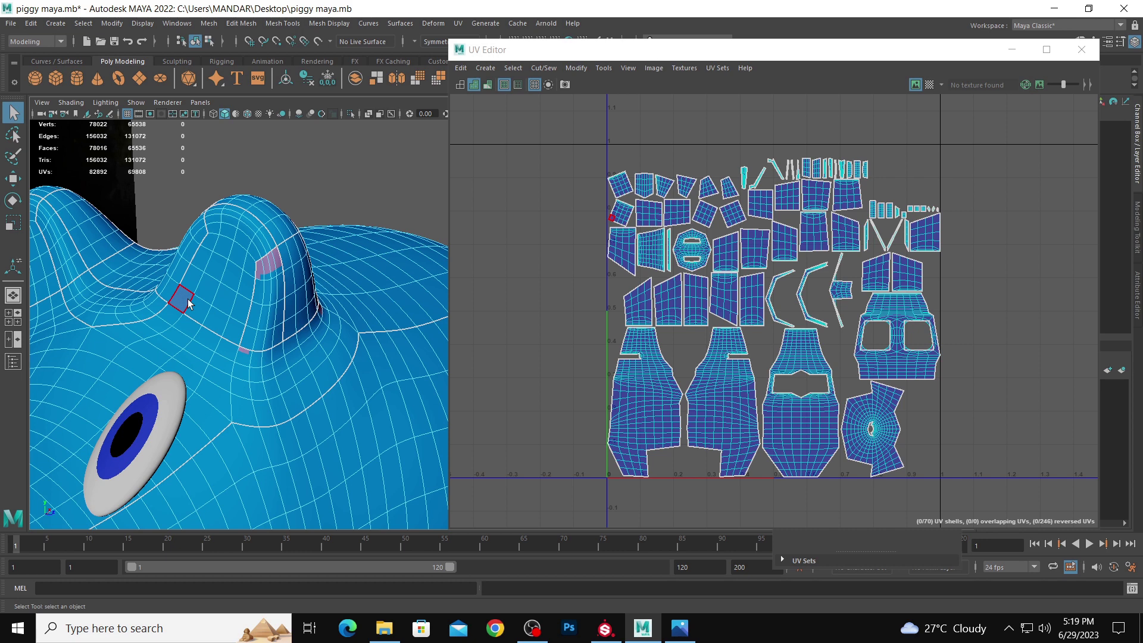
pyautogui.moveTo(188, 304)
pyautogui.mouseDown()
pyautogui.moveTo(245, 341)
pyautogui.moveTo(260, 277)
pyautogui.moveTo(255, 248)
pyautogui.moveTo(229, 233)
pyautogui.mouseUp()
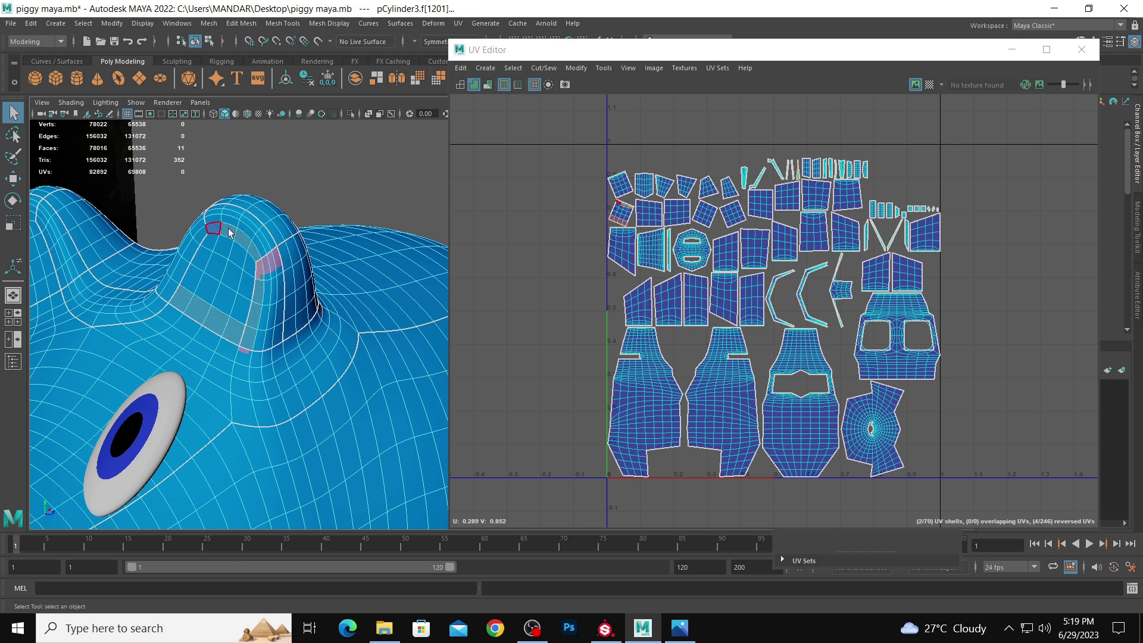
# - Clear the face selection and compare the whole pig with the spotted piggy bank in the reference image
pyautogui.keyDown('alt'); pyautogui.moveTo(332, 153); pyautogui.dragTo(266, 266, button='right'); pyautogui.keyUp('alt')
pyautogui.scroll(-3, 154, 247)
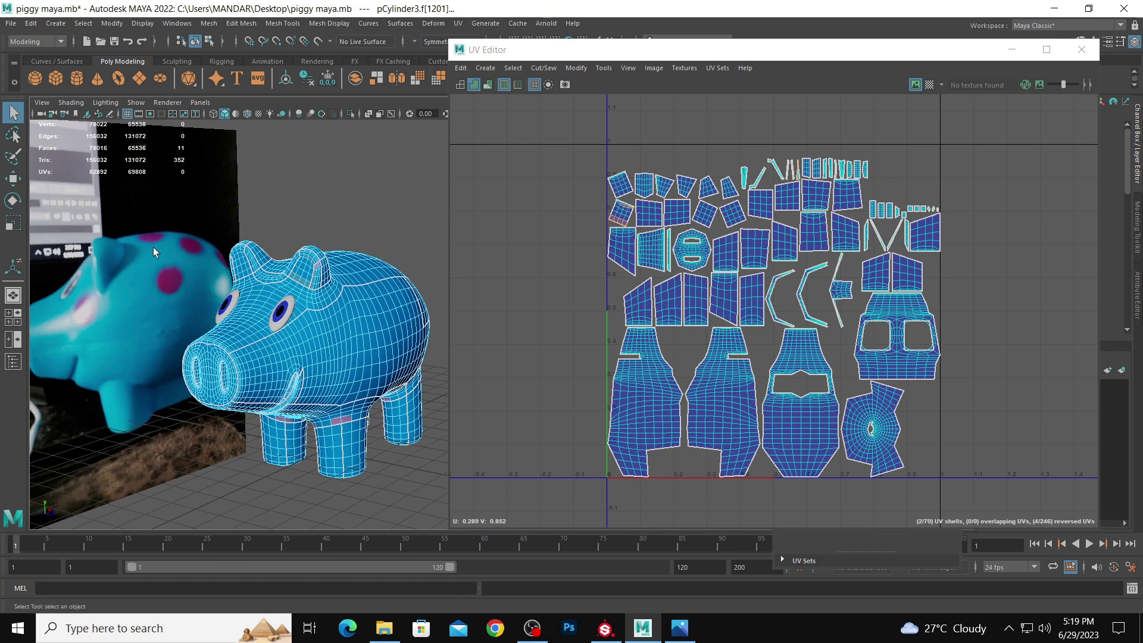
pyautogui.click(376, 231)
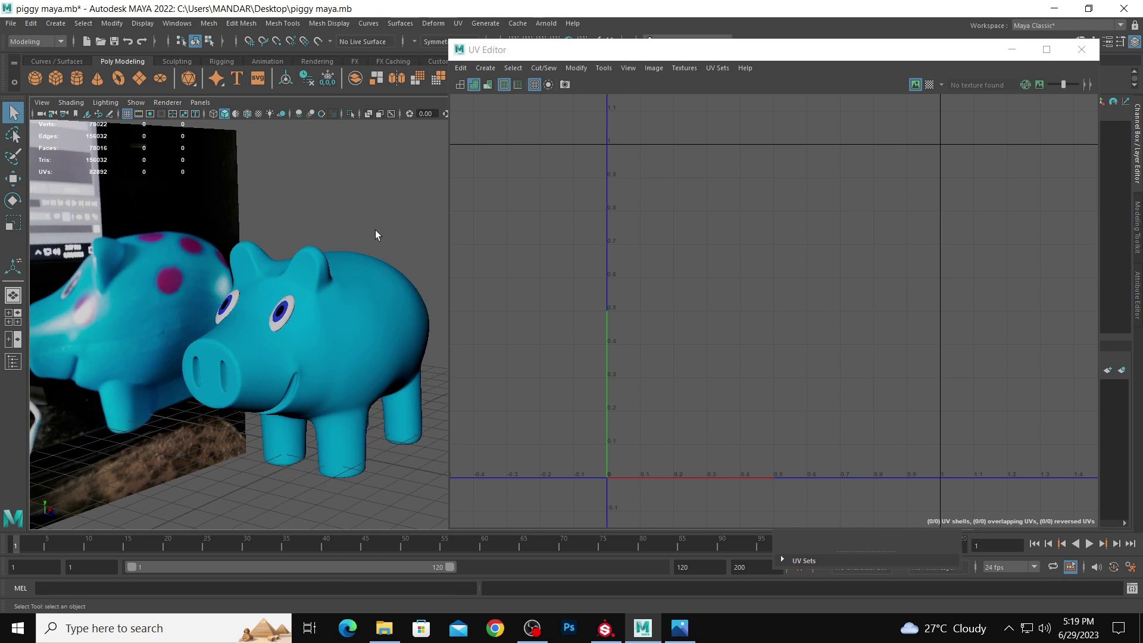
pyautogui.moveTo(642, 628)
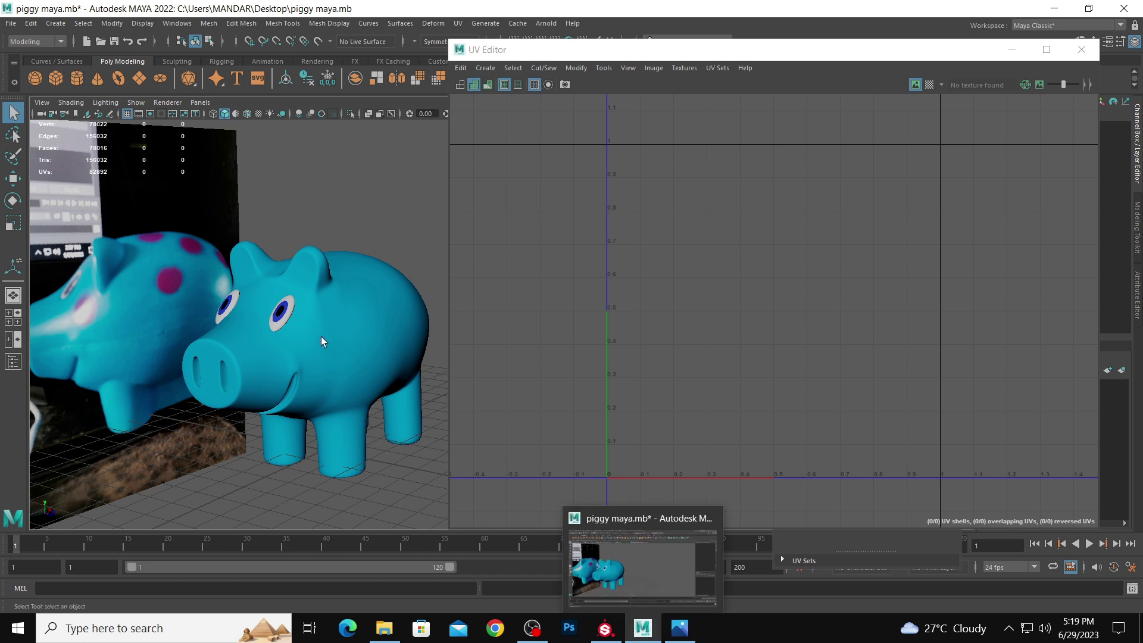
pyautogui.click(324, 326)
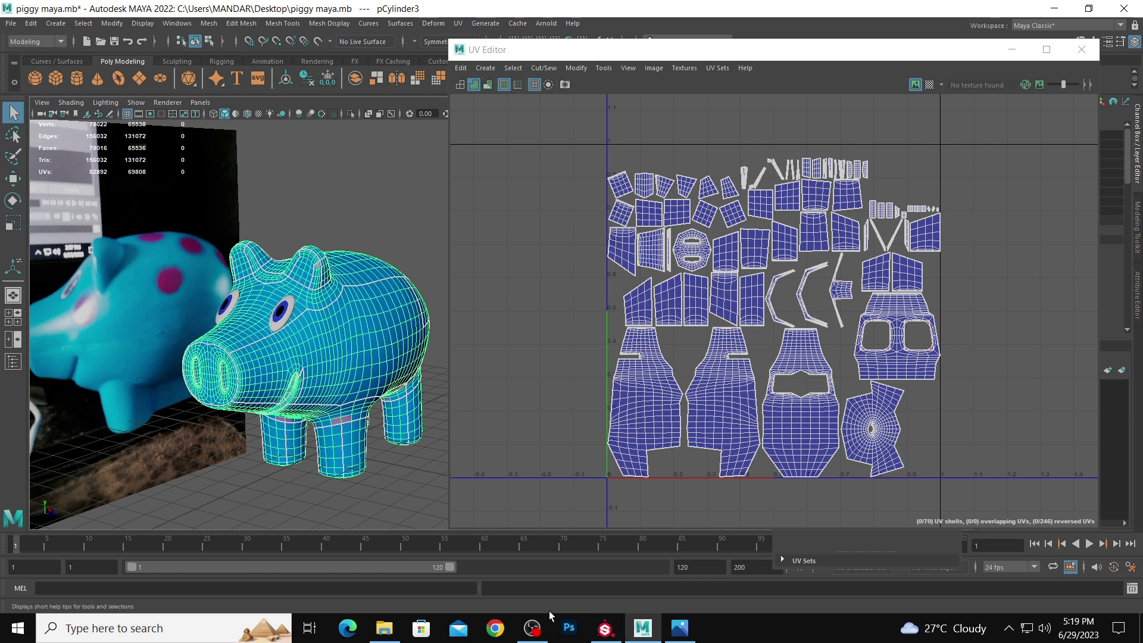
# - Switch back to Substance Painter and bring the whole pig into view
pyautogui.click(605, 628)
pyautogui.scroll(-4, 357, 286)
pyautogui.keyDown('alt'); pyautogui.moveTo(256, 262); pyautogui.dragTo(153, 298); pyautogui.keyUp('alt')
pyautogui.scroll(-2, 161, 262)
pyautogui.keyDown('alt'); pyautogui.moveTo(168, 232); pyautogui.dragTo(207, 236); pyautogui.keyUp('alt')
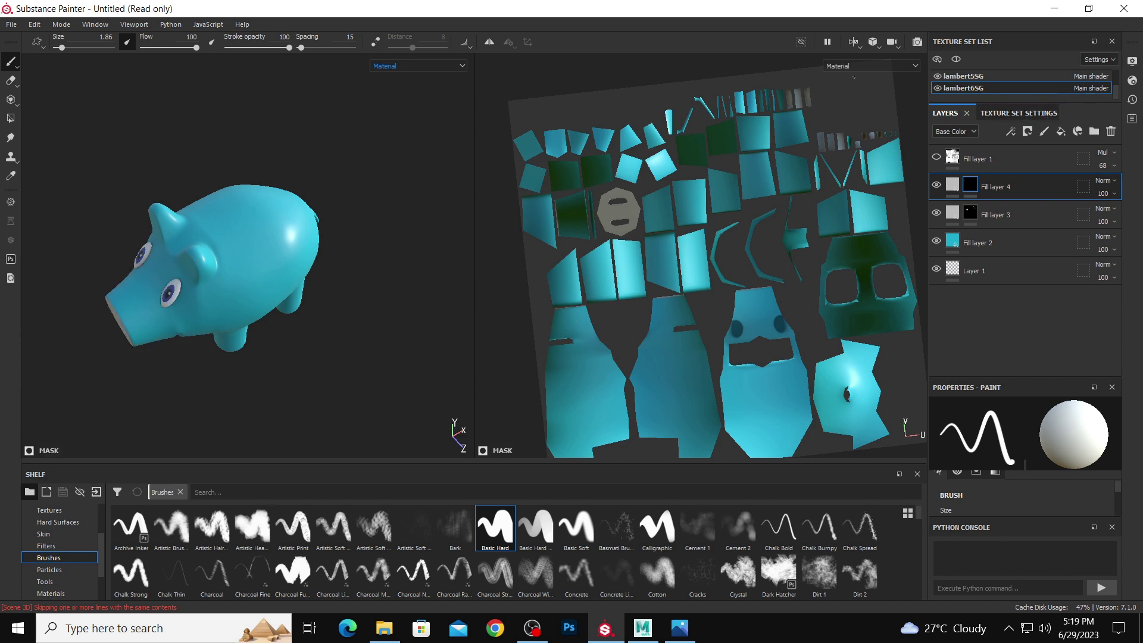
pyautogui.click(949, 75)
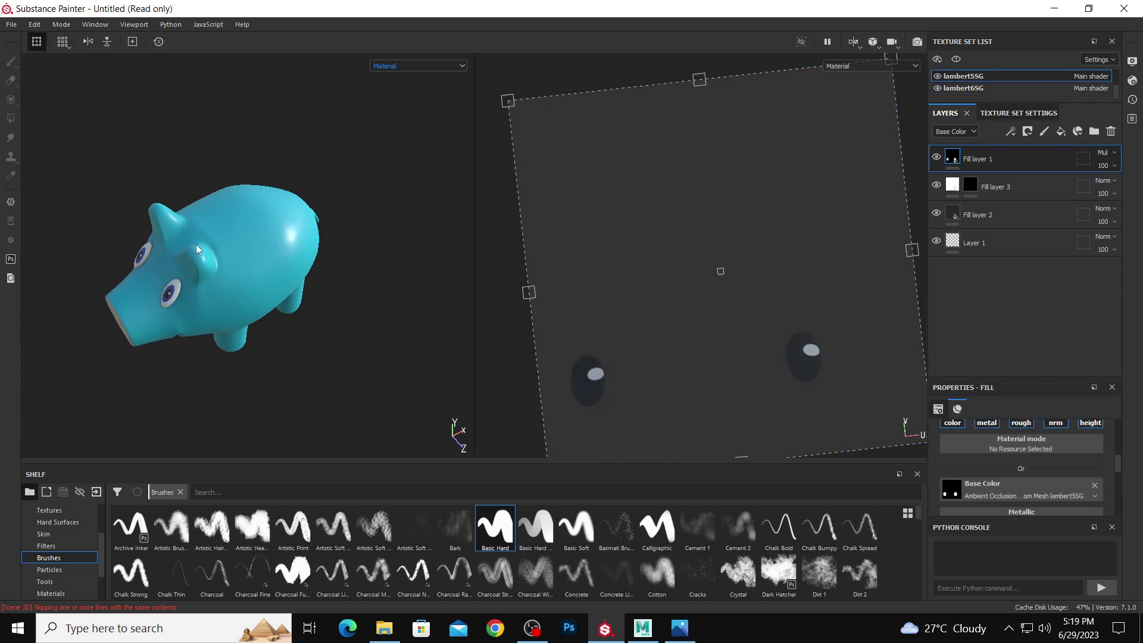
pyautogui.keyDown('alt'); pyautogui.moveTo(195, 245); pyautogui.dragTo(295, 242); pyautogui.keyUp('alt')
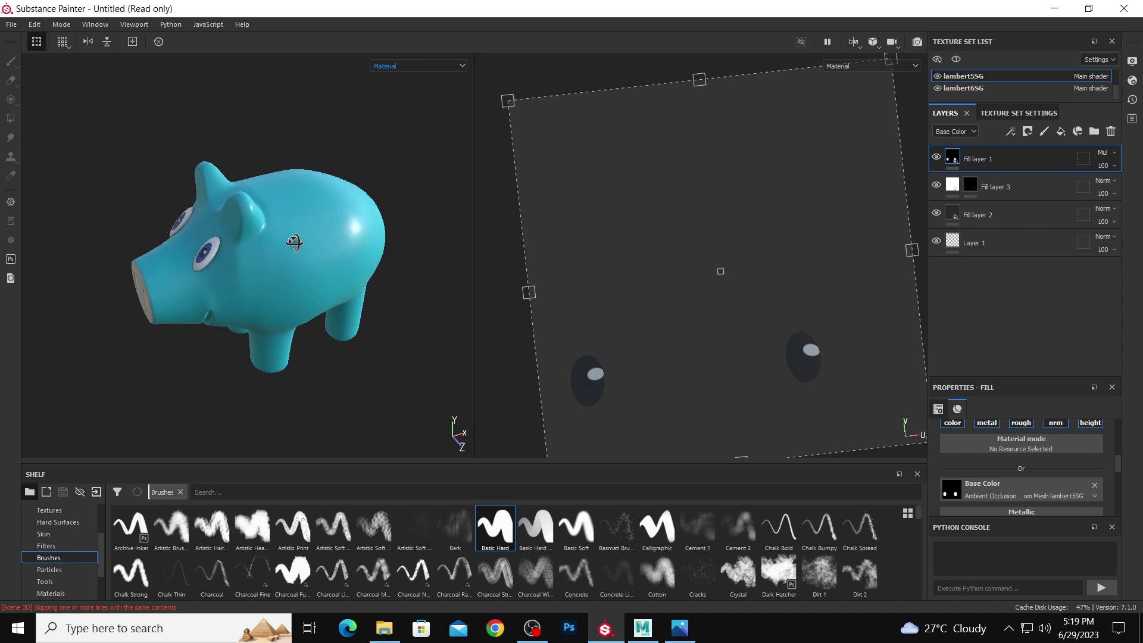
pyautogui.keyDown('ctrl'); pyautogui.keyDown('alt'); pyautogui.rightClick(312, 210); pyautogui.keyUp('alt'); pyautogui.keyUp('ctrl')
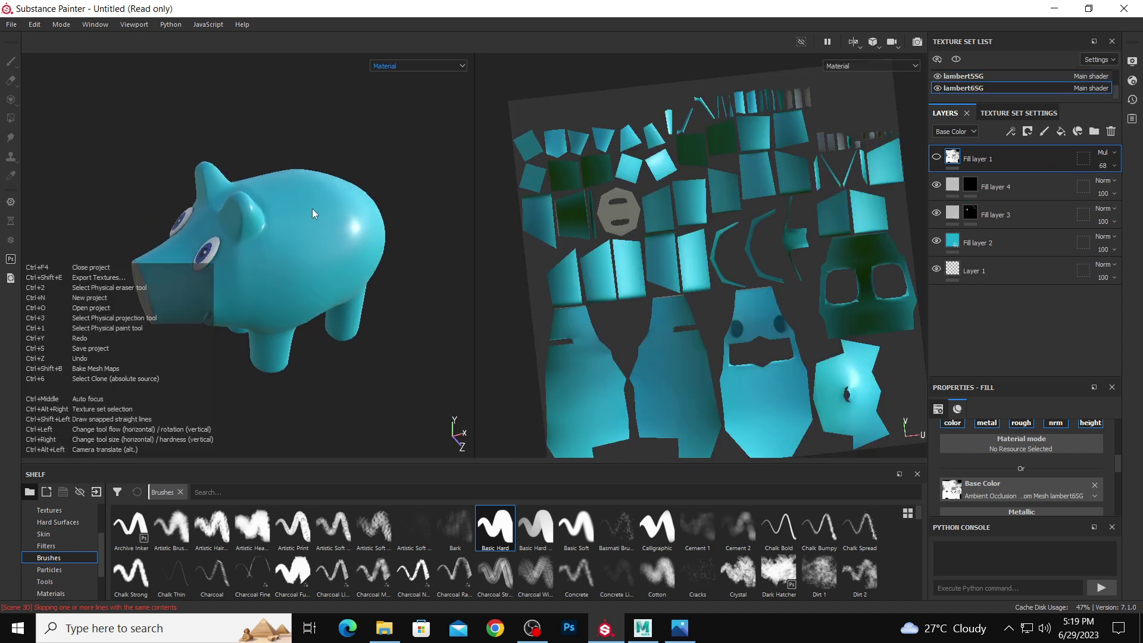
pyautogui.click(1060, 131)
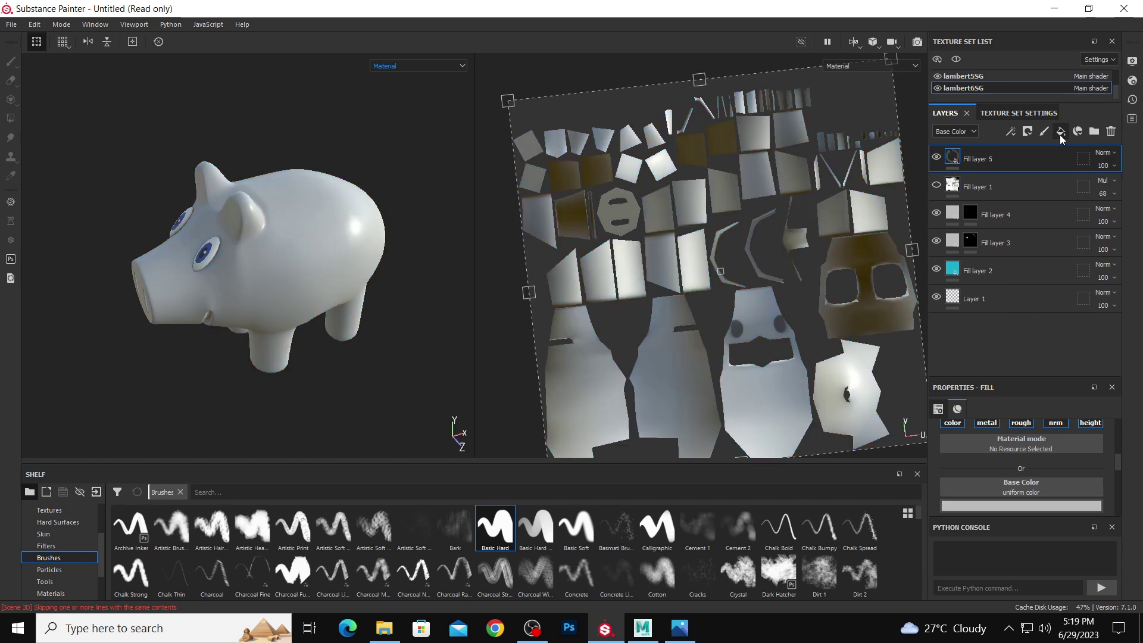
pyautogui.press('Delete')
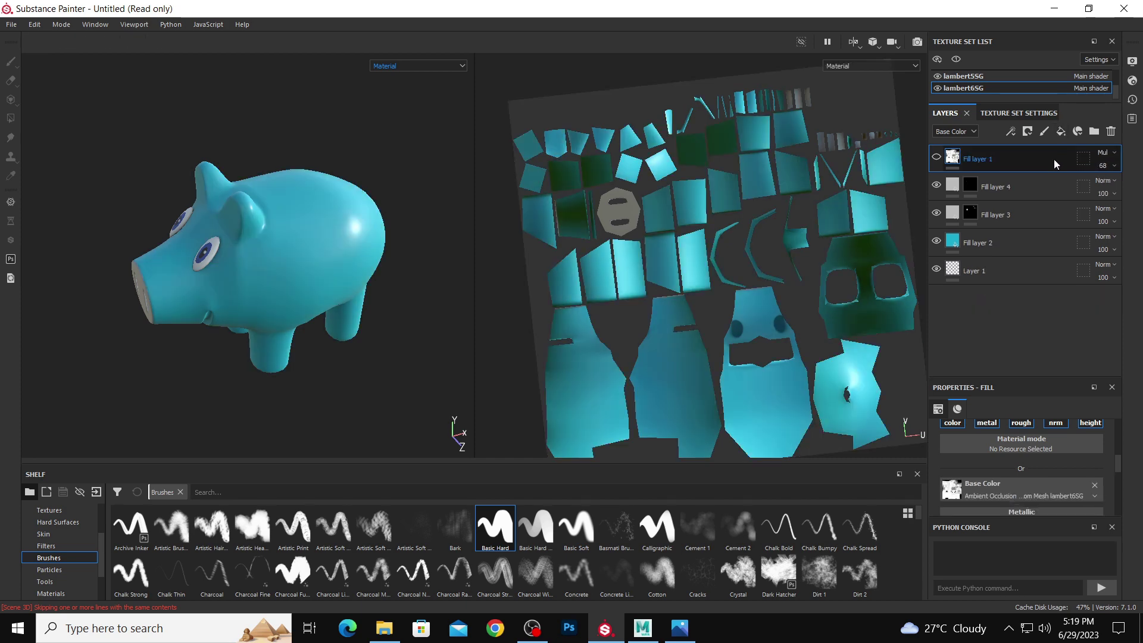
# - On Fill layer 4's mask, try a spot on the pig's side with the Basic Soft brush at size 22.64, and undo it
pyautogui.click(967, 189)
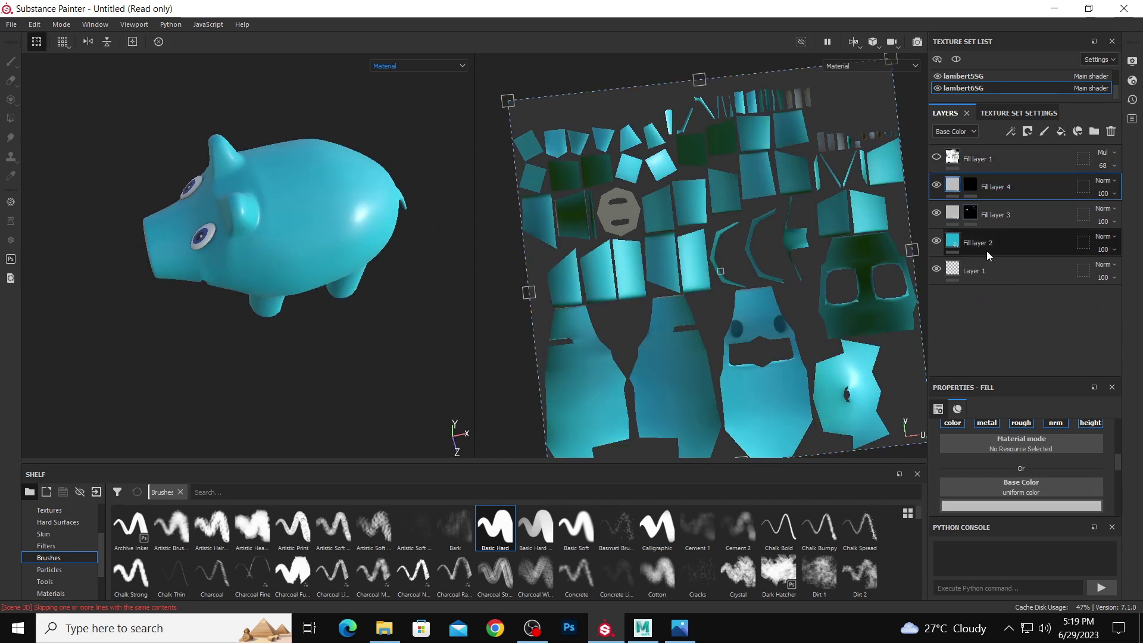
pyautogui.click(971, 184)
pyautogui.keyDown('alt'); pyautogui.moveTo(284, 206); pyautogui.dragTo(309, 205); pyautogui.keyUp('alt')
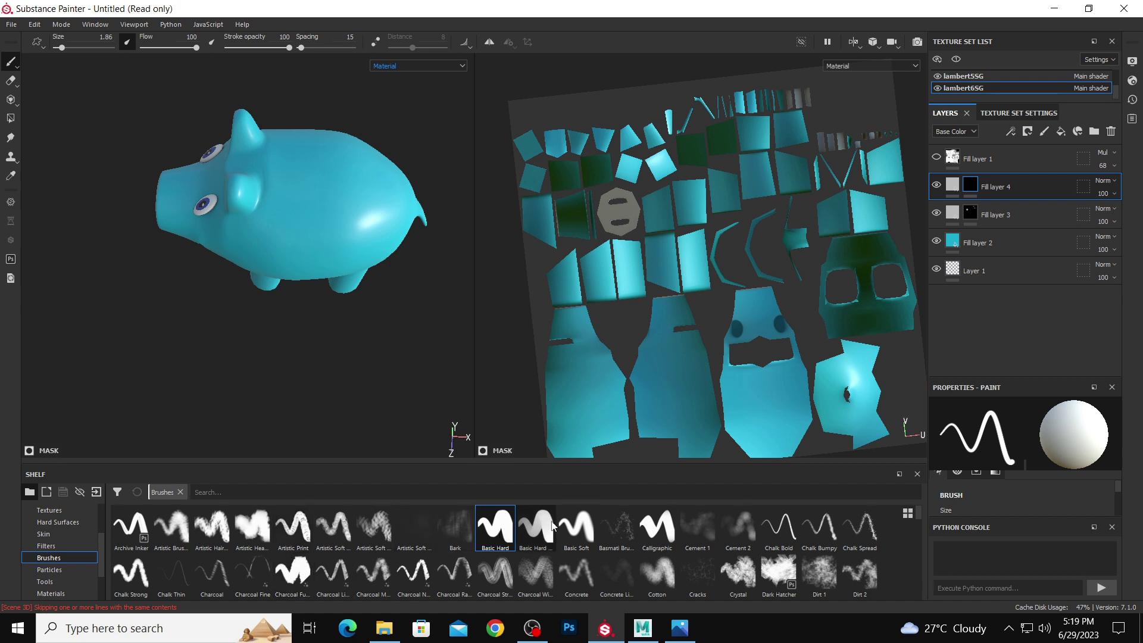
pyautogui.click(573, 526)
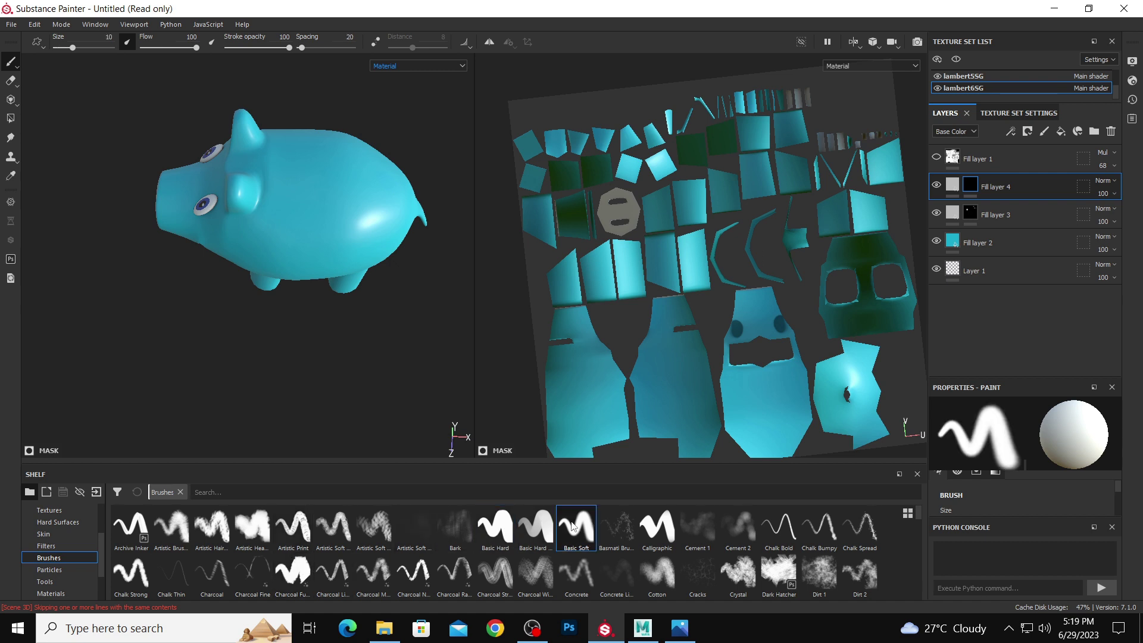
pyautogui.press(']')
pyautogui.press(']')
pyautogui.press(']')
pyautogui.press(']')
pyautogui.press(']')
pyautogui.click(298, 213)
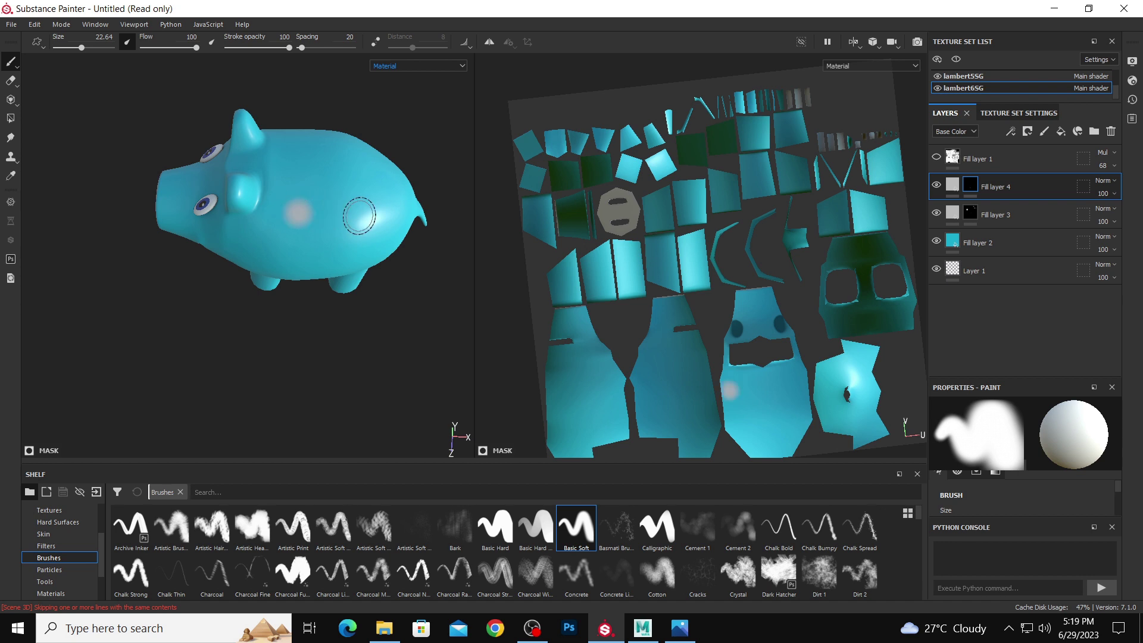
pyautogui.hotkey('ctrl', 'z')
# - Choose the Basic Hard variant brush beside Basic Soft and give Fill layer 4 a fresh black mask
pyautogui.click(537, 541)
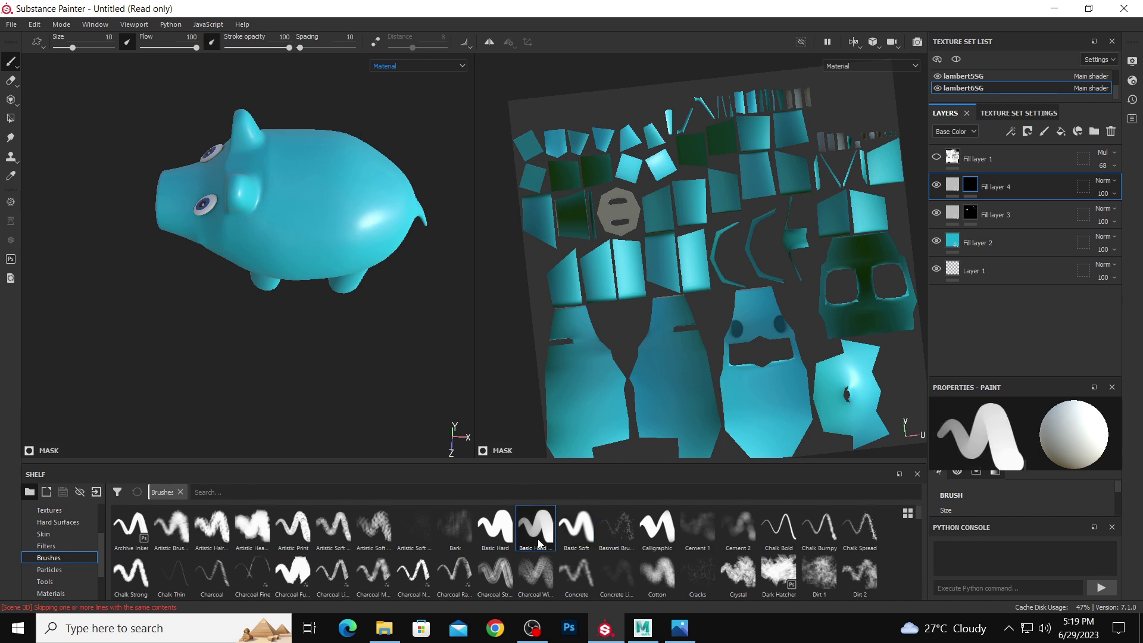
pyautogui.hotkey('ctrl', 'z')
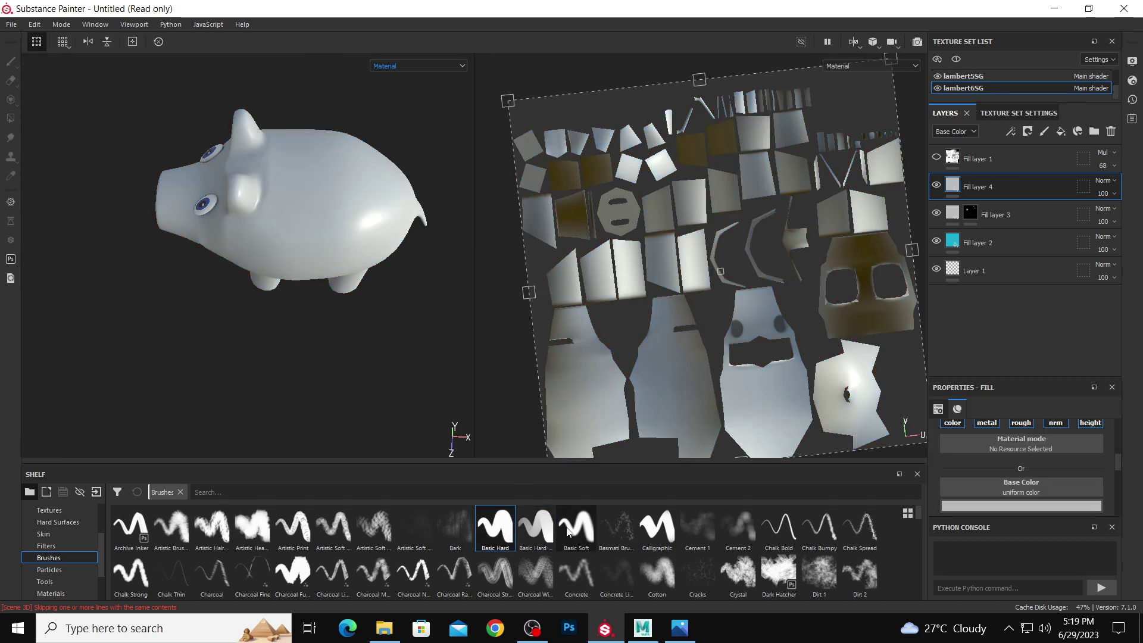
pyautogui.rightClick(992, 186)
pyautogui.click(1053, 33)
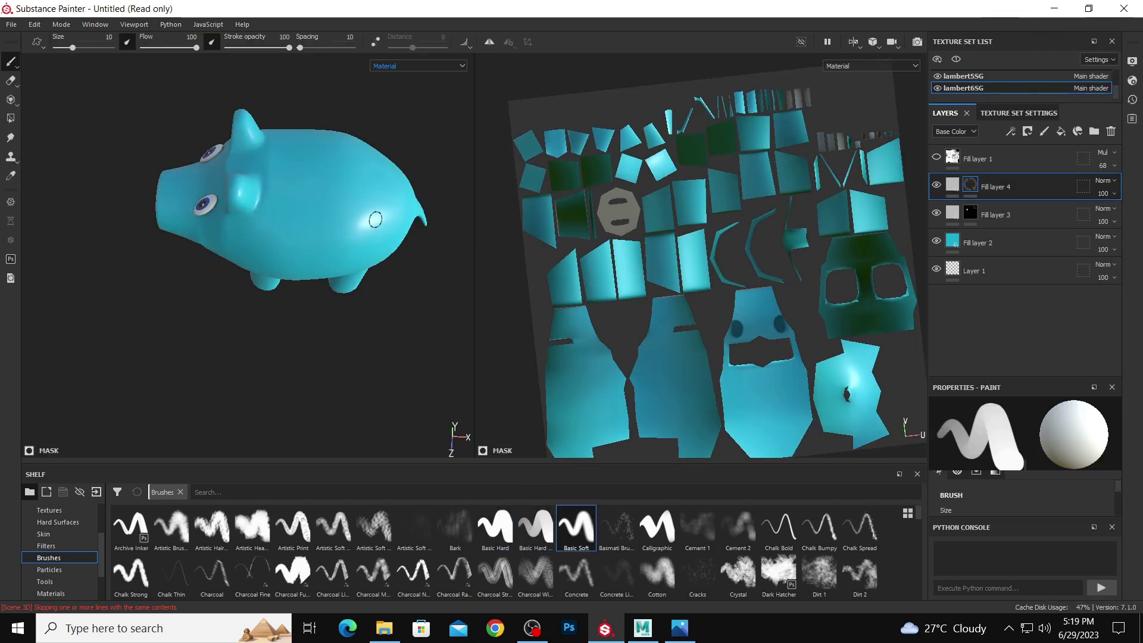
# - Set the brush size to 24.58 and paint two round spots along the pig's upper side on Fill layer 4's mask
pyautogui.keyDown('ctrl'); pyautogui.moveTo(292, 221); pyautogui.dragTo(311, 221, button='right'); pyautogui.keyUp('ctrl')
pyautogui.click(295, 230)
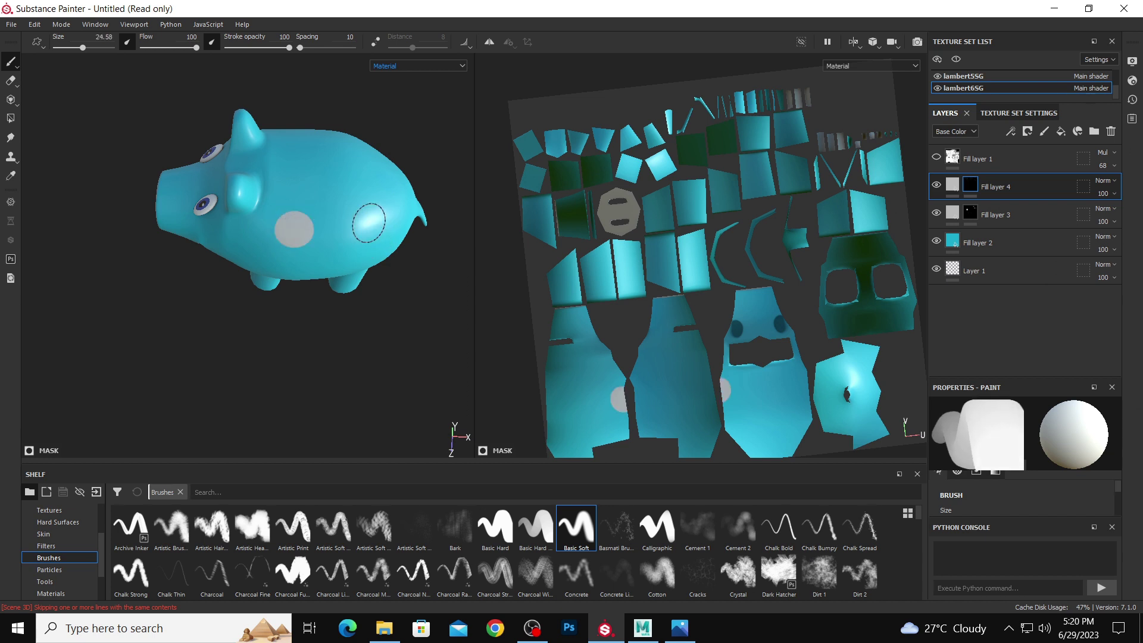
pyautogui.click(369, 224)
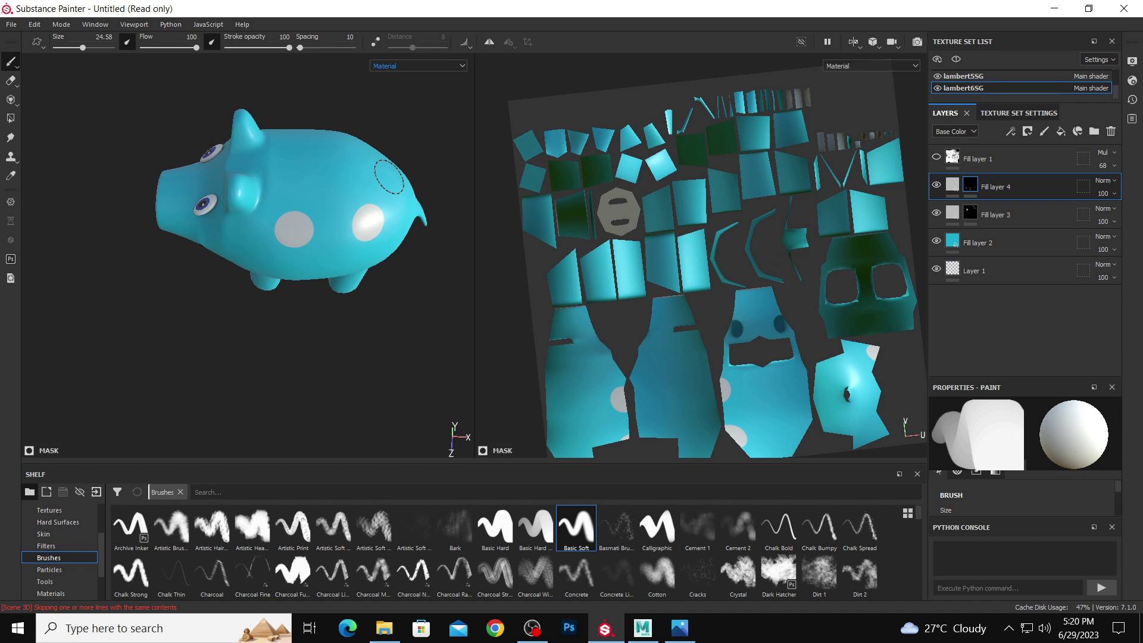
# - Paint more round spots across the pig's back and other side, plus one on each flank behind the face
pyautogui.keyDown('alt'); pyautogui.moveTo(389, 178); pyautogui.dragTo(309, 260); pyautogui.keyUp('alt')
pyautogui.click(260, 271)
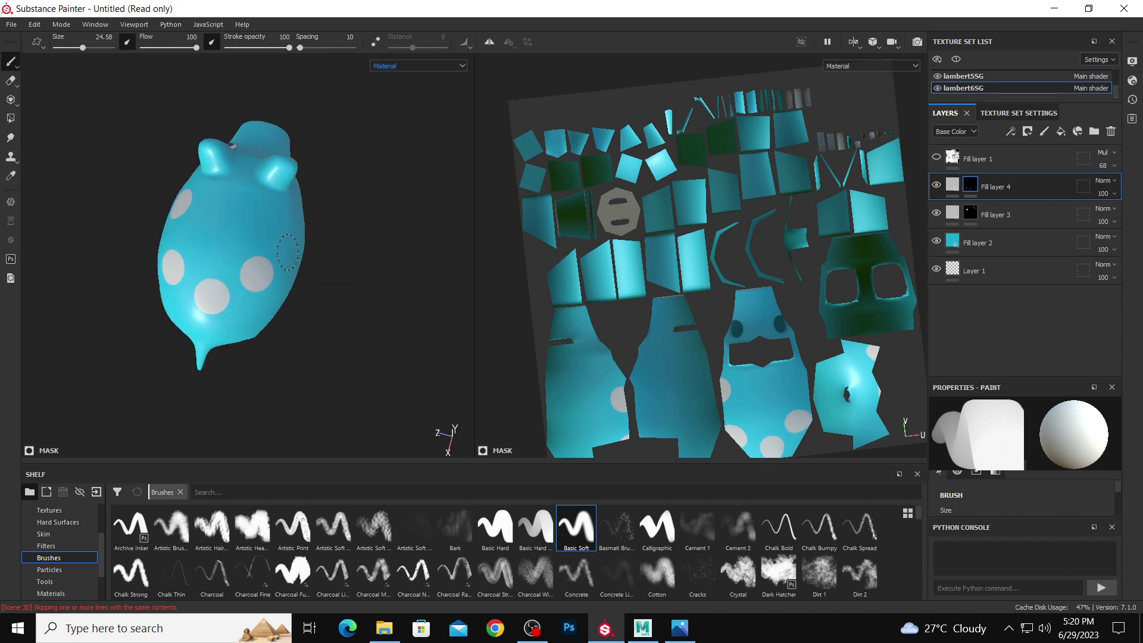
pyautogui.click(286, 237)
pyautogui.click(232, 204)
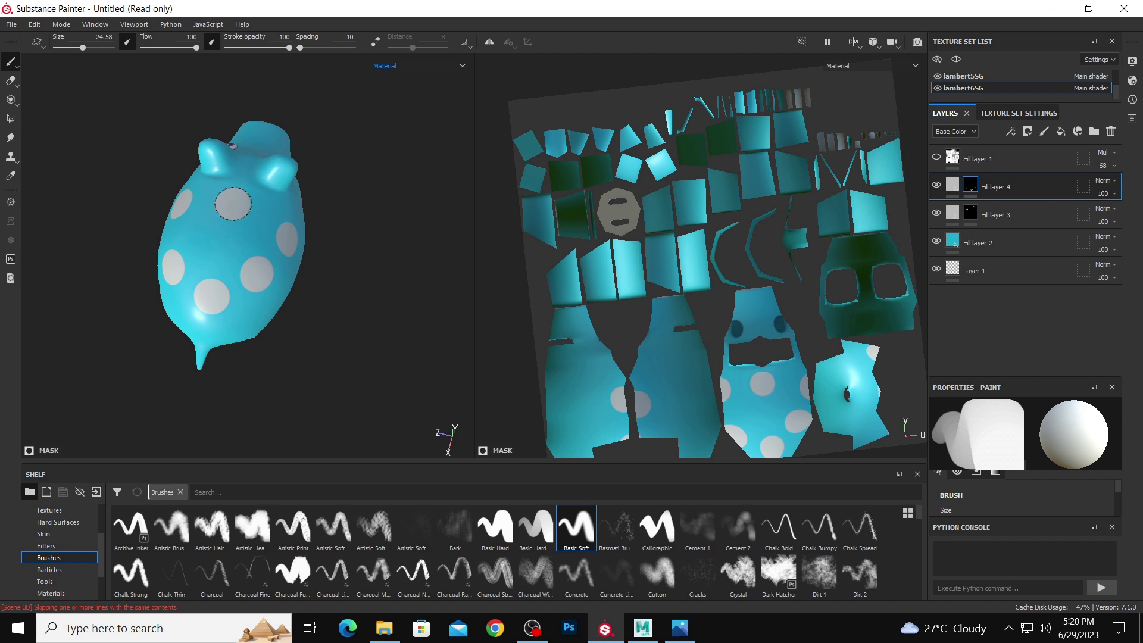
pyautogui.click(219, 244)
pyautogui.moveTo(293, 250)
pyautogui.keyDown('alt'); pyautogui.mouseDown()
pyautogui.moveTo(309, 153)
pyautogui.moveTo(374, 143)
pyautogui.moveTo(280, 245)
pyautogui.moveTo(217, 223)
pyautogui.mouseUp(); pyautogui.keyUp('alt')
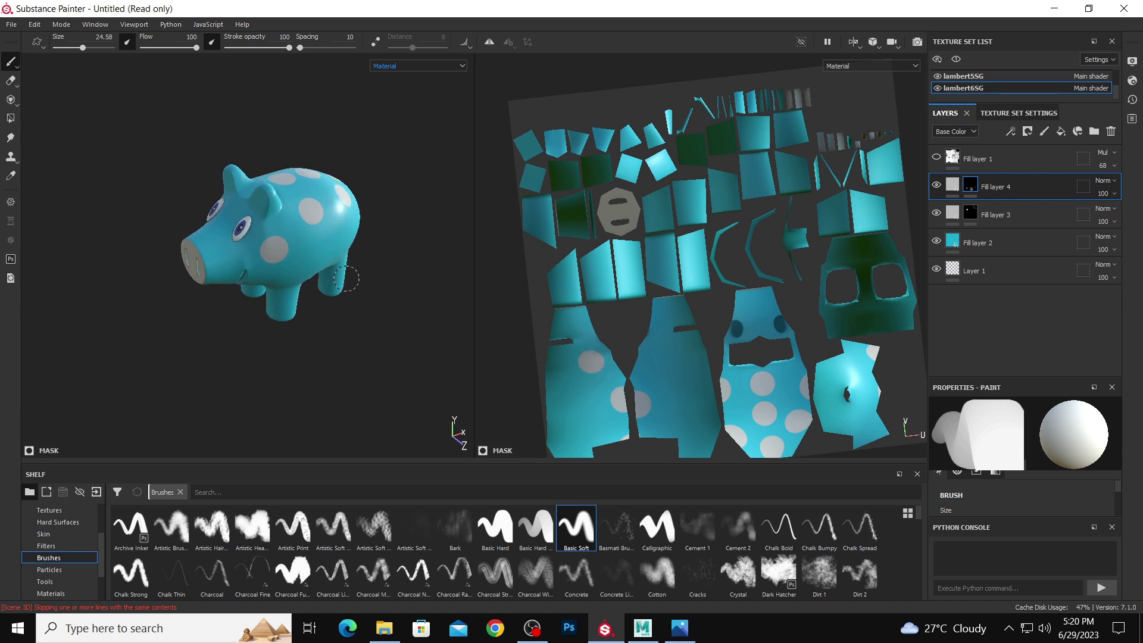
pyautogui.keyDown('alt'); pyautogui.moveTo(274, 250); pyautogui.dragTo(215, 281); pyautogui.keyUp('alt')
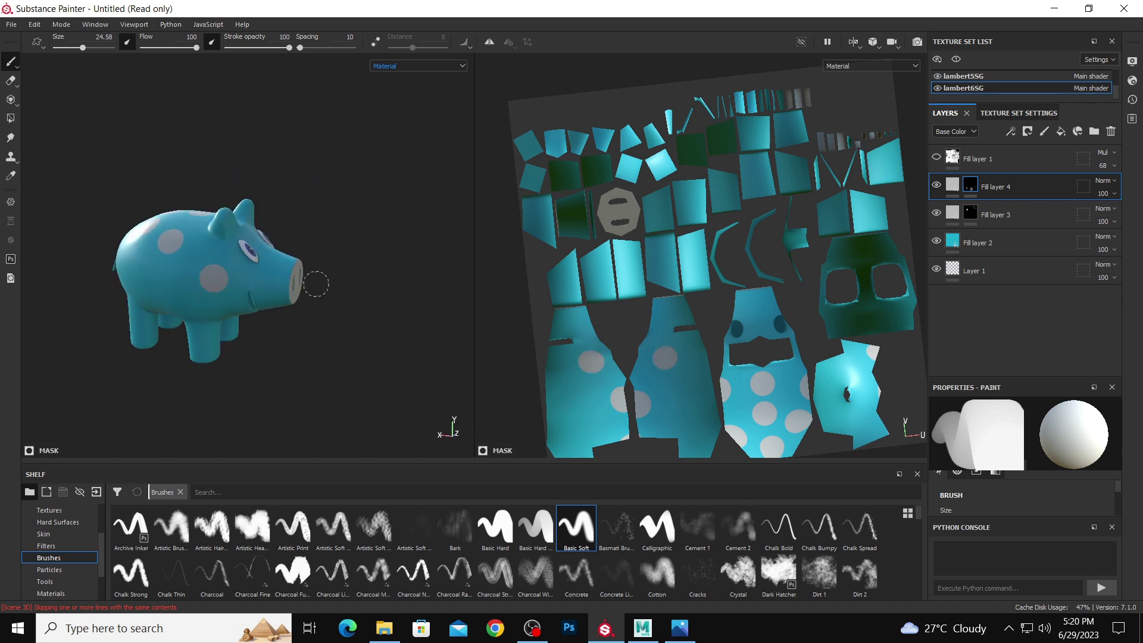
# - Repaint the middle spot on the pig's back at brush size 20.78 and add spots around its hindquarters
pyautogui.keyDown('alt'); pyautogui.moveTo(313, 281); pyautogui.dragTo(329, 357); pyautogui.keyUp('alt')
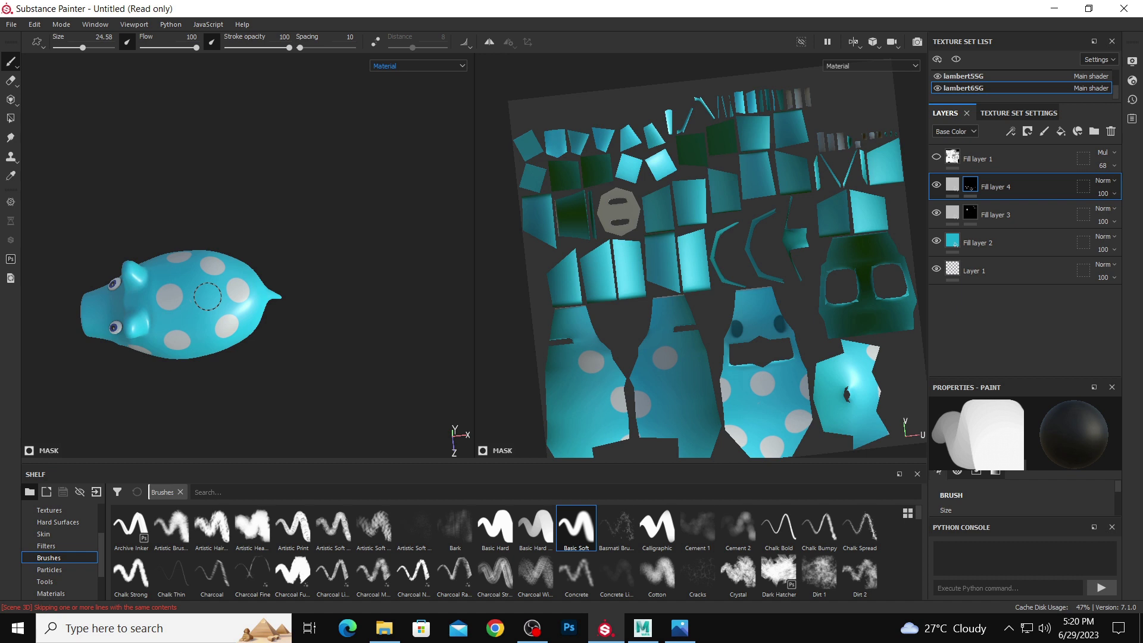
pyautogui.press('[')
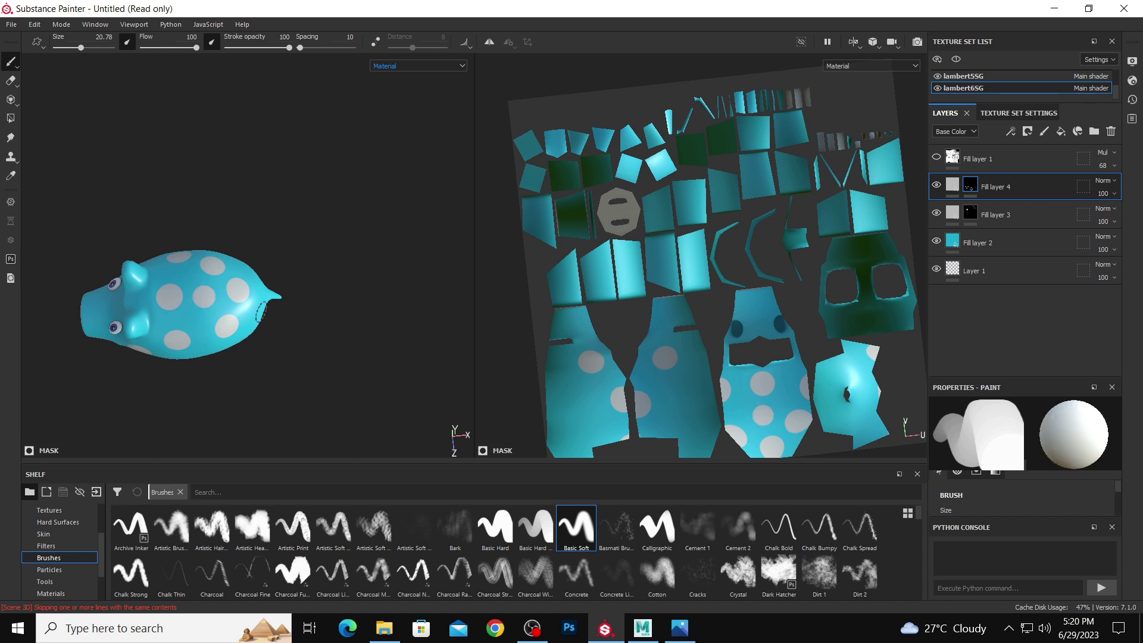
pyautogui.moveTo(302, 356)
pyautogui.keyDown('alt'); pyautogui.mouseDown()
pyautogui.moveTo(334, 273)
pyautogui.moveTo(226, 256)
pyautogui.moveTo(233, 265)
pyautogui.mouseUp(); pyautogui.keyUp('alt')
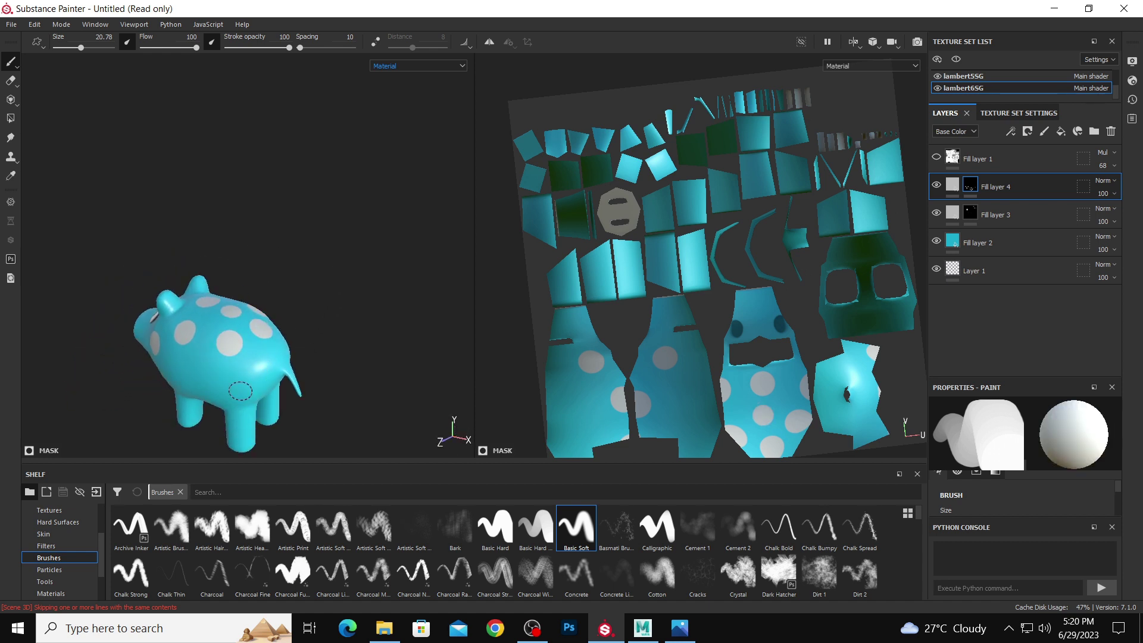
pyautogui.moveTo(319, 365)
pyautogui.keyDown('alt'); pyautogui.mouseDown()
pyautogui.moveTo(192, 332)
pyautogui.moveTo(200, 370)
pyautogui.moveTo(247, 375)
pyautogui.mouseUp(); pyautogui.keyUp('alt')
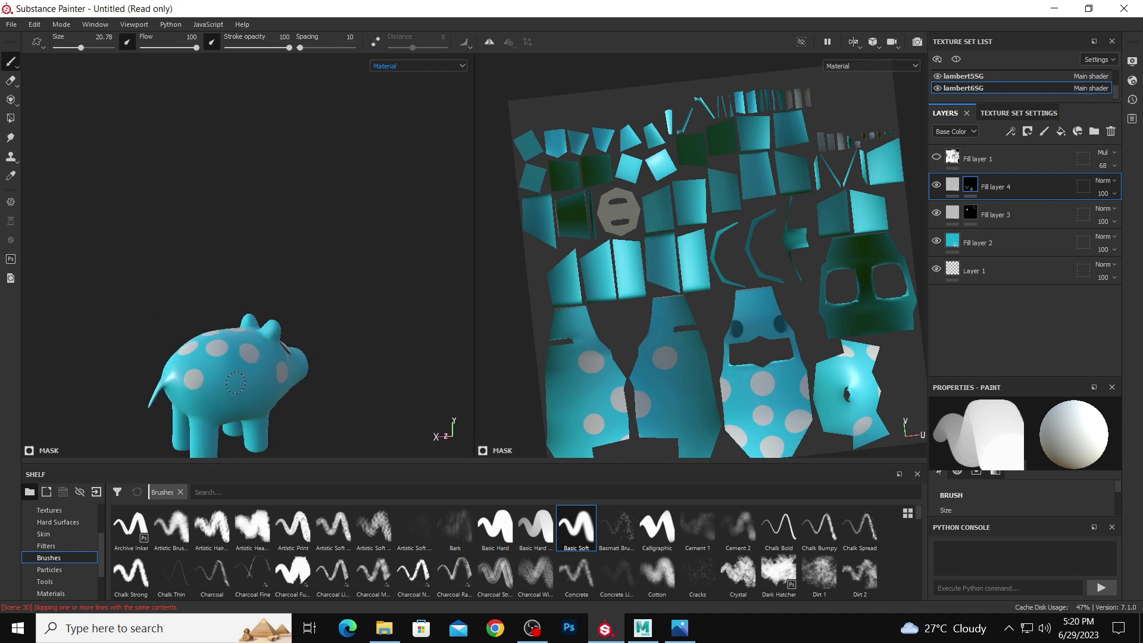
# - Set the base color of Fill layer 4 to a muted red with a saturation of 0.710
pyautogui.keyDown('alt'); pyautogui.moveTo(360, 396); pyautogui.dragTo(334, 349, button='right'); pyautogui.keyUp('alt')
pyautogui.keyDown('alt'); pyautogui.moveTo(334, 349); pyautogui.dragTo(129, 313); pyautogui.keyUp('alt')
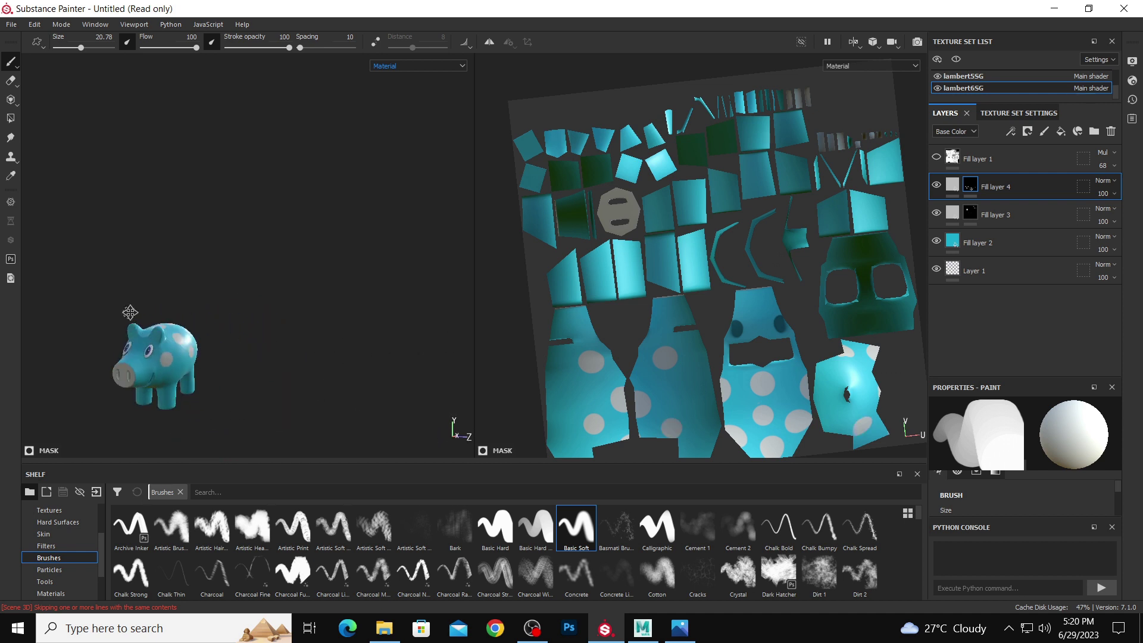
pyautogui.keyDown('alt'); pyautogui.moveTo(130, 313); pyautogui.dragTo(382, 387, button='right'); pyautogui.keyUp('alt')
pyautogui.keyDown('alt'); pyautogui.moveTo(238, 343); pyautogui.dragTo(345, 368, button='right'); pyautogui.keyUp('alt')
pyautogui.click(956, 188)
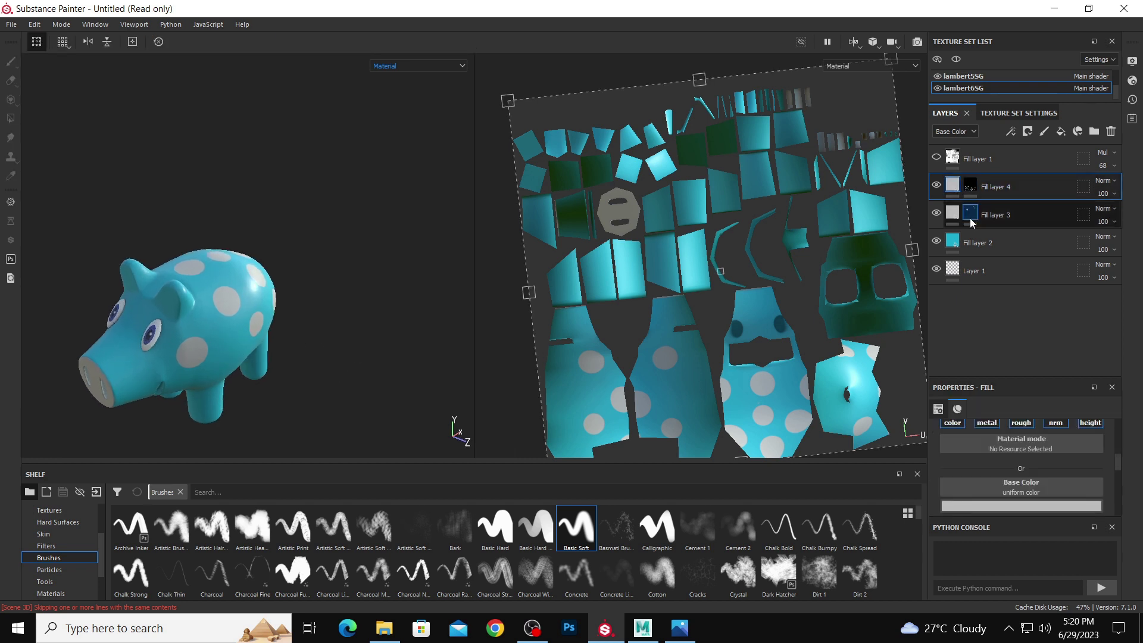
pyautogui.click(1065, 507)
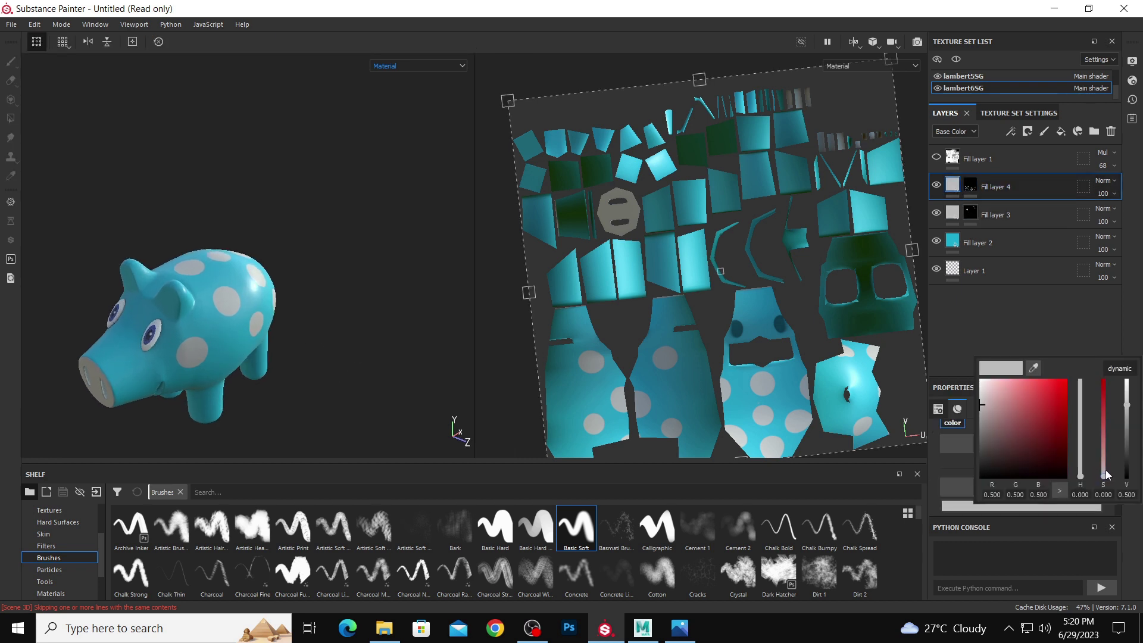
pyautogui.moveTo(1107, 471); pyautogui.dragTo(1106, 436)
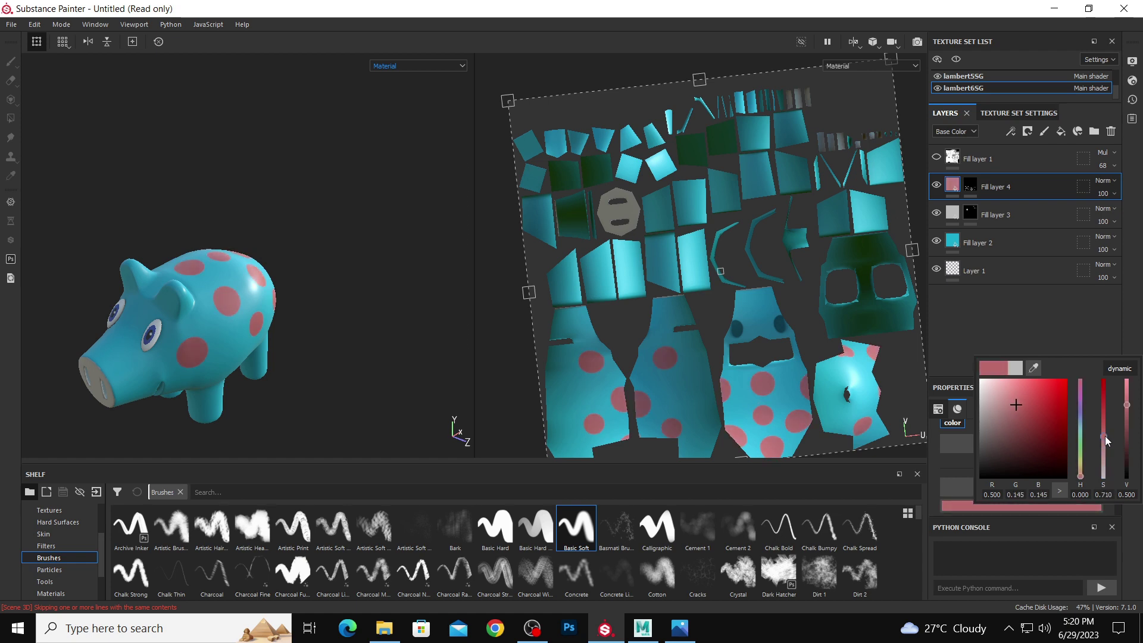
# - Shrink the window to expose the Maya reference photo and sample Fill layer 4's base color from a magenta spot on the photographed pig
pyautogui.click(1085, 10)
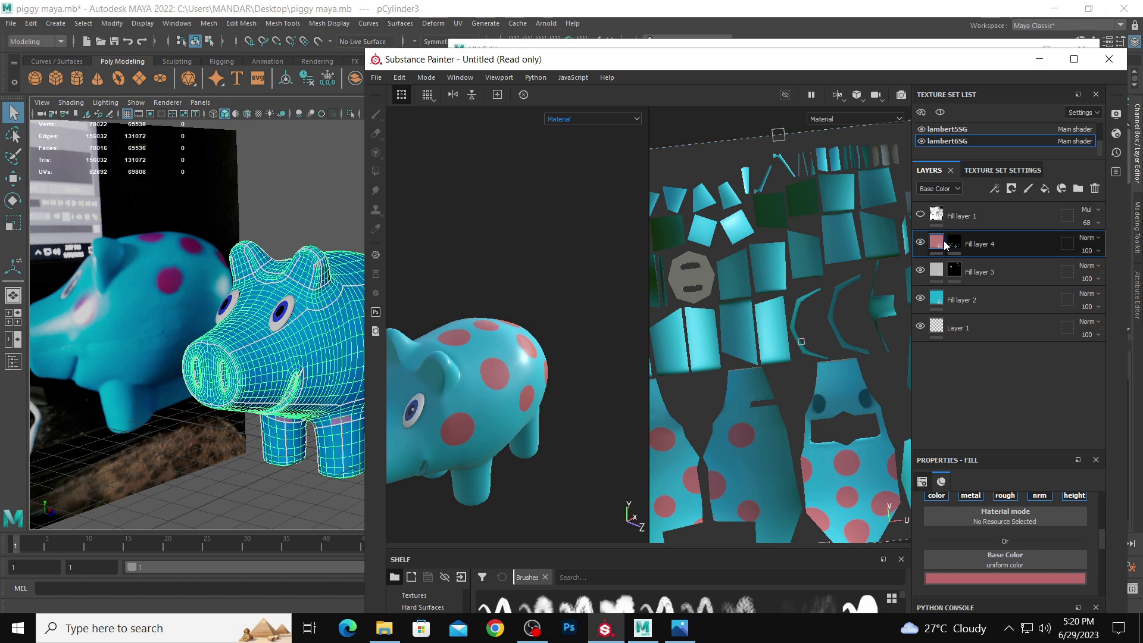
pyautogui.click(1037, 578)
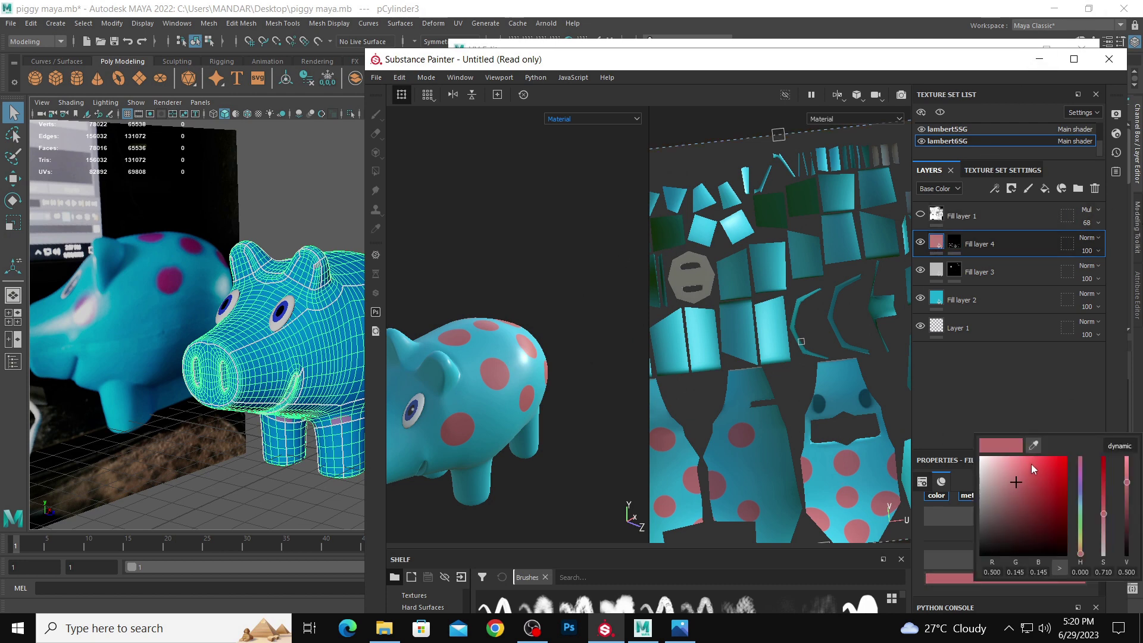
pyautogui.click(211, 216)
pyautogui.click(178, 268)
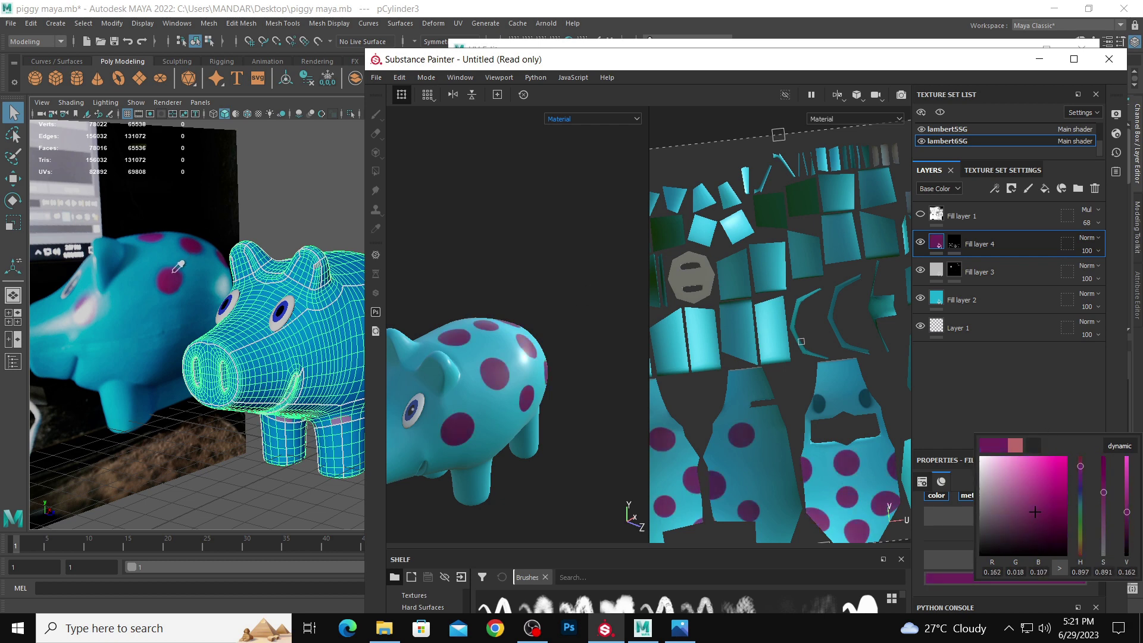
pyautogui.click(484, 268)
pyautogui.moveTo(485, 268)
pyautogui.keyDown('alt'); pyautogui.mouseDown()
pyautogui.moveTo(540, 232)
pyautogui.moveTo(479, 247)
pyautogui.mouseUp(); pyautogui.keyUp('alt')
pyautogui.keyDown('alt'); pyautogui.moveTo(480, 248); pyautogui.dragTo(616, 282, button='right'); pyautogui.keyUp('alt')
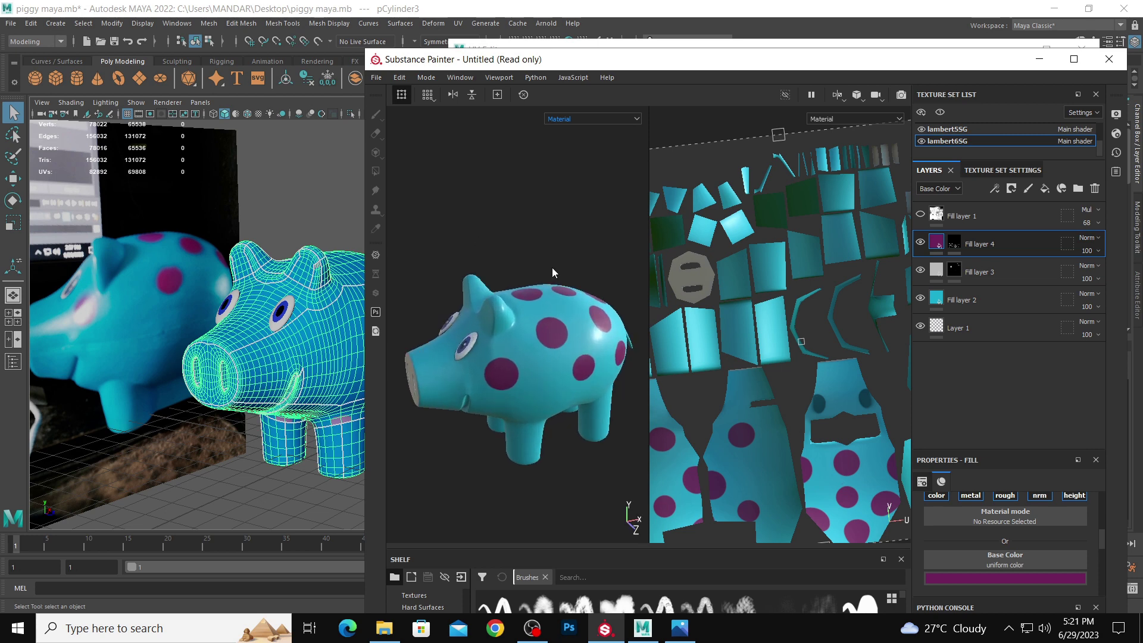
pyautogui.moveTo(553, 273)
pyautogui.keyDown('alt'); pyautogui.mouseDown()
pyautogui.moveTo(592, 268)
pyautogui.moveTo(558, 276)
pyautogui.mouseUp(); pyautogui.keyUp('alt')
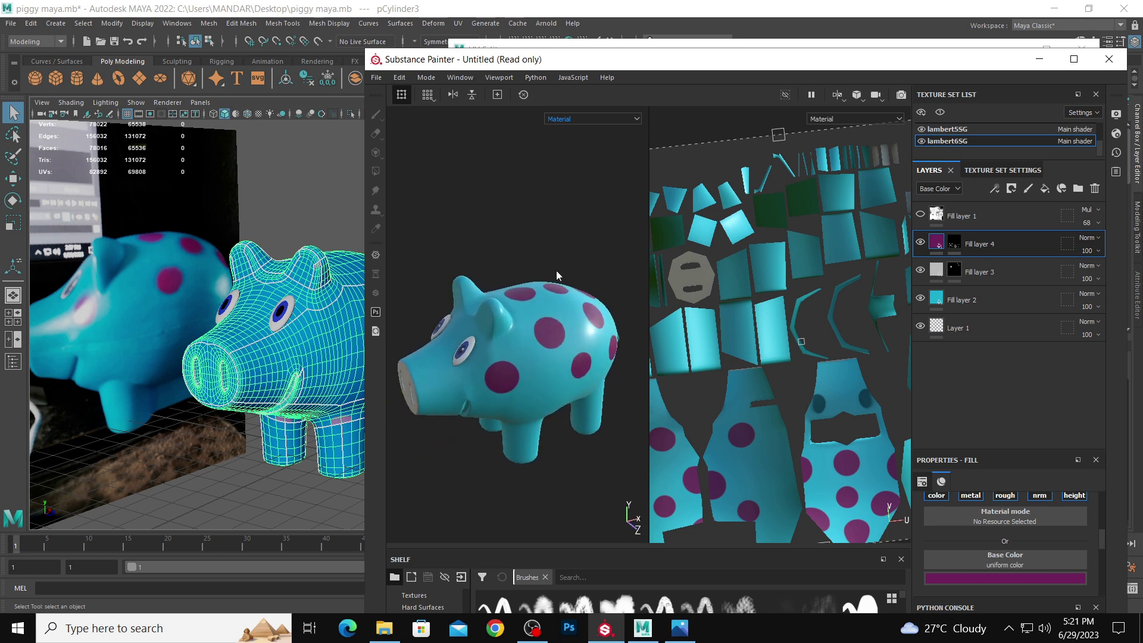
# - Lighten Fill layer 4's base color to a softer magenta with RGB values 0.317, 0.096, 0.233
pyautogui.click(1012, 577)
pyautogui.moveTo(1031, 505); pyautogui.dragTo(1014, 493)
pyautogui.scroll(2, 524, 328)
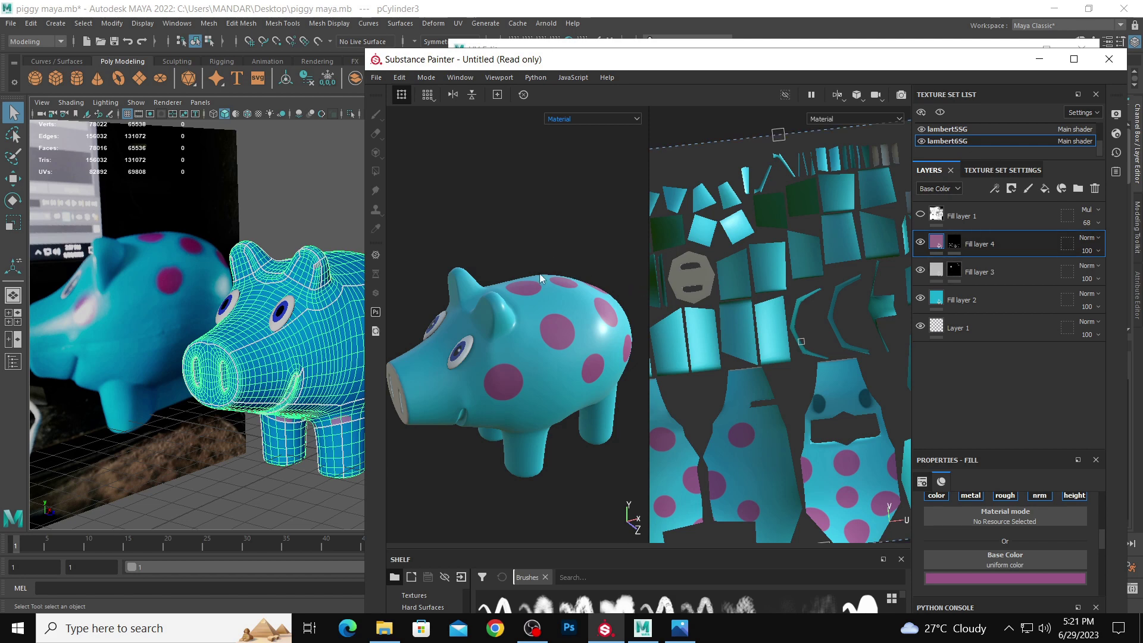
# - Examine the recolored spots from the pig's front and sides, and restore the window to full size
pyautogui.keyDown('alt'); pyautogui.moveTo(540, 278); pyautogui.dragTo(459, 276, button='right'); pyautogui.keyUp('alt')
pyautogui.keyDown('alt'); pyautogui.moveTo(459, 276); pyautogui.dragTo(498, 248); pyautogui.keyUp('alt')
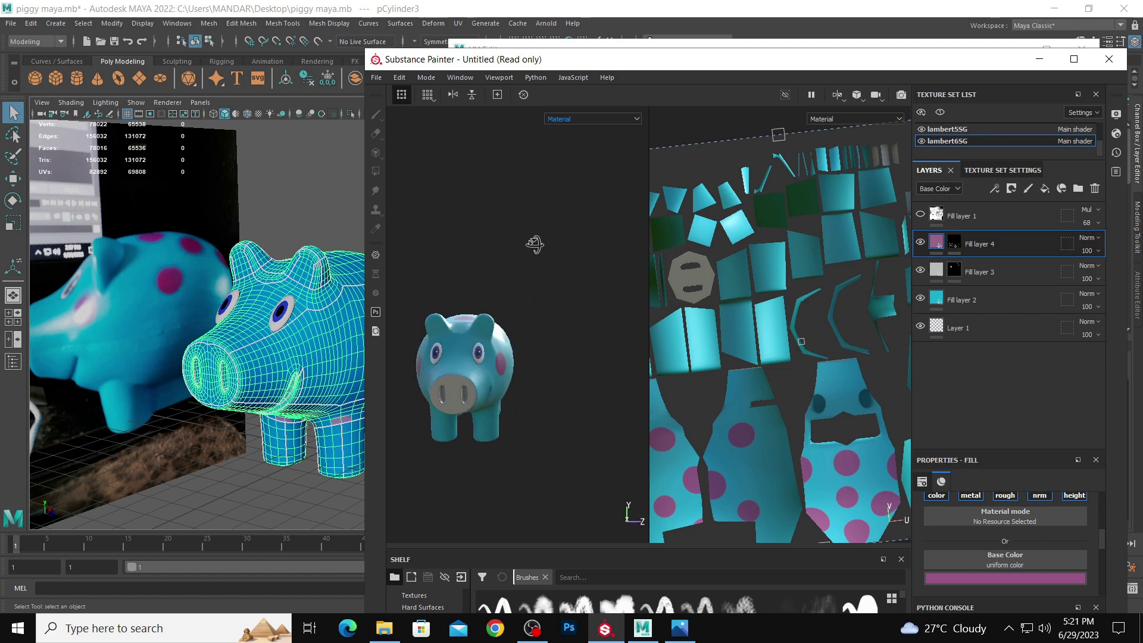
pyautogui.keyDown('alt'); pyautogui.moveTo(498, 248); pyautogui.dragTo(521, 254, button='right'); pyautogui.keyUp('alt')
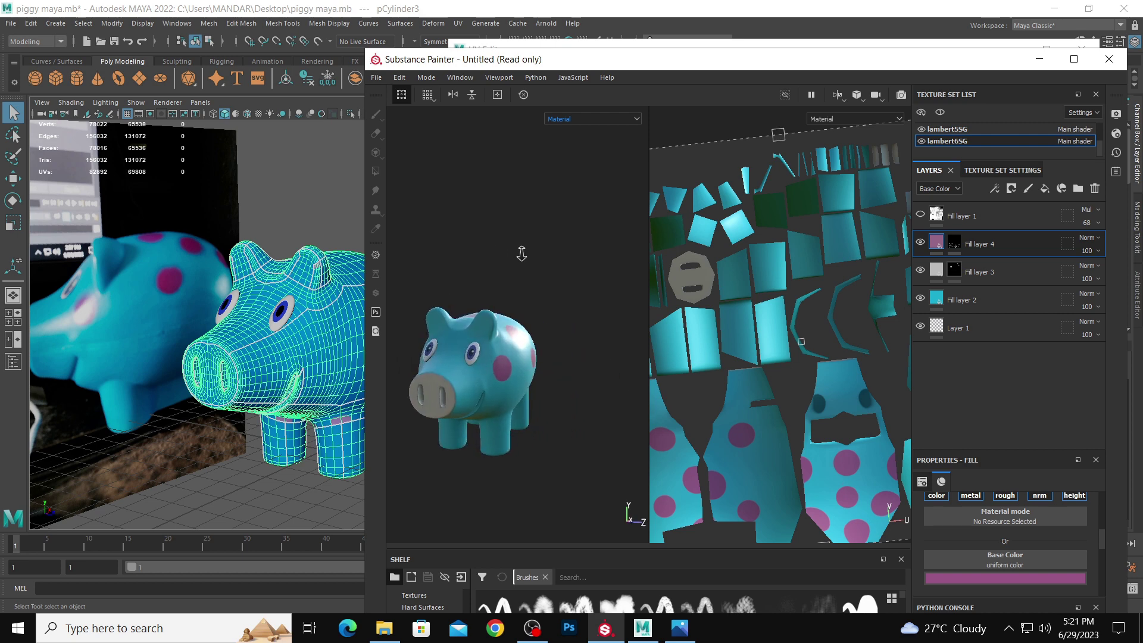
pyautogui.keyDown('alt'); pyautogui.moveTo(522, 254); pyautogui.dragTo(489, 279); pyautogui.keyUp('alt')
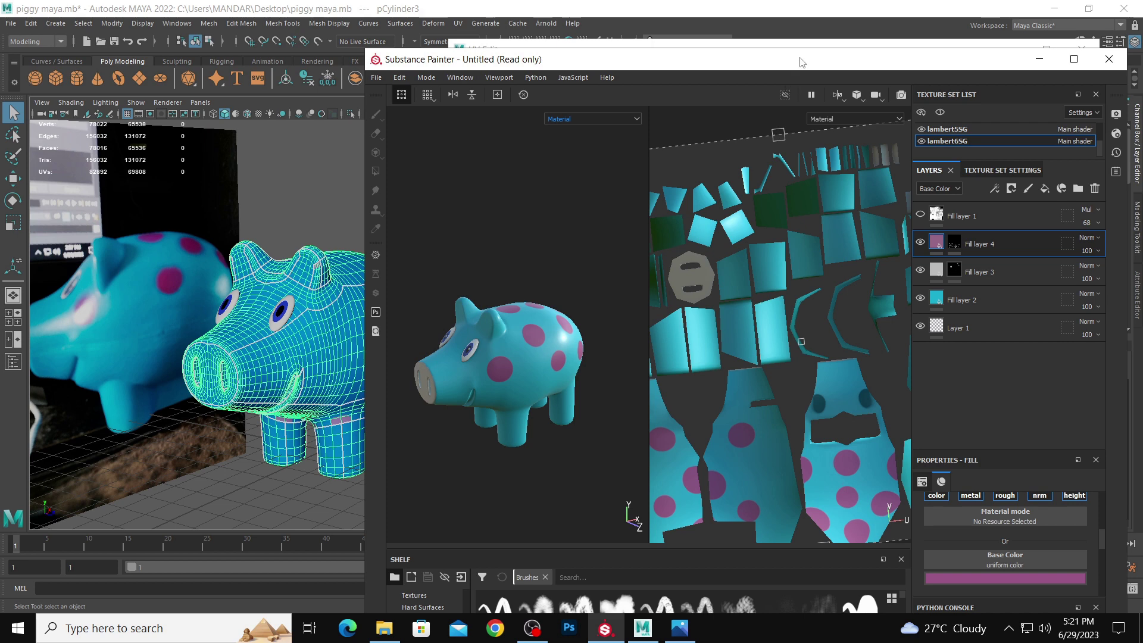
pyautogui.doubleClick(804, 59)
pyautogui.moveTo(327, 233)
pyautogui.keyDown('alt'); pyautogui.mouseDown()
pyautogui.moveTo(404, 263)
pyautogui.moveTo(378, 356)
pyautogui.moveTo(492, 280)
pyautogui.moveTo(503, 222)
pyautogui.moveTo(298, 289)
pyautogui.moveTo(333, 307)
pyautogui.moveTo(400, 301)
pyautogui.moveTo(457, 242)
pyautogui.moveTo(434, 169)
pyautogui.moveTo(398, 212)
pyautogui.moveTo(329, 160)
pyautogui.moveTo(327, 237)
pyautogui.moveTo(347, 224)
pyautogui.moveTo(355, 261)
pyautogui.moveTo(430, 240)
pyautogui.moveTo(339, 238)
pyautogui.mouseUp(); pyautogui.keyUp('alt')
pyautogui.keyDown('alt'); pyautogui.moveTo(338, 240); pyautogui.dragTo(331, 246, button='right'); pyautogui.keyUp('alt')
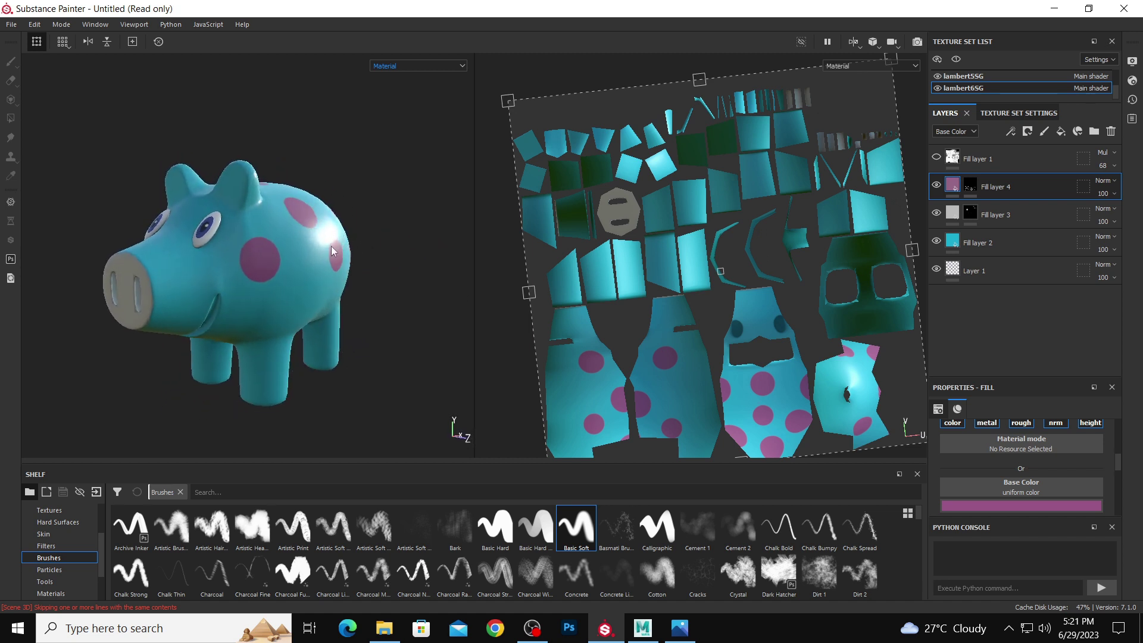
pyautogui.keyDown('alt'); pyautogui.moveTo(331, 246); pyautogui.dragTo(329, 248); pyautogui.keyUp('alt')
pyautogui.keyDown('alt'); pyautogui.moveTo(307, 248); pyautogui.dragTo(304, 256, button='right'); pyautogui.keyUp('alt')
pyautogui.keyDown('alt'); pyautogui.moveTo(305, 256); pyautogui.dragTo(266, 258); pyautogui.keyUp('alt')
pyautogui.keyDown('alt'); pyautogui.moveTo(266, 258); pyautogui.dragTo(329, 274, button='right'); pyautogui.keyUp('alt')
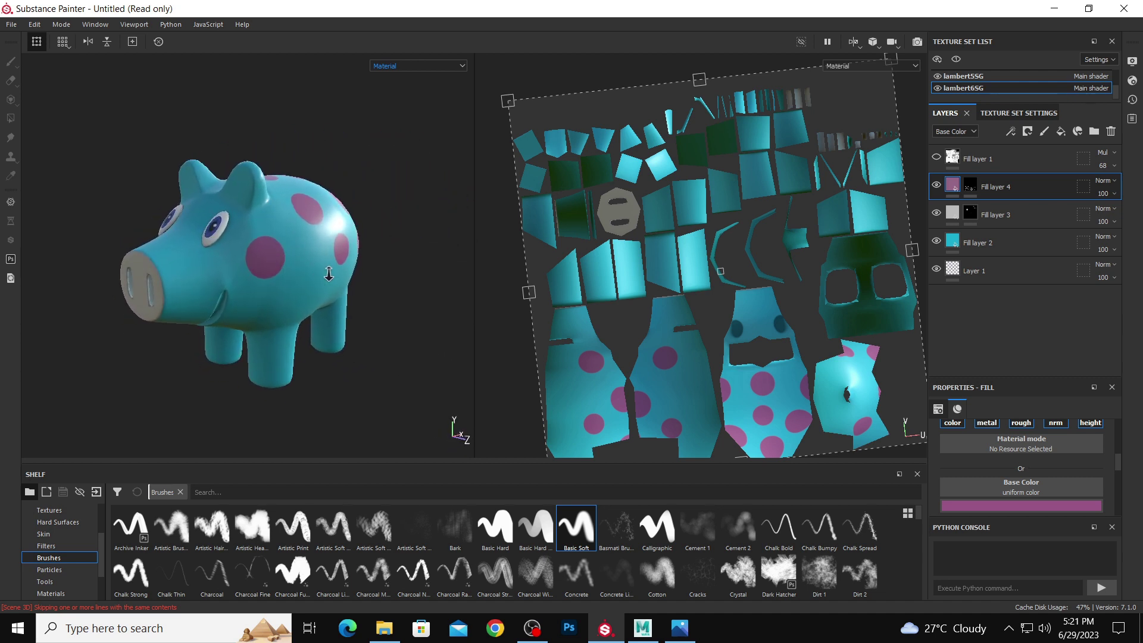
# - Save the project to the Desktop under the name "piggy s.p" as an spp file
pyautogui.click(12, 24)
pyautogui.click(48, 136)
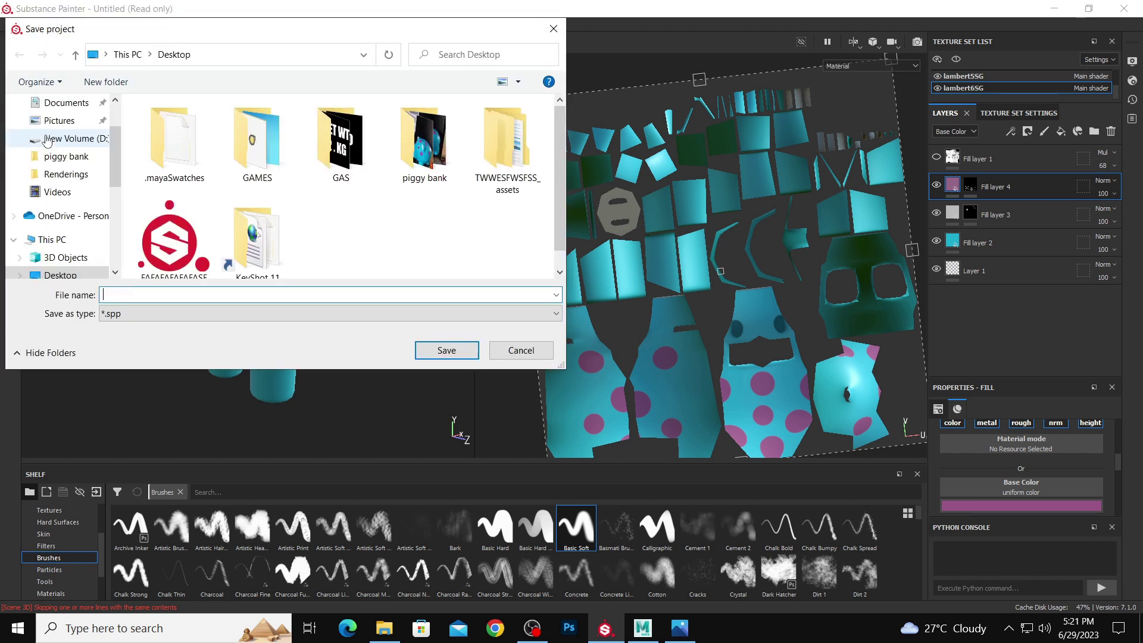
pyautogui.write('piggy')
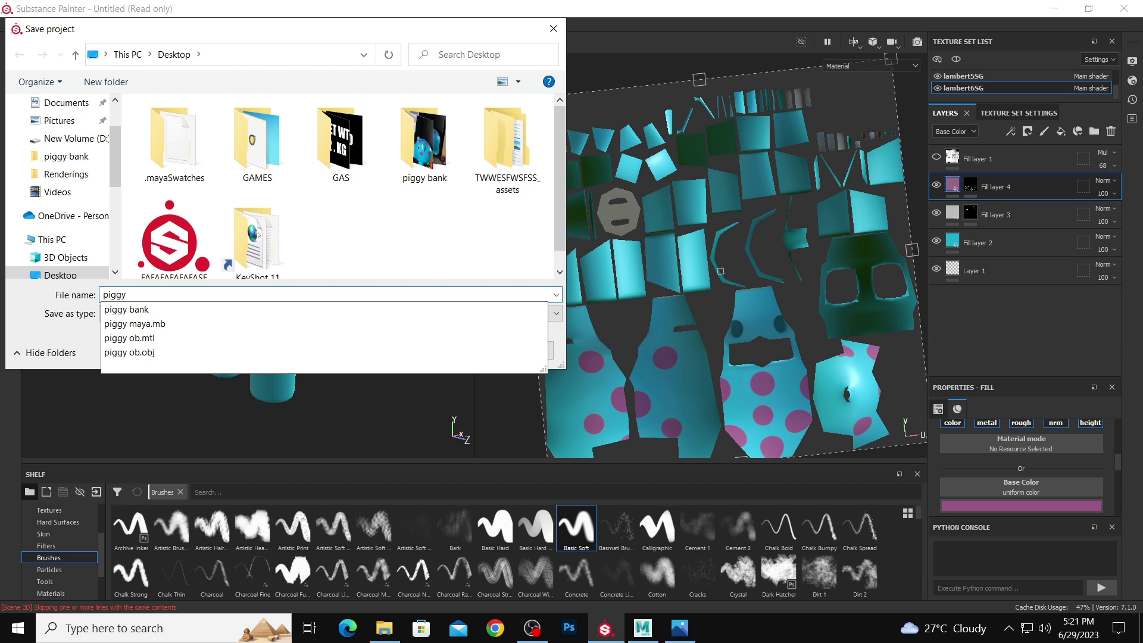
pyautogui.write('s.p')
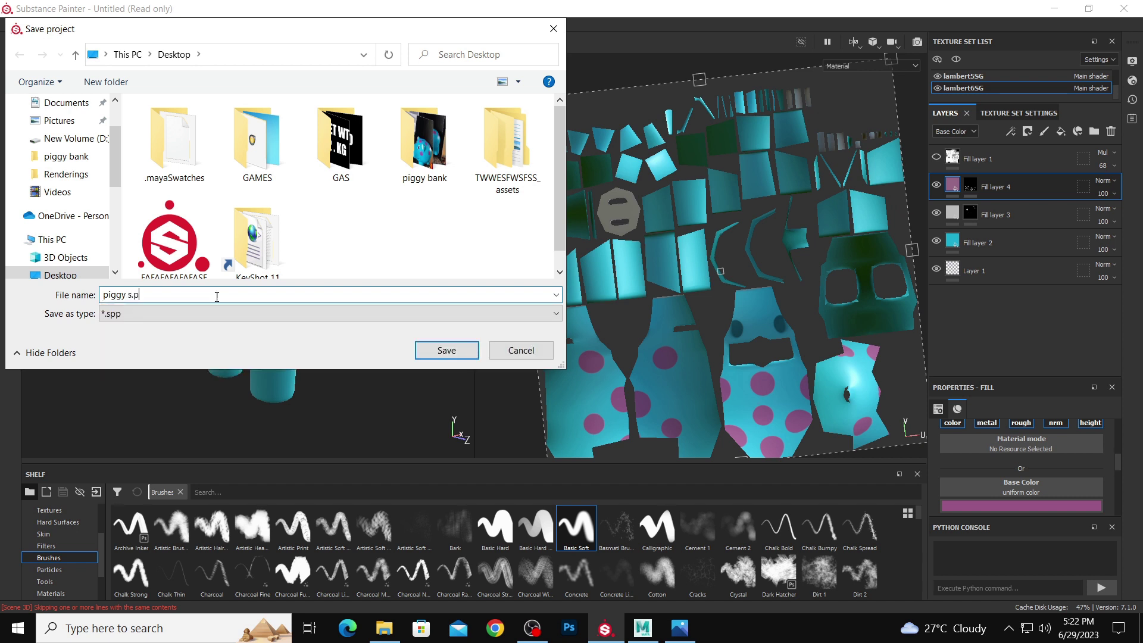
pyautogui.scroll(2, 66, 138)
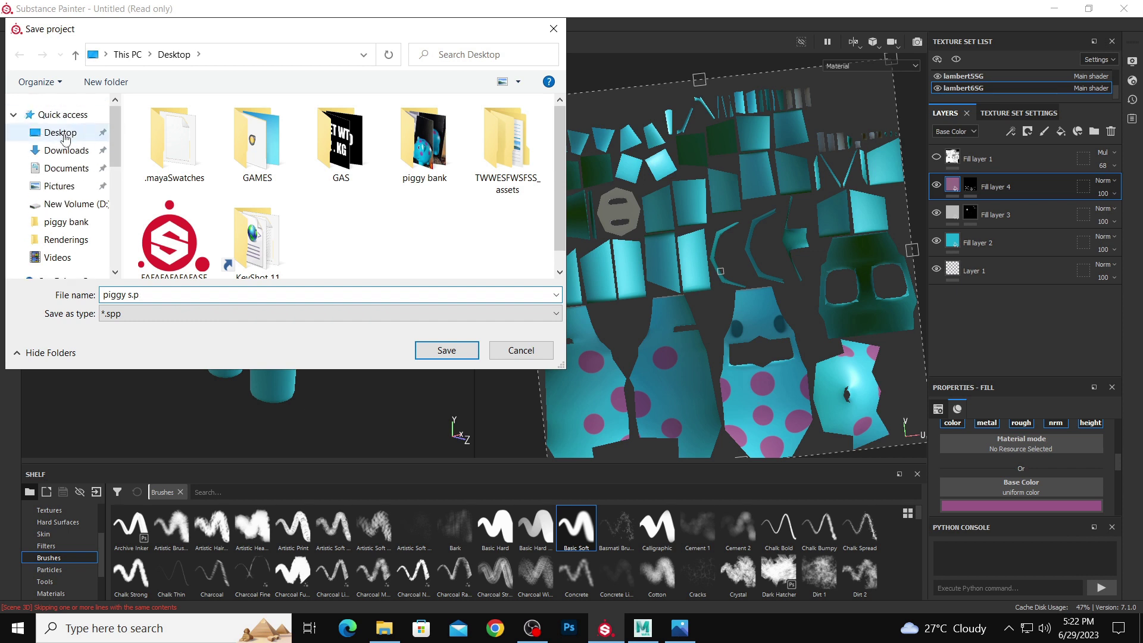
pyautogui.click(465, 349)
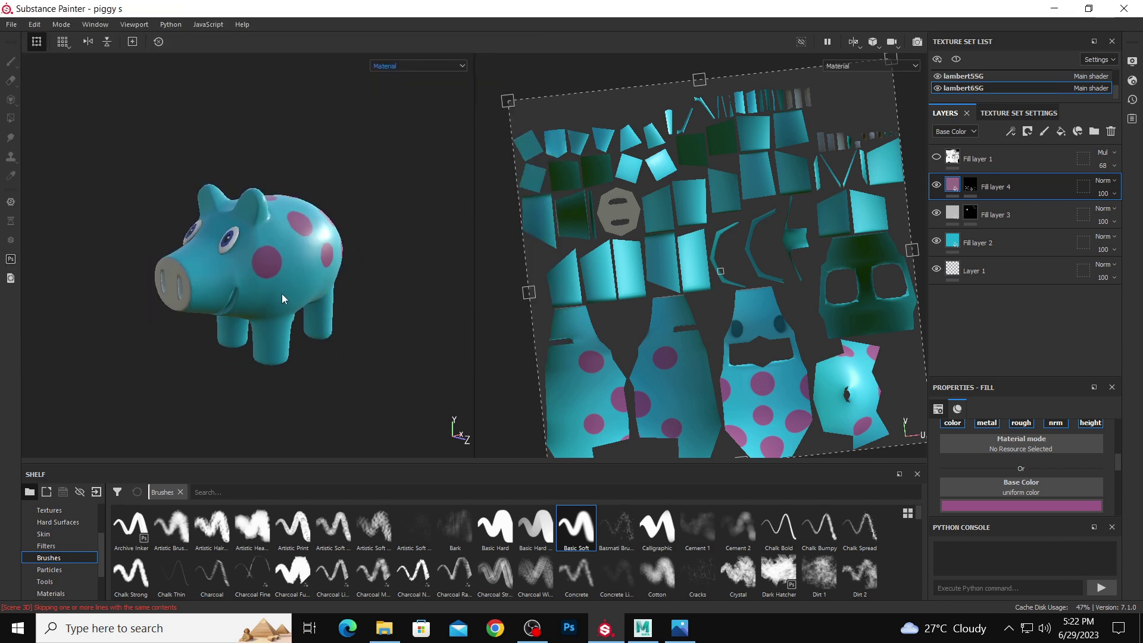
# - Try shifting the hue of Fill layer 4's base color toward red and check the spots around the pig
pyautogui.keyDown('alt'); pyautogui.moveTo(283, 298); pyautogui.dragTo(268, 344); pyautogui.keyUp('alt')
pyautogui.scroll(2, 292, 341)
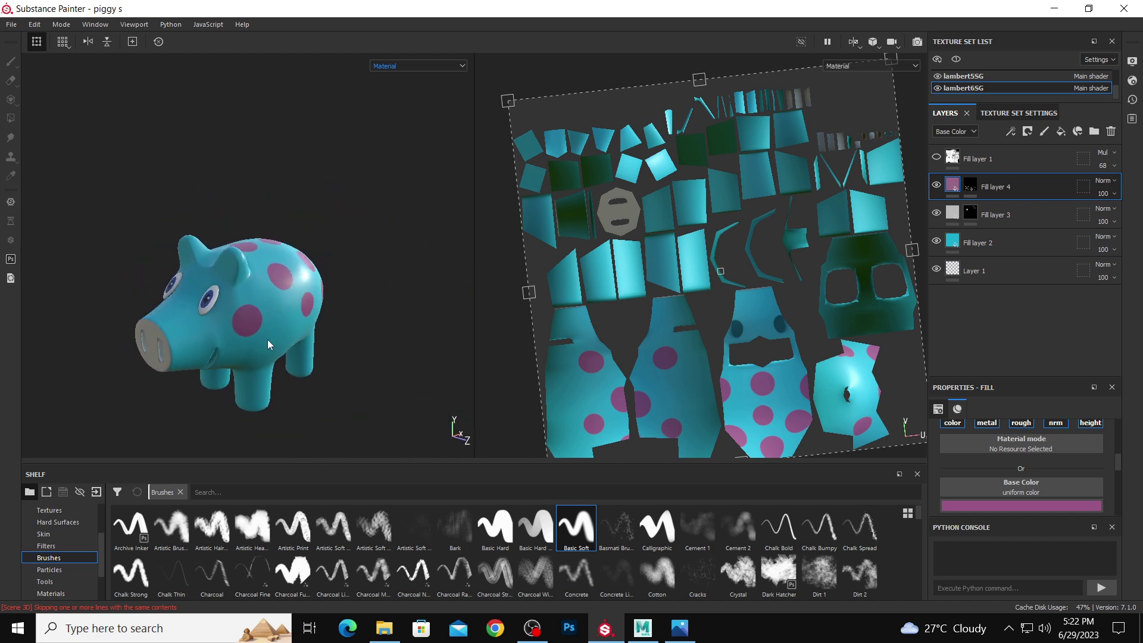
pyautogui.keyDown('alt'); pyautogui.moveTo(268, 344); pyautogui.dragTo(321, 345, button='right'); pyautogui.keyUp('alt')
pyautogui.keyDown('alt'); pyautogui.moveTo(326, 346); pyautogui.dragTo(464, 347); pyautogui.keyUp('alt')
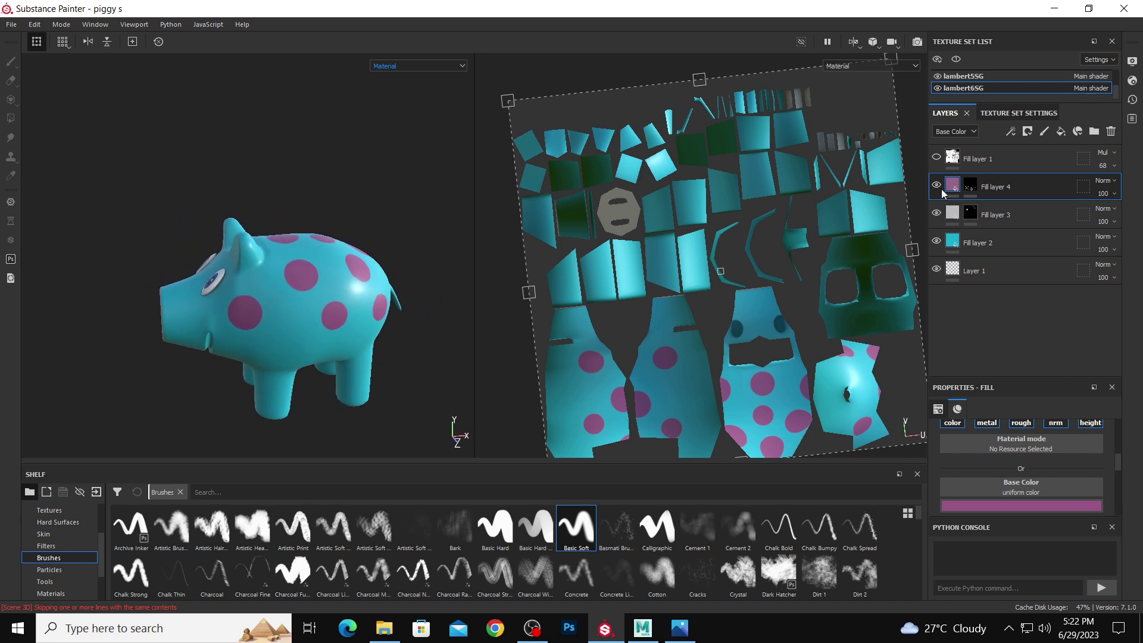
pyautogui.click(1051, 505)
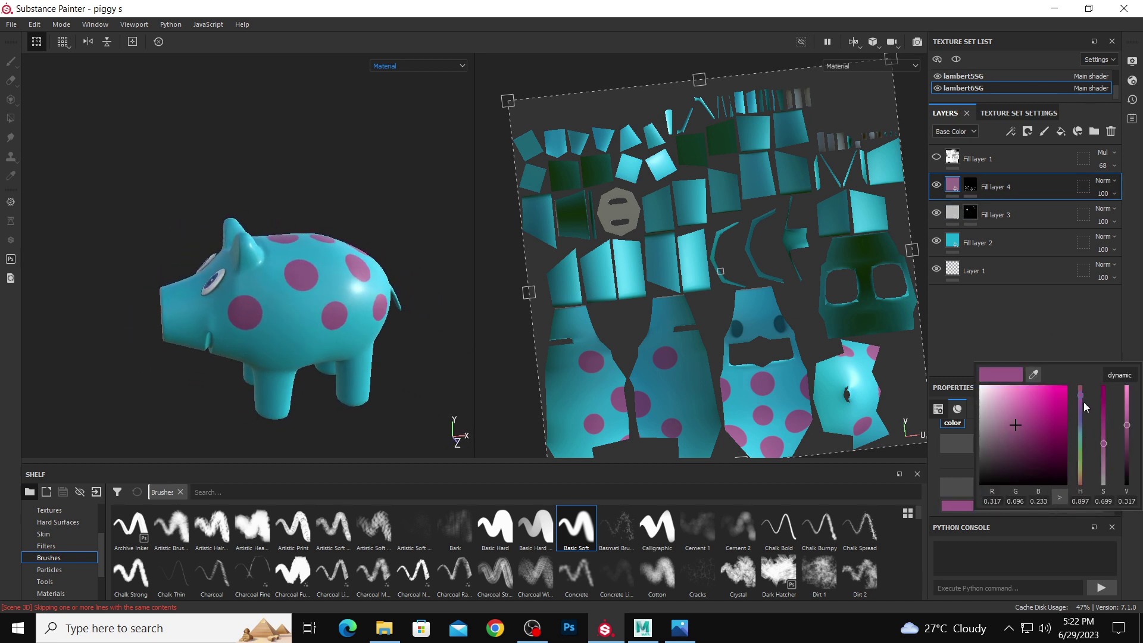
pyautogui.moveTo(1084, 402); pyautogui.dragTo(1084, 379)
pyautogui.keyDown('alt'); pyautogui.moveTo(464, 271); pyautogui.dragTo(273, 241); pyautogui.keyUp('alt')
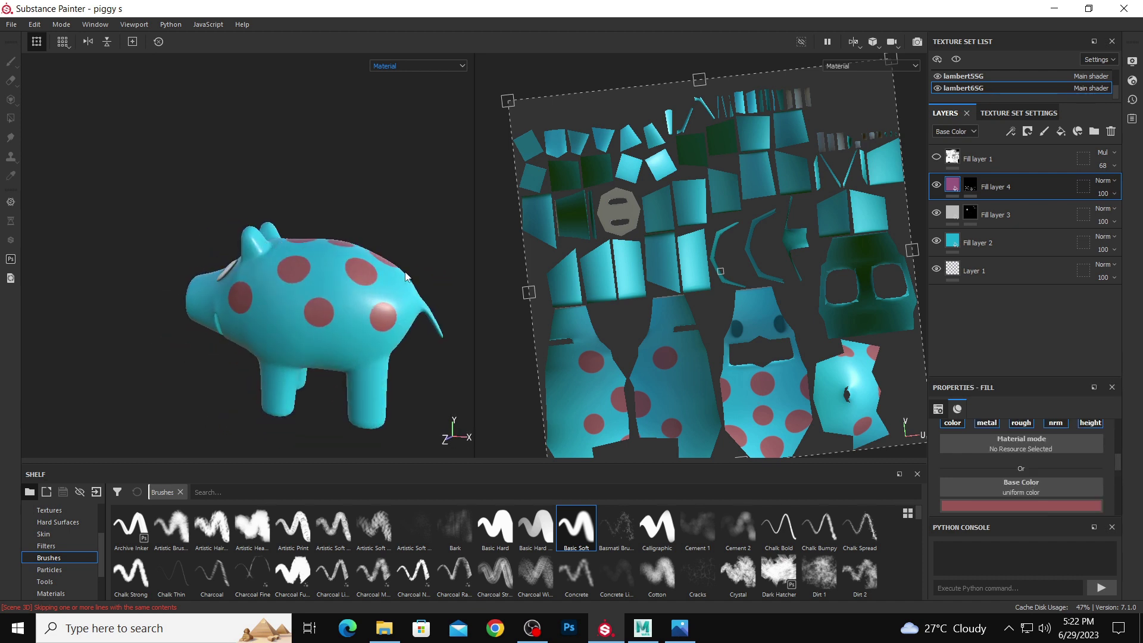
pyautogui.keyDown('alt'); pyautogui.moveTo(359, 256); pyautogui.dragTo(375, 215); pyautogui.keyUp('alt')
pyautogui.click(11, 25)
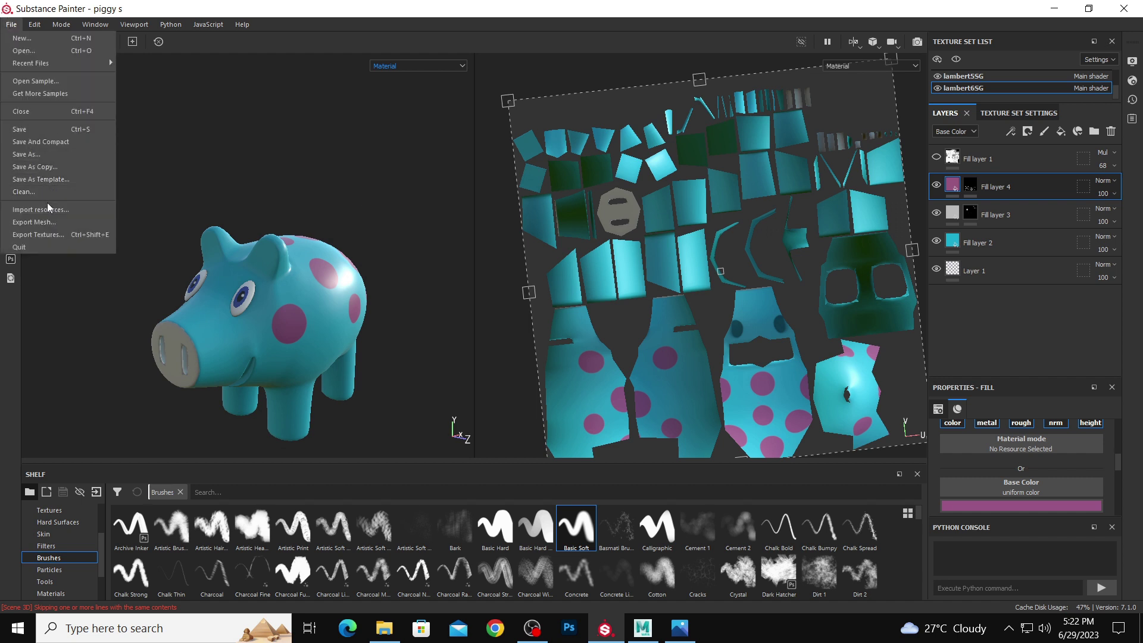
pyautogui.click(50, 222)
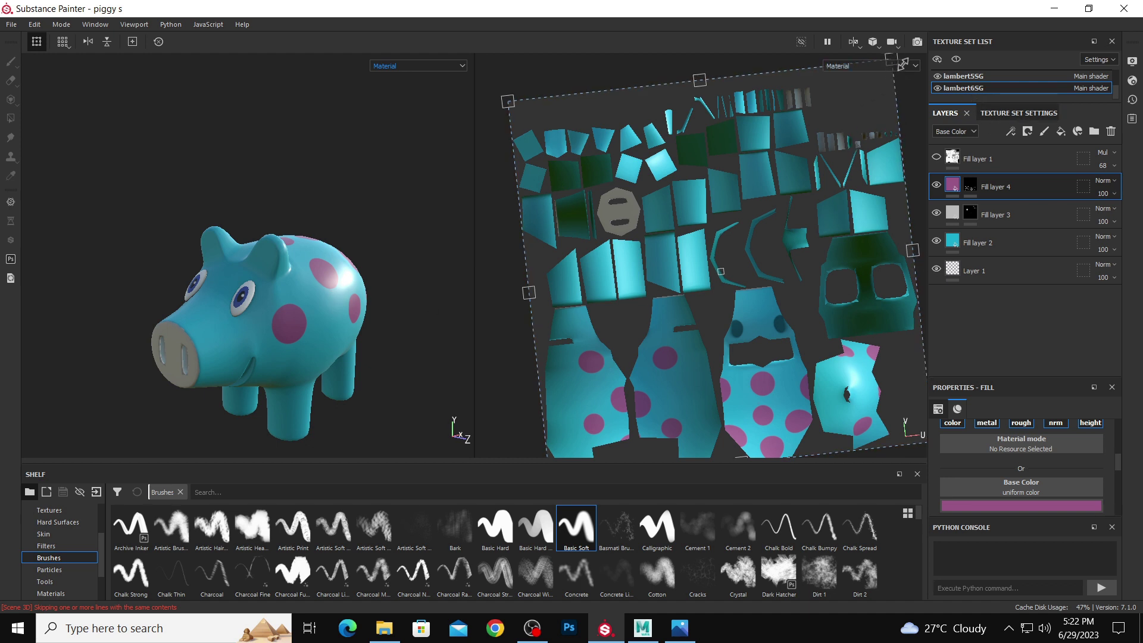
# - Rotate Fill layer 4's projection frame upright in the UV view and select Fill layer 1
pyautogui.moveTo(904, 63); pyautogui.dragTo(911, 69)
pyautogui.moveTo(510, 88); pyautogui.dragTo(544, 78)
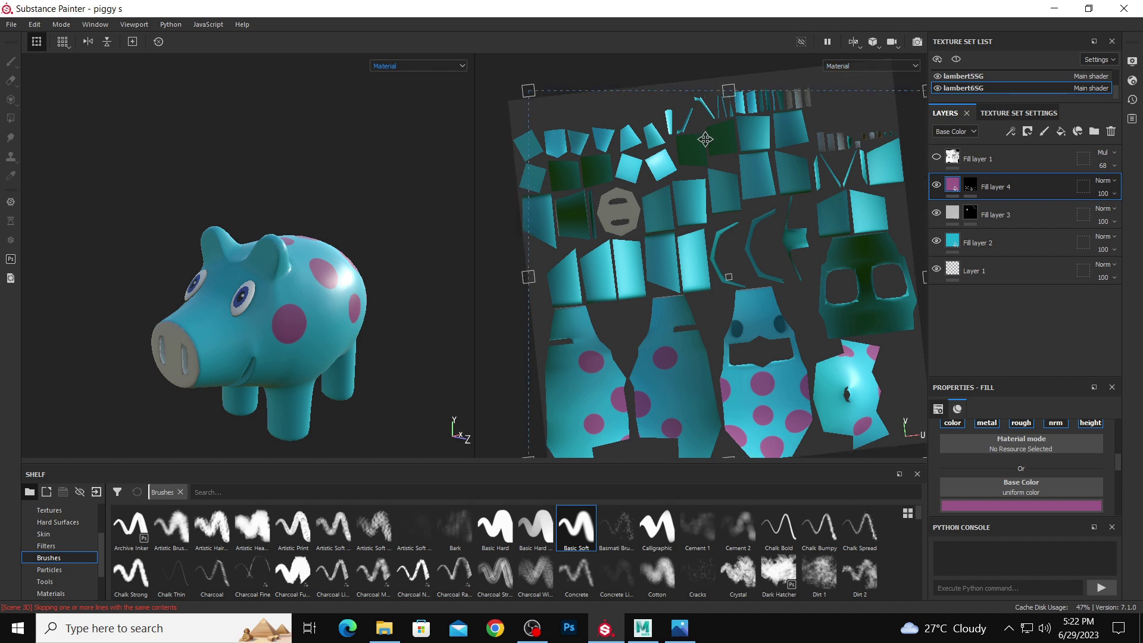
pyautogui.click(979, 159)
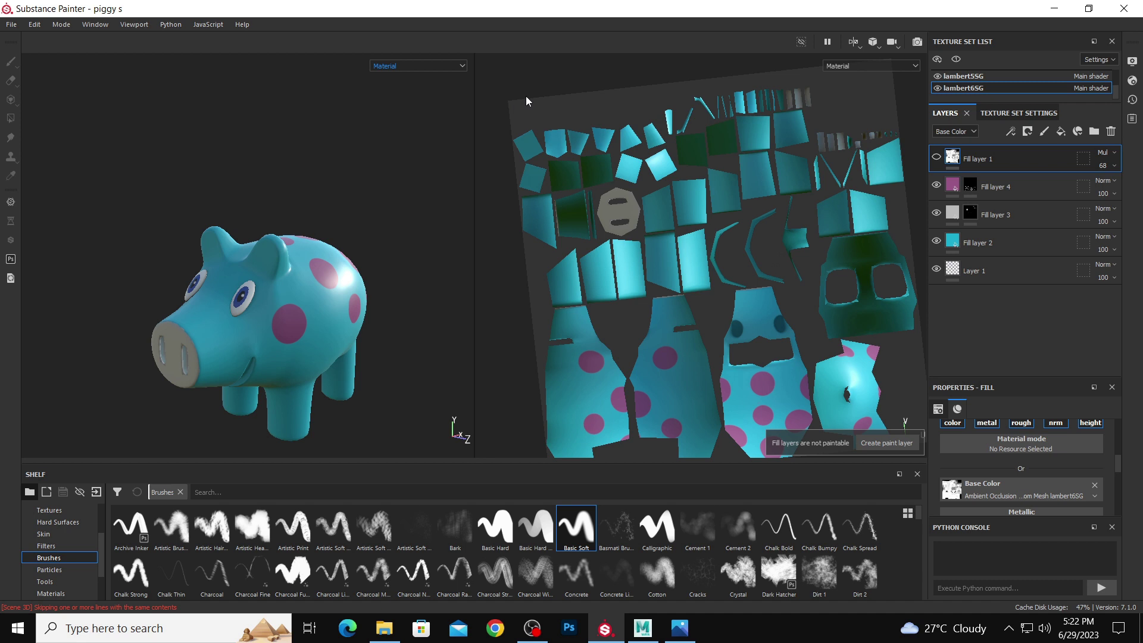
# - Open the texture export settings and browse to the Desktop for the output directory
pyautogui.click(11, 24)
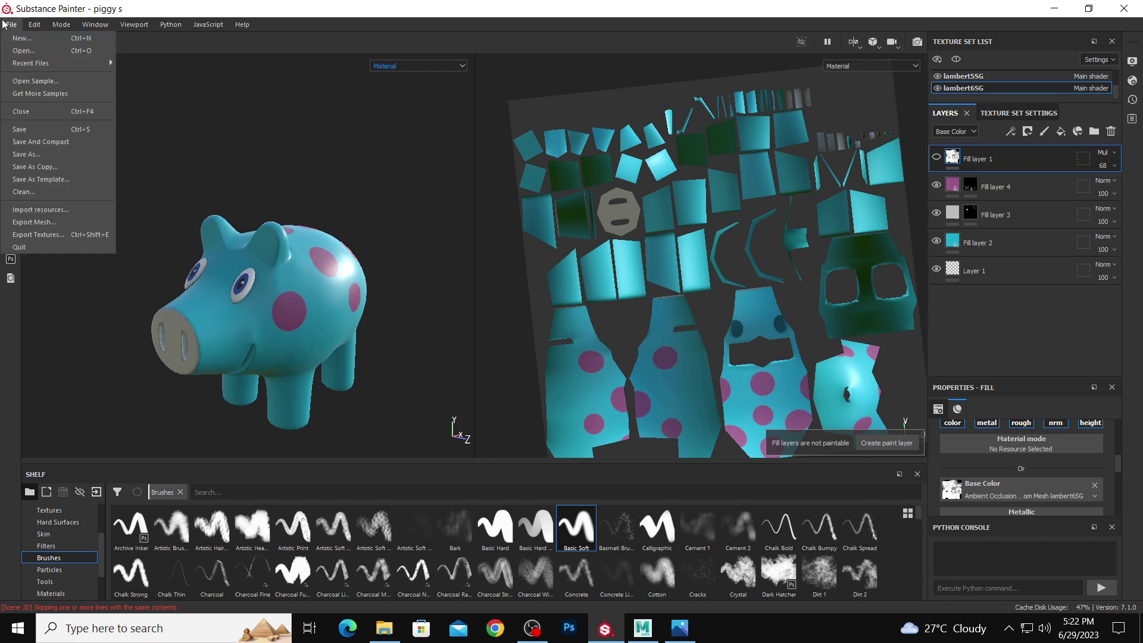
pyautogui.click(53, 235)
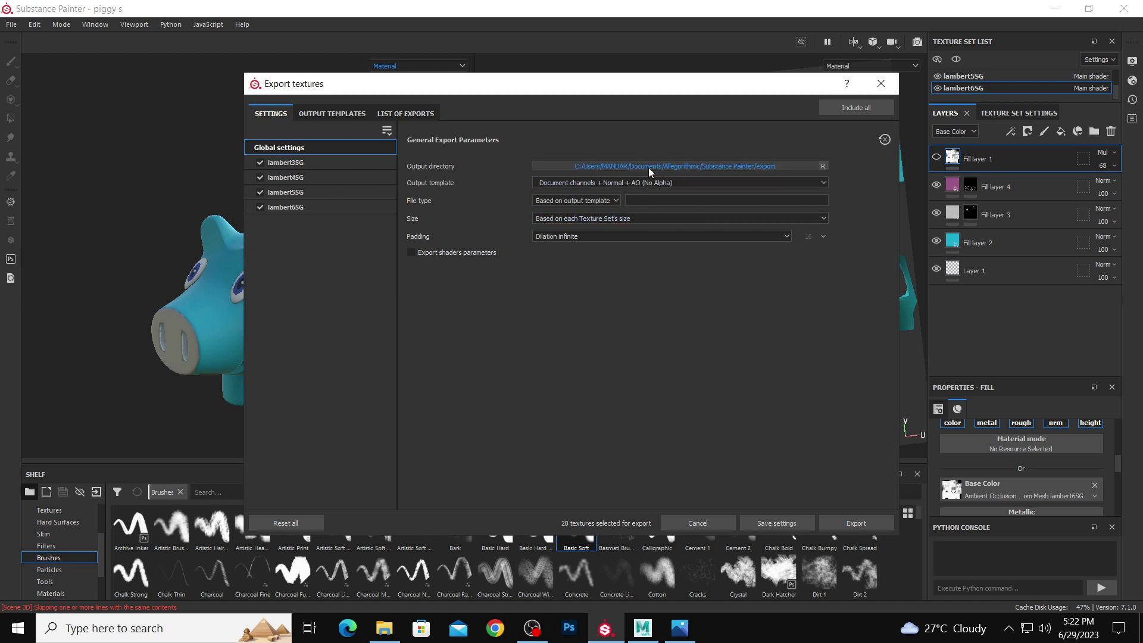
pyautogui.click(649, 166)
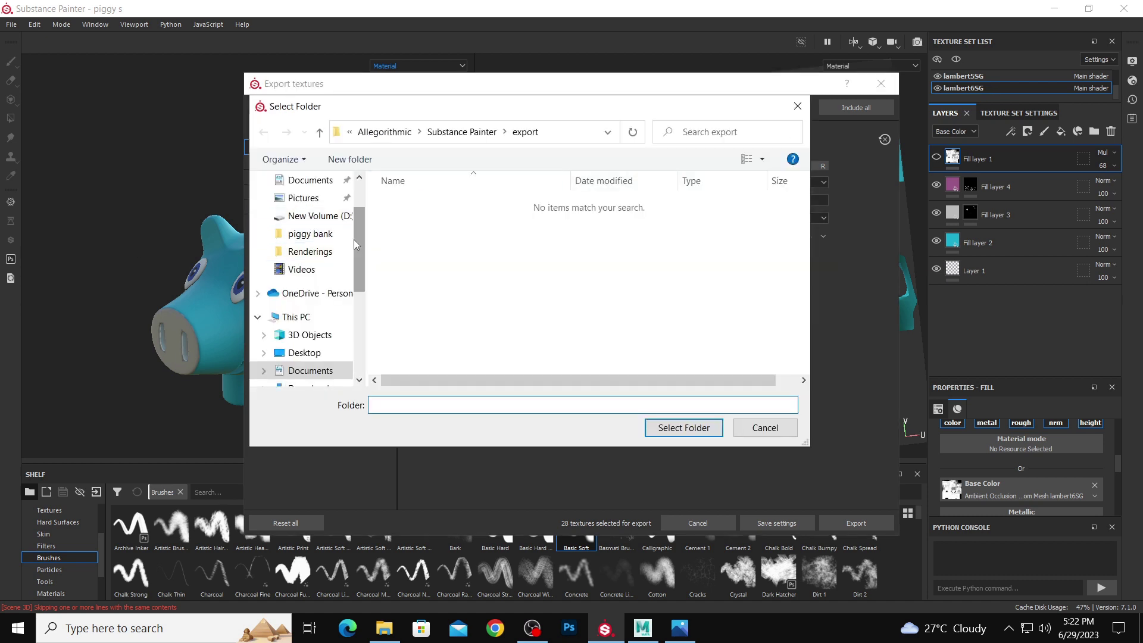
pyautogui.scroll(2, 302, 220)
pyautogui.click(303, 216)
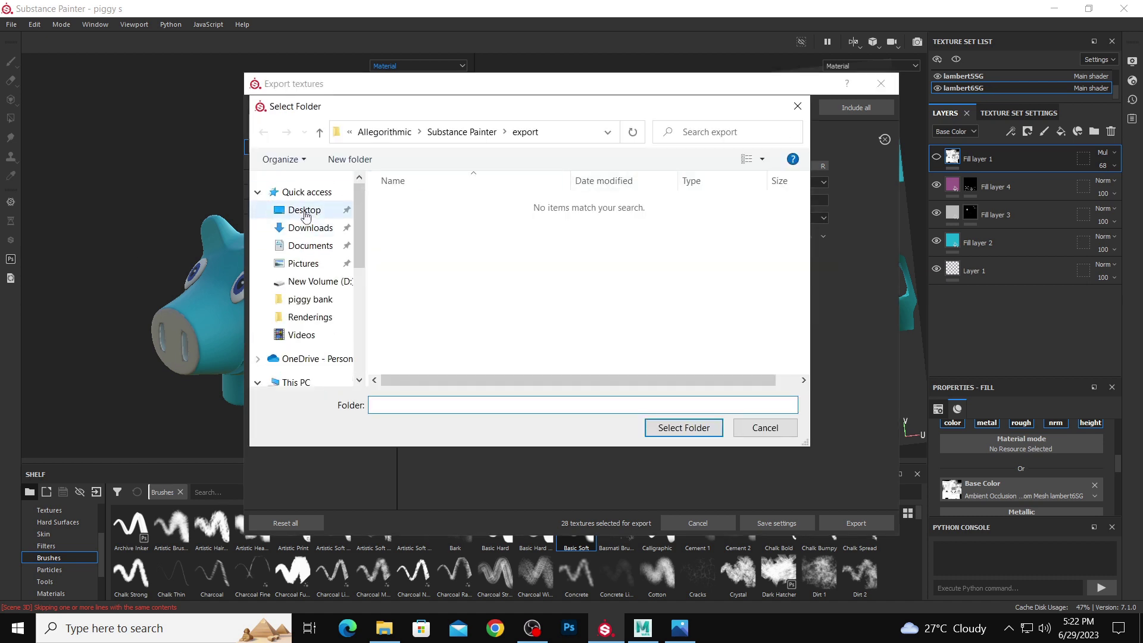
# - Create a folder named "piggy texture" on the Desktop and choose it as the export output directory
pyautogui.rightClick(583, 341)
pyautogui.moveTo(641, 499)
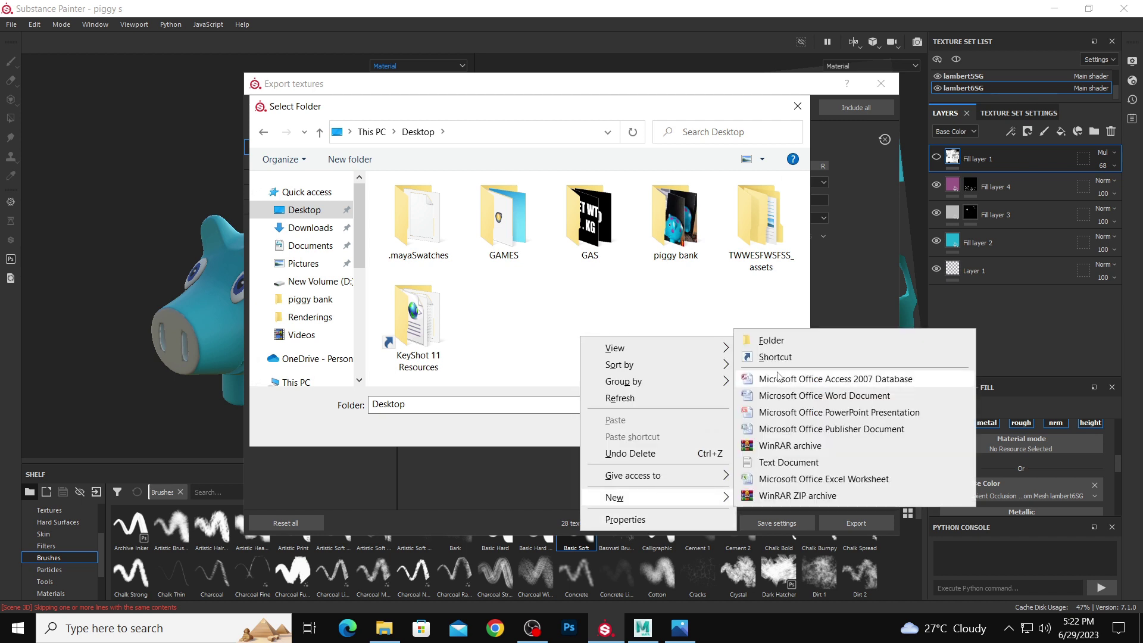
pyautogui.click(774, 342)
pyautogui.write('p')
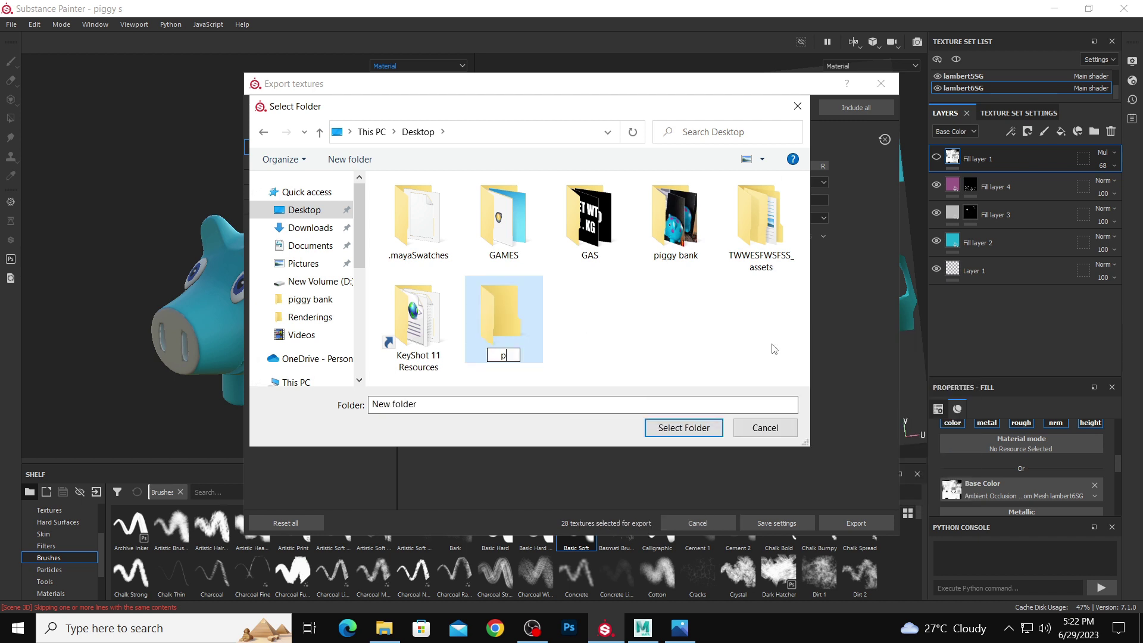
pyautogui.write('iggy textures')
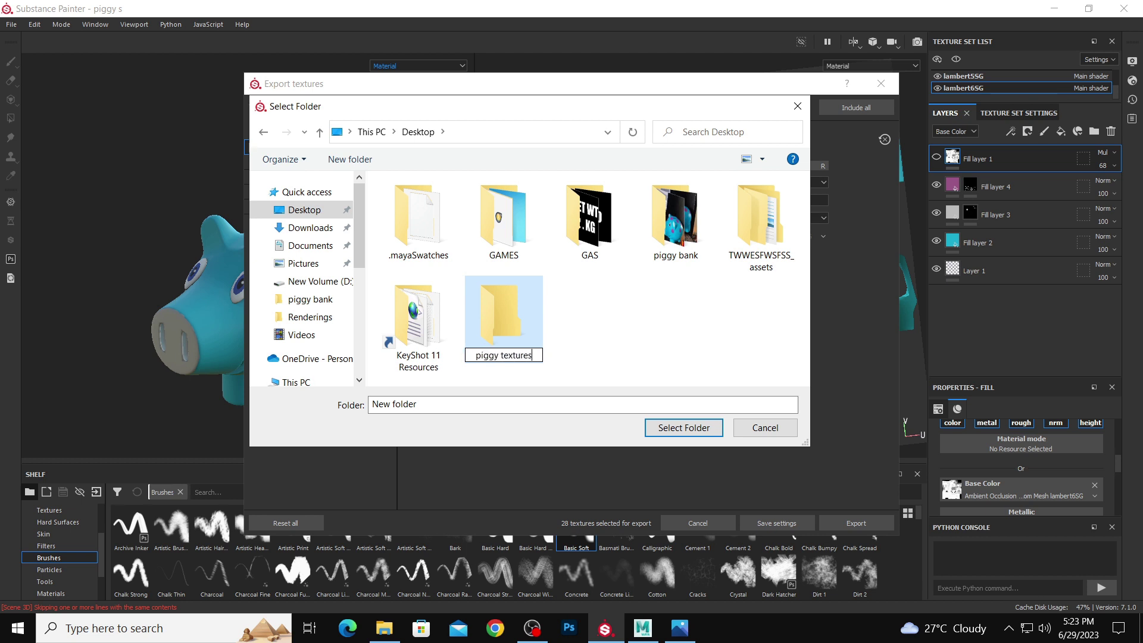
pyautogui.press('BackSpace')
pyautogui.press('Return')
pyautogui.click(695, 429)
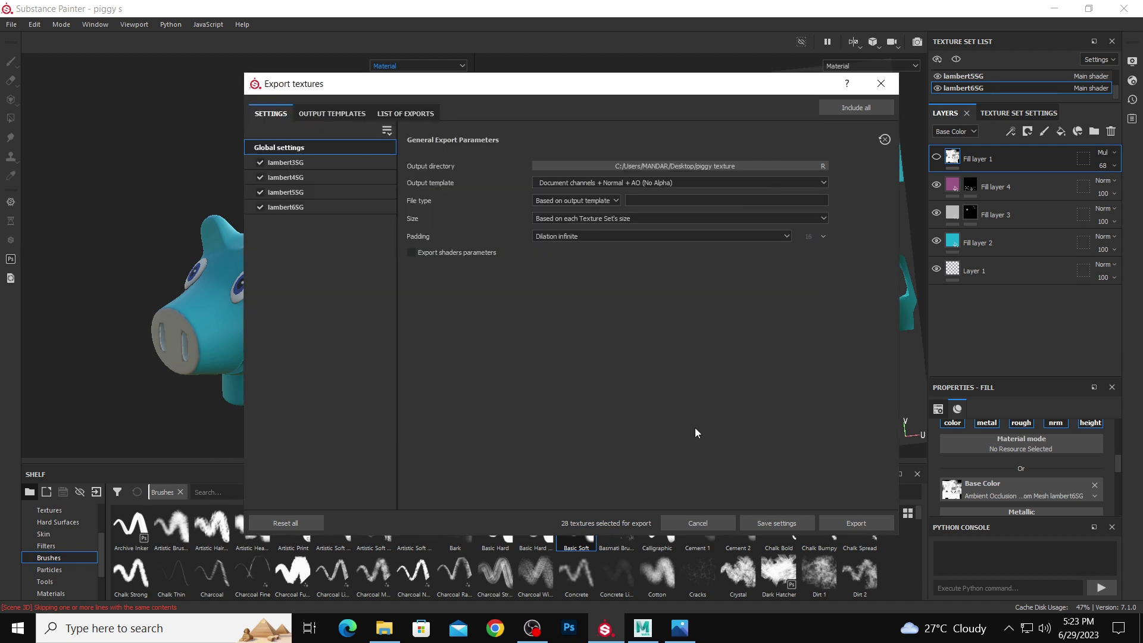
# - Export all textures as jpeg files at size 2048 and close the export window
pyautogui.click(575, 201)
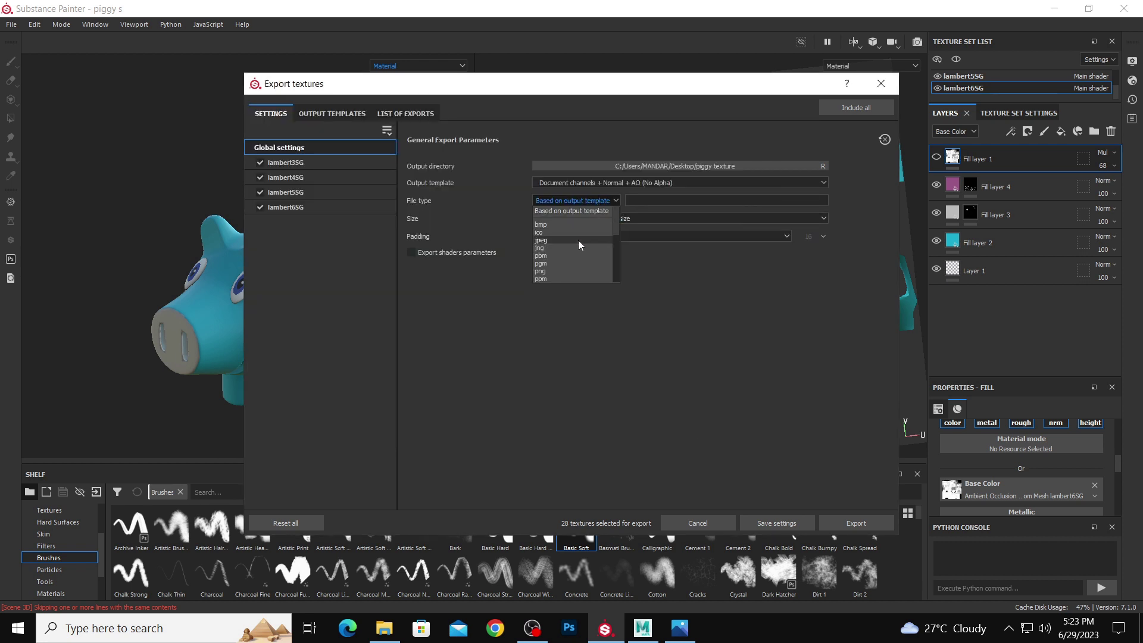
pyautogui.click(577, 240)
pyautogui.click(578, 221)
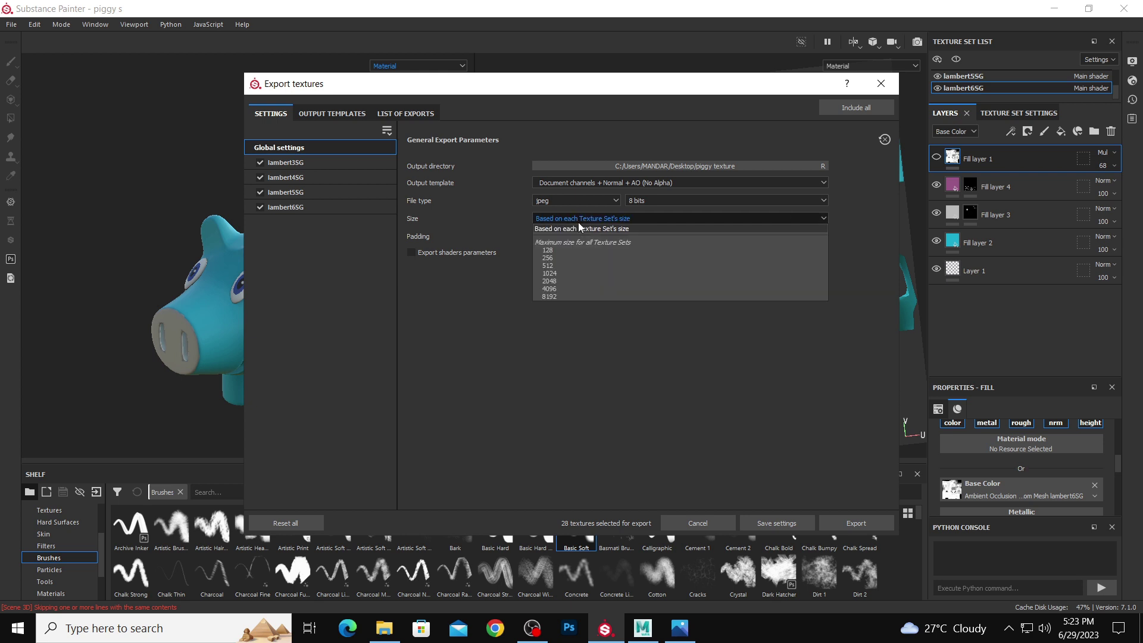
pyautogui.click(575, 278)
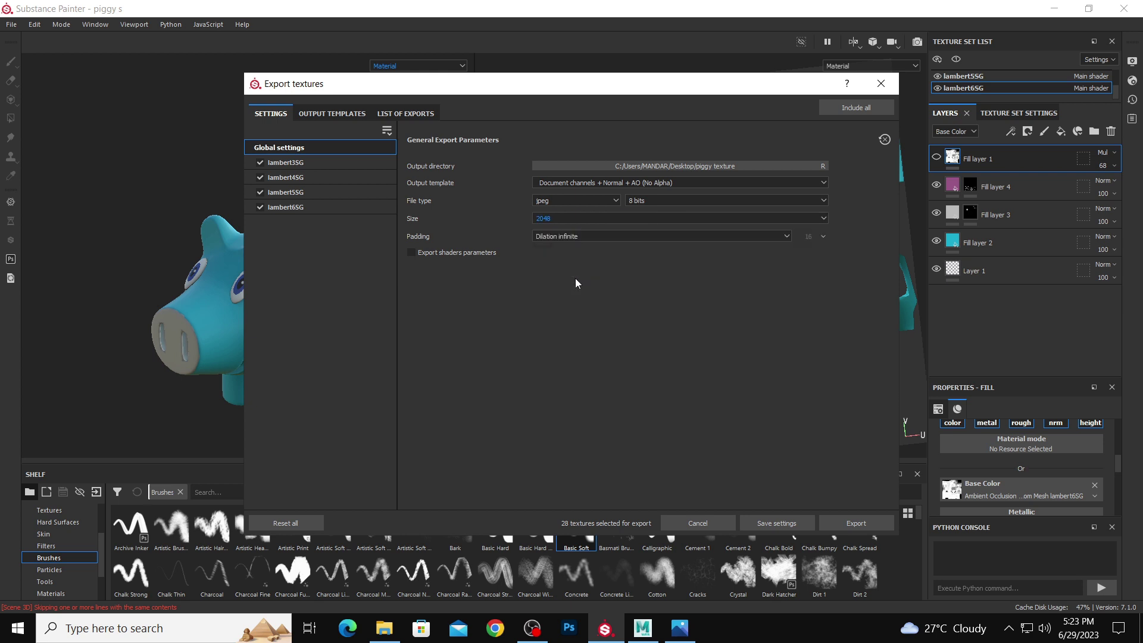
pyautogui.click(867, 519)
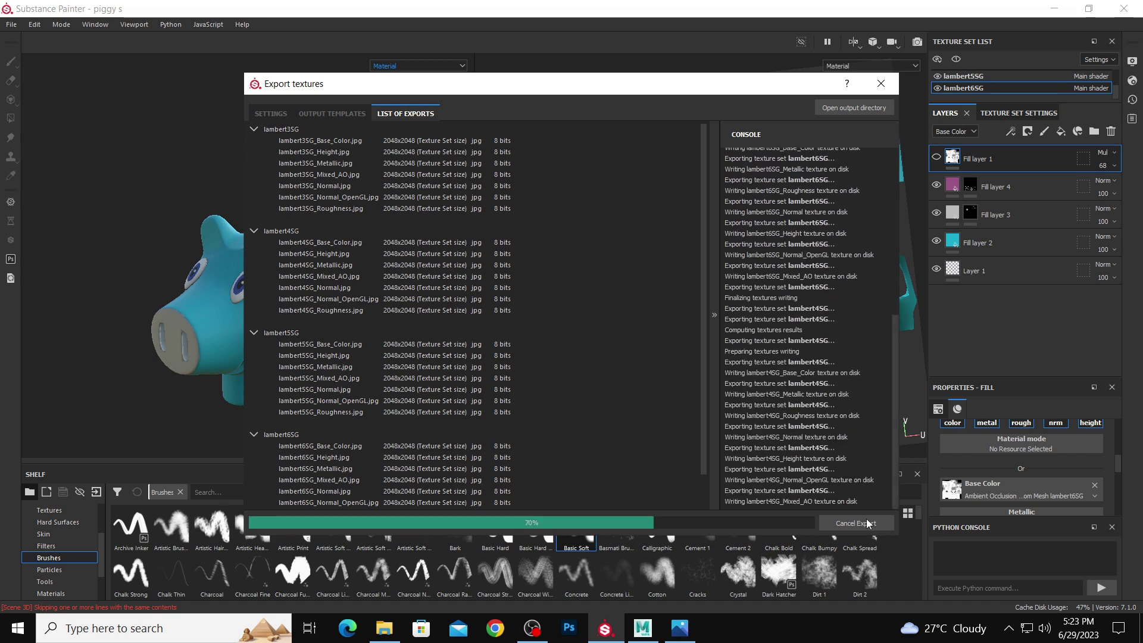
pyautogui.click(889, 85)
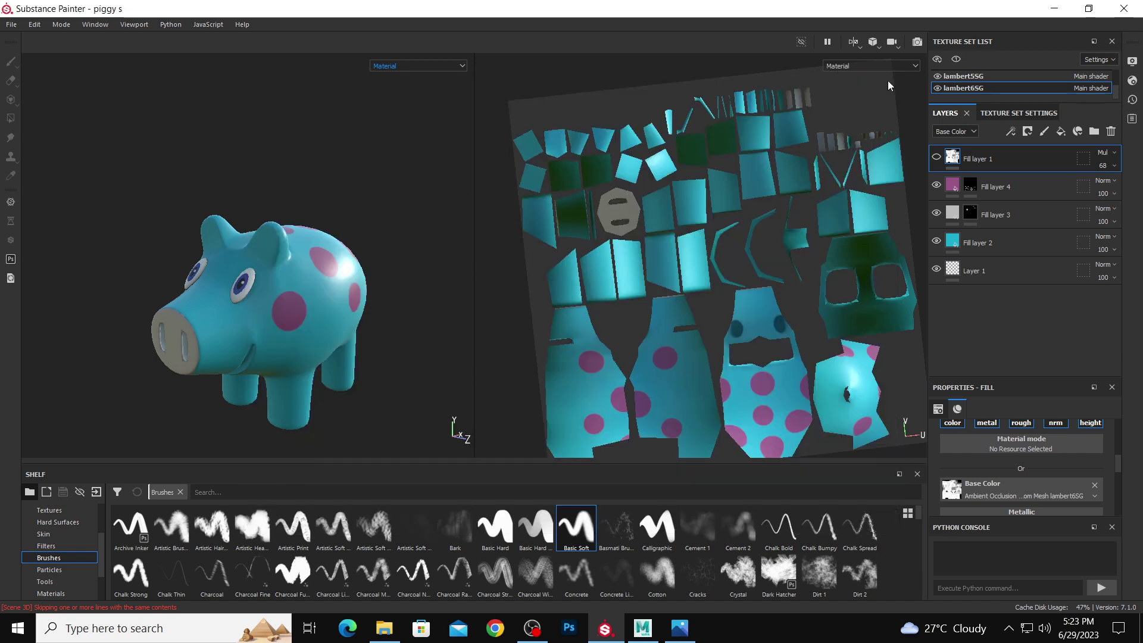
# - Switch to Maya, close the UV Editor and UV Toolkit, and select the pig body in object mode
pyautogui.click(639, 630)
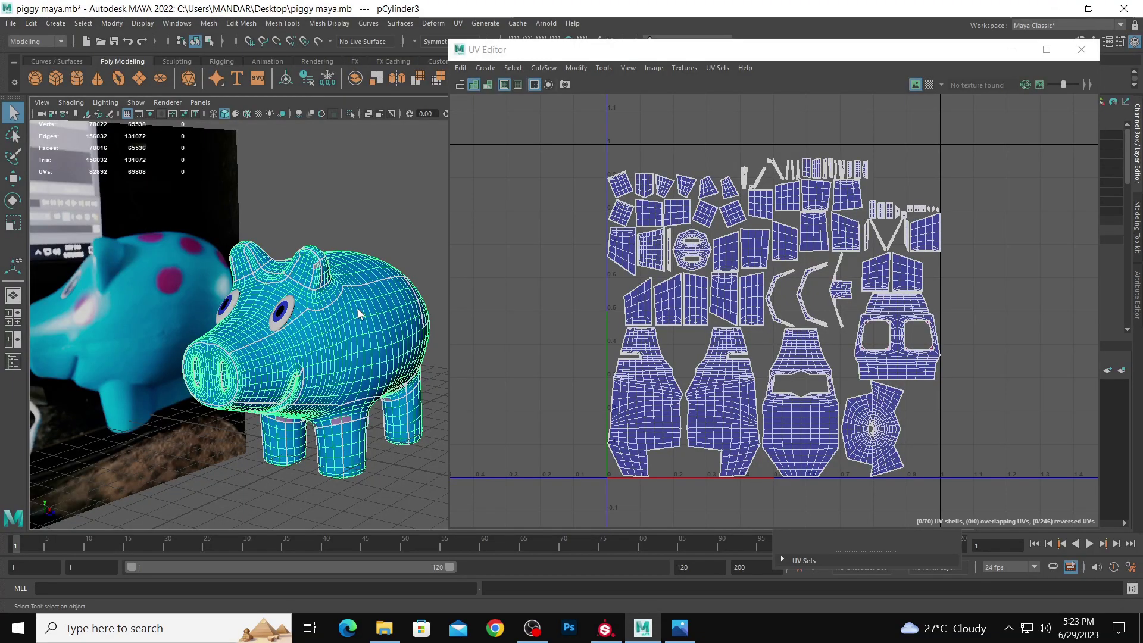
pyautogui.click(1096, 57)
pyautogui.keyDown('alt'); pyautogui.moveTo(379, 342); pyautogui.dragTo(343, 364); pyautogui.keyUp('alt')
pyautogui.moveTo(351, 307); pyautogui.dragTo(413, 283, button='right')
pyautogui.click(430, 296)
pyautogui.keyDown('alt'); pyautogui.moveTo(430, 296); pyautogui.dragTo(380, 309); pyautogui.keyUp('alt')
pyautogui.click(379, 308)
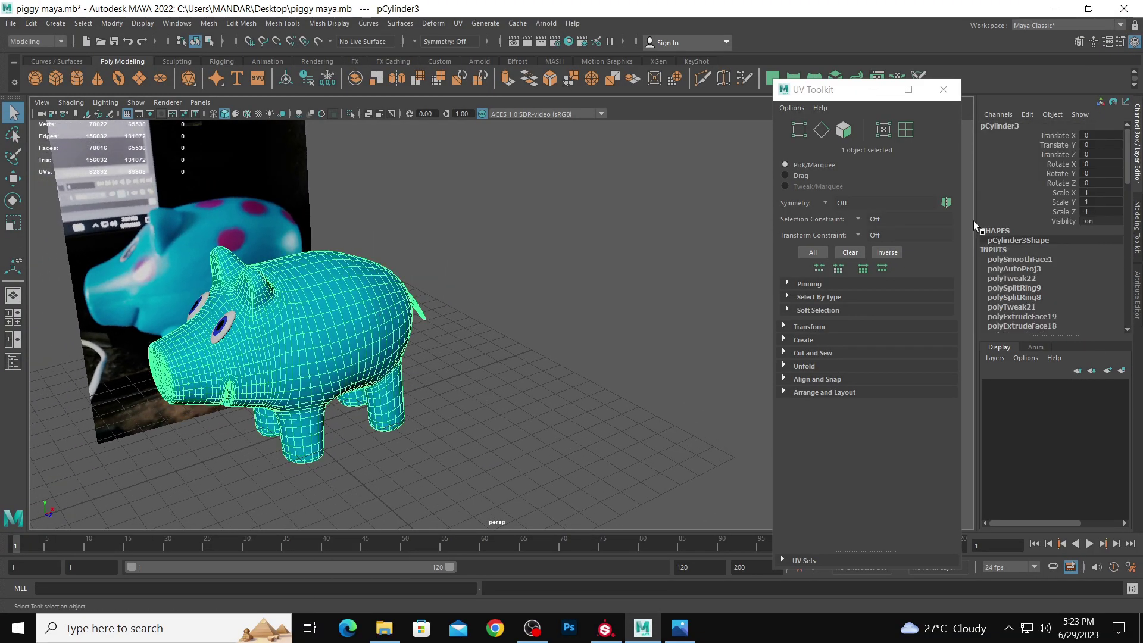
pyautogui.click(943, 89)
pyautogui.keyDown('alt'); pyautogui.moveTo(632, 273); pyautogui.dragTo(529, 260); pyautogui.keyUp('alt')
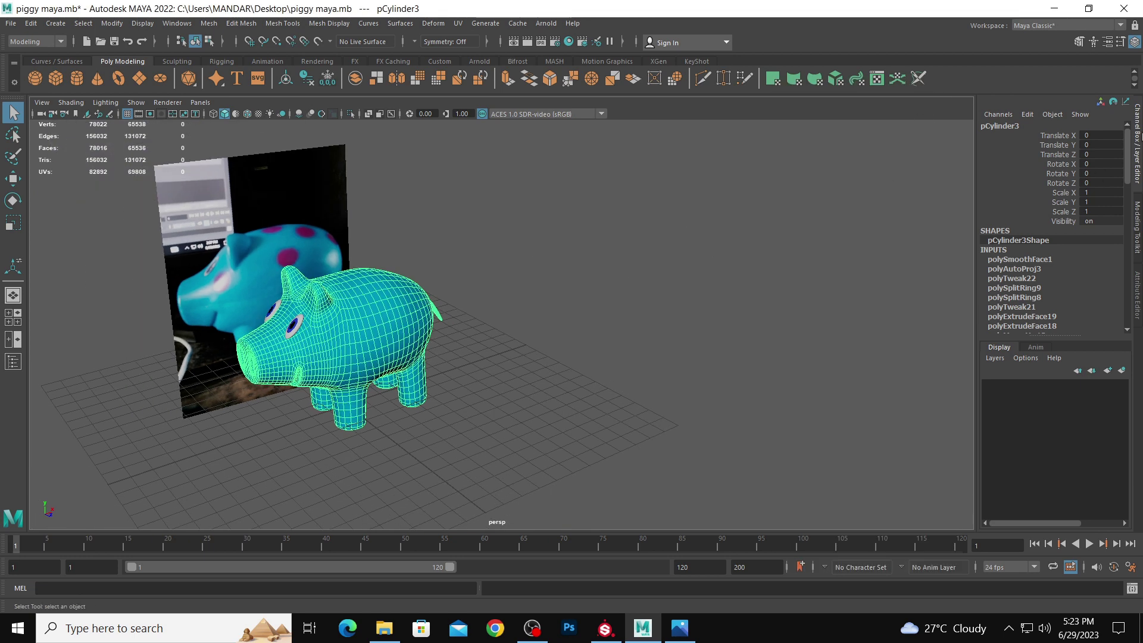
# - Show the pig body's attributes and delete its construction history
pyautogui.click(1137, 228)
pyautogui.click(1137, 294)
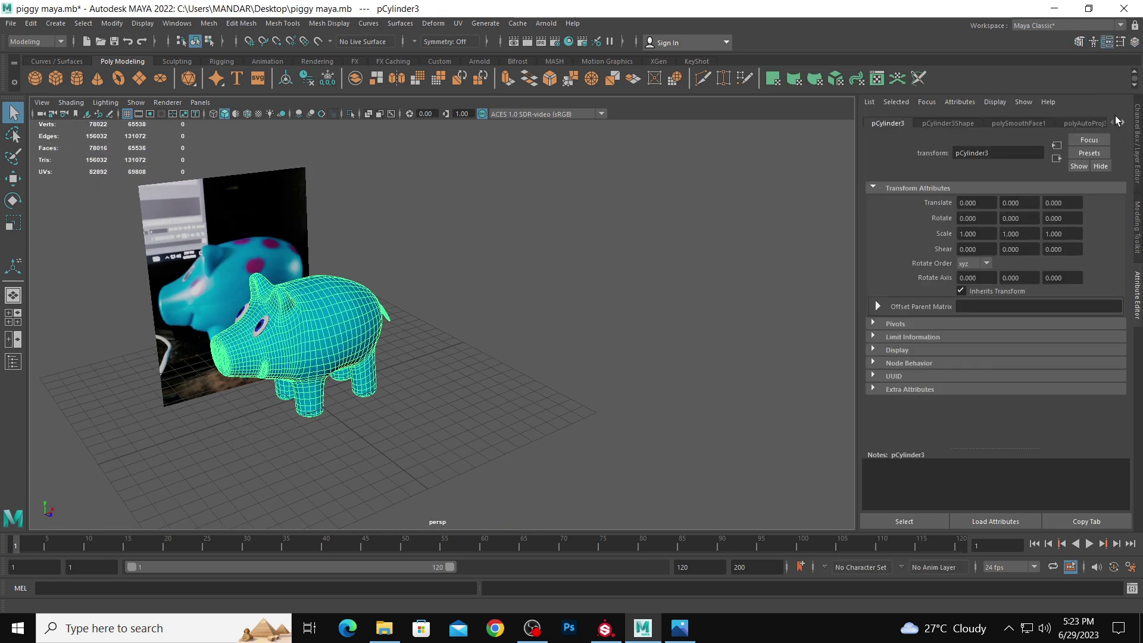
pyautogui.click(1121, 123)
pyautogui.click(1121, 123)
pyautogui.click(1121, 123)
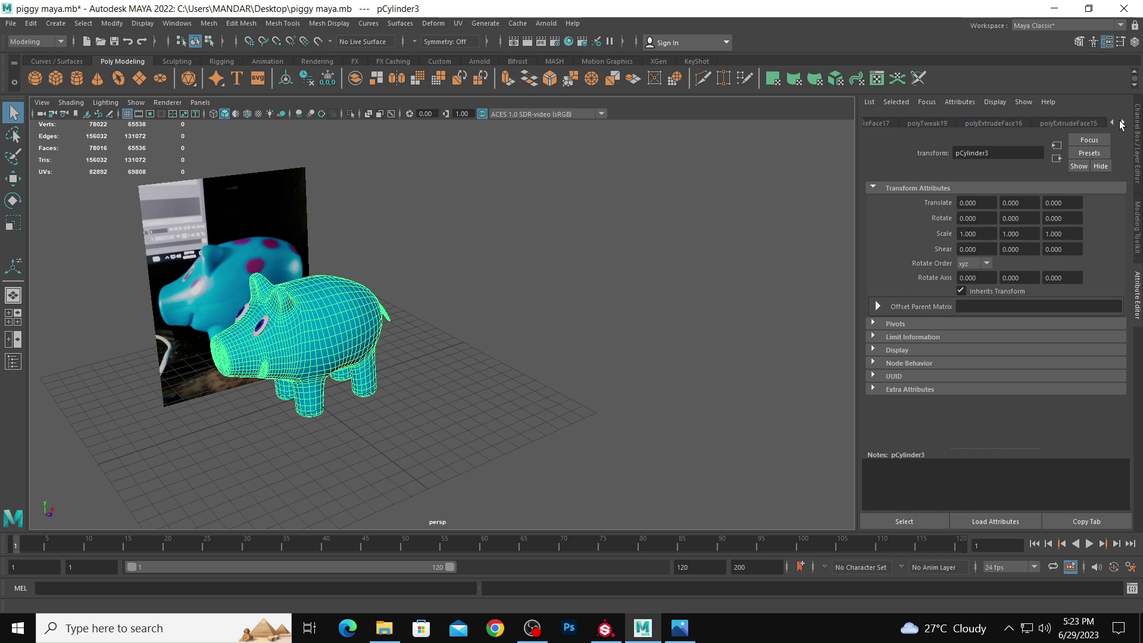
pyautogui.click(1122, 123)
pyautogui.click(1122, 124)
pyautogui.click(1122, 123)
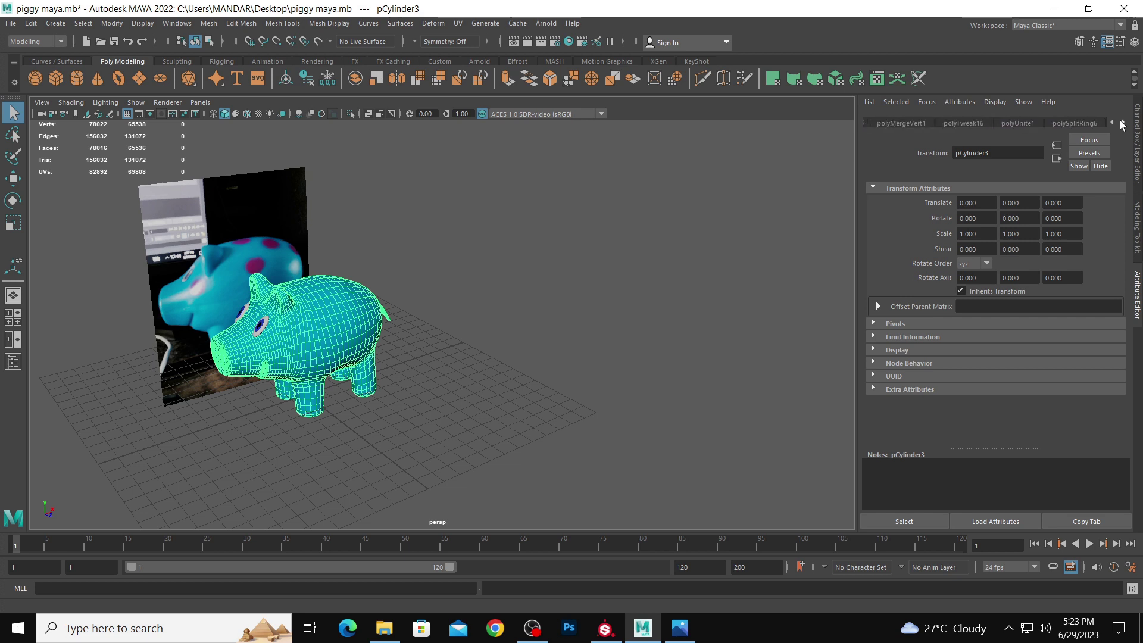
pyautogui.click(30, 23)
pyautogui.moveTo(78, 163)
pyautogui.click(220, 163)
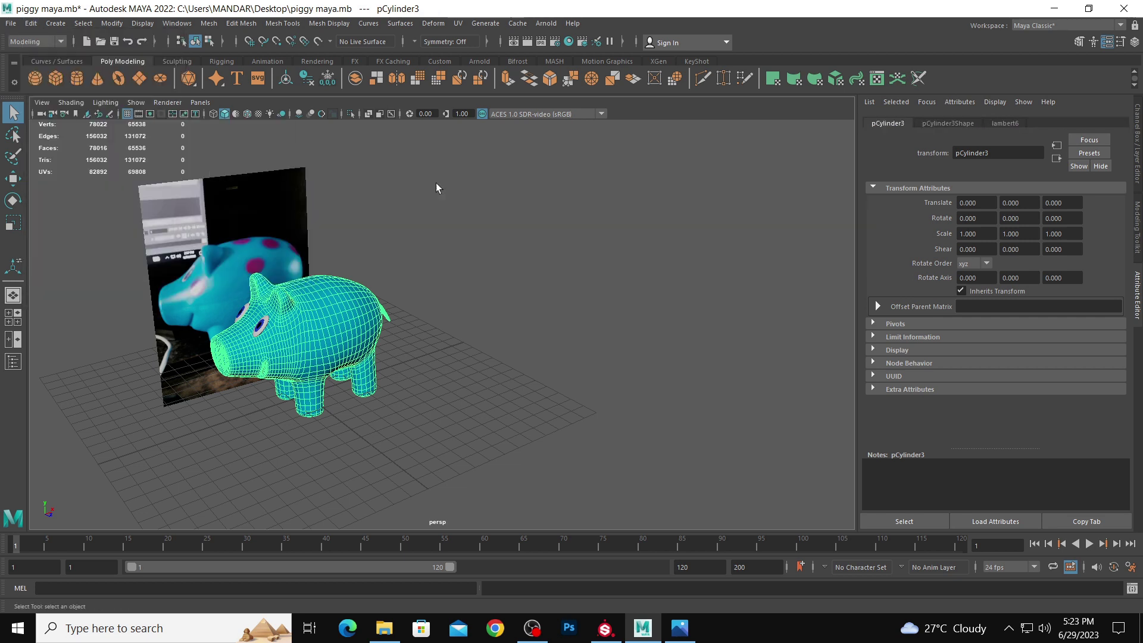
# - Connect a file texture to lambert6's color and load lambert6SG_Base_Color.jpg from the Desktop's piggy texture folder
pyautogui.click(1012, 123)
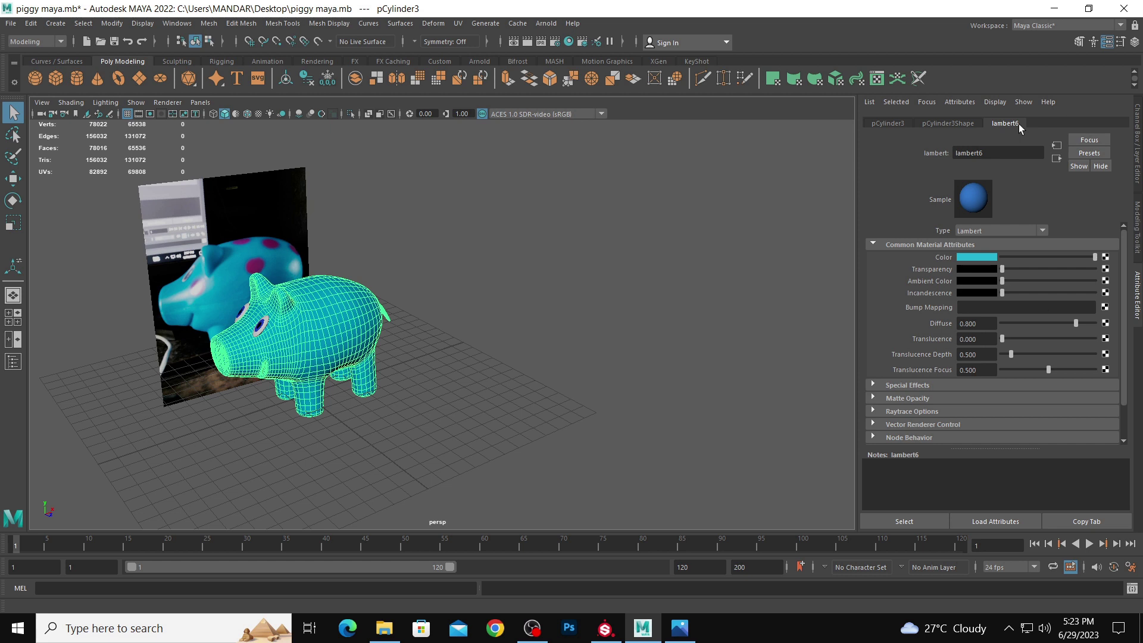
pyautogui.click(1108, 258)
pyautogui.click(483, 327)
pyautogui.click(1108, 288)
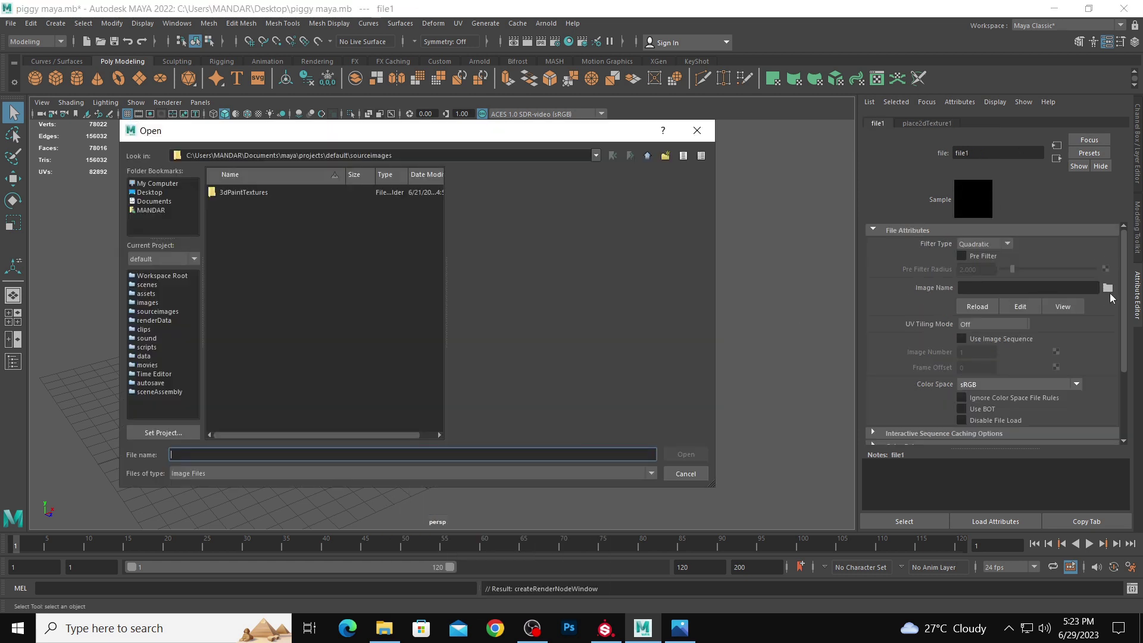
pyautogui.click(150, 193)
pyautogui.click(241, 247)
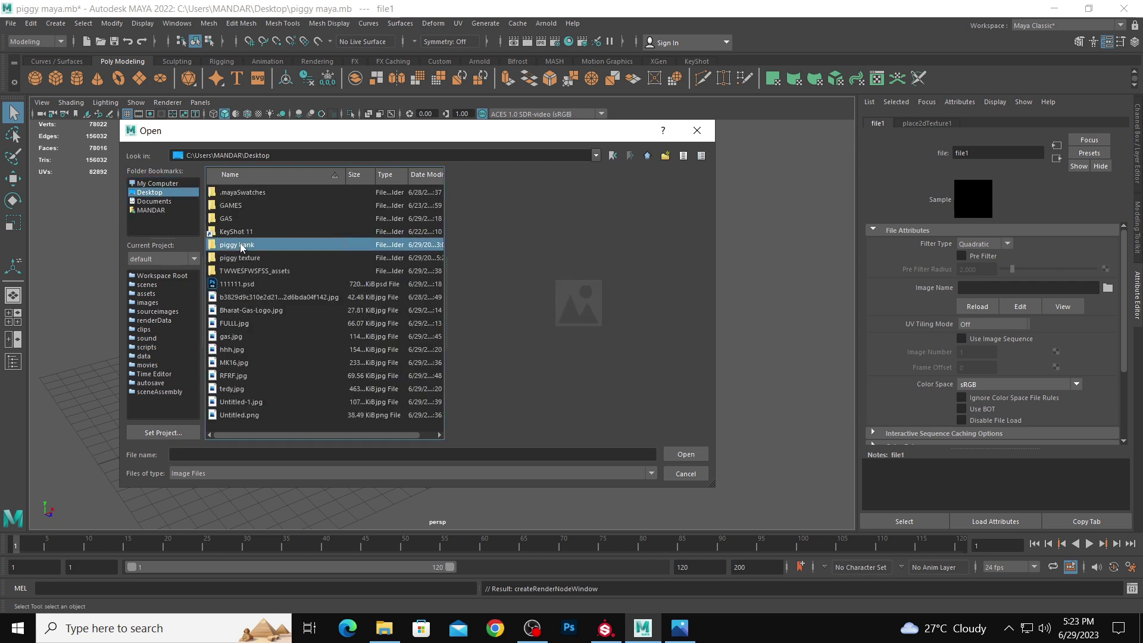
pyautogui.doubleClick(246, 258)
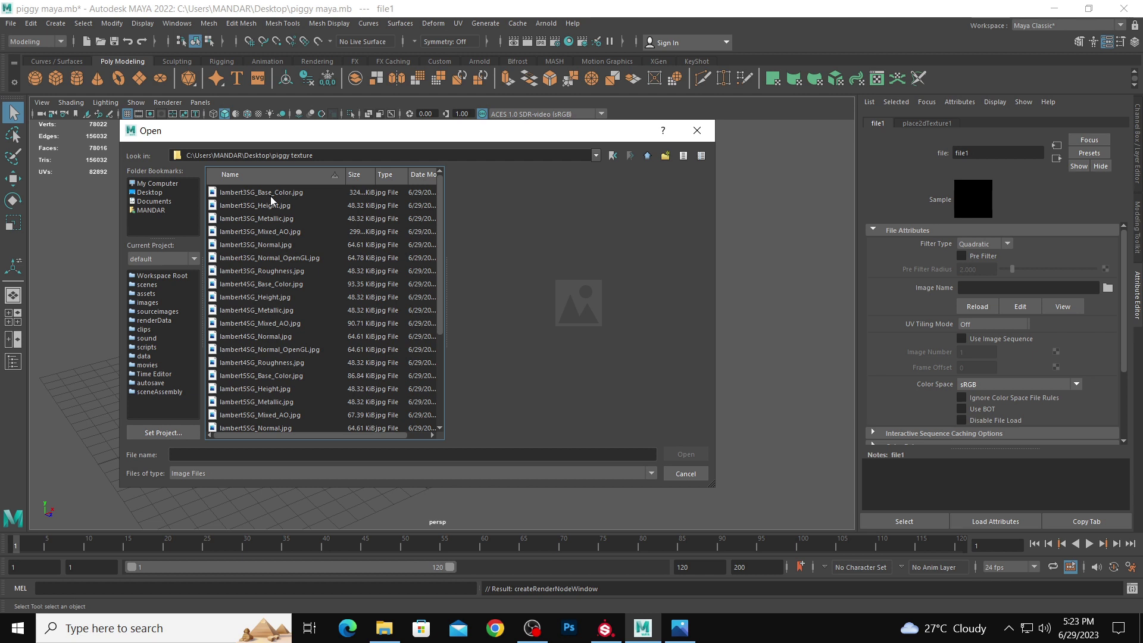
pyautogui.scroll(-3, 274, 341)
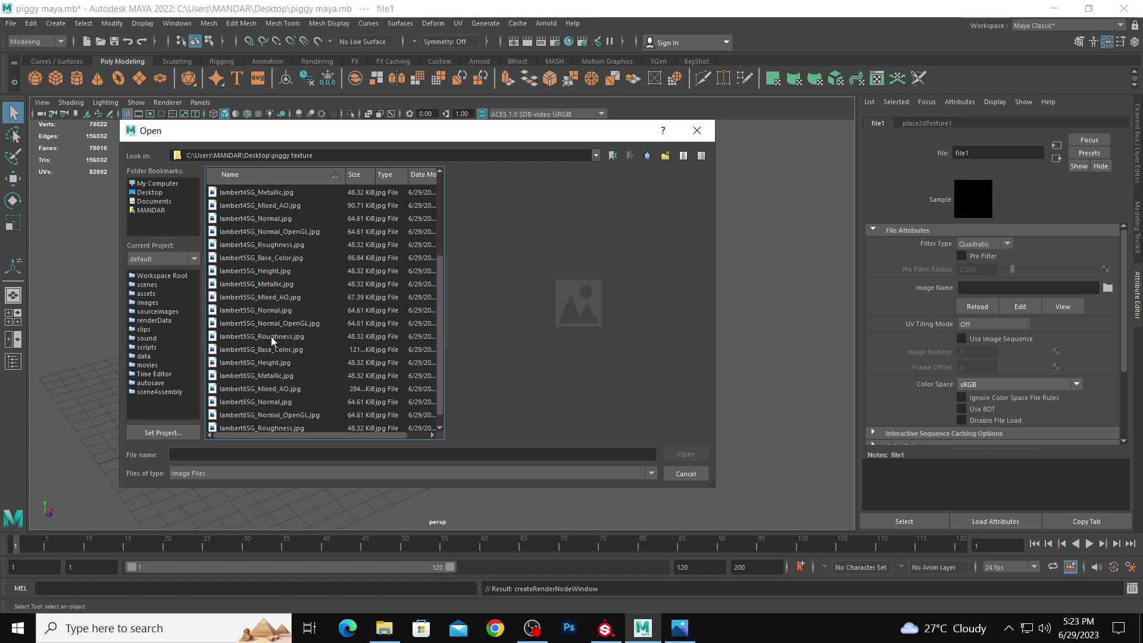
pyautogui.scroll(-1, 287, 410)
pyautogui.click(278, 345)
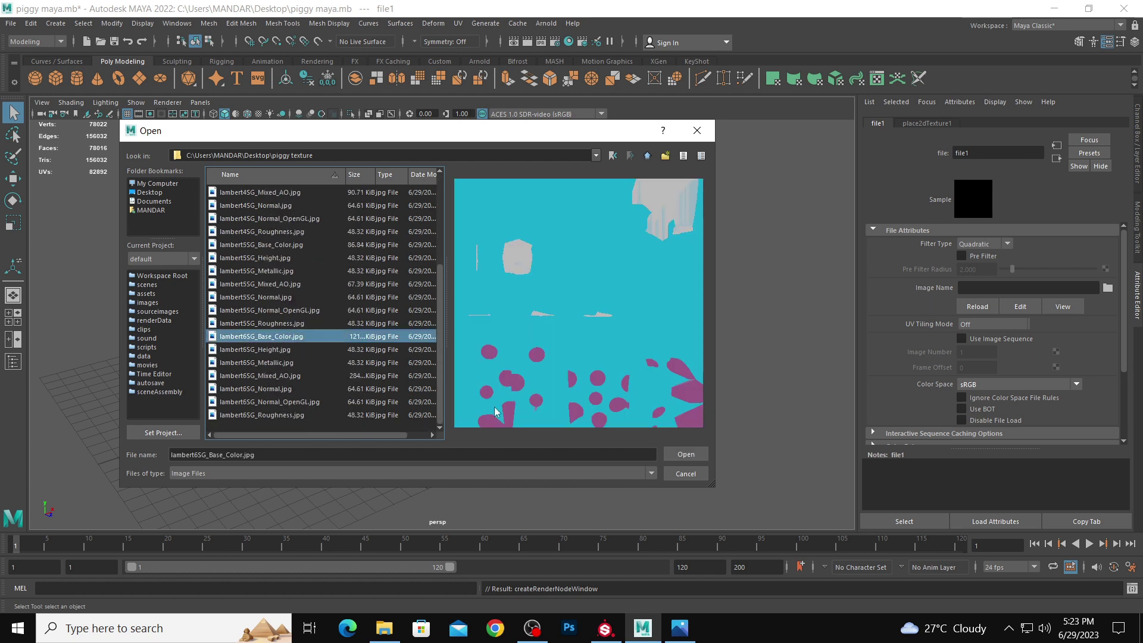
pyautogui.click(685, 454)
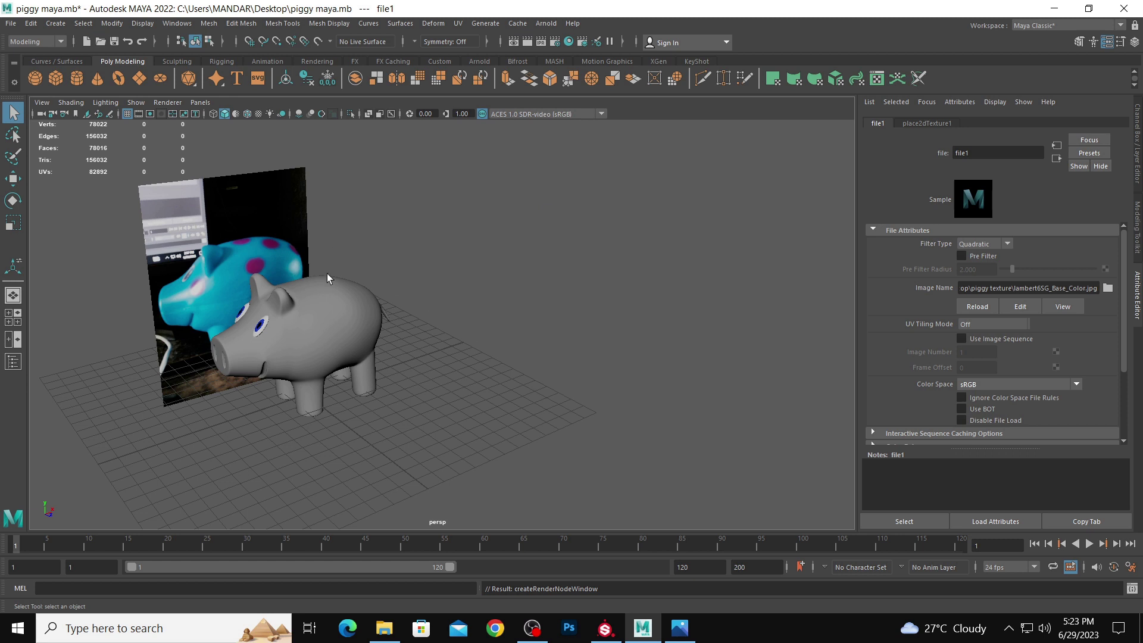
# - Select the pig's eye and load lambert3SG_Base_Color.jpg as a file texture on lambert3's color
pyautogui.click(262, 328)
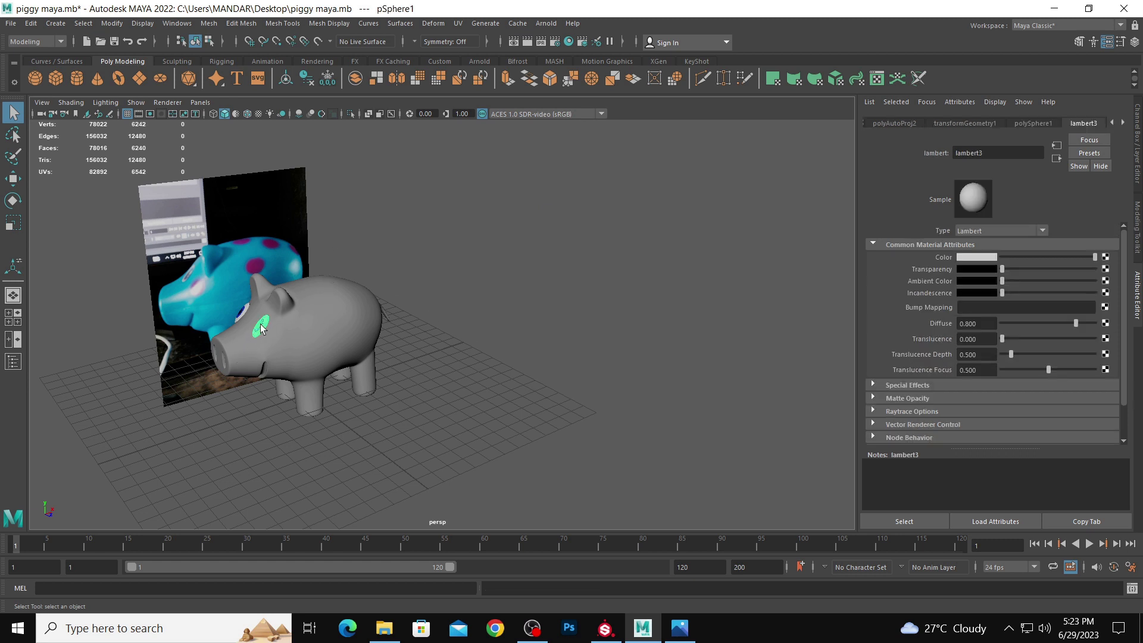
pyautogui.click(1099, 259)
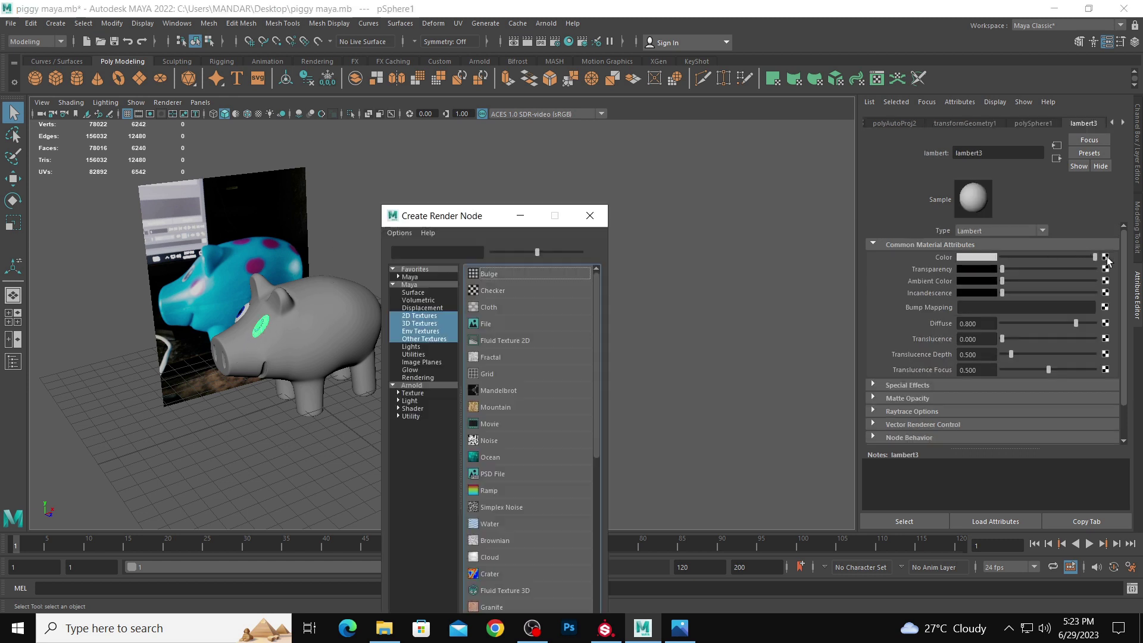
pyautogui.click(485, 329)
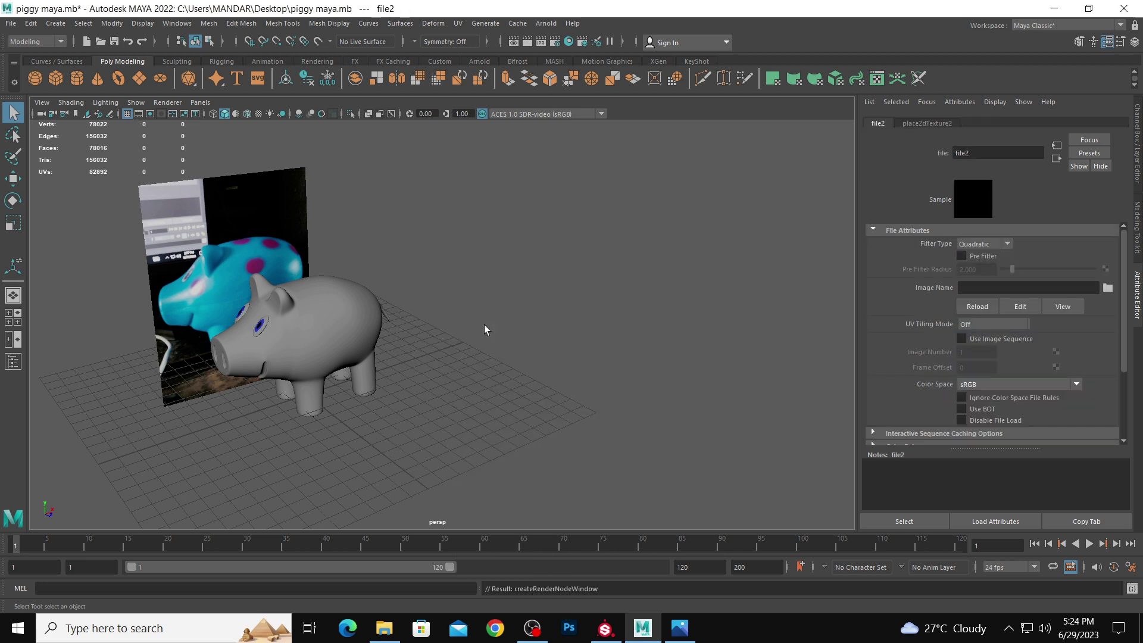
pyautogui.click(1108, 290)
pyautogui.click(149, 192)
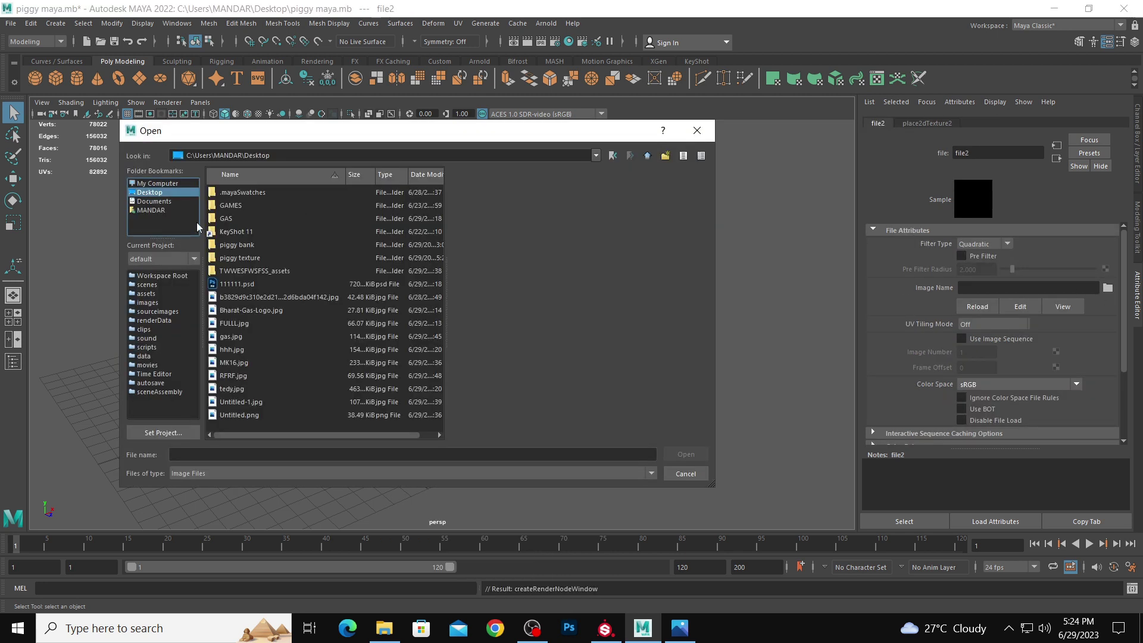
pyautogui.doubleClick(249, 259)
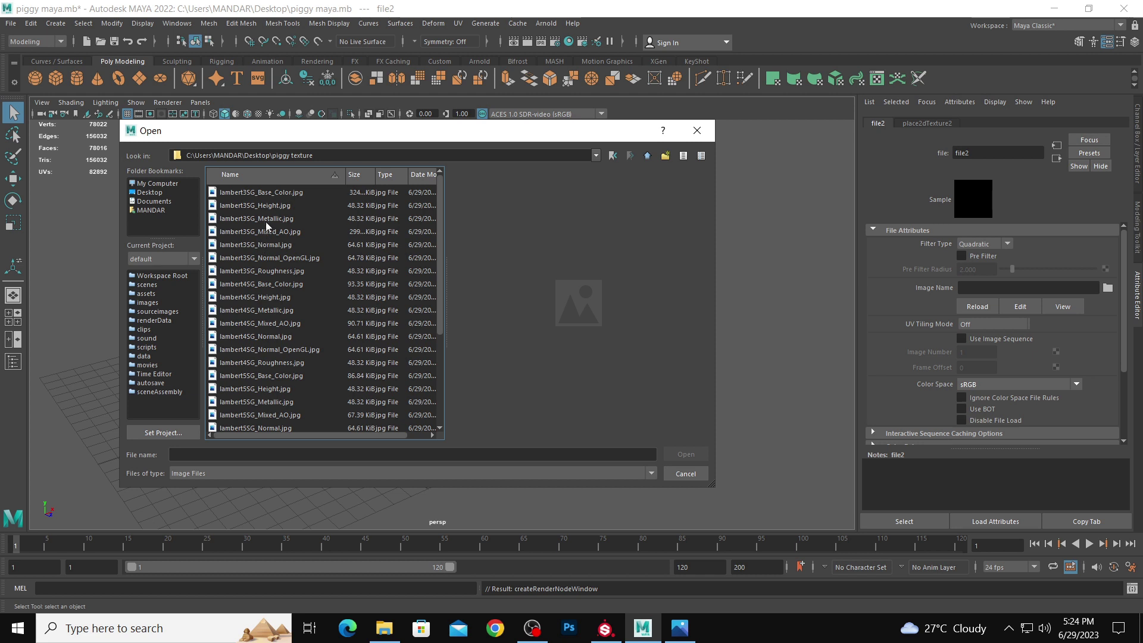
pyautogui.click(271, 194)
pyautogui.click(684, 454)
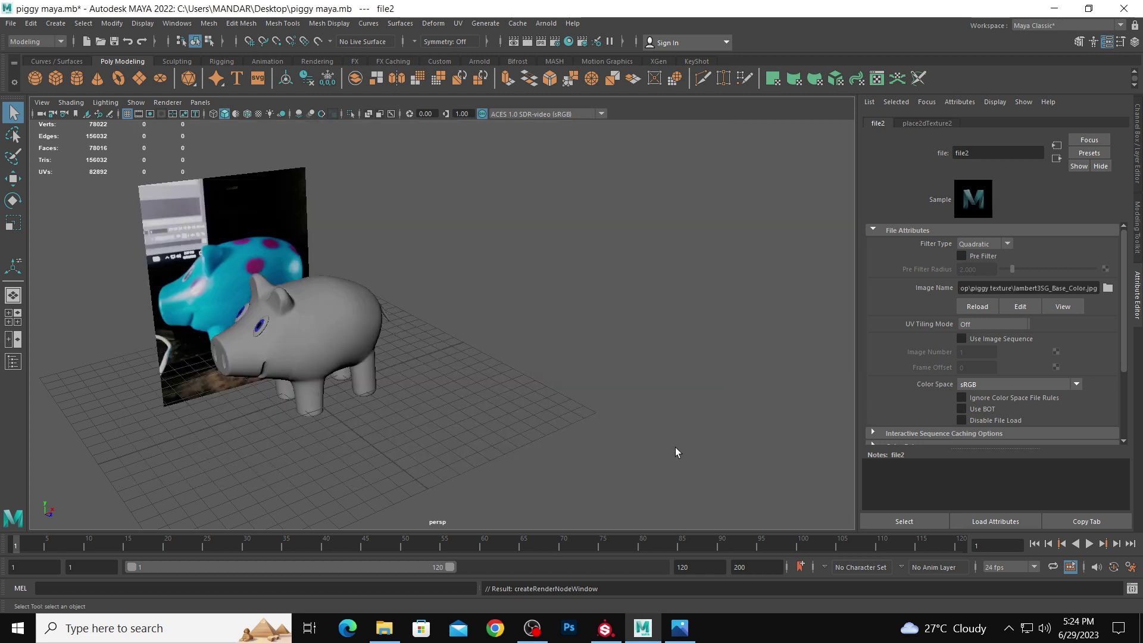
# - Connect a file texture to the color of the eye's lambert4 material and load lambert4SG_Base_Color.jpg from the Desktop's piggy texture folder
pyautogui.click(260, 327)
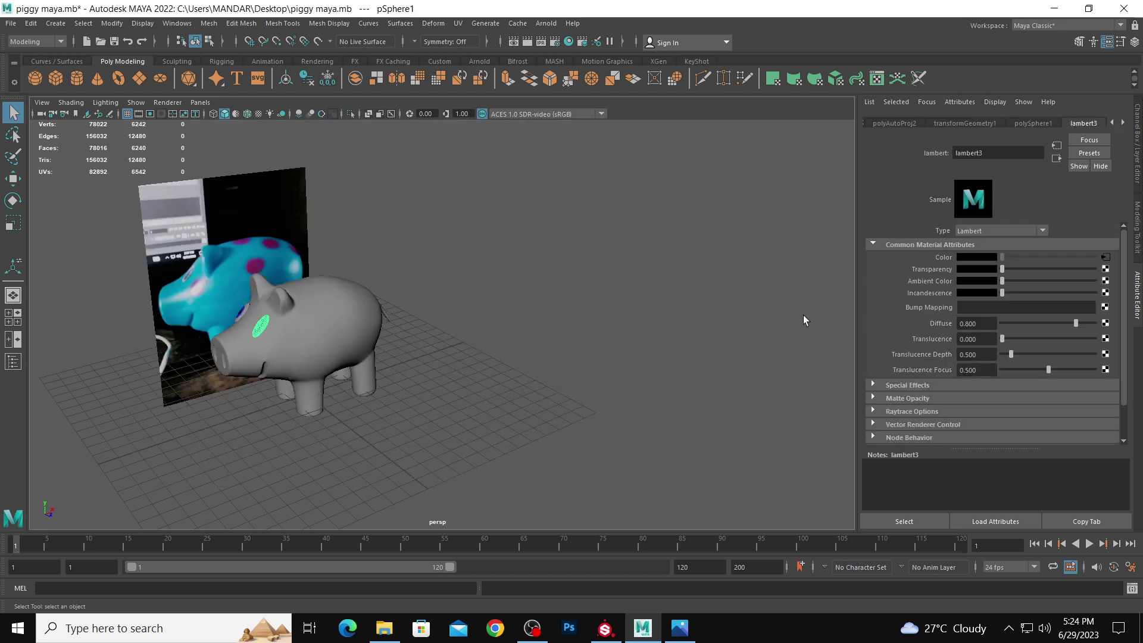
pyautogui.click(1123, 123)
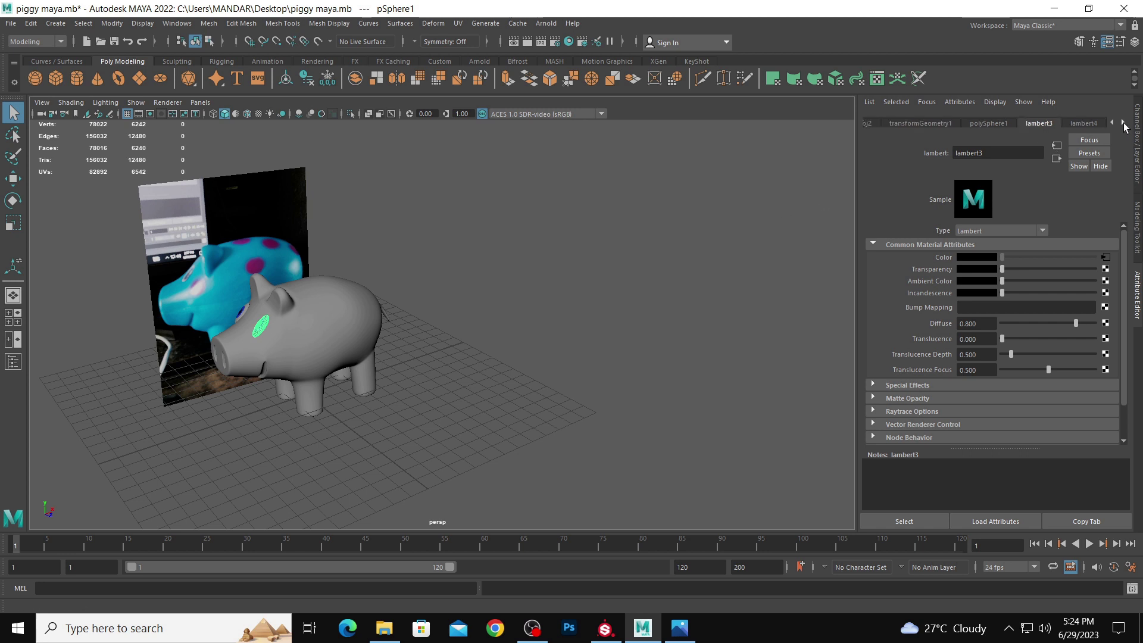
pyautogui.click(1094, 123)
pyautogui.click(1109, 258)
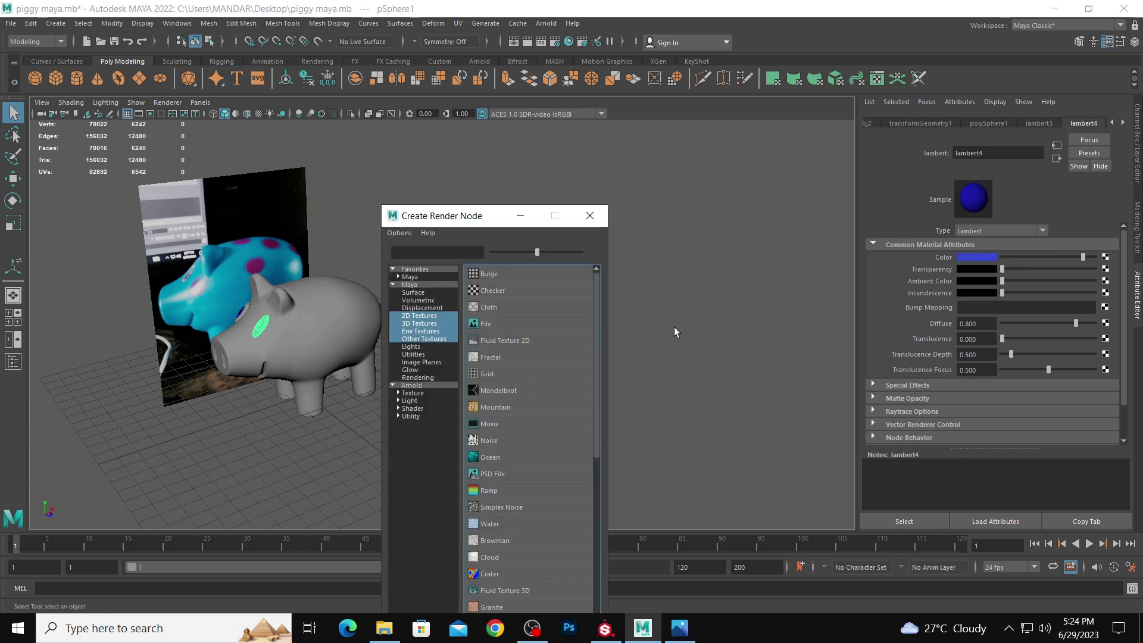
pyautogui.click(482, 331)
pyautogui.click(1107, 288)
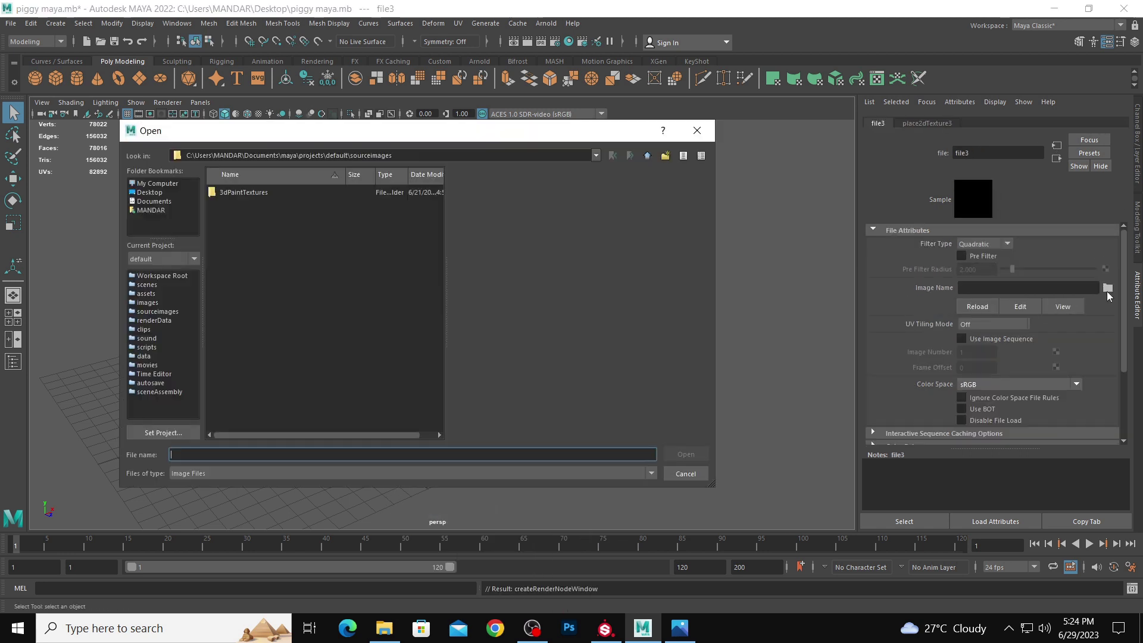
pyautogui.click(150, 192)
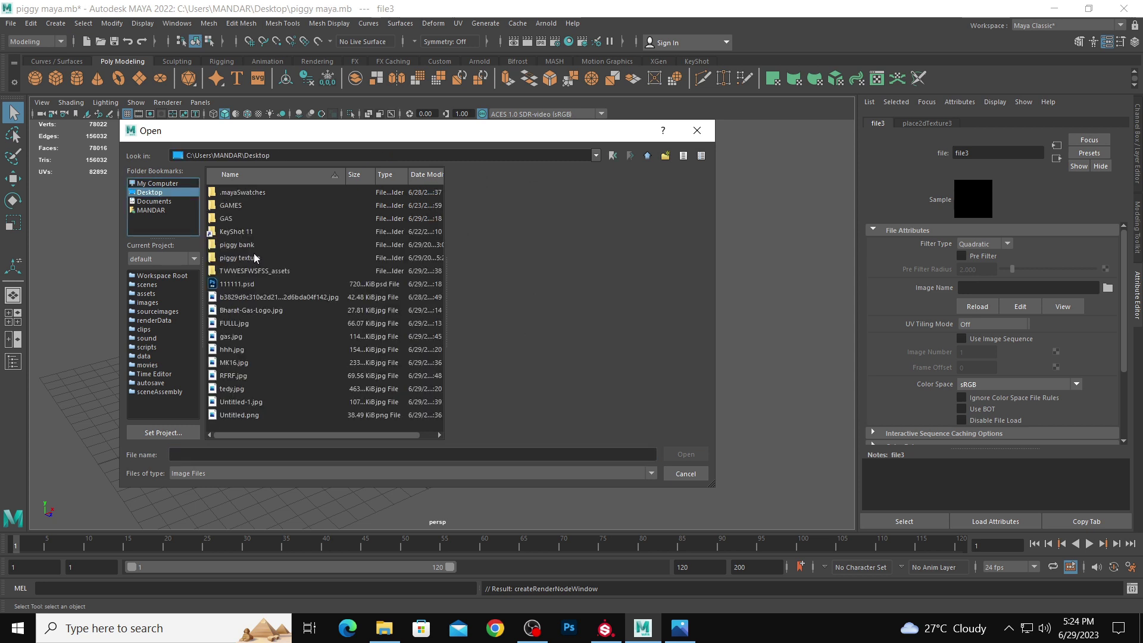
pyautogui.doubleClick(254, 258)
pyautogui.click(271, 286)
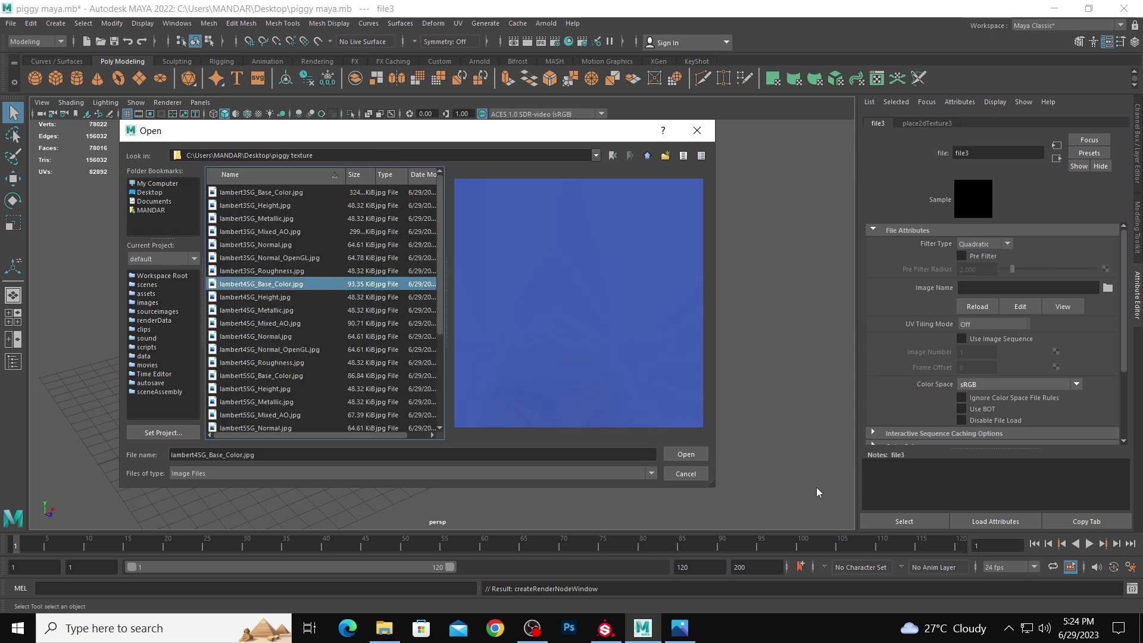
pyautogui.click(687, 456)
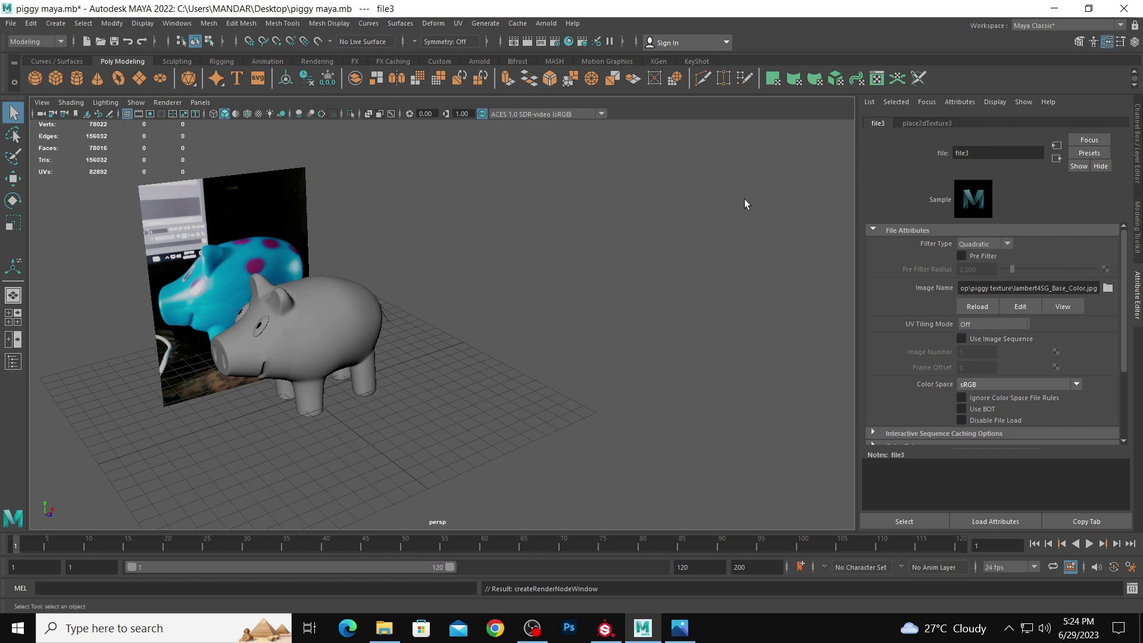
pyautogui.click(471, 290)
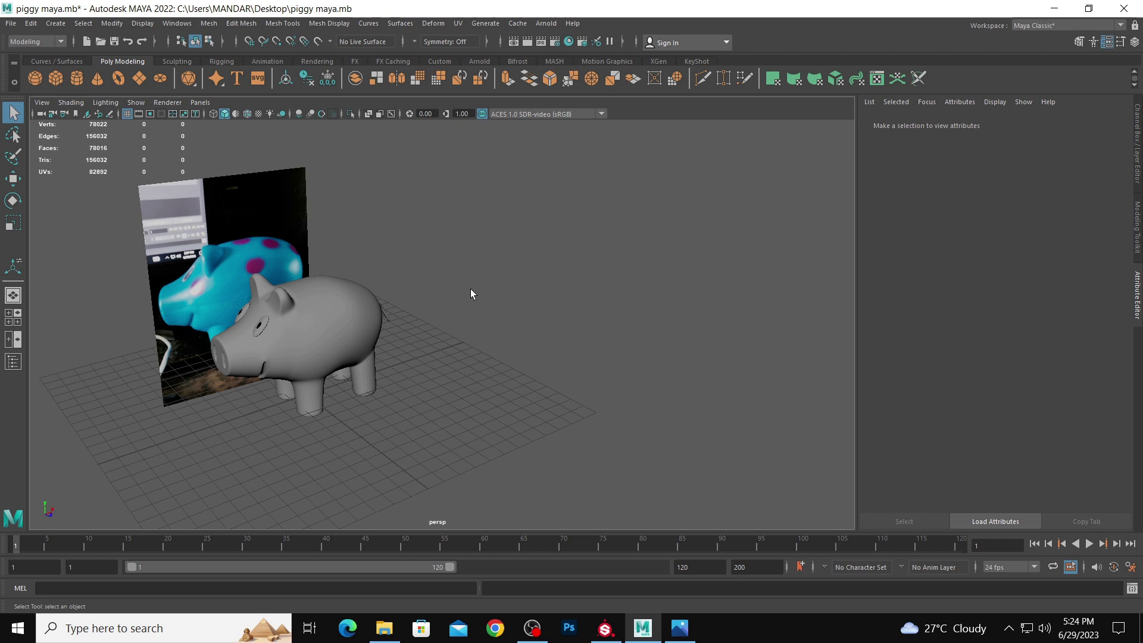
# - Connect a file texture to the color of the eye's lambert5 material, load lambert5SG_Base_Color.jpg from the piggy texture folder, and clear the selection
pyautogui.click(267, 326)
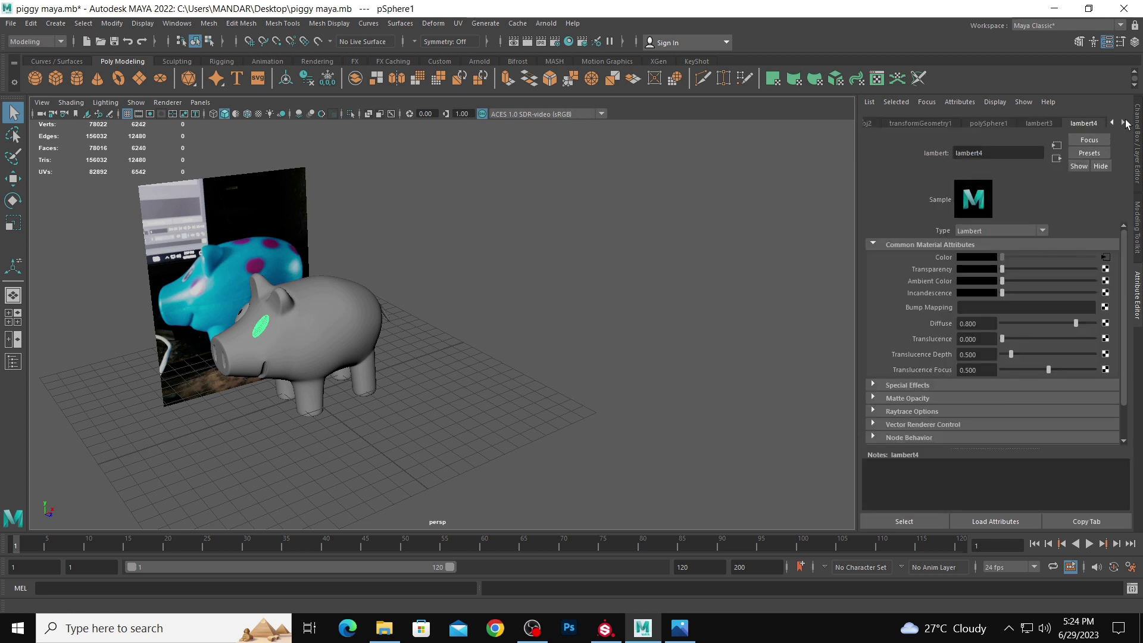
pyautogui.click(1106, 257)
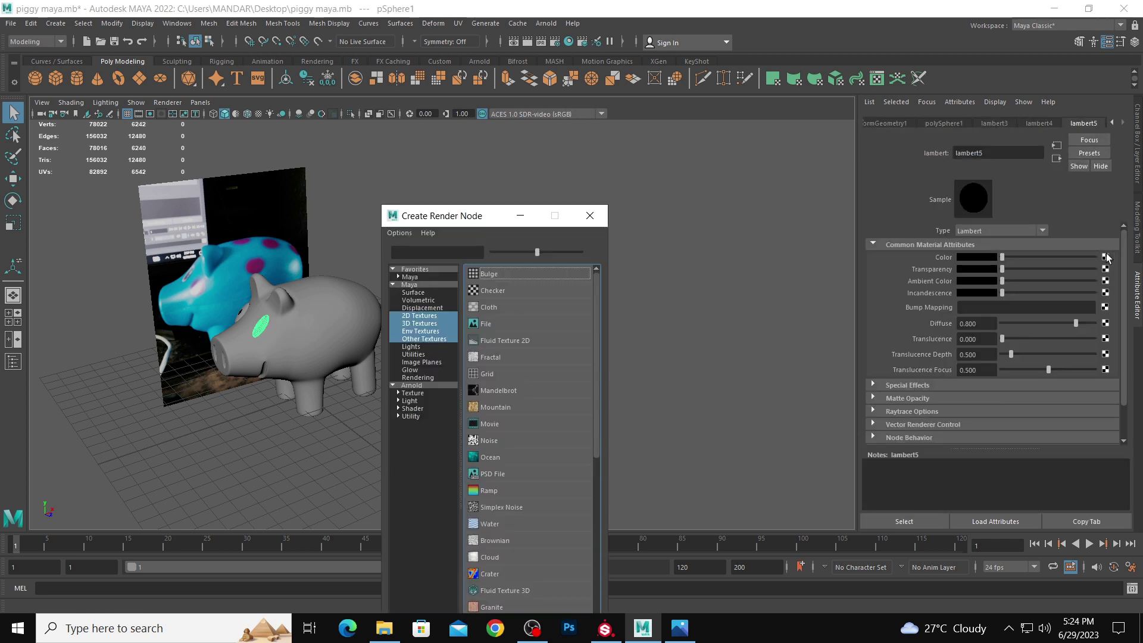
pyautogui.click(516, 324)
pyautogui.click(1108, 288)
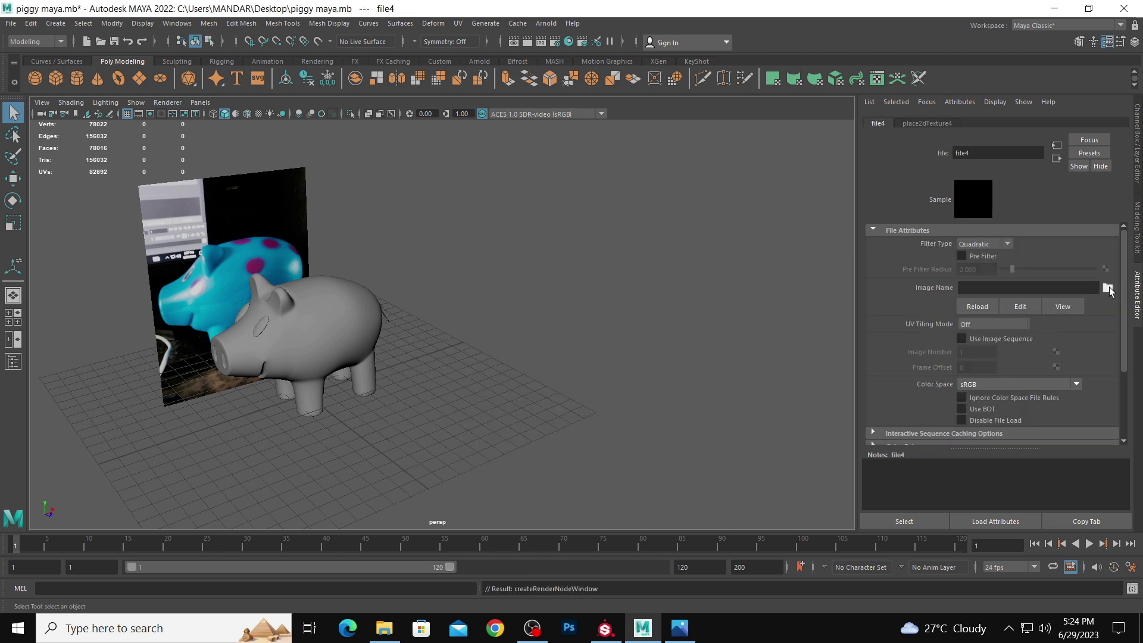
pyautogui.click(150, 192)
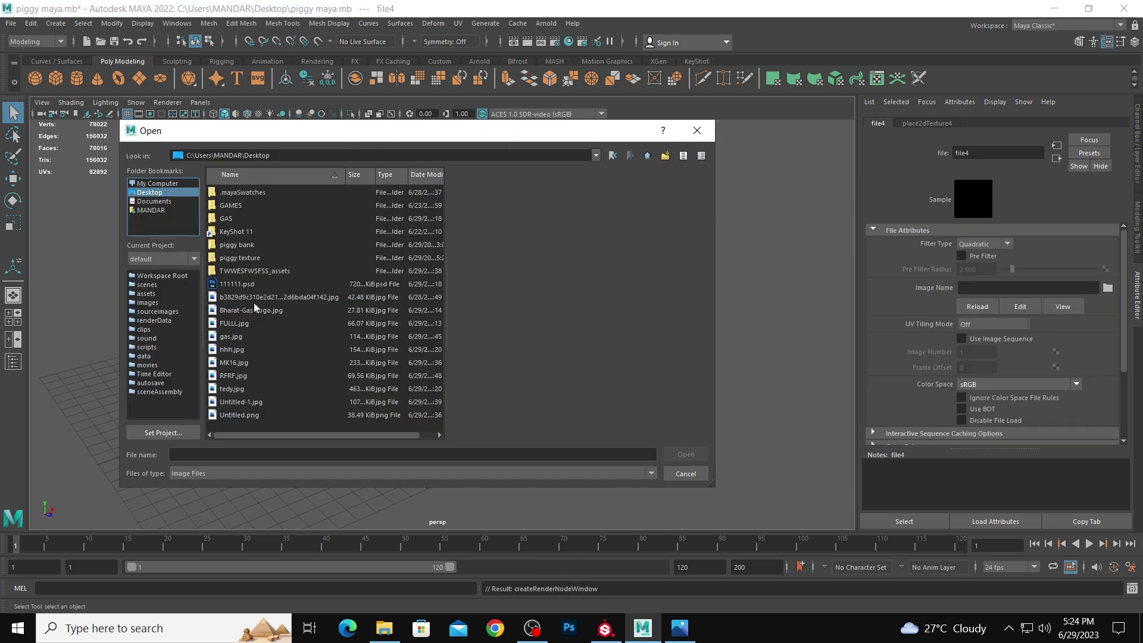
pyautogui.doubleClick(250, 258)
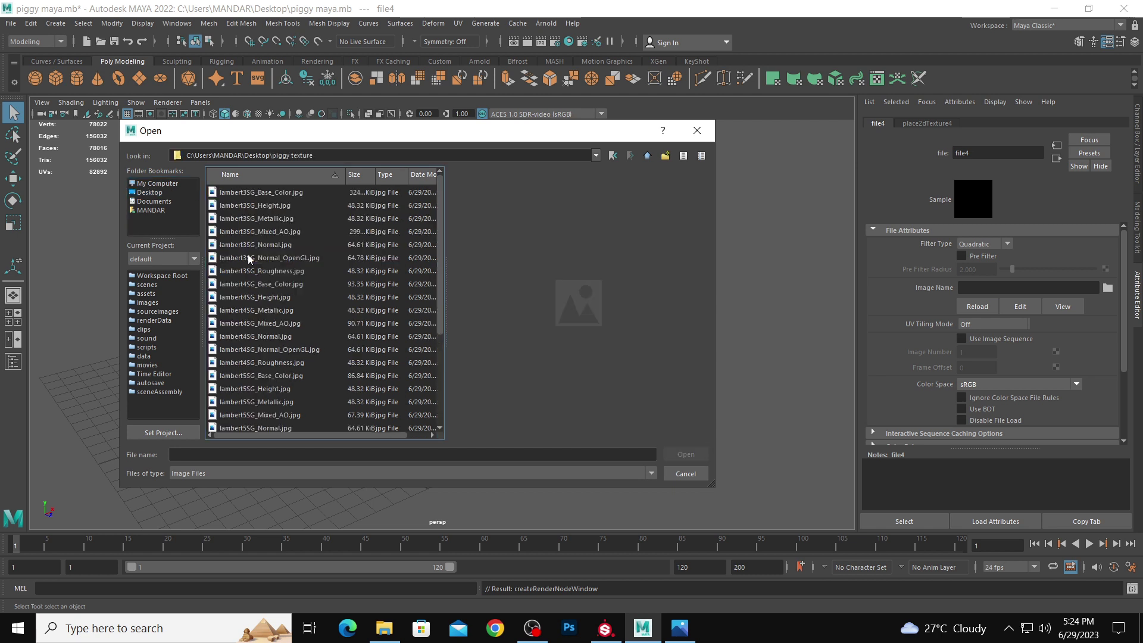
pyautogui.click(275, 377)
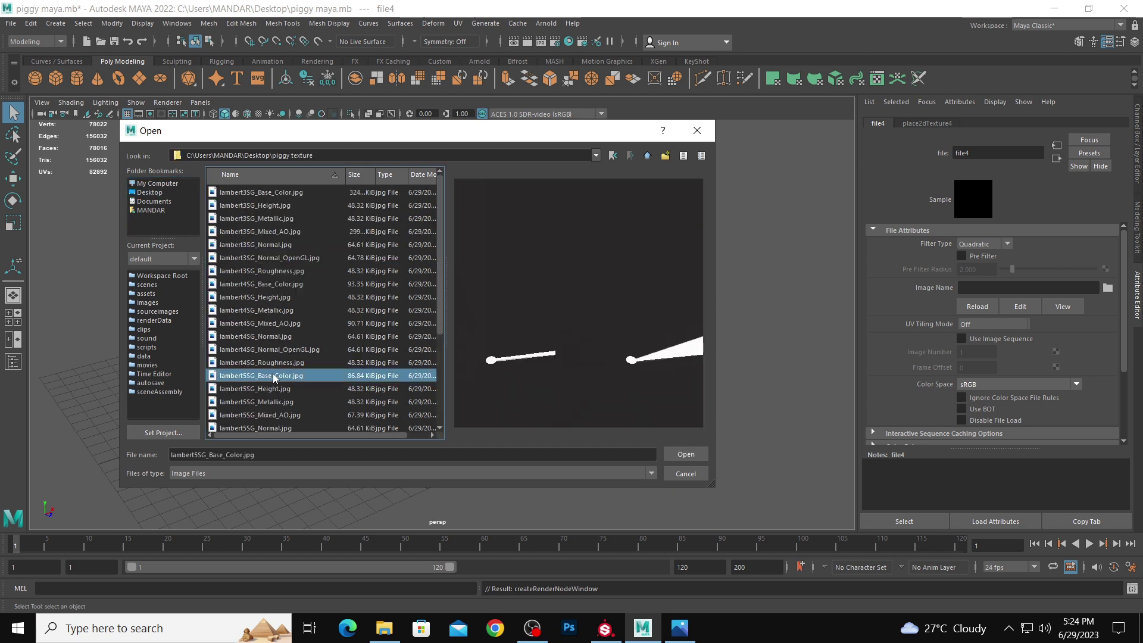
pyautogui.click(686, 454)
pyautogui.click(618, 381)
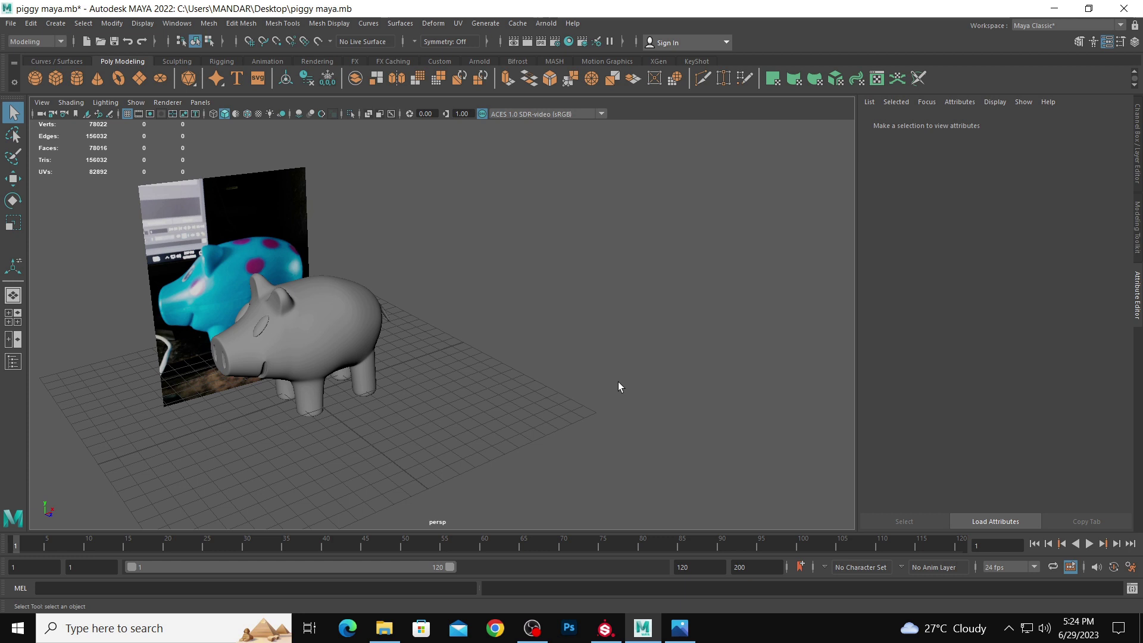
# - Turn on textured display in the viewport and bring the pig's head into close view
pyautogui.click(258, 115)
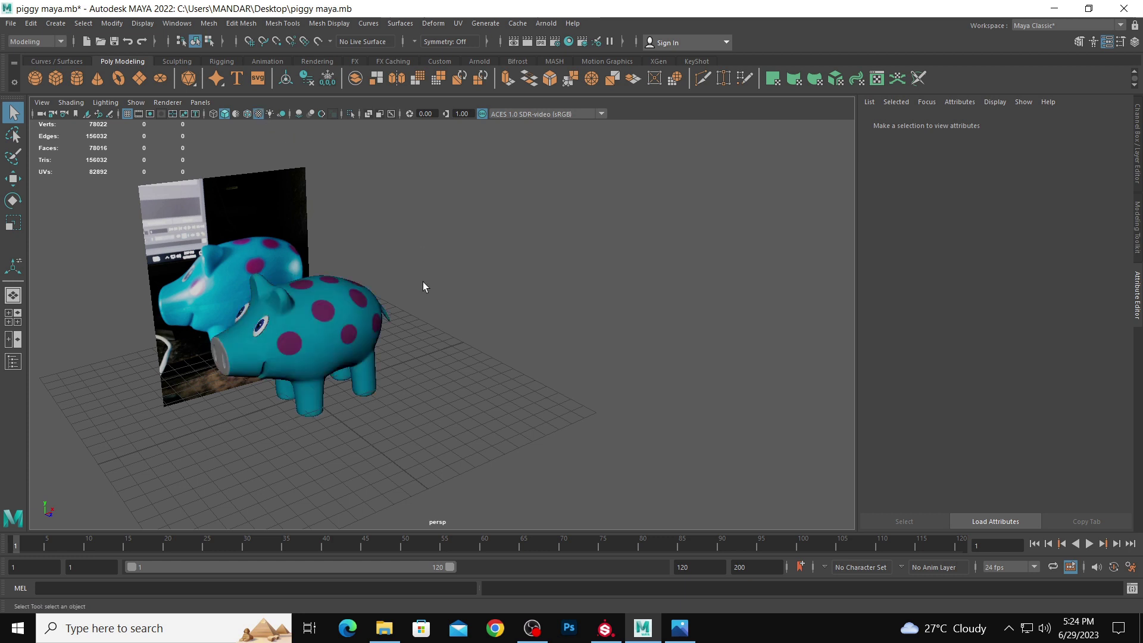
pyautogui.keyDown('alt'); pyautogui.moveTo(424, 283); pyautogui.dragTo(584, 306); pyautogui.keyUp('alt')
pyautogui.keyDown('alt'); pyautogui.moveTo(584, 306); pyautogui.dragTo(603, 314, button='right'); pyautogui.keyUp('alt')
pyautogui.keyDown('alt'); pyautogui.moveTo(602, 314); pyautogui.dragTo(533, 298); pyautogui.keyUp('alt')
pyautogui.keyDown('alt'); pyautogui.moveTo(452, 285); pyautogui.dragTo(580, 306, button='right'); pyautogui.keyUp('alt')
# - In face mode, select the ring of faces outlining the inner surface of the ear on the spotted side facing the camera
pyautogui.click(444, 269)
pyautogui.press('F11')
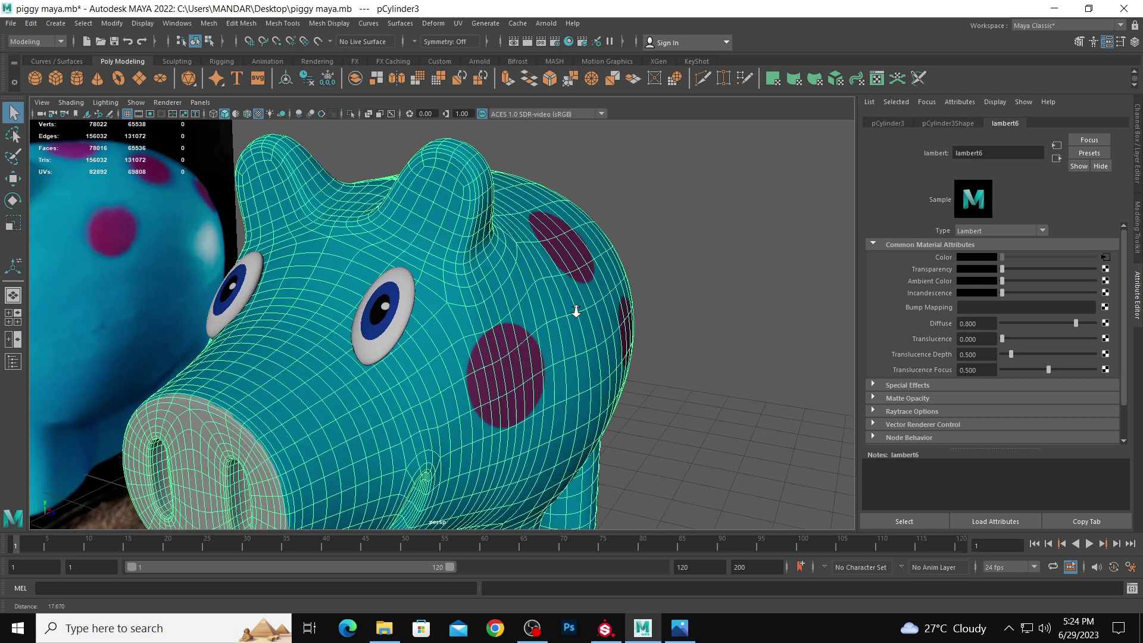
pyautogui.doubleClick(452, 196)
pyautogui.click(391, 225)
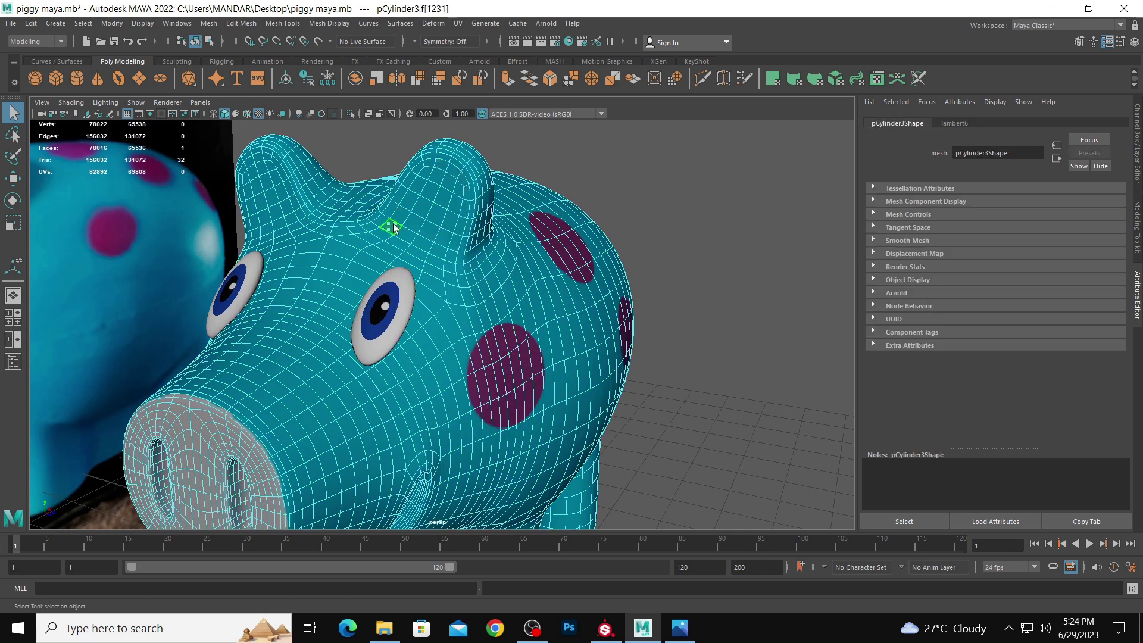
pyautogui.keyDown('shift'); pyautogui.doubleClick(438, 251); pyautogui.keyUp('shift')
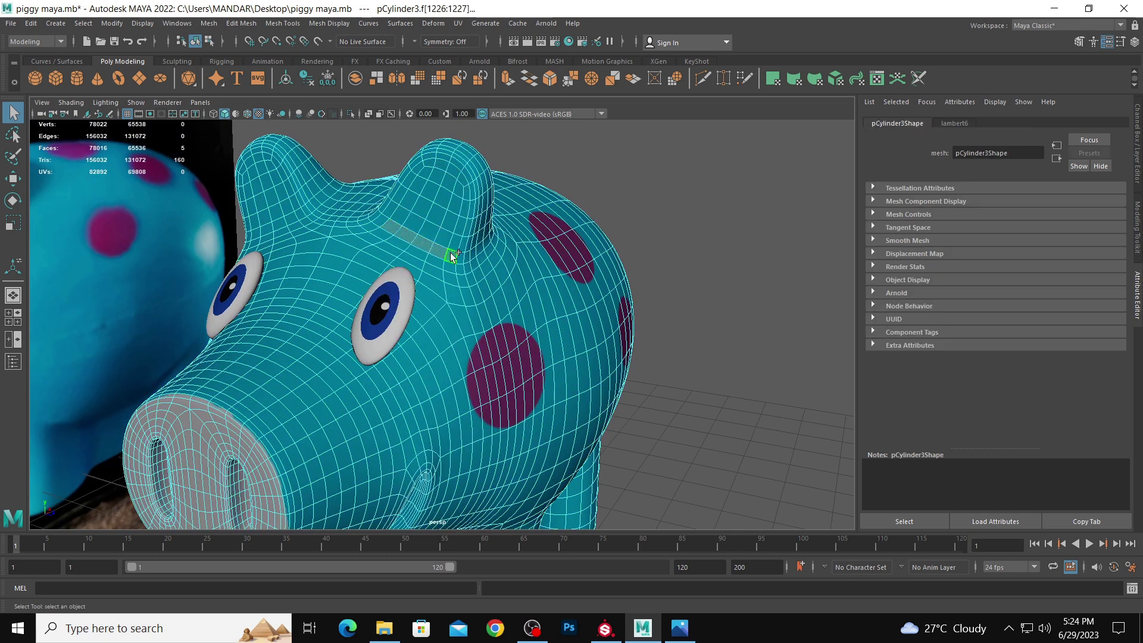
pyautogui.keyDown('shift'); pyautogui.doubleClick(456, 176); pyautogui.keyUp('shift')
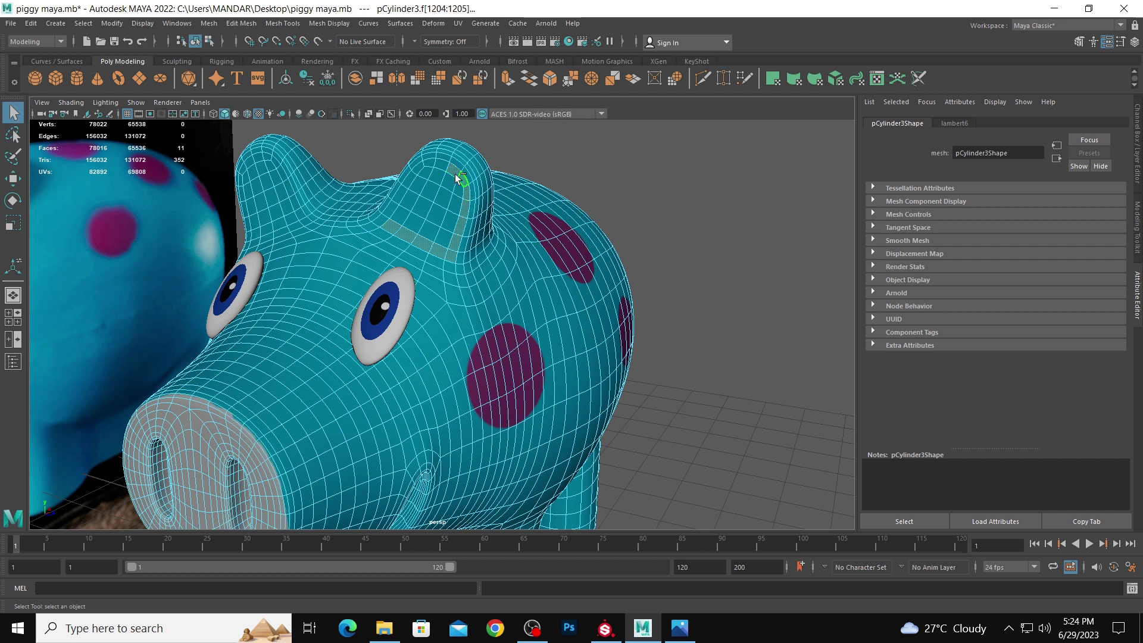
pyautogui.keyDown('shift'); pyautogui.doubleClick(422, 168); pyautogui.keyUp('shift')
pyautogui.keyDown('shift'); pyautogui.doubleClick(385, 219); pyautogui.keyUp('shift')
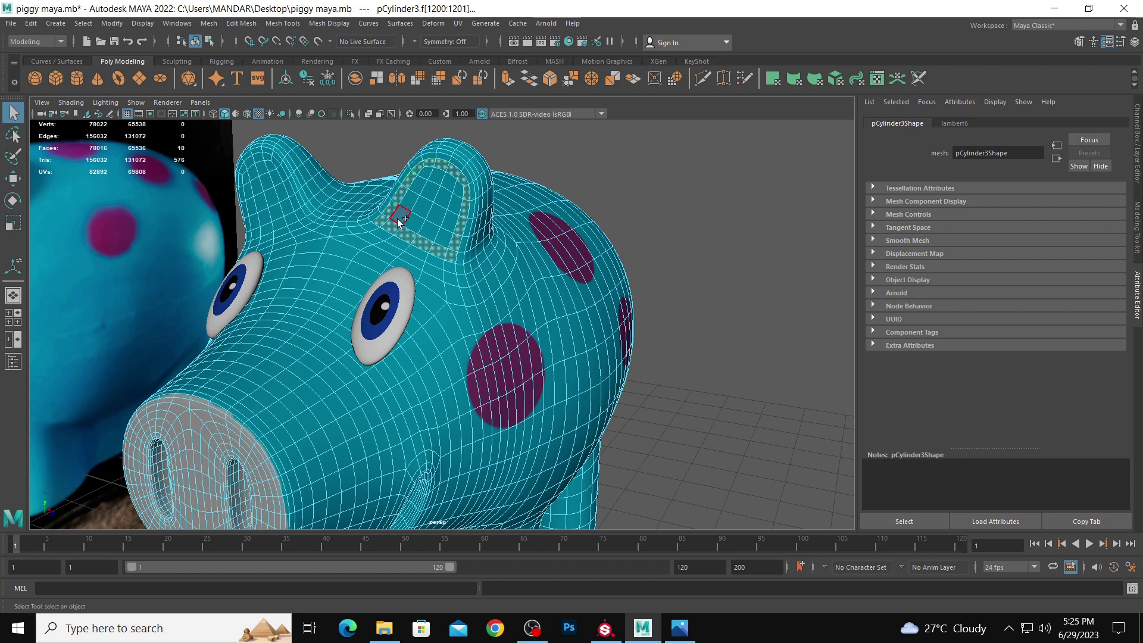
# - Add the remaining faces inside that ear's outline to the selection
pyautogui.keyDown('shift'); pyautogui.doubleClick(451, 225); pyautogui.keyUp('shift')
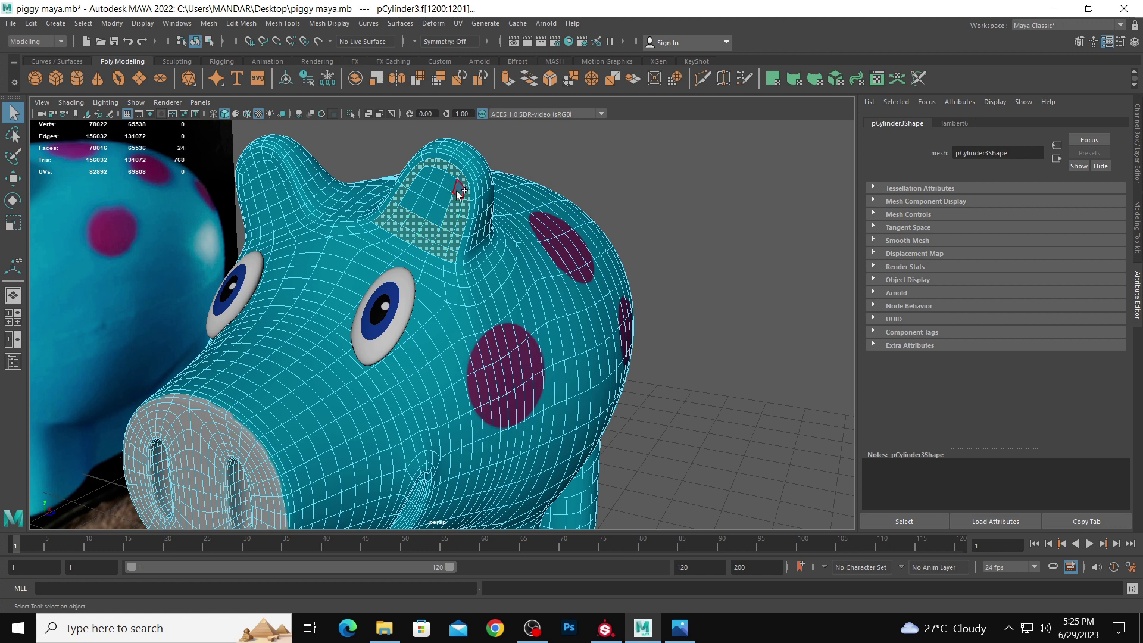
pyautogui.keyDown('shift'); pyautogui.doubleClick(418, 182); pyautogui.keyUp('shift')
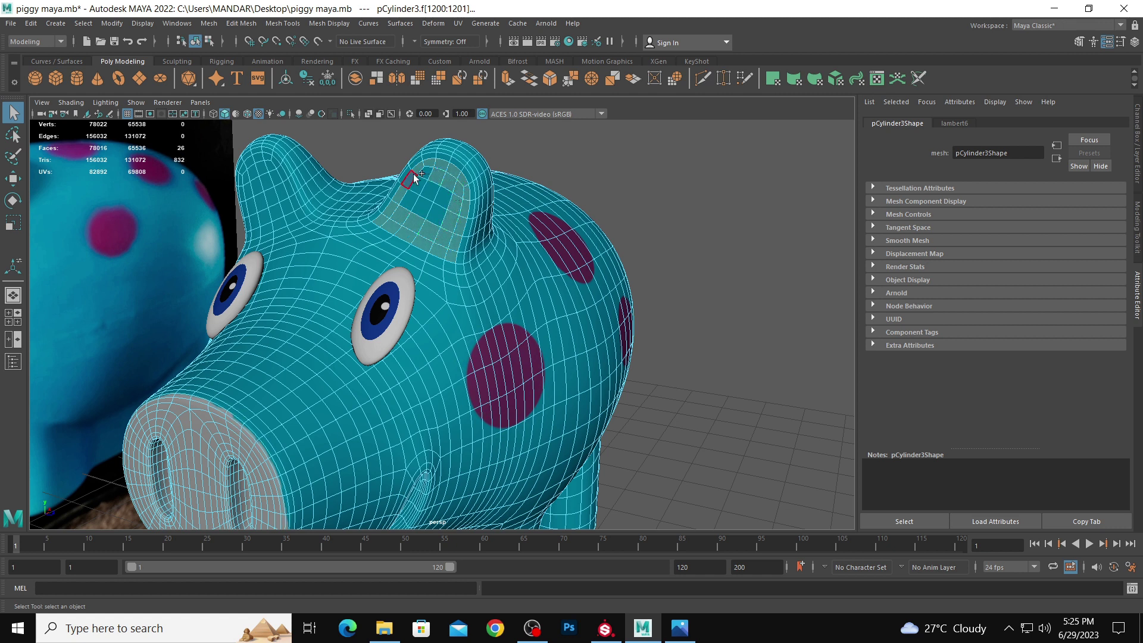
pyautogui.keyDown('shift'); pyautogui.doubleClick(441, 212); pyautogui.keyUp('shift')
pyautogui.keyDown('shift'); pyautogui.doubleClick(440, 212); pyautogui.keyUp('shift')
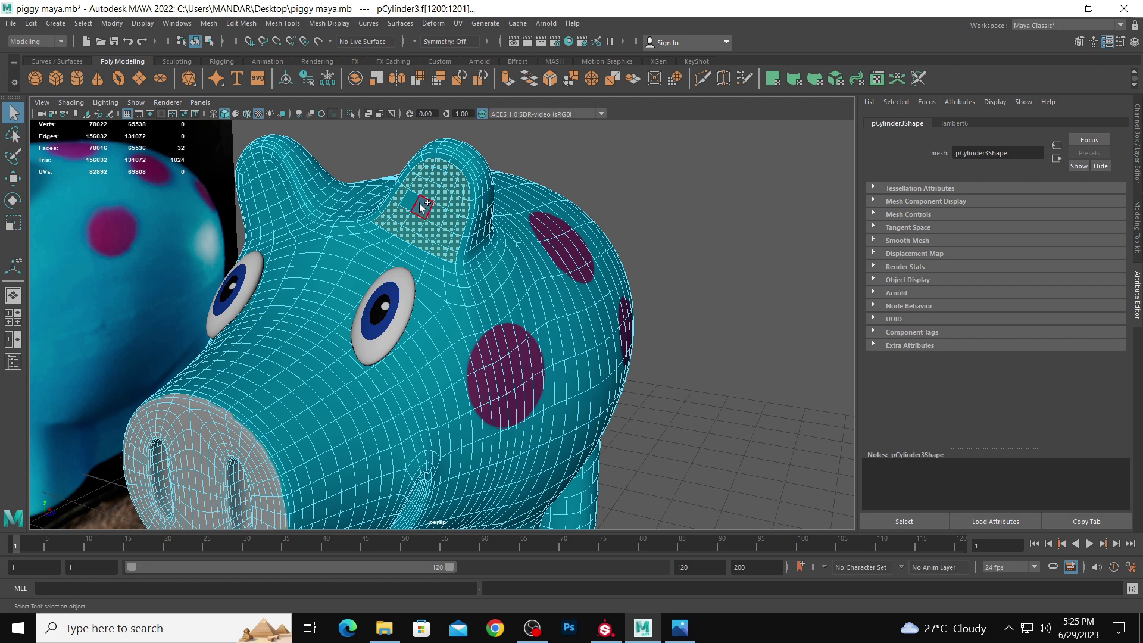
# - Extend the selection with the faces outlining the inner surface of the pig's other ear
pyautogui.keyDown('alt'); pyautogui.moveTo(300, 220); pyautogui.dragTo(392, 253); pyautogui.keyUp('alt')
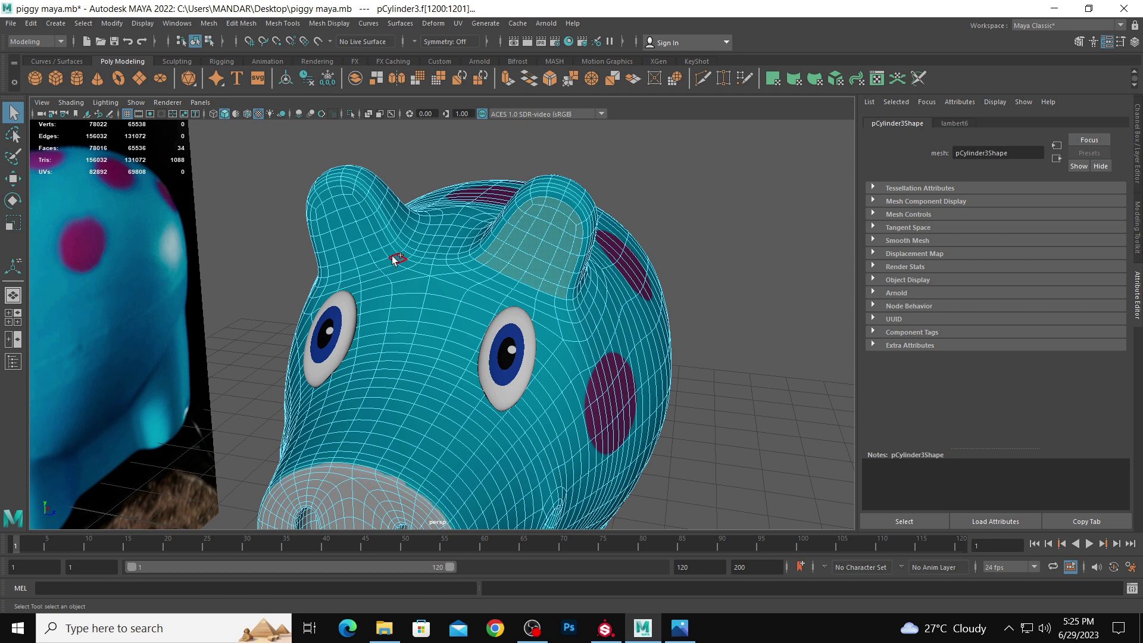
pyautogui.keyDown('shift'); pyautogui.doubleClick(334, 279); pyautogui.keyUp('shift')
pyautogui.keyDown('shift'); pyautogui.click(326, 275); pyautogui.keyUp('shift')
pyautogui.keyDown('alt'); pyautogui.moveTo(327, 275); pyautogui.dragTo(399, 287); pyautogui.keyUp('alt')
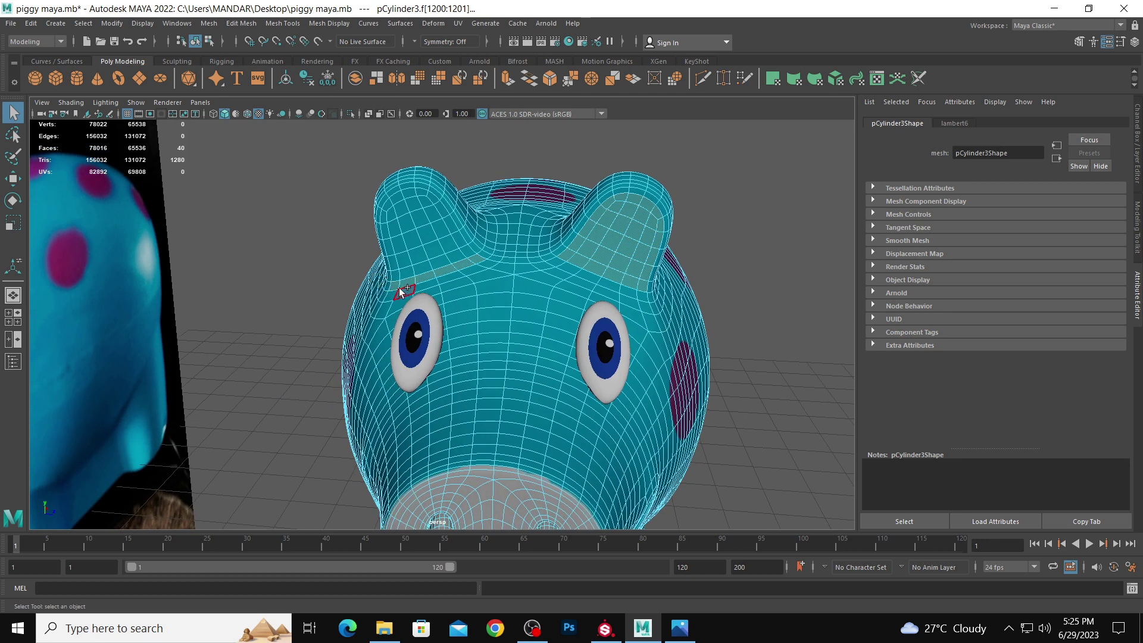
pyautogui.keyDown('shift'); pyautogui.doubleClick(386, 204); pyautogui.keyUp('shift')
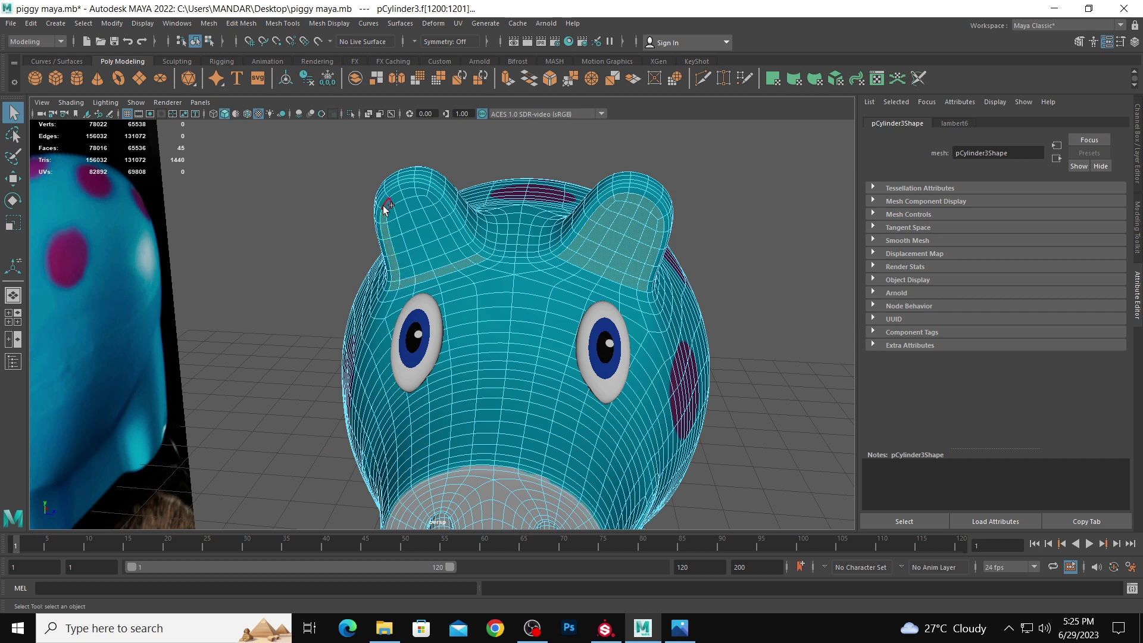
pyautogui.hotkey('ctrl', 'z')
pyautogui.keyDown('shift'); pyautogui.doubleClick(440, 208); pyautogui.keyUp('shift')
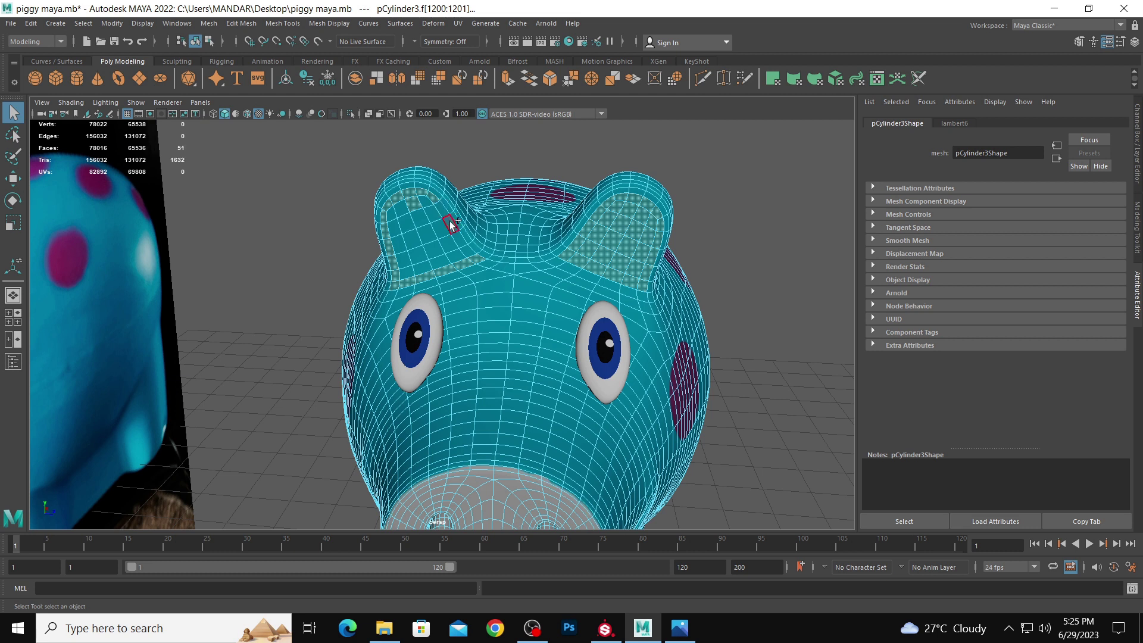
pyautogui.keyDown('shift'); pyautogui.doubleClick(469, 253); pyautogui.keyUp('shift')
# - Fill in the other ear's selection with all faces inside its outline
pyautogui.keyDown('shift'); pyautogui.doubleClick(410, 272); pyautogui.keyUp('shift')
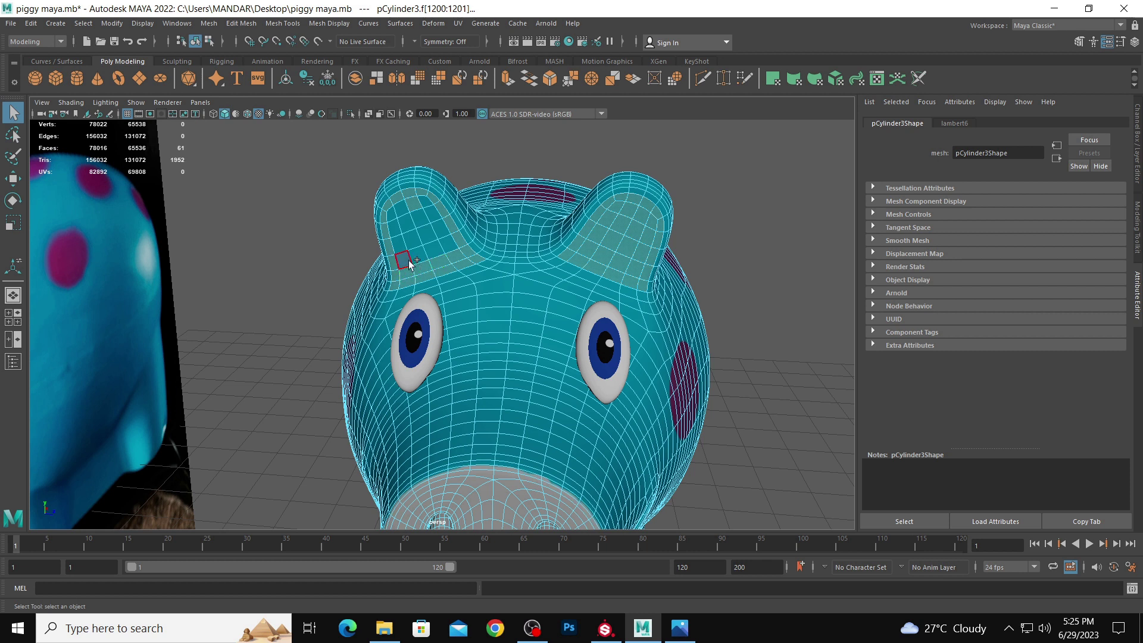
pyautogui.keyDown('shift'); pyautogui.doubleClick(396, 245); pyautogui.keyUp('shift')
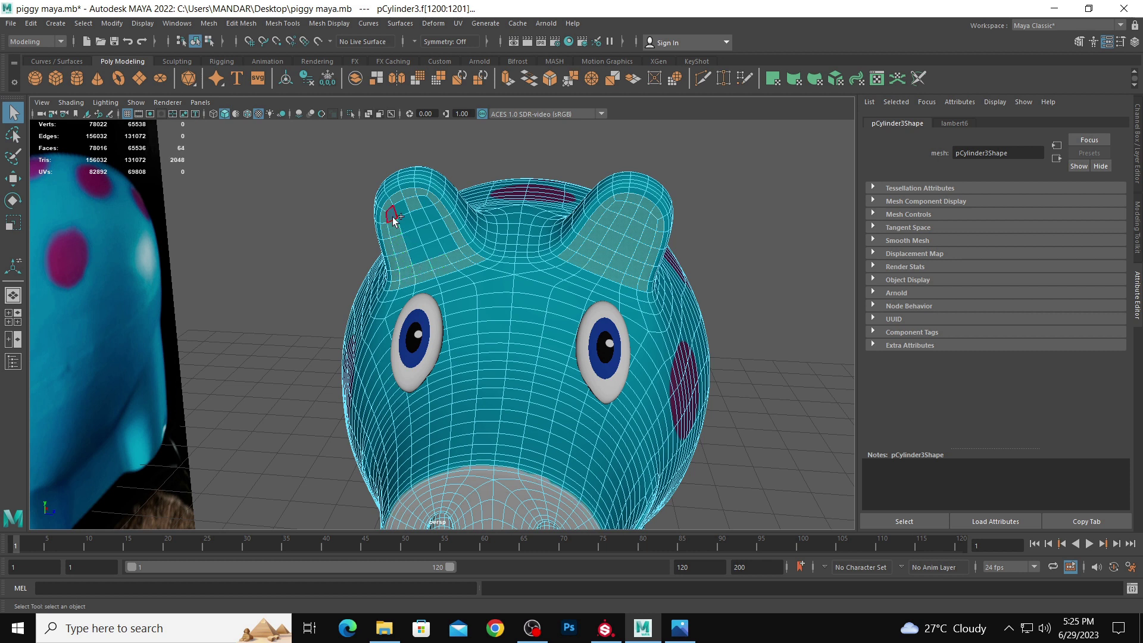
pyautogui.keyDown('shift'); pyautogui.doubleClick(404, 221); pyautogui.keyUp('shift')
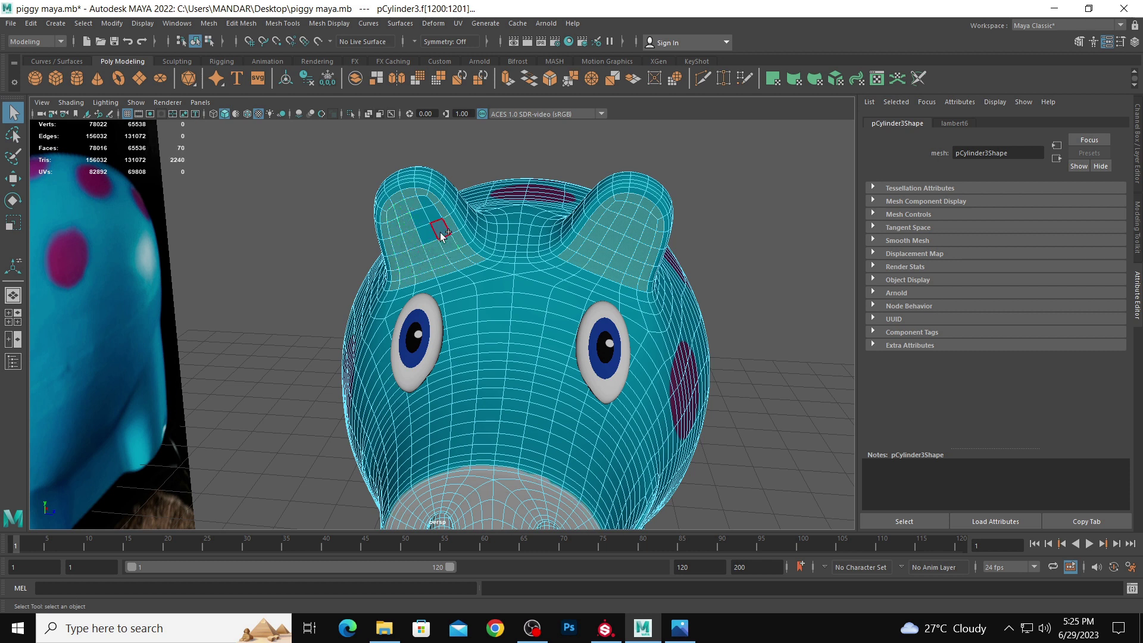
pyautogui.keyDown('shift'); pyautogui.doubleClick(429, 214); pyautogui.keyUp('shift')
pyautogui.keyDown('shift'); pyautogui.click(430, 213); pyautogui.keyUp('shift')
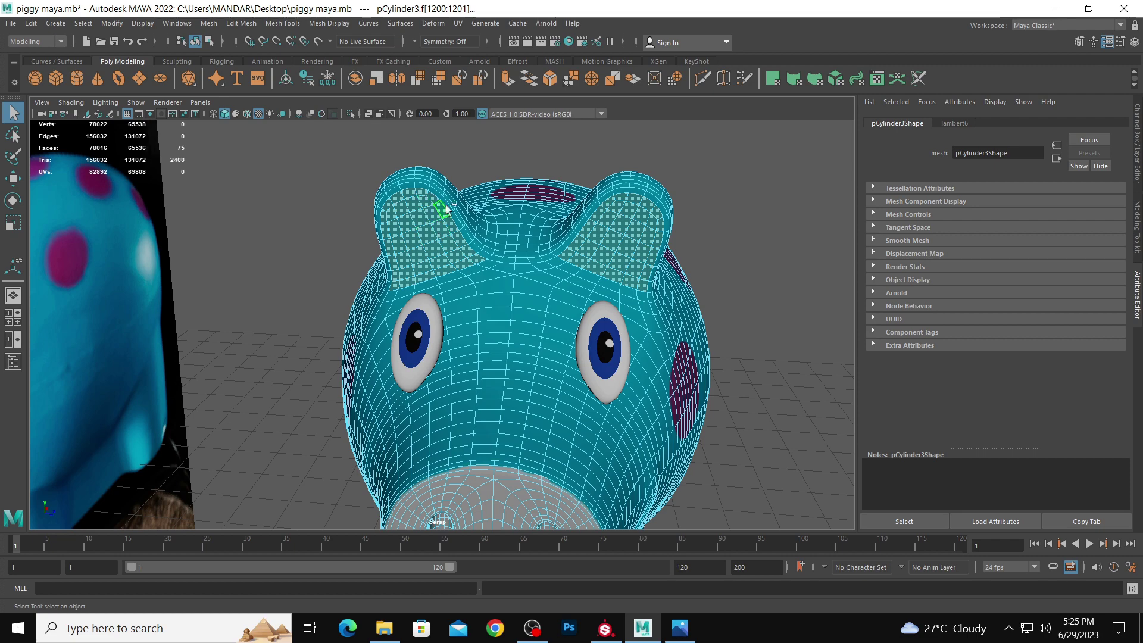
# - Assign a new Lambert material to the selected inner ear faces and set its color to white
pyautogui.keyDown('alt'); pyautogui.moveTo(430, 213); pyautogui.dragTo(400, 227); pyautogui.keyUp('alt')
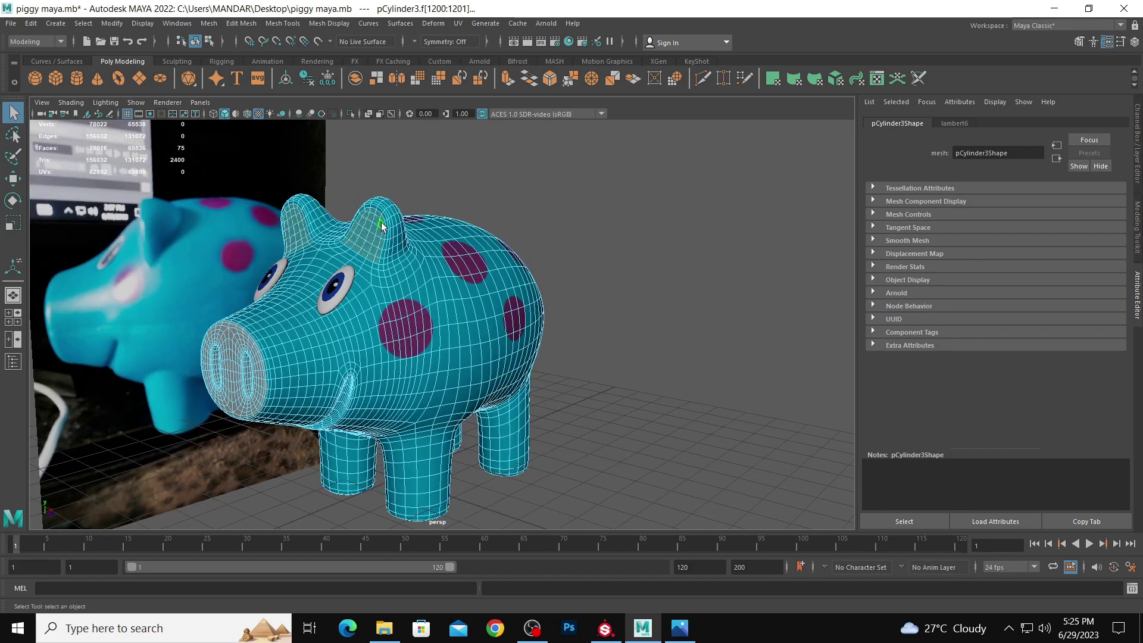
pyautogui.moveTo(381, 225); pyautogui.dragTo(421, 513, button='right')
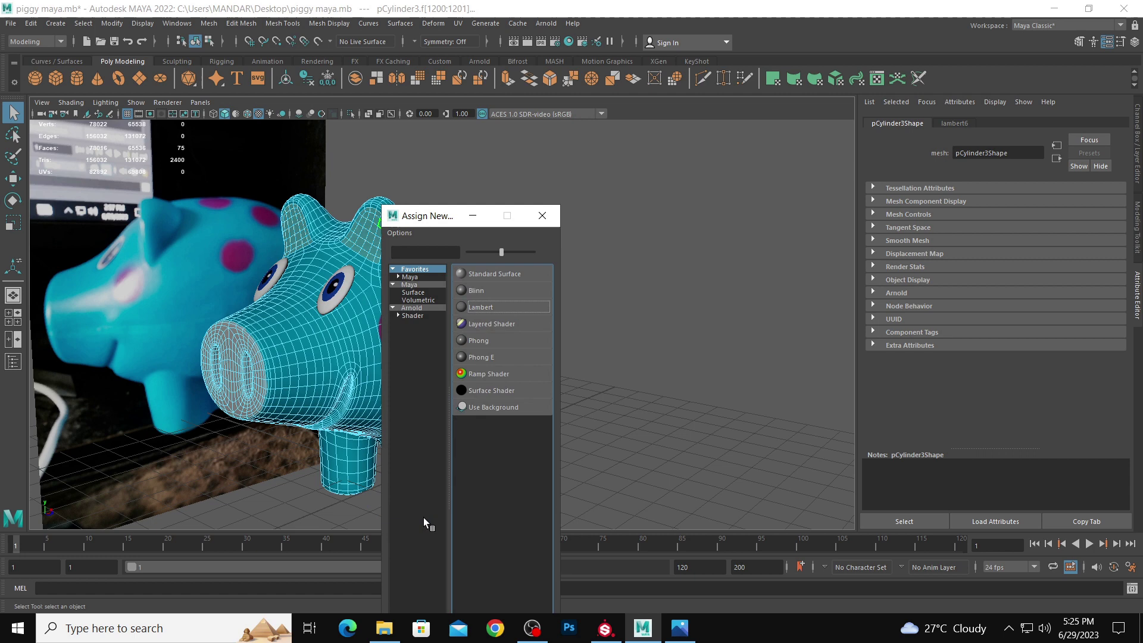
pyautogui.click(484, 307)
pyautogui.click(966, 263)
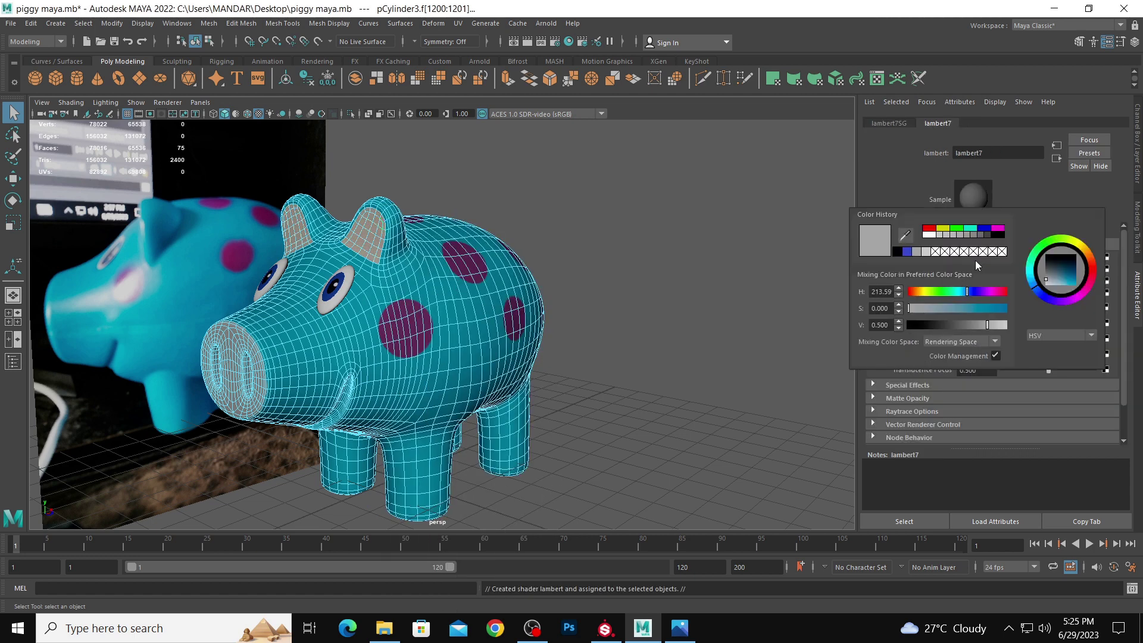
pyautogui.click(927, 236)
pyautogui.click(745, 220)
pyautogui.scroll(-3, 566, 235)
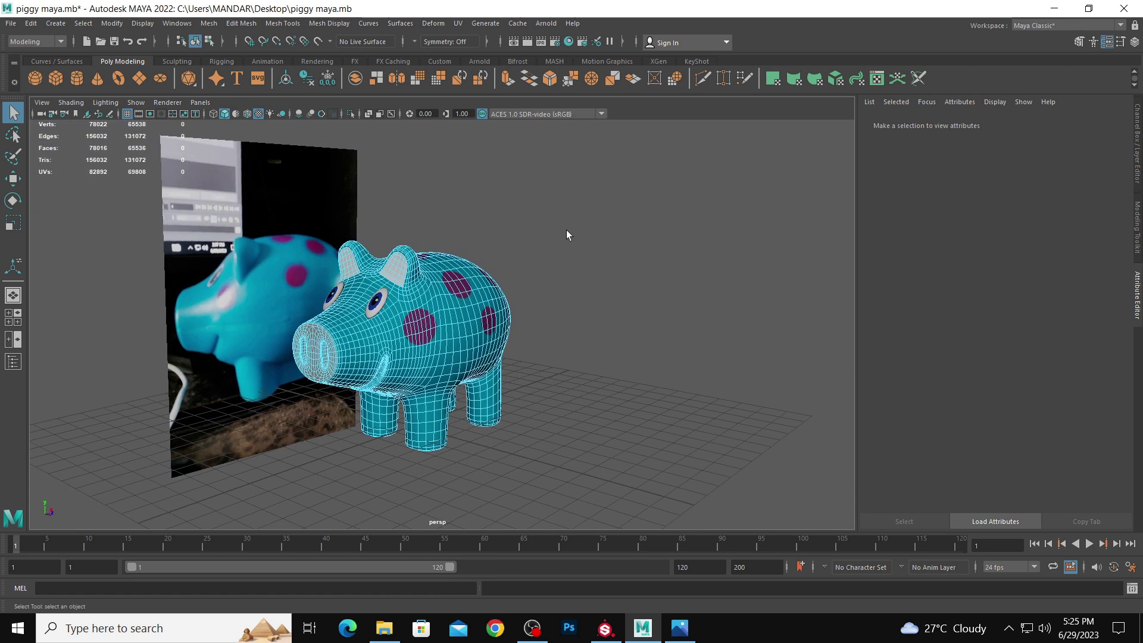
# - Check the white inner ears in object mode, and undo the material assignment back to the face selection
pyautogui.rightClick(471, 288)
pyautogui.click(533, 265)
pyautogui.scroll(5, 639, 319)
pyautogui.keyDown('alt'); pyautogui.moveTo(638, 319); pyautogui.dragTo(669, 317); pyautogui.keyUp('alt')
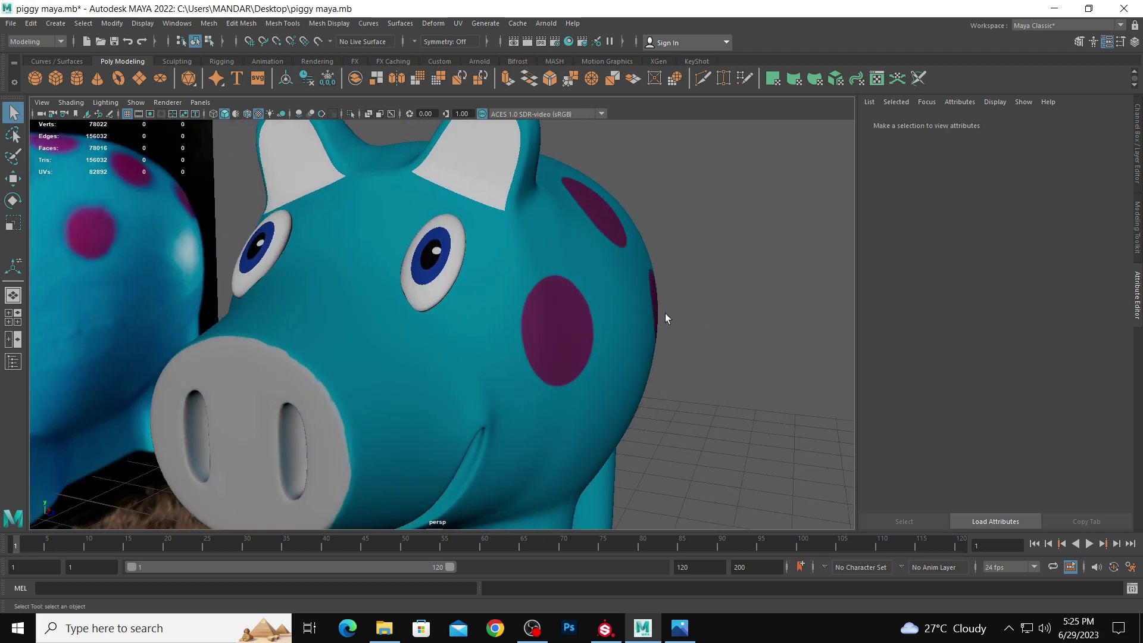
pyautogui.scroll(-2, 581, 302)
pyautogui.hotkey('ctrl', 'z')
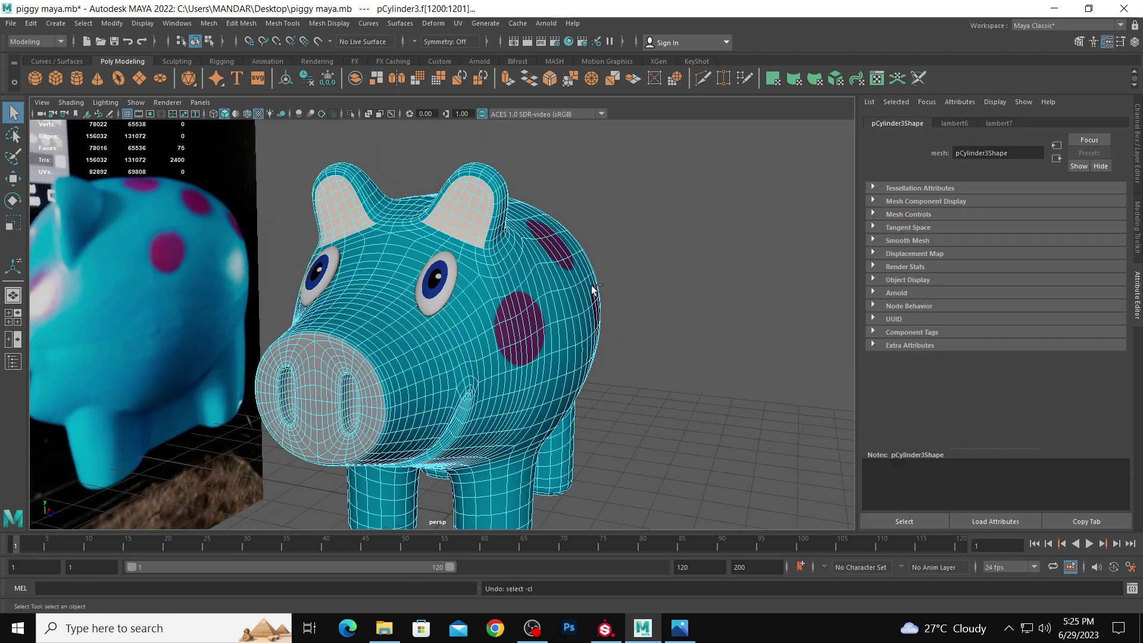
pyautogui.keyDown('shift'); pyautogui.click(423, 231); pyautogui.keyUp('shift')
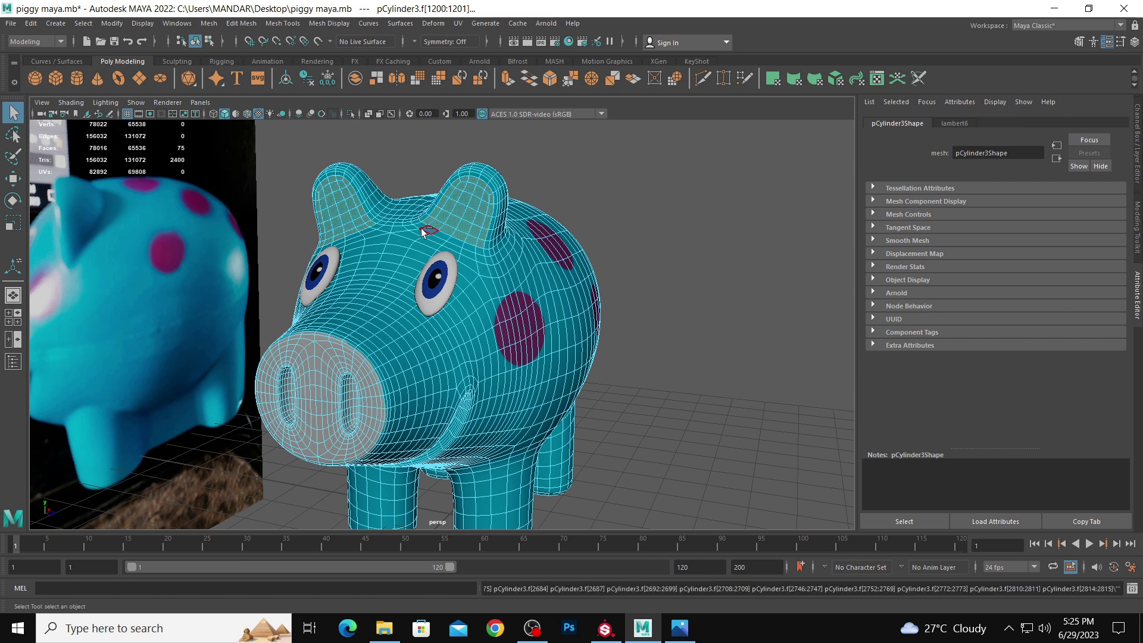
# - Deselect the lowest row of faces on the inner surface of the ear on the spotted side
pyautogui.keyDown('ctrl'); pyautogui.click(482, 245); pyautogui.keyUp('ctrl')
pyautogui.keyDown('ctrl'); pyautogui.click(473, 241); pyautogui.keyUp('ctrl')
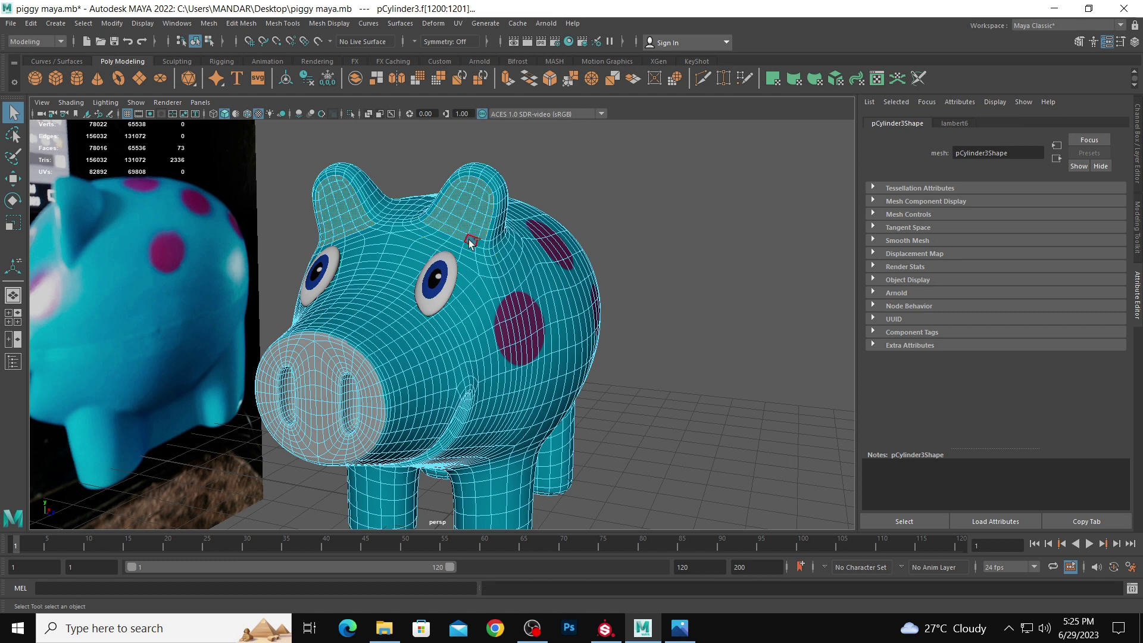
pyautogui.keyDown('ctrl'); pyautogui.click(460, 236); pyautogui.keyUp('ctrl')
pyautogui.keyDown('ctrl'); pyautogui.click(447, 230); pyautogui.keyUp('ctrl')
pyautogui.keyDown('ctrl'); pyautogui.click(436, 225); pyautogui.keyUp('ctrl')
pyautogui.keyDown('ctrl'); pyautogui.click(427, 220); pyautogui.keyUp('ctrl')
# - Deselect the lowest row of faces on the inner surface of the other ear
pyautogui.keyDown('ctrl'); pyautogui.click(372, 224); pyautogui.keyUp('ctrl')
pyautogui.keyDown('ctrl'); pyautogui.click(365, 226); pyautogui.keyUp('ctrl')
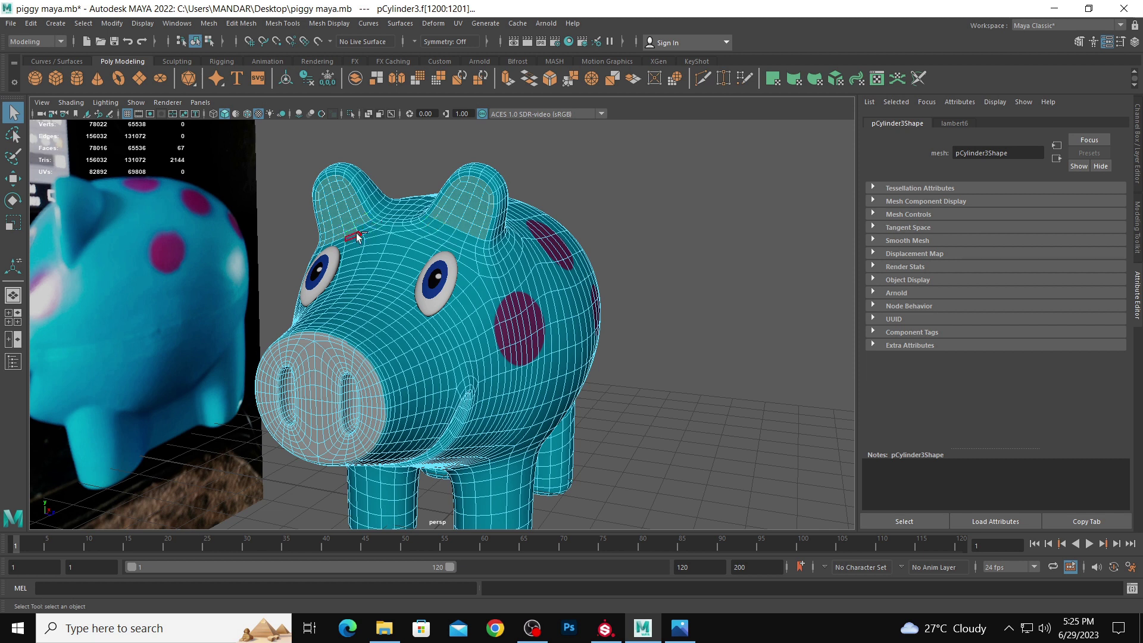
pyautogui.keyDown('ctrl'); pyautogui.click(356, 230); pyautogui.keyUp('ctrl')
pyautogui.keyDown('ctrl'); pyautogui.click(346, 236); pyautogui.keyUp('ctrl')
pyautogui.keyDown('ctrl'); pyautogui.click(338, 242); pyautogui.keyUp('ctrl')
pyautogui.keyDown('ctrl'); pyautogui.click(328, 246); pyautogui.keyUp('ctrl')
# - Remove one more bottom row of faces from the other ear's selection
pyautogui.keyDown('alt'); pyautogui.moveTo(502, 266); pyautogui.dragTo(545, 264); pyautogui.keyUp('alt')
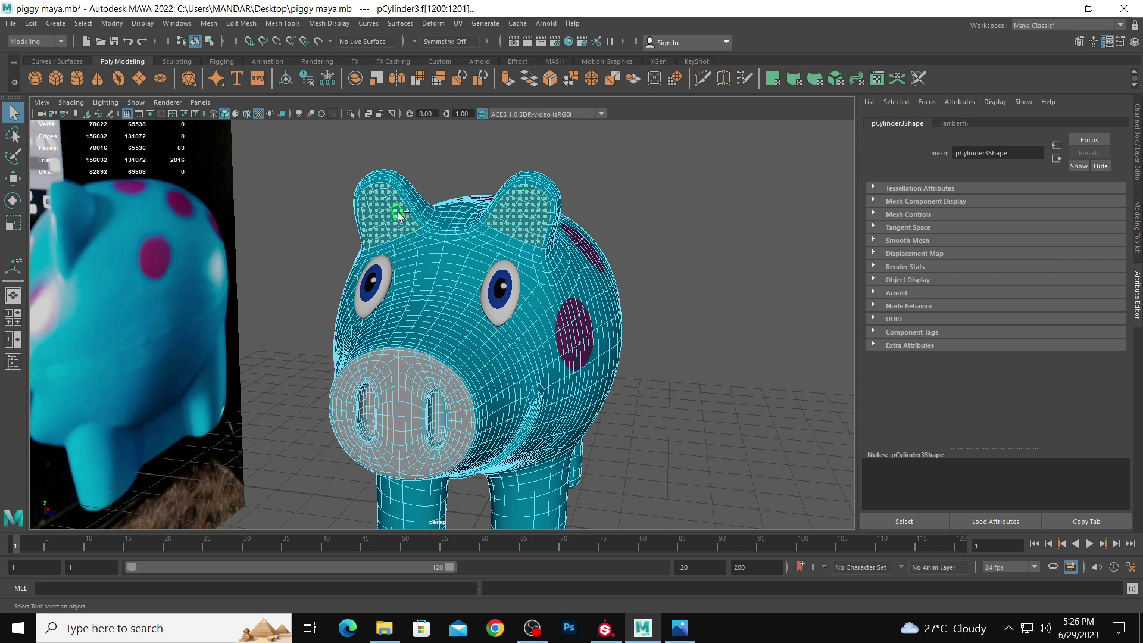
pyautogui.keyDown('ctrl'); pyautogui.click(413, 227); pyautogui.keyUp('ctrl')
pyautogui.keyDown('ctrl'); pyautogui.click(405, 230); pyautogui.keyUp('ctrl')
pyautogui.keyDown('ctrl'); pyautogui.click(395, 234); pyautogui.keyUp('ctrl')
pyautogui.keyDown('ctrl'); pyautogui.click(386, 239); pyautogui.keyUp('ctrl')
pyautogui.keyDown('ctrl'); pyautogui.click(375, 246); pyautogui.keyUp('ctrl')
pyautogui.keyDown('ctrl'); pyautogui.click(372, 250); pyautogui.keyUp('ctrl')
# - Assign a new Lambert material with a white color to the trimmed inner ear face selection
pyautogui.moveTo(394, 208); pyautogui.dragTo(420, 515, button='right')
pyautogui.click(501, 305)
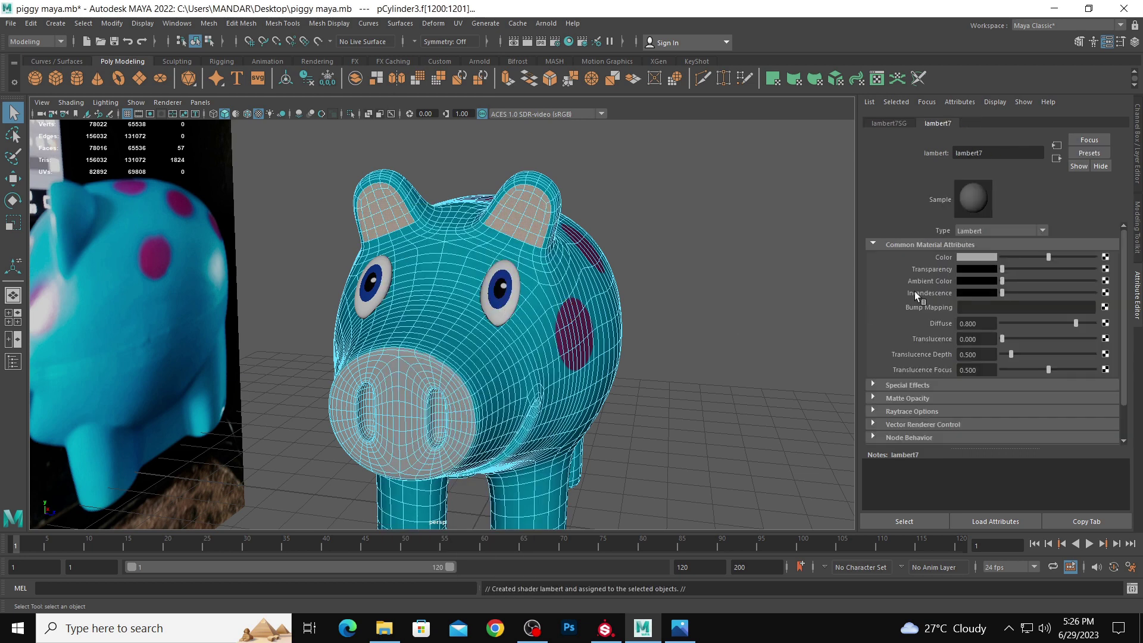
pyautogui.click(961, 257)
pyautogui.click(679, 229)
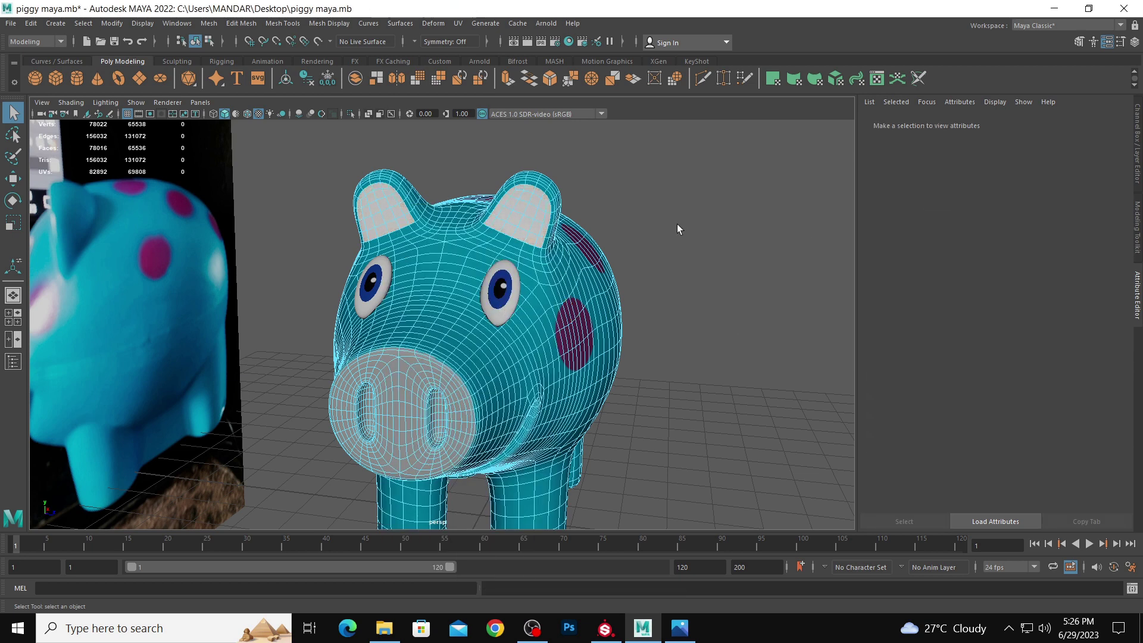
# - In object mode, lower the brightness of the inner ears' Lambert color to a light gray
pyautogui.scroll(-5, 677, 225)
pyautogui.keyDown('alt'); pyautogui.moveTo(549, 229); pyautogui.dragTo(513, 268); pyautogui.keyUp('alt')
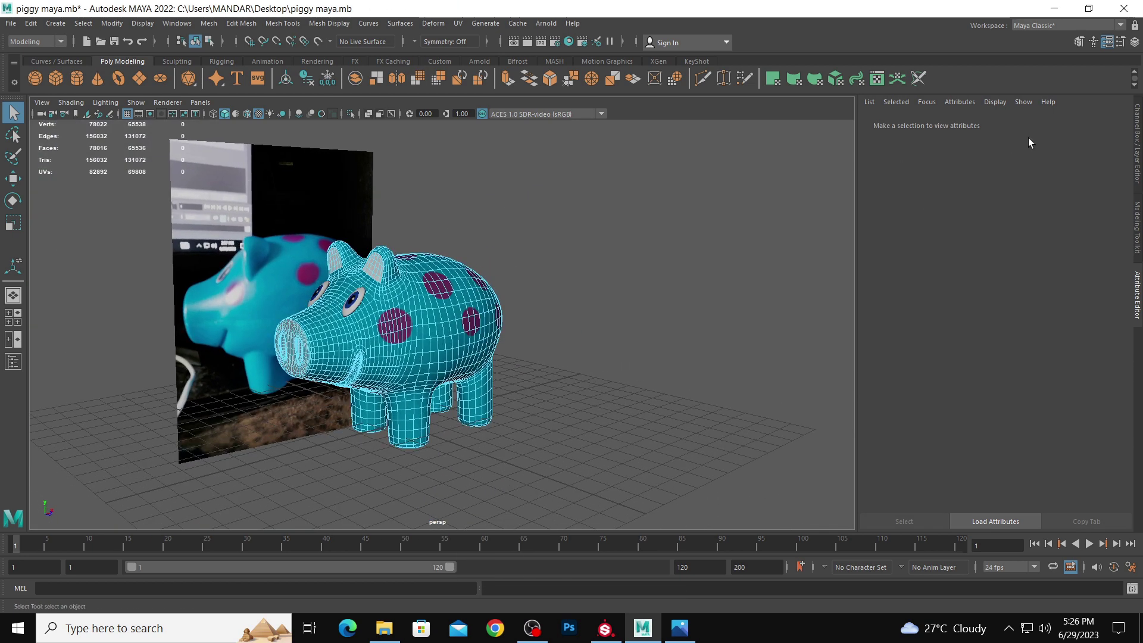
pyautogui.moveTo(387, 275); pyautogui.dragTo(381, 600, button='right')
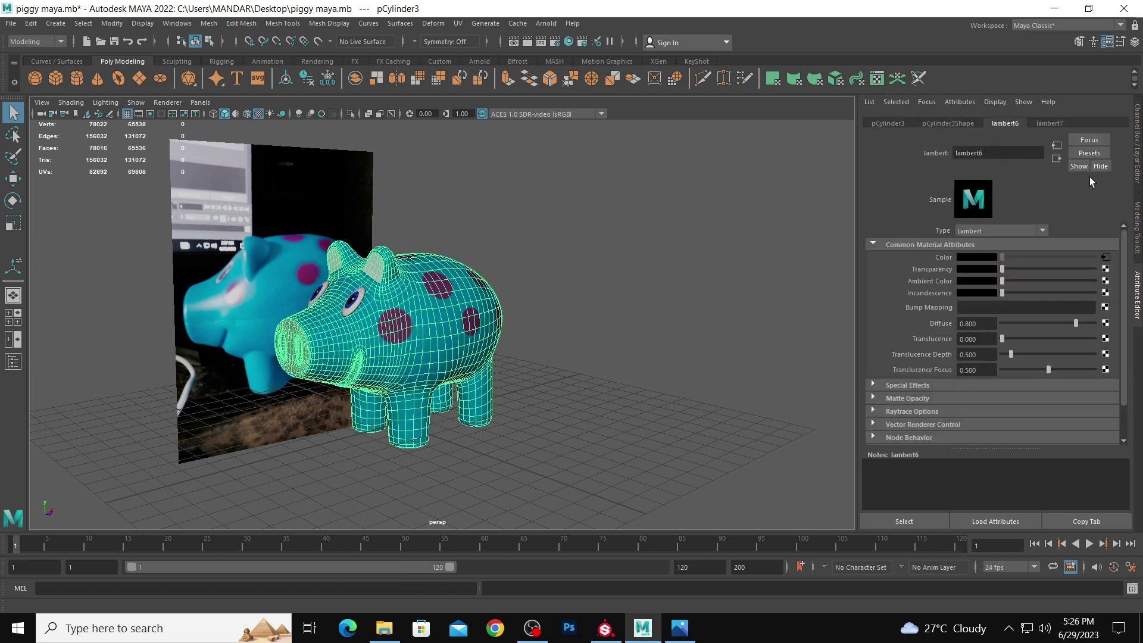
pyautogui.click(1051, 123)
pyautogui.moveTo(1095, 259); pyautogui.dragTo(1072, 260)
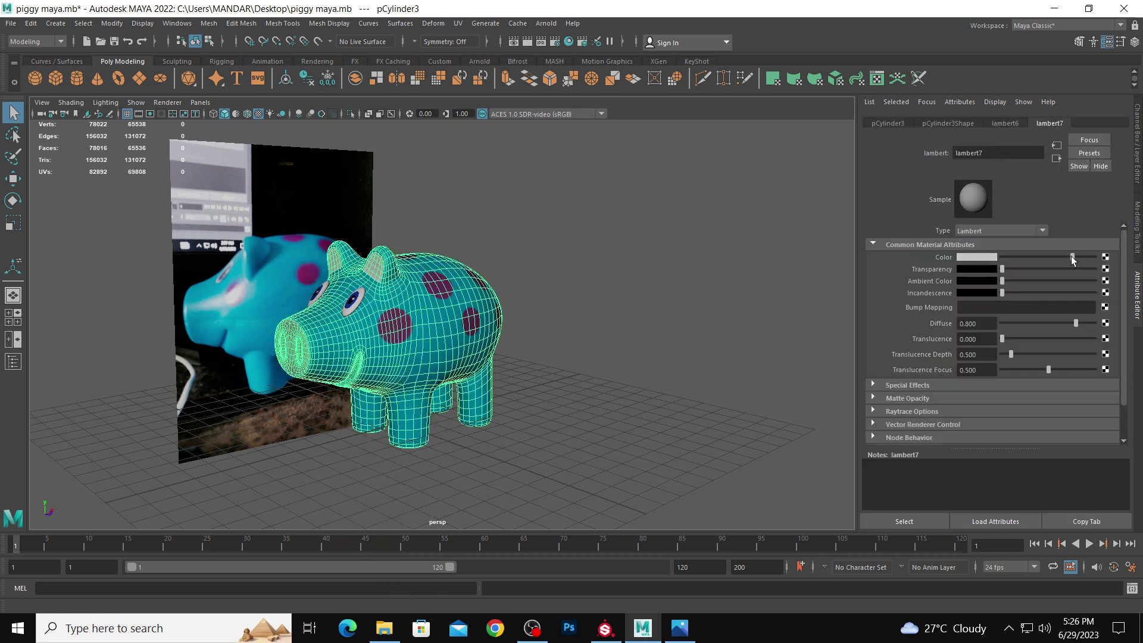
pyautogui.click(670, 252)
pyautogui.scroll(-2, 601, 259)
pyautogui.keyDown('alt'); pyautogui.moveTo(595, 259); pyautogui.dragTo(624, 271); pyautogui.keyUp('alt')
pyautogui.scroll(2, 600, 263)
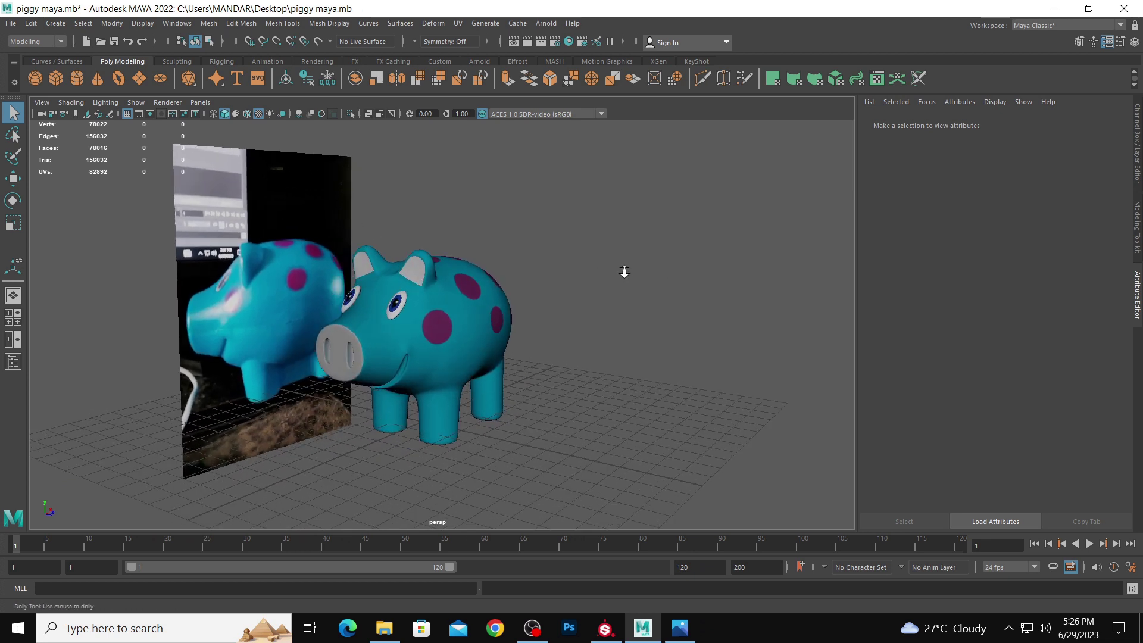
# - Darken the inner ears' Lambert color further to a medium gray close to the snout's
pyautogui.click(494, 292)
pyautogui.moveTo(1074, 256); pyautogui.dragTo(1056, 256)
pyautogui.click(519, 242)
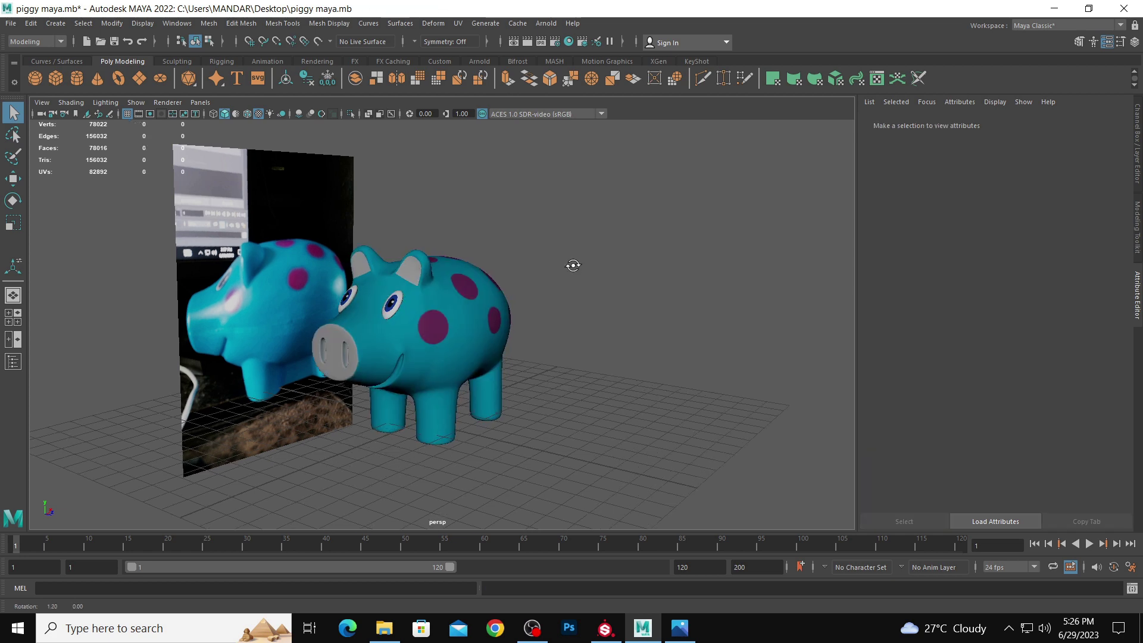
pyautogui.hotkey('ctrl', 'z')
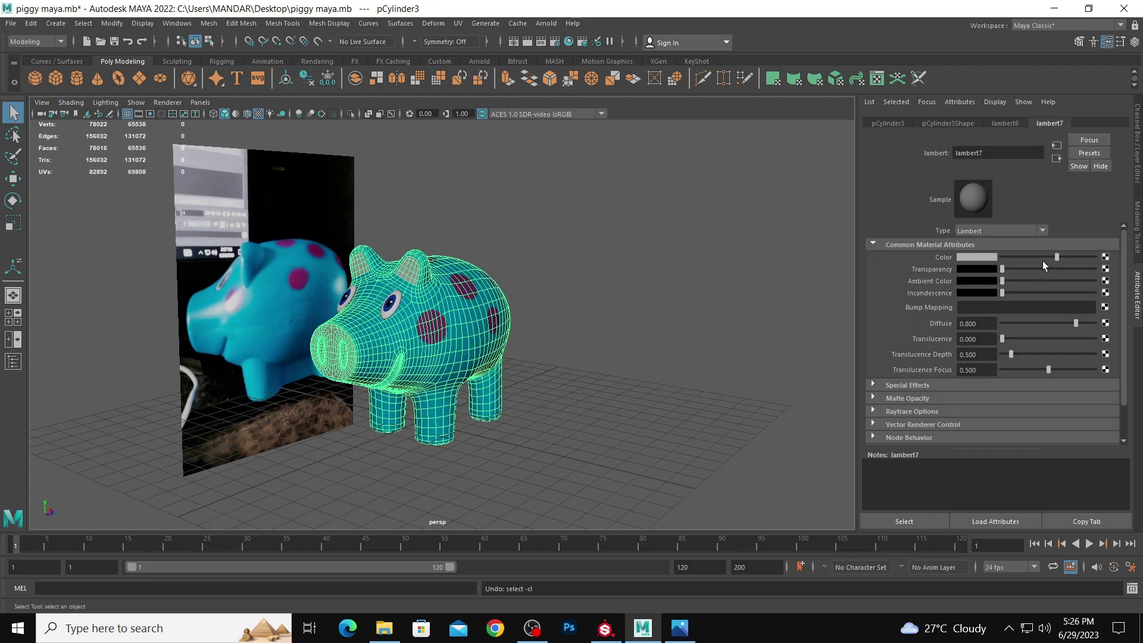
pyautogui.click(641, 285)
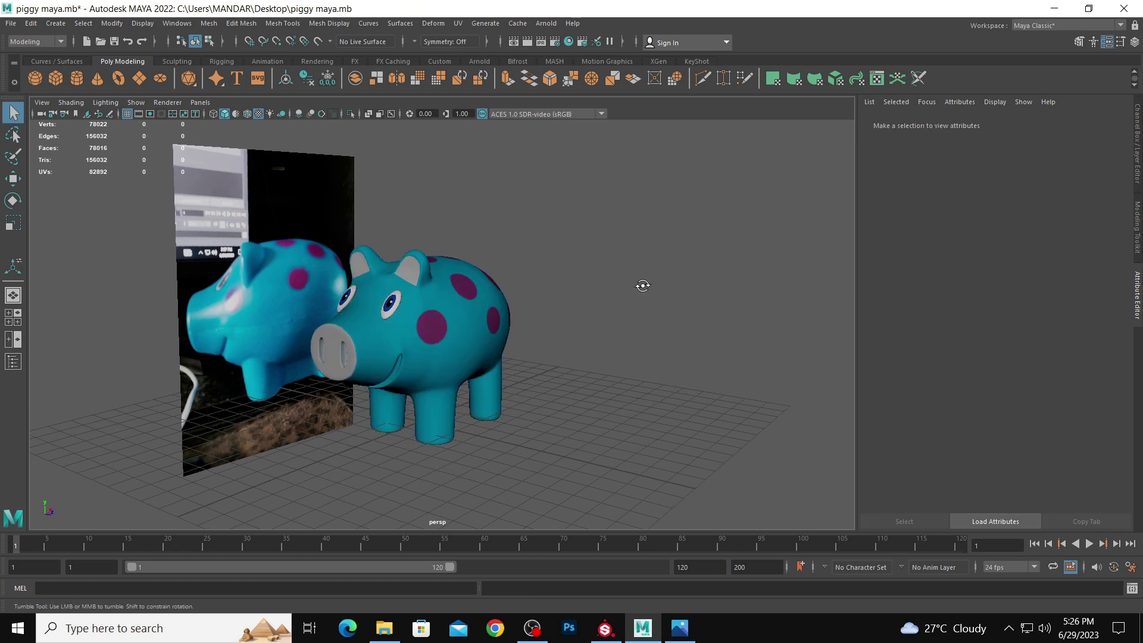
pyautogui.hotkey('ctrl', 'z')
pyautogui.moveTo(1053, 259); pyautogui.dragTo(1046, 259)
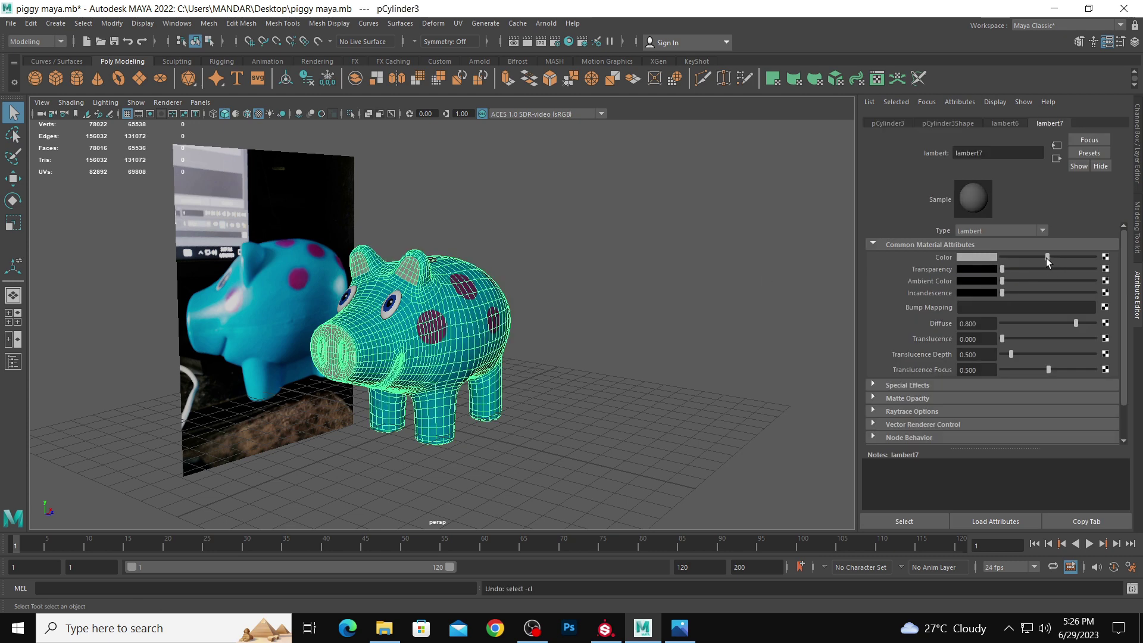
pyautogui.click(600, 260)
# - Export the piggy bank scene to the Desktop as a KeyShot file named piggy
pyautogui.scroll(-3, 599, 260)
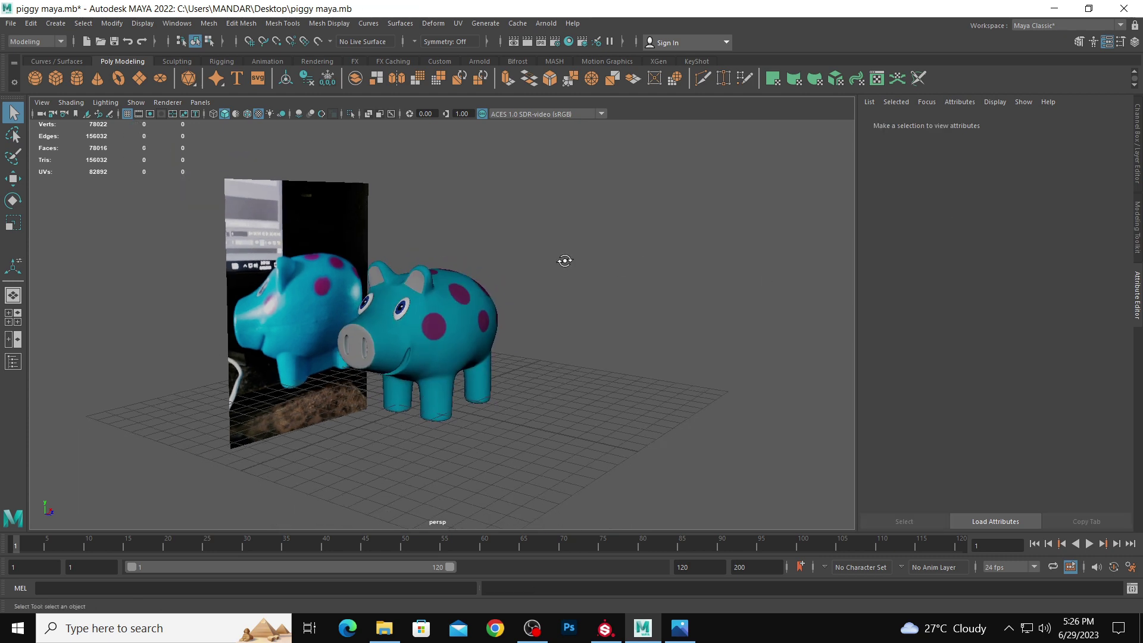
pyautogui.keyDown('alt'); pyautogui.moveTo(562, 258); pyautogui.dragTo(524, 291); pyautogui.keyUp('alt')
pyautogui.scroll(3, 261, 212)
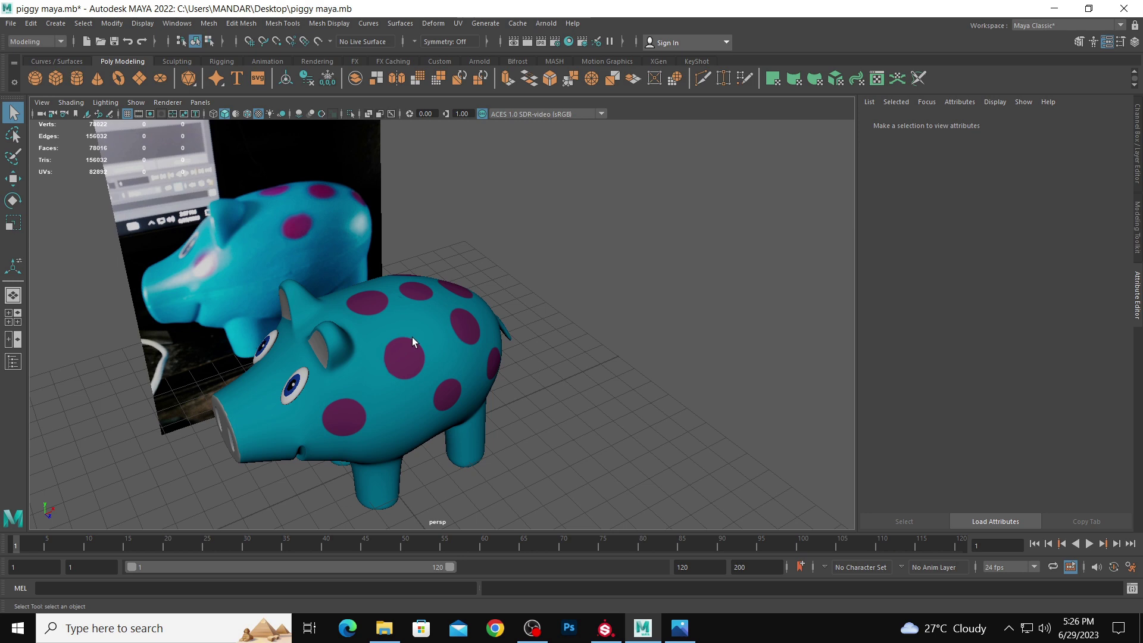
pyautogui.keyDown('alt'); pyautogui.moveTo(607, 325); pyautogui.dragTo(551, 270); pyautogui.keyUp('alt')
pyautogui.scroll(2, 550, 270)
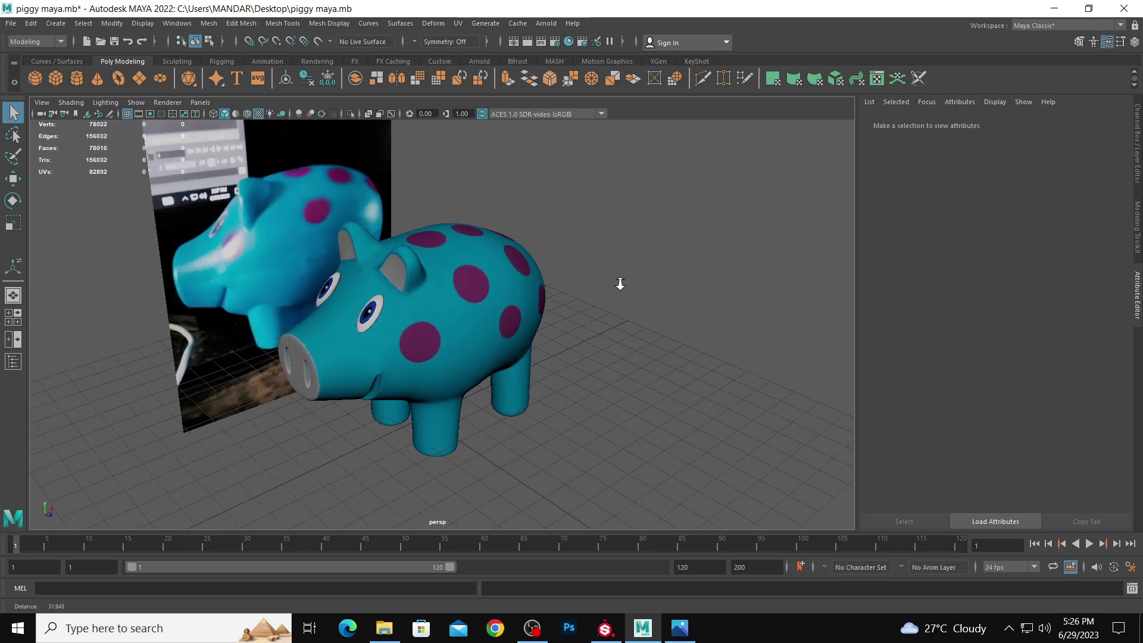
pyautogui.click(695, 63)
pyautogui.click(77, 80)
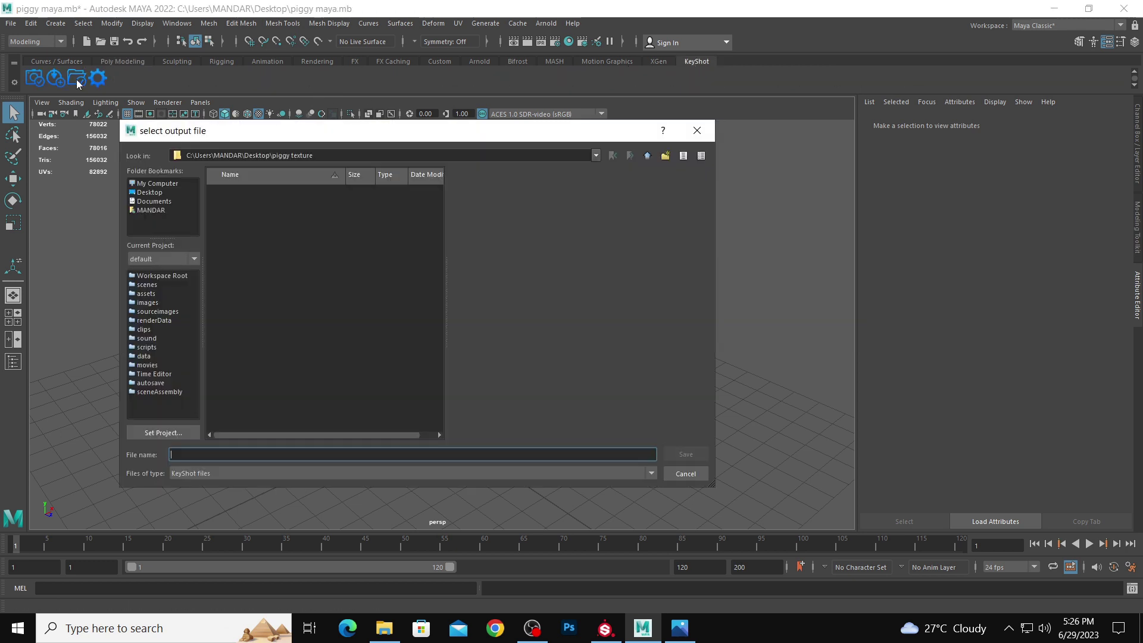
pyautogui.click(156, 193)
pyautogui.click(285, 459)
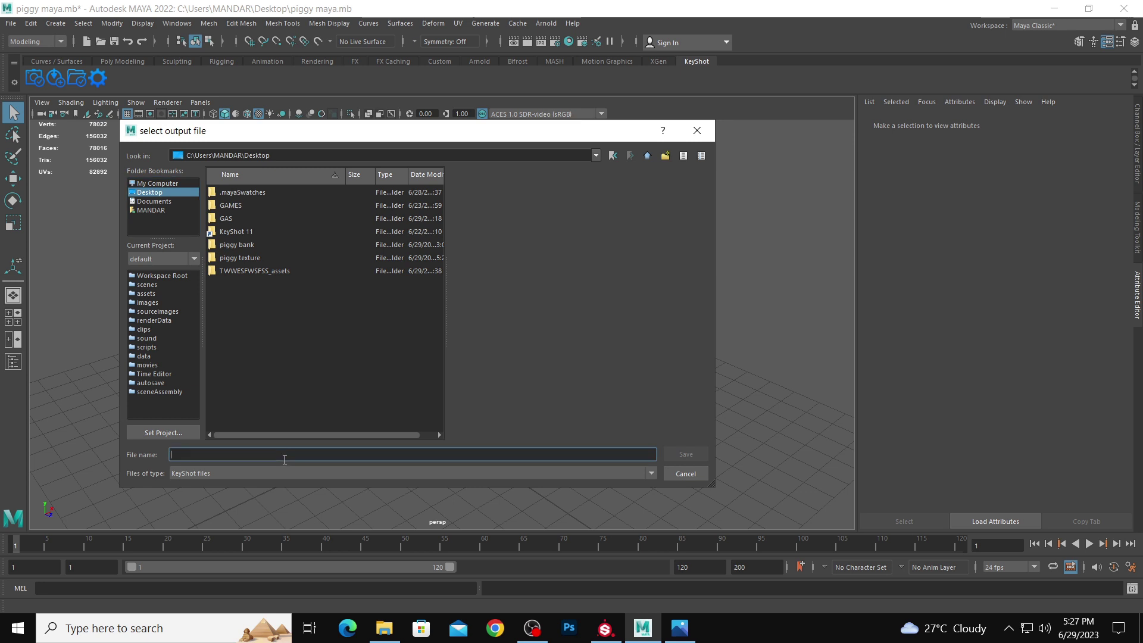
pyautogui.write('piggy')
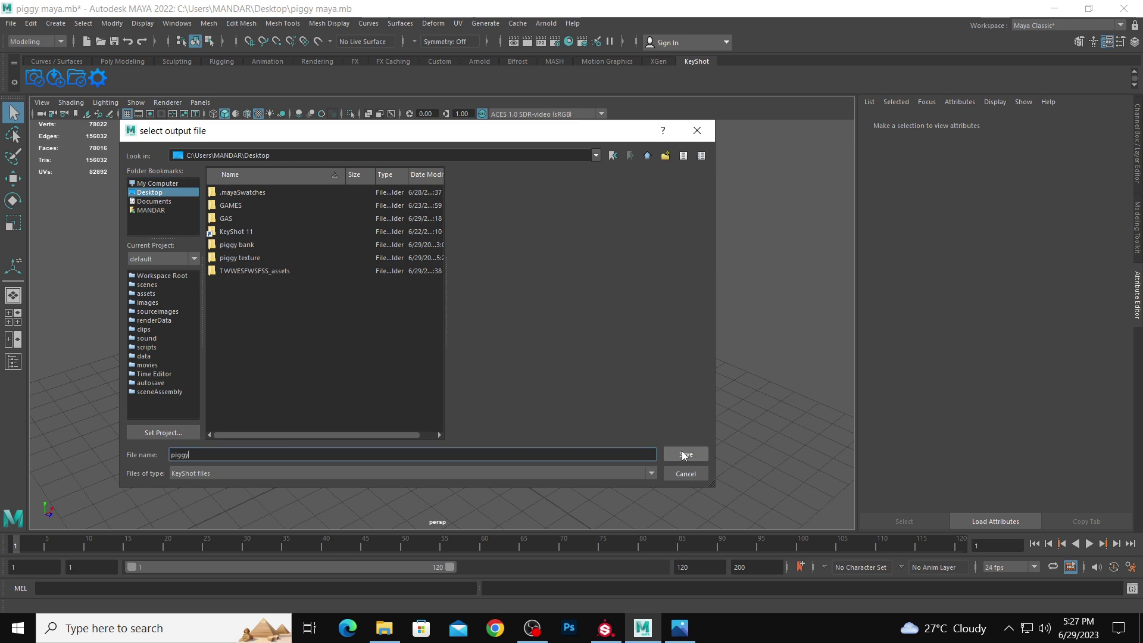
pyautogui.click(683, 454)
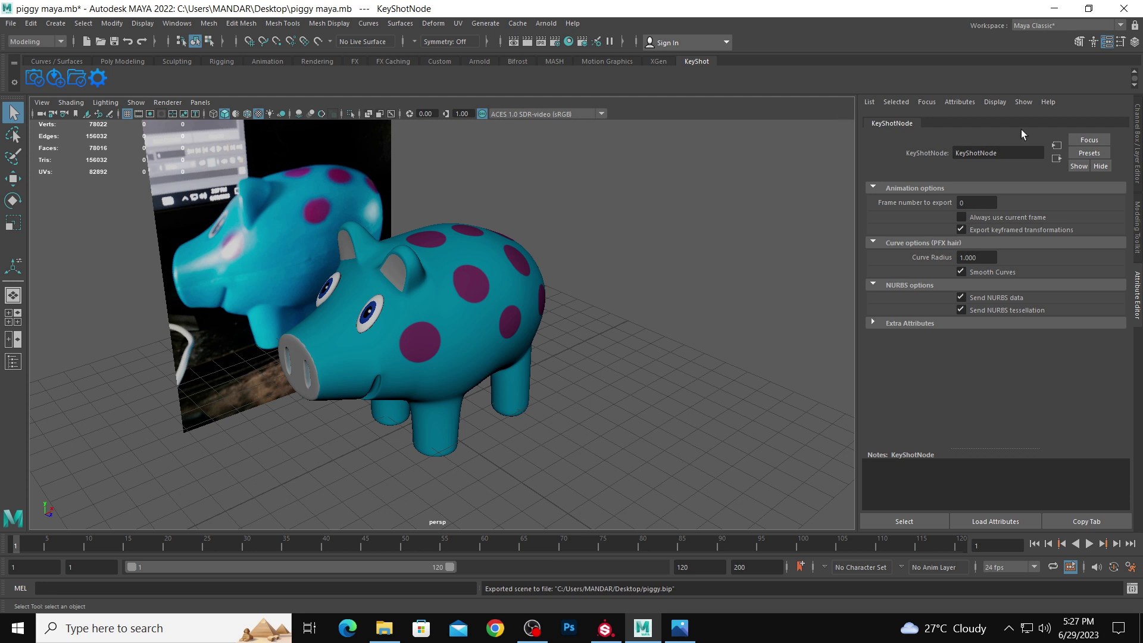
# - Minimize the open windows and open the exported piggy file from the desktop in KeyShot
pyautogui.click(1055, 9)
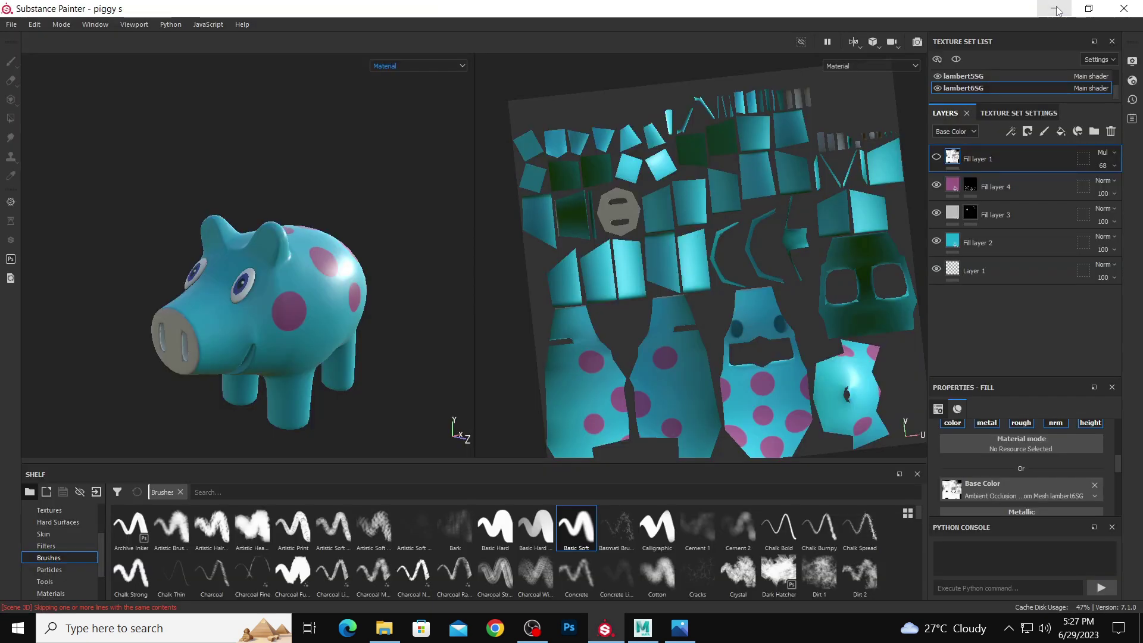
pyautogui.click(1055, 9)
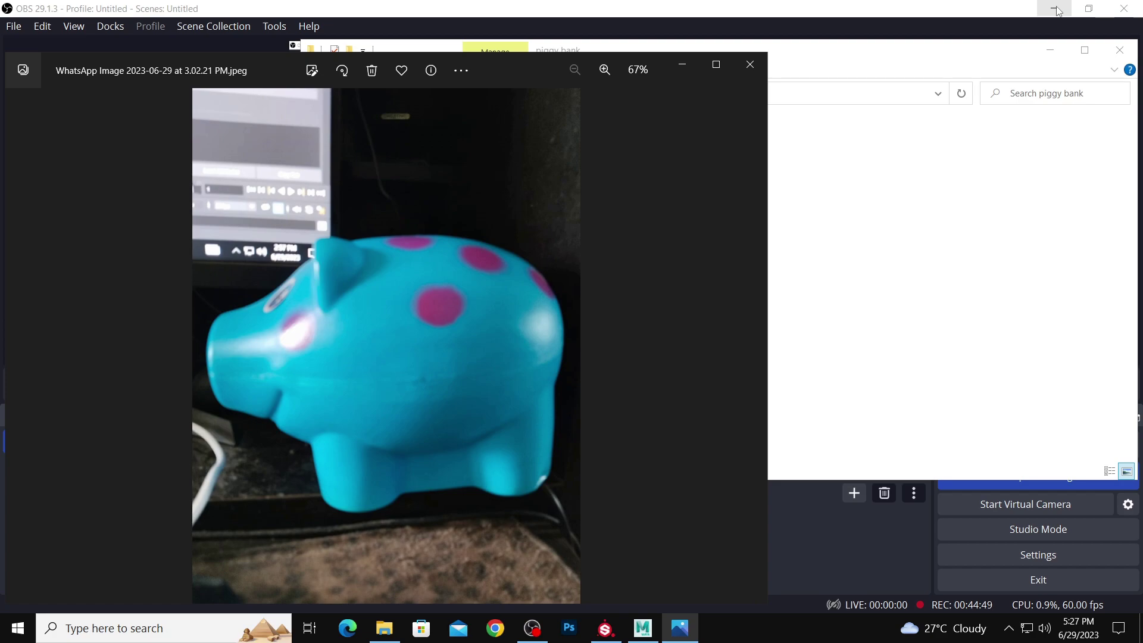
pyautogui.click(1058, 10)
pyautogui.click(1051, 51)
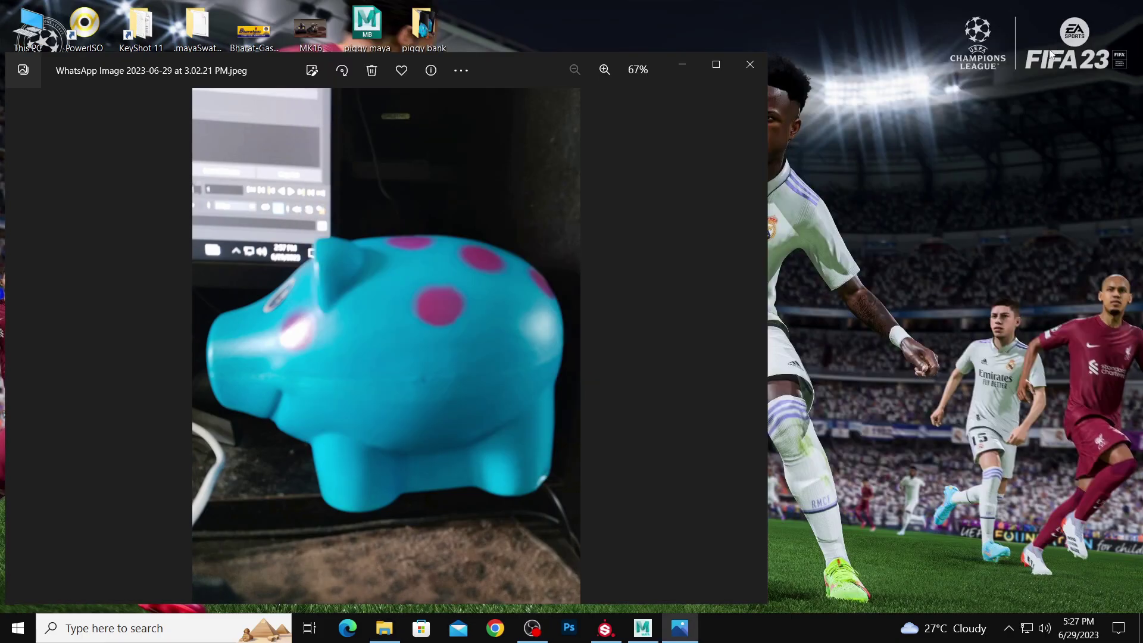
pyautogui.click(681, 64)
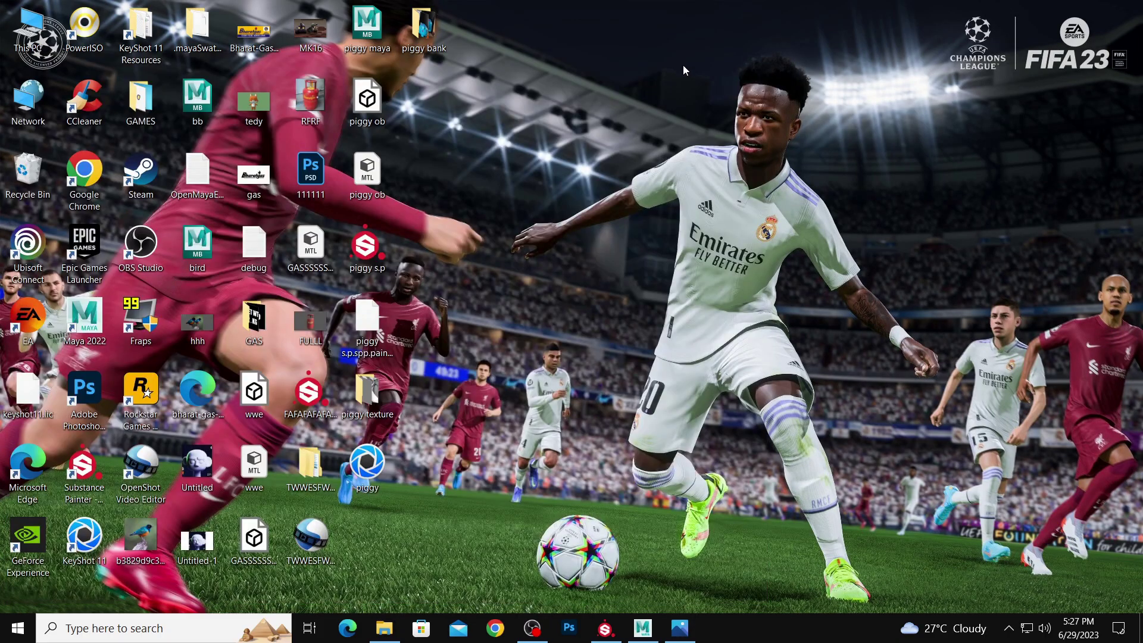
pyautogui.doubleClick(368, 464)
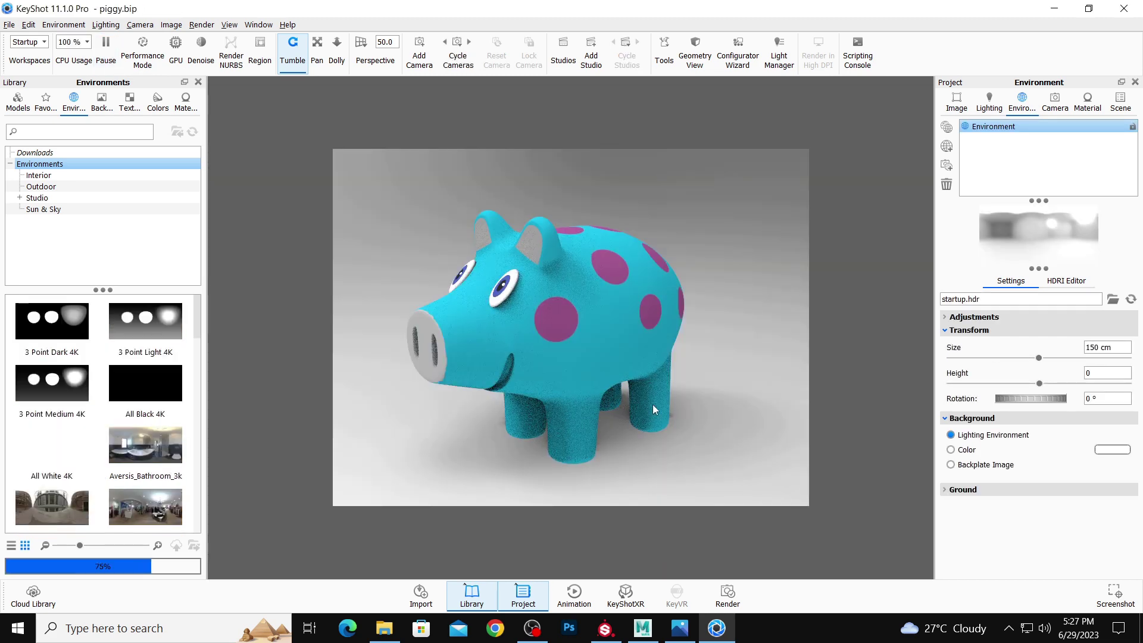
pyautogui.moveTo(653, 405); pyautogui.dragTo(698, 391)
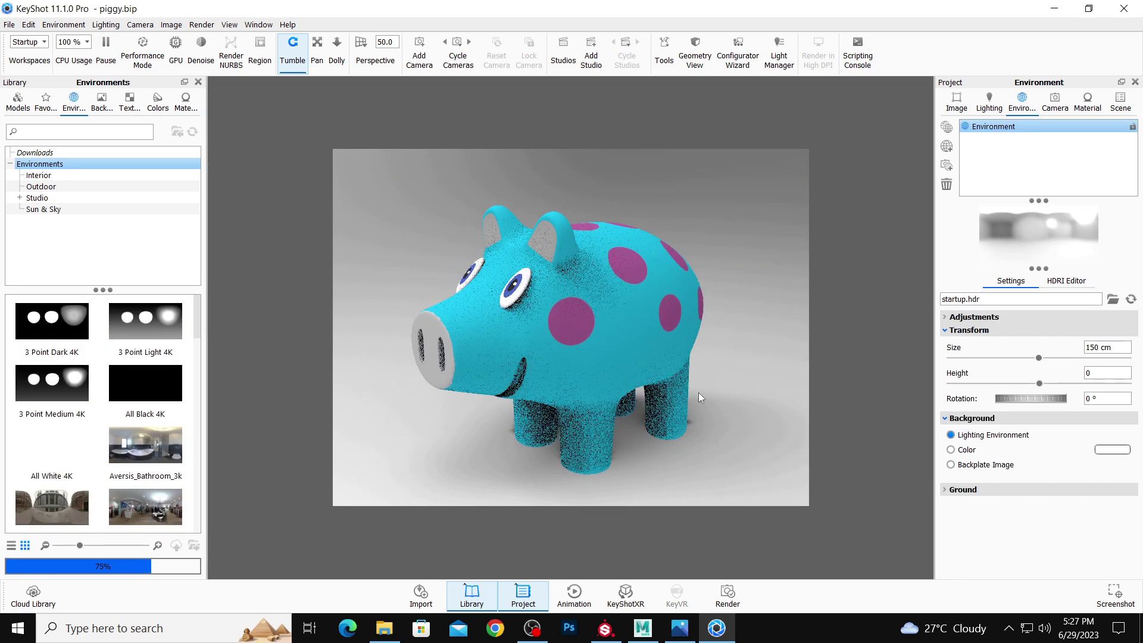
# - Open the reference photo WhatsApp Image 2023-06-29 at 3.02.22 PM from the piggy bank folder
pyautogui.click(387, 628)
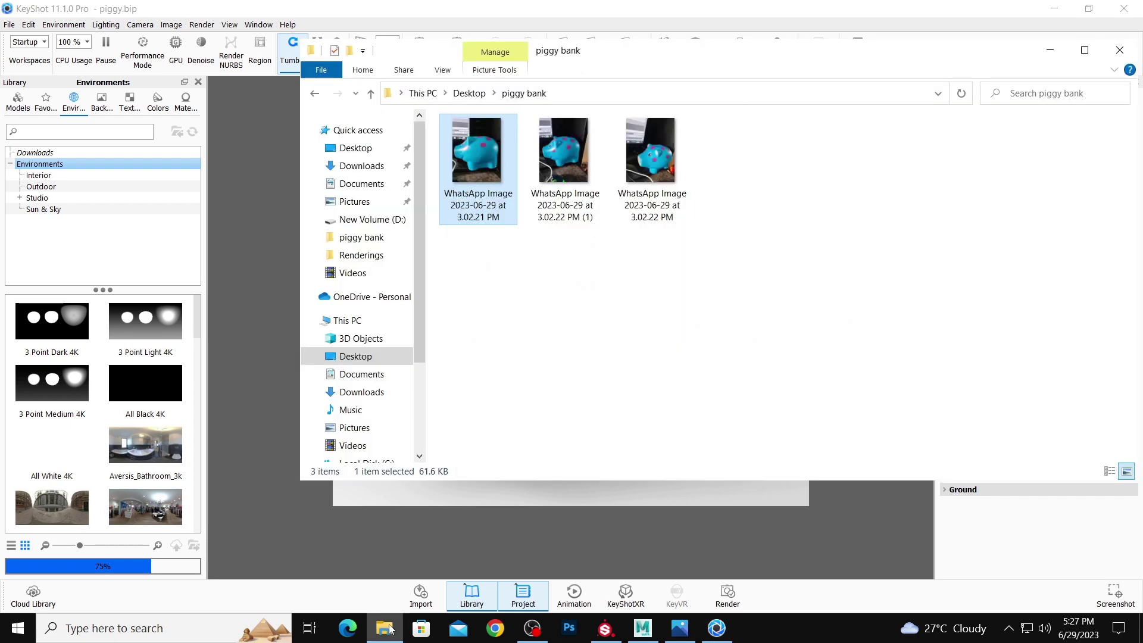
pyautogui.doubleClick(658, 162)
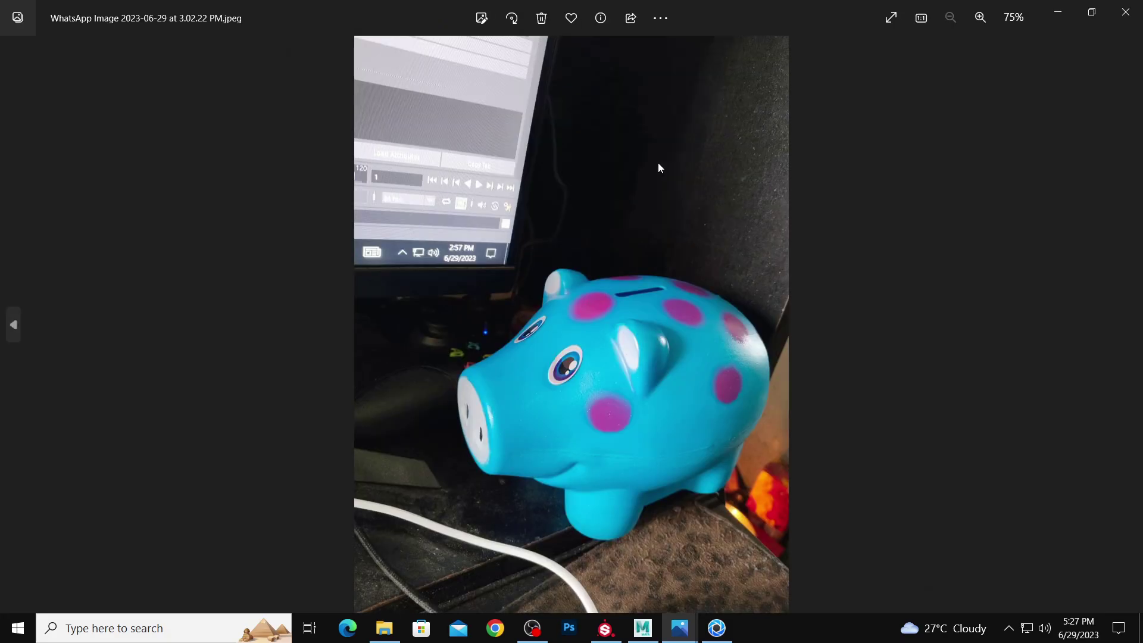
# - Compare the piggy bank in KeyShot with the reference photo, viewing the model from the front and the rear
pyautogui.click(716, 628)
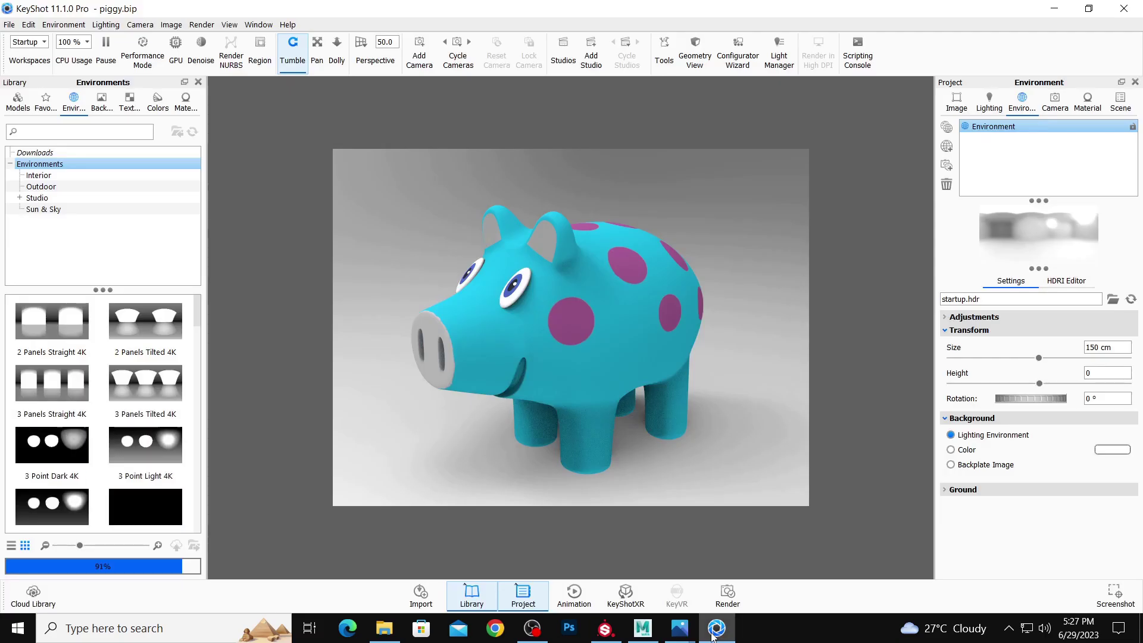
pyautogui.click(715, 633)
pyautogui.click(714, 632)
pyautogui.click(715, 632)
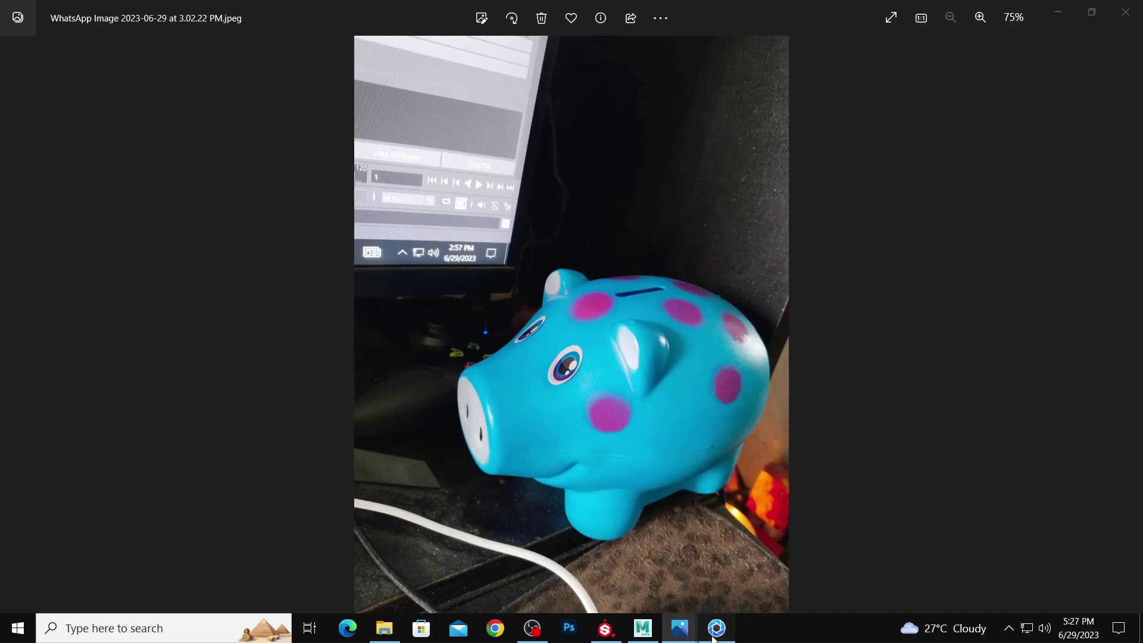
pyautogui.click(715, 632)
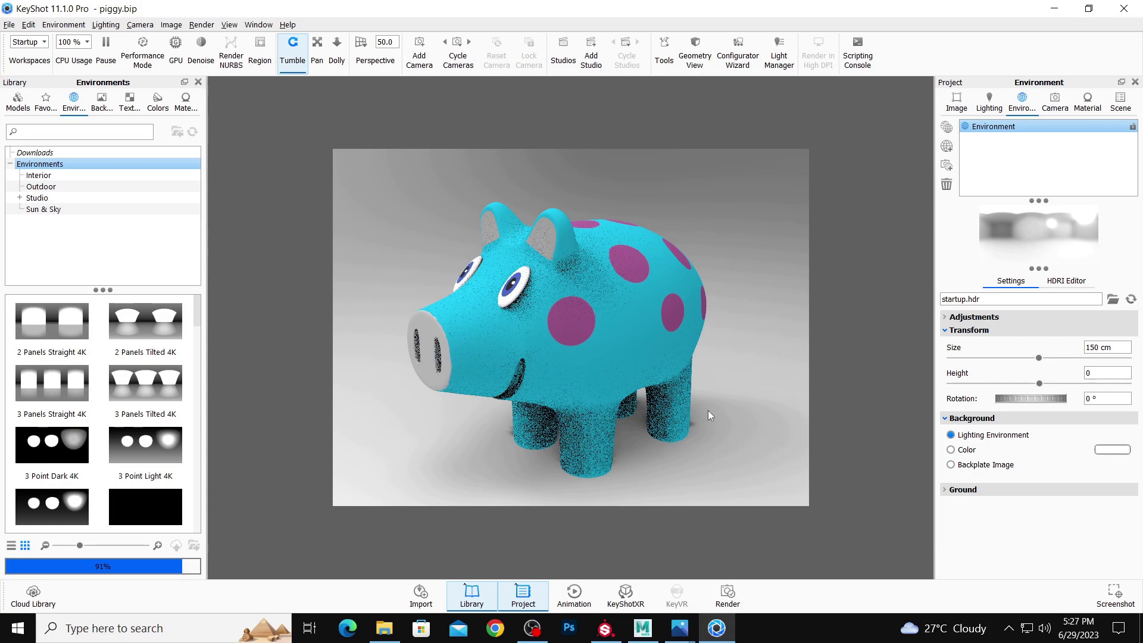
pyautogui.moveTo(683, 385); pyautogui.dragTo(396, 387)
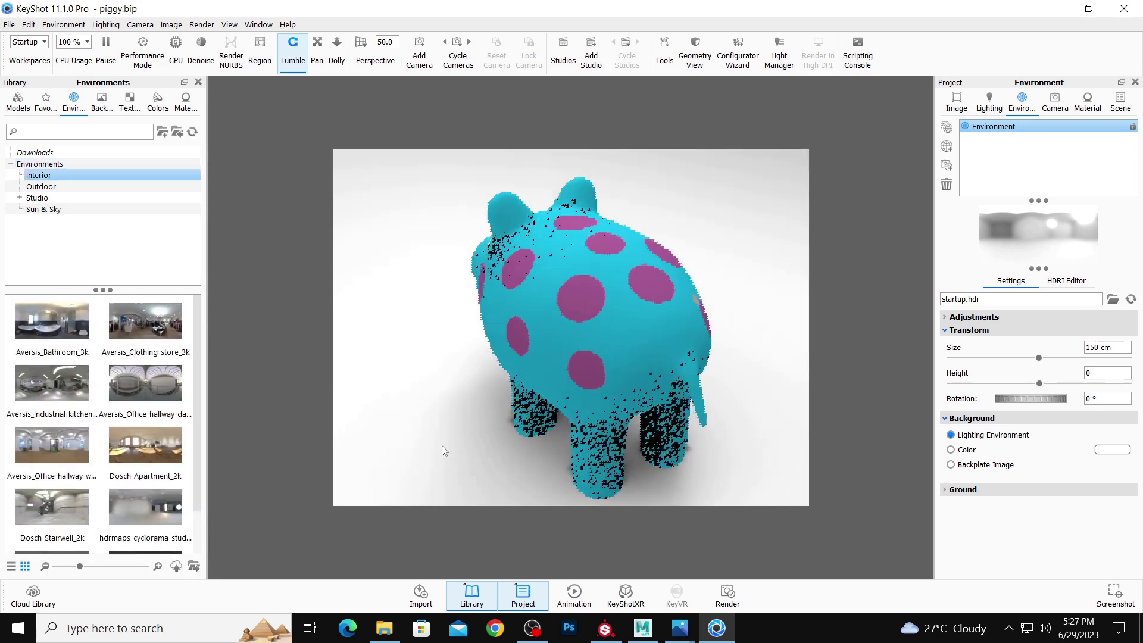
pyautogui.moveTo(442, 446); pyautogui.dragTo(685, 407)
pyautogui.rightClick(686, 406)
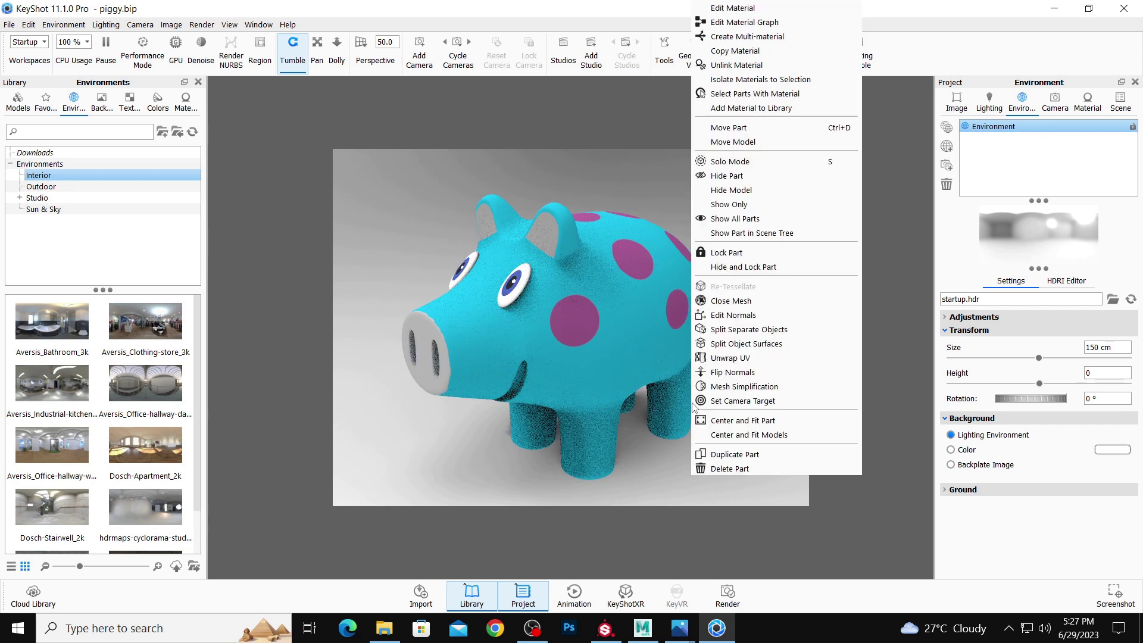
pyautogui.click(618, 261)
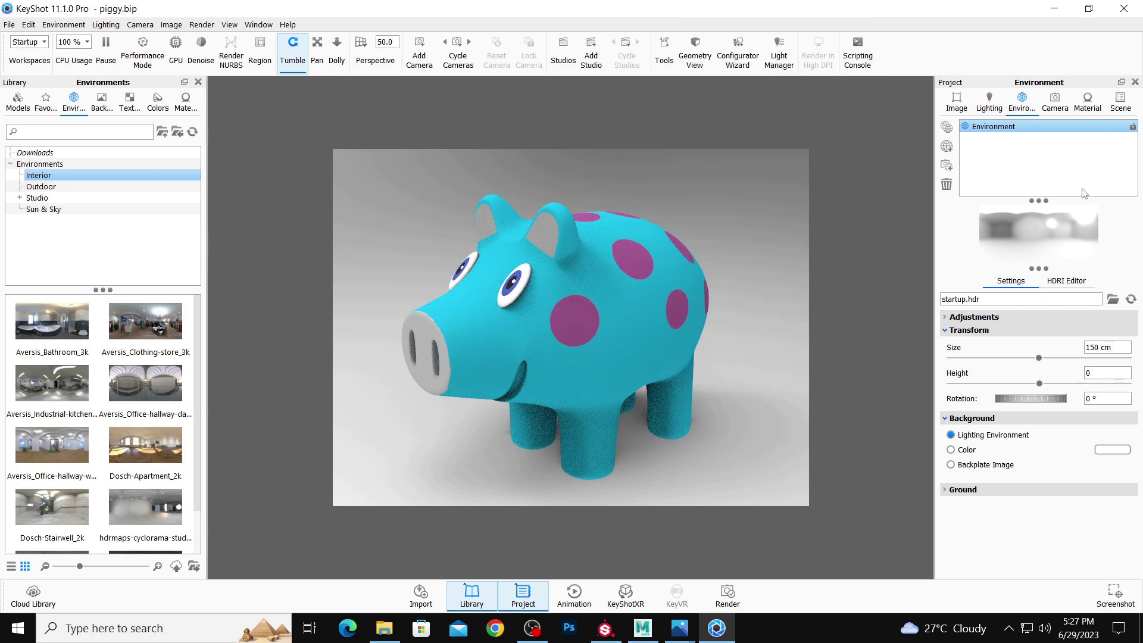
# - Set the KeyShot environment's background to Color and turn off its ground shadows
pyautogui.click(950, 450)
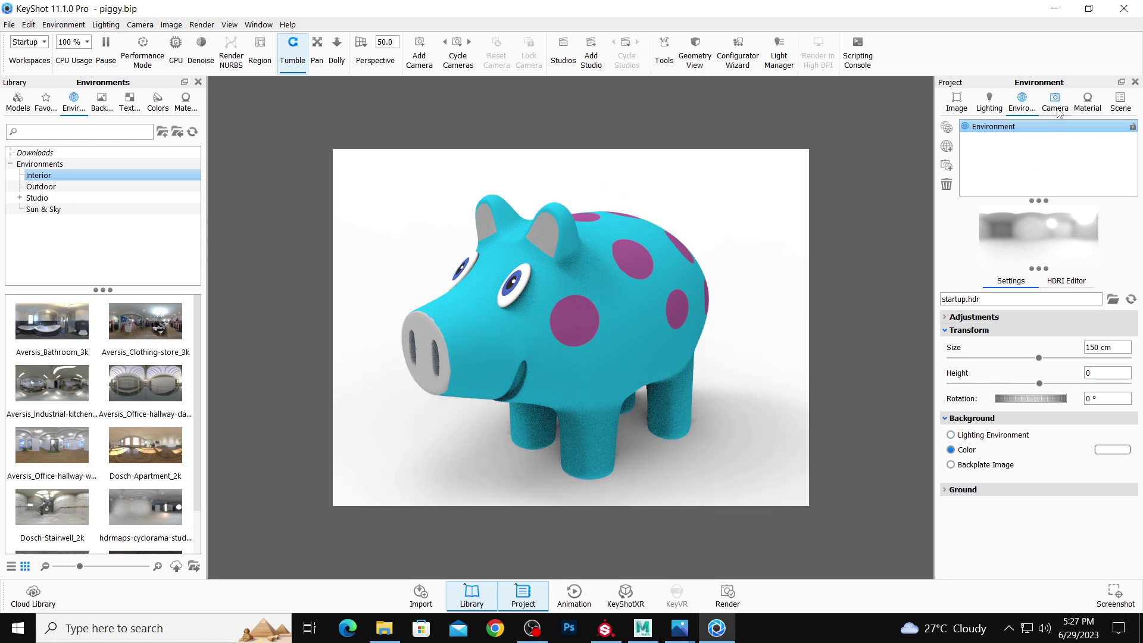
pyautogui.click(1123, 107)
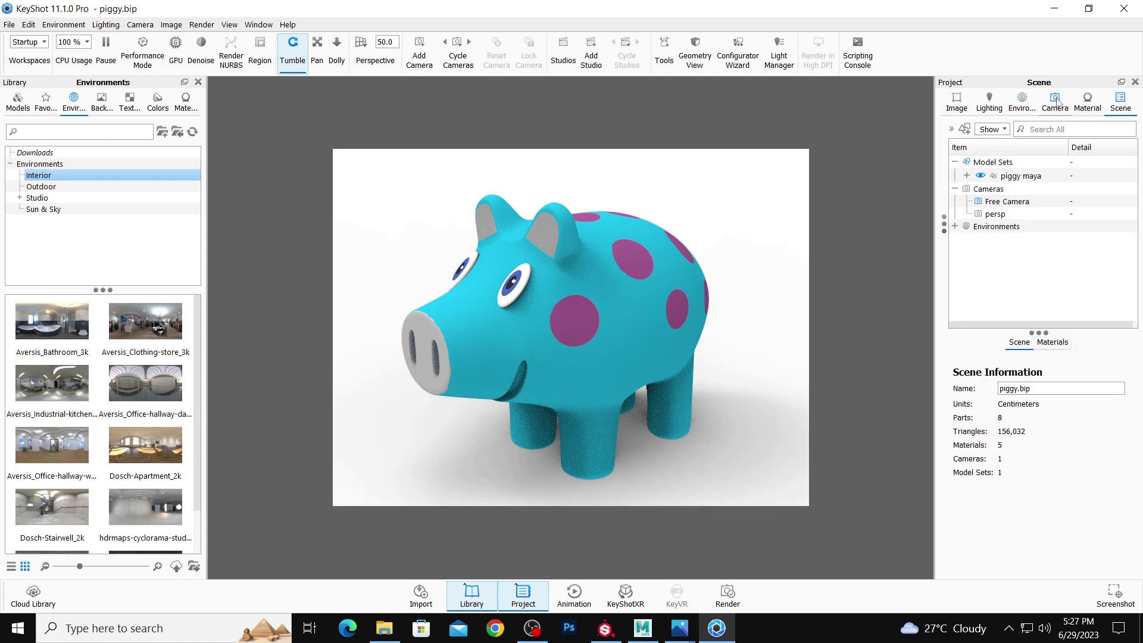
pyautogui.click(1019, 102)
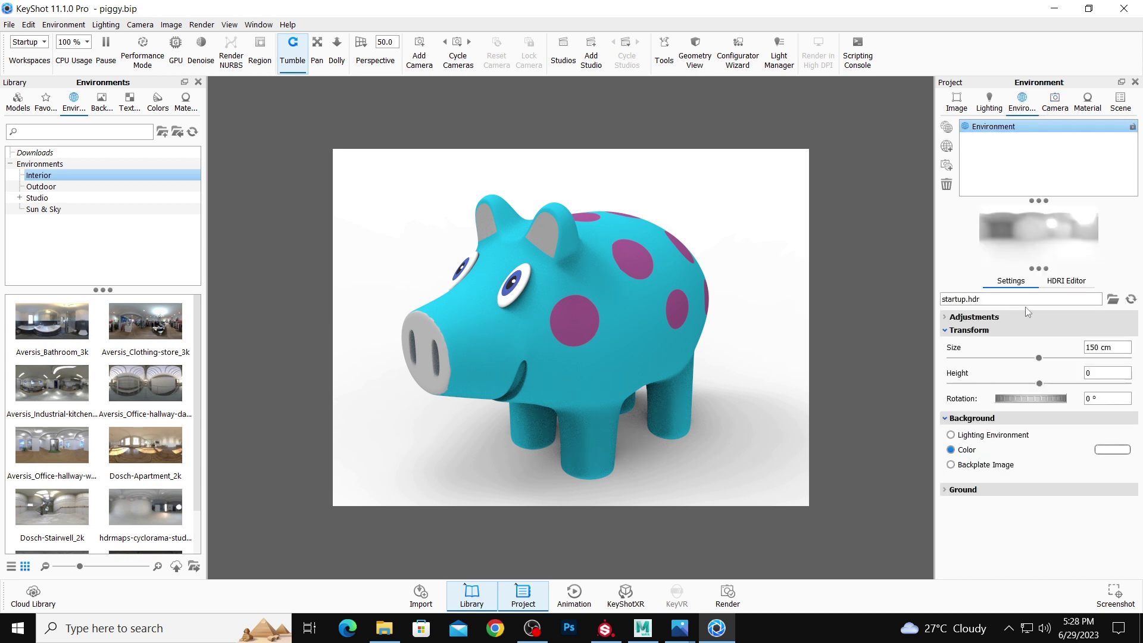
pyautogui.click(946, 491)
pyautogui.click(951, 504)
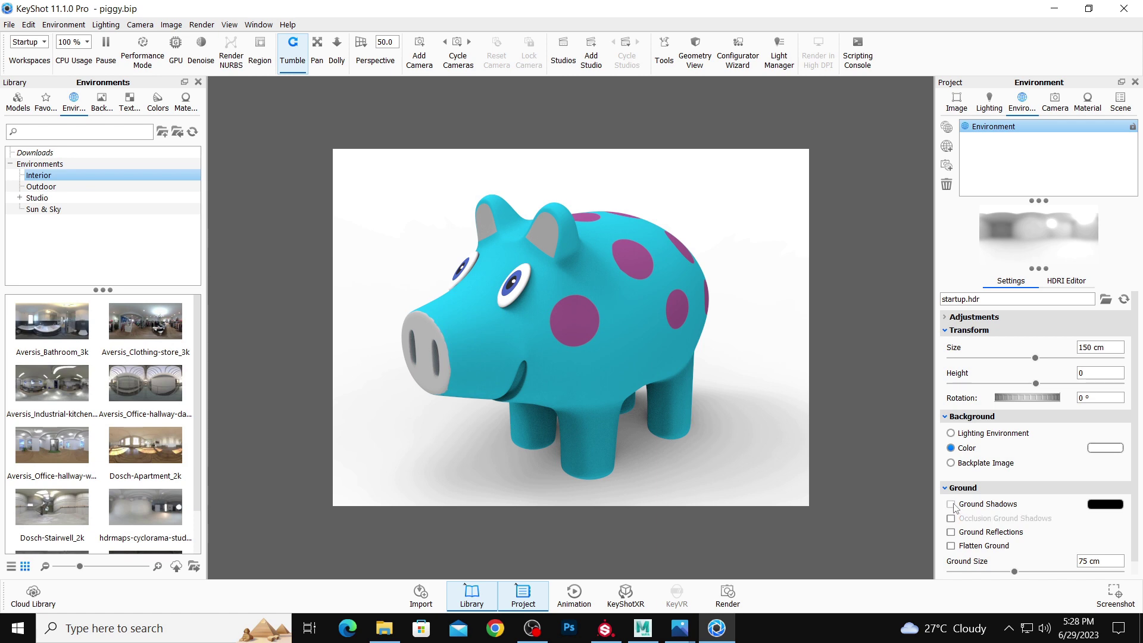
pyautogui.moveTo(709, 353); pyautogui.dragTo(725, 355)
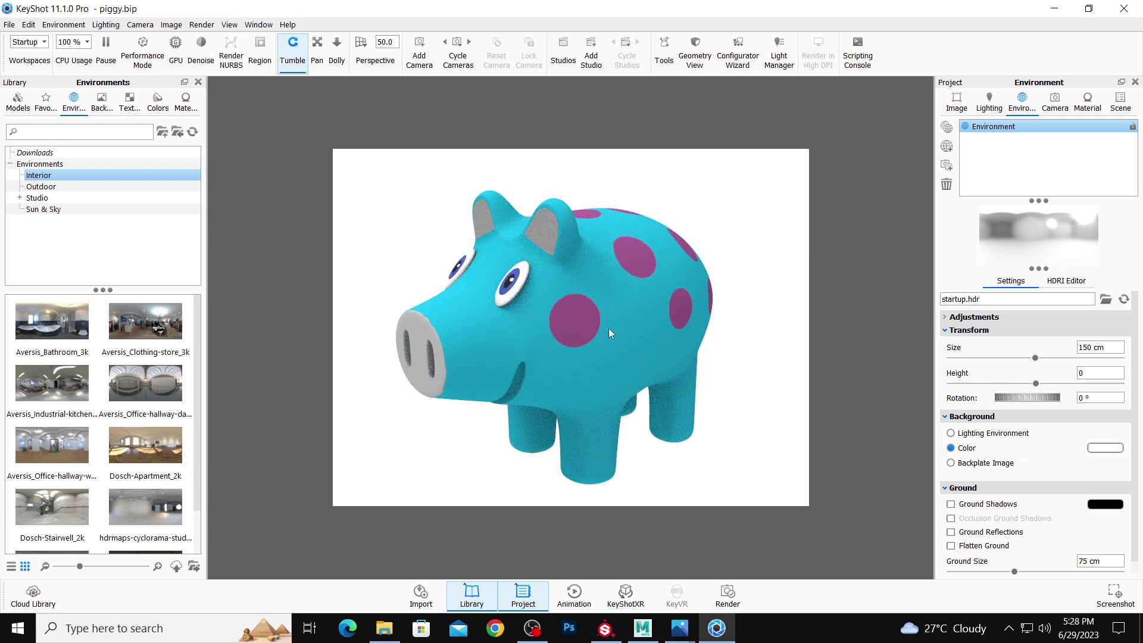
# - Light the scene with the Dosch-Apartment_2k interior environment and set its rotation to 274°
pyautogui.moveTo(106, 446); pyautogui.dragTo(411, 393)
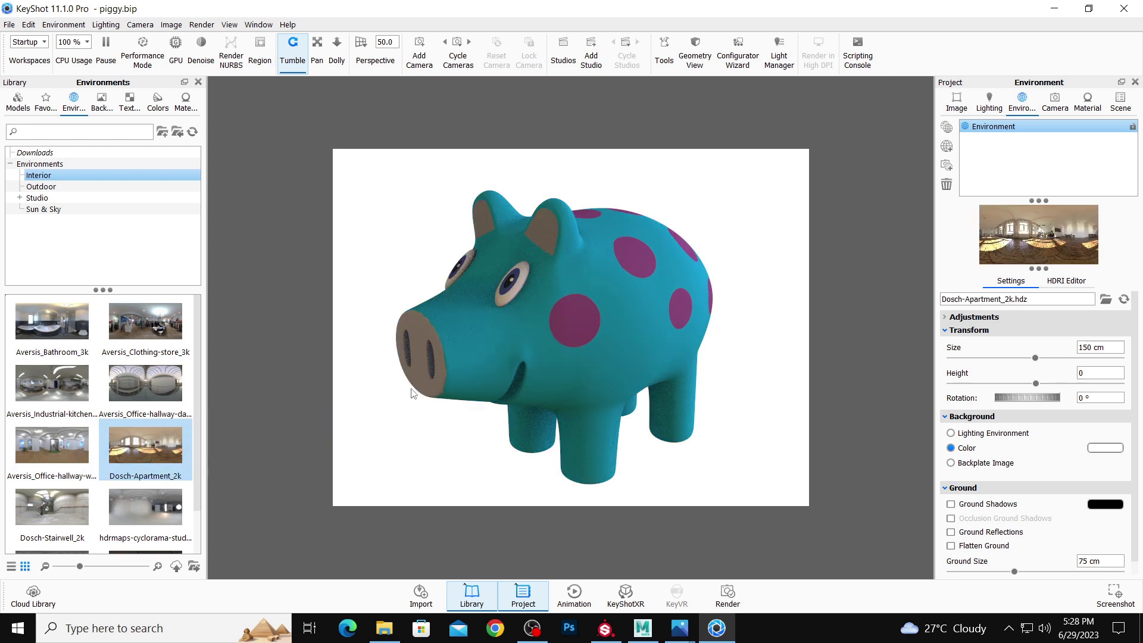
pyautogui.hotkey('ctrl', 'z')
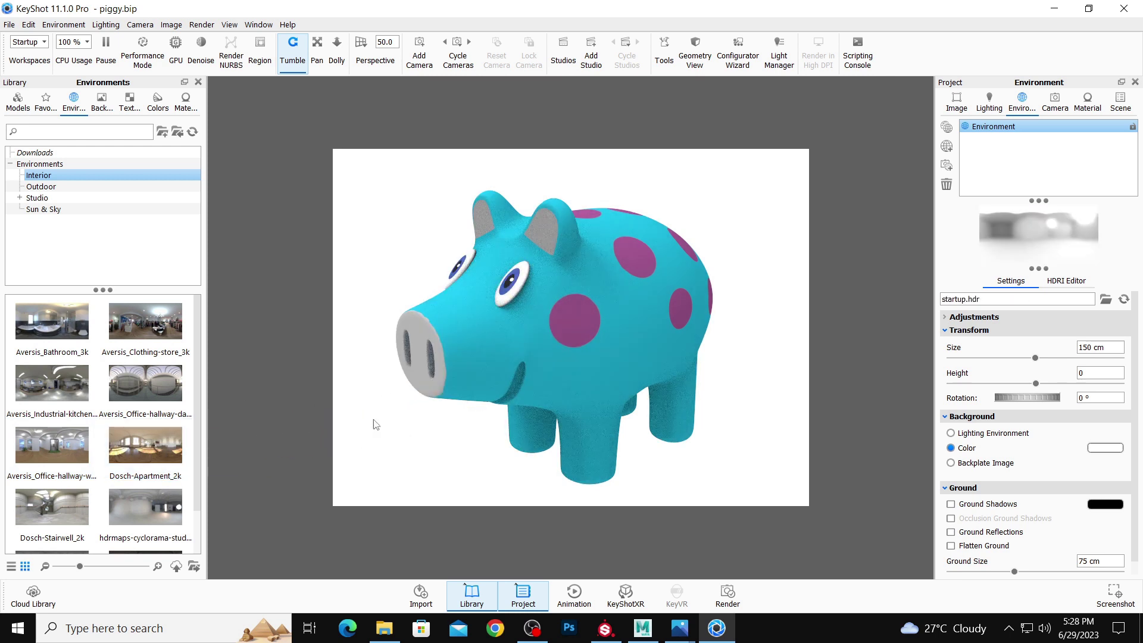
pyautogui.moveTo(168, 438); pyautogui.dragTo(428, 393)
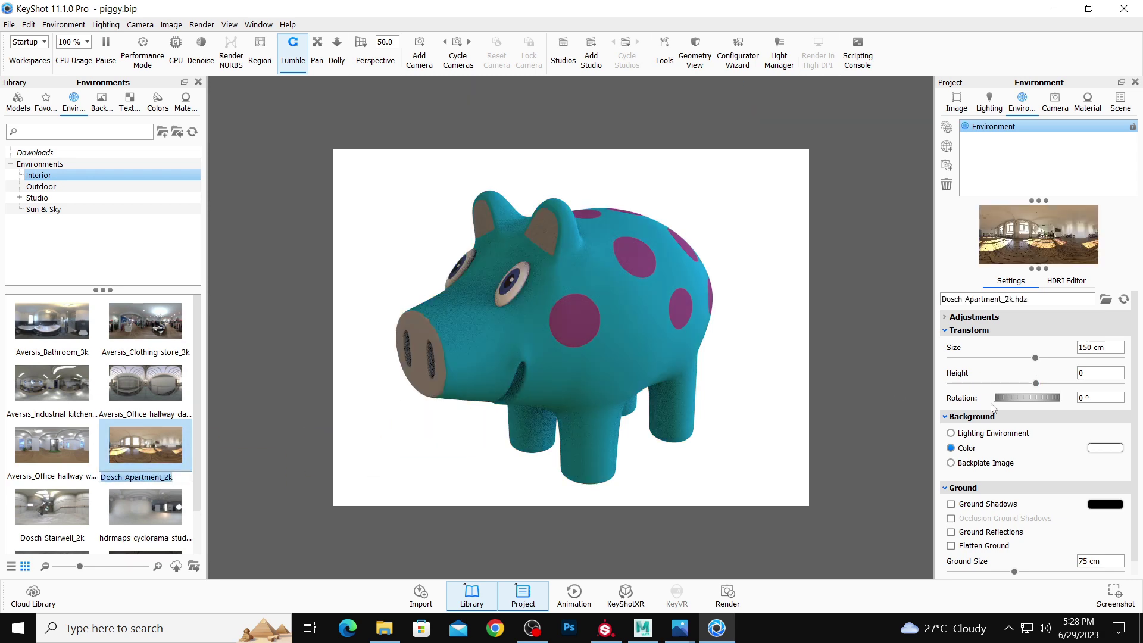
pyautogui.moveTo(1024, 402); pyautogui.dragTo(1090, 401)
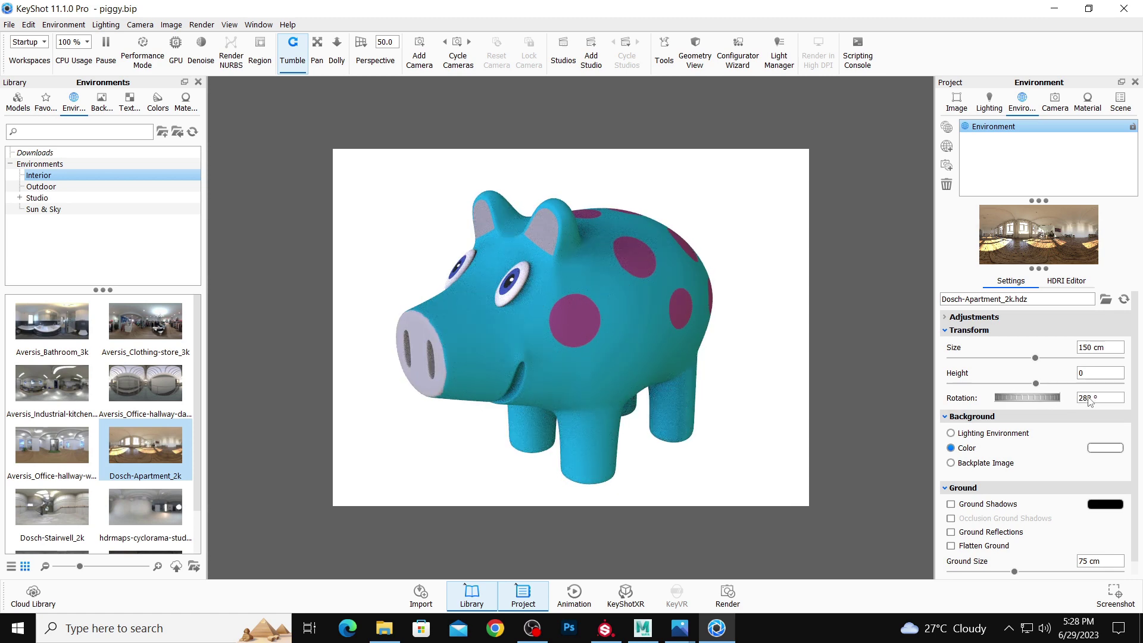
pyautogui.moveTo(1091, 401); pyautogui.dragTo(1085, 403)
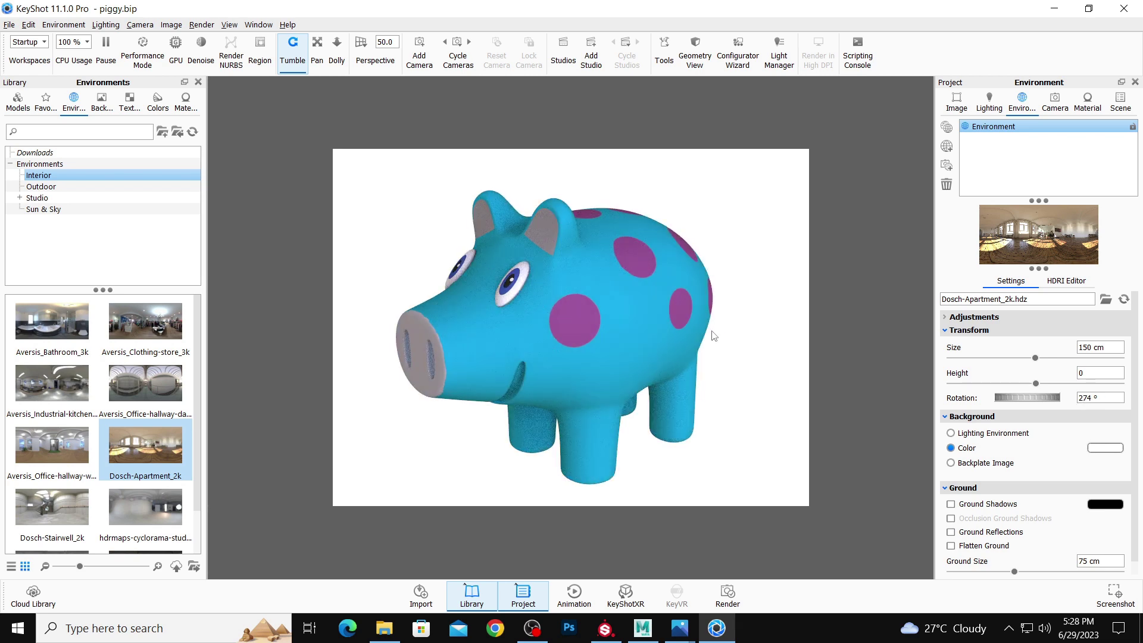
pyautogui.moveTo(714, 336); pyautogui.dragTo(748, 342)
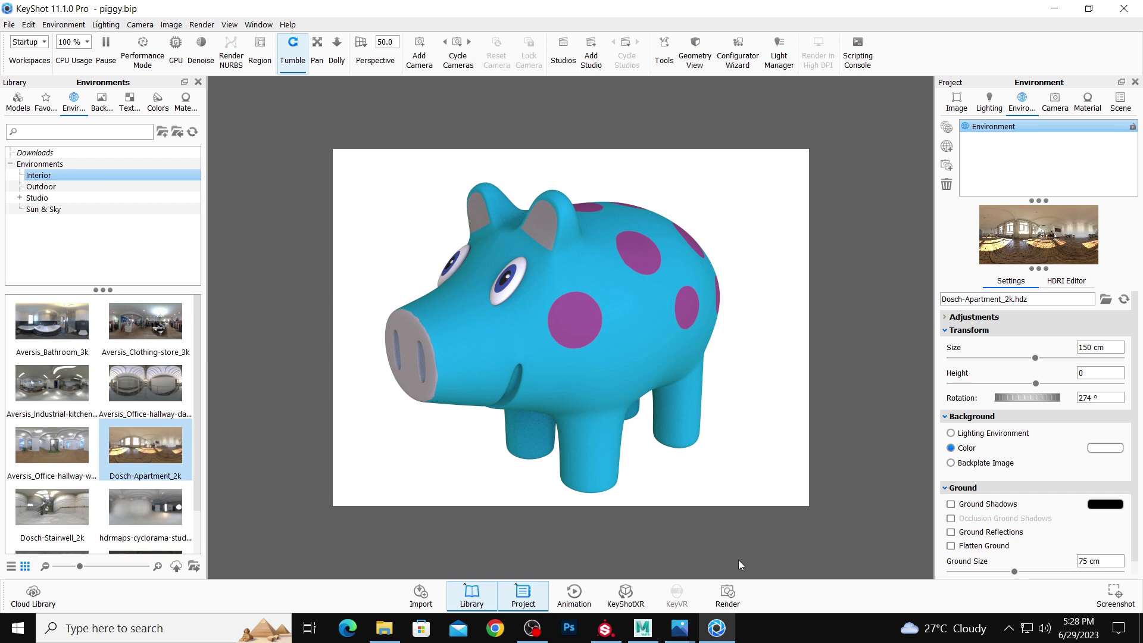
# - Render the piggy scene as a 1920 x 1440 JPEG still image and maximize the render window
pyautogui.moveTo(717, 630)
pyautogui.click(732, 595)
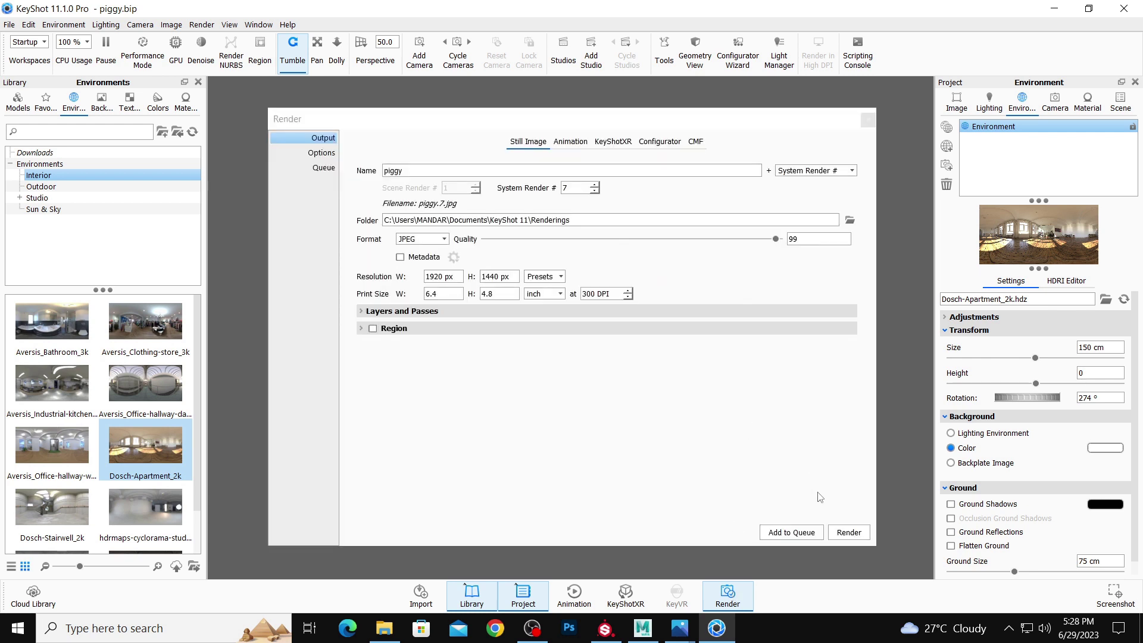
pyautogui.click(841, 533)
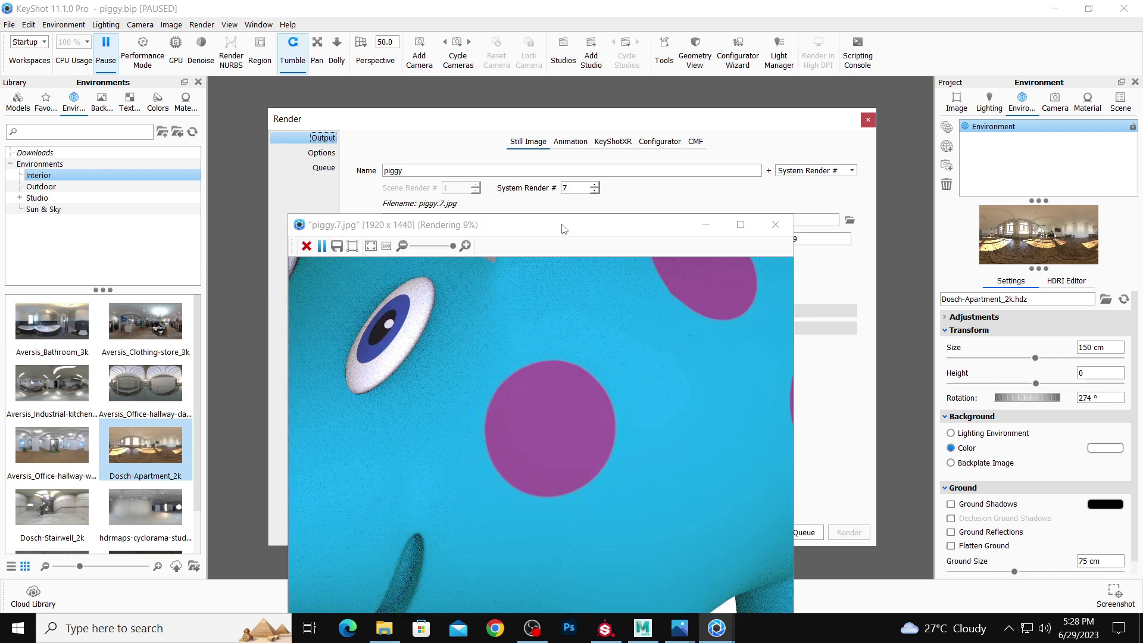
pyautogui.doubleClick(563, 225)
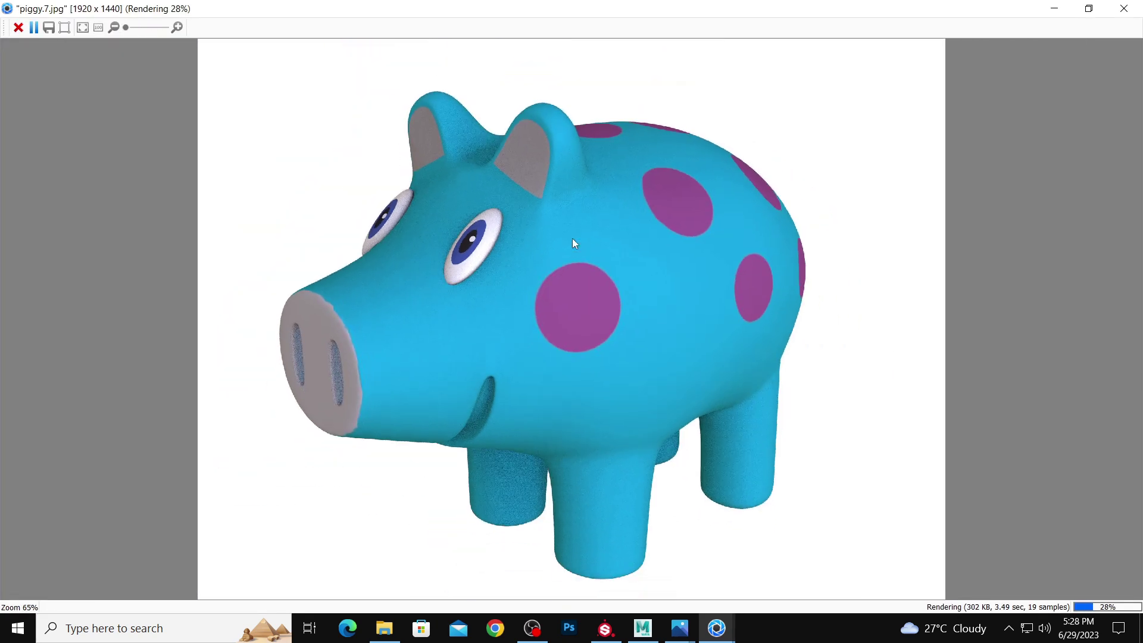
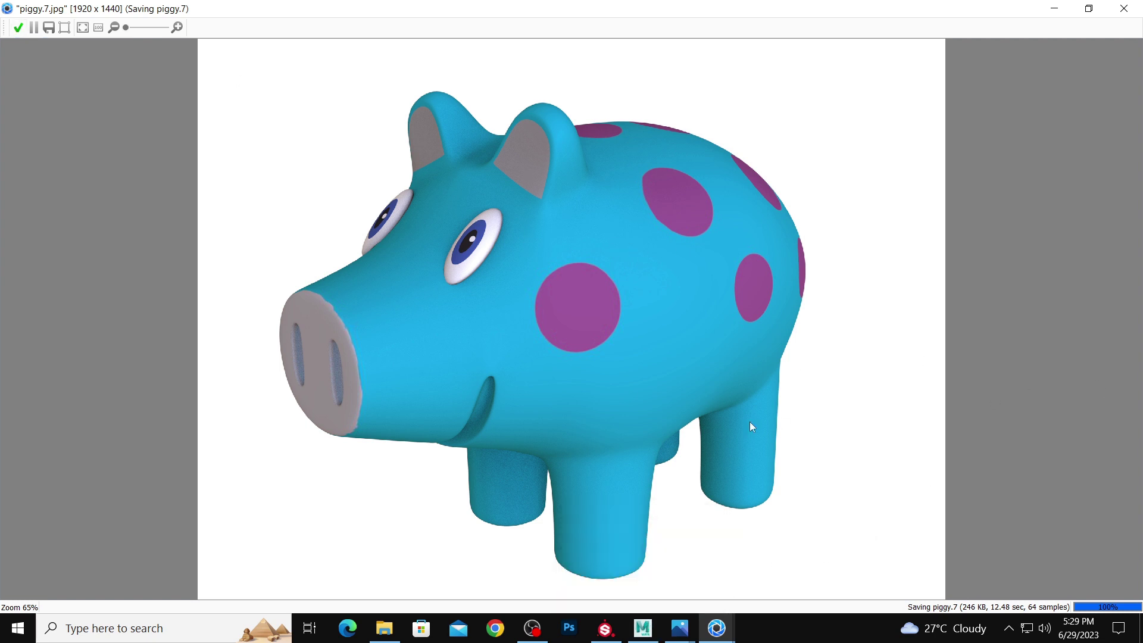
# - Switch to Maya and inspect the pig's rear, picking the stray gray face beside the purple spot near the tail
pyautogui.click(641, 636)
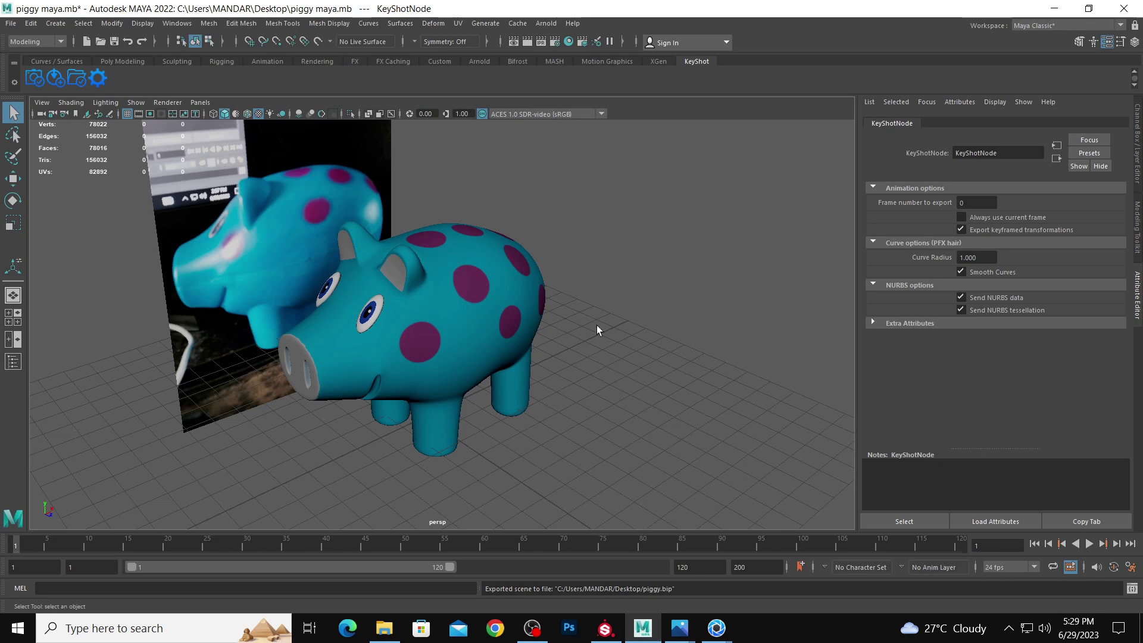
pyautogui.keyDown('alt'); pyautogui.moveTo(601, 324); pyautogui.dragTo(566, 338); pyautogui.keyUp('alt')
pyautogui.keyDown('alt'); pyautogui.moveTo(498, 329); pyautogui.dragTo(348, 178); pyautogui.keyUp('alt')
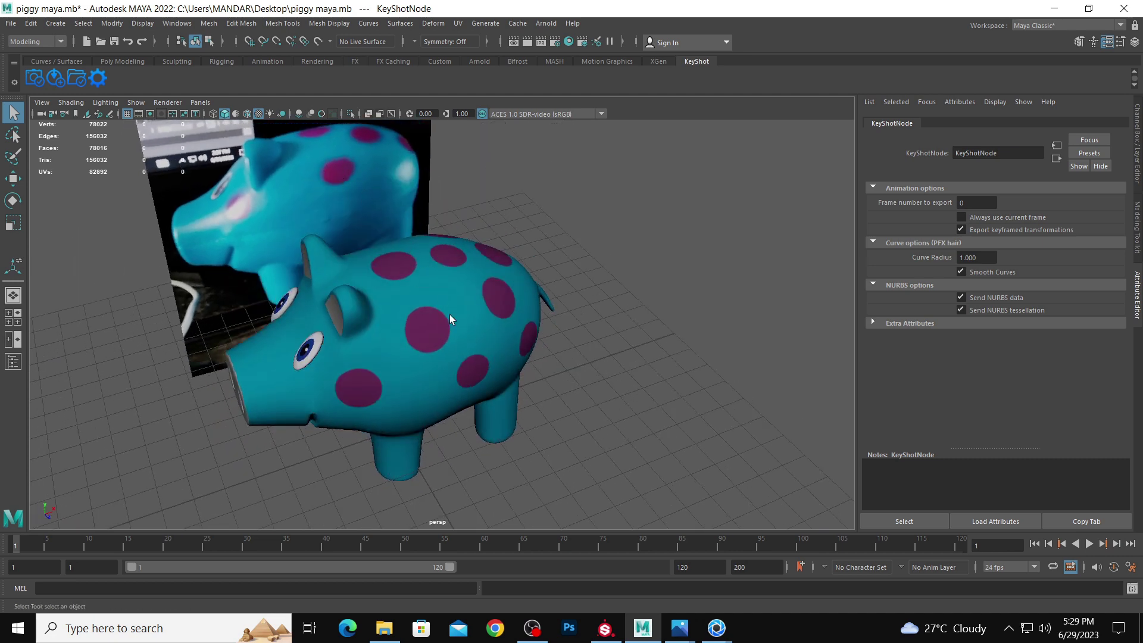
pyautogui.keyDown('alt'); pyautogui.moveTo(448, 314); pyautogui.dragTo(403, 231); pyautogui.keyUp('alt')
pyautogui.click(366, 176)
pyautogui.keyDown('alt'); pyautogui.moveTo(403, 232); pyautogui.dragTo(487, 266, button='right'); pyautogui.keyUp('alt')
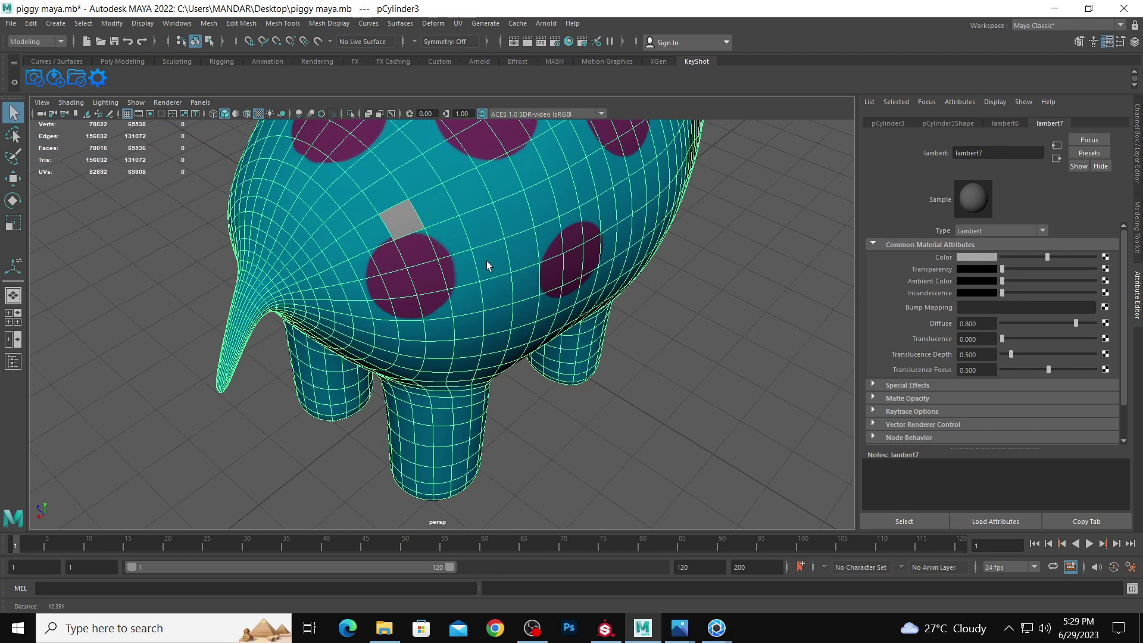
pyautogui.press('F11')
pyautogui.click(411, 221)
pyautogui.keyDown('alt'); pyautogui.moveTo(511, 251); pyautogui.dragTo(431, 274); pyautogui.keyUp('alt')
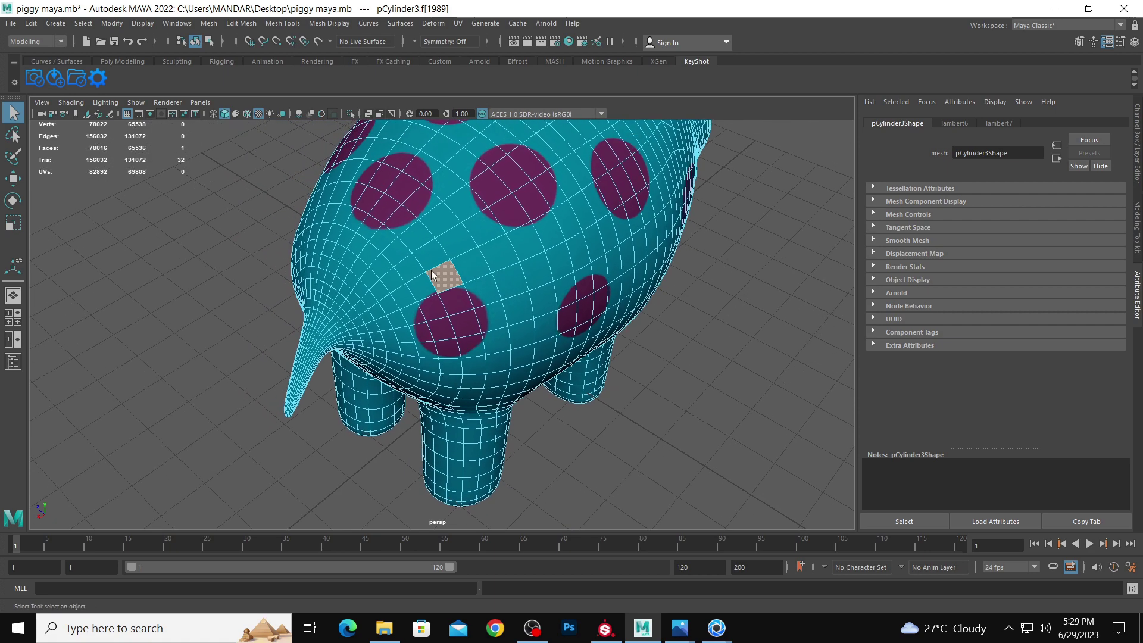
# - Examine the gray patch on the pig's rear from several angles with the body mesh selected
pyautogui.click(707, 347)
pyautogui.scroll(-10, 706, 347)
pyautogui.keyDown('alt'); pyautogui.moveTo(595, 310); pyautogui.dragTo(646, 261); pyautogui.keyUp('alt')
pyautogui.rightClick(384, 262)
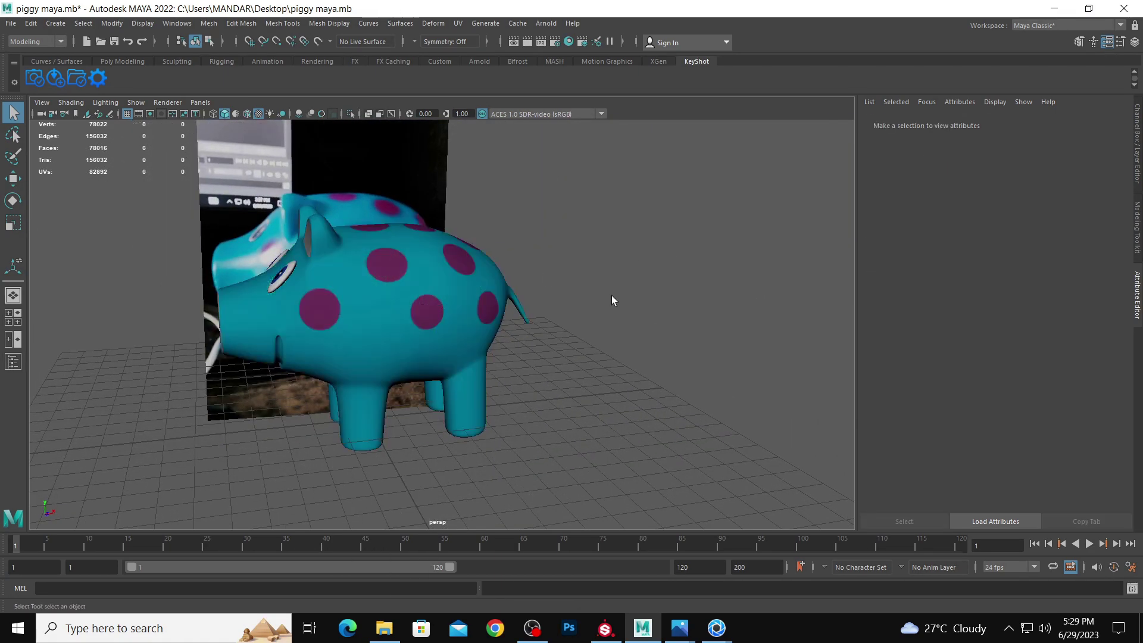
pyautogui.keyDown('alt'); pyautogui.moveTo(612, 295); pyautogui.dragTo(494, 316); pyautogui.keyUp('alt')
pyautogui.scroll(5, 498, 319)
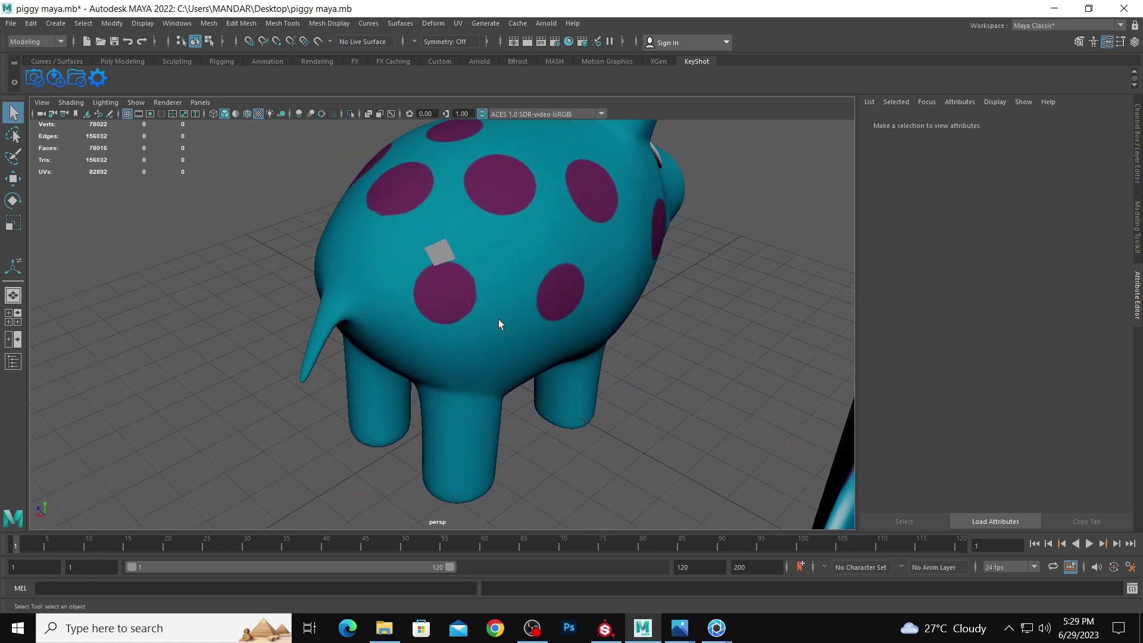
pyautogui.click(448, 256)
pyautogui.scroll(-5, 668, 301)
pyautogui.keyDown('alt'); pyautogui.moveTo(669, 301); pyautogui.dragTo(340, 302); pyautogui.keyUp('alt')
pyautogui.press('space')
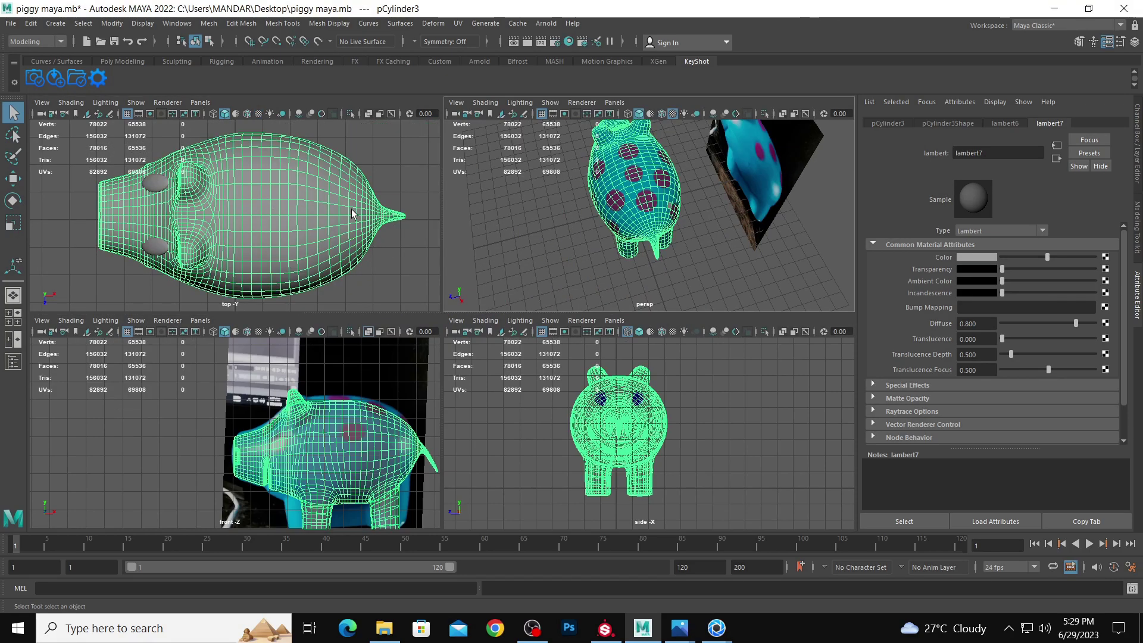
pyautogui.press('space')
pyautogui.keyDown('alt'); pyautogui.moveTo(477, 205); pyautogui.dragTo(518, 256); pyautogui.keyUp('alt')
pyautogui.scroll(5, 532, 302)
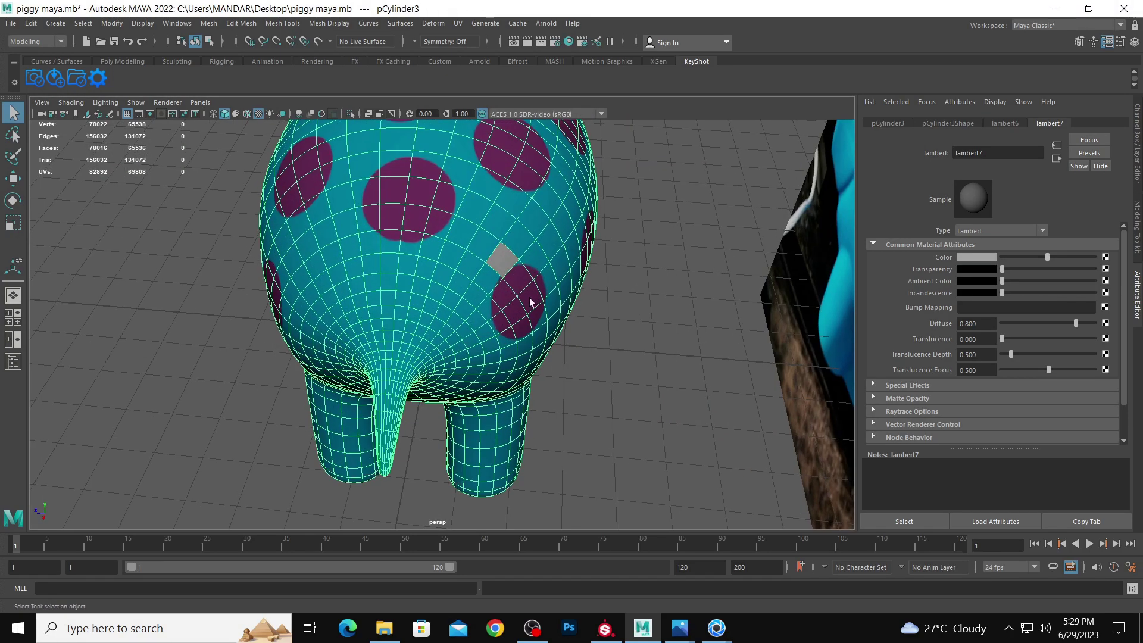
# - Select the stray gray face again and check the pig body's layout in the UV Editor
pyautogui.click(462, 23)
pyautogui.click(479, 44)
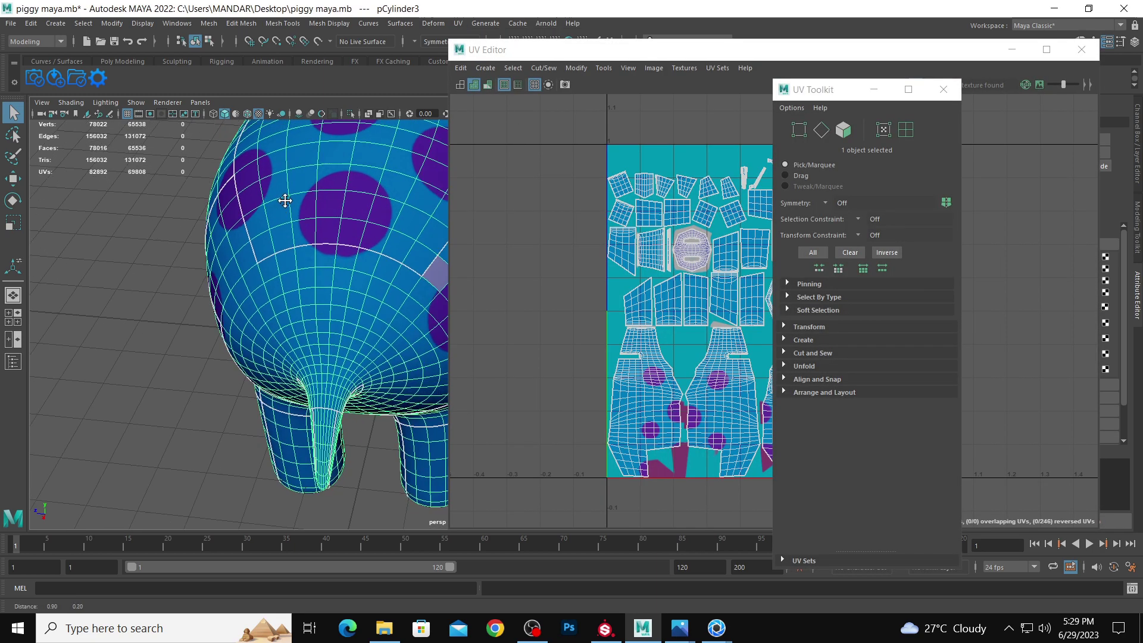
pyautogui.keyDown('alt'); pyautogui.moveTo(285, 201); pyautogui.dragTo(542, 265); pyautogui.keyUp('alt')
pyautogui.keyDown('alt'); pyautogui.moveTo(233, 179); pyautogui.dragTo(149, 185, button='middle'); pyautogui.keyUp('alt')
pyautogui.scroll(5, 319, 281)
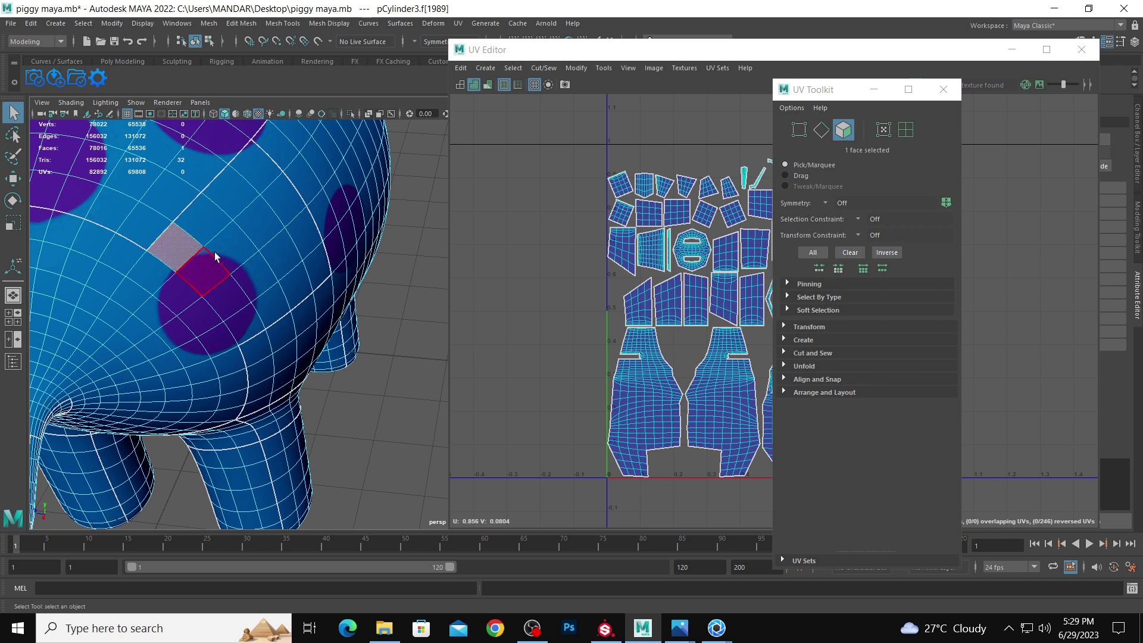
pyautogui.click(843, 129)
pyautogui.click(872, 92)
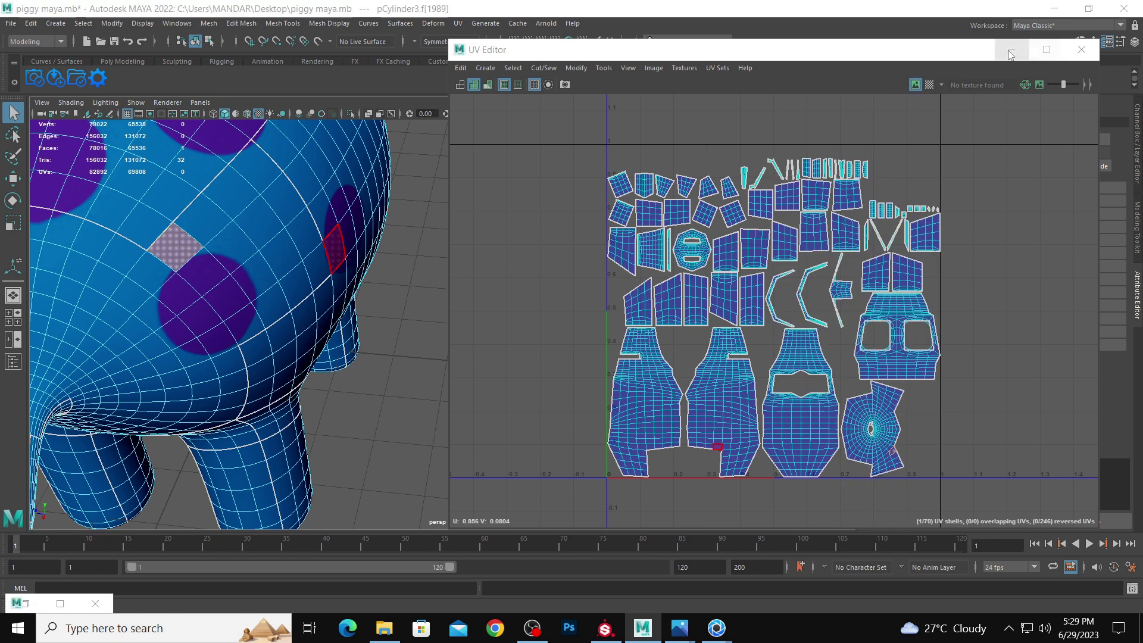
pyautogui.click(1011, 52)
# - Assign the body's existing spotted teal material to the selected gray face and return to object mode
pyautogui.click(966, 123)
pyautogui.click(1001, 123)
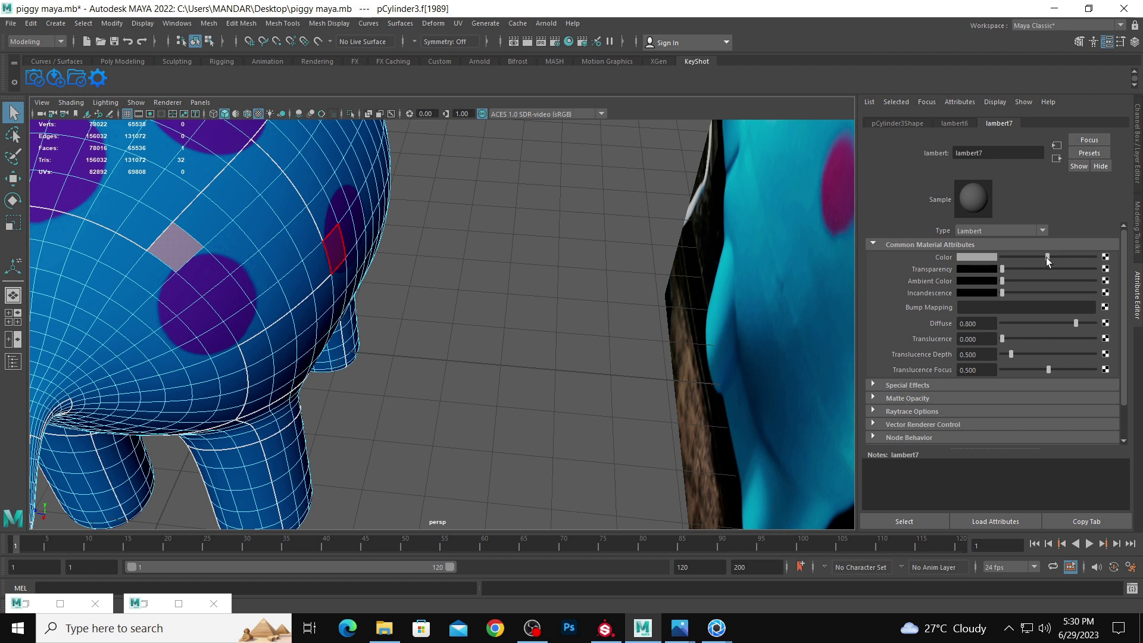
pyautogui.click(371, 372)
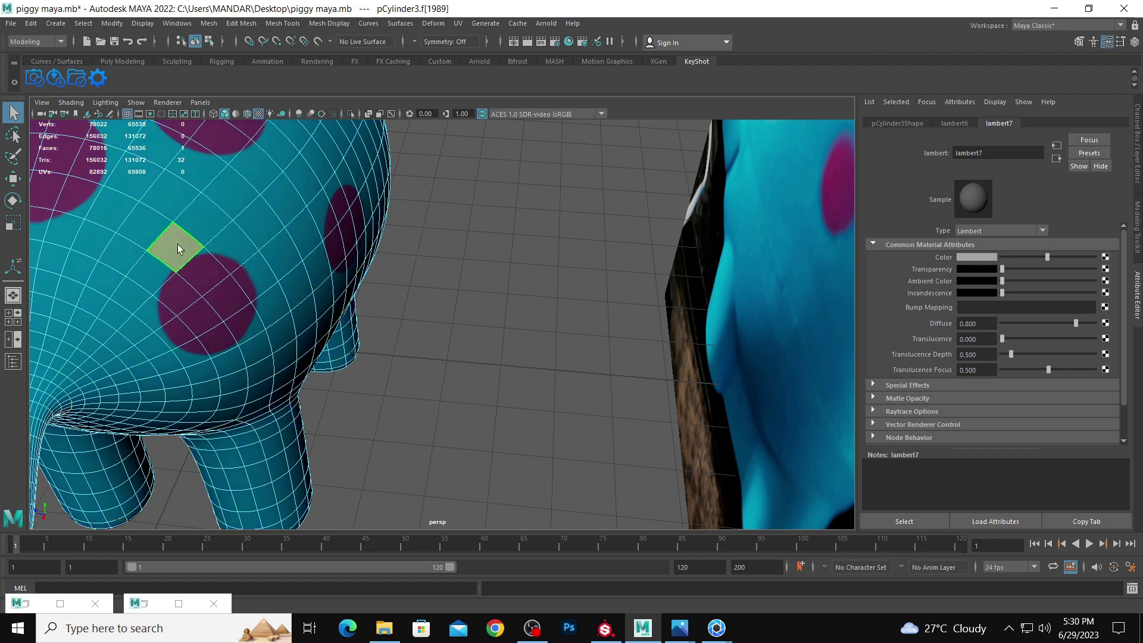
pyautogui.moveTo(177, 248); pyautogui.dragTo(260, 593, button='right')
pyautogui.click(484, 347)
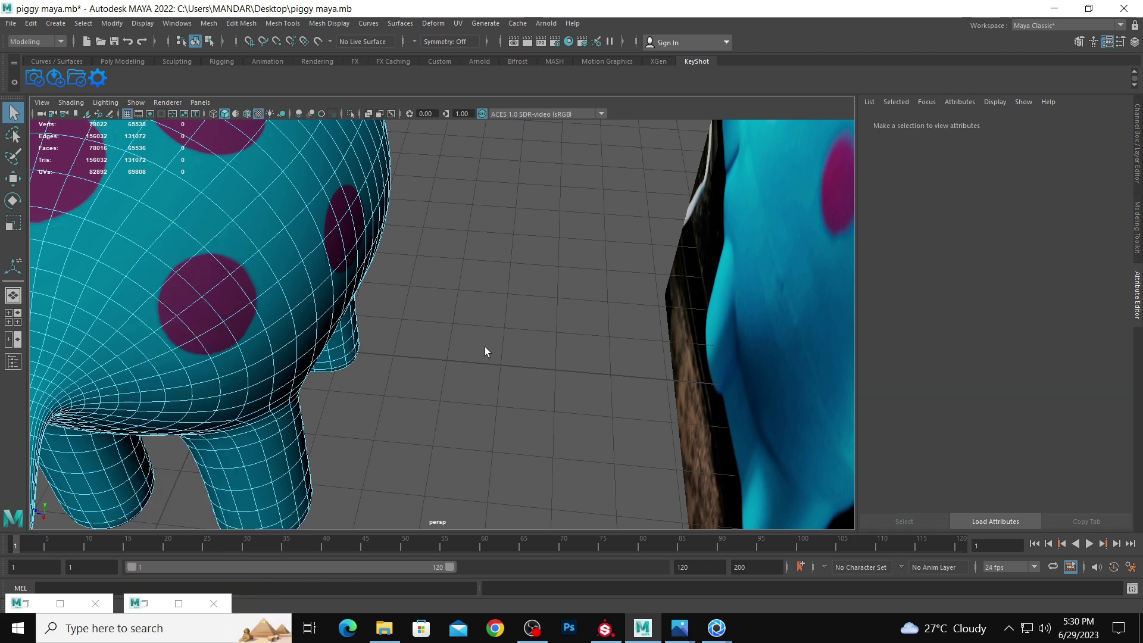
pyautogui.keyDown('alt'); pyautogui.moveTo(485, 347); pyautogui.dragTo(301, 299); pyautogui.keyUp('alt')
pyautogui.moveTo(302, 293); pyautogui.dragTo(367, 260, button='right')
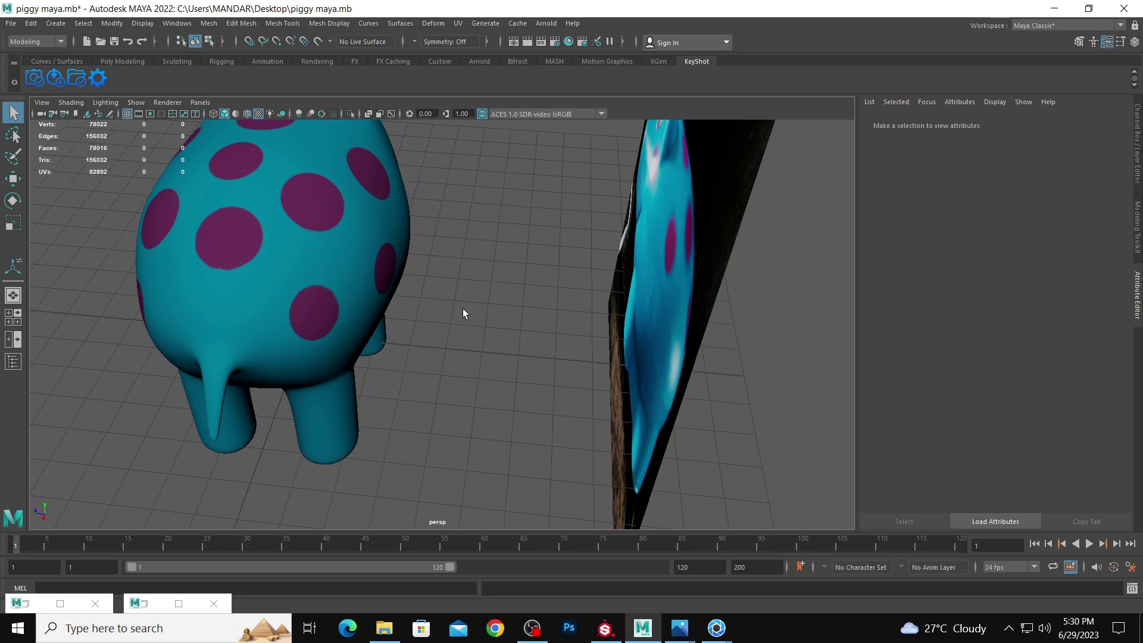
pyautogui.keyDown('alt'); pyautogui.moveTo(464, 312); pyautogui.dragTo(357, 298); pyautogui.keyUp('alt')
pyautogui.keyDown('alt'); pyautogui.moveTo(358, 298); pyautogui.dragTo(354, 373, button='middle'); pyautogui.keyUp('alt')
pyautogui.keyDown('alt'); pyautogui.moveTo(355, 373); pyautogui.dragTo(584, 337); pyautogui.keyUp('alt')
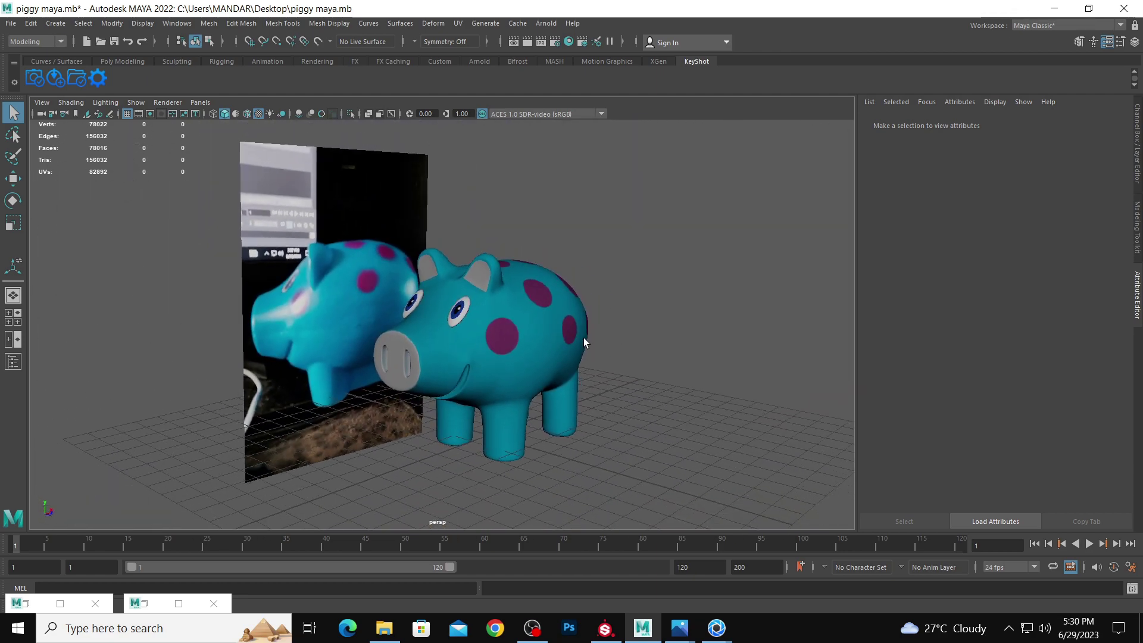